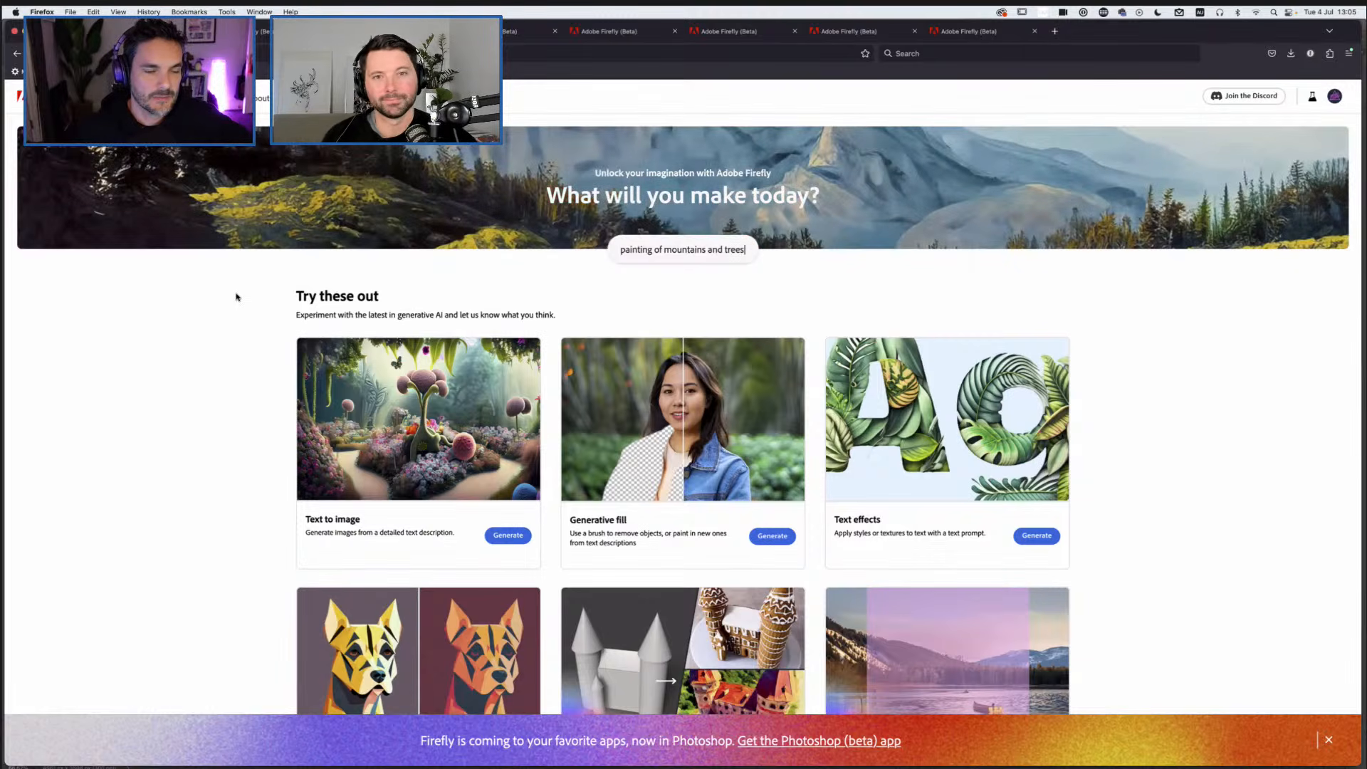
# Step: Browse the Firefly home page's generative features and open Text to image
pyautogui.scroll(-3, 351, 416)
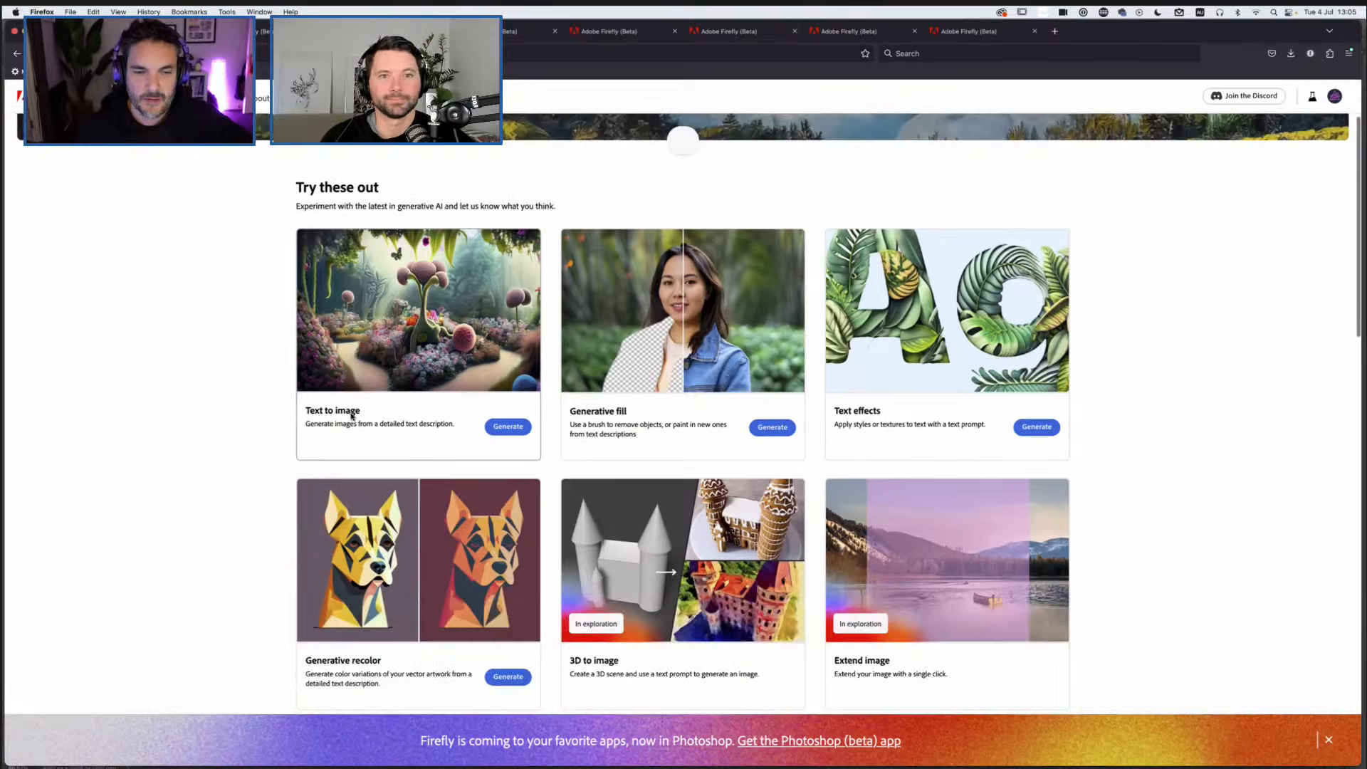
pyautogui.scroll(-5, 352, 417)
pyautogui.scroll(8, 399, 421)
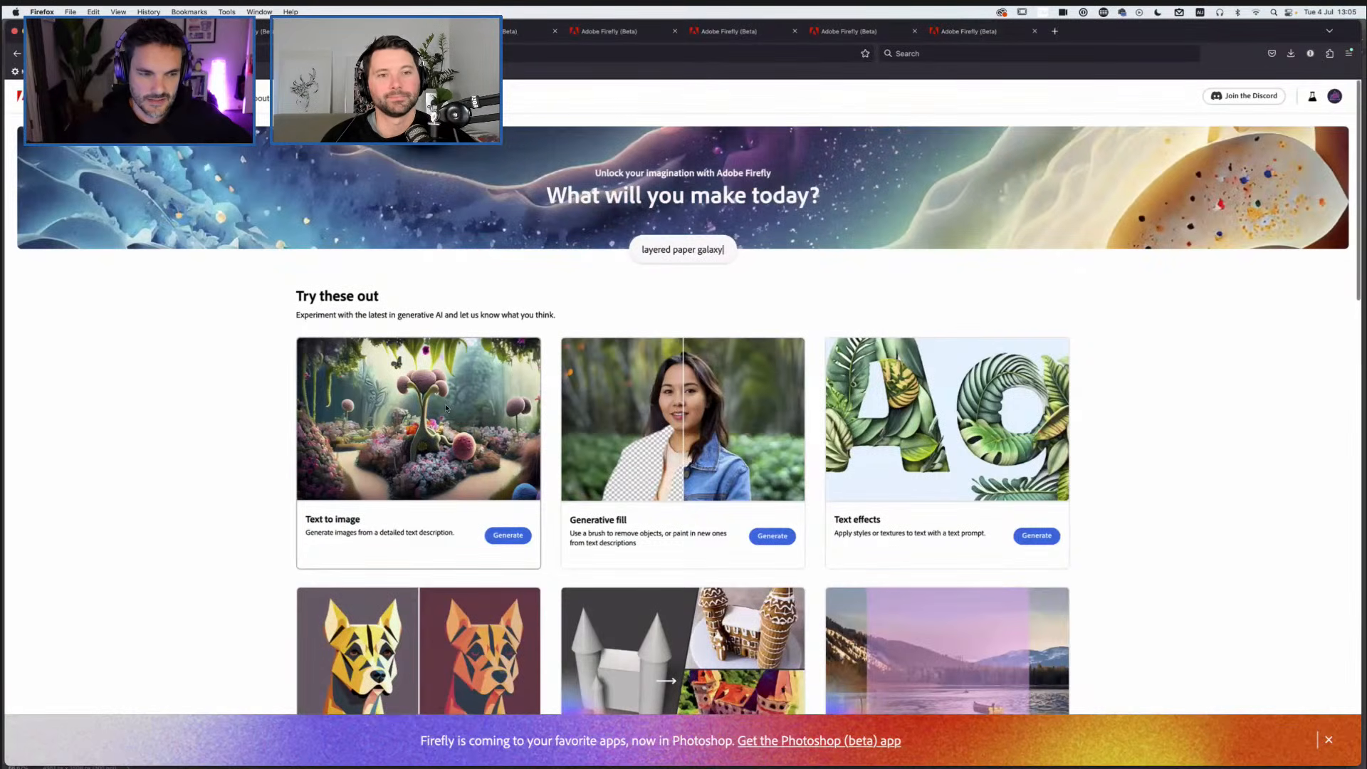
pyautogui.click(447, 407)
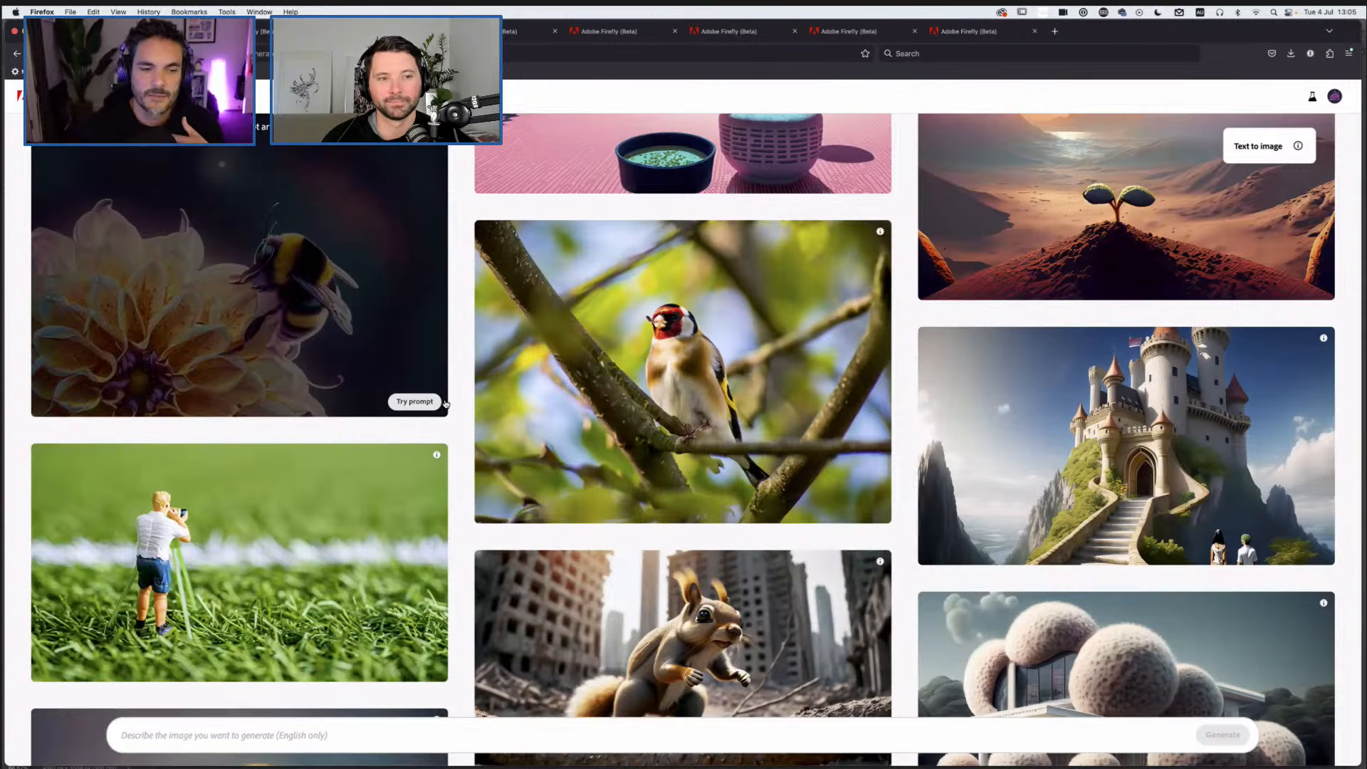
# Step: Generate images from the prompt "fat tiger sitting in hot tub"
pyautogui.click(307, 733)
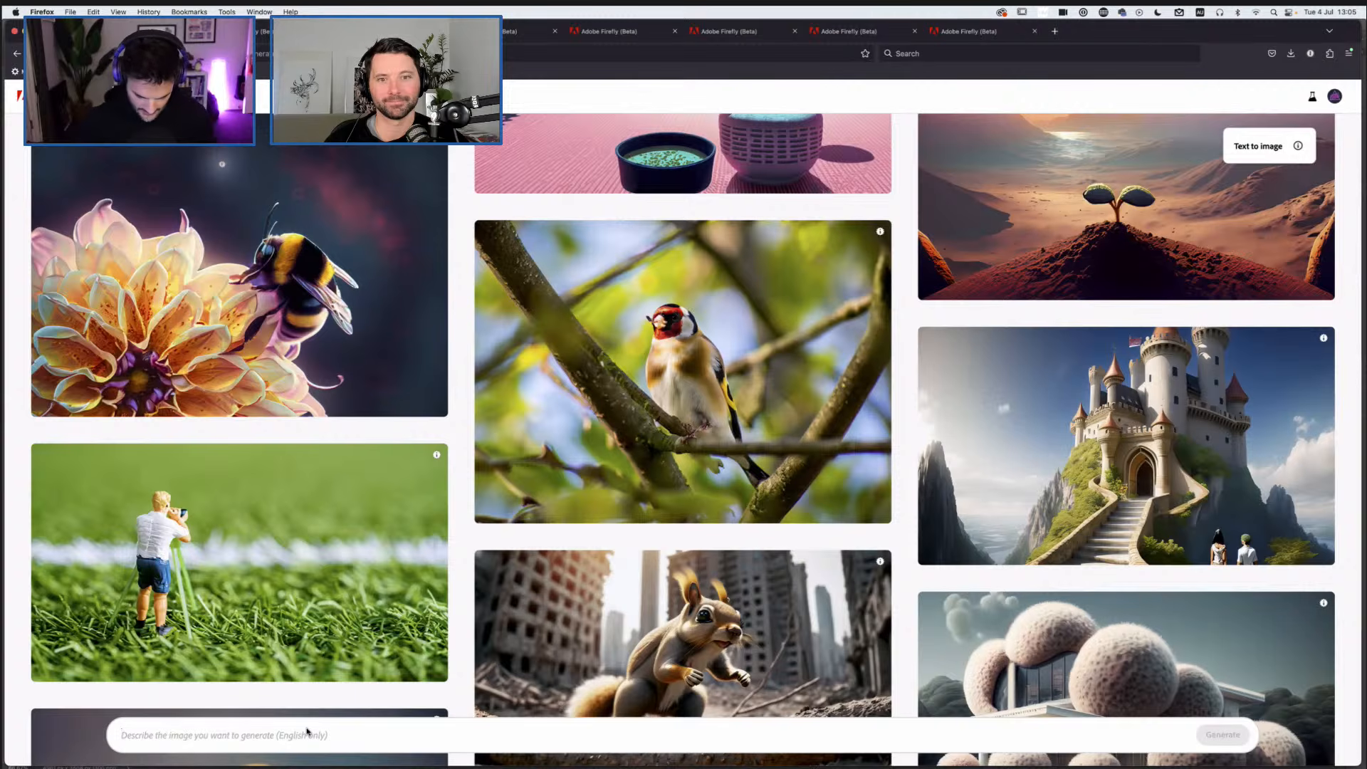
pyautogui.write('fat tiger')
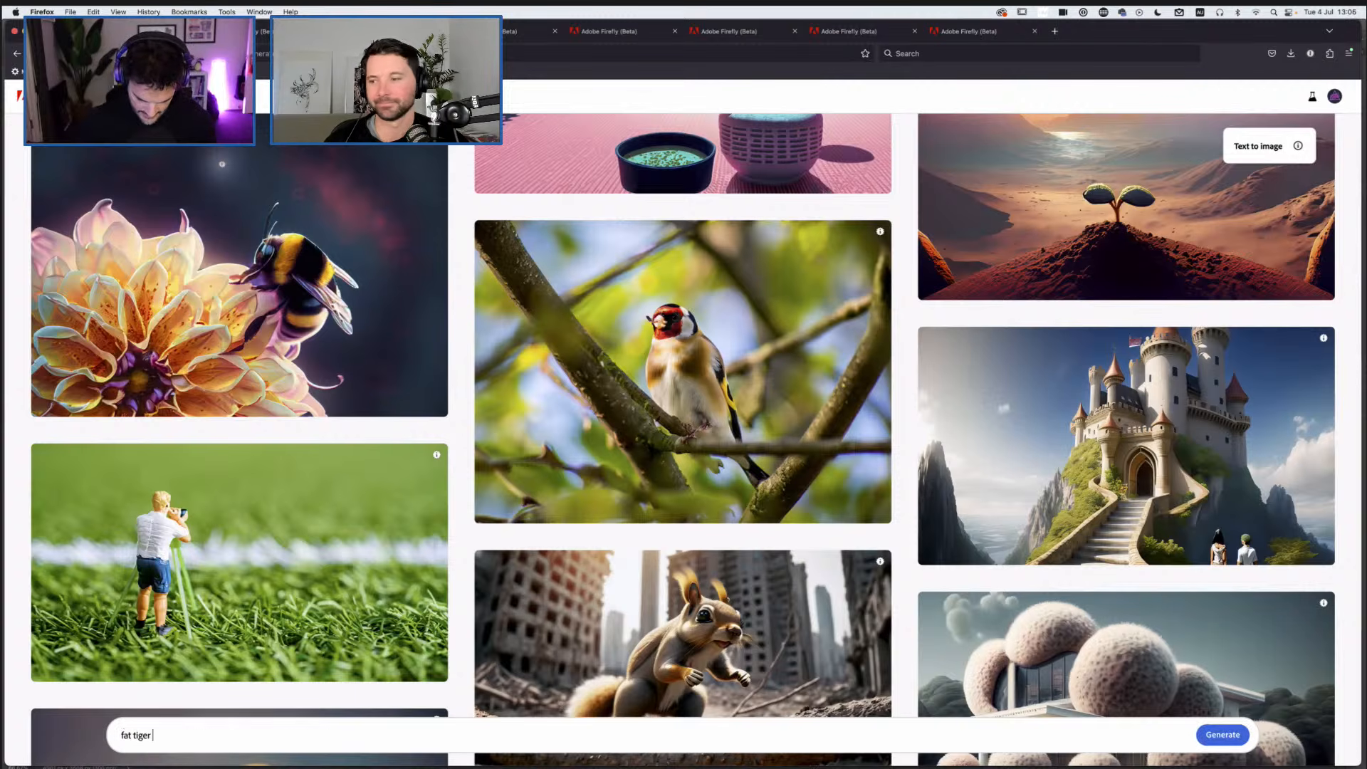
pyautogui.write(' sitting in')
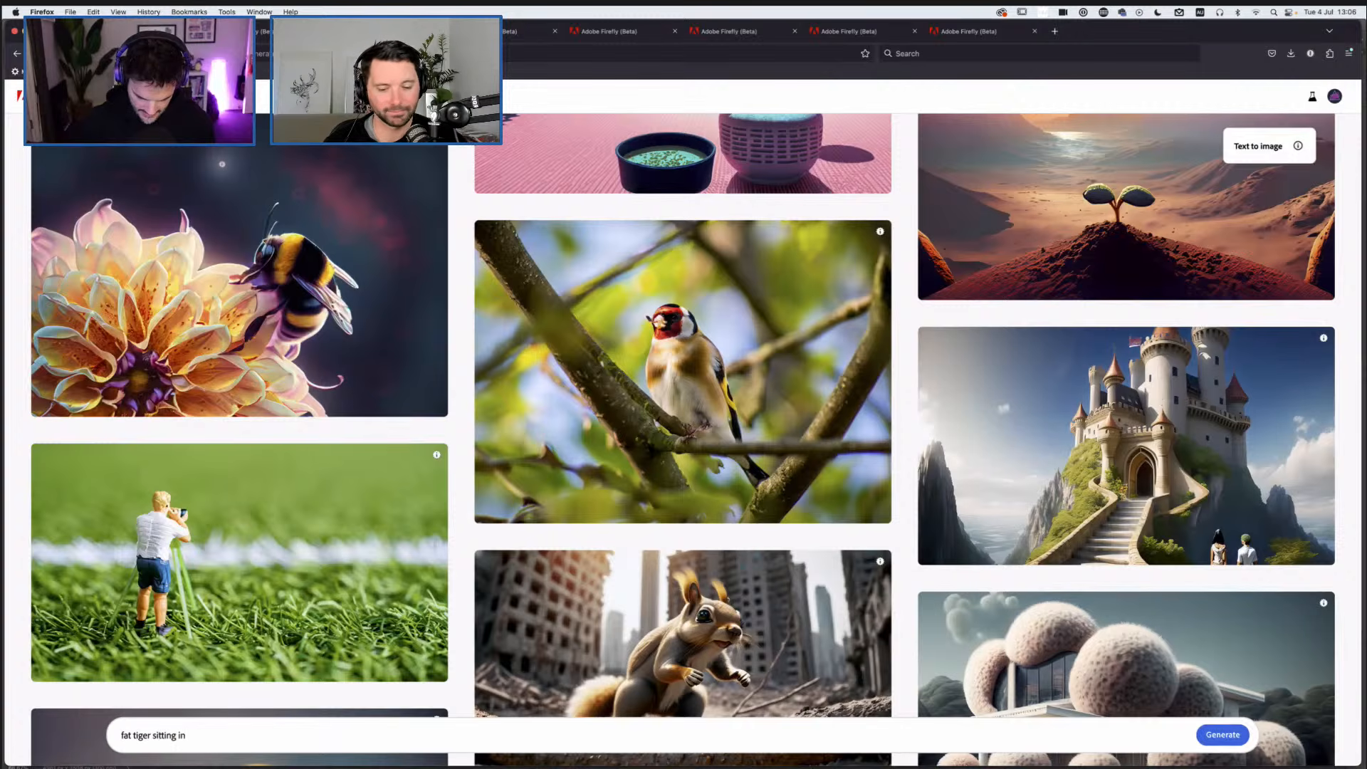
pyautogui.write(' hot tub')
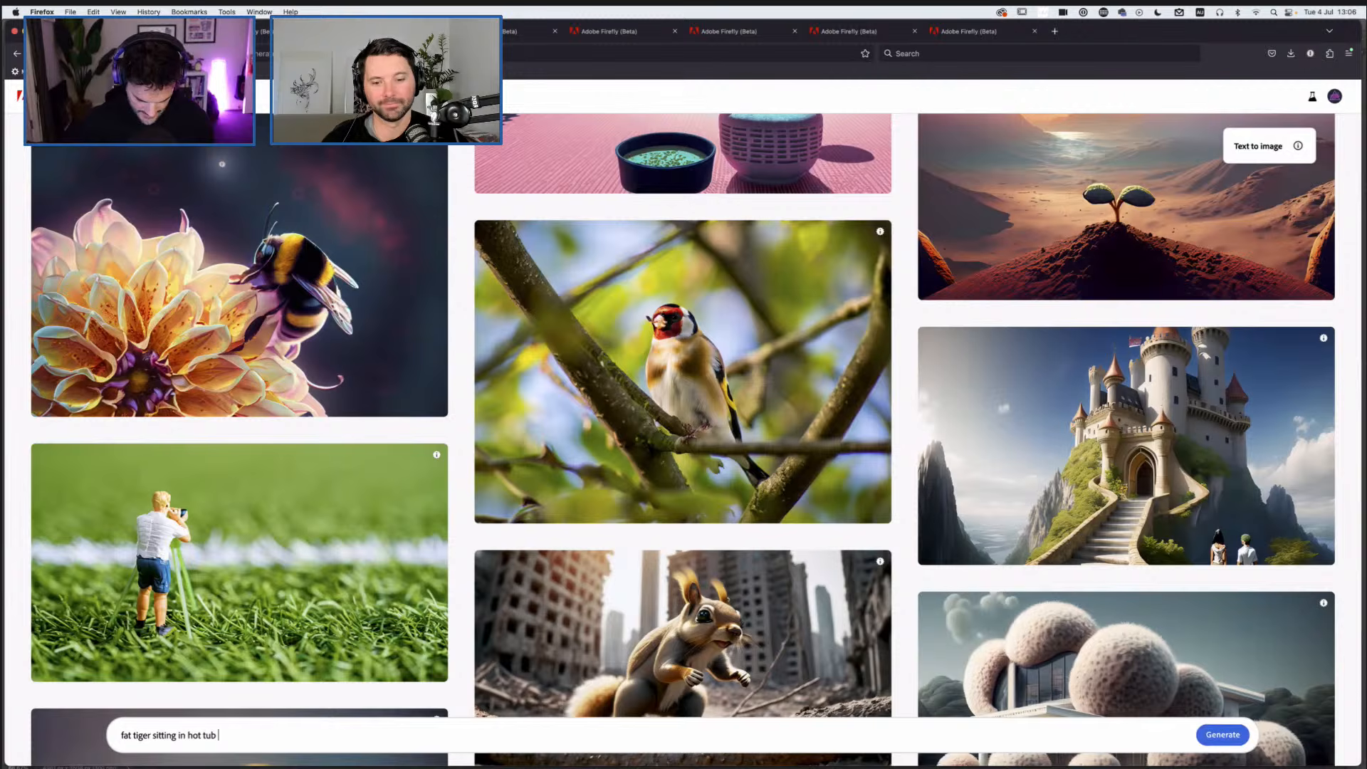
pyautogui.press('Return')
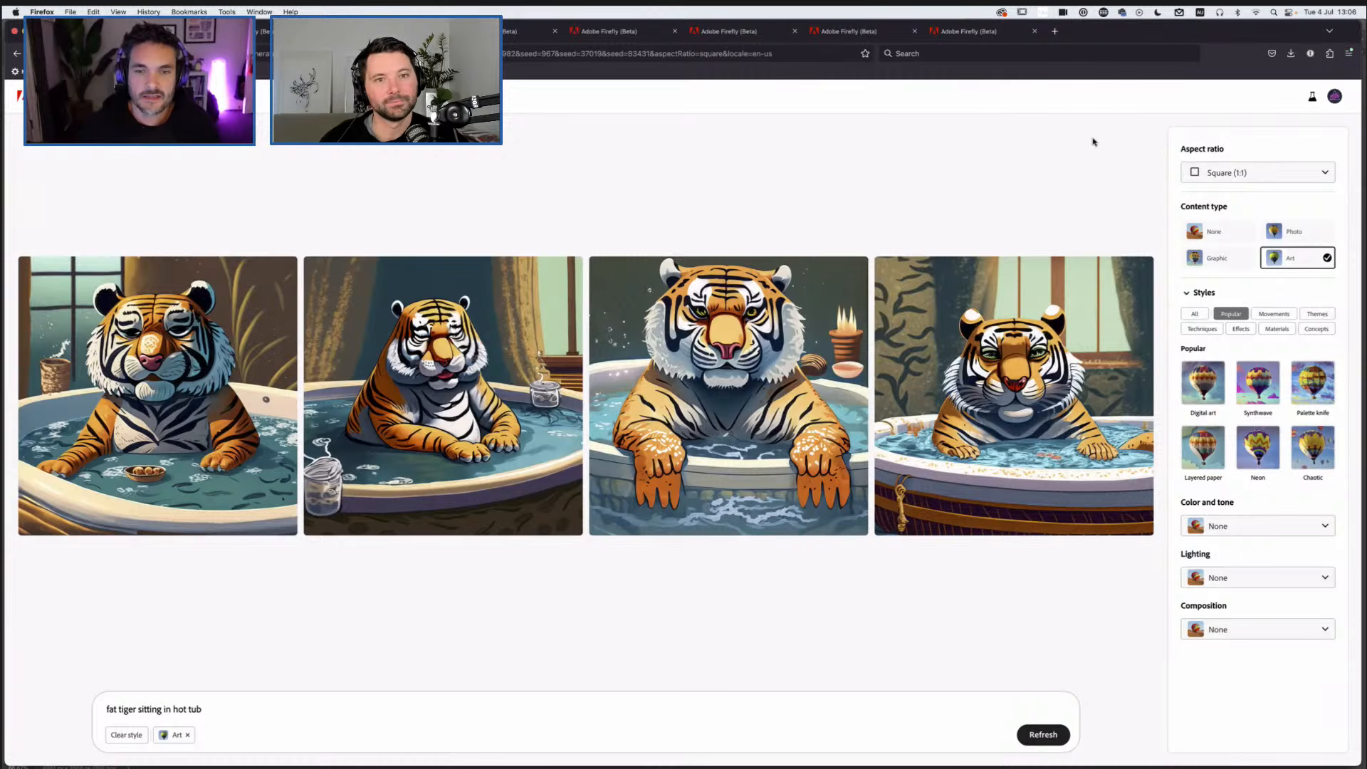
# Step: Set the aspect ratio to Landscape (4:3) and generate again with "eating a bowl of ramen" added to the end of the prompt
pyautogui.click(1238, 179)
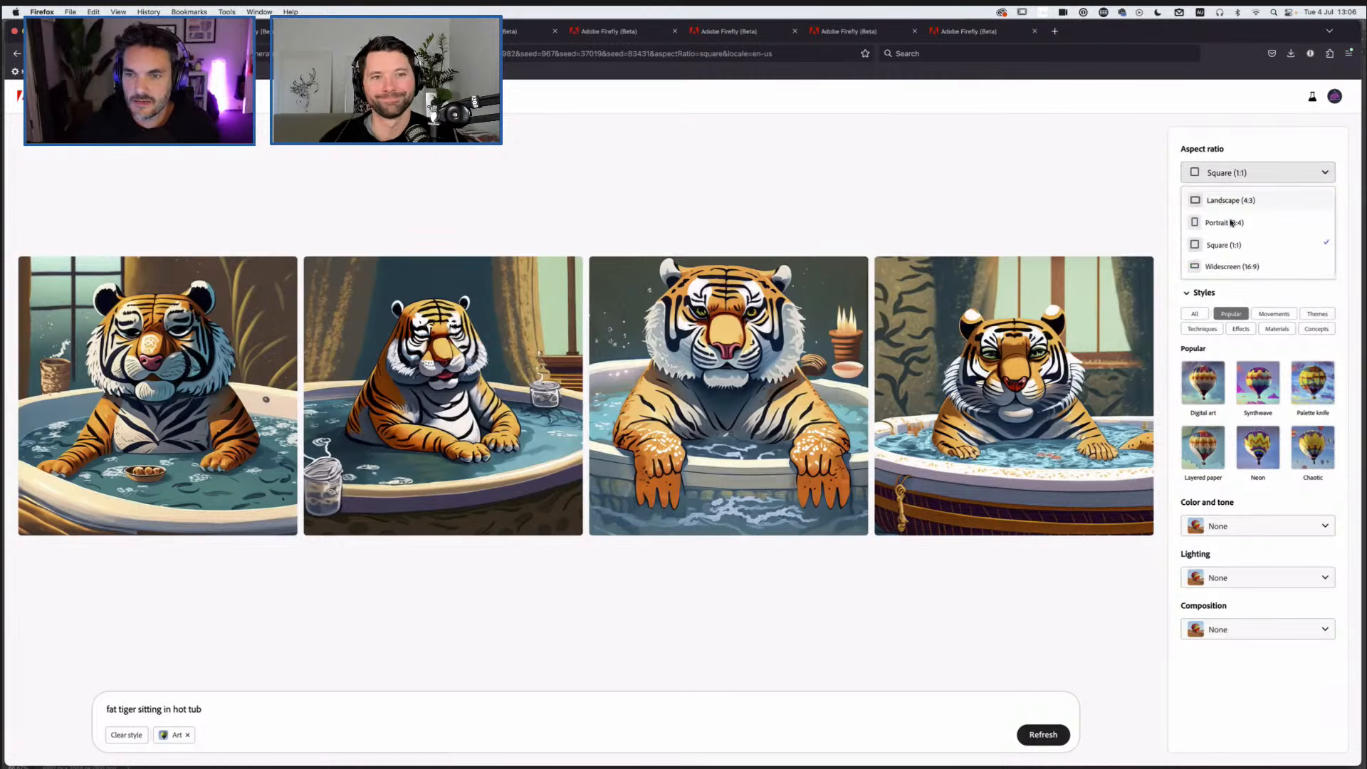
pyautogui.click(1232, 201)
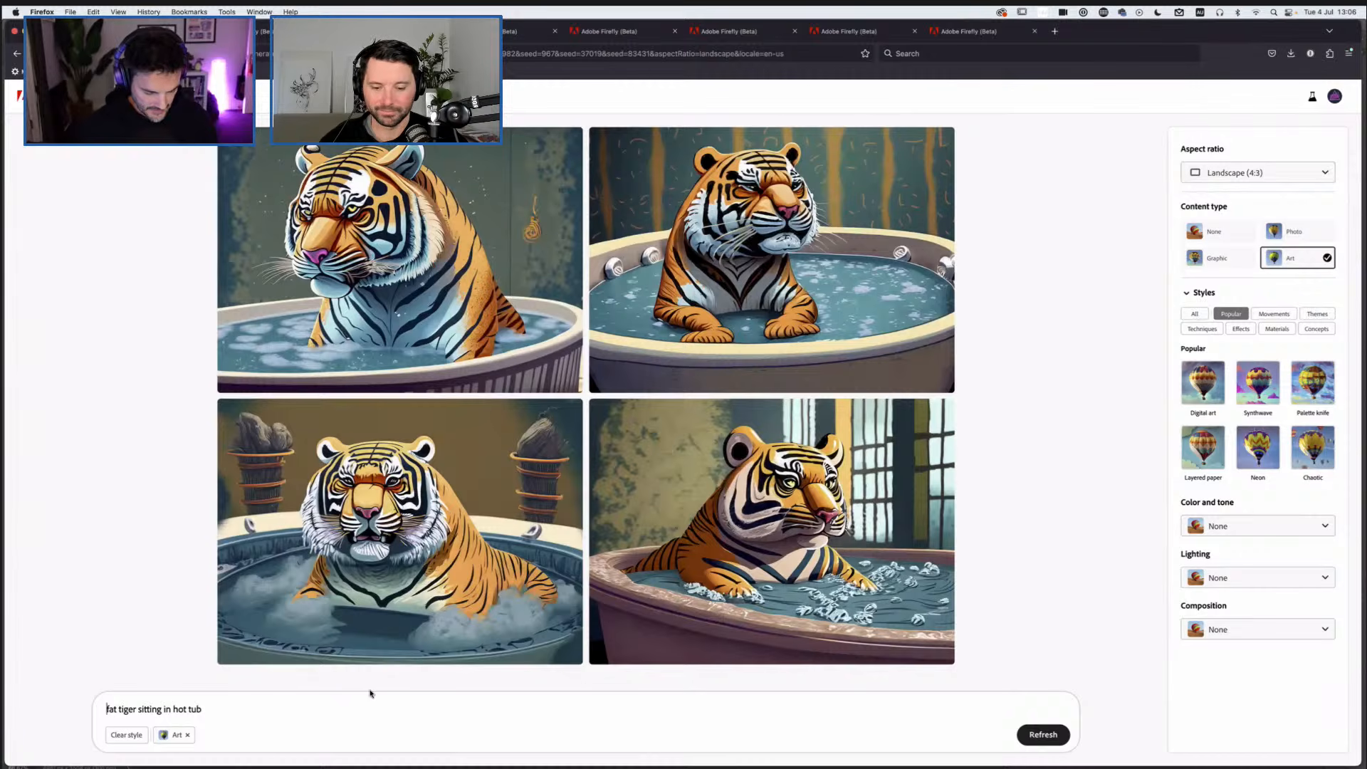
pyautogui.click(214, 712)
pyautogui.write('eating')
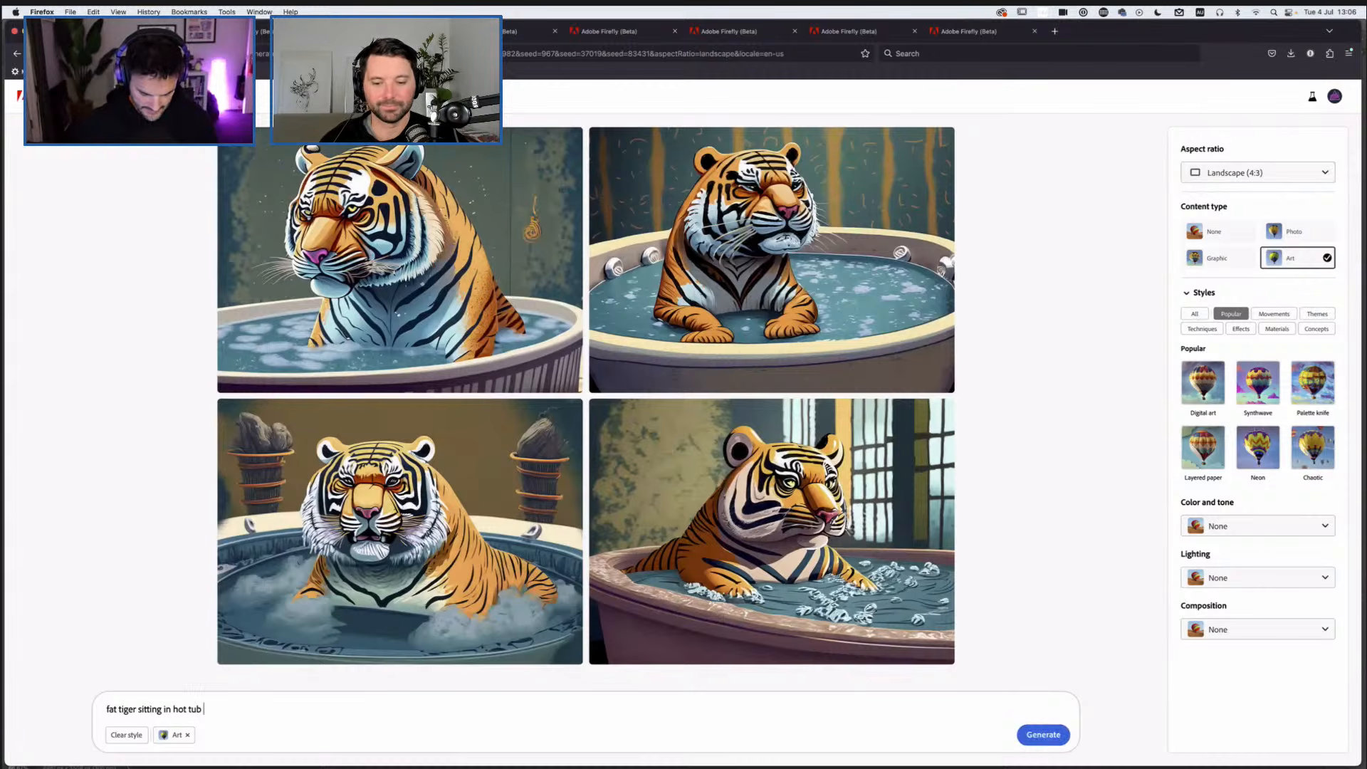
pyautogui.write(' a bowl of ramen')
pyautogui.press('Return')
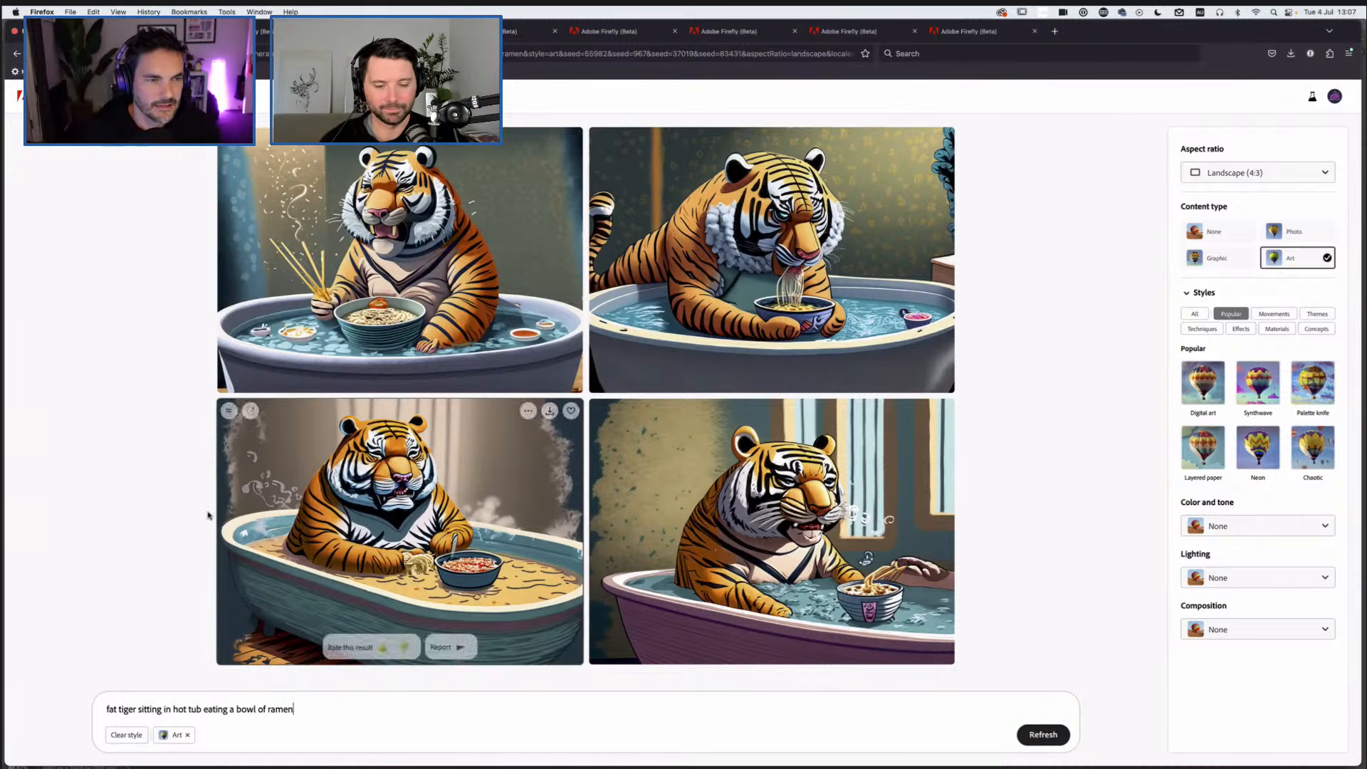
# Step: Change the prompt to "fat tiger sitting in onsen japanese cherry blossom tree" and generate new images
pyautogui.moveTo(367, 285)
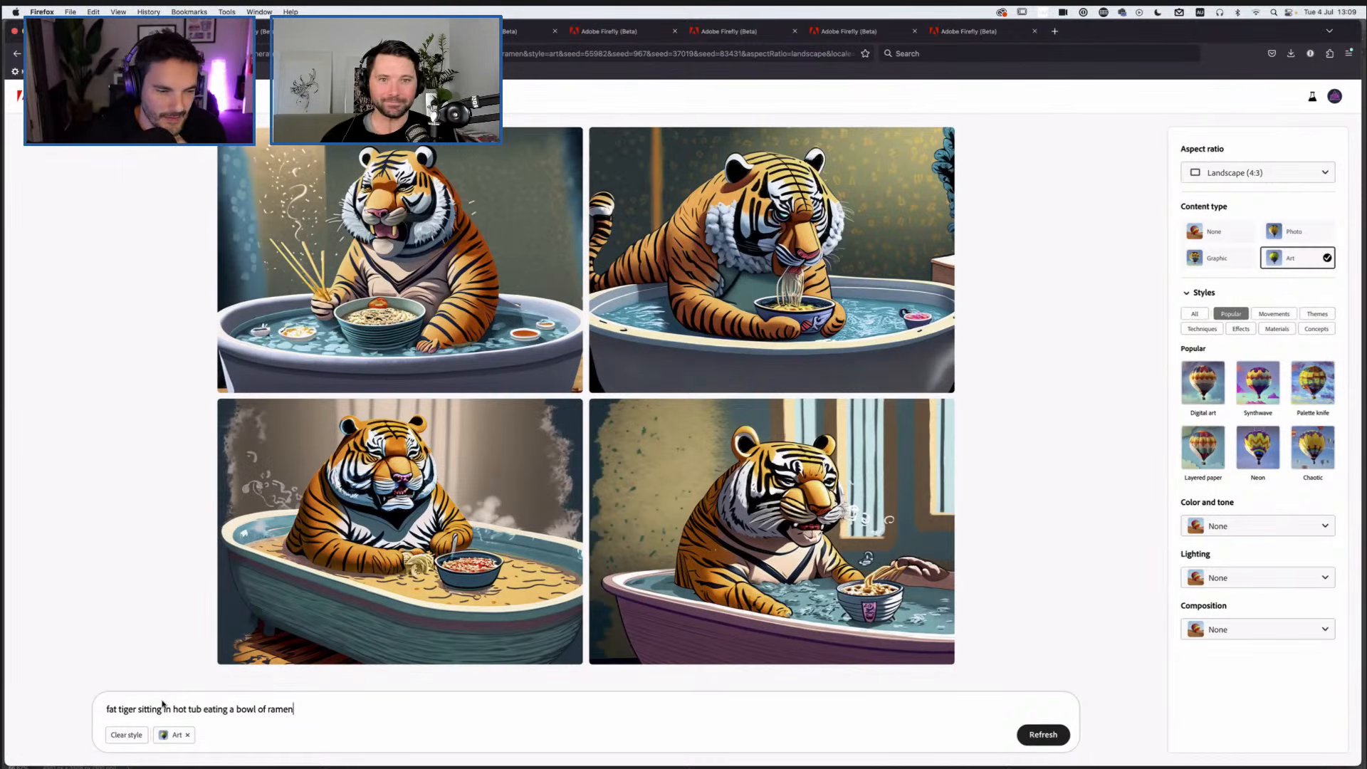
pyautogui.click(202, 710)
pyautogui.moveTo(202, 710); pyautogui.dragTo(175, 714)
pyautogui.write('onsen')
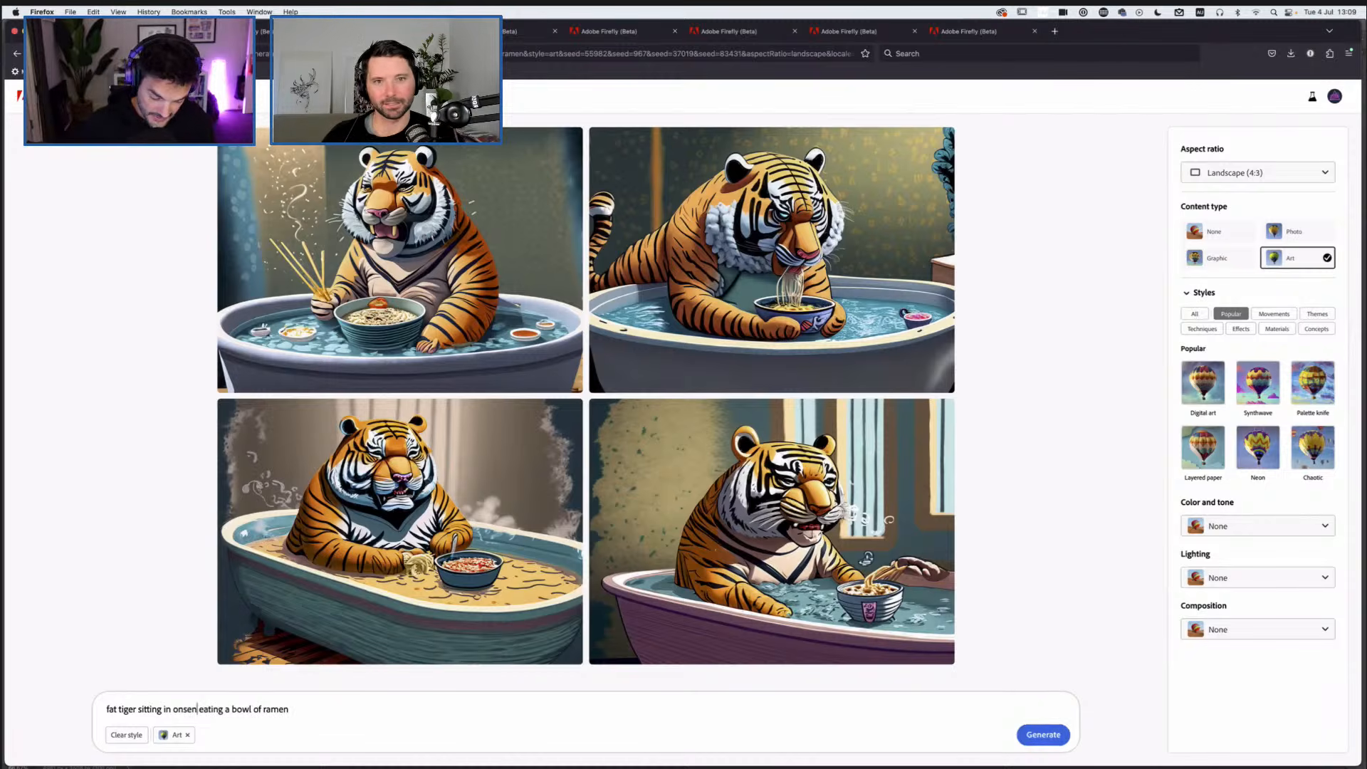
pyautogui.moveTo(289, 709); pyautogui.dragTo(198, 710)
pyautogui.press('BackSpace')
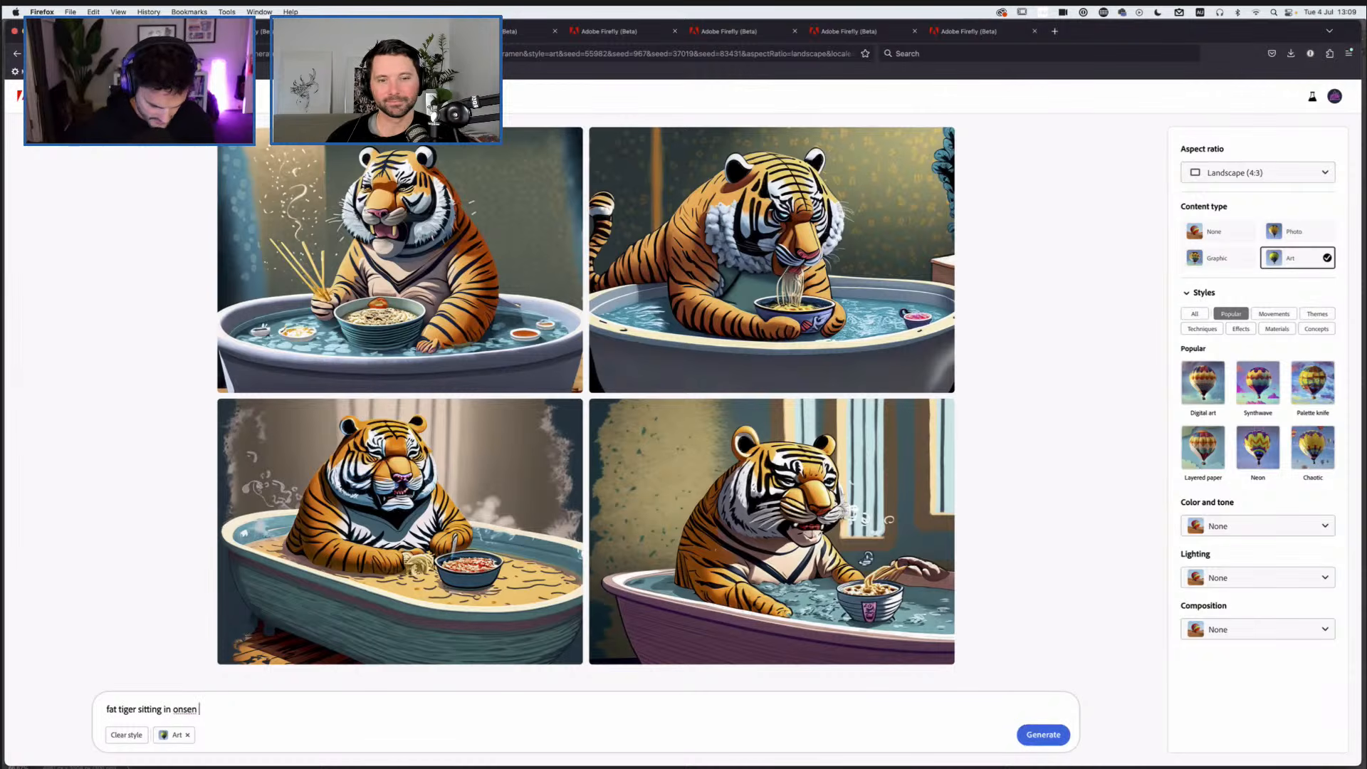
pyautogui.write('j')
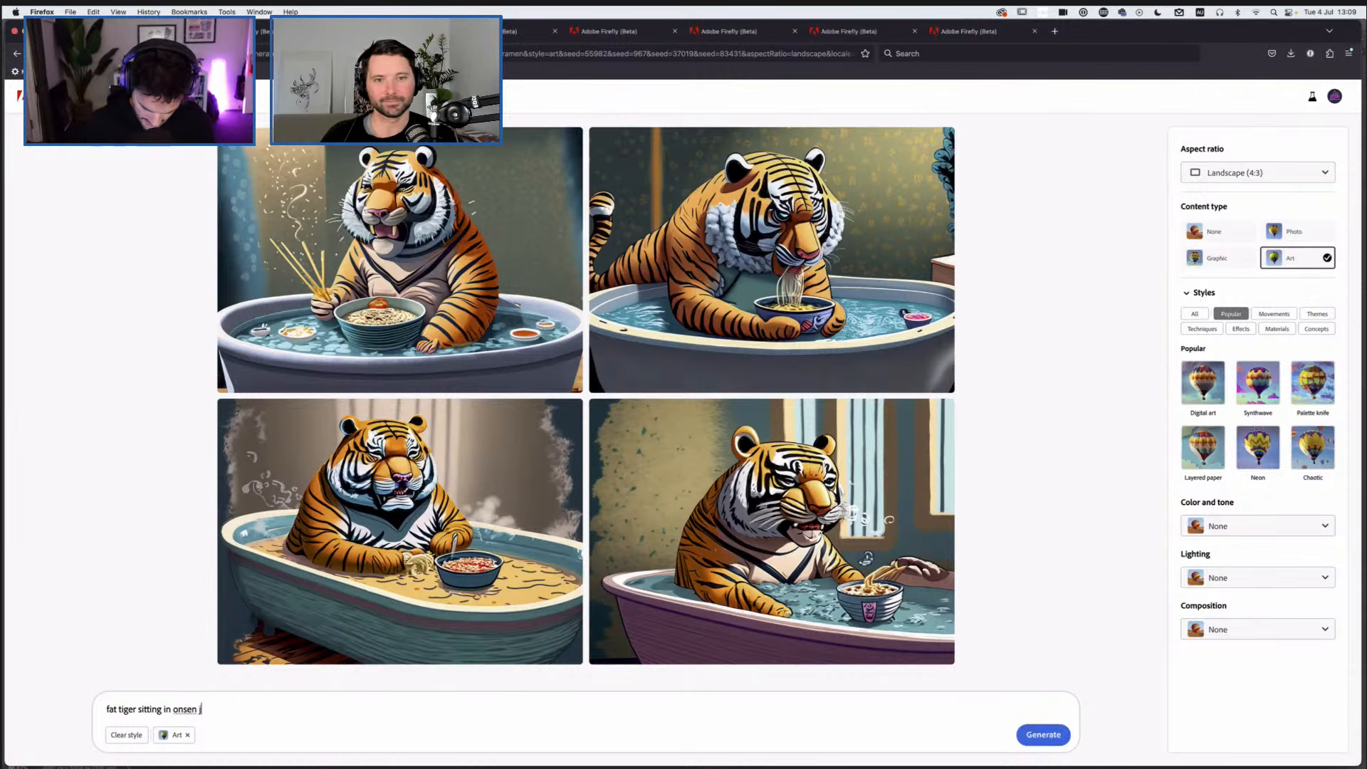
pyautogui.write('apanese che')
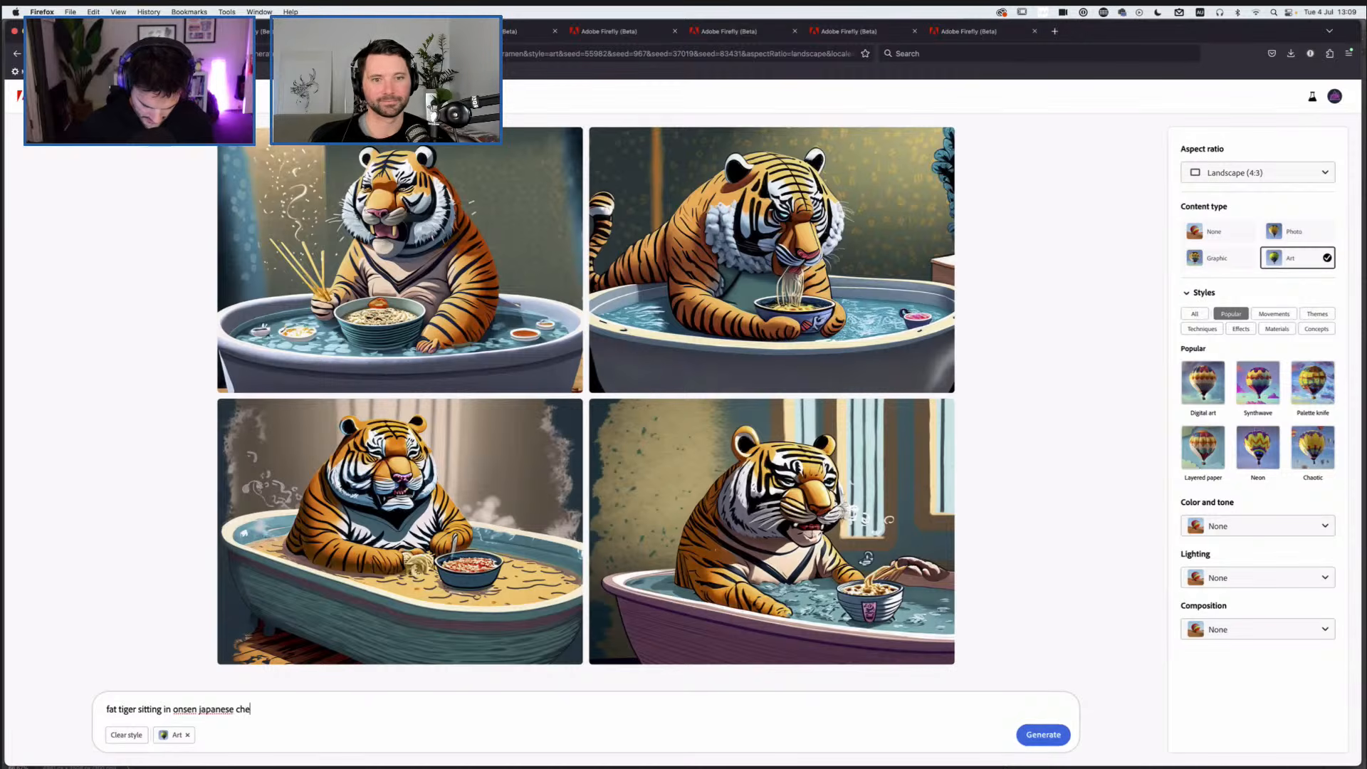
pyautogui.write('rry blossom tree')
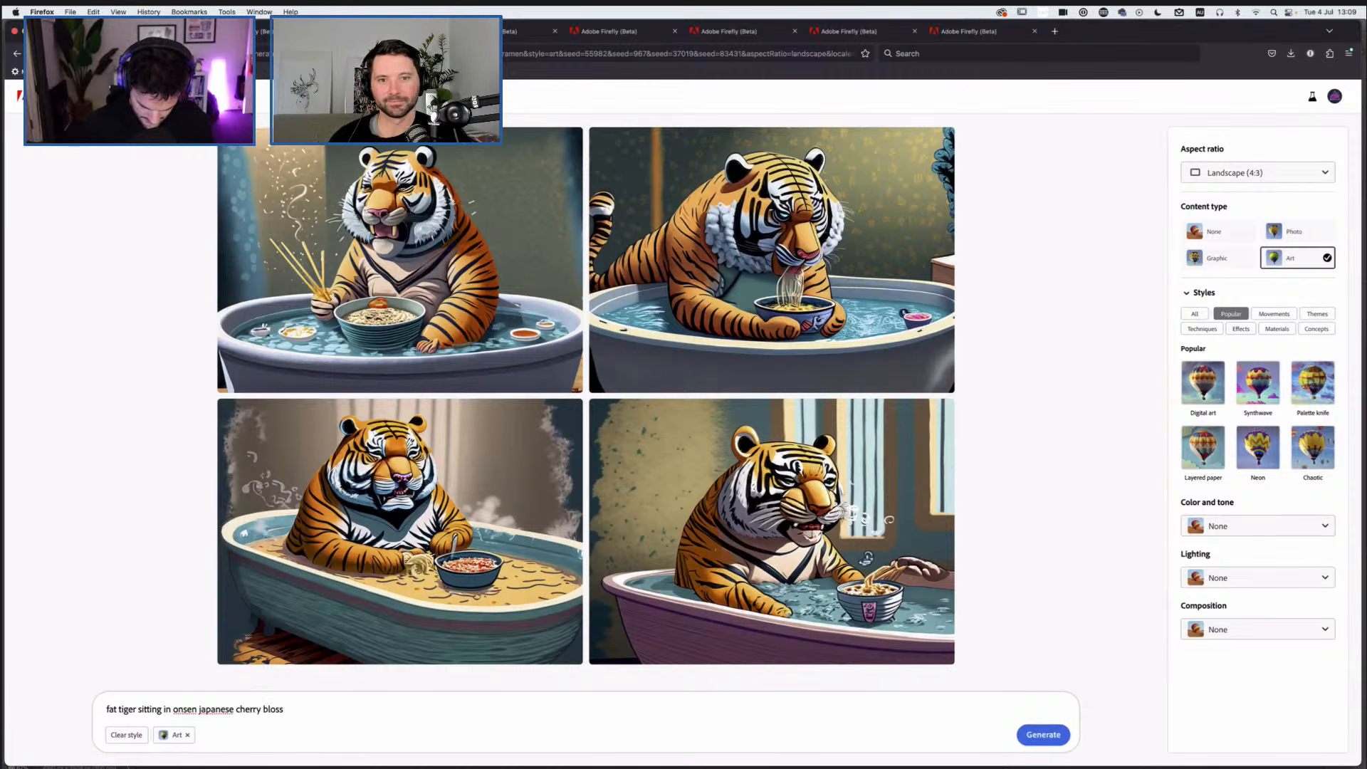
pyautogui.press('Return')
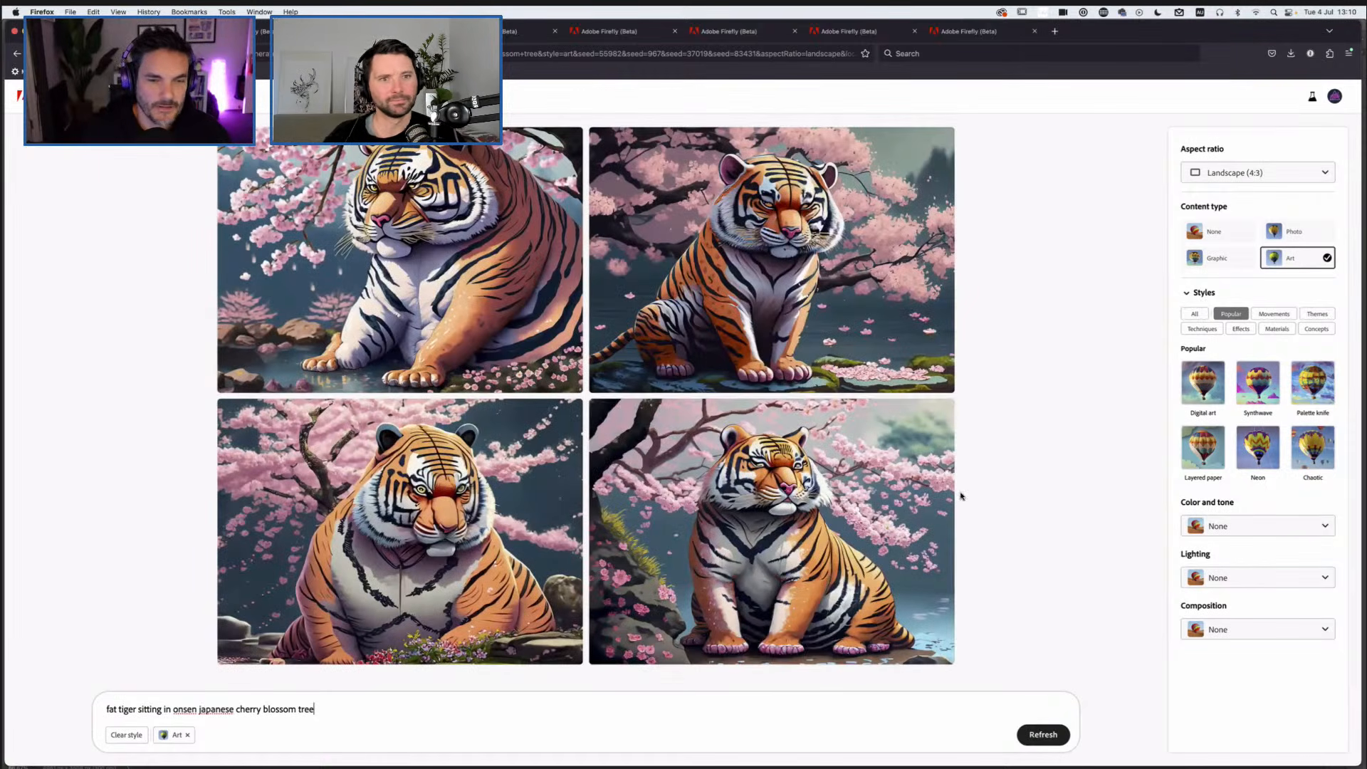
# Step: Replace the whole prompt with "fat tiger punk riding bike neon" and generate new images
pyautogui.moveTo(929, 489)
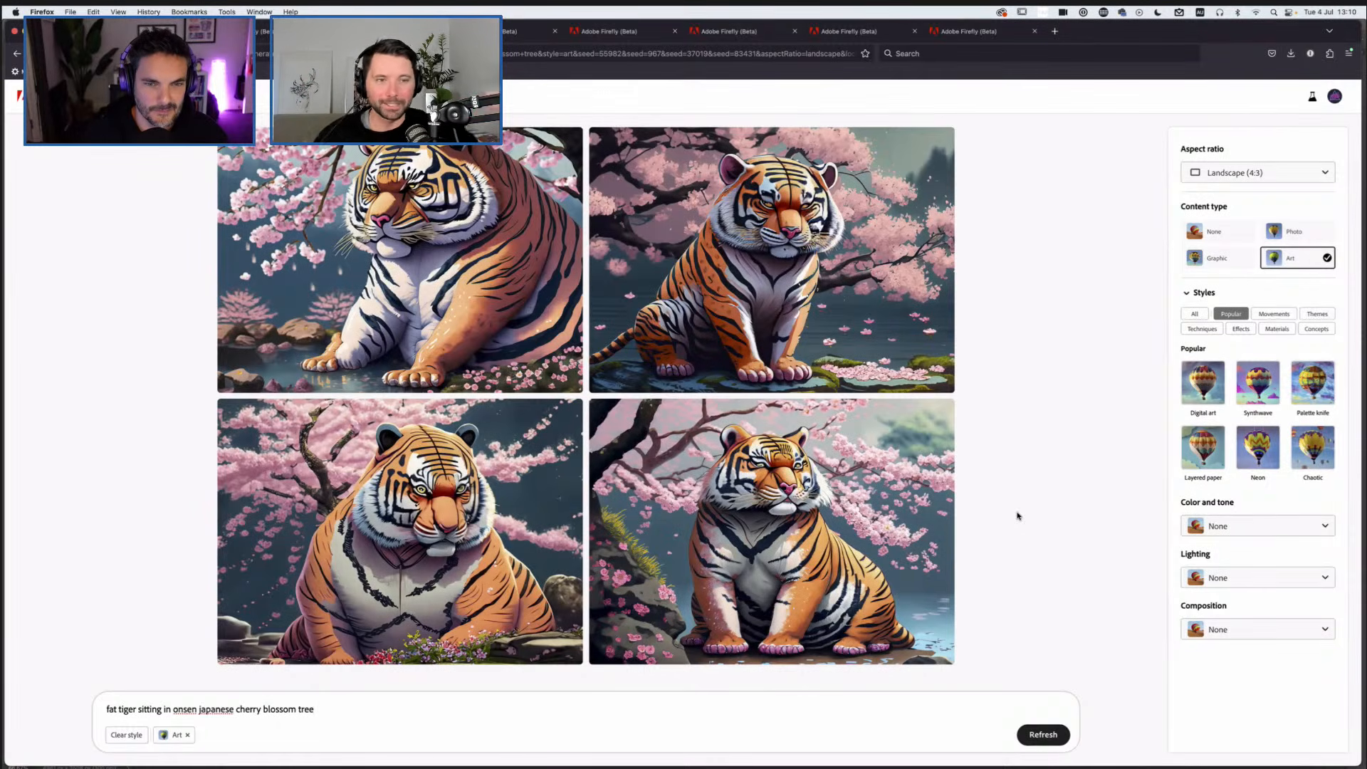
pyautogui.moveTo(946, 276)
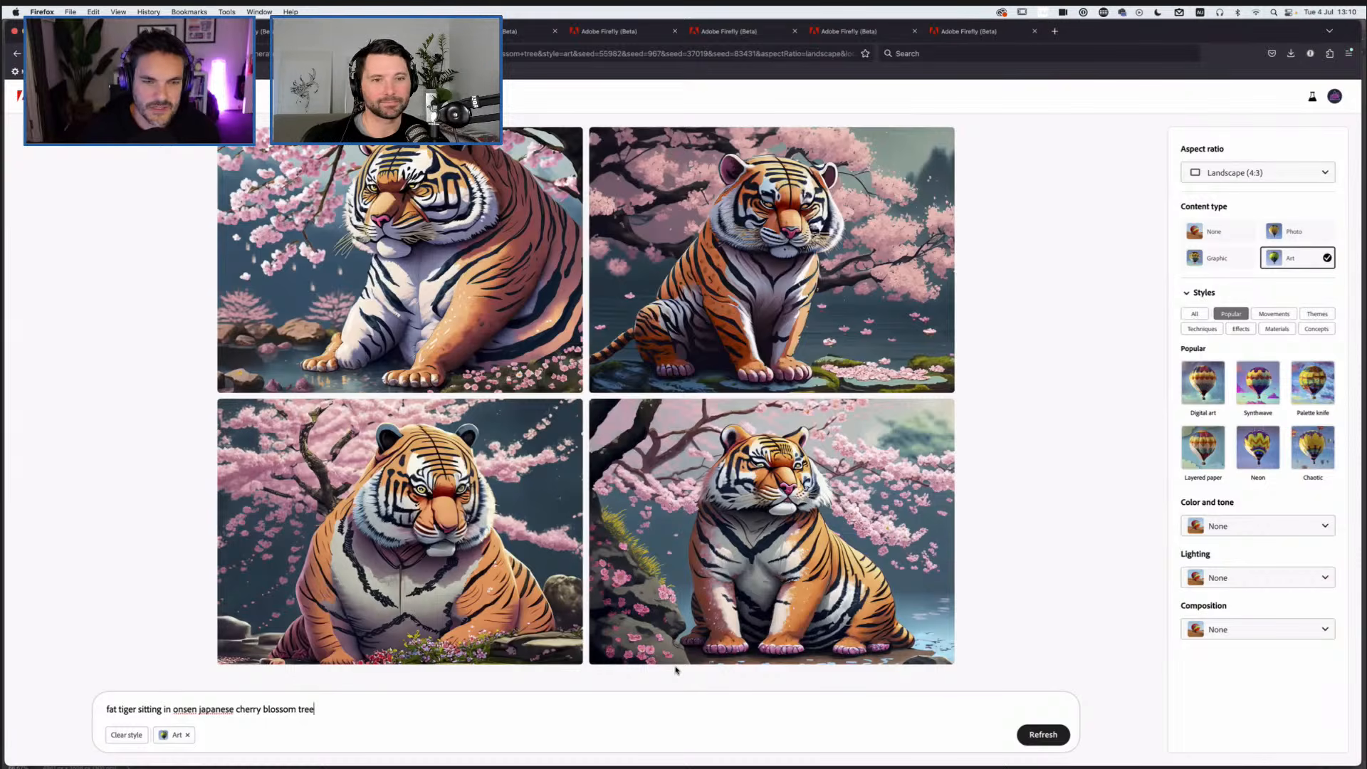
pyautogui.moveTo(332, 712); pyautogui.dragTo(98, 707)
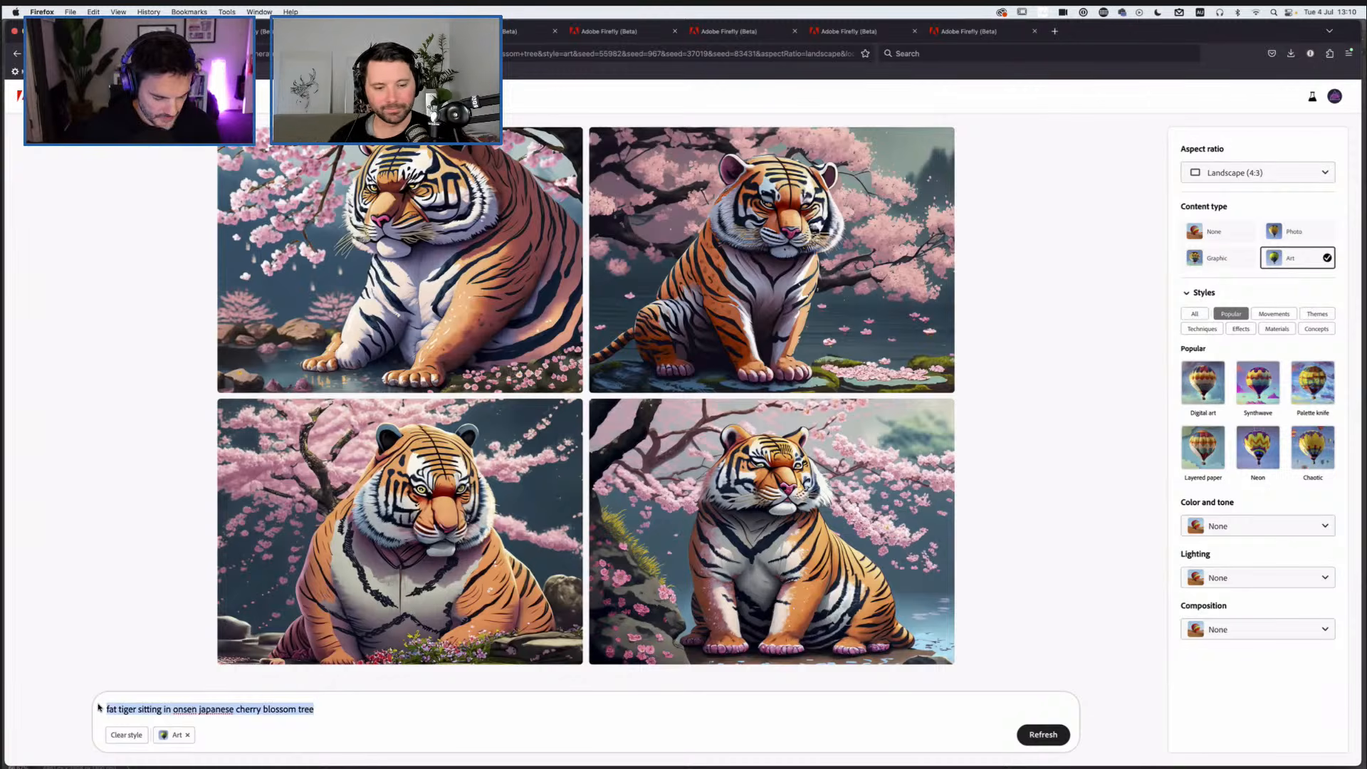
pyautogui.press('BackSpace')
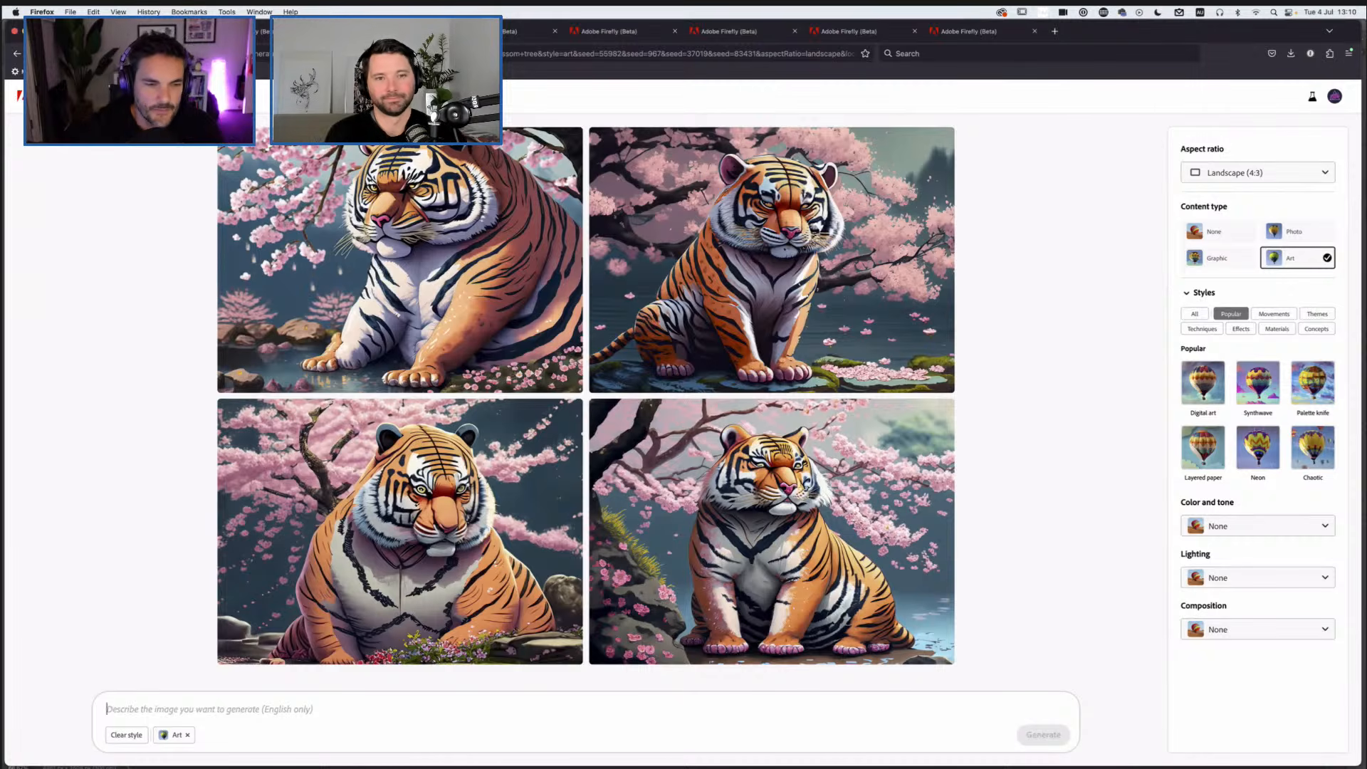
pyautogui.write('fat')
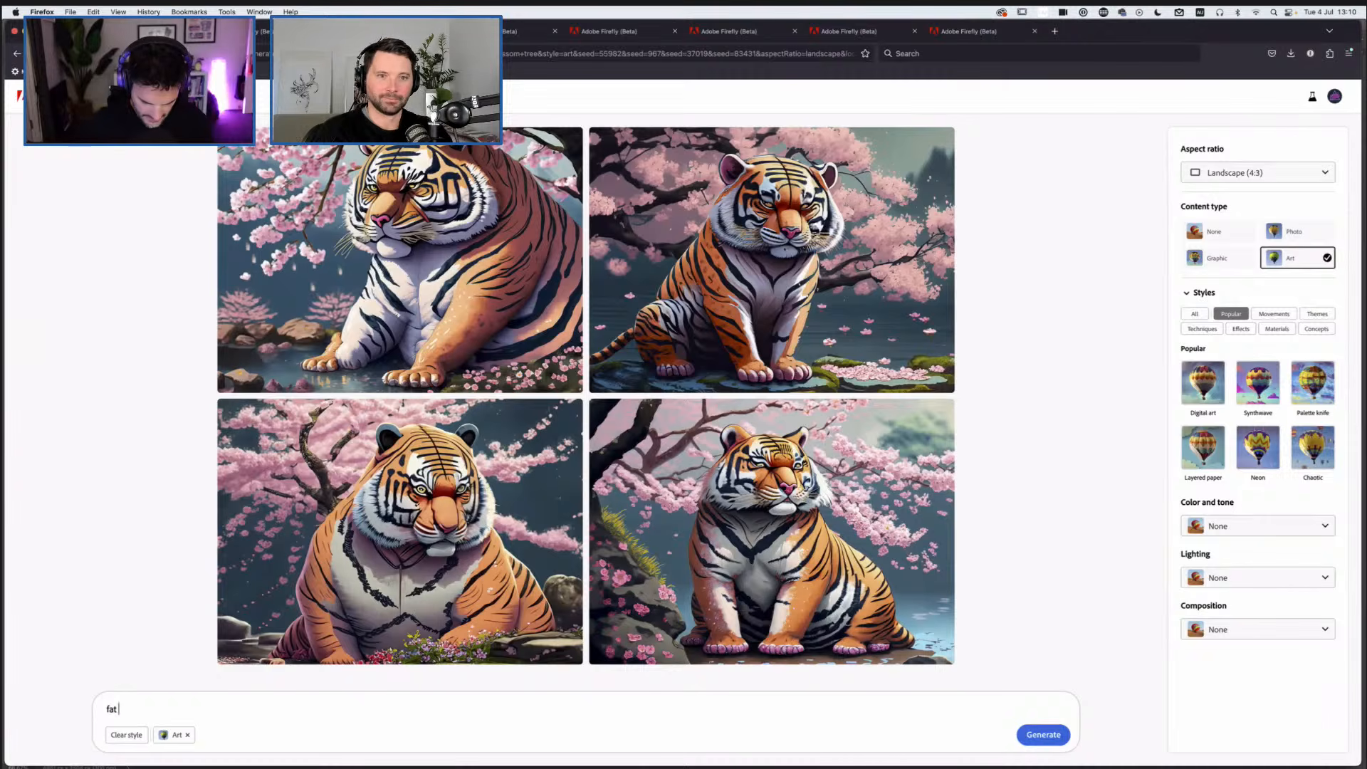
pyautogui.write(' tiger')
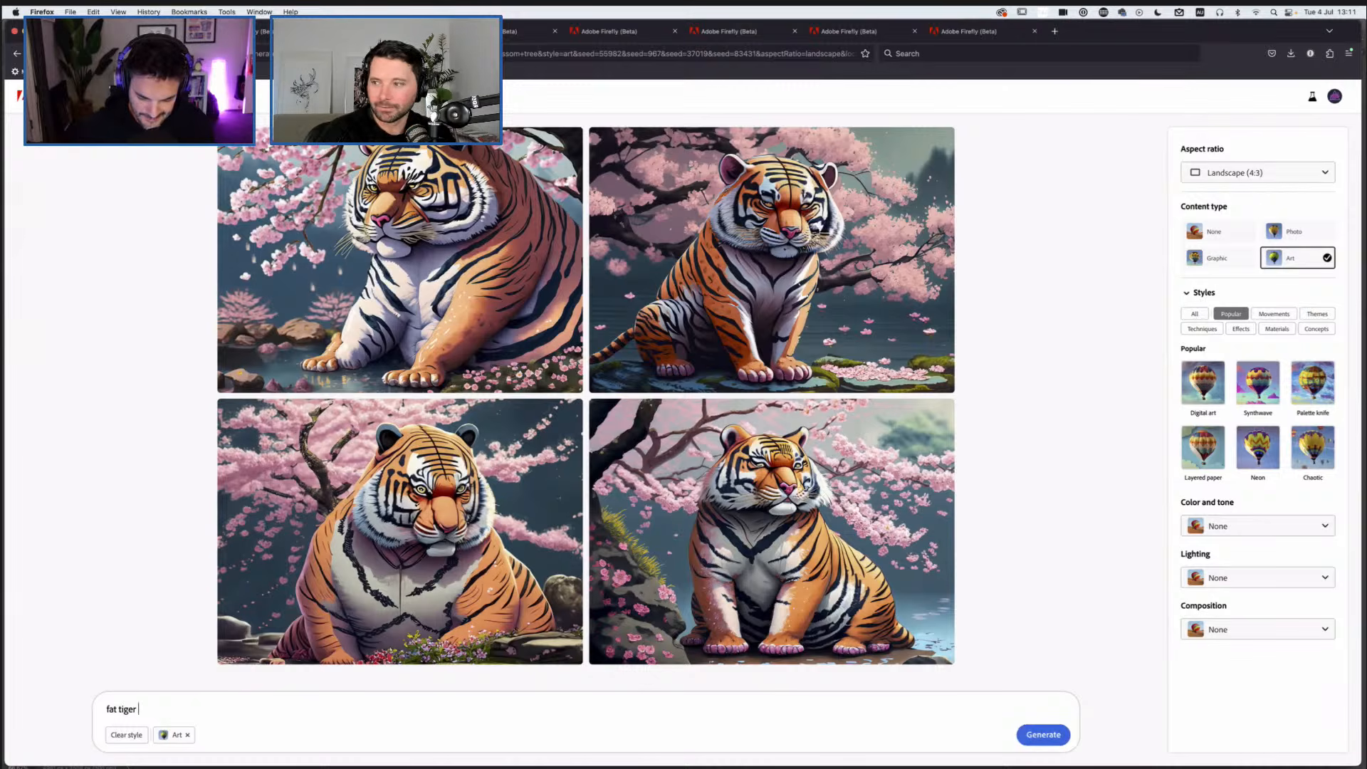
pyautogui.write('punk ')
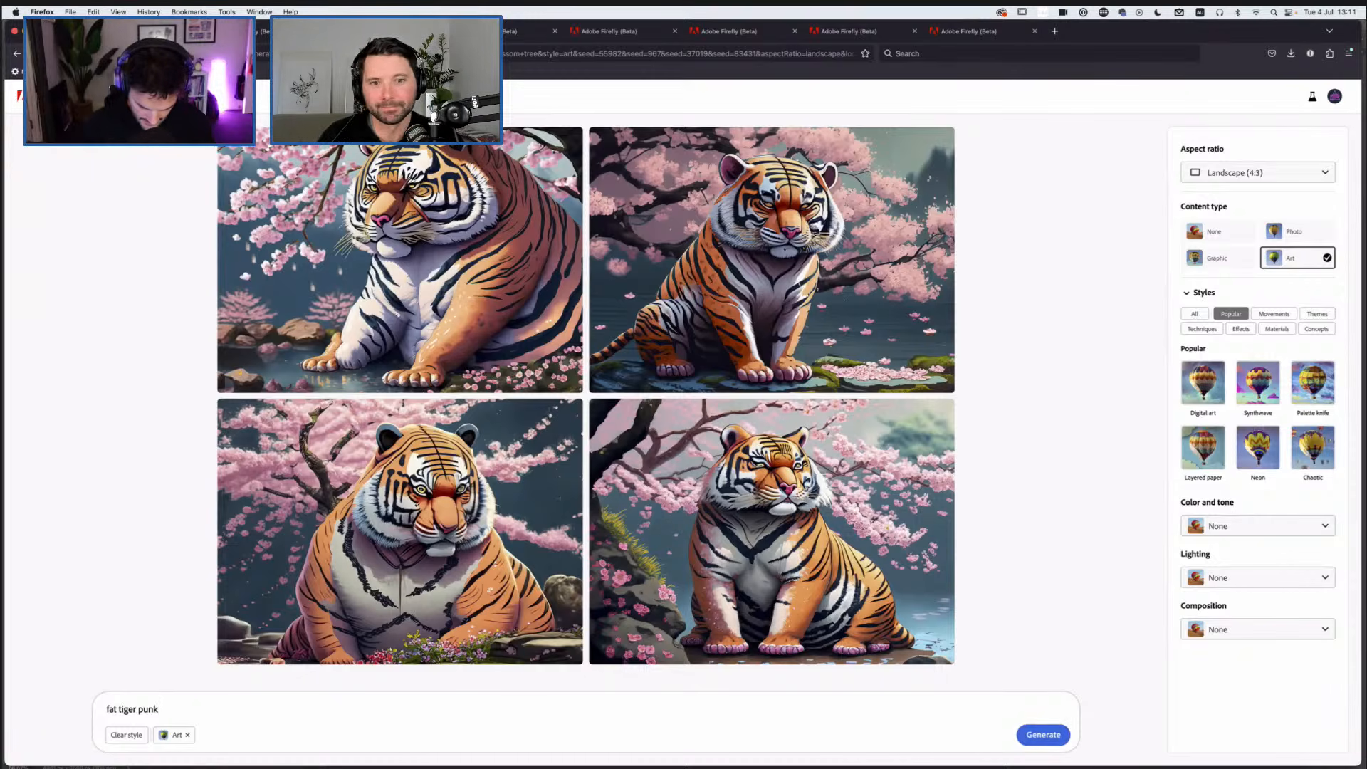
pyautogui.write('riding')
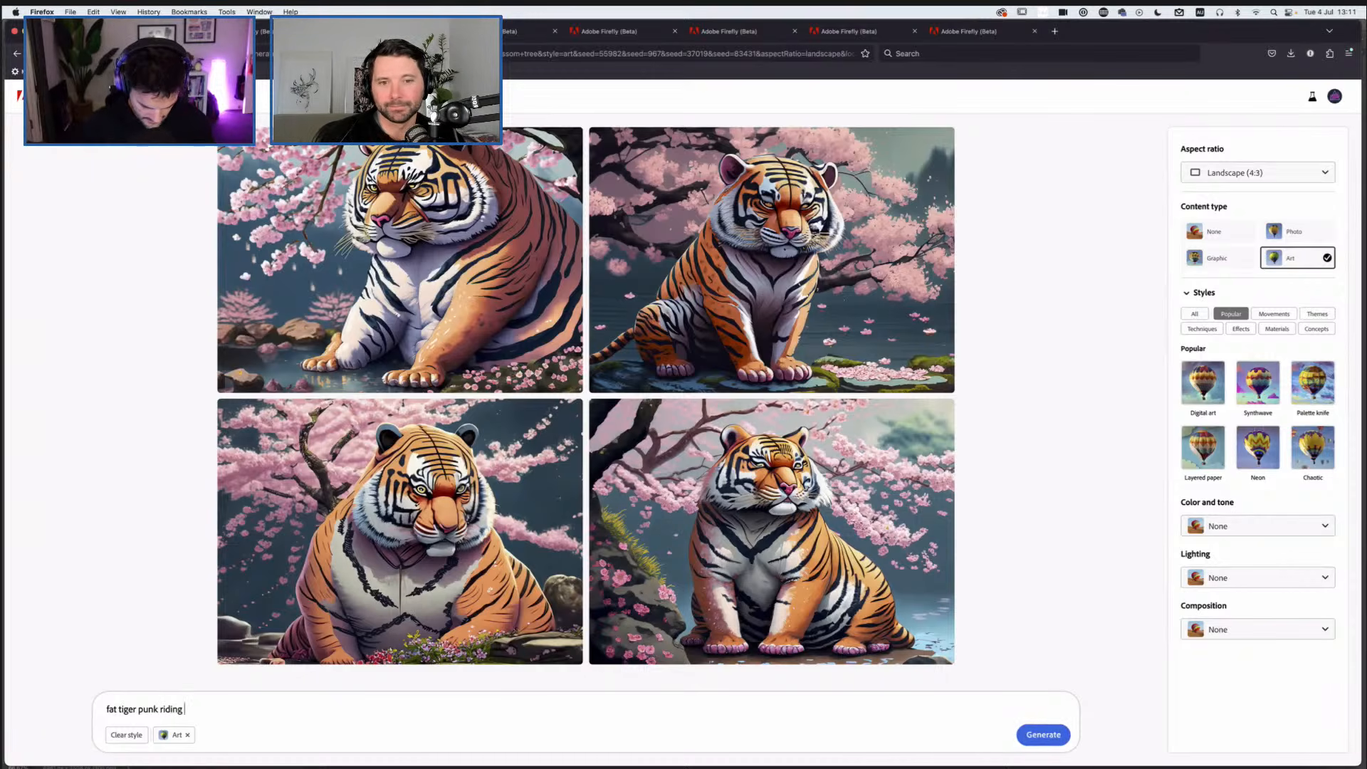
pyautogui.write(' bike')
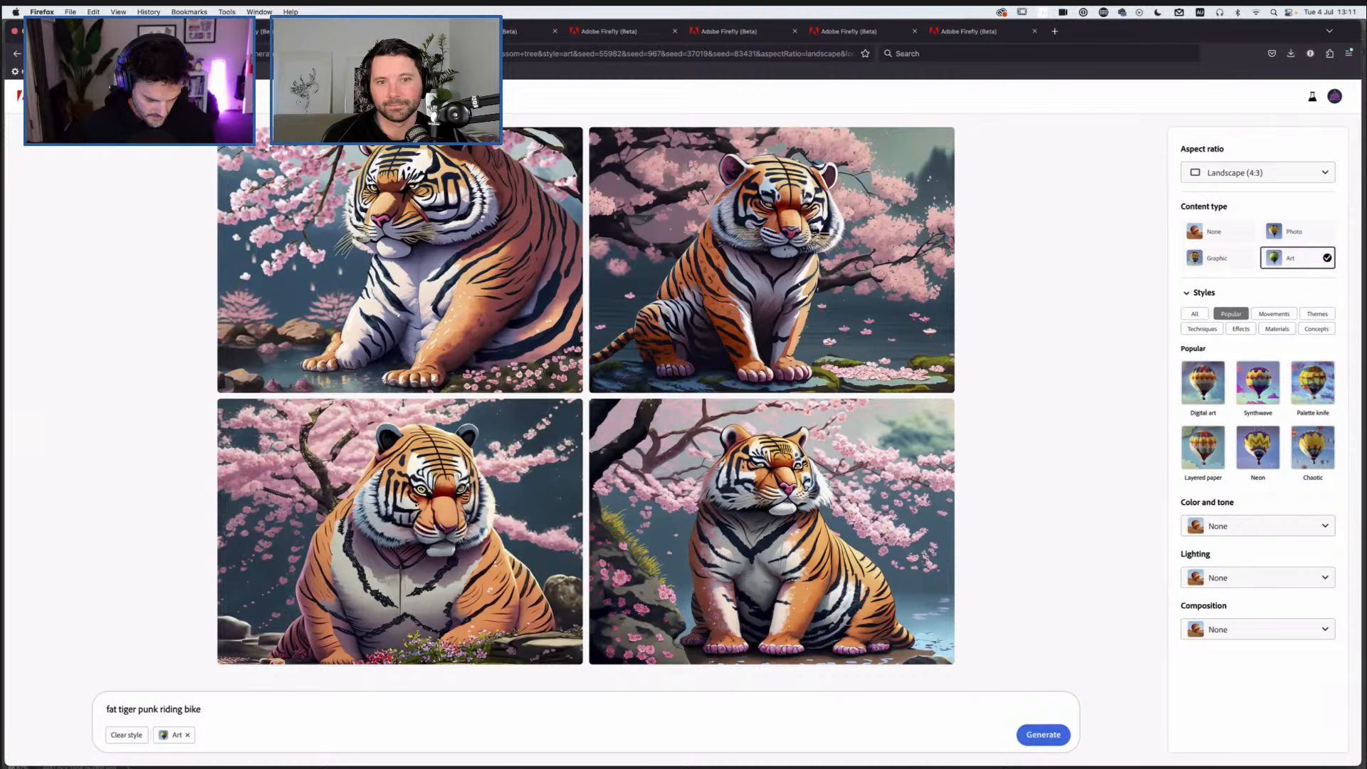
pyautogui.write('neon')
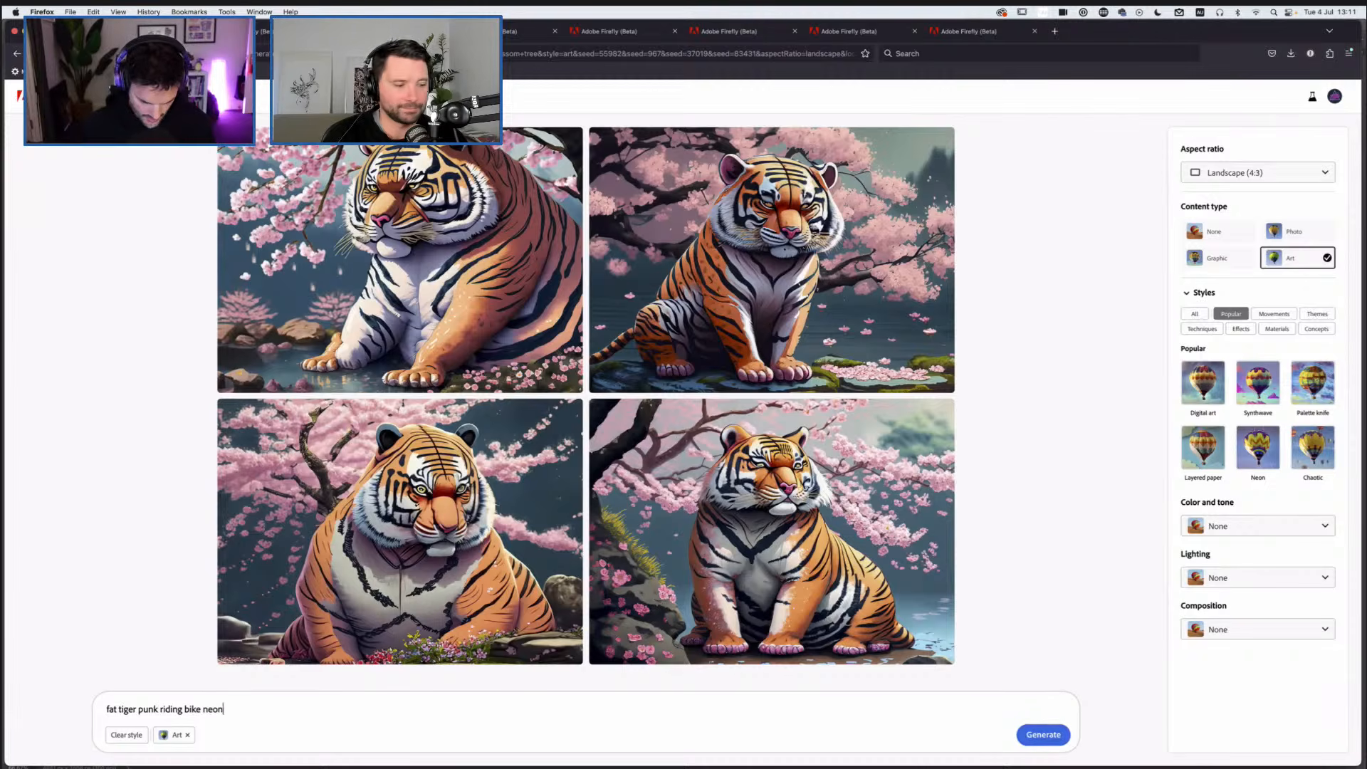
pyautogui.press('Return')
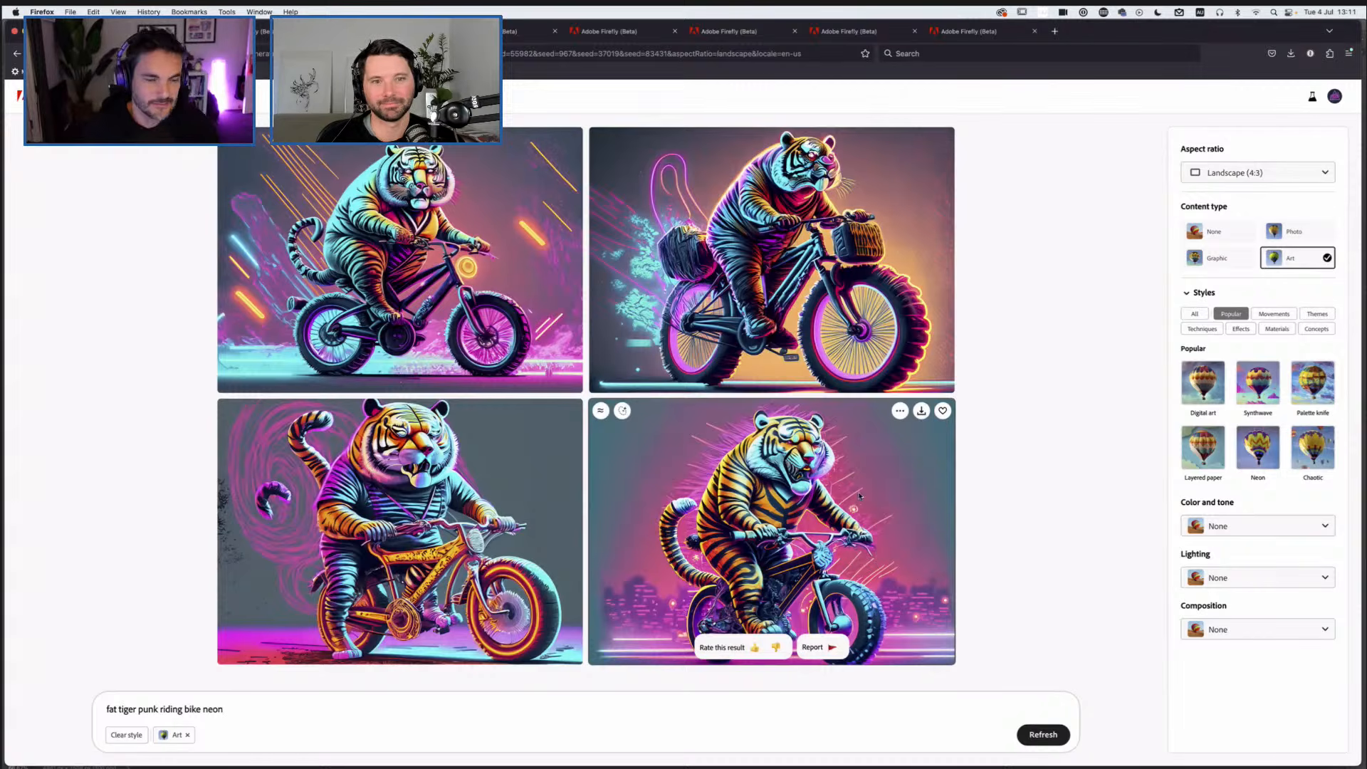
# Step: Change "bike" to "motorbike" in the prompt and generate the images again
pyautogui.click(186, 709)
pyautogui.write('motor')
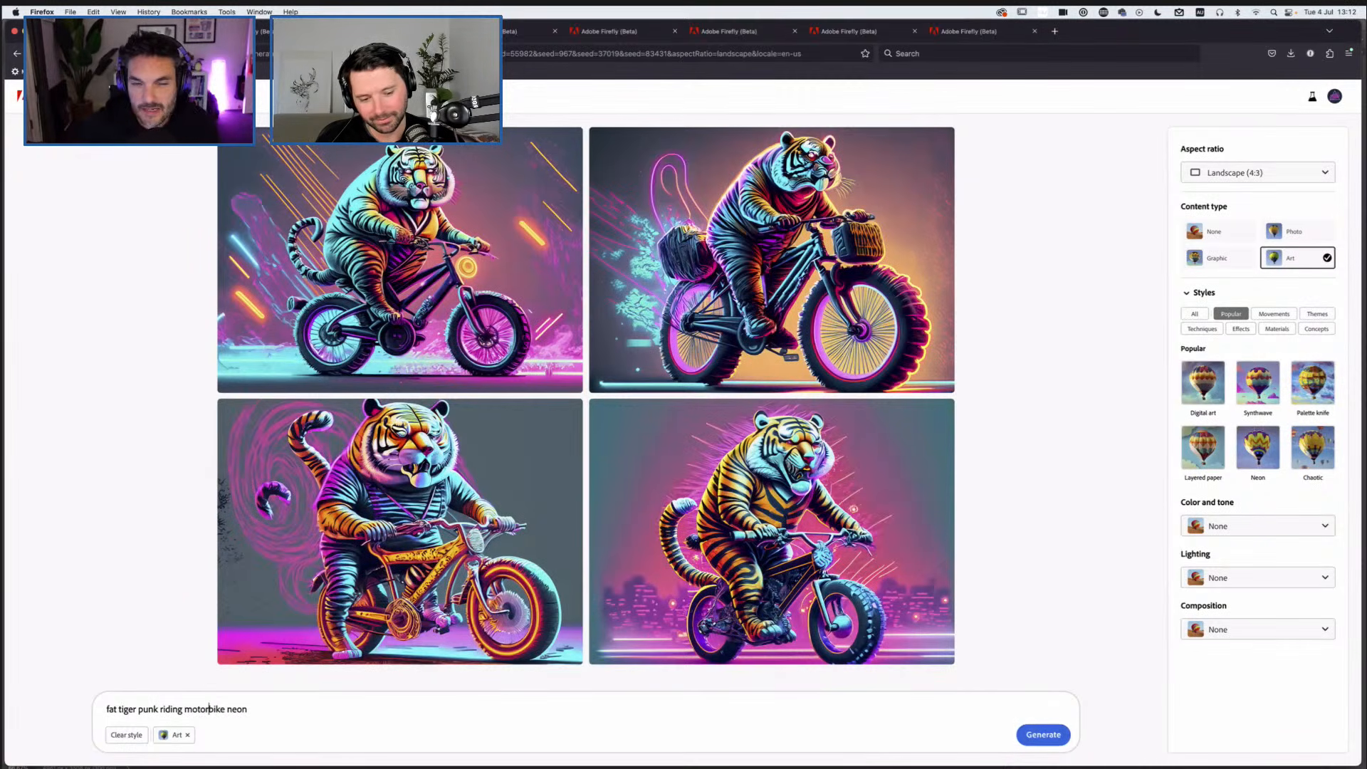
pyautogui.press('Return')
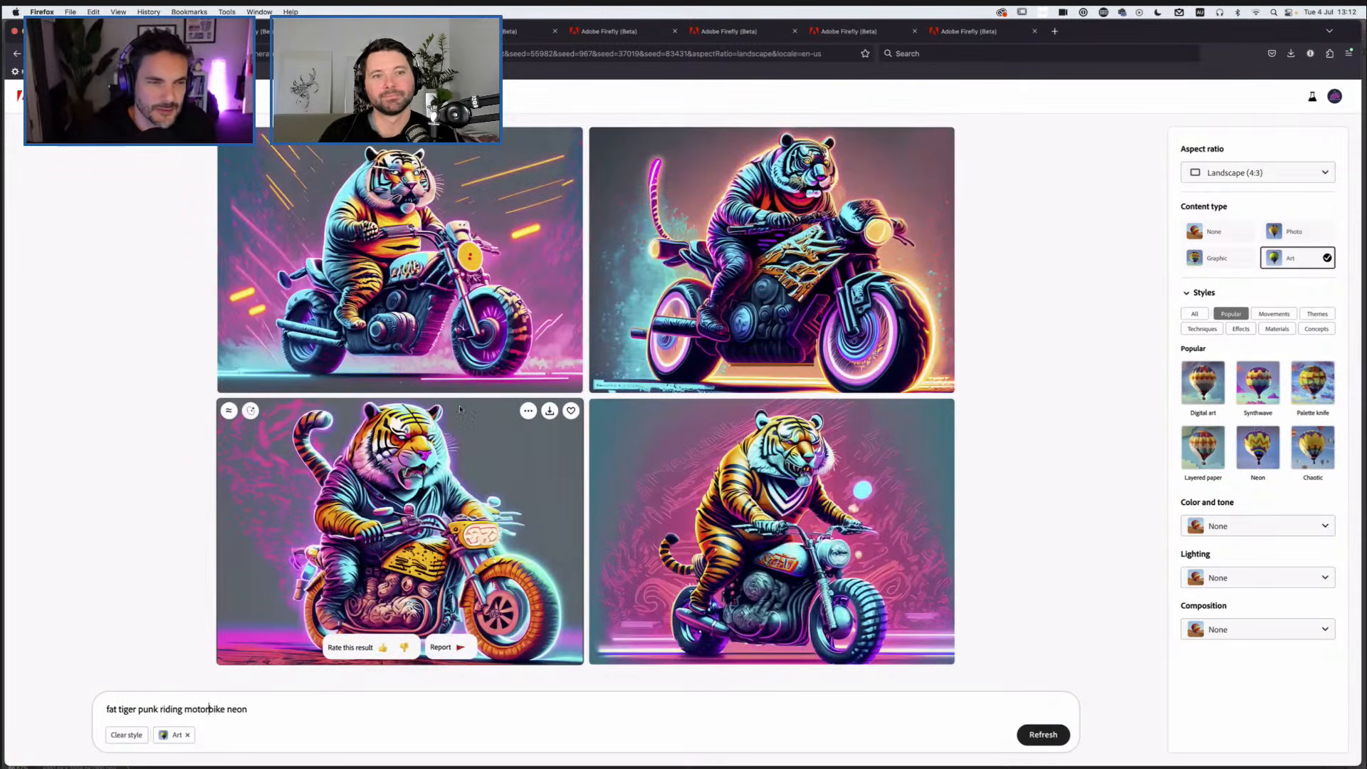
# Step: Change the prompt to "sumo tiger cyberpunk riding motorbike" and generate new images
pyautogui.moveTo(119, 712); pyautogui.dragTo(96, 712)
pyautogui.write('sumo tiger ')
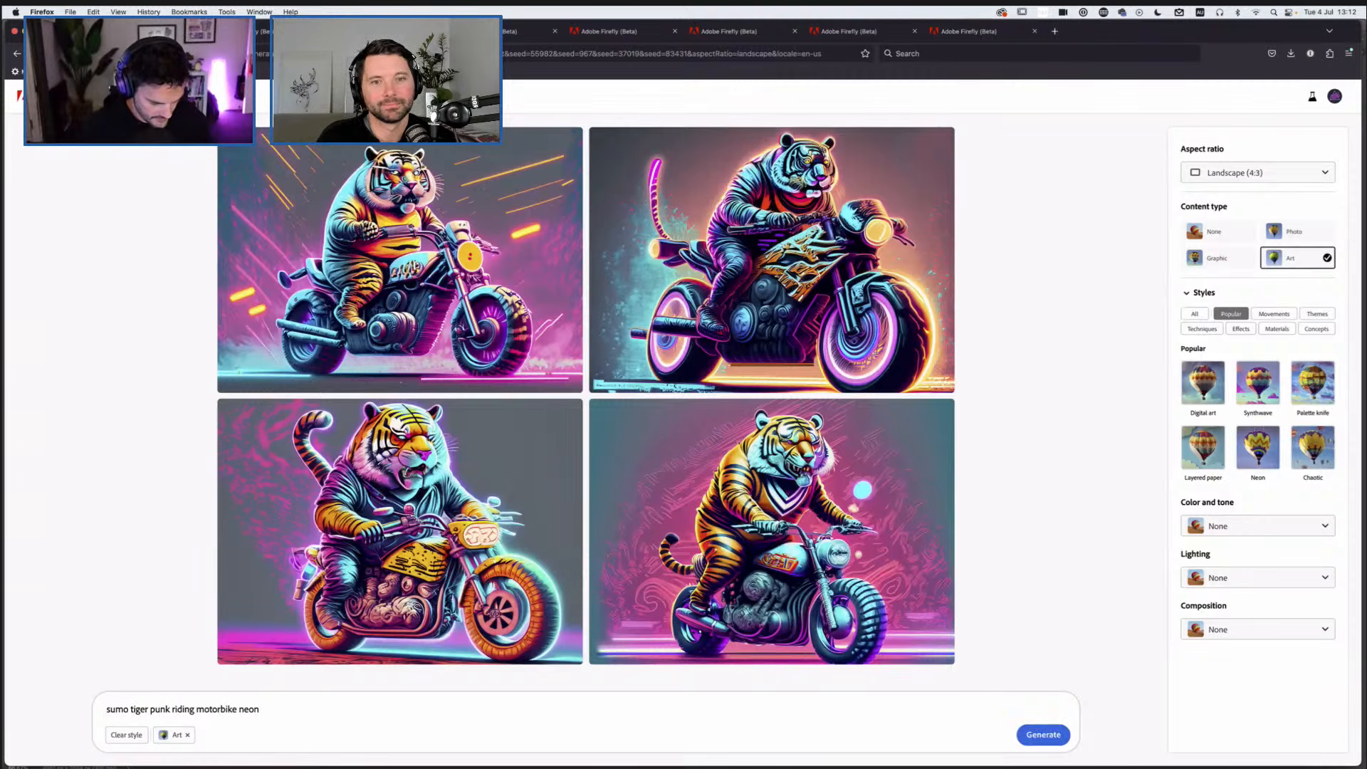
pyautogui.write('cyber')
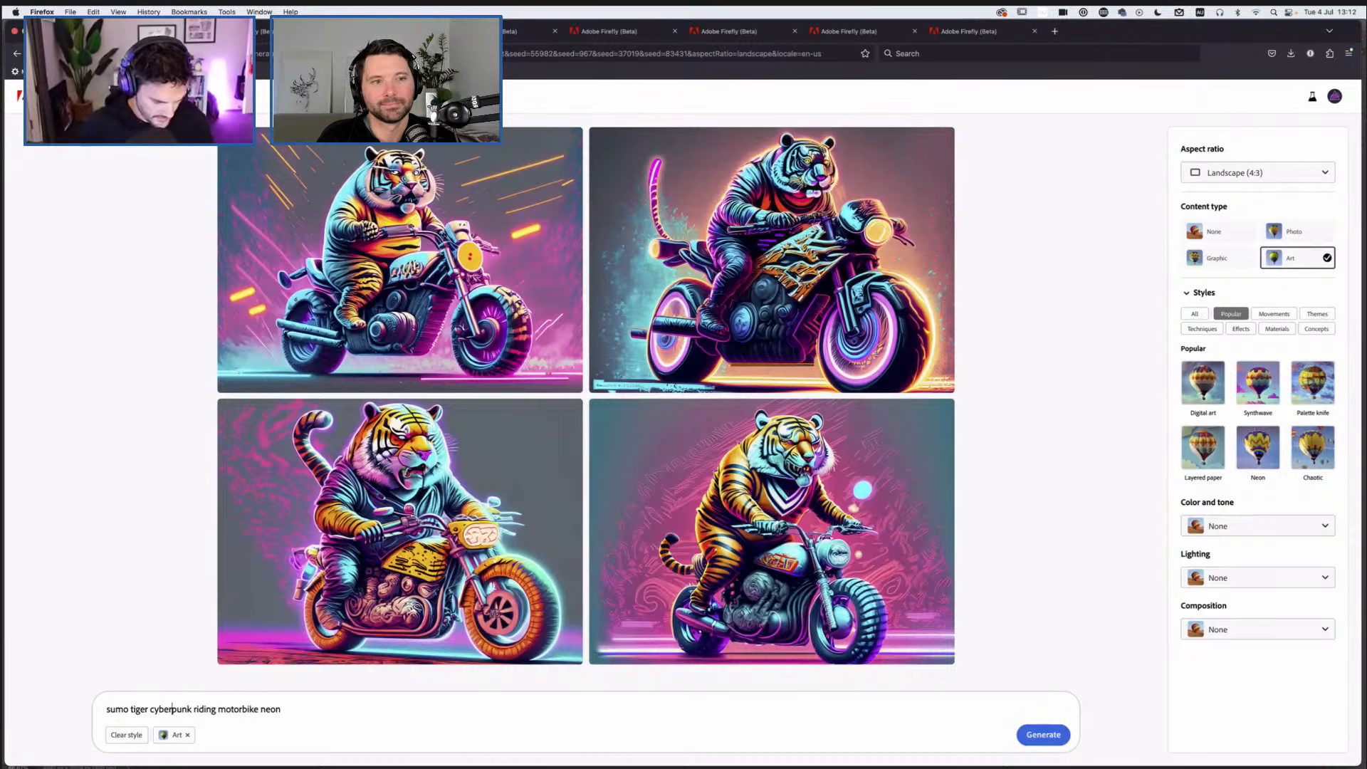
pyautogui.click(306, 708)
pyautogui.press('BackSpace')
pyautogui.press('BackSpace')
pyautogui.press('BackSpace')
pyautogui.press('BackSpace')
pyautogui.press('BackSpace')
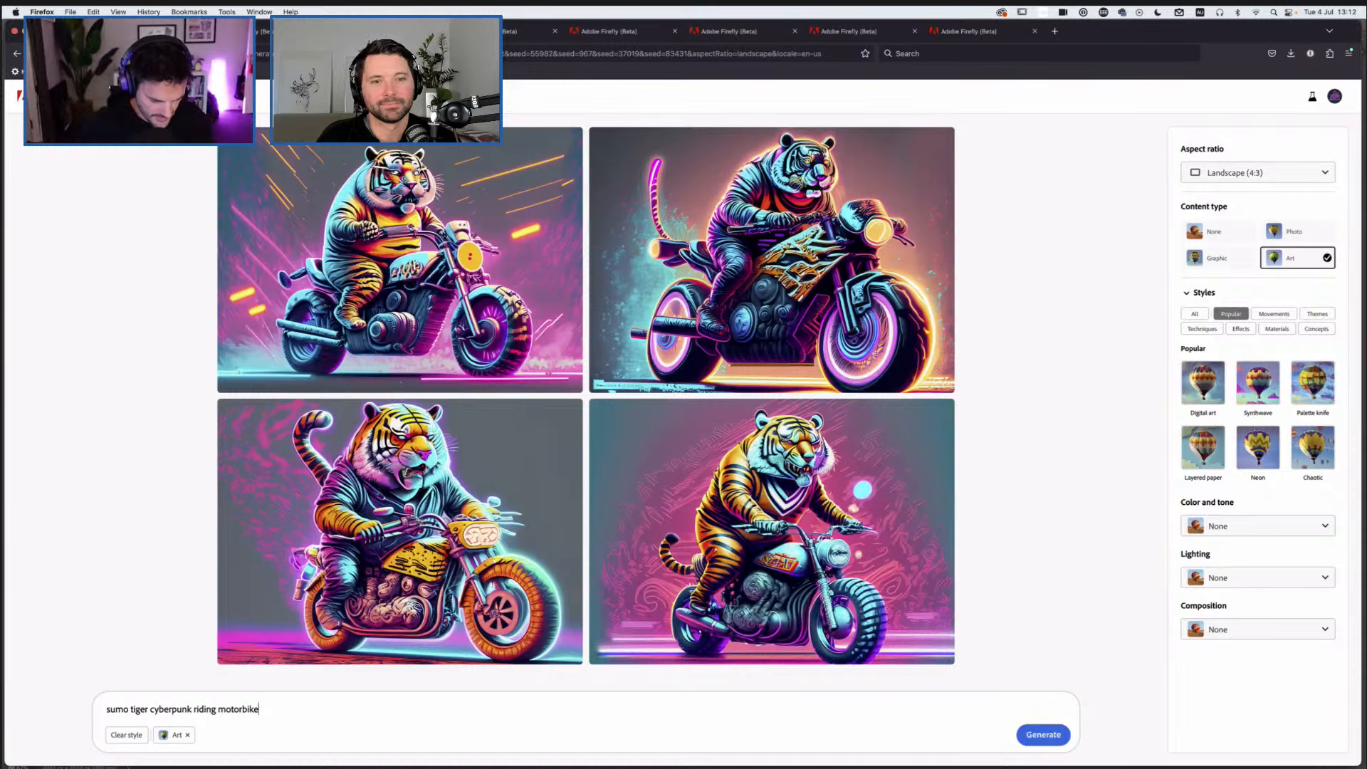
pyautogui.press('Return')
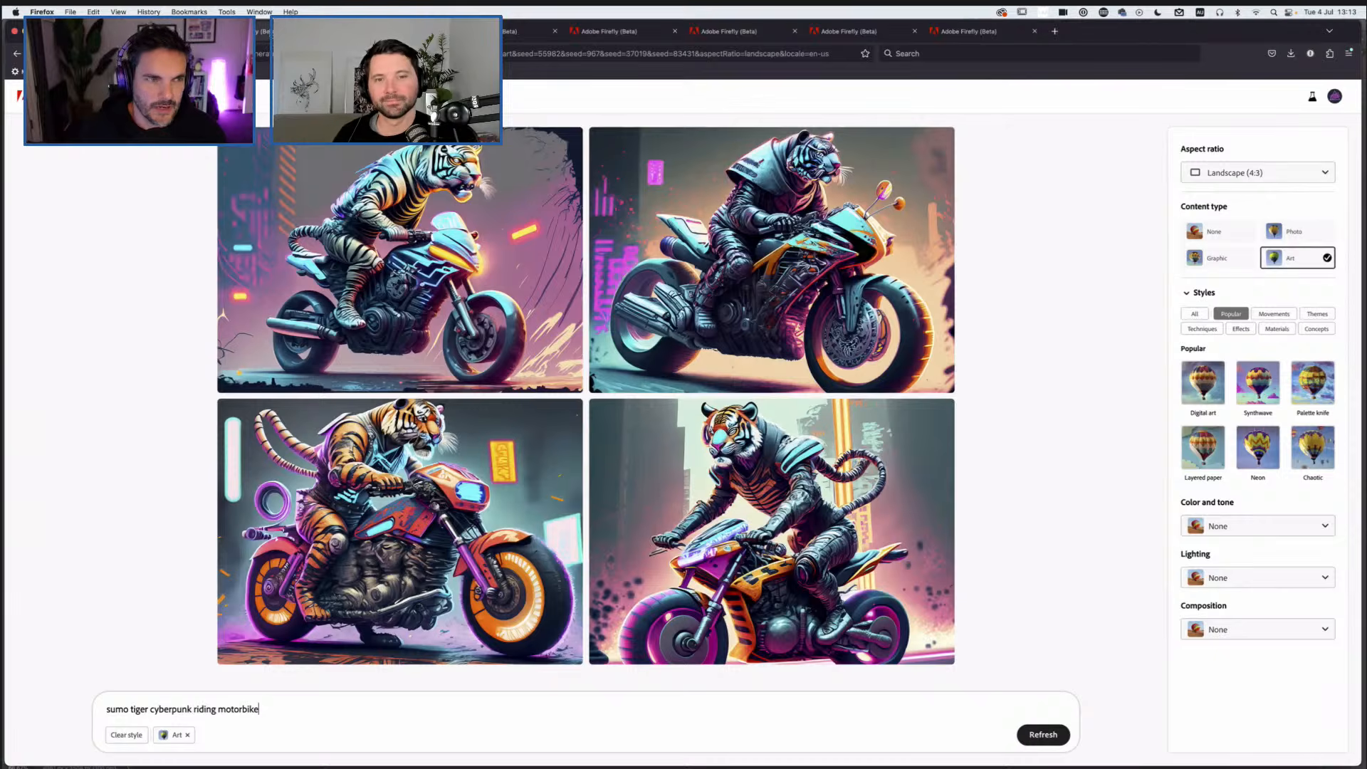
# Step: Open the "tiger on skateboard cyberpunk smoke" results and take a screenshot of the image of the crouching tiger with purple smoke
pyautogui.click(267, 32)
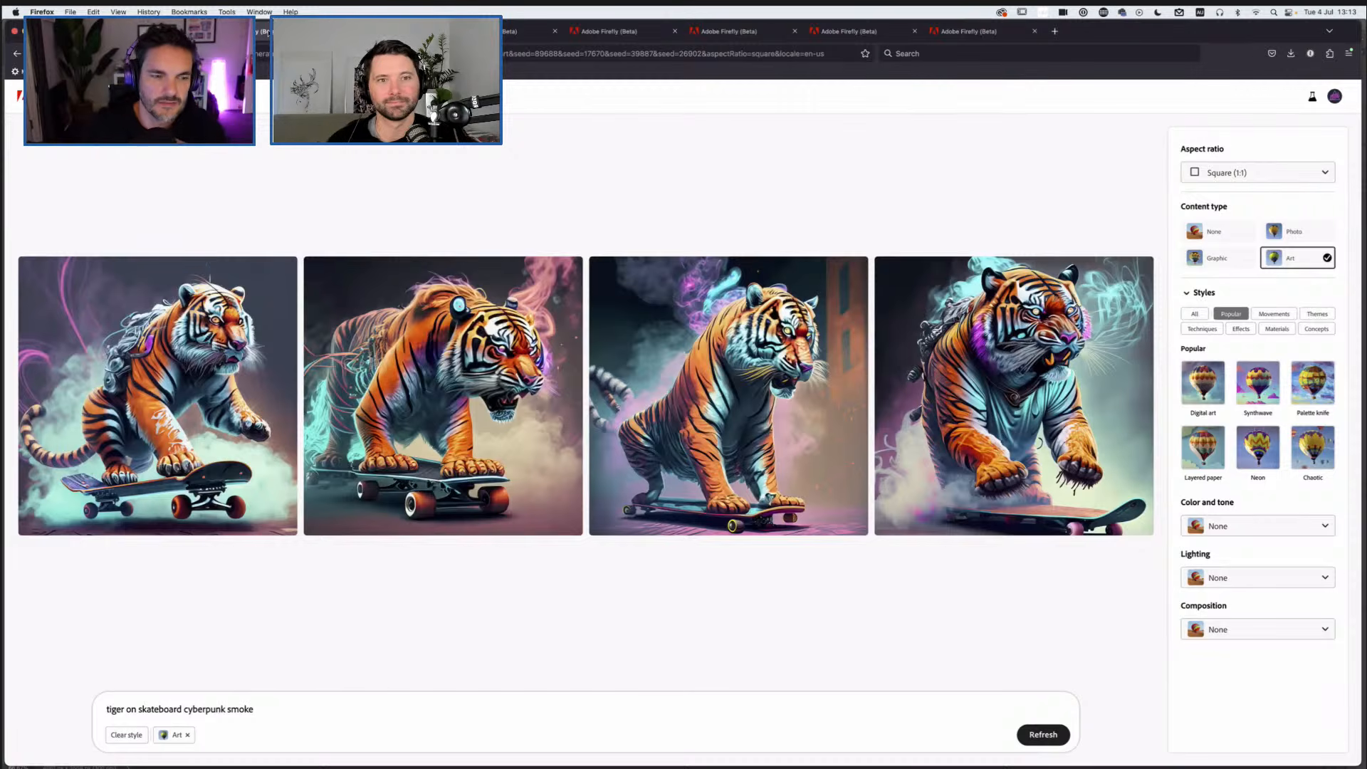
pyautogui.moveTo(404, 403)
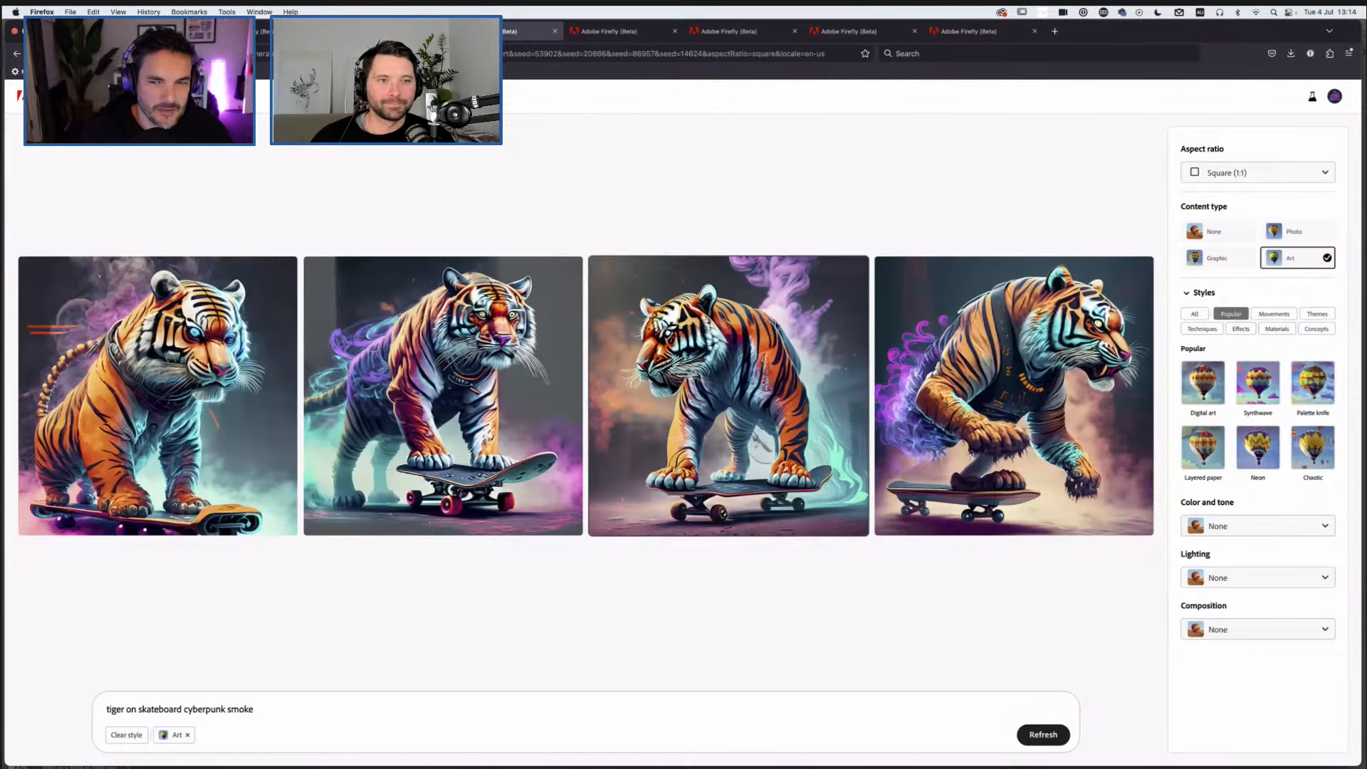
pyautogui.moveTo(918, 274)
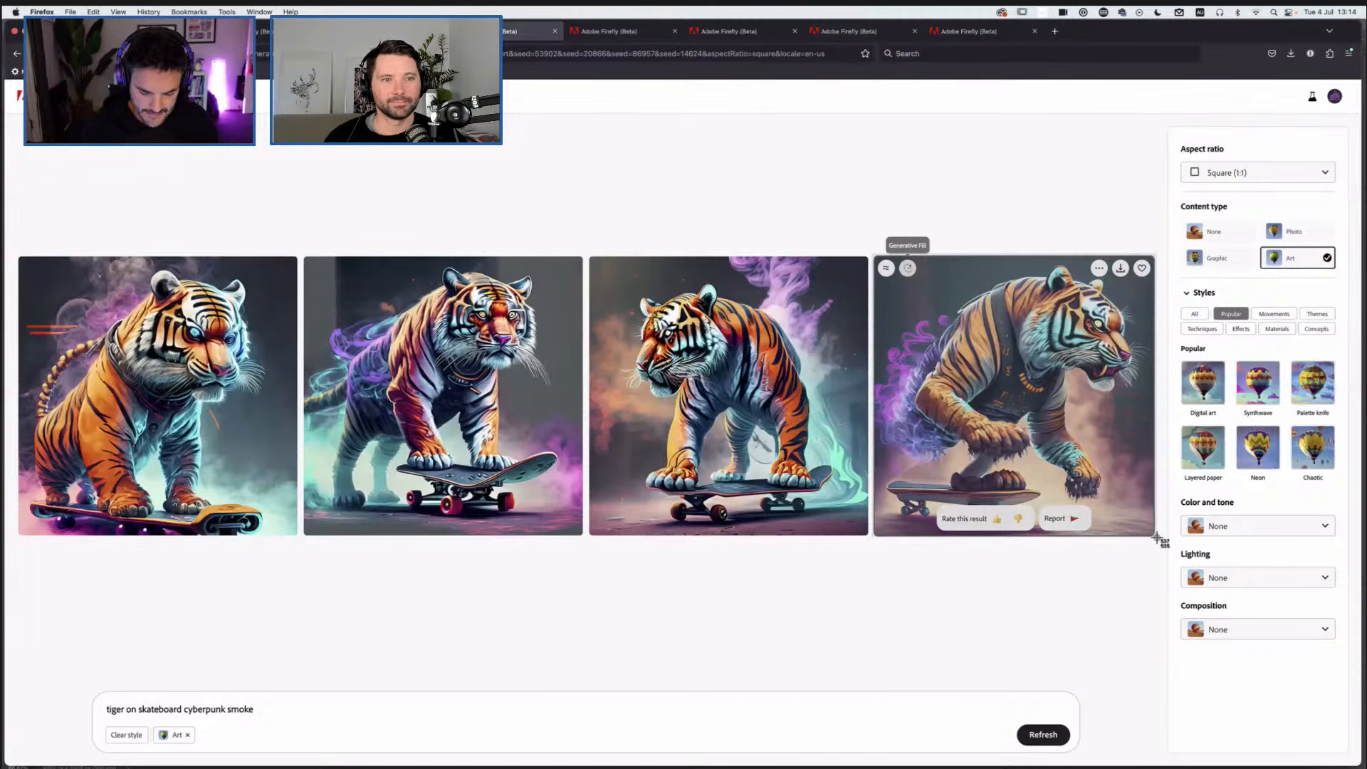
pyautogui.moveTo(1157, 538); pyautogui.dragTo(1157, 537)
# Step: Switch to Photoshop and place the captured skateboarding tiger screenshot on the blank canvas
pyautogui.moveTo(384, 764)
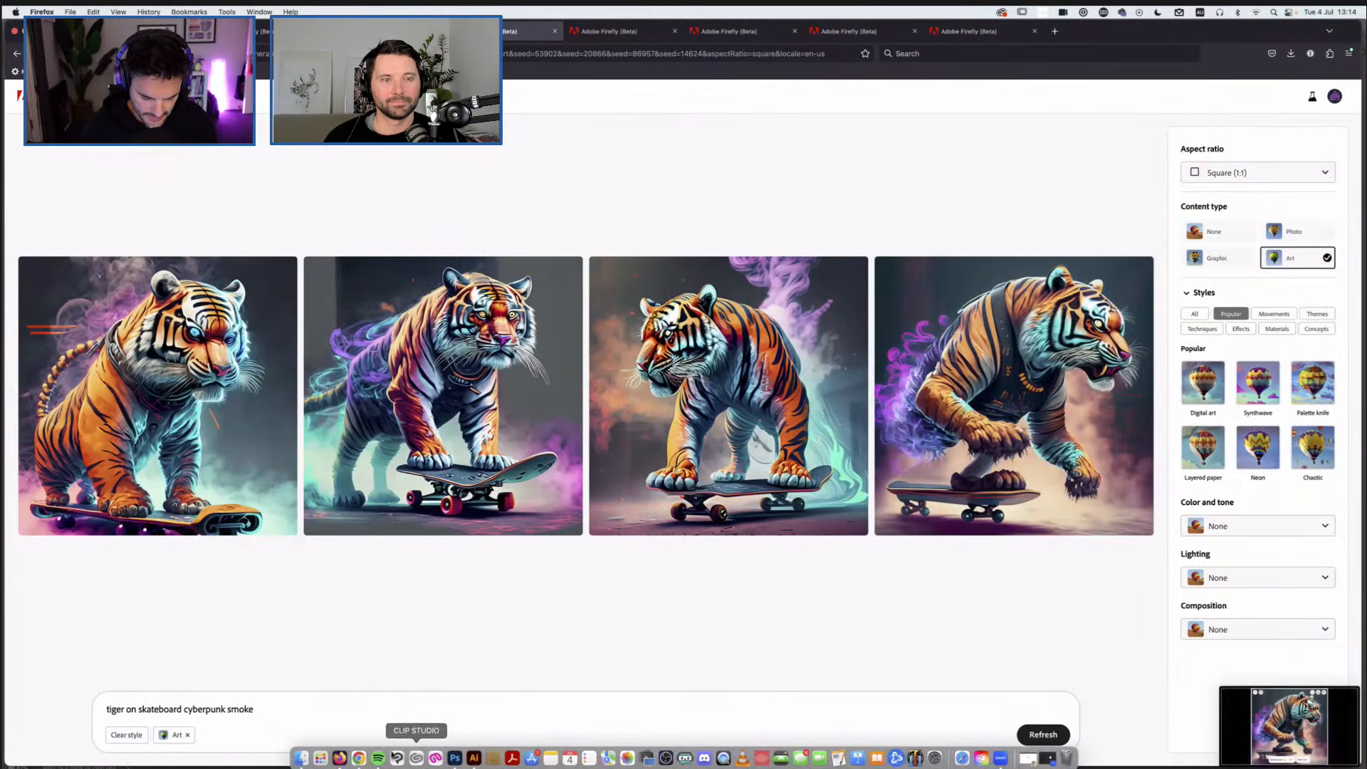
pyautogui.click(461, 760)
pyautogui.moveTo(1289, 726); pyautogui.dragTo(333, 216)
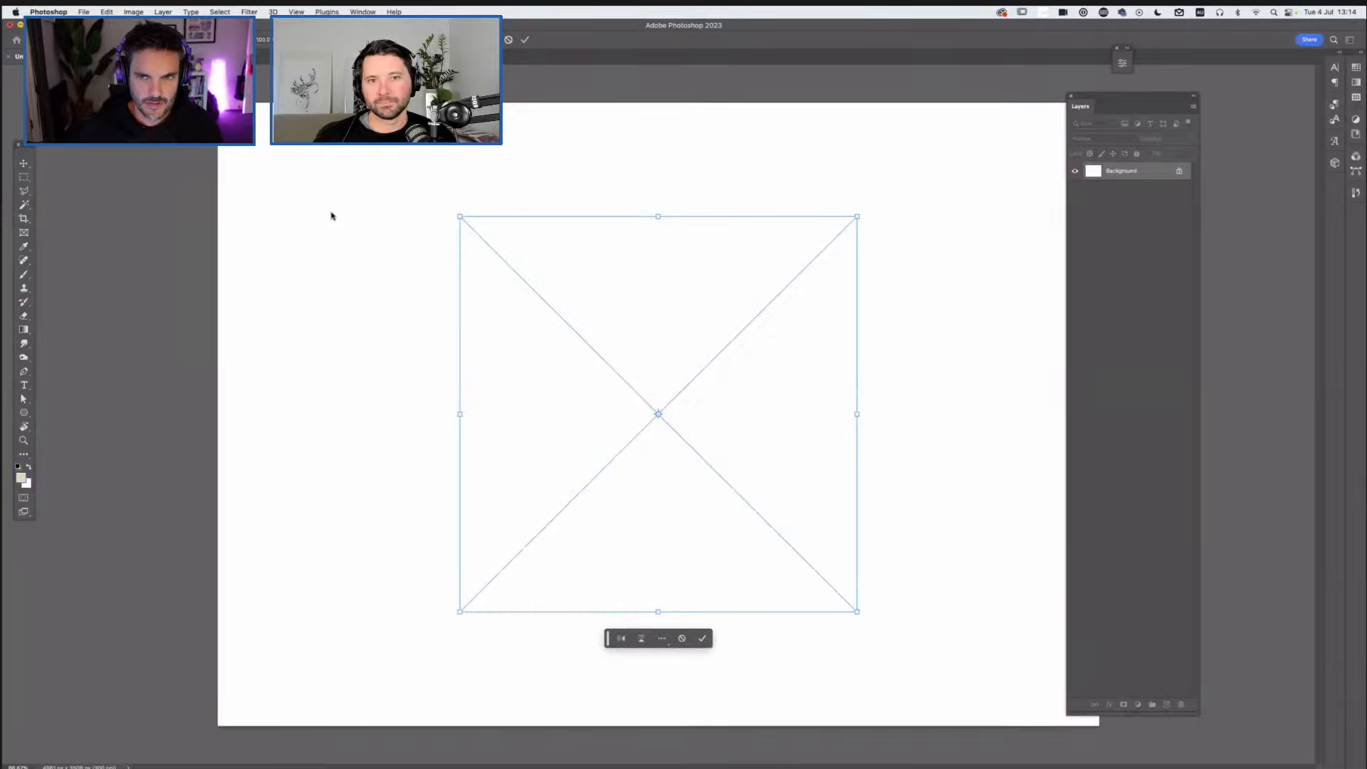
pyautogui.press('Return')
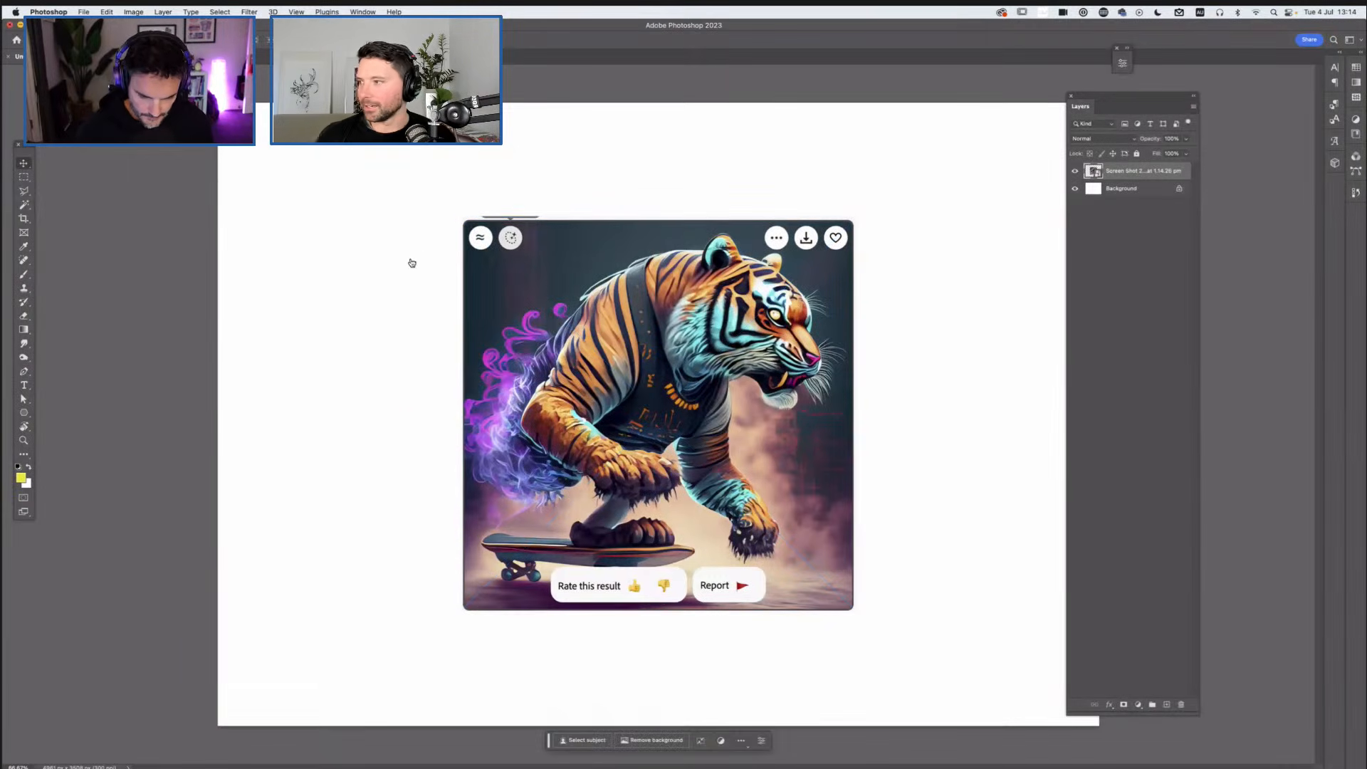
# Step: Return to Firefly, open the other "tiger on skateboard cyberpunk smoke" results and take a screenshot of the second image
pyautogui.press('super+shift+Tab')
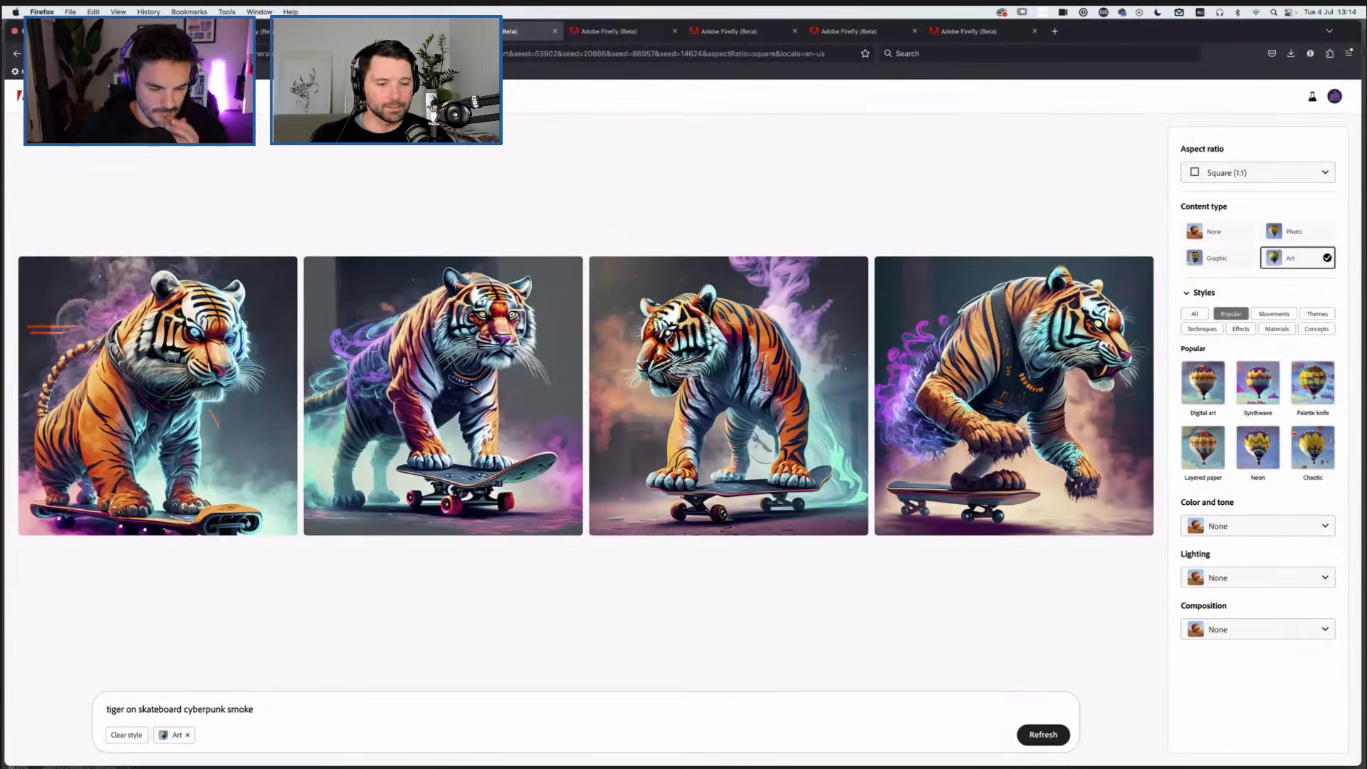
pyautogui.click(390, 31)
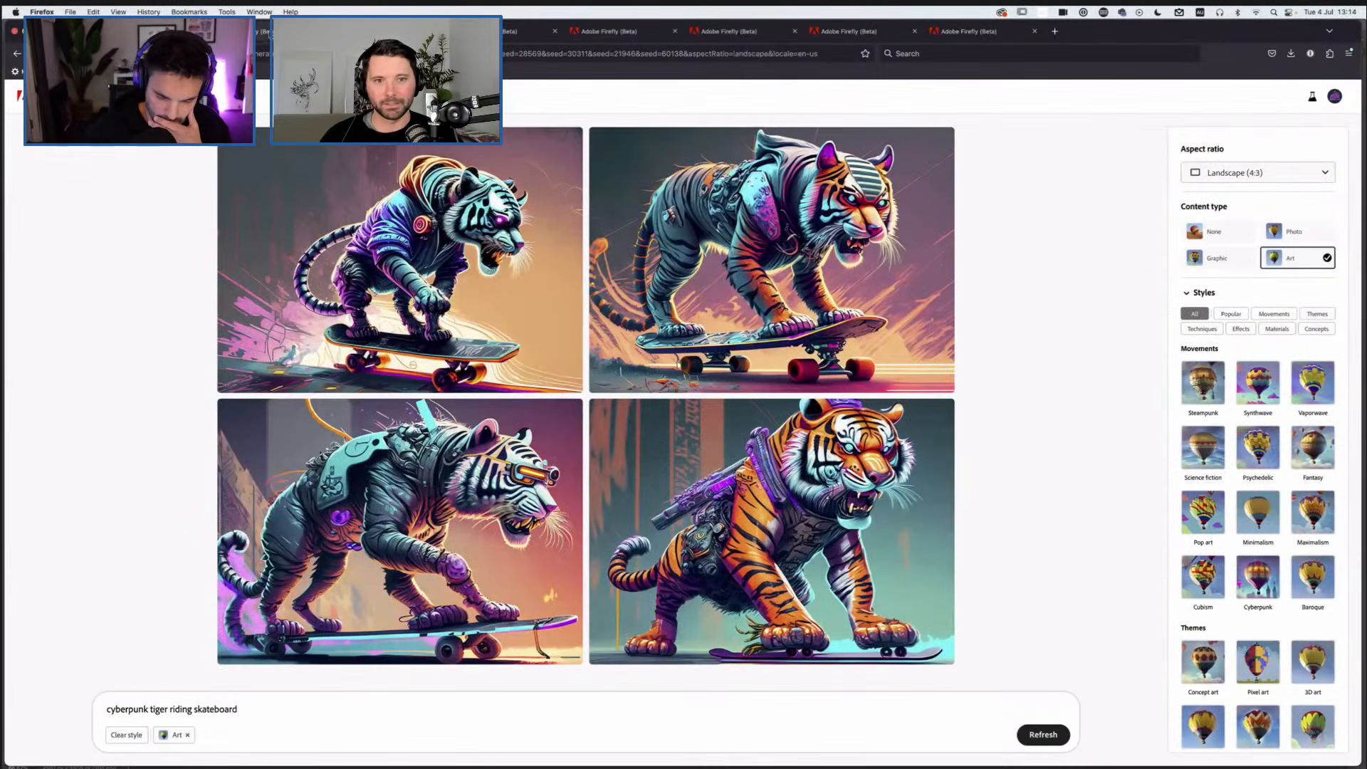
pyautogui.click(265, 34)
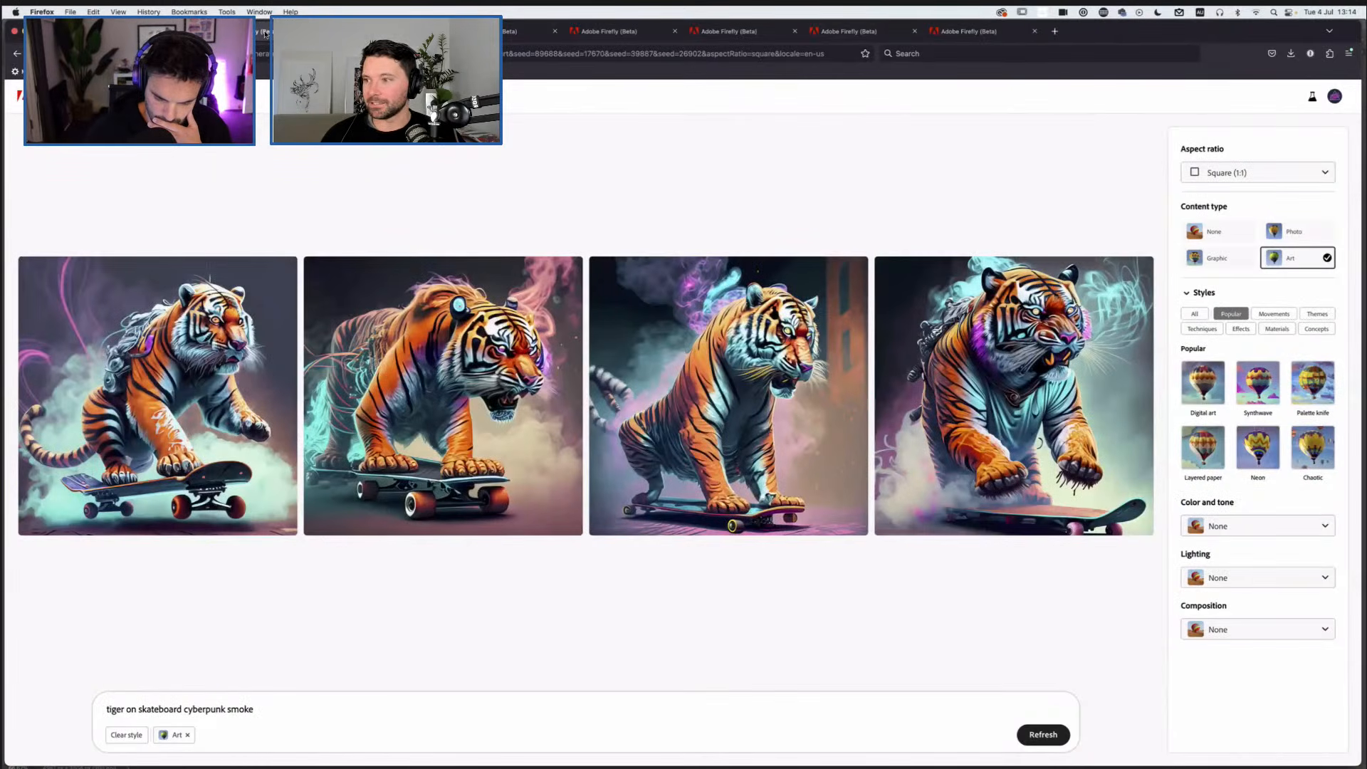
pyautogui.press('super+shift+4')
pyautogui.moveTo(299, 251); pyautogui.dragTo(584, 541)
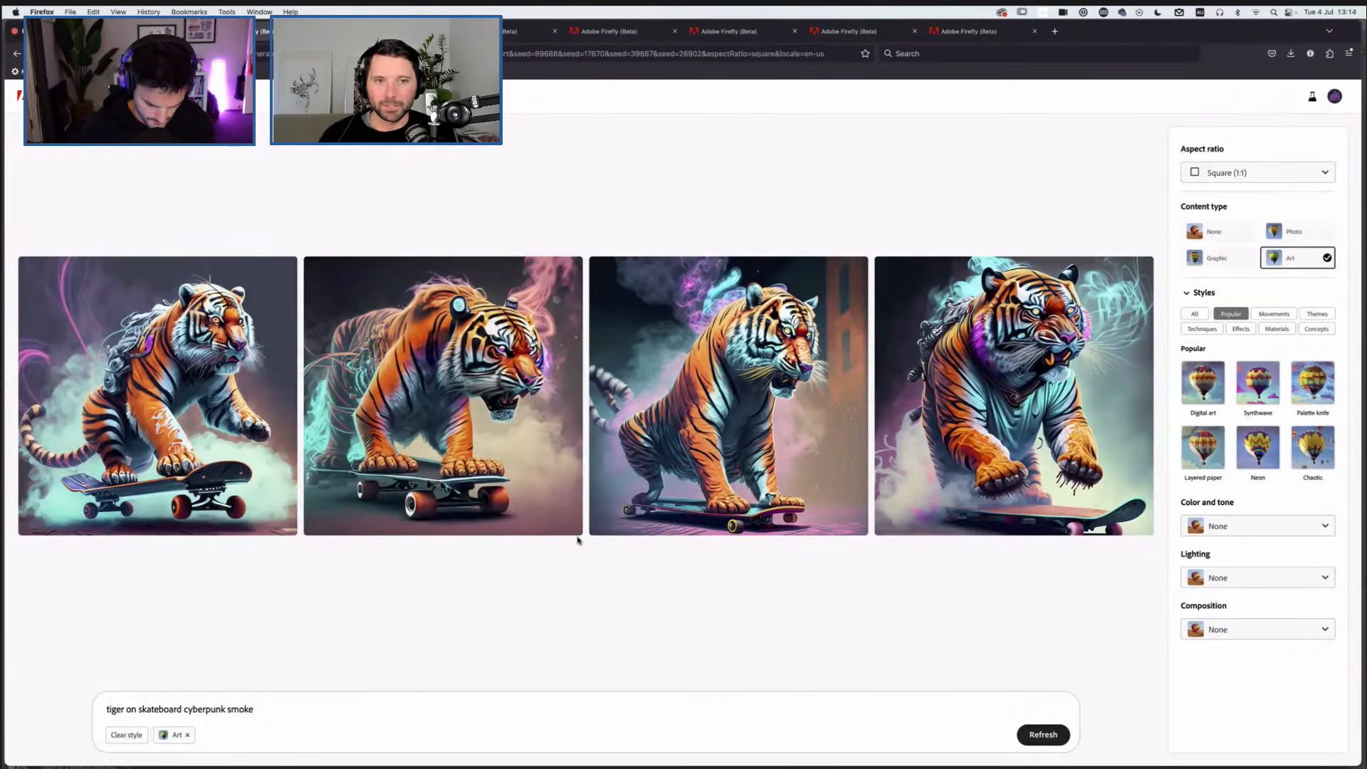
# Step: Switch to Photoshop, place the second tiger screenshot on the canvas and move it to the right over the first
pyautogui.press('super+Tab')
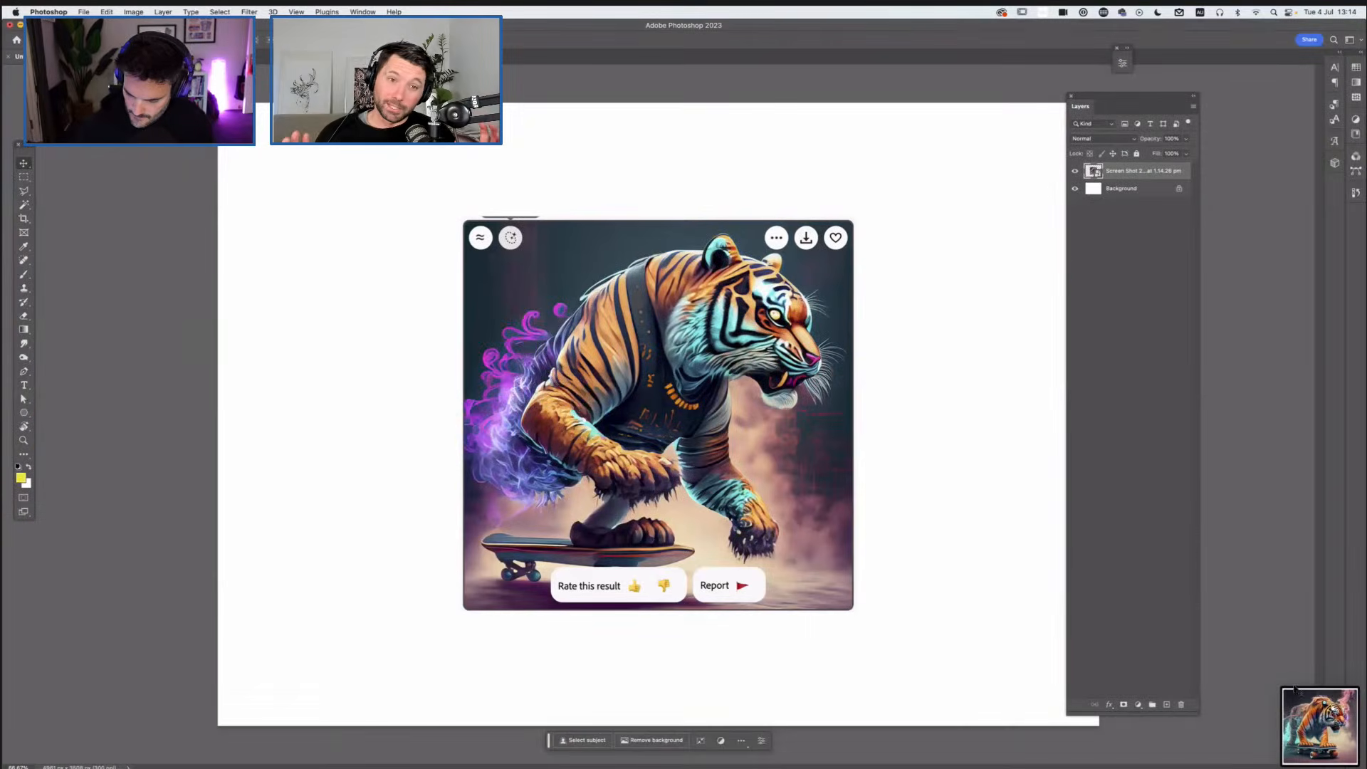
pyautogui.moveTo(770, 468); pyautogui.dragTo(870, 354)
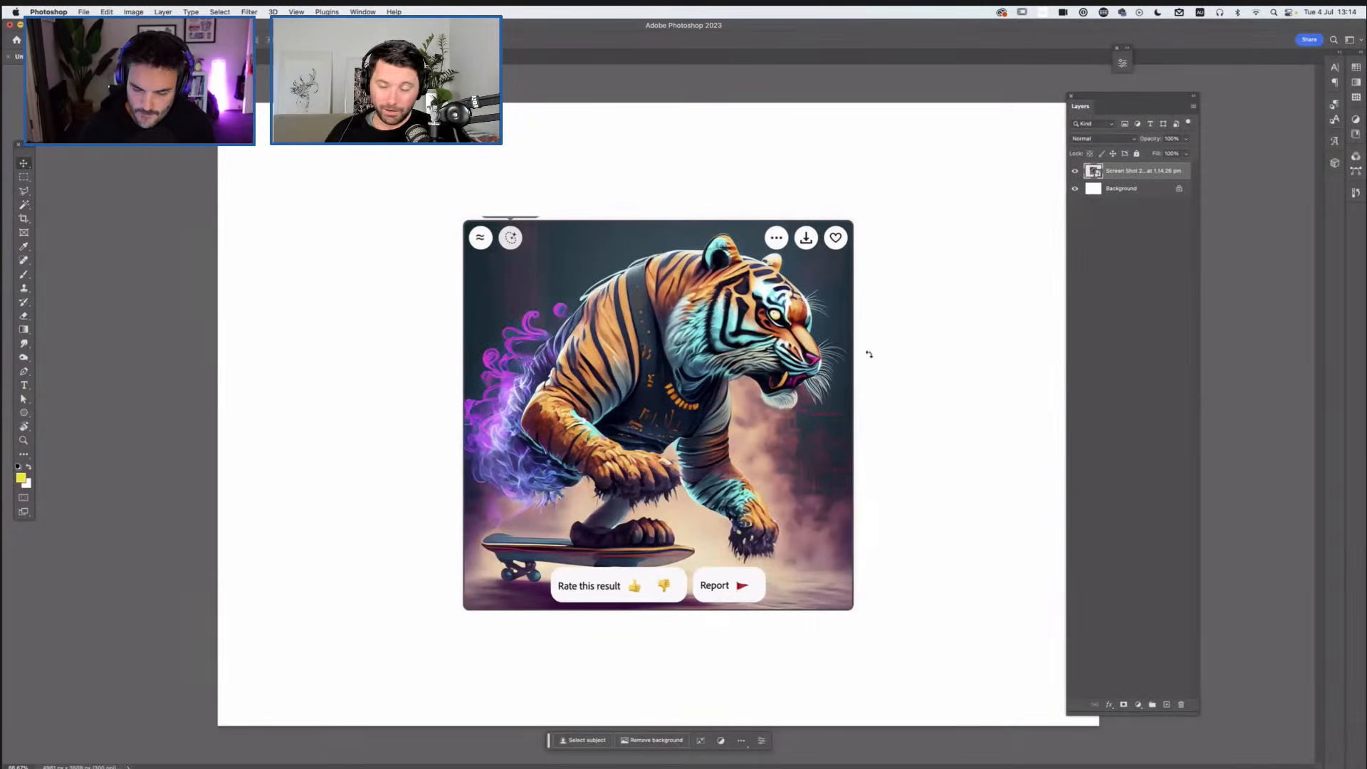
pyautogui.press('Return')
pyautogui.moveTo(730, 320); pyautogui.dragTo(849, 320)
# Step: Rasterize both tiger screenshot layers and scale them down together to under half size
pyautogui.keyDown('shift'); pyautogui.click(1134, 191); pyautogui.keyUp('shift')
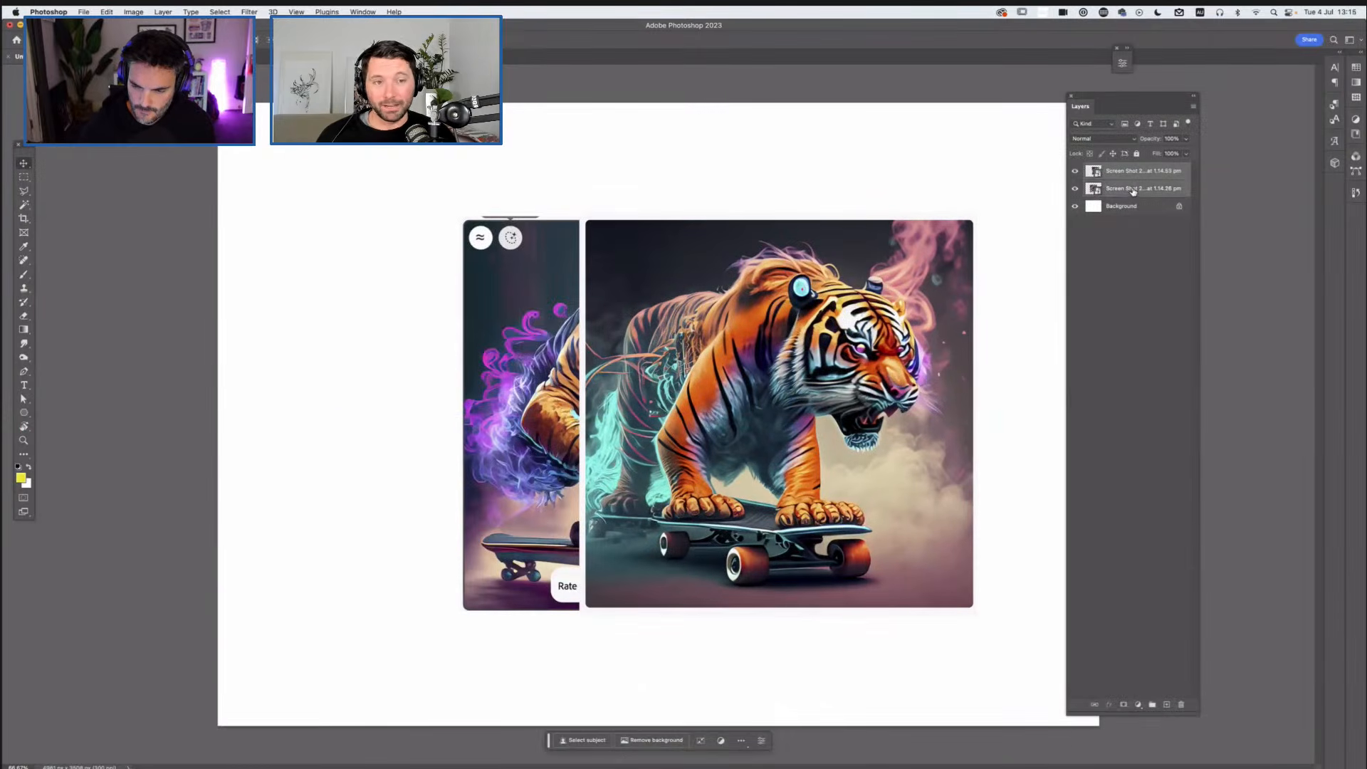
pyautogui.rightClick(1133, 190)
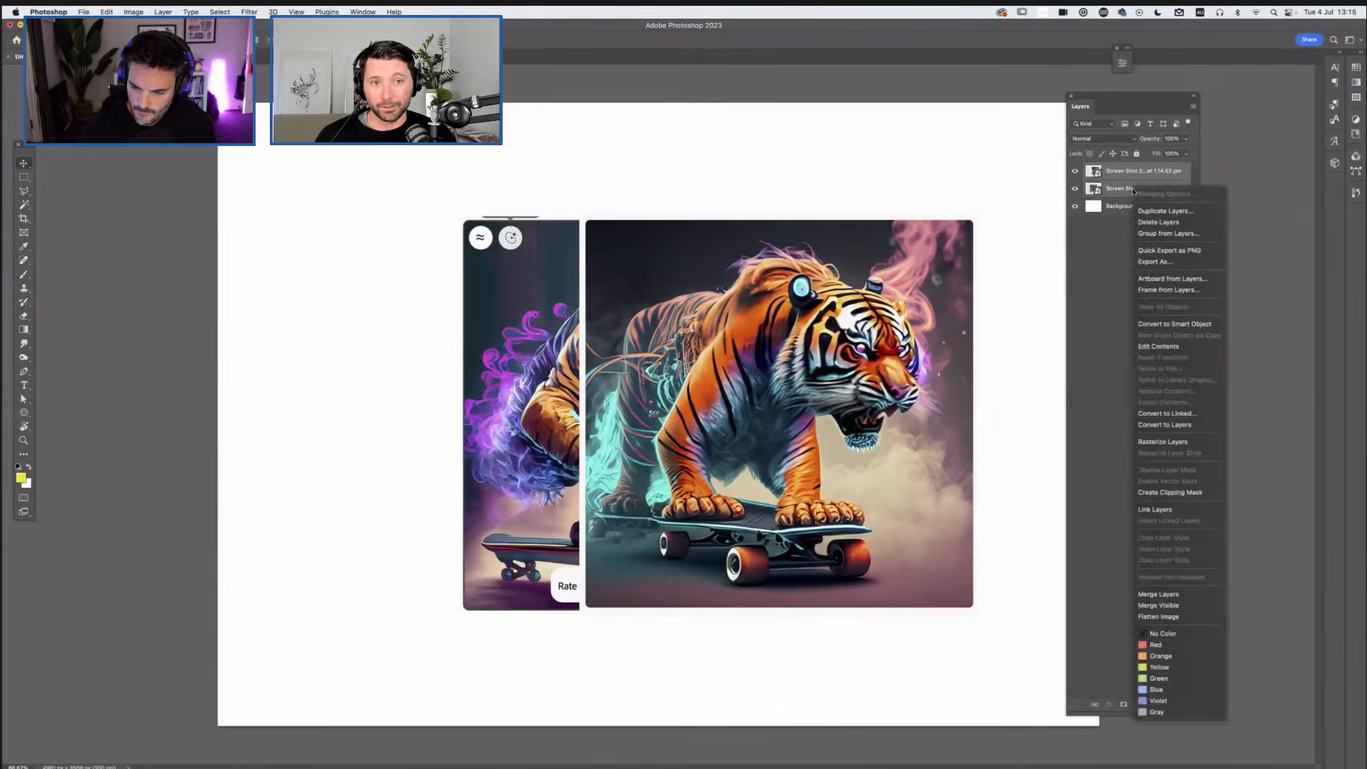
pyautogui.click(1162, 443)
pyautogui.hotkey('ctrl', 't')
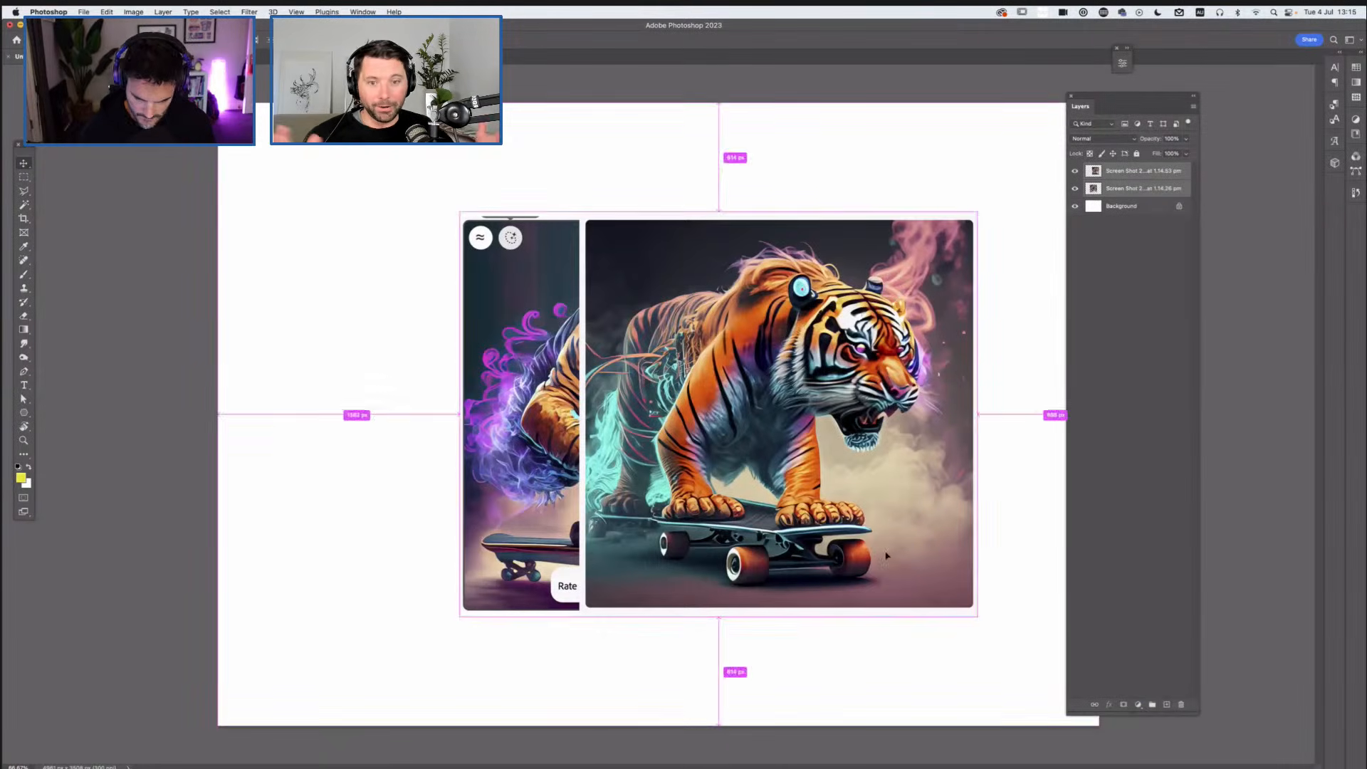
pyautogui.moveTo(968, 610); pyautogui.dragTo(687, 415)
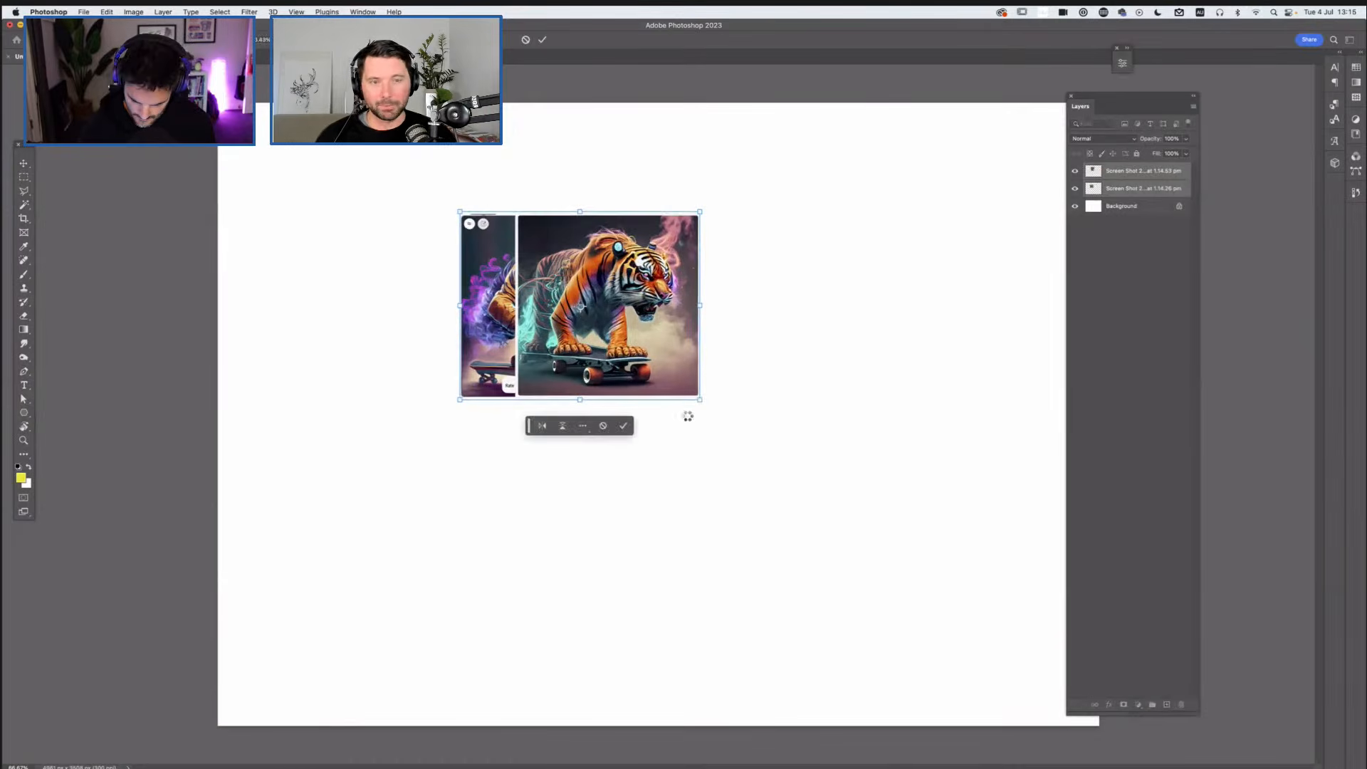
pyautogui.press('Return')
# Step: Arrange the two skateboarding tiger images side by side along the canvas's upper edge
pyautogui.moveTo(641, 283); pyautogui.dragTo(263, 241)
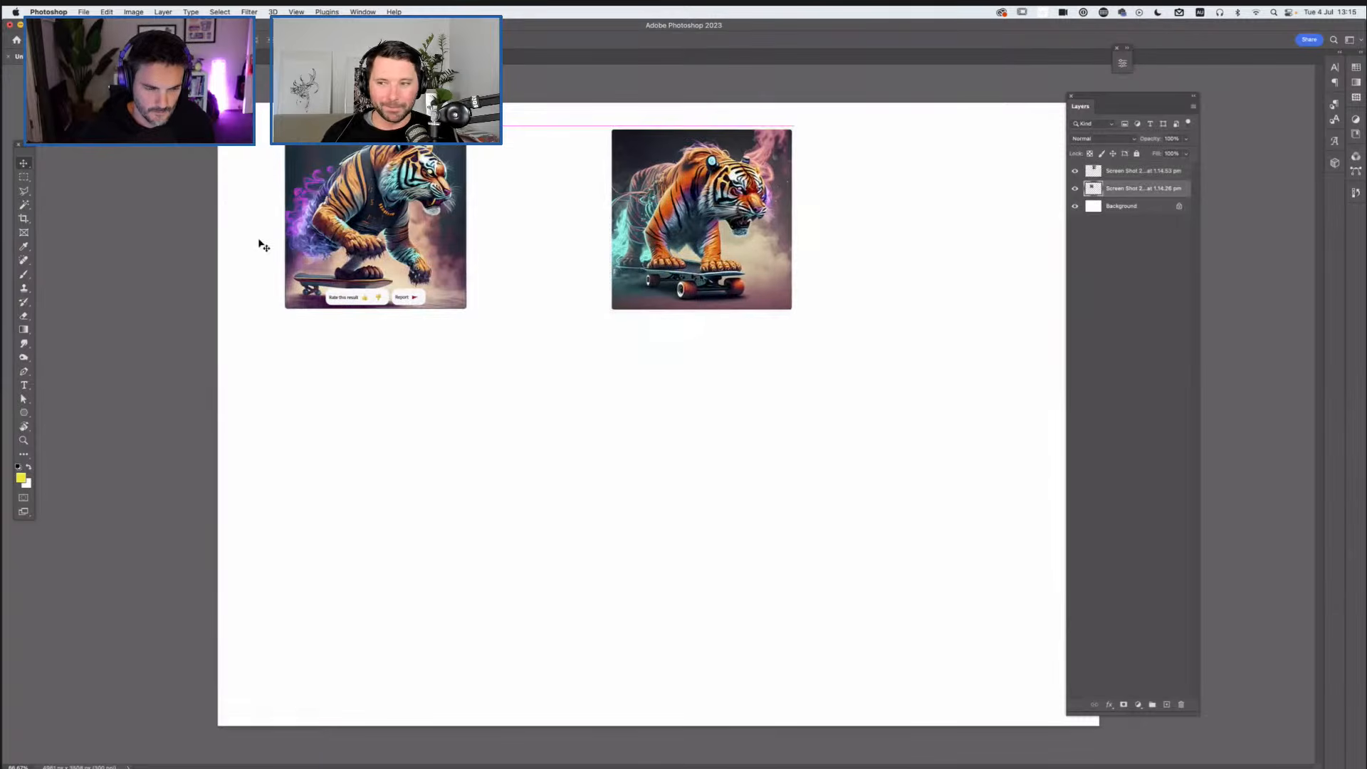
pyautogui.moveTo(671, 263); pyautogui.dragTo(536, 262)
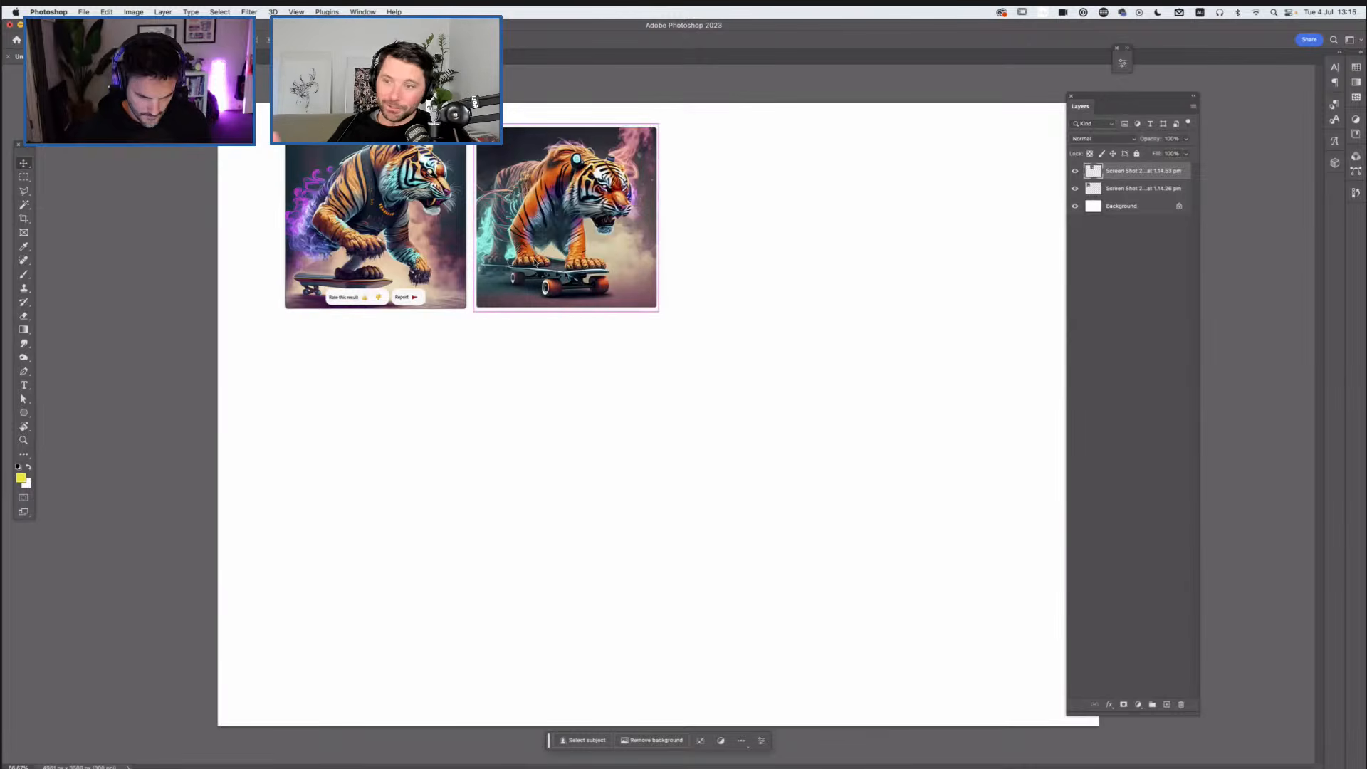
# Step: Return to Firefly, open the "samurai tiger cyberpunk hoodie" results and take one screenshot of all four images
pyautogui.press('super+Tab')
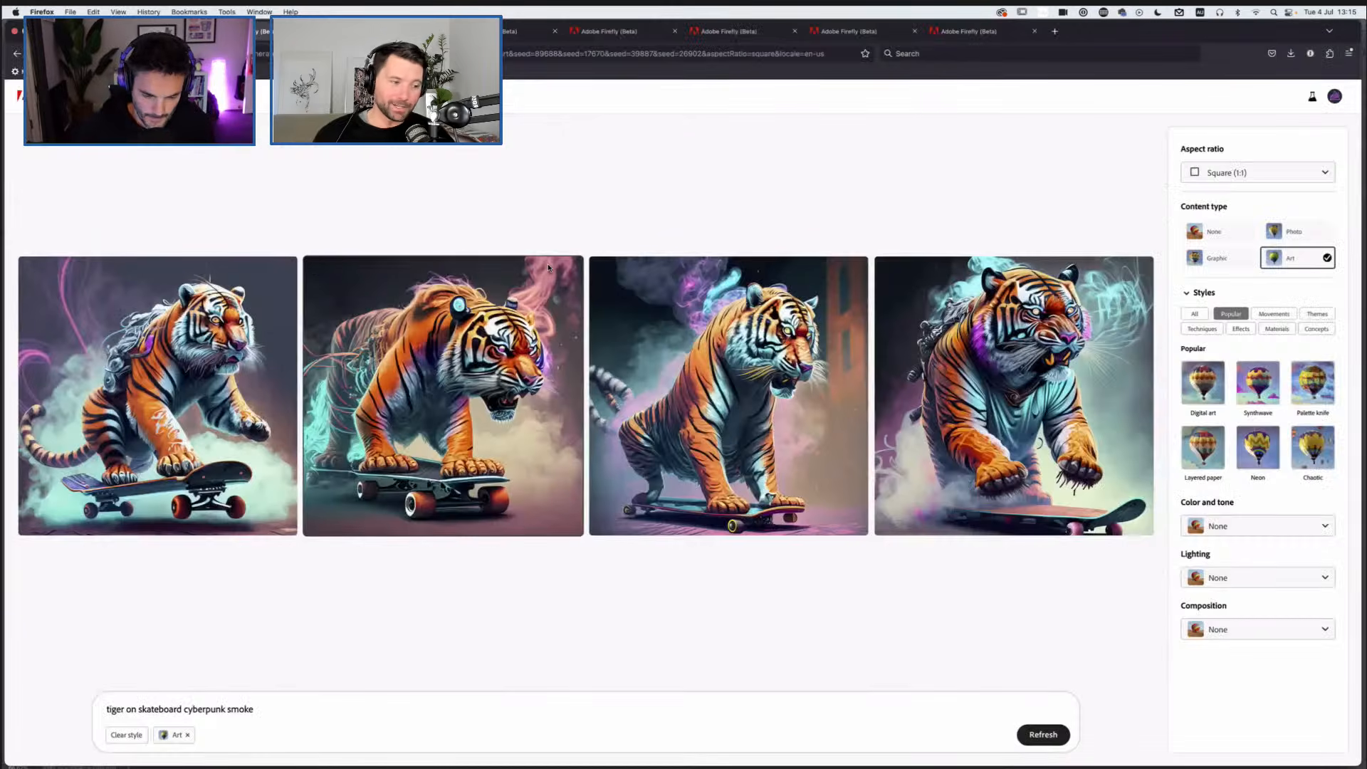
pyautogui.click(607, 32)
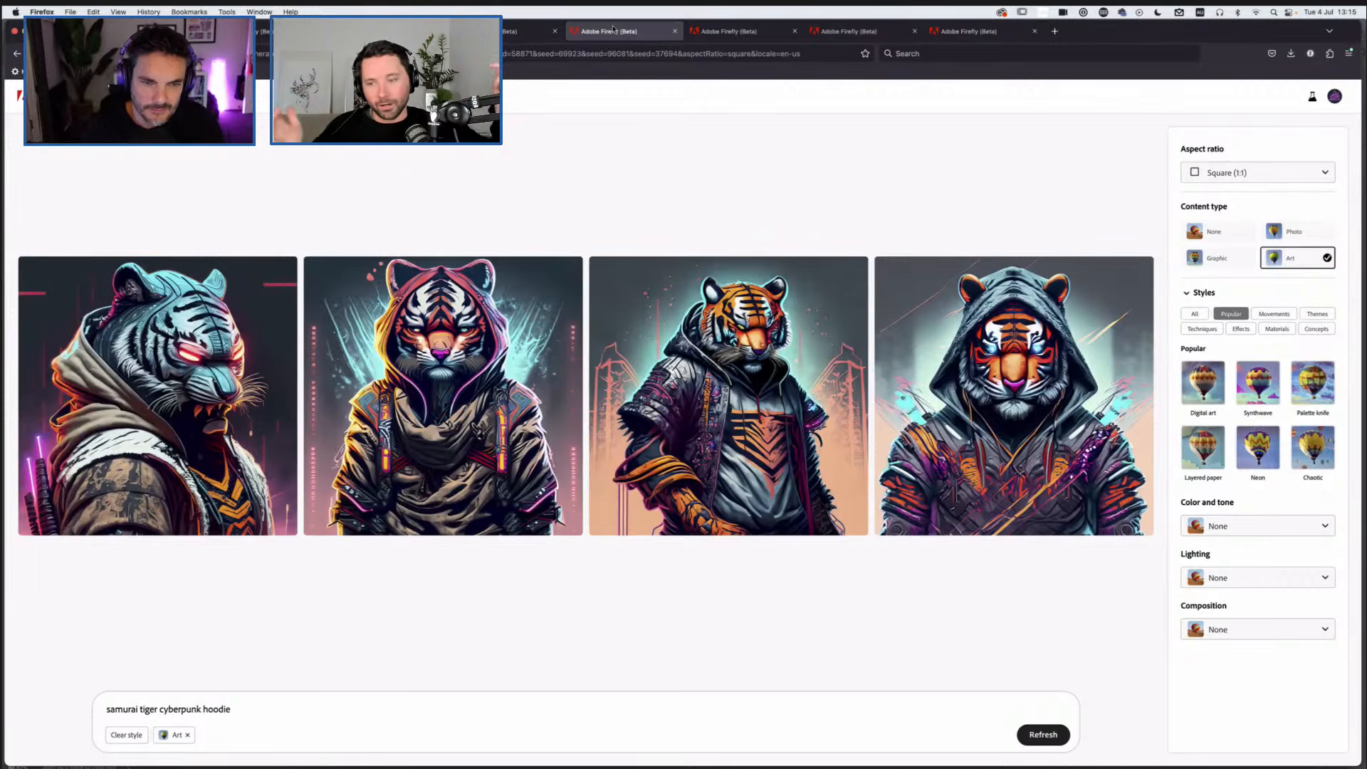
pyautogui.press('super+shift+4')
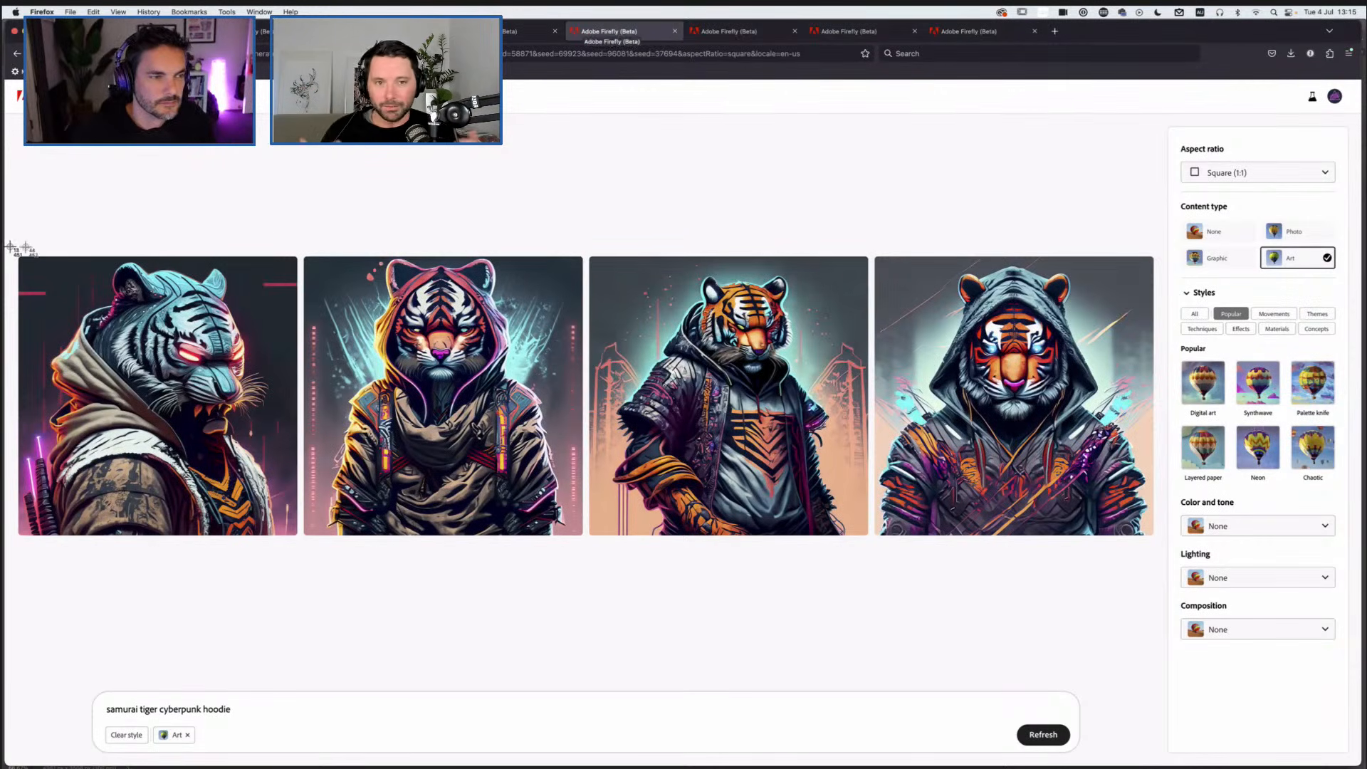
pyautogui.moveTo(983, 564); pyautogui.dragTo(1161, 547)
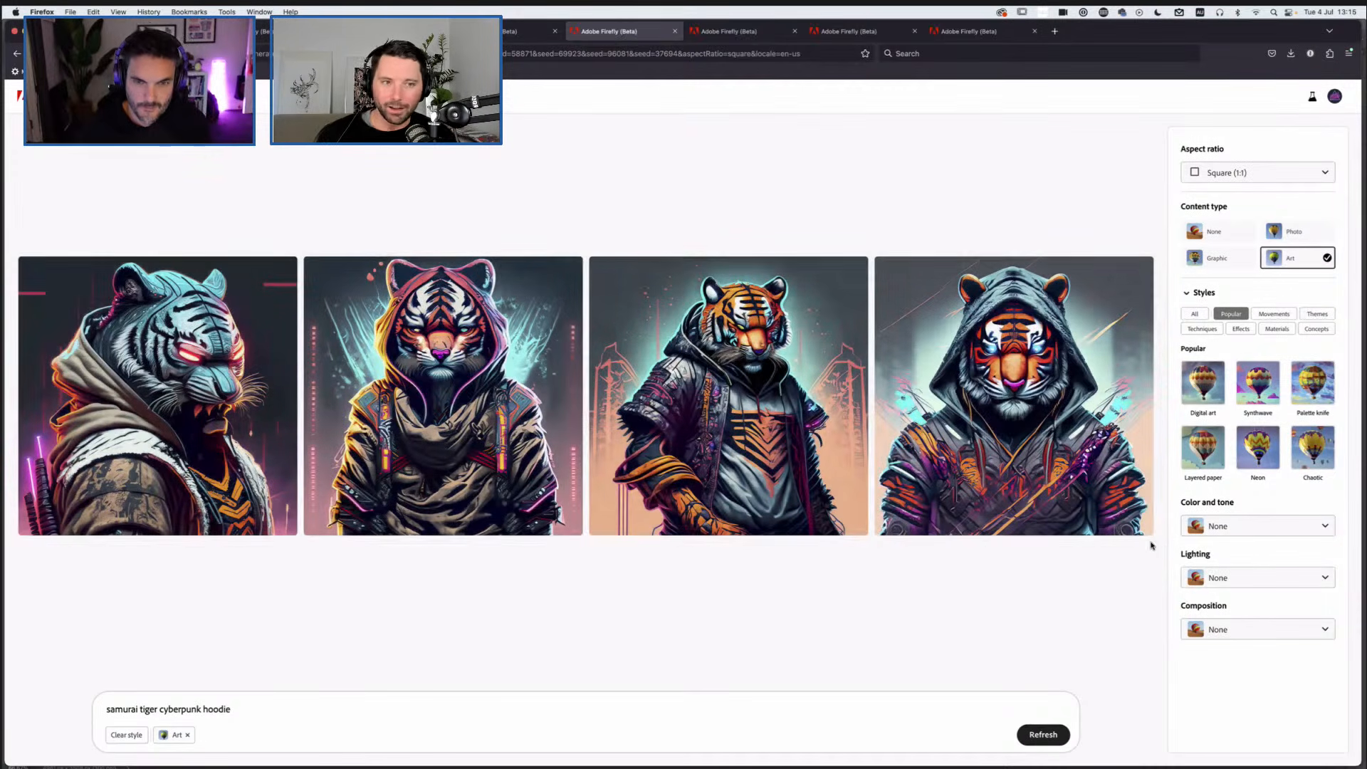
# Step: Switch to Photoshop, place the screenshot of the four samurai tigers on the canvas and rasterize its layer
pyautogui.press('super+Tab')
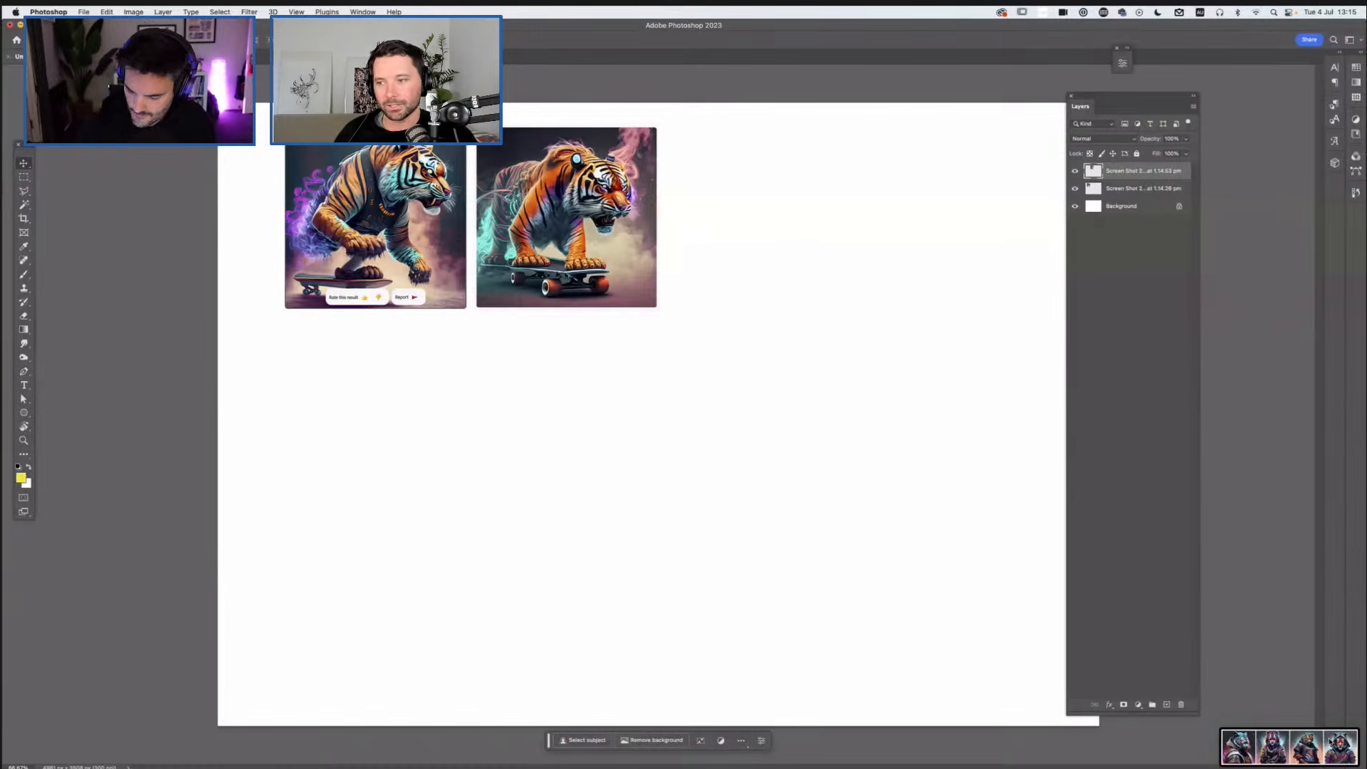
pyautogui.moveTo(1333, 741); pyautogui.dragTo(776, 374)
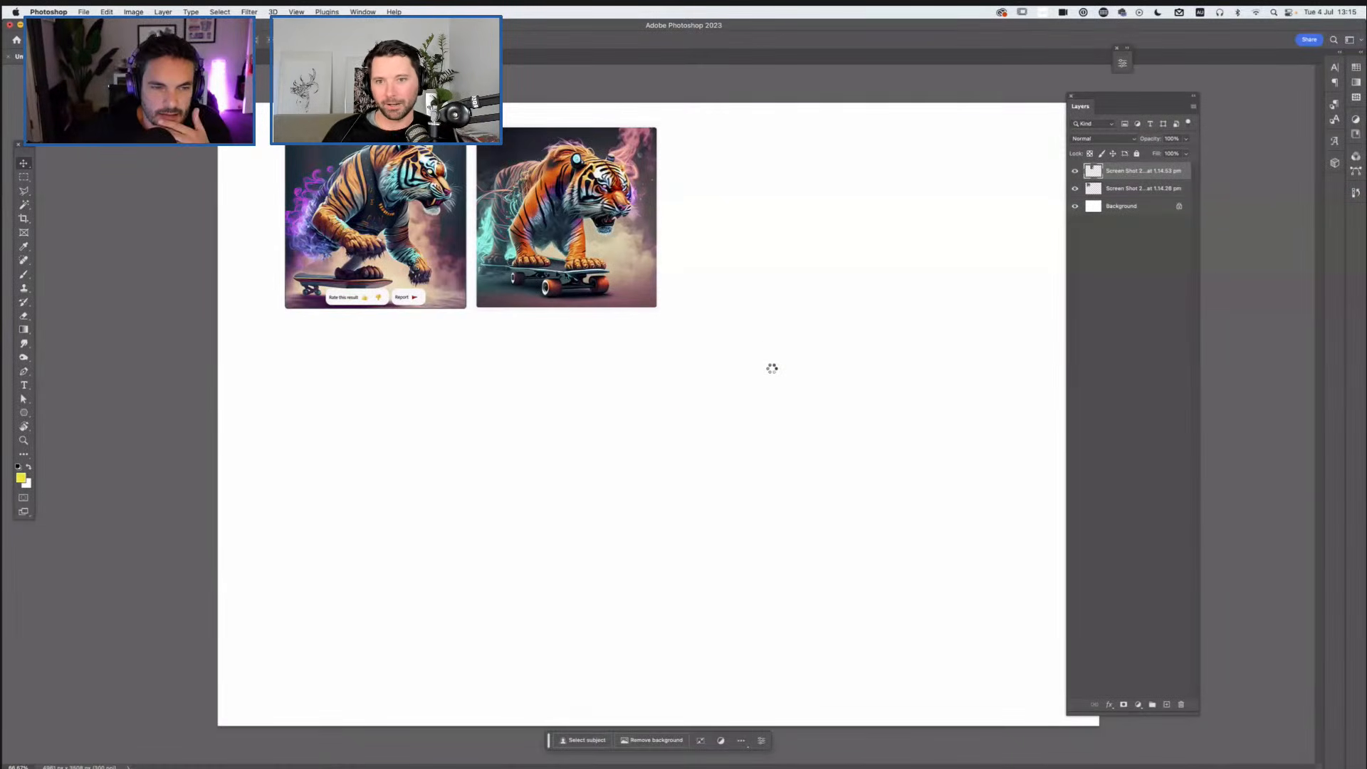
pyautogui.press('Return')
pyautogui.rightClick(1128, 176)
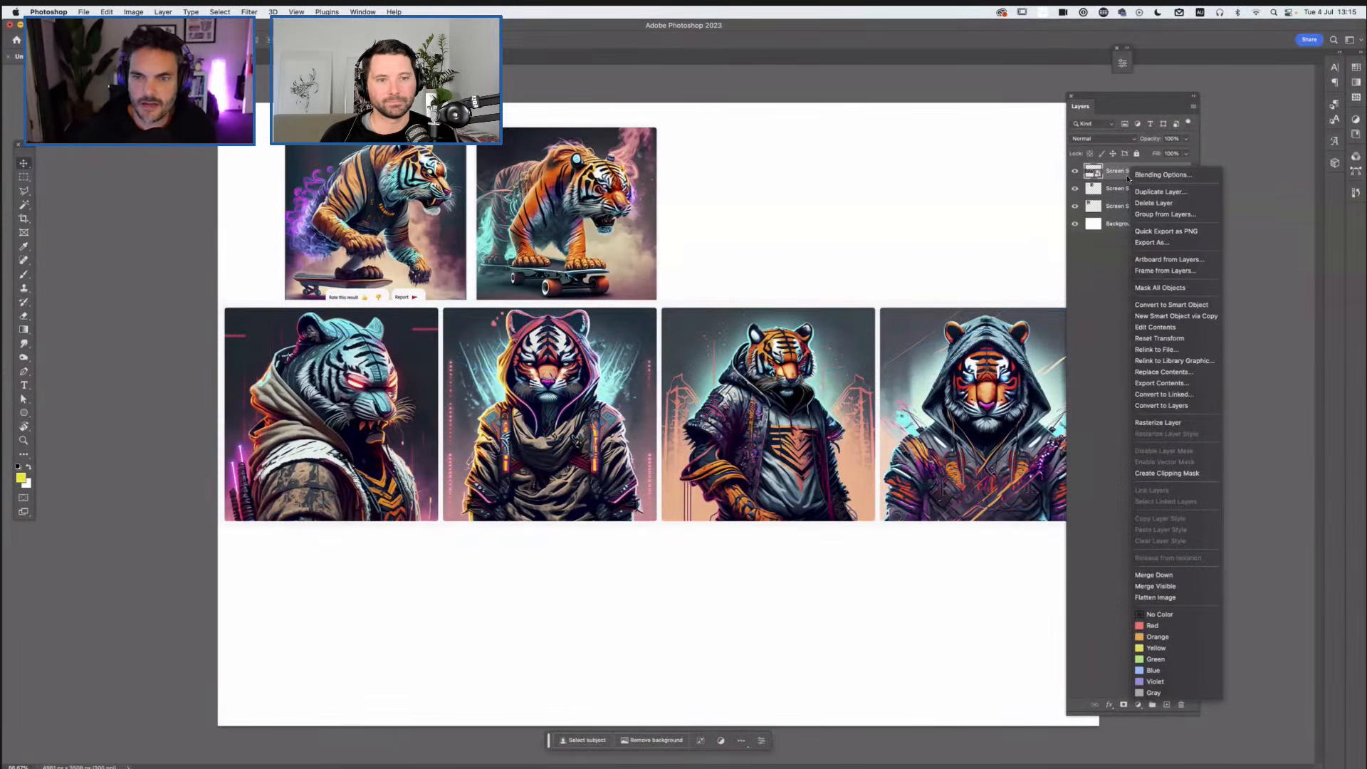
pyautogui.click(1158, 422)
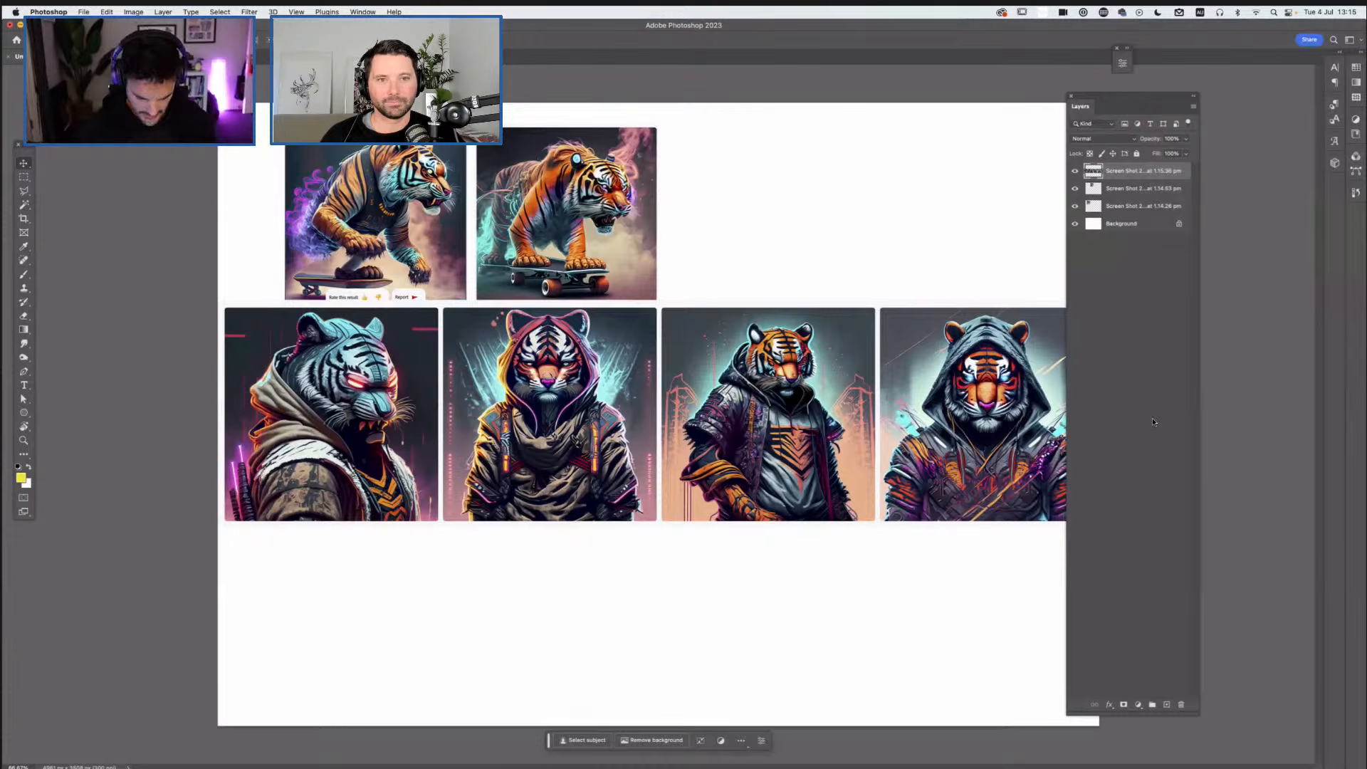
# Step: Scale down the row of four samurai tigers and move it to the canvas's upper right
pyautogui.press('super+t')
pyautogui.moveTo(658, 301); pyautogui.dragTo(791, 165)
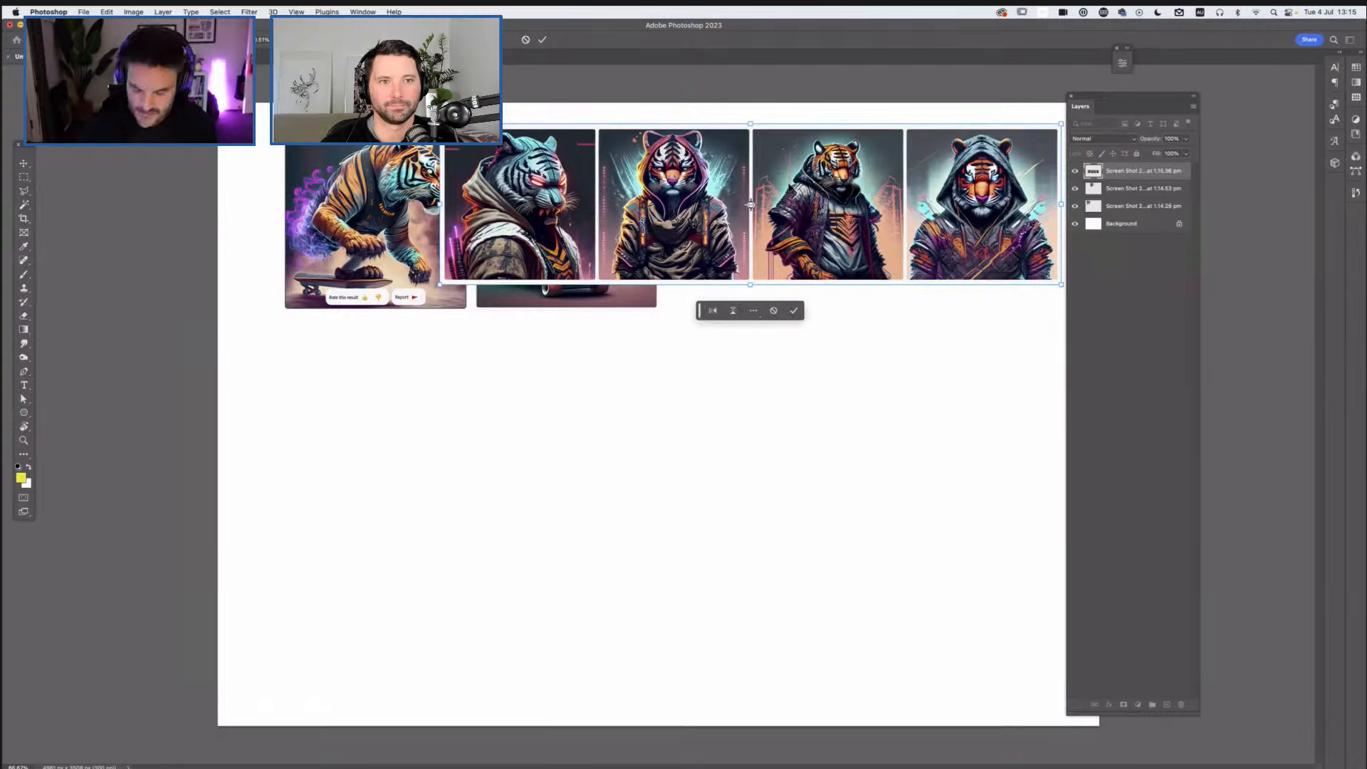
pyautogui.press('Return')
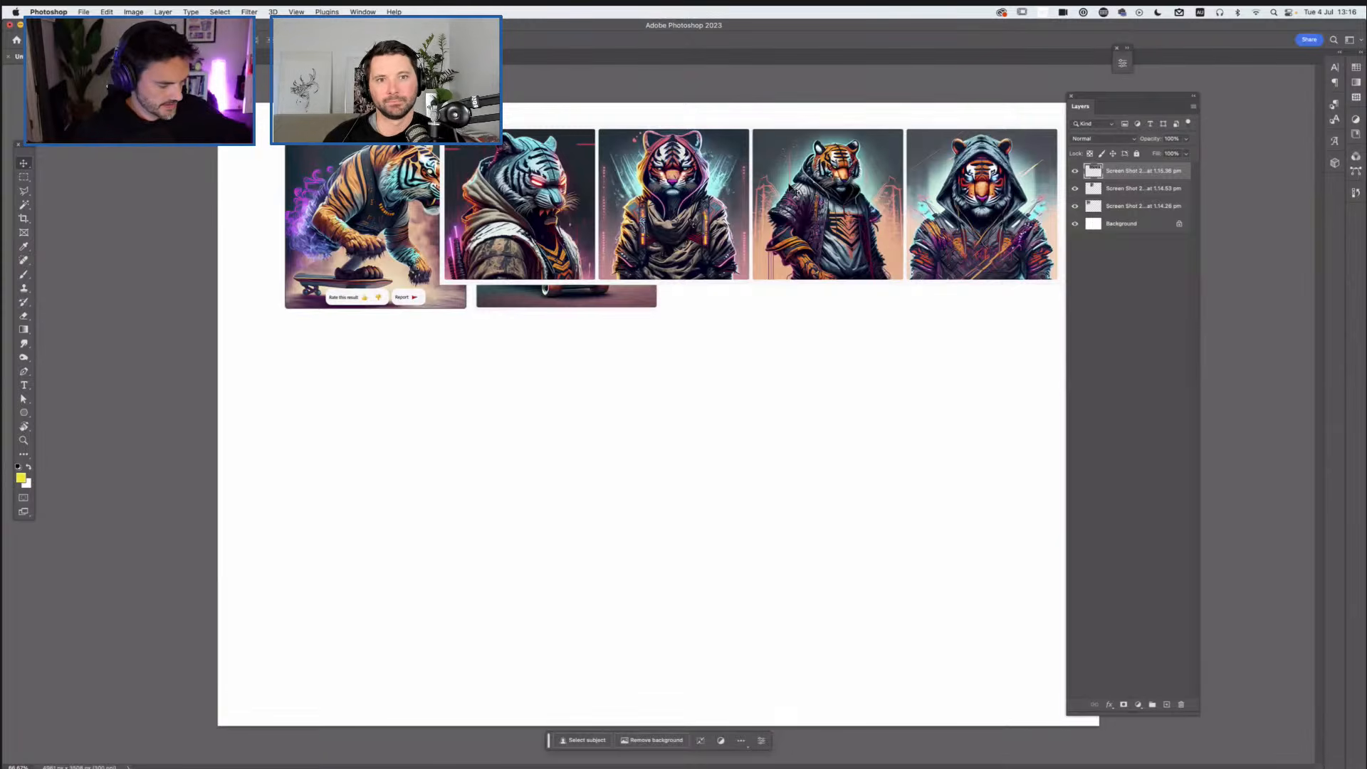
# Step: Move the samurai tiger row below the skateboarders and rearrange its four images into a two-by-two grid, clearing the selection
pyautogui.press('f')
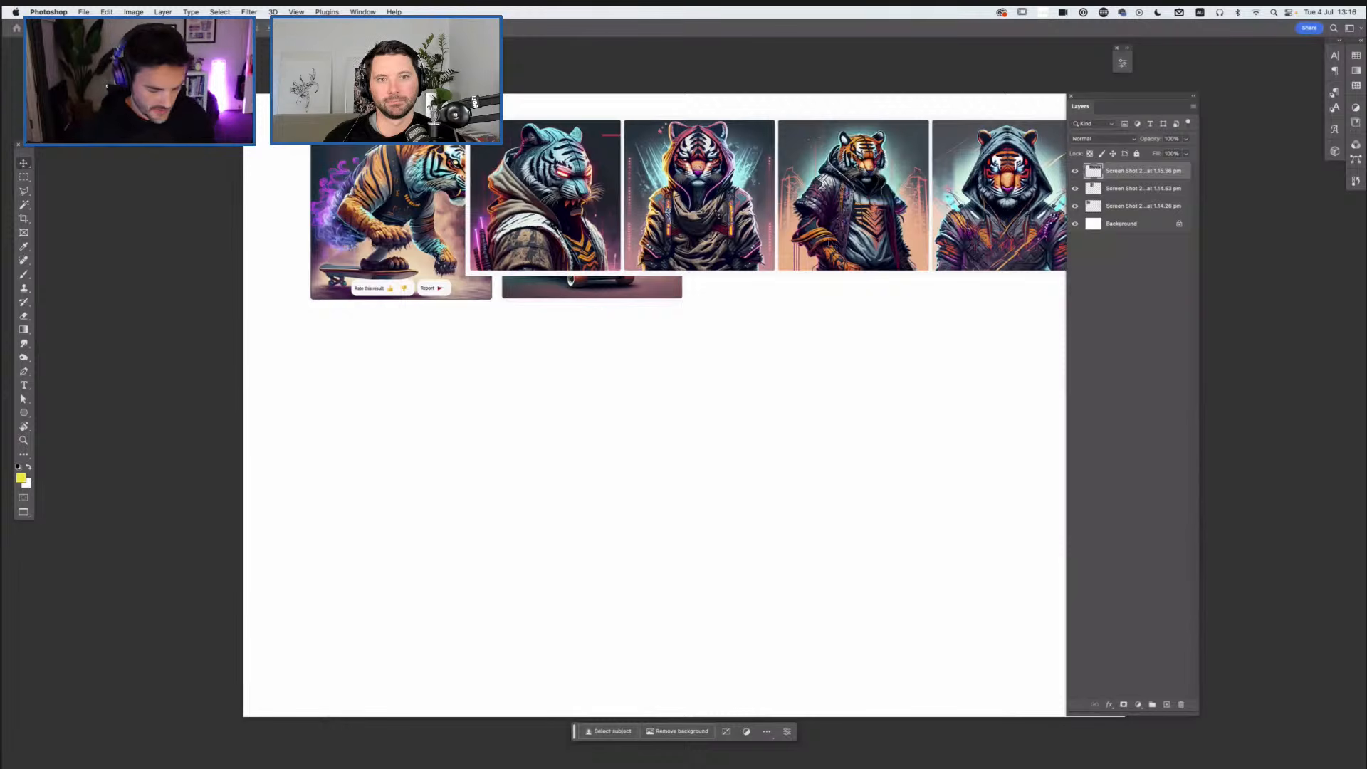
pyautogui.moveTo(865, 214); pyautogui.dragTo(704, 465)
pyautogui.press('m')
pyautogui.moveTo(956, 315); pyautogui.dragTo(613, 515)
pyautogui.moveTo(859, 379); pyautogui.dragTo(555, 536)
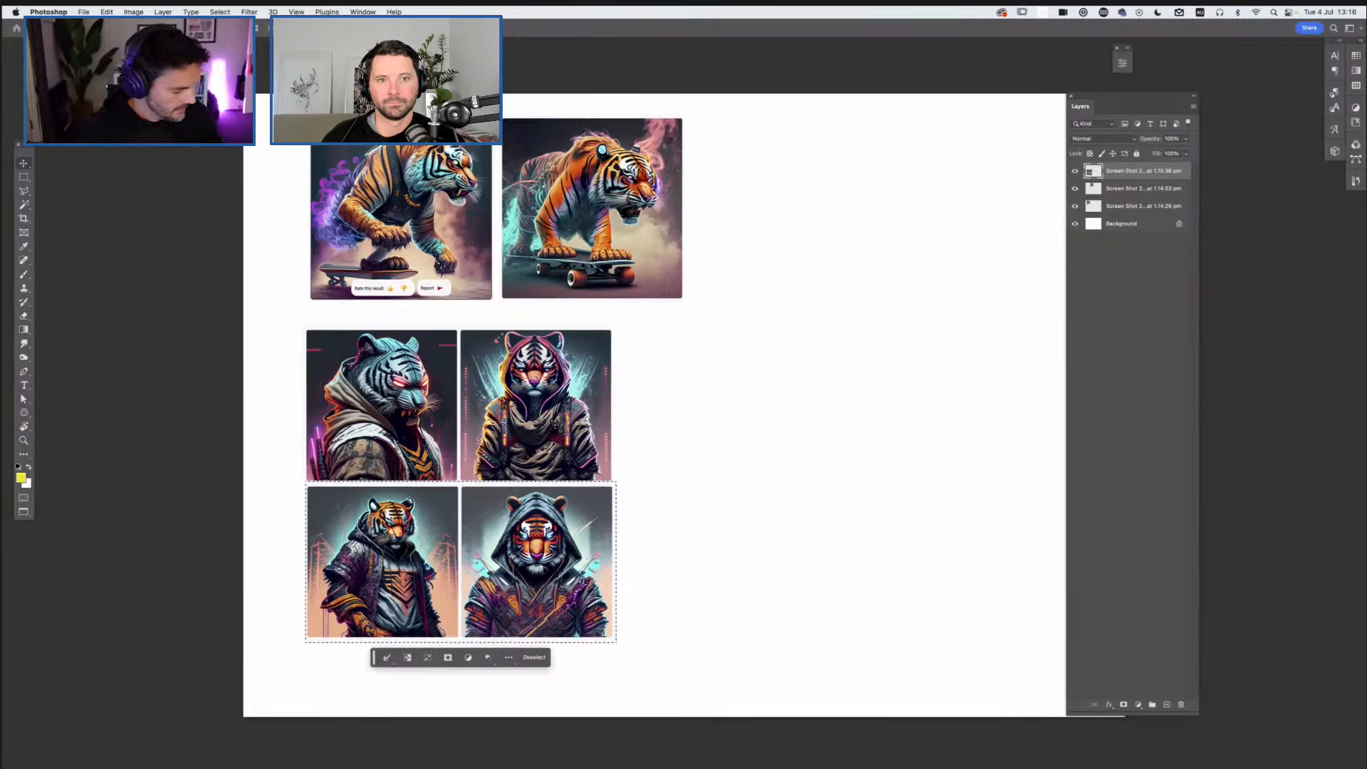
pyautogui.hotkey('ctrl', 'd')
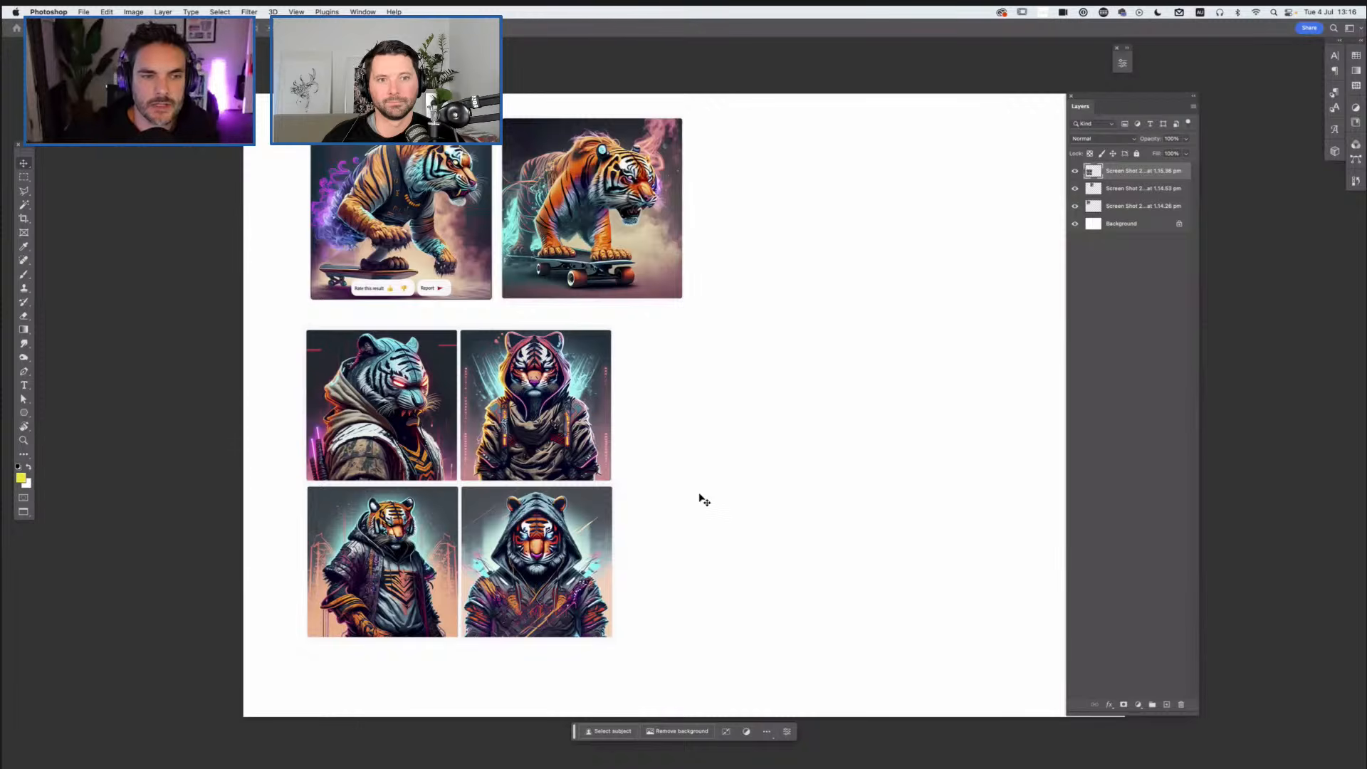
# Step: Move the two skateboarding tigers and the samurai tiger grid closer together near the canvas's upper-left corner
pyautogui.moveTo(642, 231)
pyautogui.mouseDown()
pyautogui.moveTo(677, 250)
pyautogui.moveTo(686, 238)
pyautogui.moveTo(666, 239)
pyautogui.mouseUp()
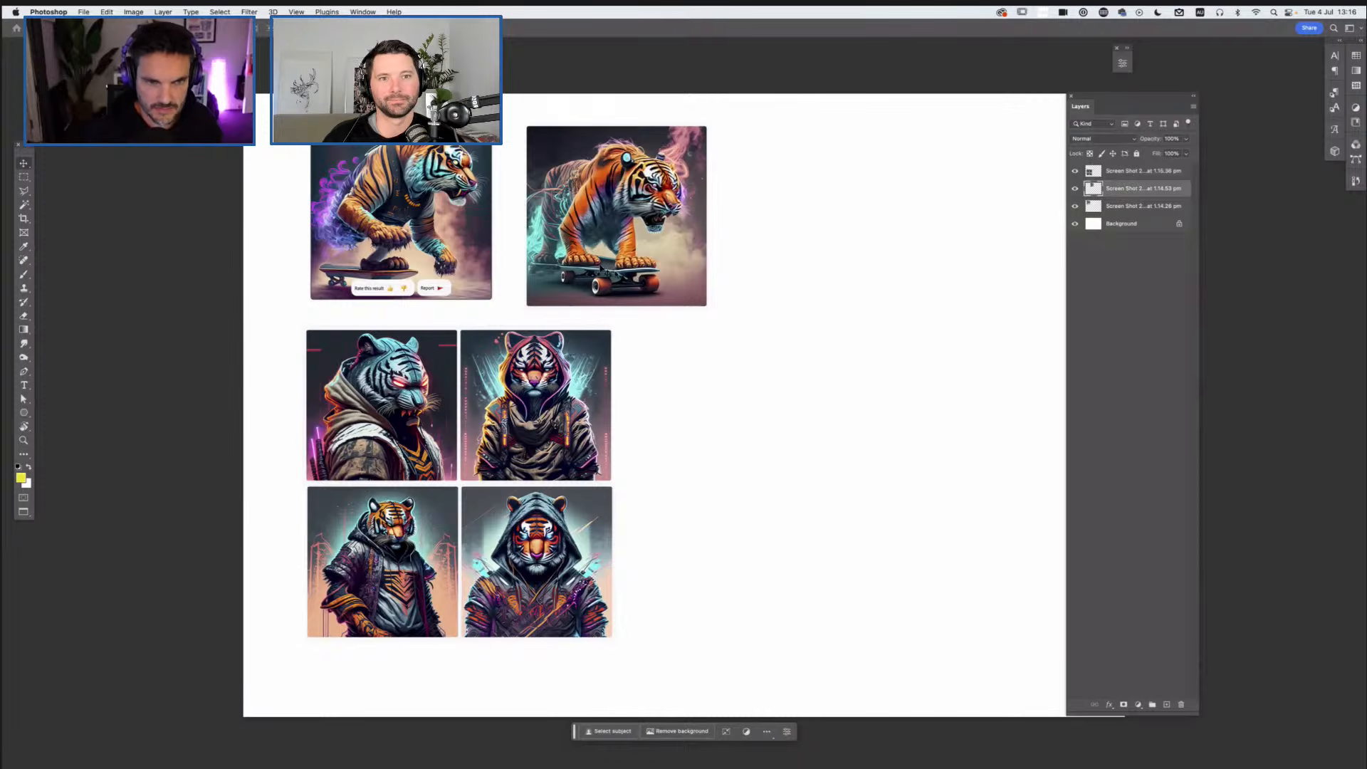
pyautogui.moveTo(566, 539)
pyautogui.mouseDown()
pyautogui.moveTo(567, 581)
pyautogui.moveTo(561, 548)
pyautogui.mouseUp()
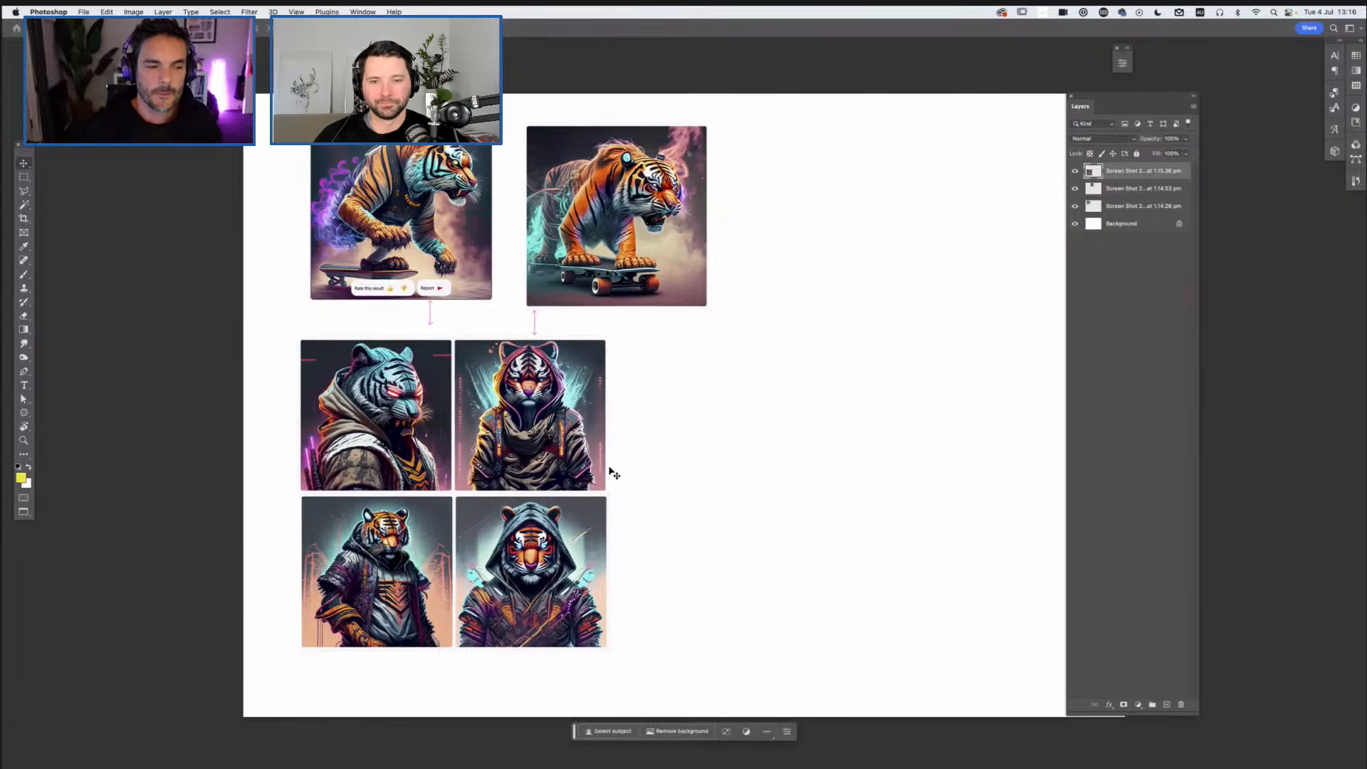
pyautogui.moveTo(483, 284); pyautogui.dragTo(451, 279)
pyautogui.moveTo(592, 247); pyautogui.dragTo(537, 235)
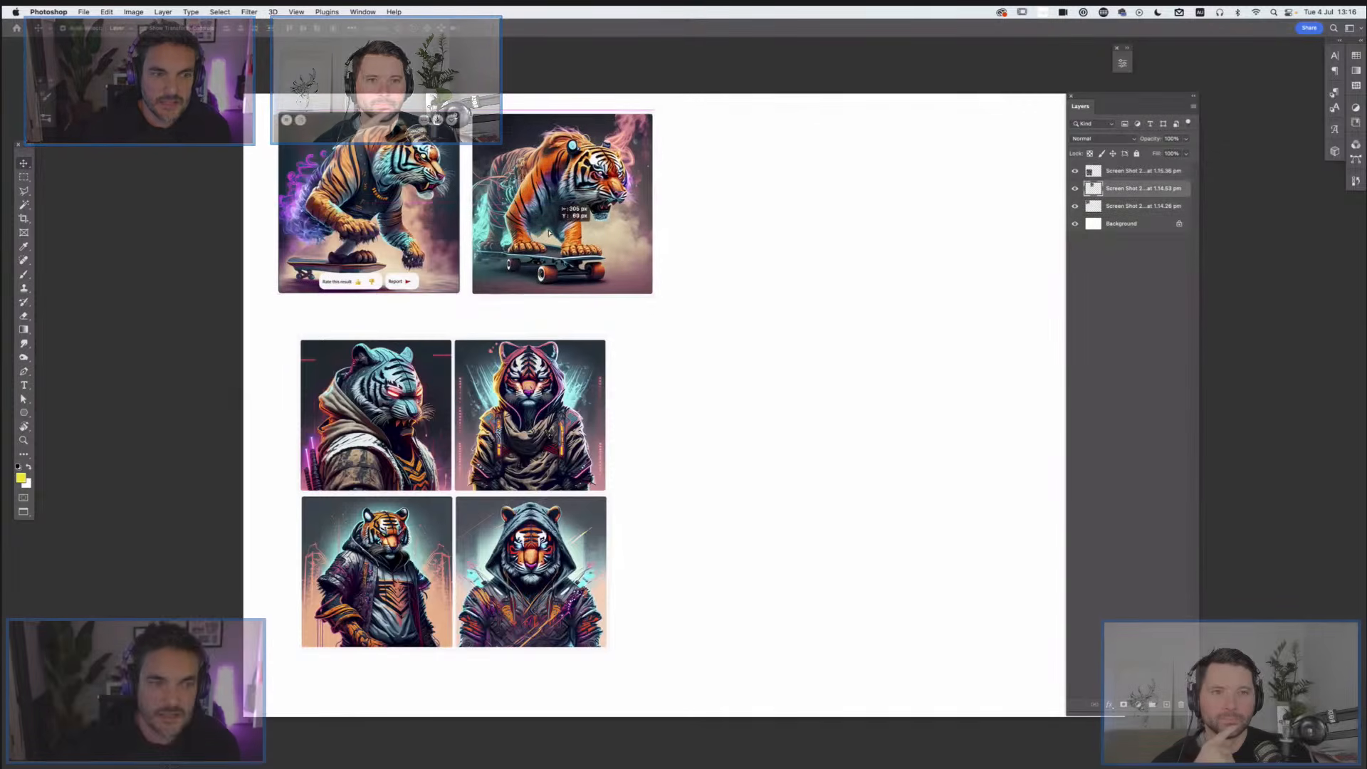
pyautogui.moveTo(546, 403); pyautogui.dragTo(523, 366)
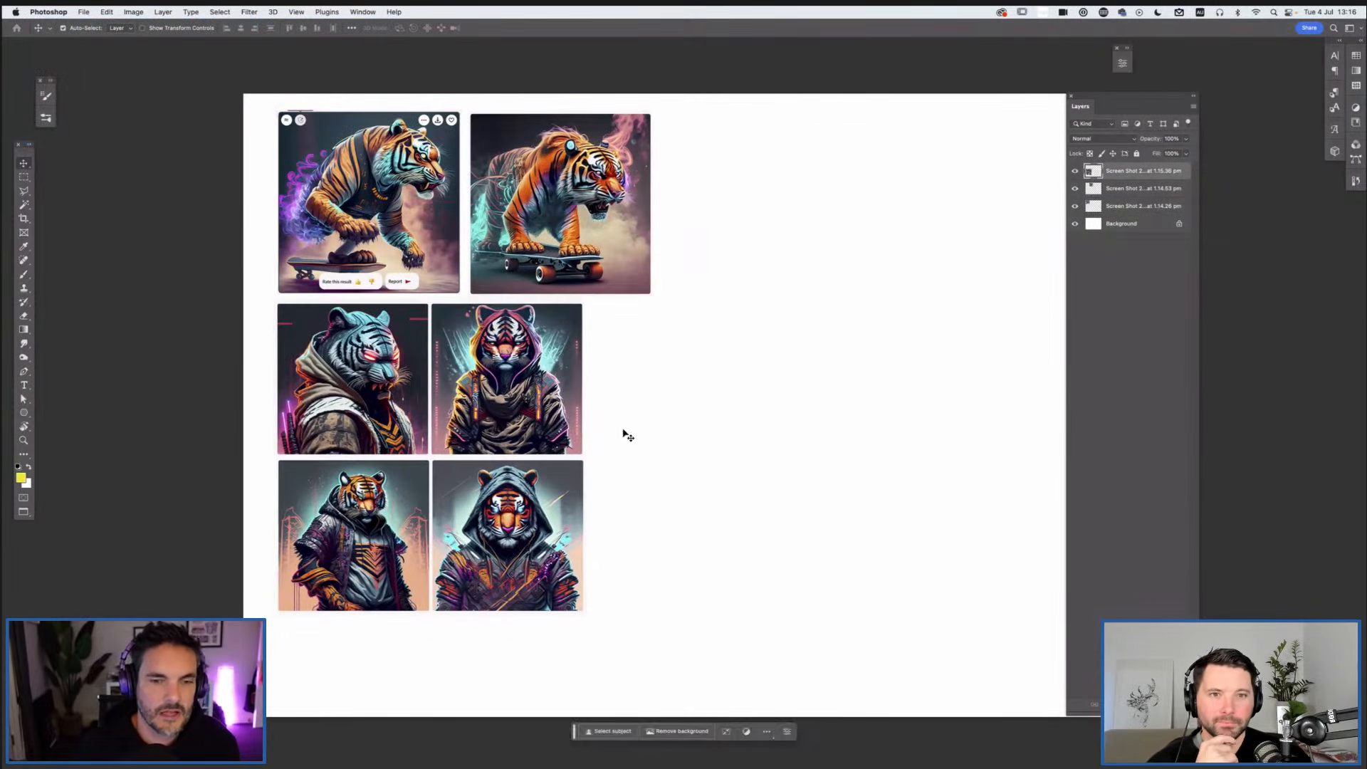
# Step: Add a new layer directly above the Background and set up the Round Sketcho brush with black as the foreground colour
pyautogui.click(1121, 226)
pyautogui.click(1166, 704)
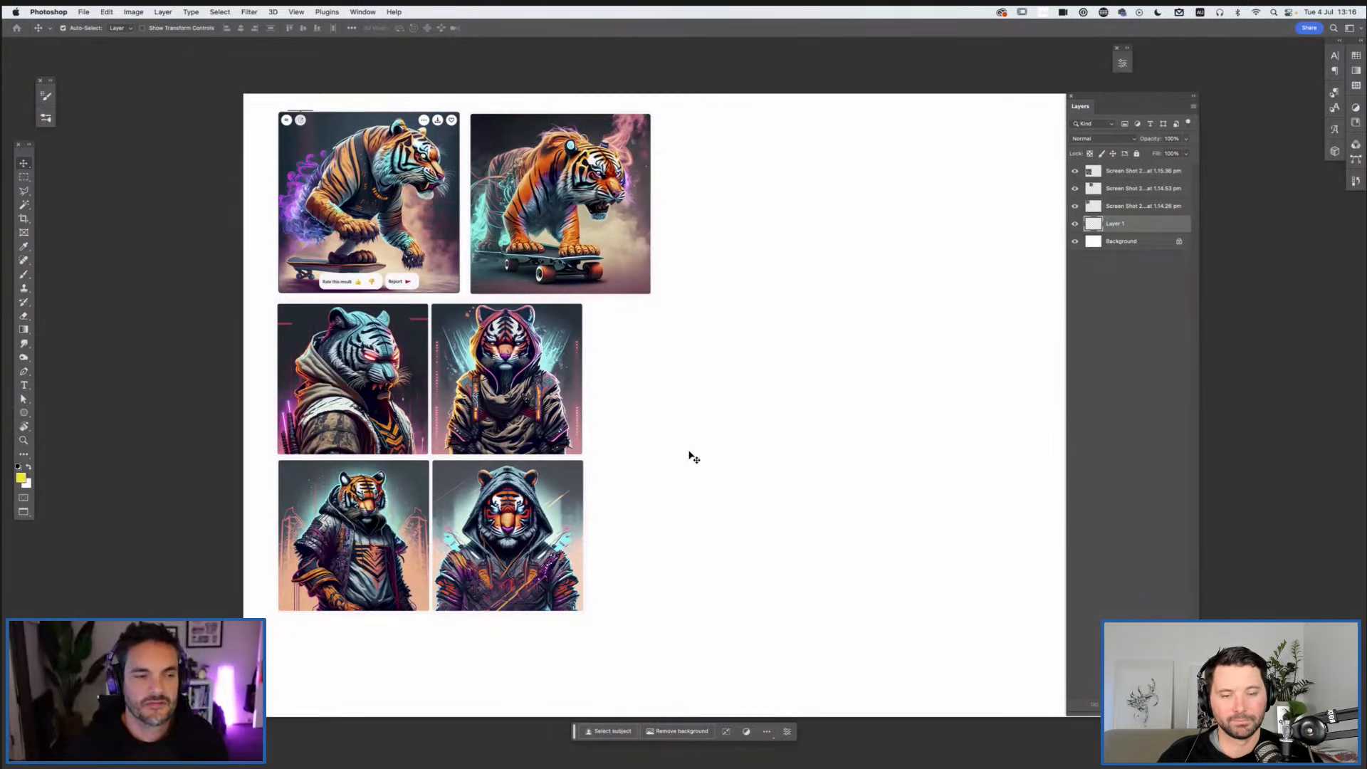
pyautogui.press('b')
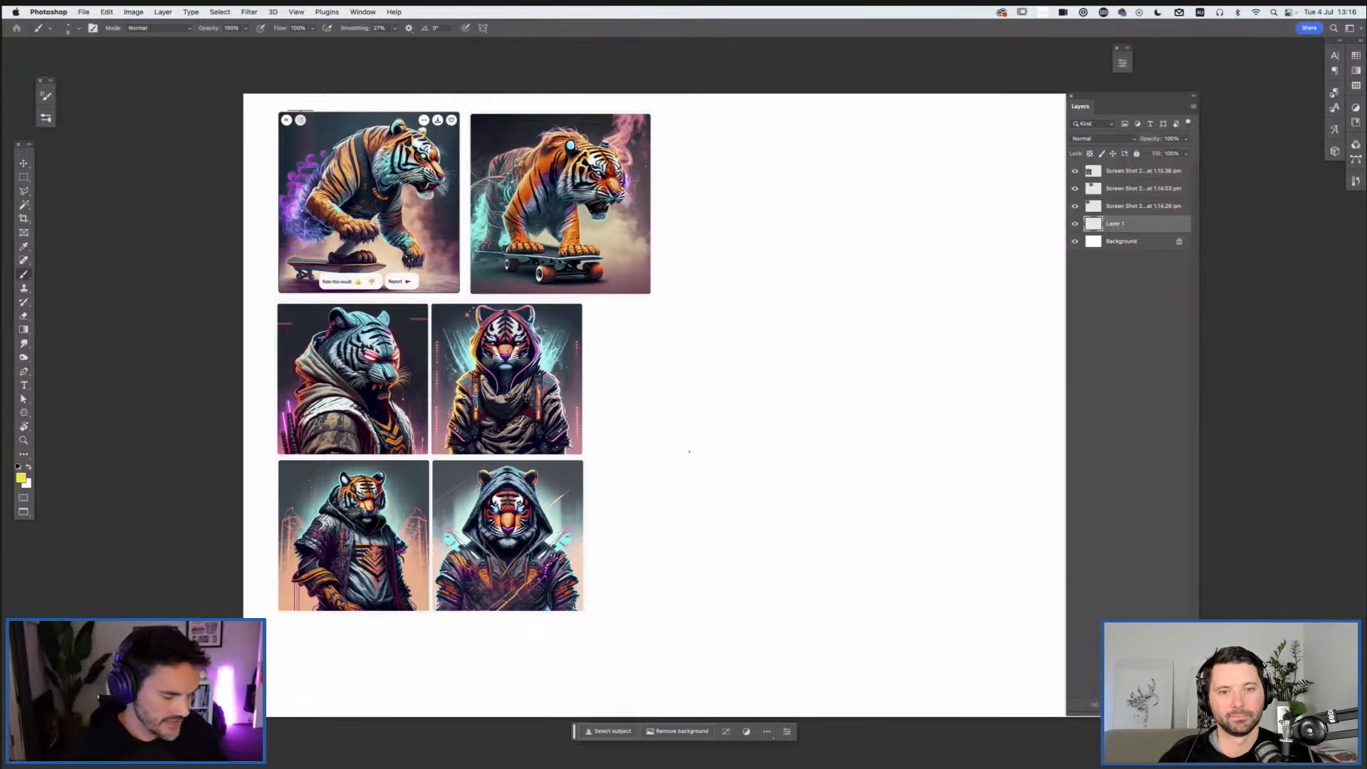
pyautogui.press('d')
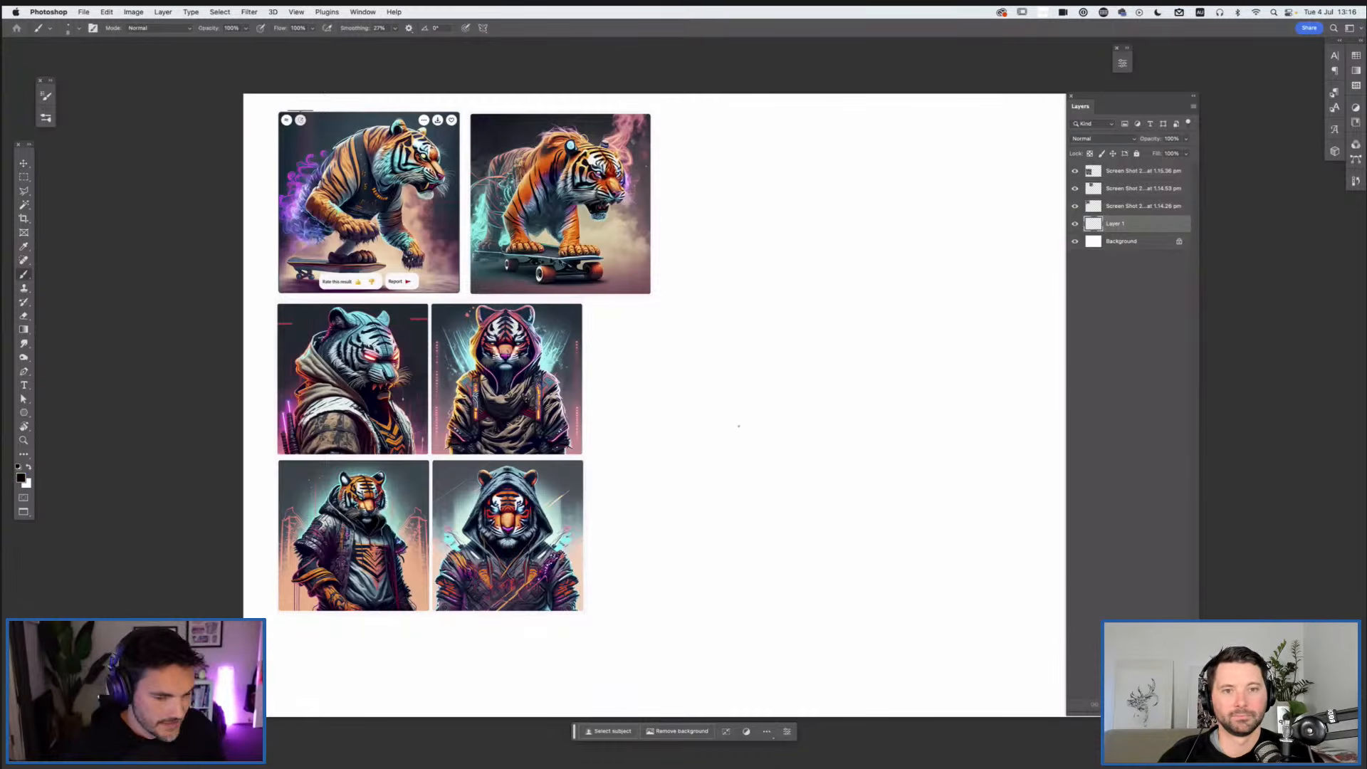
pyautogui.click(92, 27)
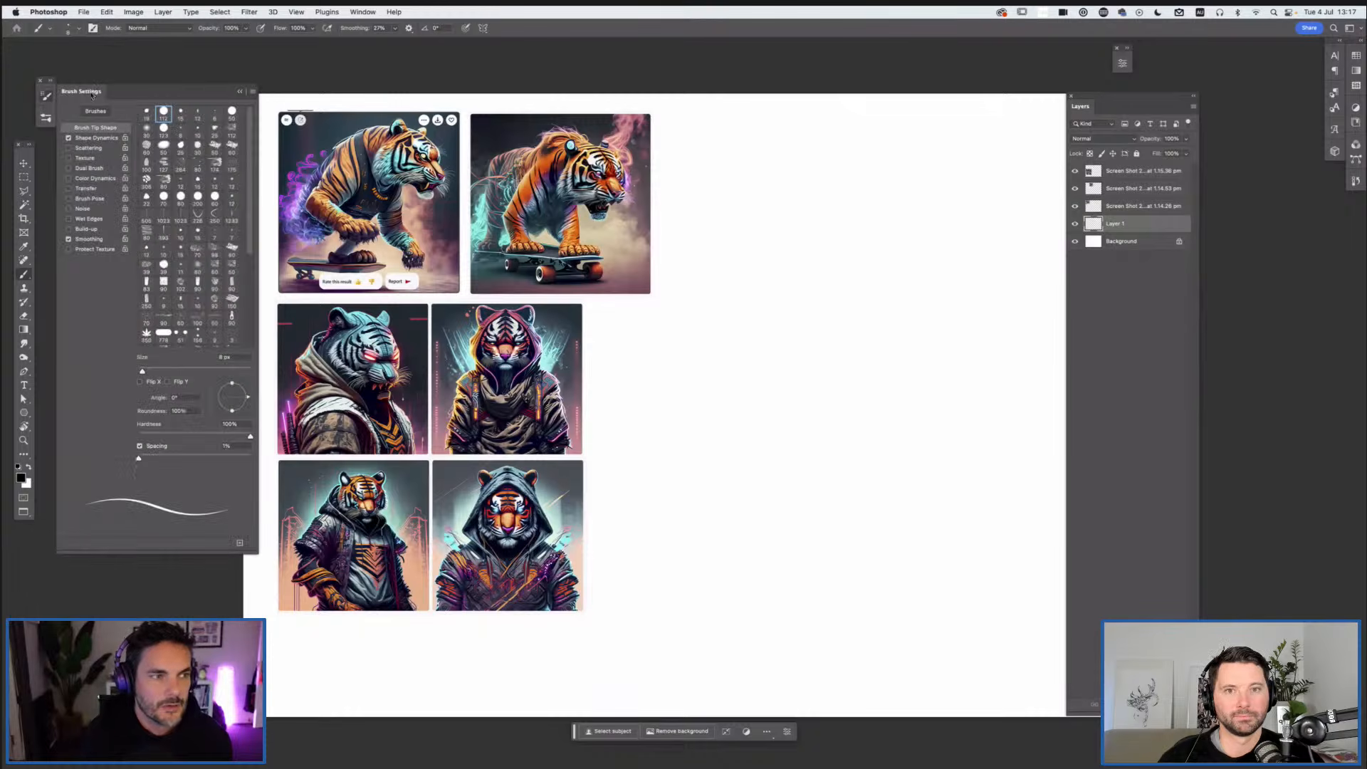
pyautogui.click(46, 118)
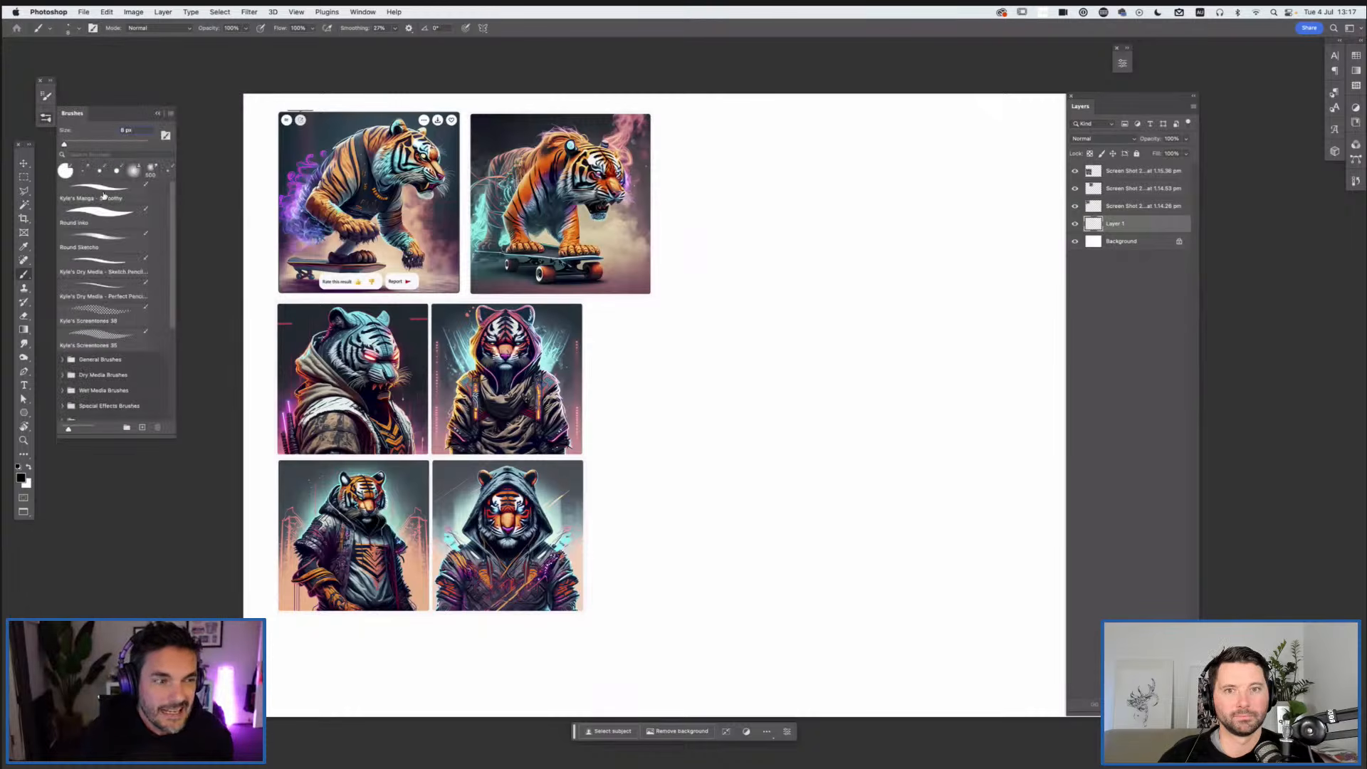
pyautogui.click(103, 239)
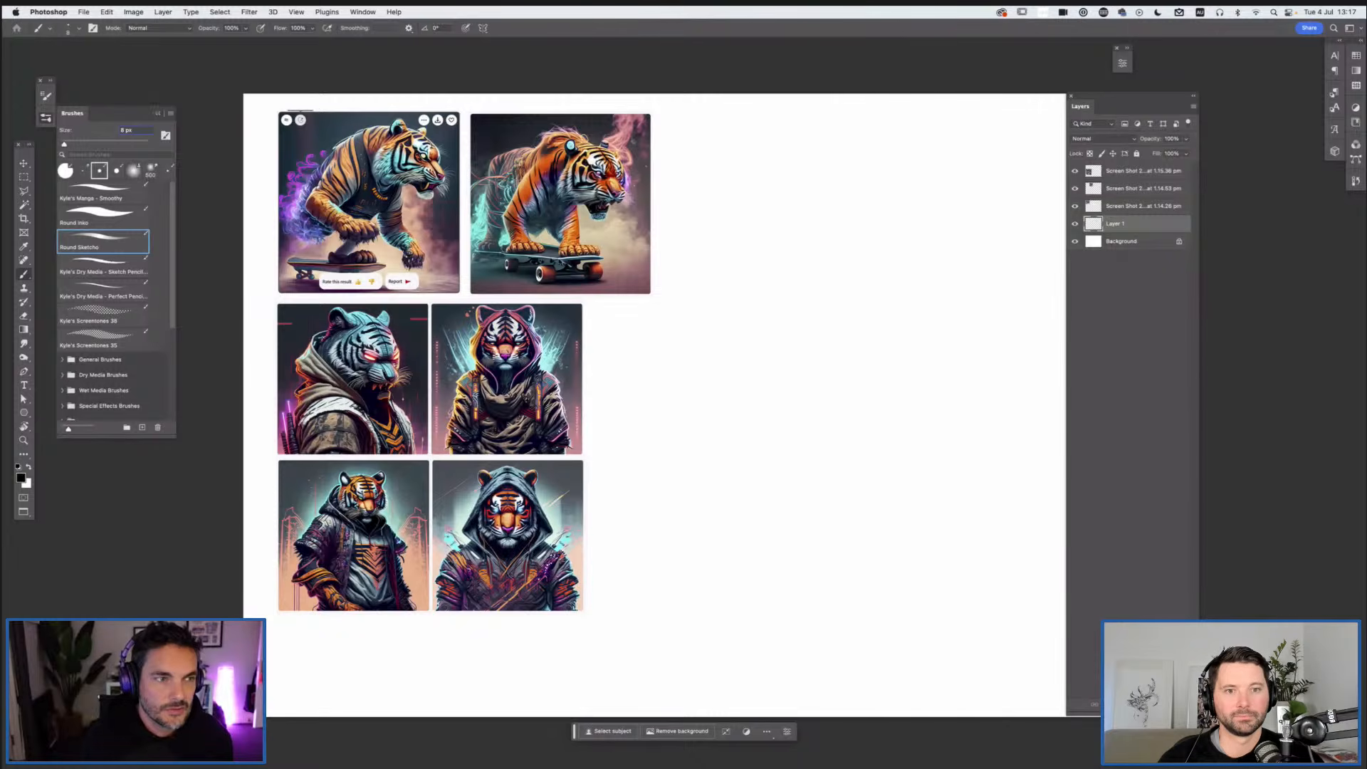
pyautogui.click(230, 239)
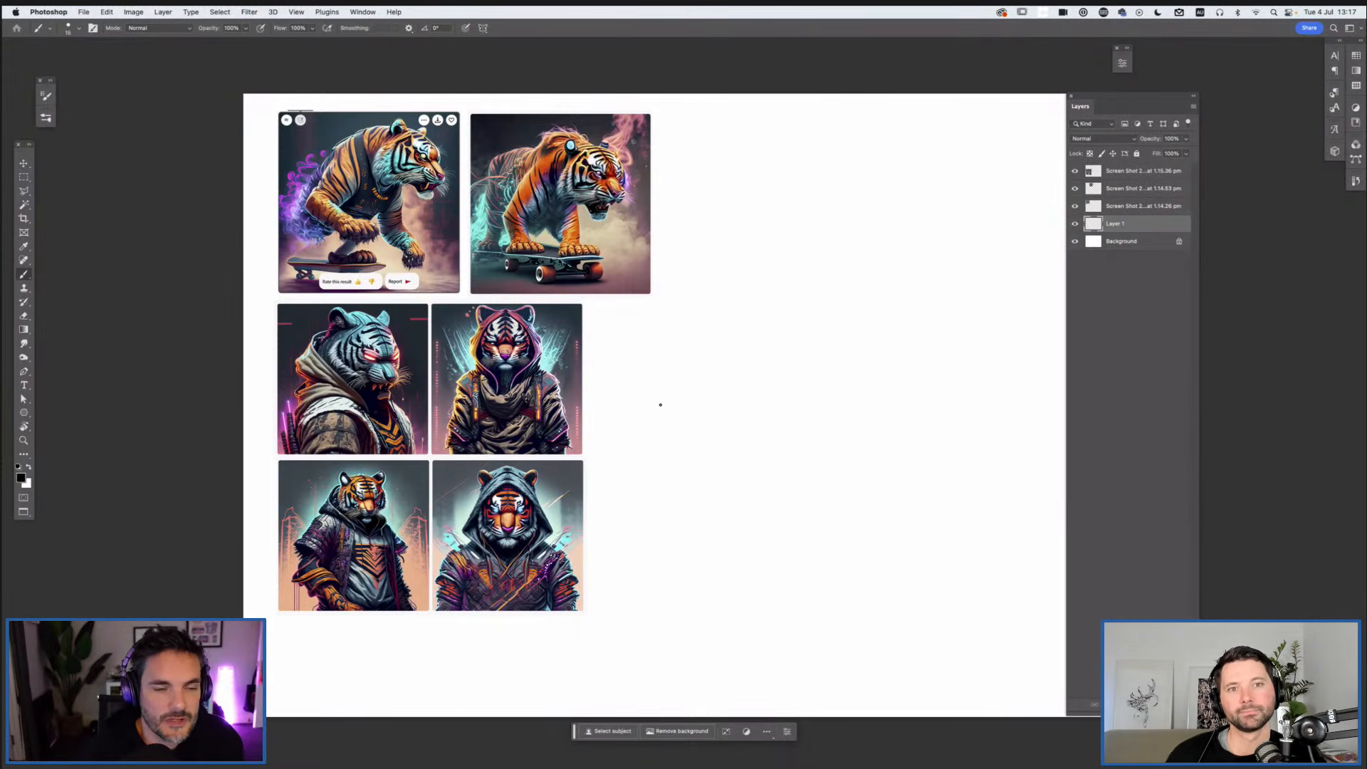
# Step: Examine the skateboarding and samurai tiger references up close, comparing the poses, heads and paws
pyautogui.press('super+minus')
pyautogui.press('super+equal')
pyautogui.moveTo(711, 384); pyautogui.dragTo(659, 372)
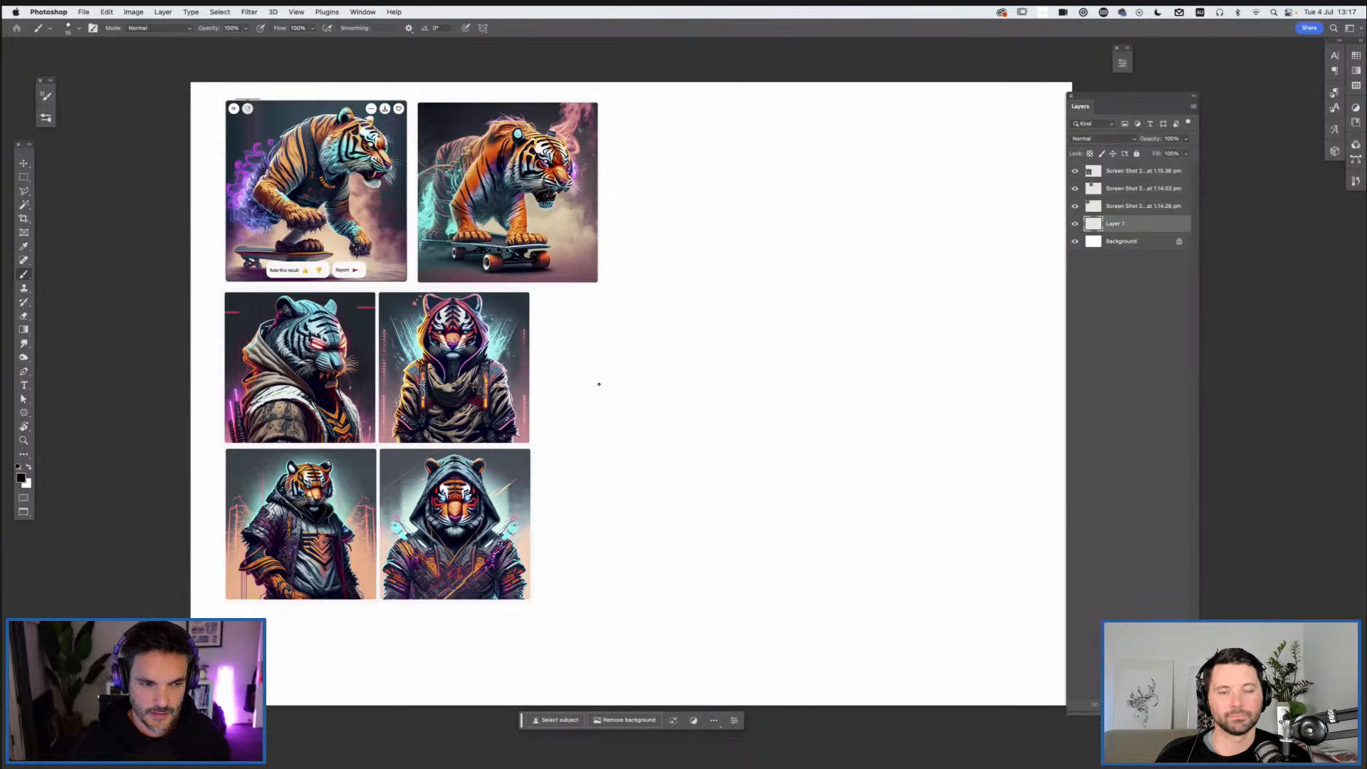
pyautogui.press('super+equal')
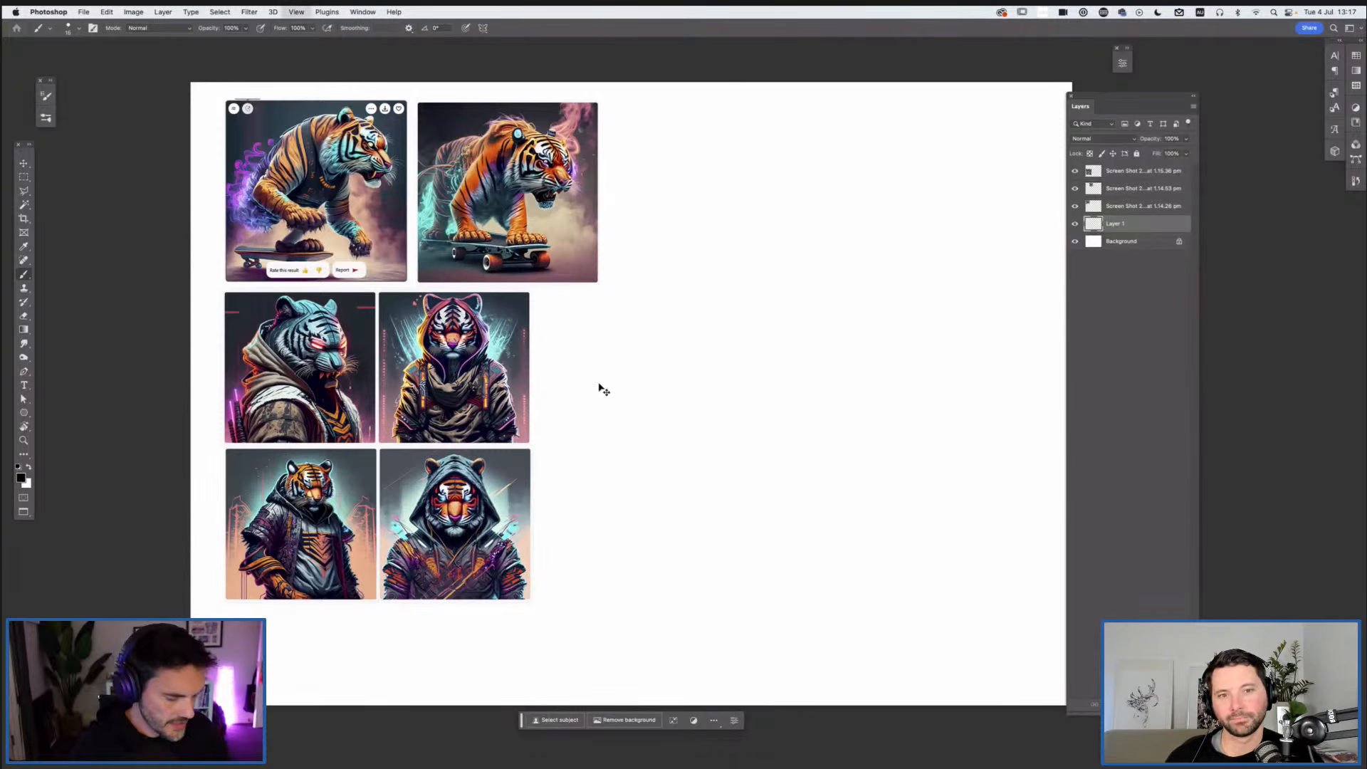
pyautogui.press('super+equal')
pyautogui.moveTo(543, 360); pyautogui.dragTo(815, 598)
pyautogui.moveTo(544, 254); pyautogui.dragTo(744, 440)
pyautogui.scroll(5, 806, 454)
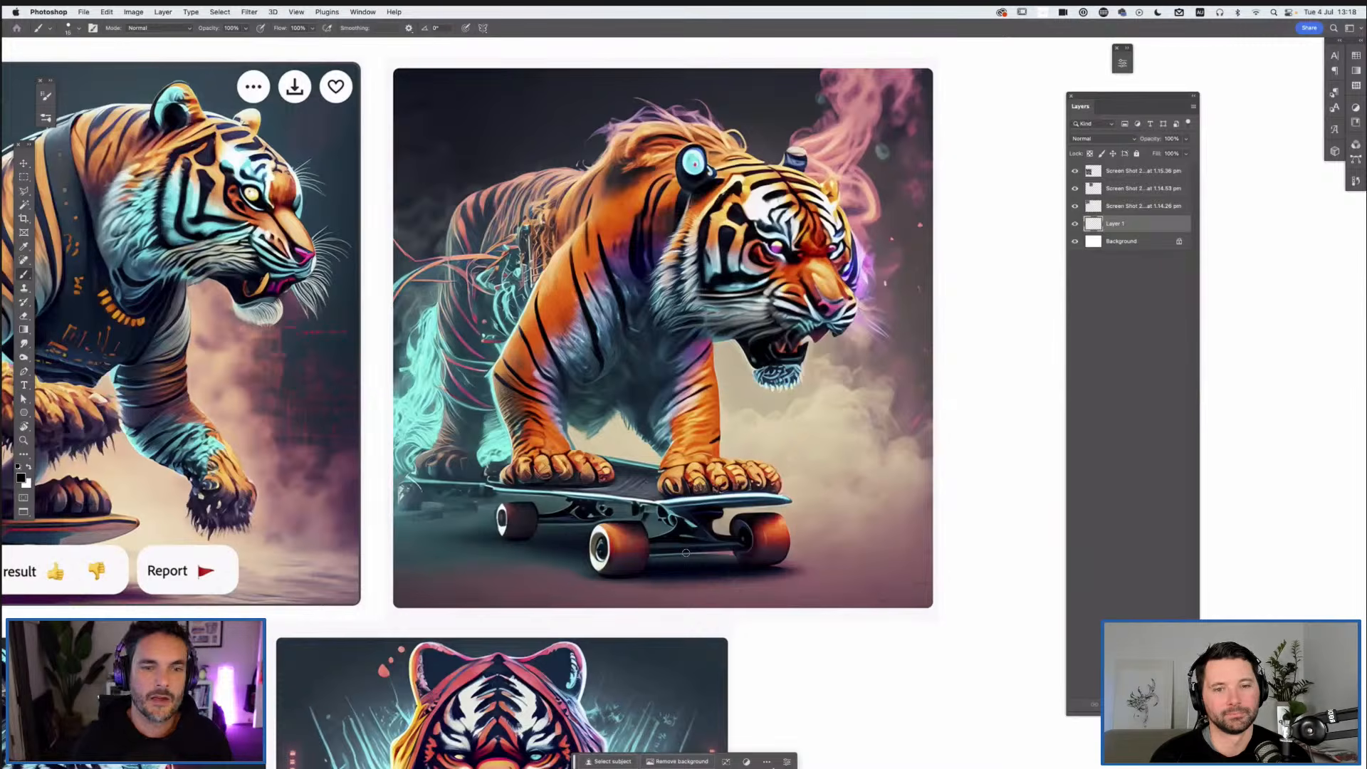
pyautogui.press('super+minus')
pyautogui.moveTo(732, 562); pyautogui.dragTo(626, 446)
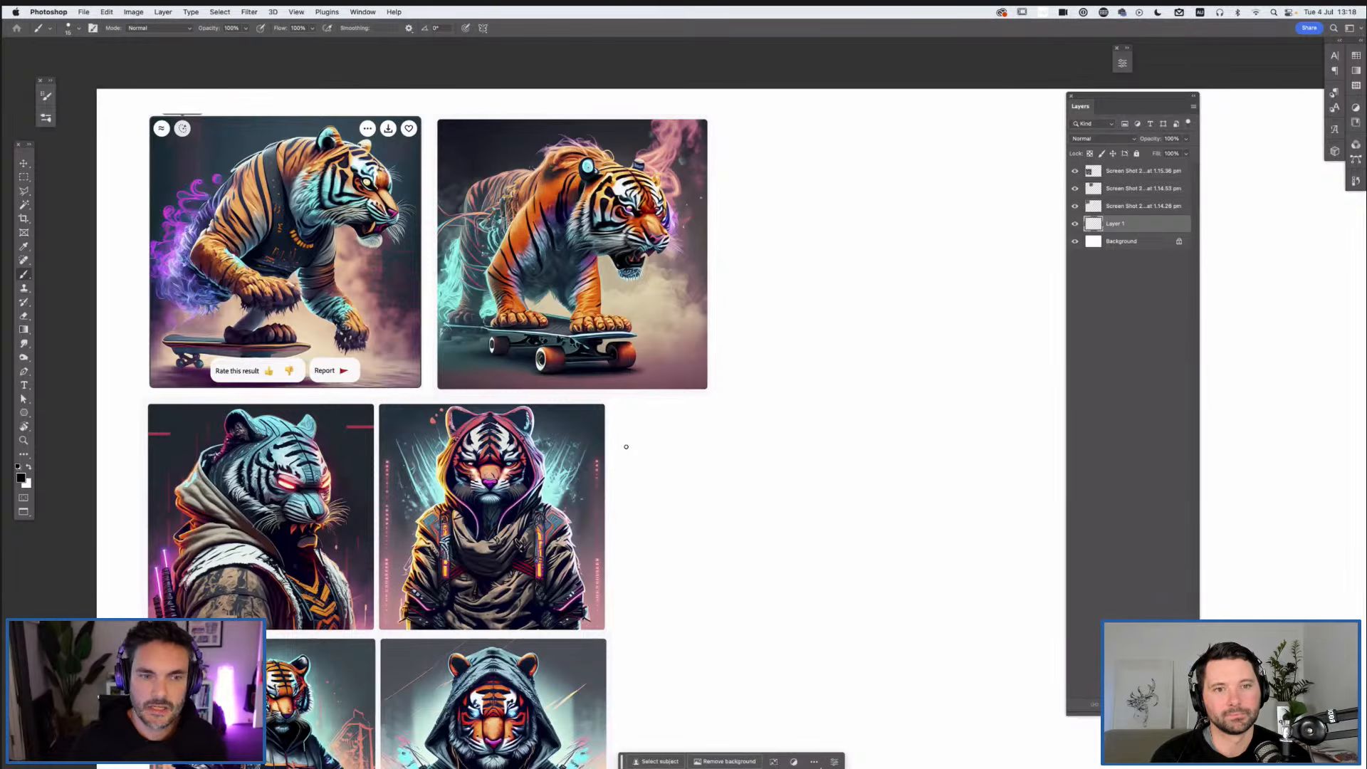
pyautogui.moveTo(639, 435); pyautogui.dragTo(713, 433)
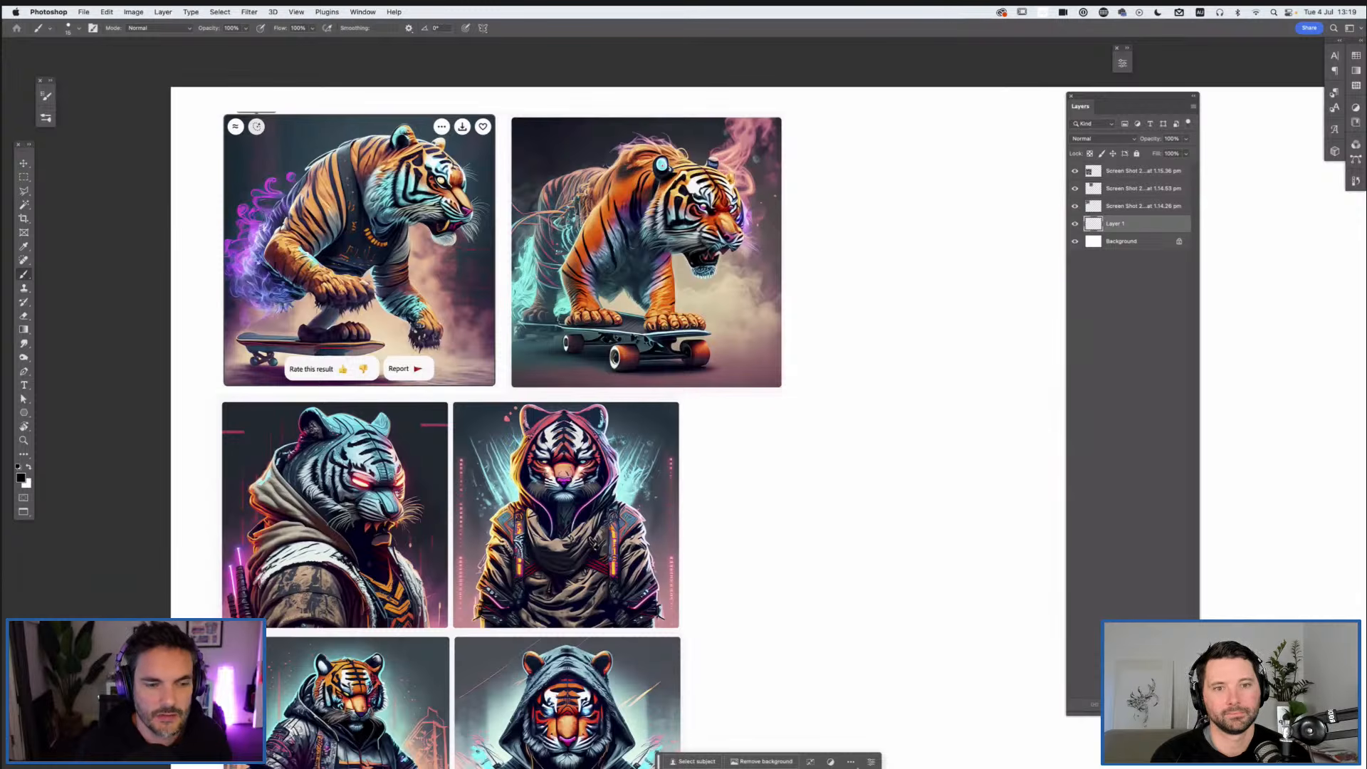
# Step: Move the samurai tiger grid to the canvas's left edge, just below the skateboarding tigers
pyautogui.press('v')
pyautogui.moveTo(572, 469); pyautogui.dragTo(604, 476)
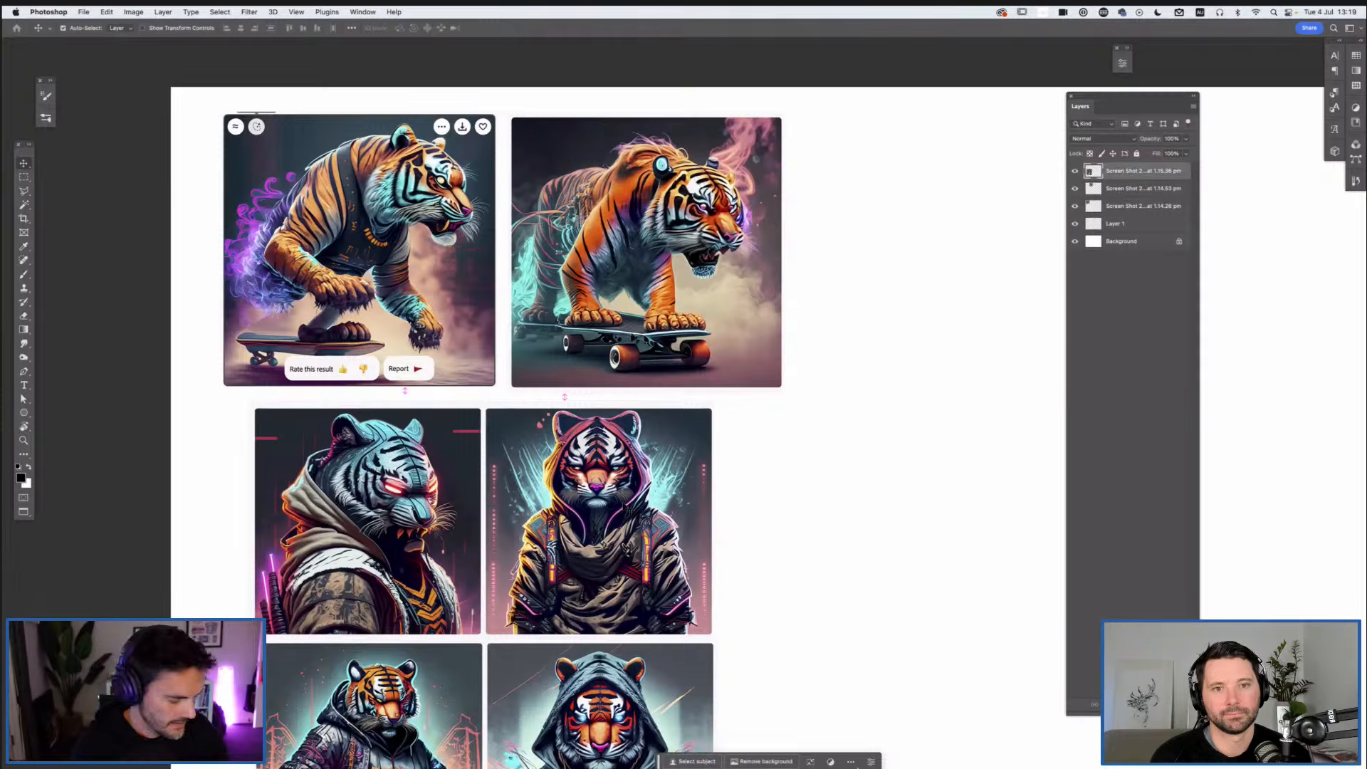
pyautogui.press('super+minus')
pyautogui.moveTo(766, 479); pyautogui.dragTo(653, 416)
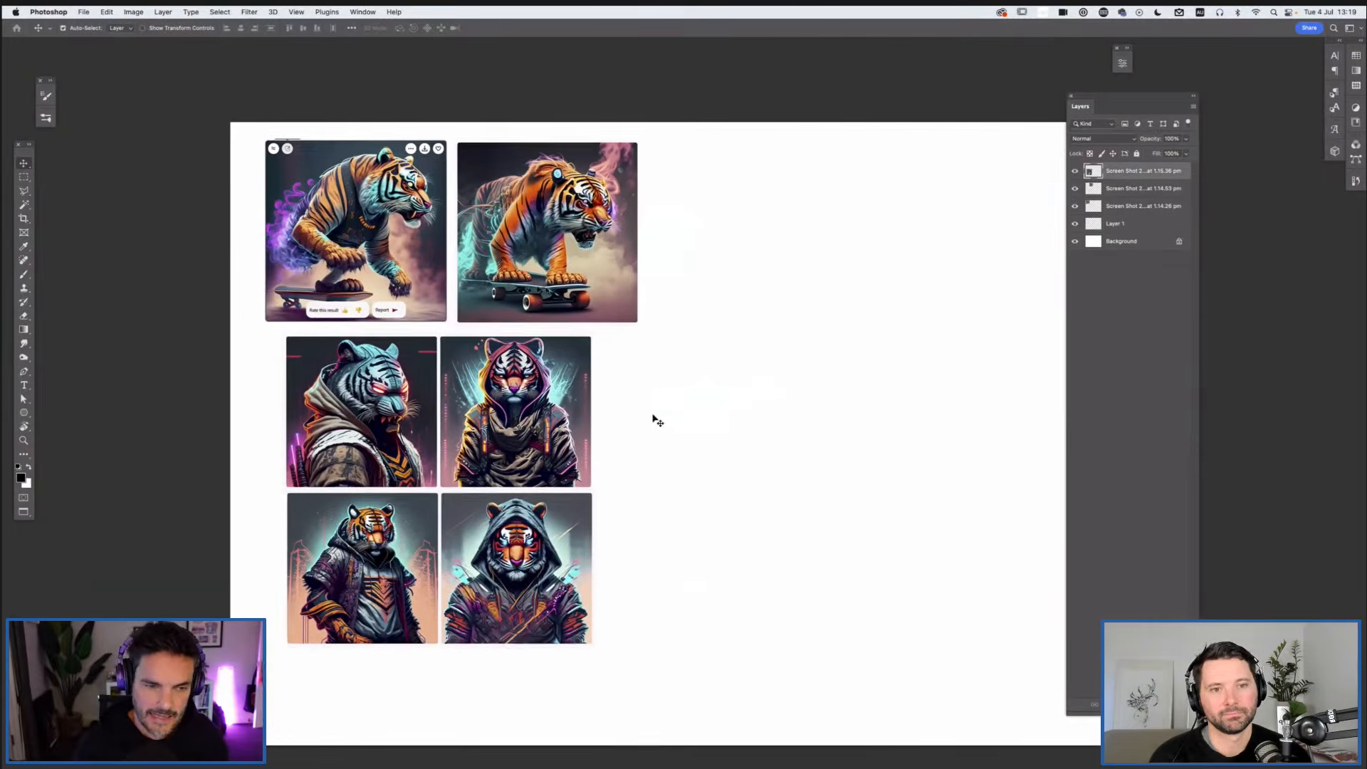
pyautogui.moveTo(512, 448)
pyautogui.mouseDown()
pyautogui.moveTo(485, 441)
pyautogui.moveTo(495, 461)
pyautogui.mouseUp()
# Step: Move both skateboarding tigers into the canvas's upper-left corner, side by side with a narrow gap above the samurai grid
pyautogui.click(552, 274)
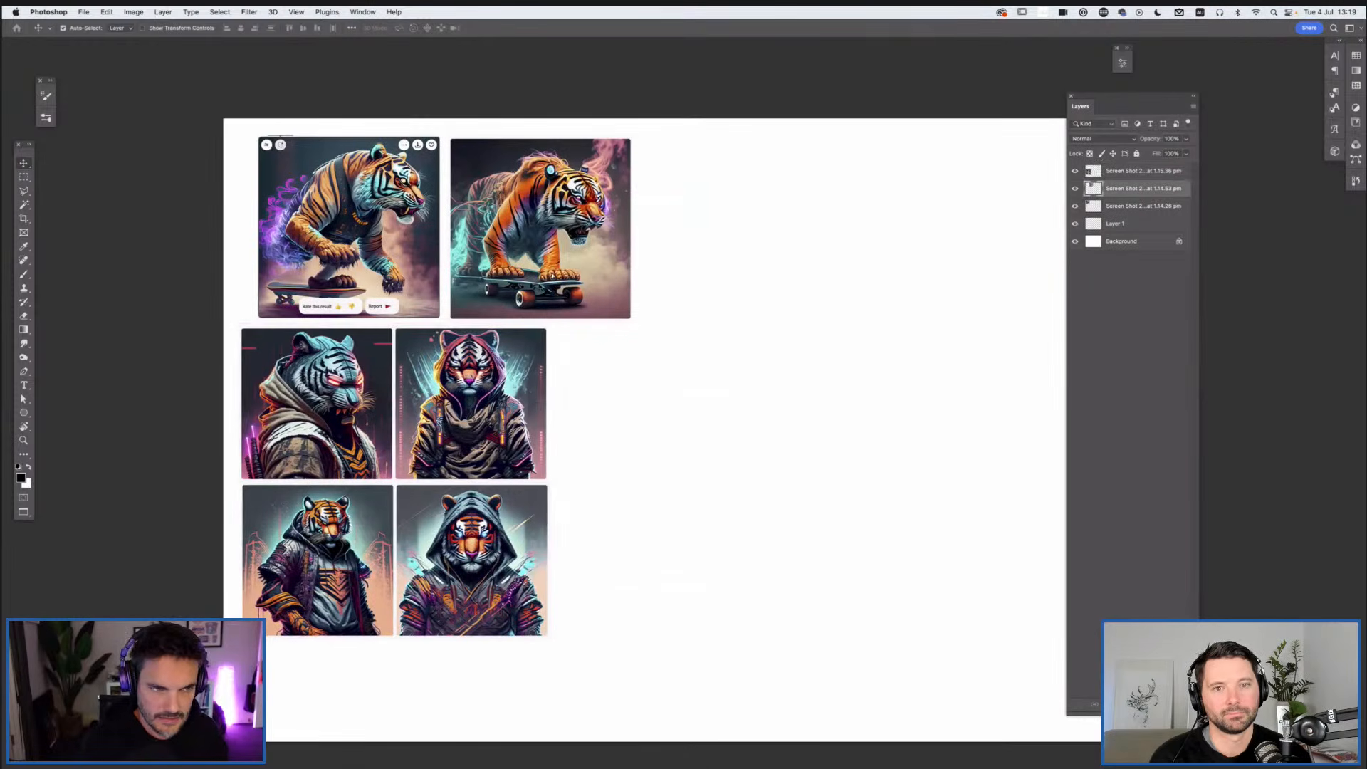
pyautogui.moveTo(551, 275); pyautogui.dragTo(537, 273)
pyautogui.moveTo(390, 265); pyautogui.dragTo(370, 263)
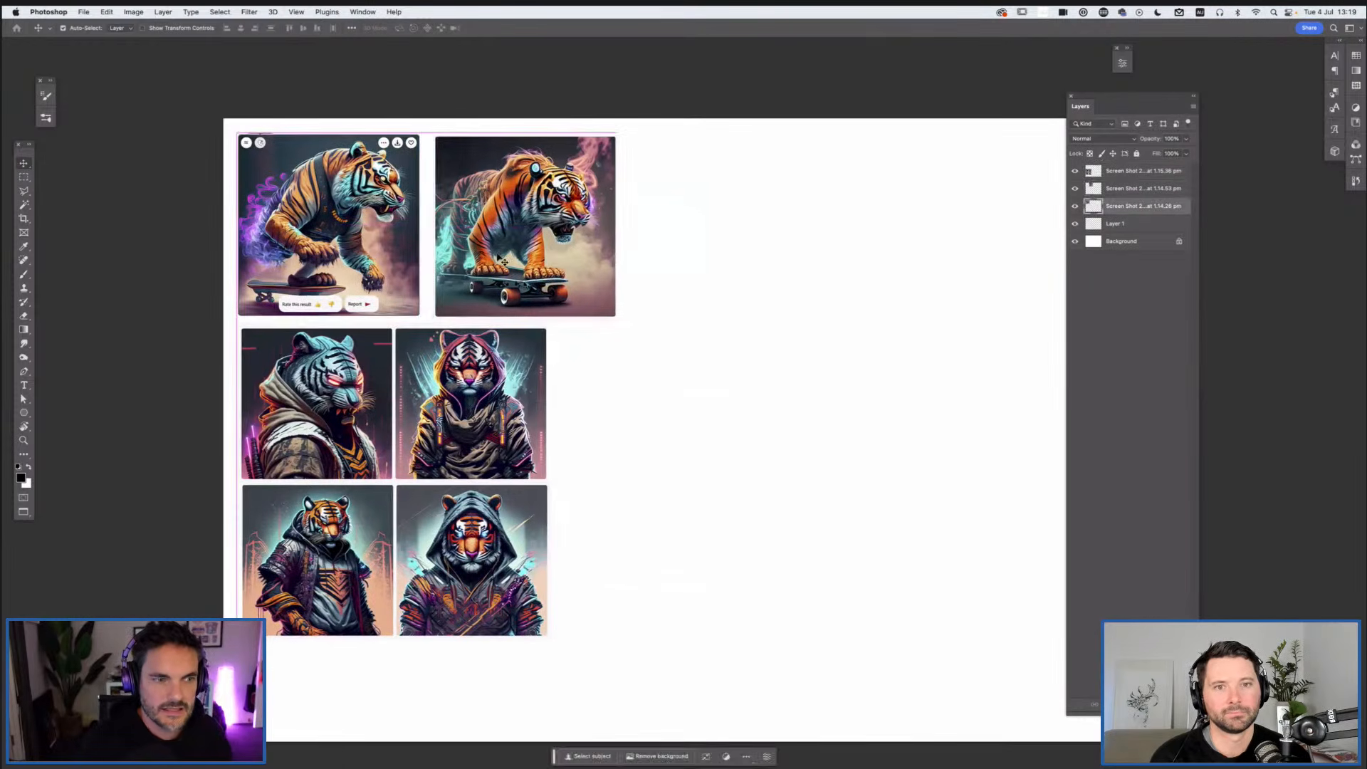
pyautogui.moveTo(535, 235); pyautogui.dragTo(525, 231)
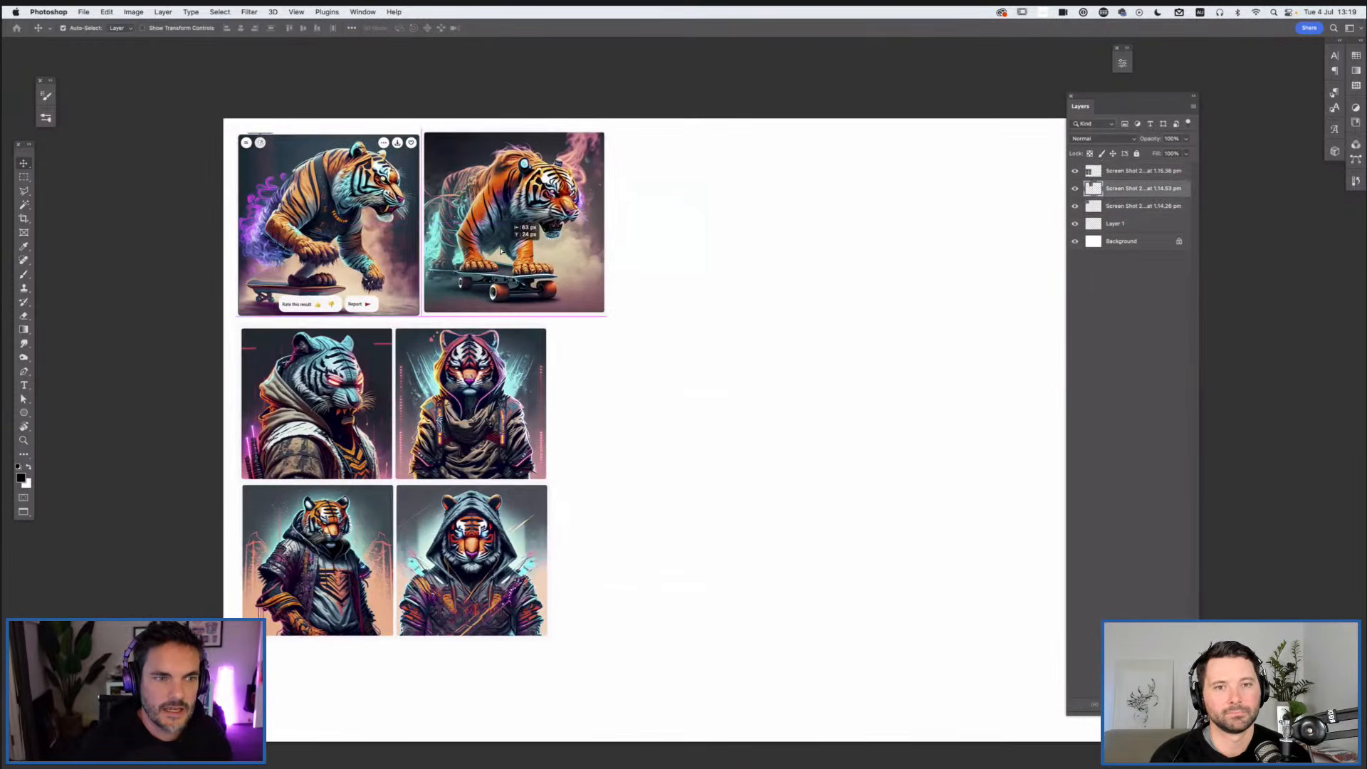
# Step: On the empty Layer 1, brush a rough circle for the tiger's head and a curved back line beside the references
pyautogui.click(1137, 228)
pyautogui.press('b')
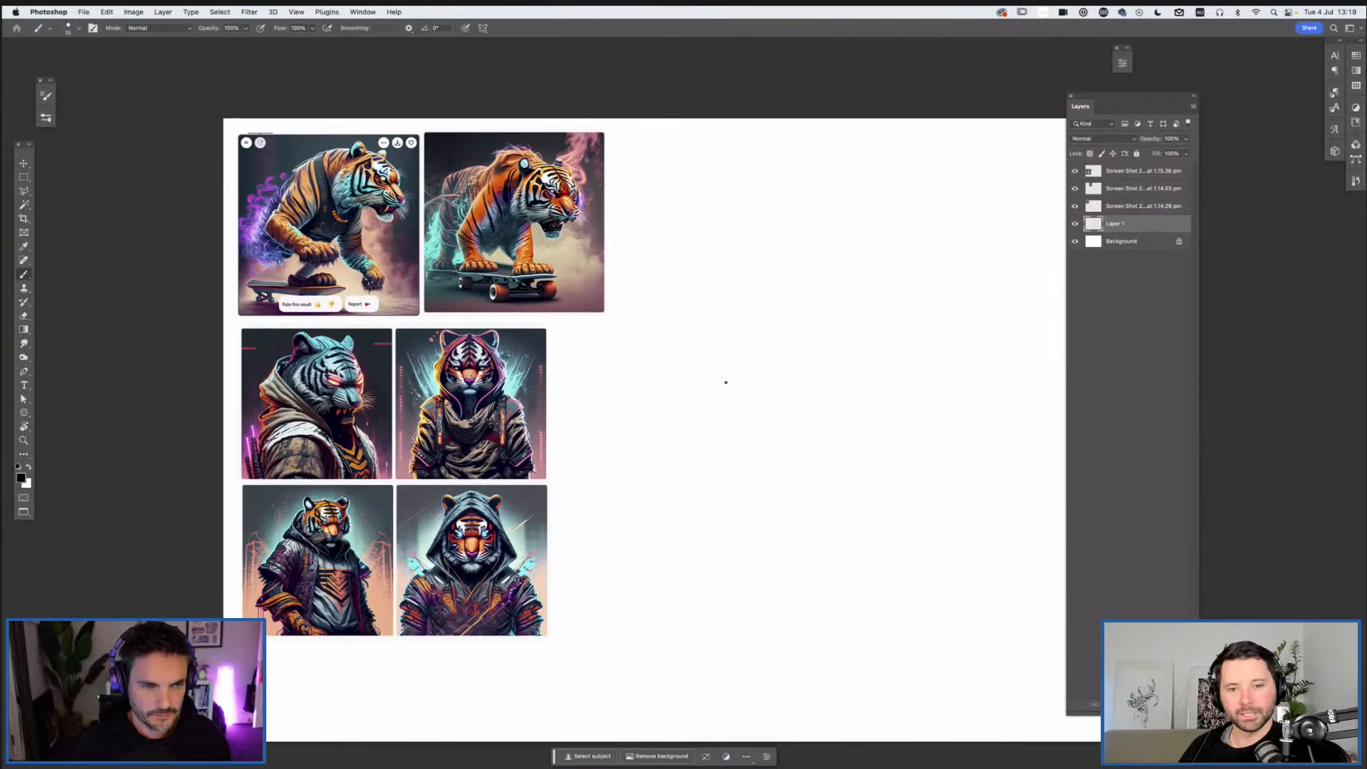
pyautogui.moveTo(712, 442); pyautogui.dragTo(665, 443)
pyautogui.hscroll(3, 659, 431)
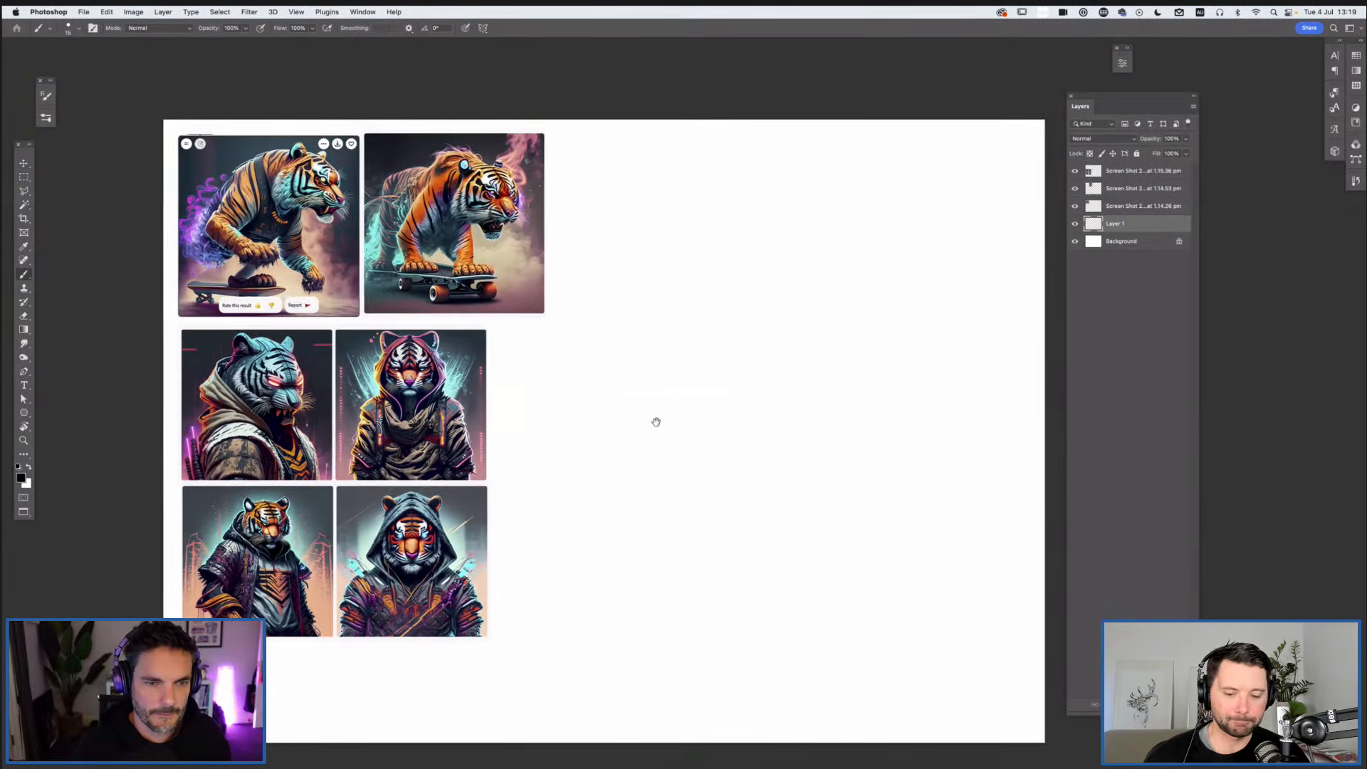
pyautogui.scroll(-2, 677, 412)
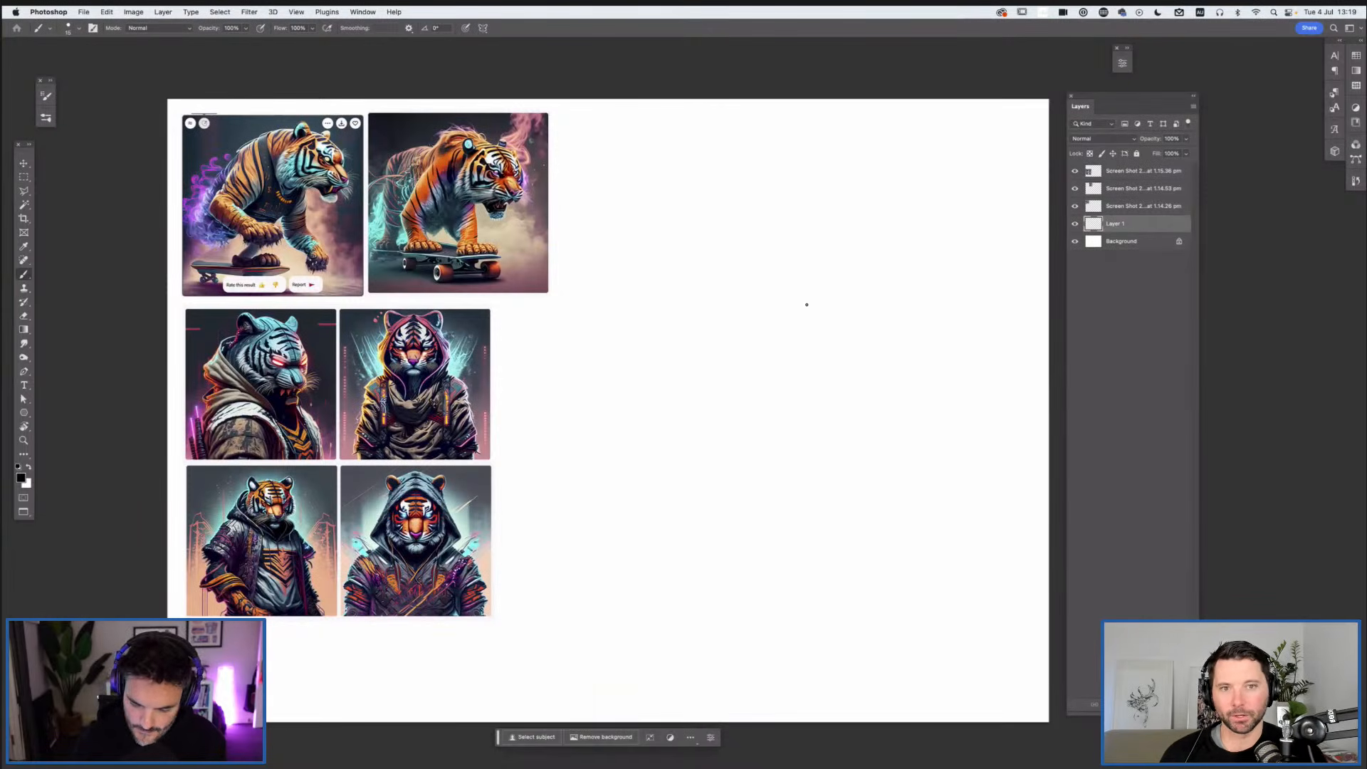
pyautogui.moveTo(772, 352)
pyautogui.mouseDown()
pyautogui.moveTo(791, 382)
pyautogui.moveTo(856, 390)
pyautogui.mouseUp()
pyautogui.moveTo(799, 297)
pyautogui.mouseDown()
pyautogui.moveTo(875, 297)
pyautogui.moveTo(910, 328)
pyautogui.moveTo(836, 389)
pyautogui.mouseUp()
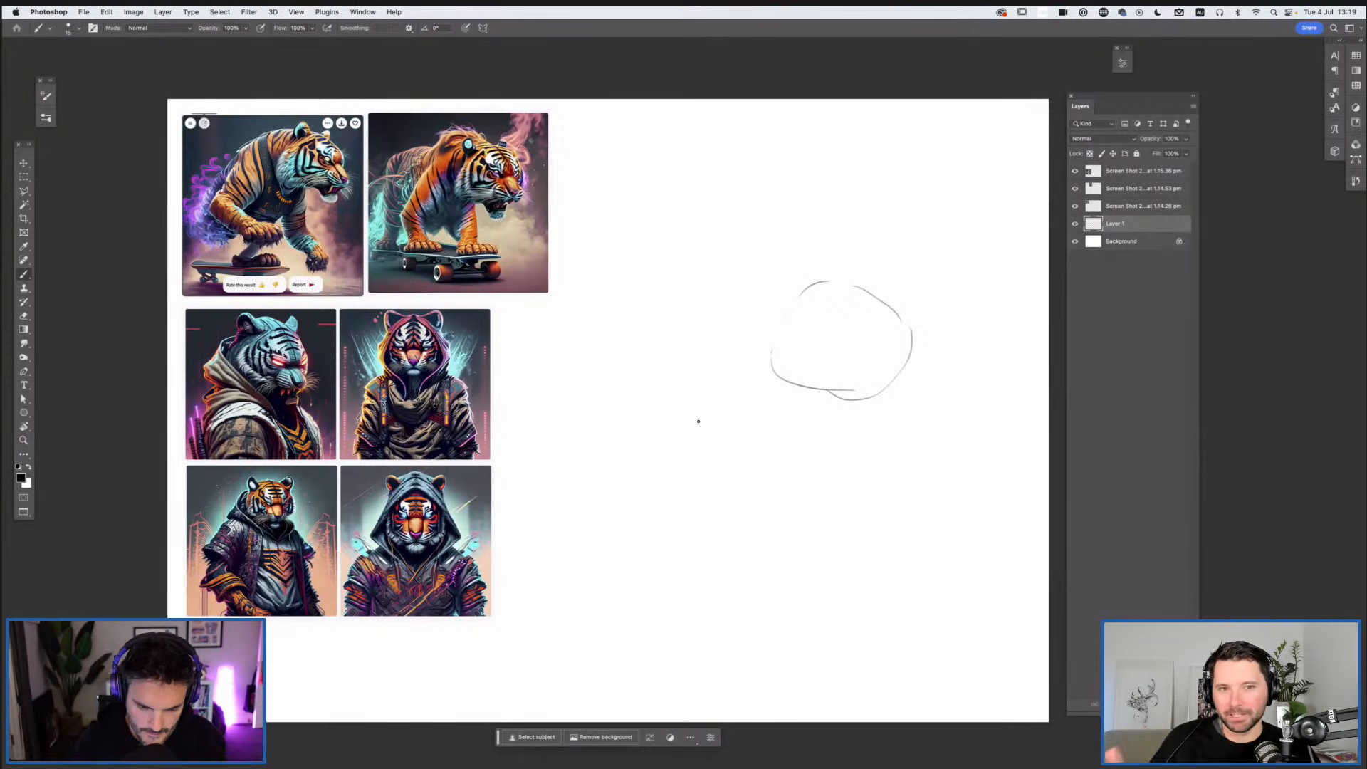
pyautogui.moveTo(821, 287); pyautogui.dragTo(651, 432)
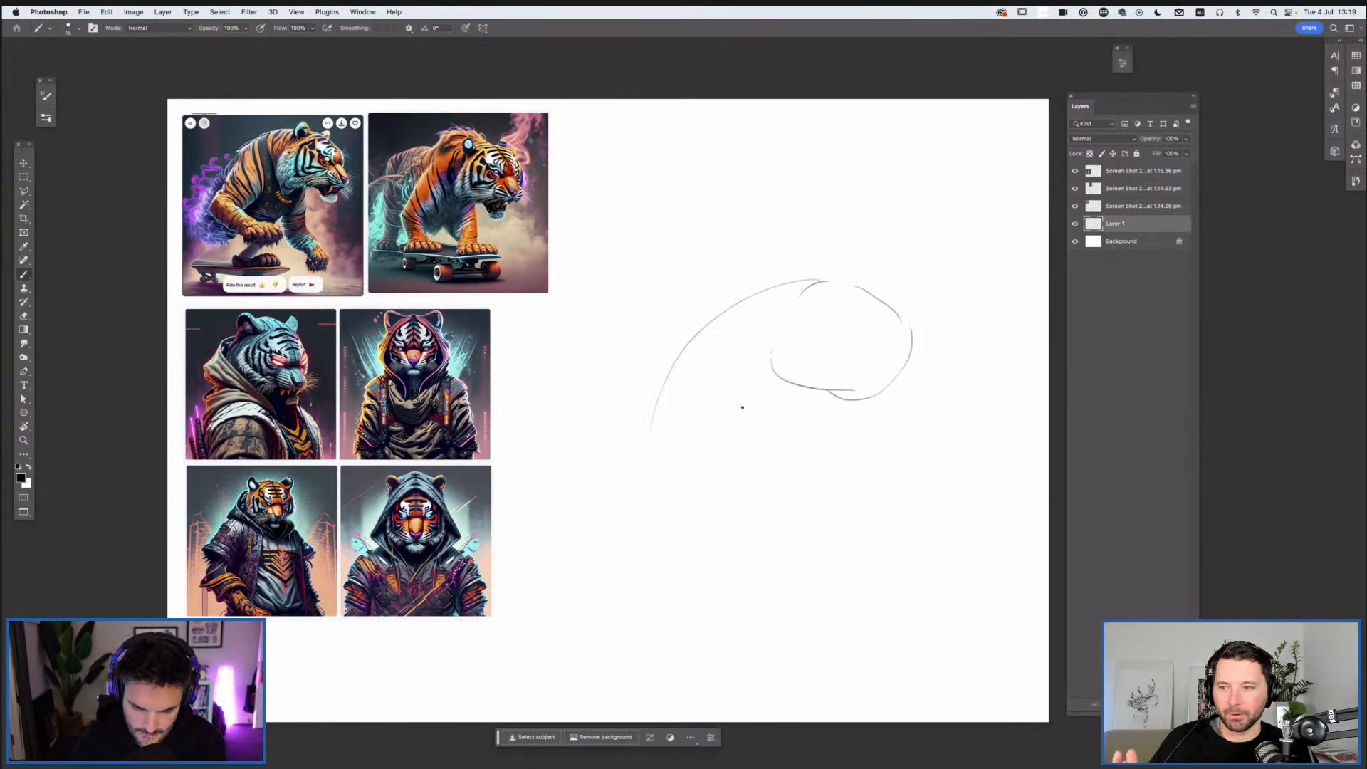
# Step: Sketch the tiger's ears, cheek, jaw, muzzle and eye, and add a large oval for the body behind the head
pyautogui.moveTo(785, 308)
pyautogui.mouseDown()
pyautogui.moveTo(781, 281)
pyautogui.moveTo(808, 271)
pyautogui.moveTo(829, 283)
pyautogui.moveTo(783, 303)
pyautogui.moveTo(762, 378)
pyautogui.moveTo(875, 407)
pyautogui.mouseUp()
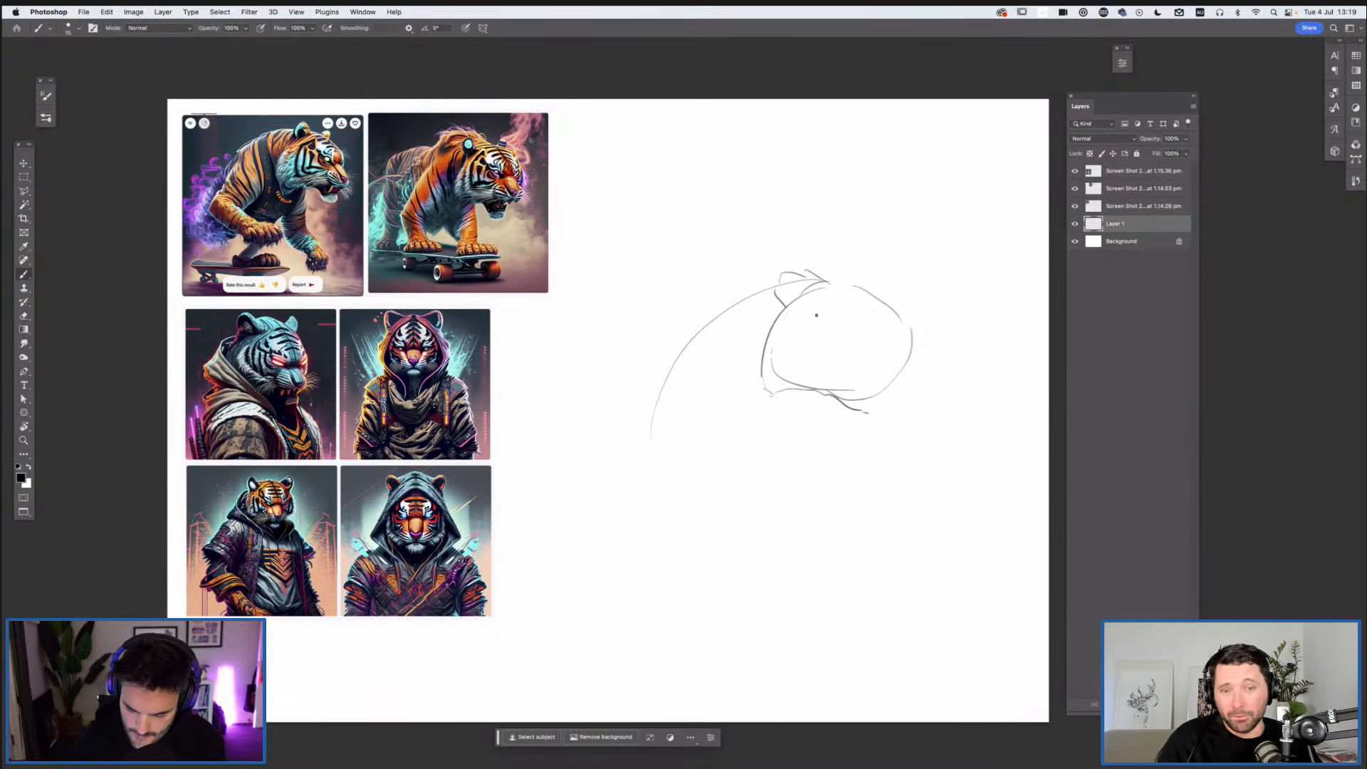
pyautogui.moveTo(812, 319); pyautogui.dragTo(848, 390)
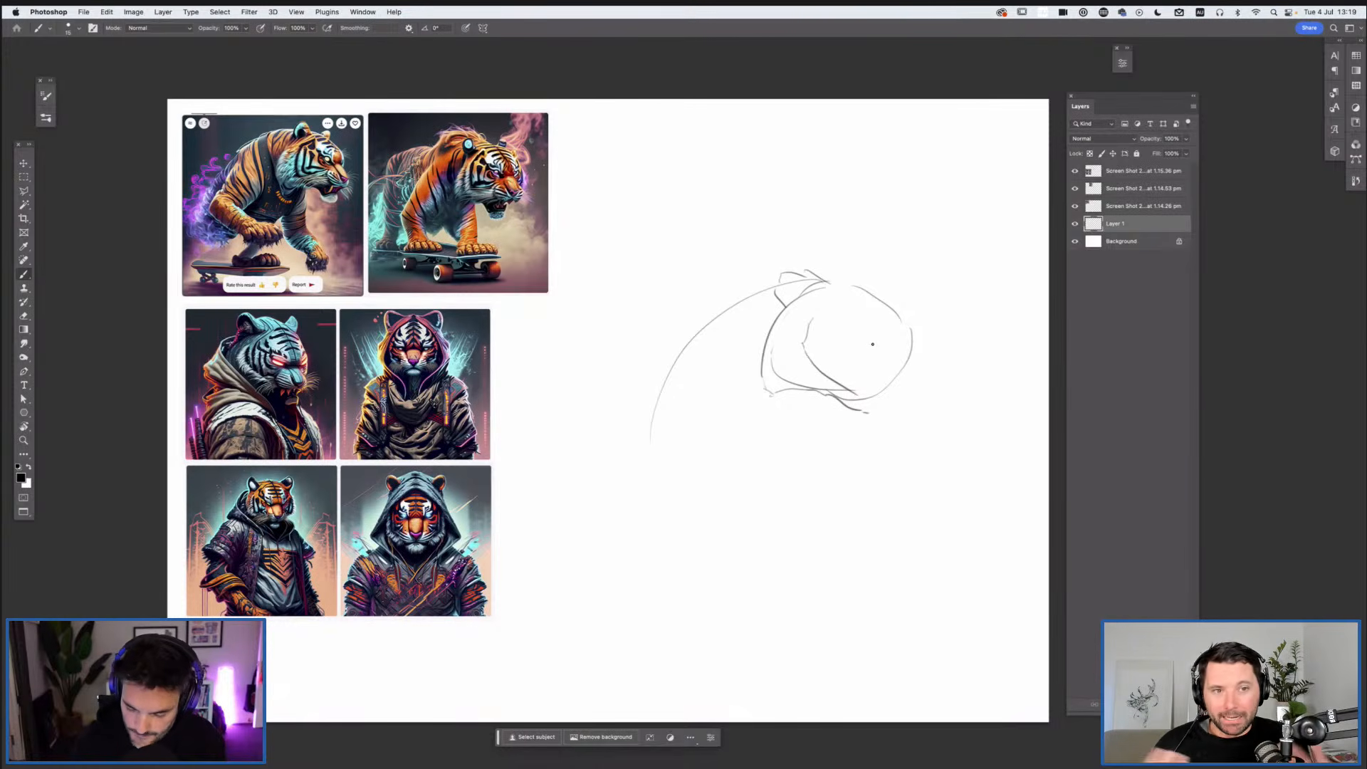
pyautogui.moveTo(866, 289)
pyautogui.mouseDown()
pyautogui.moveTo(901, 320)
pyautogui.moveTo(917, 381)
pyautogui.moveTo(920, 364)
pyautogui.moveTo(903, 357)
pyautogui.moveTo(918, 385)
pyautogui.moveTo(899, 376)
pyautogui.moveTo(901, 388)
pyautogui.moveTo(924, 372)
pyautogui.mouseUp()
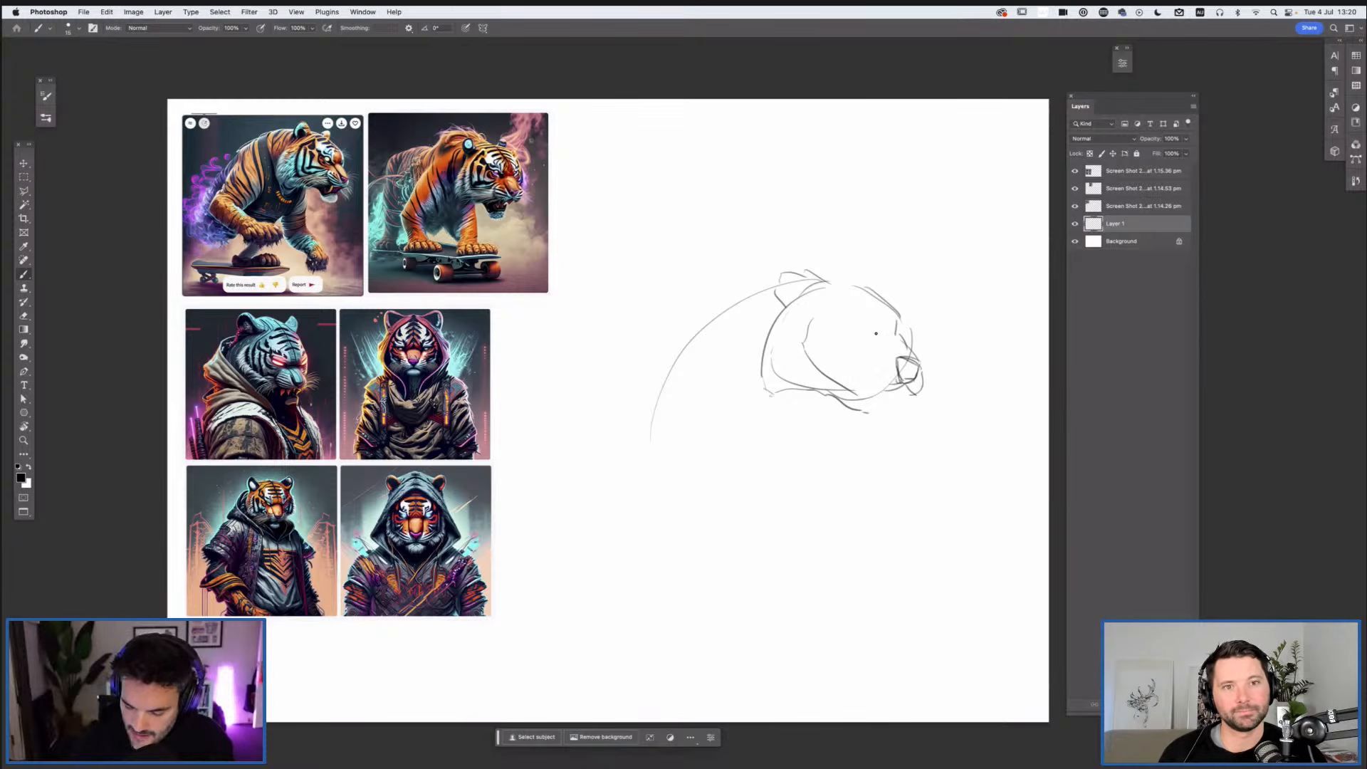
pyautogui.moveTo(860, 315)
pyautogui.mouseDown()
pyautogui.moveTo(898, 334)
pyautogui.moveTo(906, 314)
pyautogui.moveTo(875, 289)
pyautogui.mouseUp()
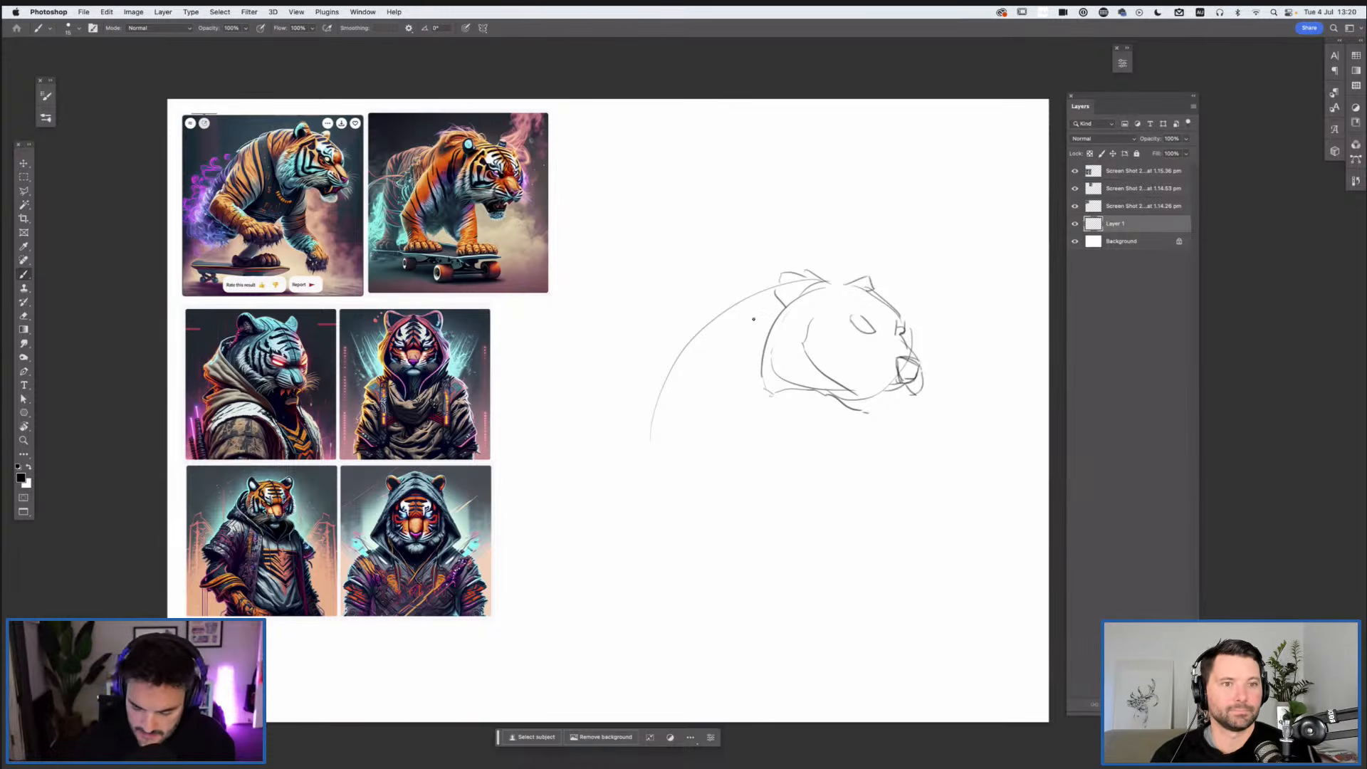
pyautogui.moveTo(824, 399); pyautogui.dragTo(666, 474)
pyautogui.moveTo(754, 291)
pyautogui.mouseDown()
pyautogui.moveTo(644, 456)
pyautogui.moveTo(733, 473)
pyautogui.mouseUp()
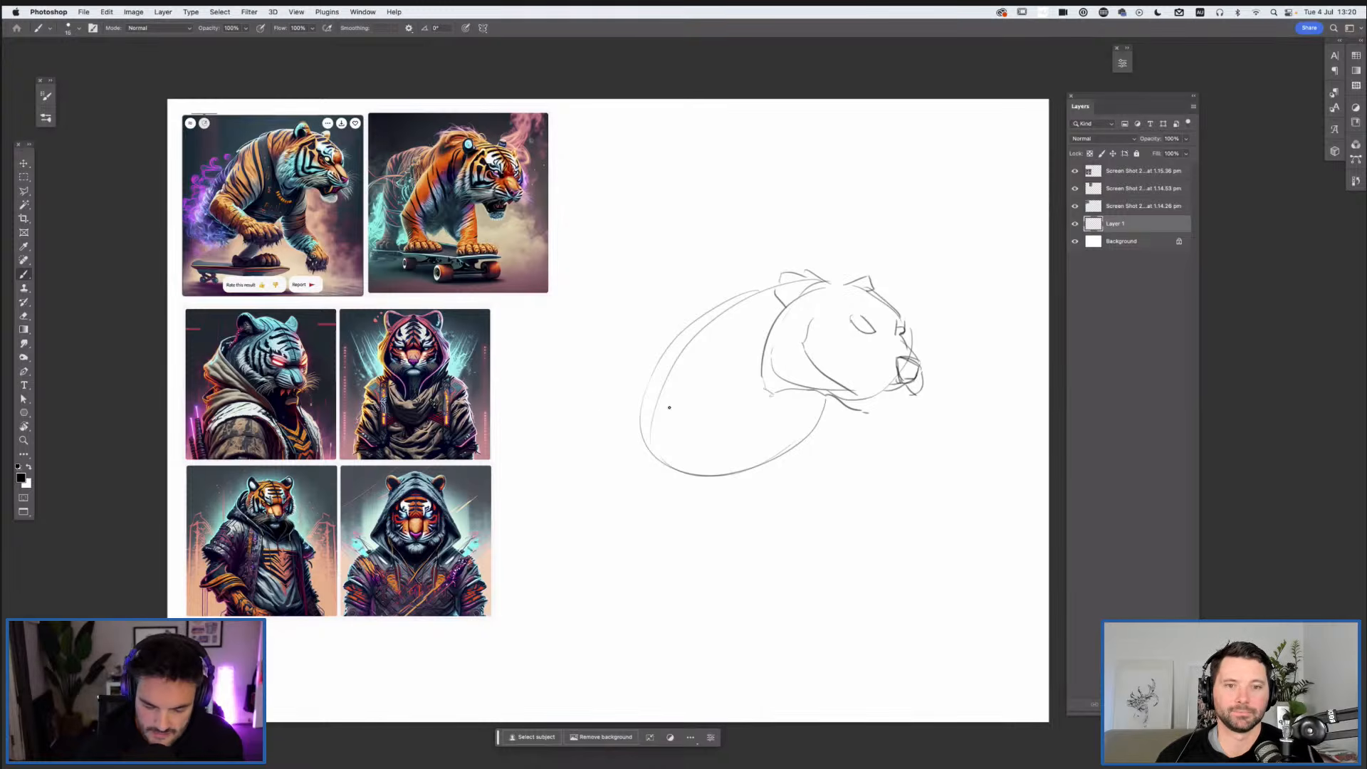
# Step: Move the crouching skateboarding tiger beside the sketch for comparison and return it to its place in the references
pyautogui.press('v')
pyautogui.moveTo(339, 224); pyautogui.dragTo(745, 236)
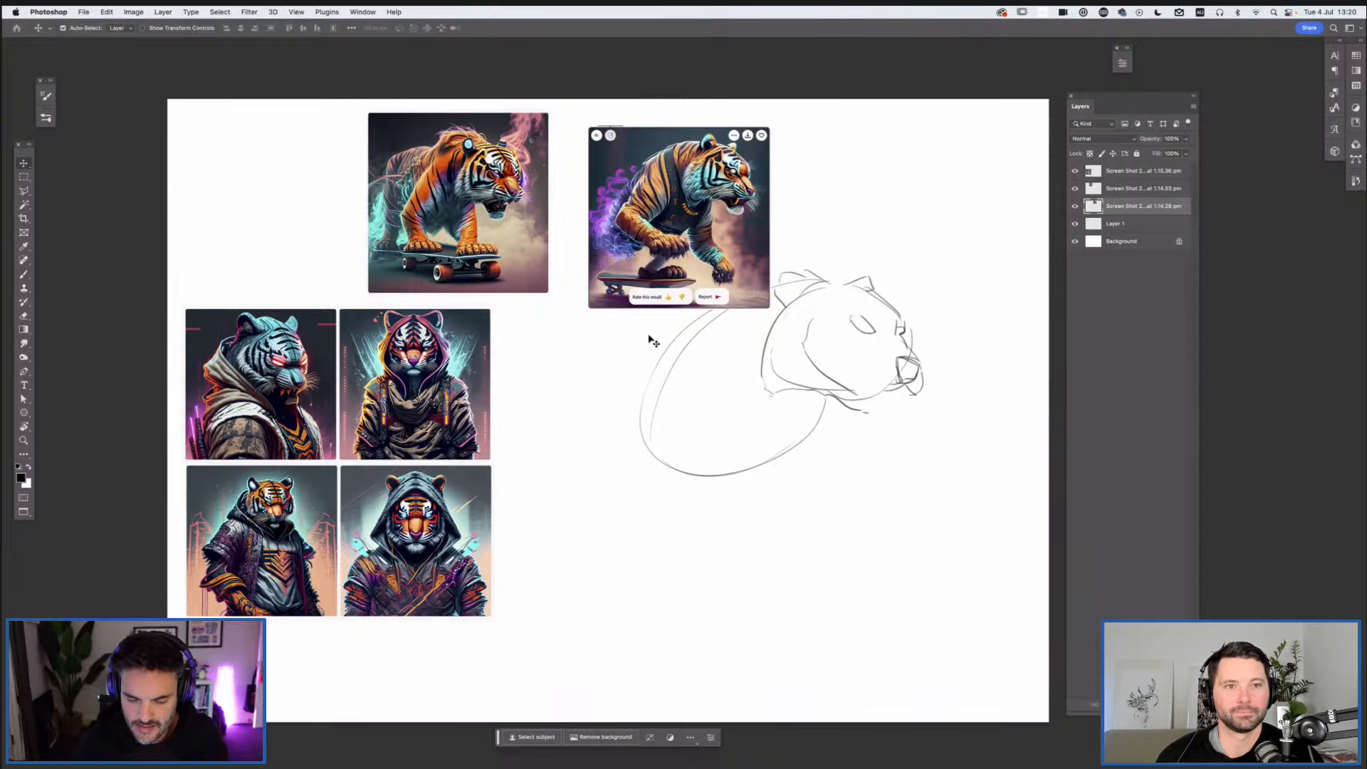
pyautogui.moveTo(727, 244); pyautogui.dragTo(329, 229)
pyautogui.press('b')
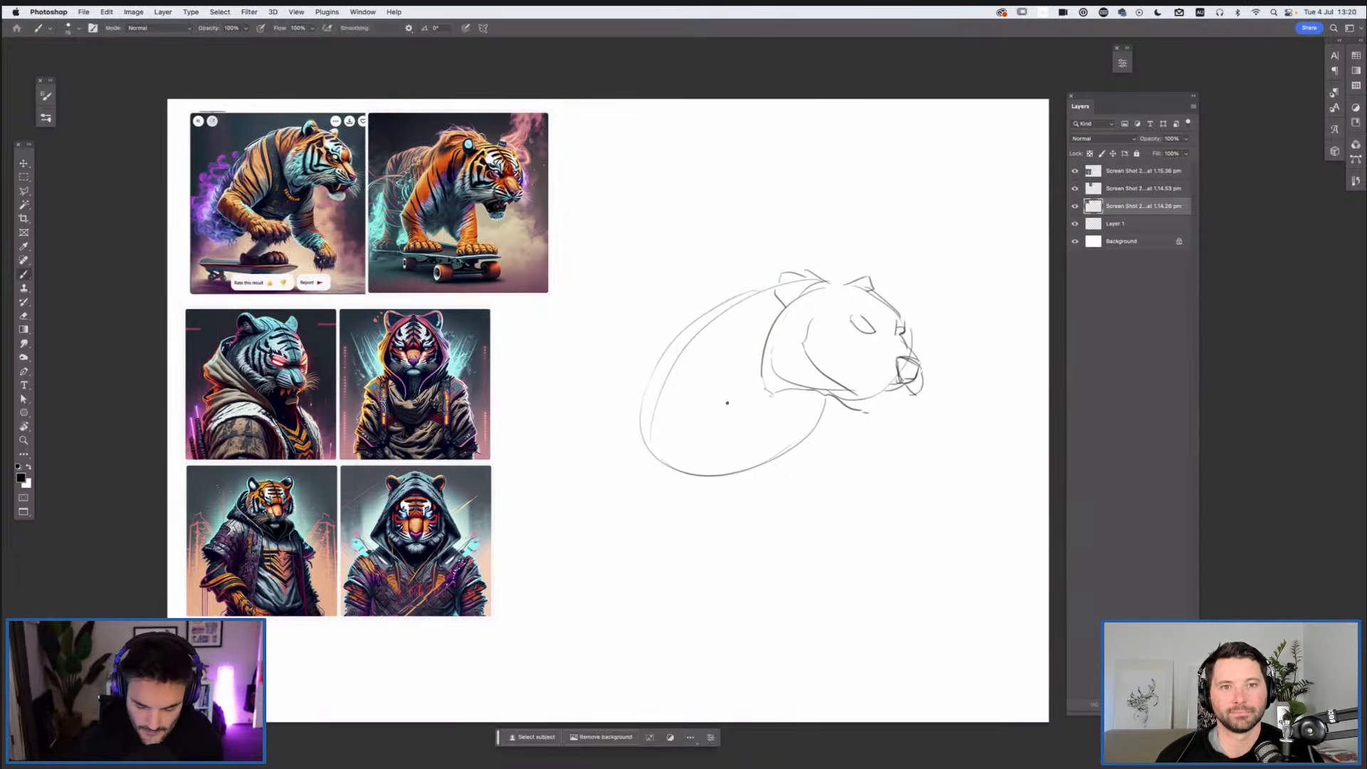
# Step: On Layer 1, sketch the tiger's raised shoulders behind the head and a line running down across the chest
pyautogui.click(1132, 224)
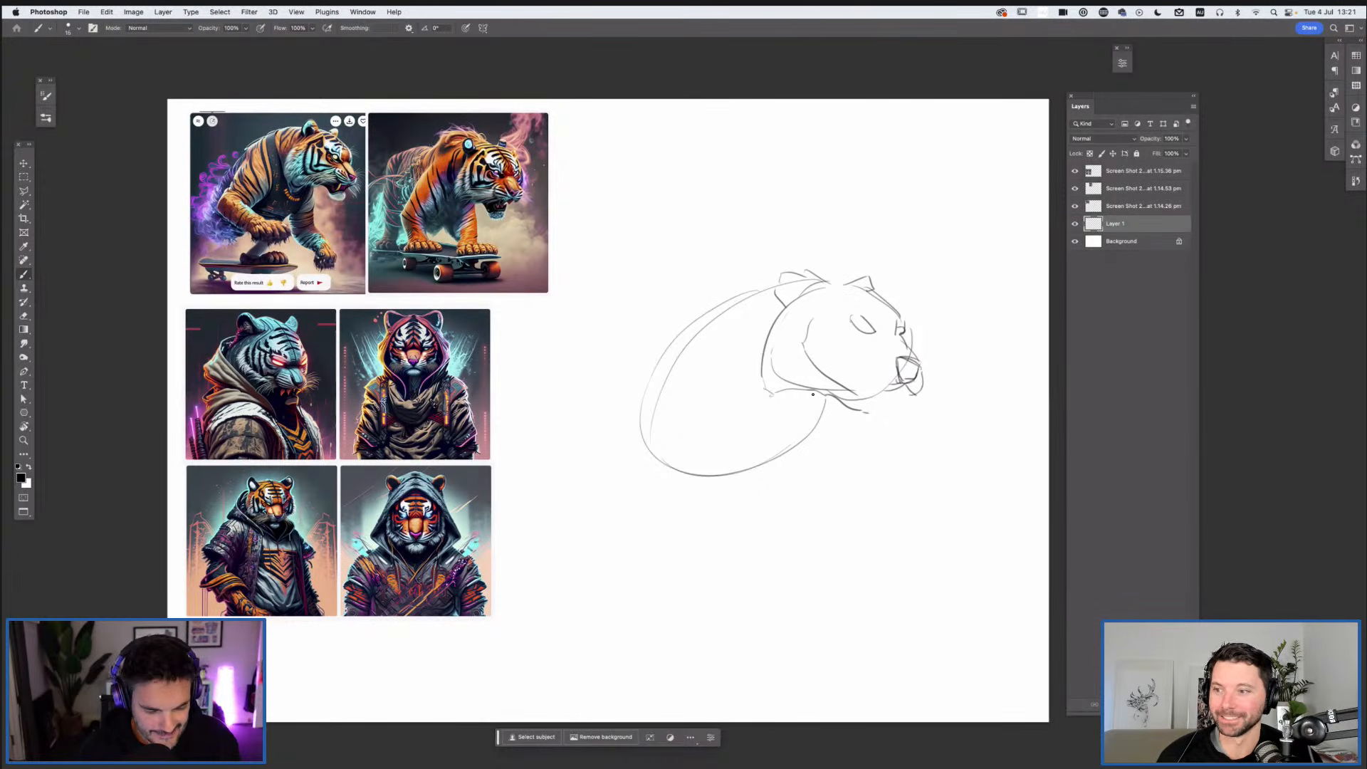
pyautogui.moveTo(732, 297); pyautogui.dragTo(746, 363)
pyautogui.moveTo(720, 319); pyautogui.dragTo(748, 366)
pyautogui.moveTo(703, 295)
pyautogui.mouseDown()
pyautogui.moveTo(787, 284)
pyautogui.moveTo(774, 270)
pyautogui.mouseUp()
pyautogui.moveTo(712, 313); pyautogui.dragTo(730, 330)
pyautogui.moveTo(703, 276)
pyautogui.mouseDown()
pyautogui.moveTo(729, 332)
pyautogui.moveTo(665, 318)
pyautogui.moveTo(657, 350)
pyautogui.moveTo(726, 335)
pyautogui.moveTo(767, 422)
pyautogui.moveTo(806, 437)
pyautogui.mouseUp()
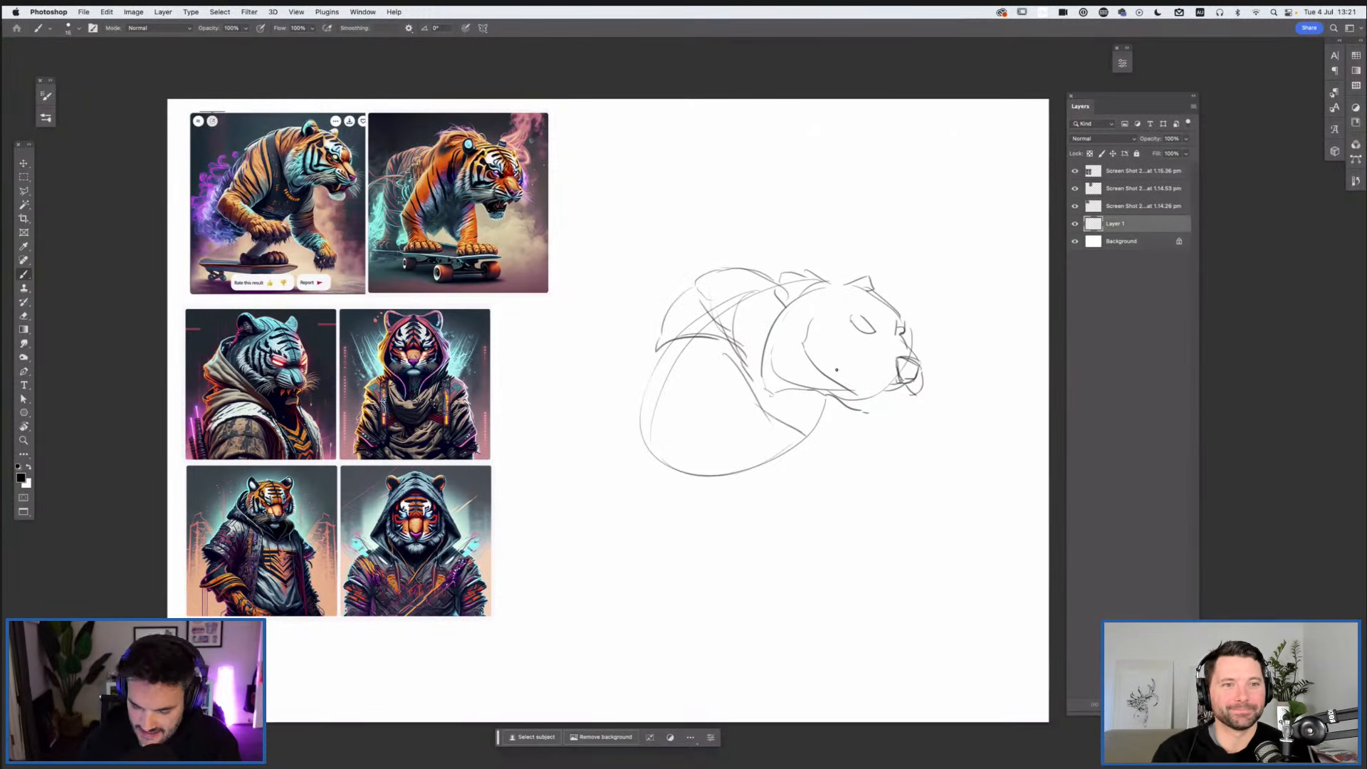
# Step: Sketch the chest lines running down from the jaw to the belly and reinforce the shoulder and back contours
pyautogui.moveTo(754, 391)
pyautogui.mouseDown()
pyautogui.moveTo(782, 423)
pyautogui.moveTo(753, 390)
pyautogui.moveTo(765, 423)
pyautogui.moveTo(754, 403)
pyautogui.moveTo(767, 413)
pyautogui.moveTo(719, 486)
pyautogui.mouseUp()
pyautogui.moveTo(833, 394); pyautogui.dragTo(736, 487)
pyautogui.moveTo(705, 336); pyautogui.dragTo(650, 362)
pyautogui.moveTo(658, 348)
pyautogui.mouseDown()
pyautogui.moveTo(688, 315)
pyautogui.moveTo(677, 300)
pyautogui.moveTo(763, 366)
pyautogui.mouseUp()
pyautogui.moveTo(715, 293)
pyautogui.mouseDown()
pyautogui.moveTo(775, 279)
pyautogui.moveTo(763, 342)
pyautogui.mouseUp()
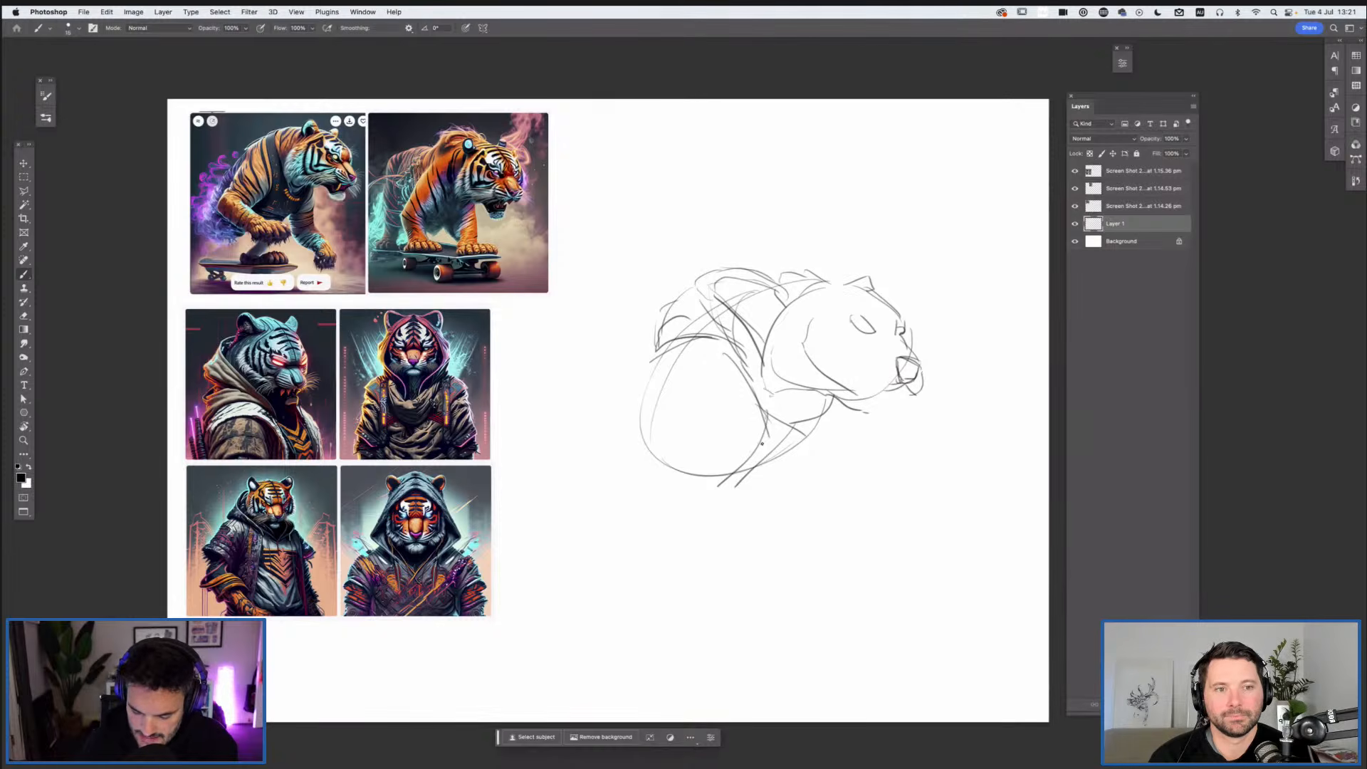
# Step: Widen the rounded body outline with overlapping curves, and add a fuller ear and jagged cheek fur behind the head
pyautogui.moveTo(716, 487)
pyautogui.mouseDown()
pyautogui.moveTo(687, 487)
pyautogui.moveTo(627, 442)
pyautogui.mouseUp()
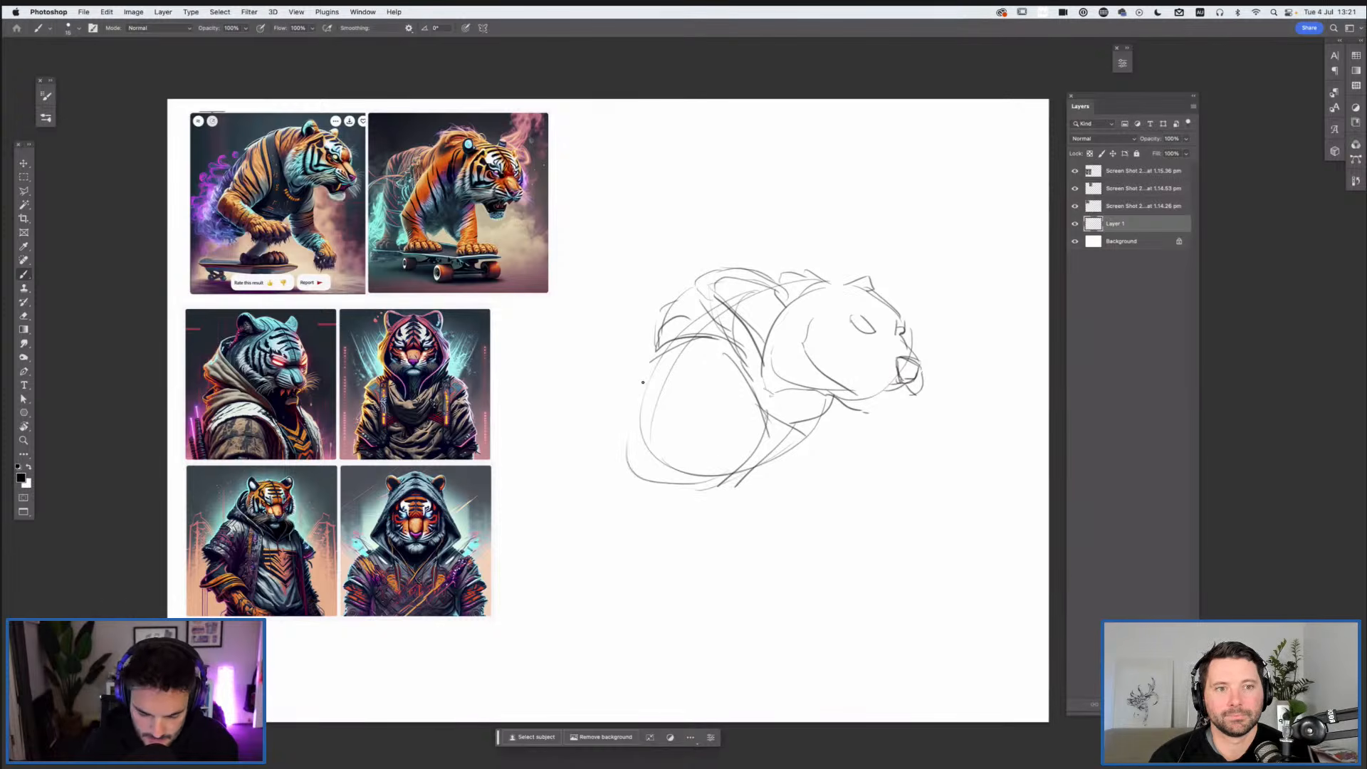
pyautogui.moveTo(663, 350); pyautogui.dragTo(611, 458)
pyautogui.moveTo(692, 479); pyautogui.dragTo(730, 460)
pyautogui.moveTo(667, 359); pyautogui.dragTo(772, 435)
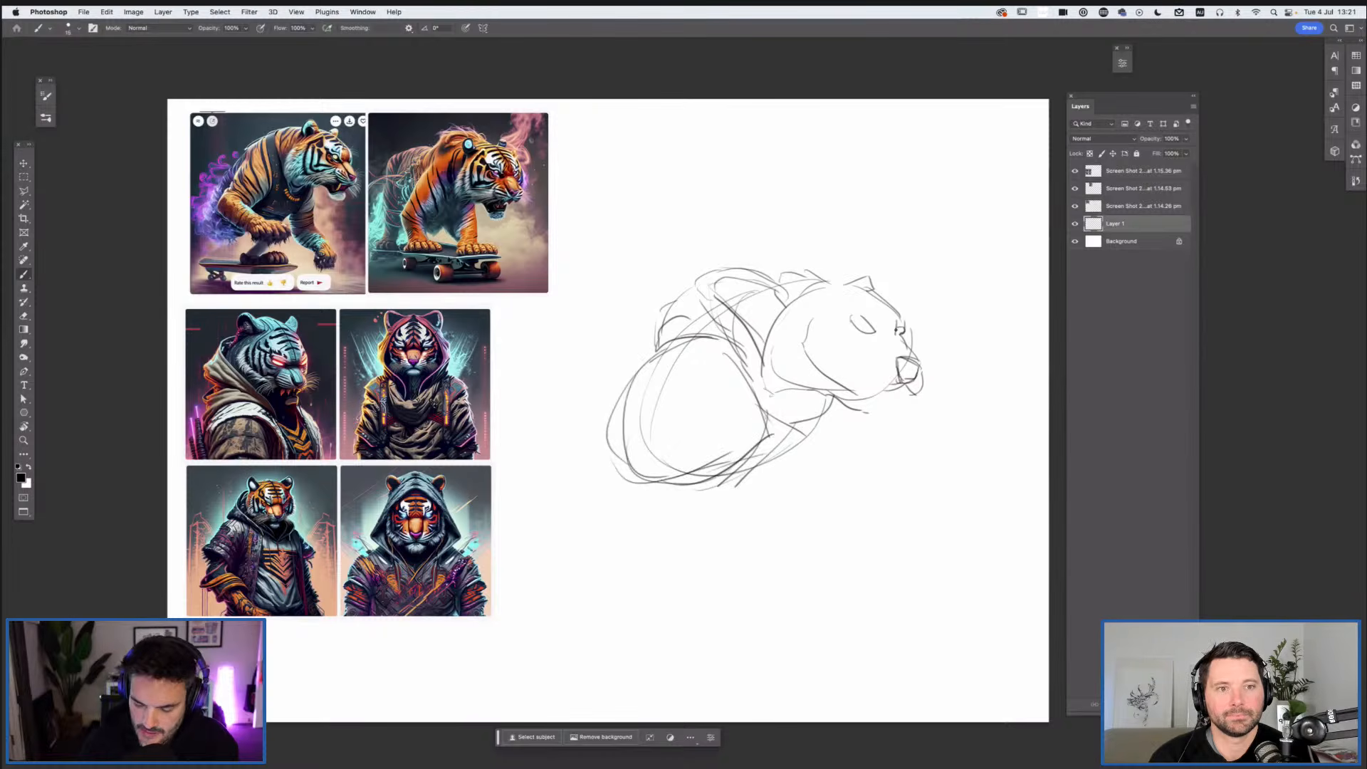
pyautogui.moveTo(793, 300)
pyautogui.mouseDown()
pyautogui.moveTo(790, 287)
pyautogui.moveTo(830, 285)
pyautogui.moveTo(757, 331)
pyautogui.moveTo(757, 366)
pyautogui.moveTo(763, 388)
pyautogui.moveTo(803, 388)
pyautogui.mouseUp()
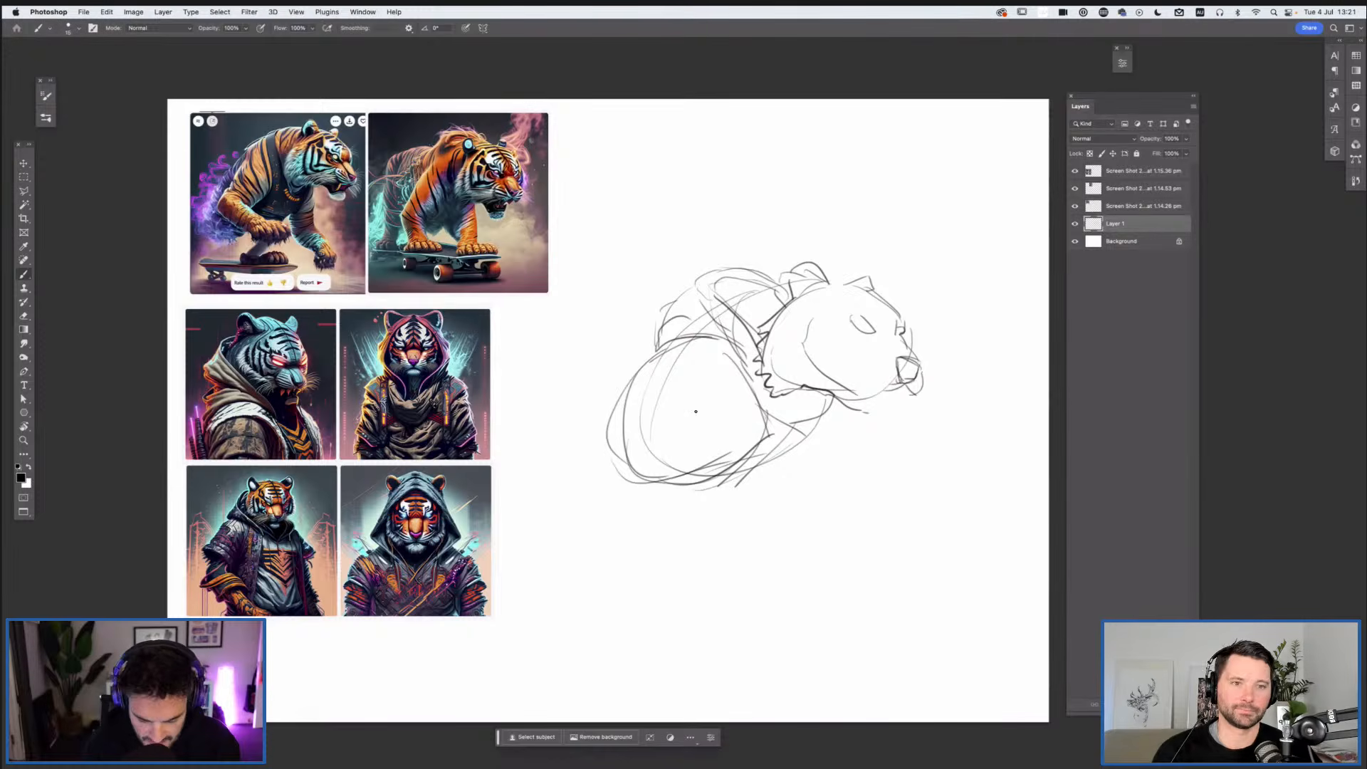
# Step: Sketch the near front leg from the shoulder curve down to a forward-reaching paw with toes below the chest
pyautogui.moveTo(692, 356)
pyautogui.mouseDown()
pyautogui.moveTo(648, 414)
pyautogui.moveTo(729, 456)
pyautogui.mouseUp()
pyautogui.moveTo(709, 394); pyautogui.dragTo(763, 471)
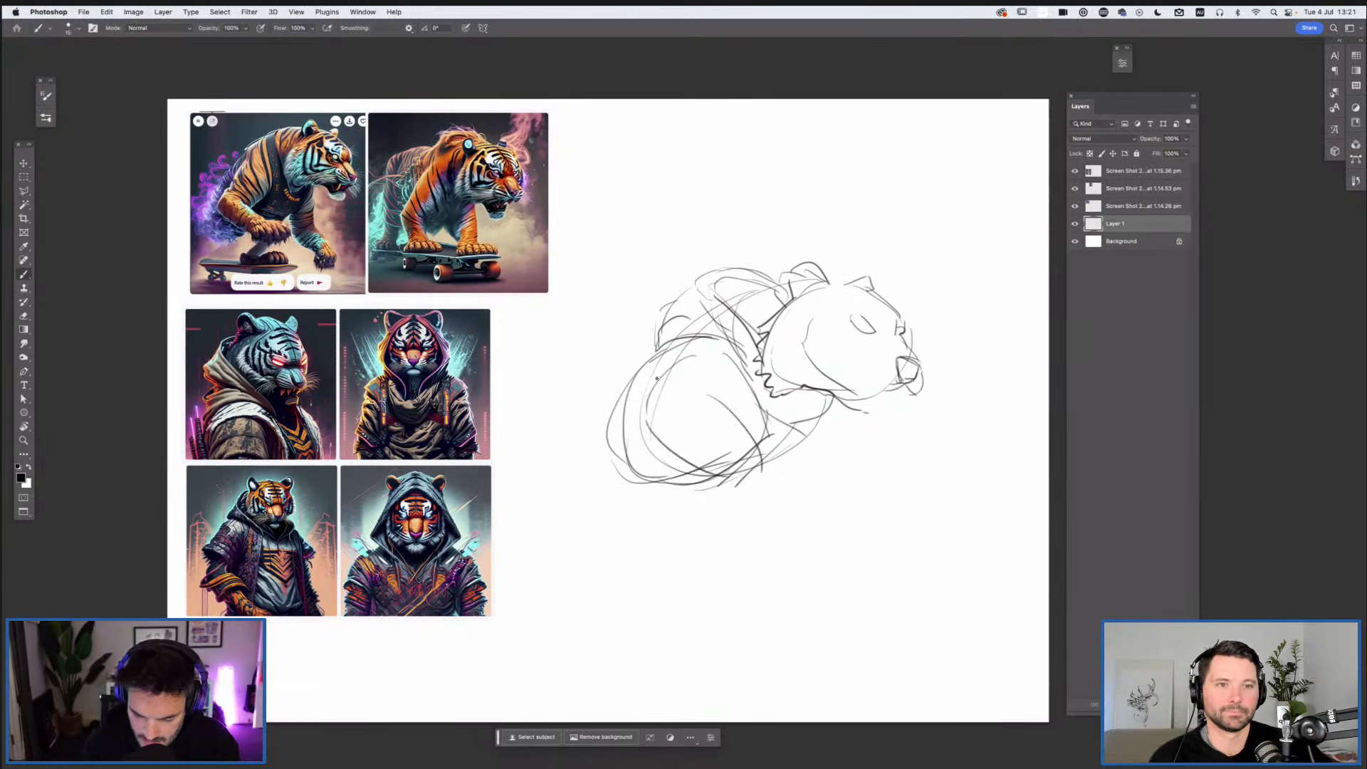
pyautogui.moveTo(634, 395)
pyautogui.mouseDown()
pyautogui.moveTo(680, 342)
pyautogui.moveTo(730, 367)
pyautogui.moveTo(705, 404)
pyautogui.mouseUp()
pyautogui.moveTo(711, 335)
pyautogui.mouseDown()
pyautogui.moveTo(727, 389)
pyautogui.moveTo(657, 408)
pyautogui.moveTo(723, 390)
pyautogui.mouseUp()
pyautogui.moveTo(648, 424); pyautogui.dragTo(704, 406)
pyautogui.moveTo(712, 397); pyautogui.dragTo(787, 477)
pyautogui.moveTo(700, 476)
pyautogui.mouseDown()
pyautogui.moveTo(734, 461)
pyautogui.moveTo(819, 470)
pyautogui.moveTo(802, 456)
pyautogui.mouseUp()
pyautogui.moveTo(801, 456)
pyautogui.mouseDown()
pyautogui.moveTo(797, 496)
pyautogui.moveTo(814, 467)
pyautogui.moveTo(818, 494)
pyautogui.moveTo(766, 504)
pyautogui.mouseUp()
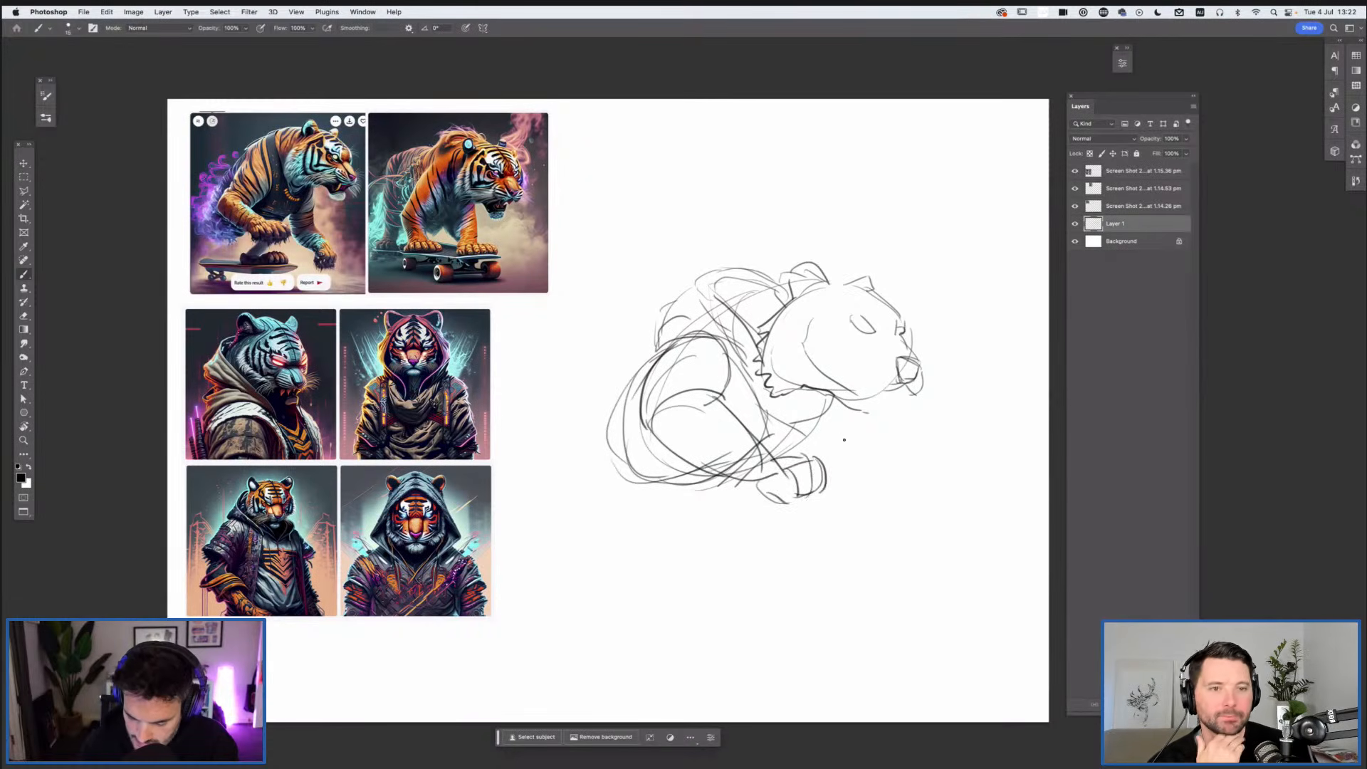
# Step: Strengthen the chest line below the jaw and begin a second, lower leg with a paw beneath the body
pyautogui.moveTo(830, 395); pyautogui.dragTo(759, 453)
pyautogui.moveTo(652, 530)
pyautogui.mouseDown()
pyautogui.moveTo(708, 522)
pyautogui.moveTo(716, 545)
pyautogui.moveTo(699, 545)
pyautogui.mouseUp()
pyautogui.moveTo(716, 526); pyautogui.dragTo(719, 545)
pyautogui.moveTo(661, 486)
pyautogui.mouseDown()
pyautogui.moveTo(629, 526)
pyautogui.moveTo(652, 541)
pyautogui.mouseUp()
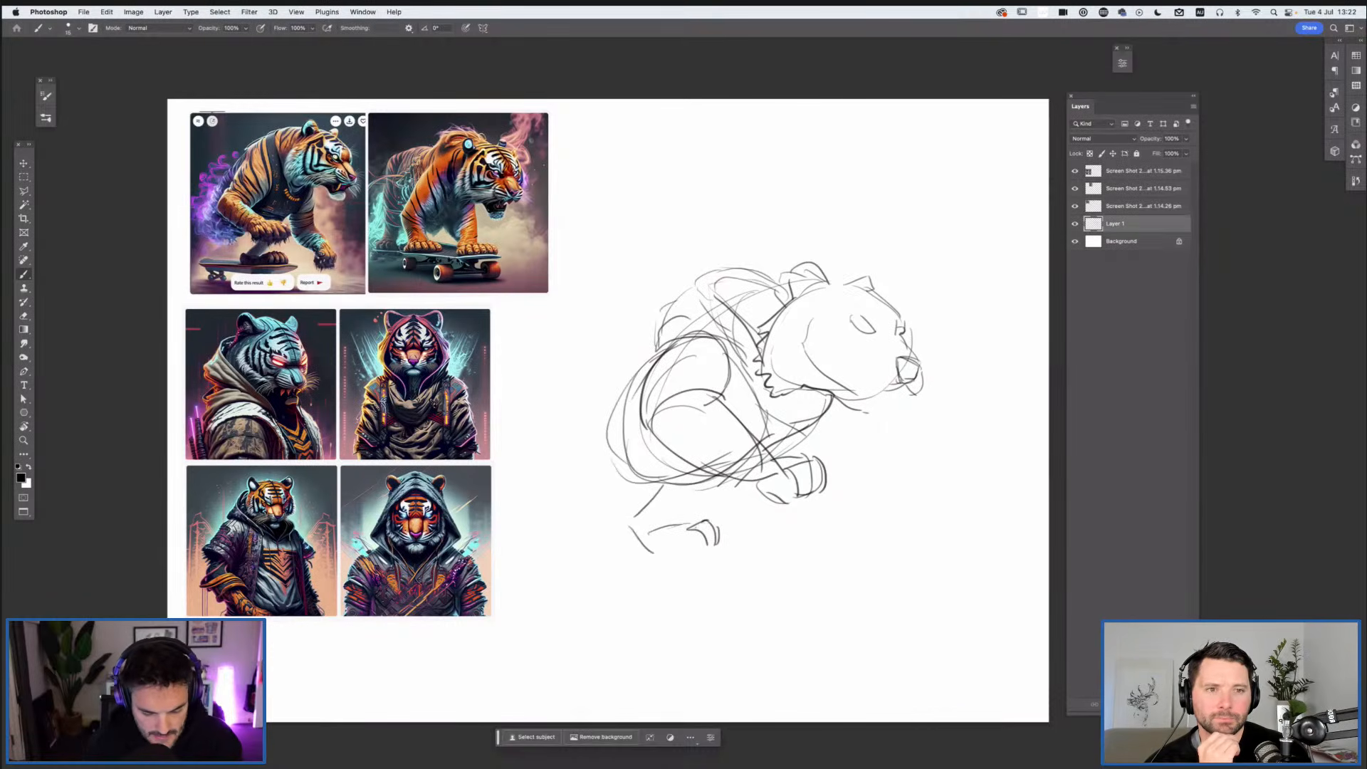
# Step: Move Layer 1 above the reference screenshots and try a white circle around the crouching tiger's front paw, undoing the mark
pyautogui.press('x')
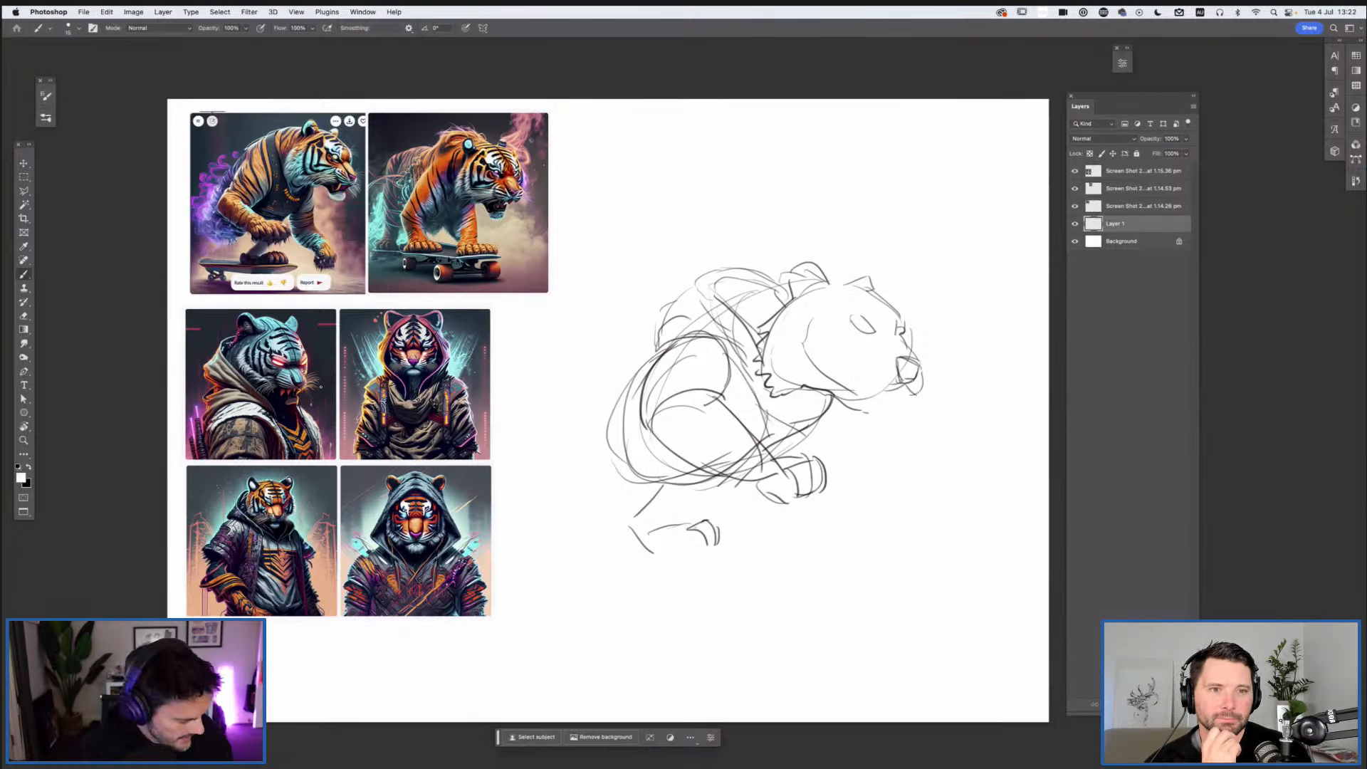
pyautogui.moveTo(1128, 229); pyautogui.dragTo(1130, 170)
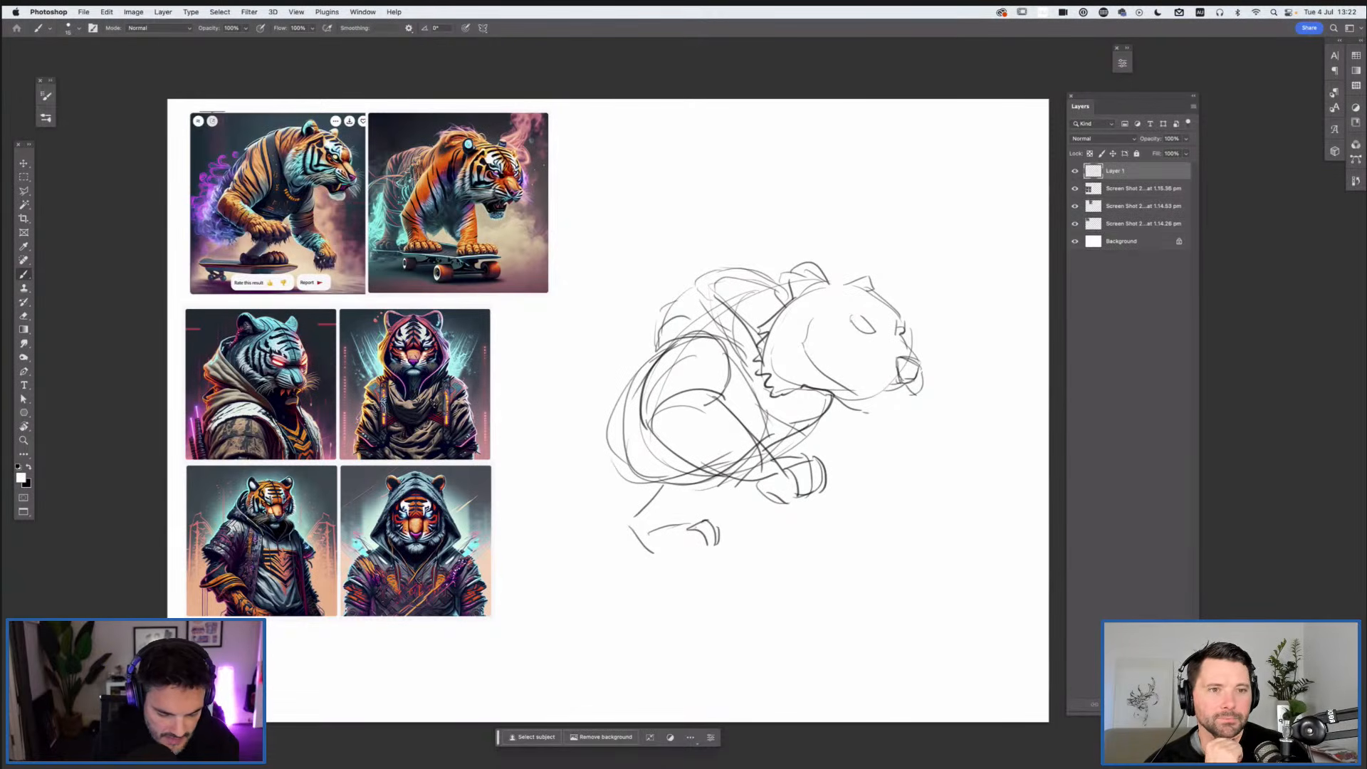
pyautogui.moveTo(283, 222); pyautogui.dragTo(298, 235)
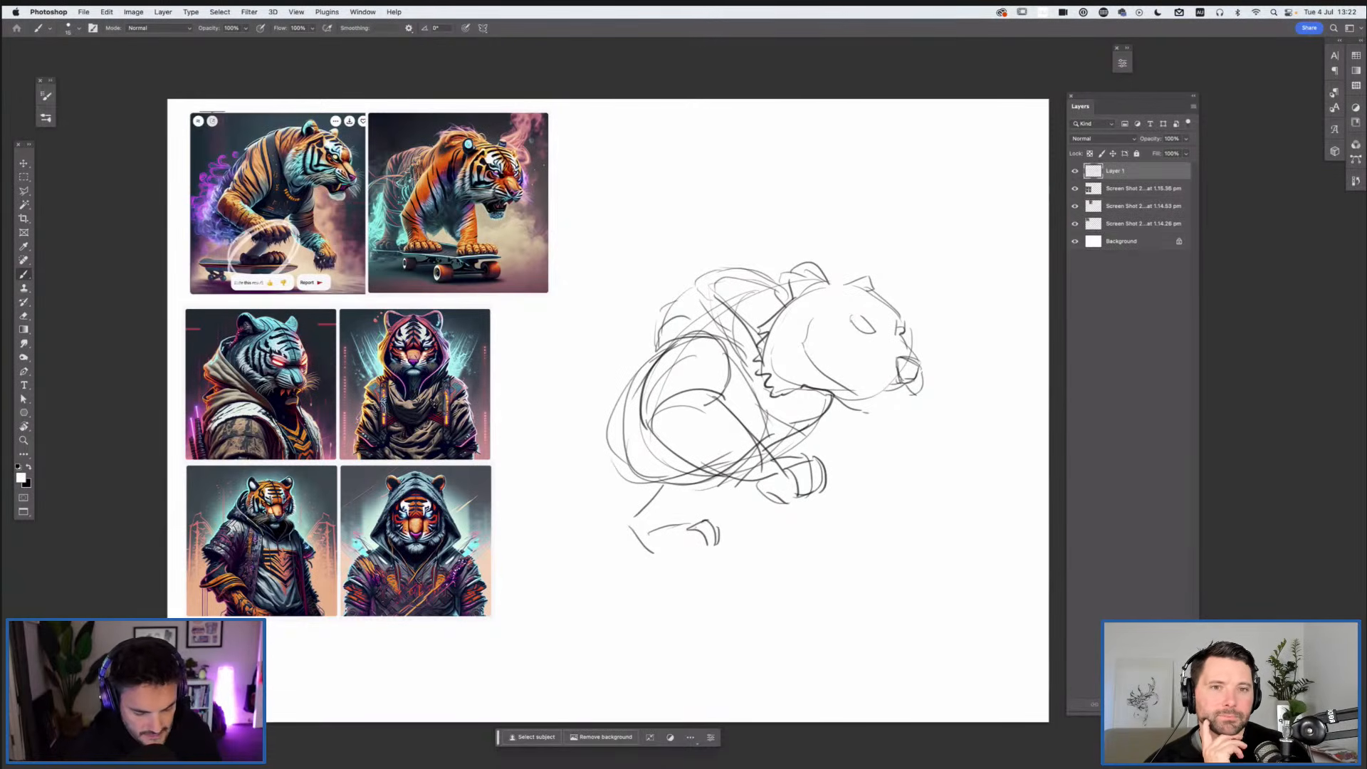
pyautogui.press('super+z')
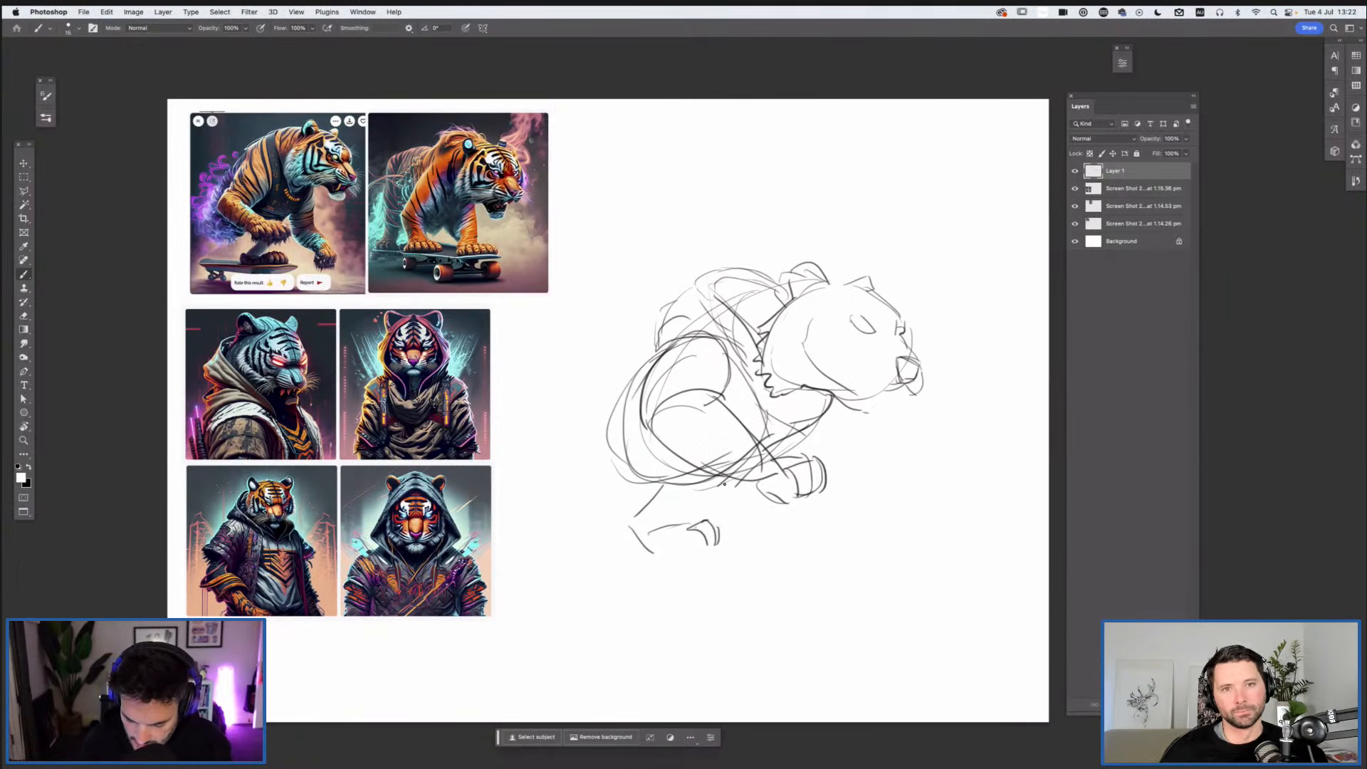
pyautogui.press('x')
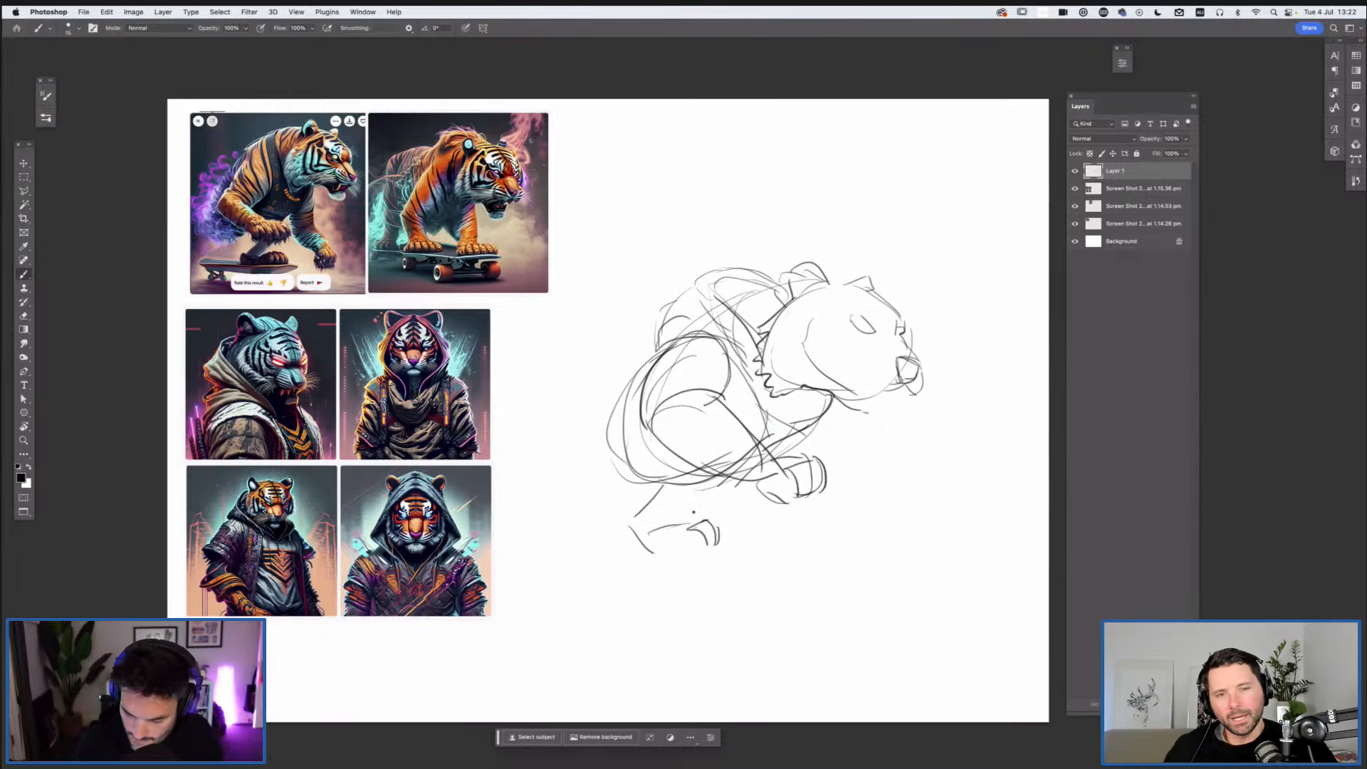
# Step: Finish the lower leg and the underside of its paw, and extend the rump and belly lines back toward the hind leg
pyautogui.moveTo(726, 480)
pyautogui.mouseDown()
pyautogui.moveTo(666, 529)
pyautogui.moveTo(716, 545)
pyautogui.mouseUp()
pyautogui.moveTo(673, 467); pyautogui.dragTo(604, 475)
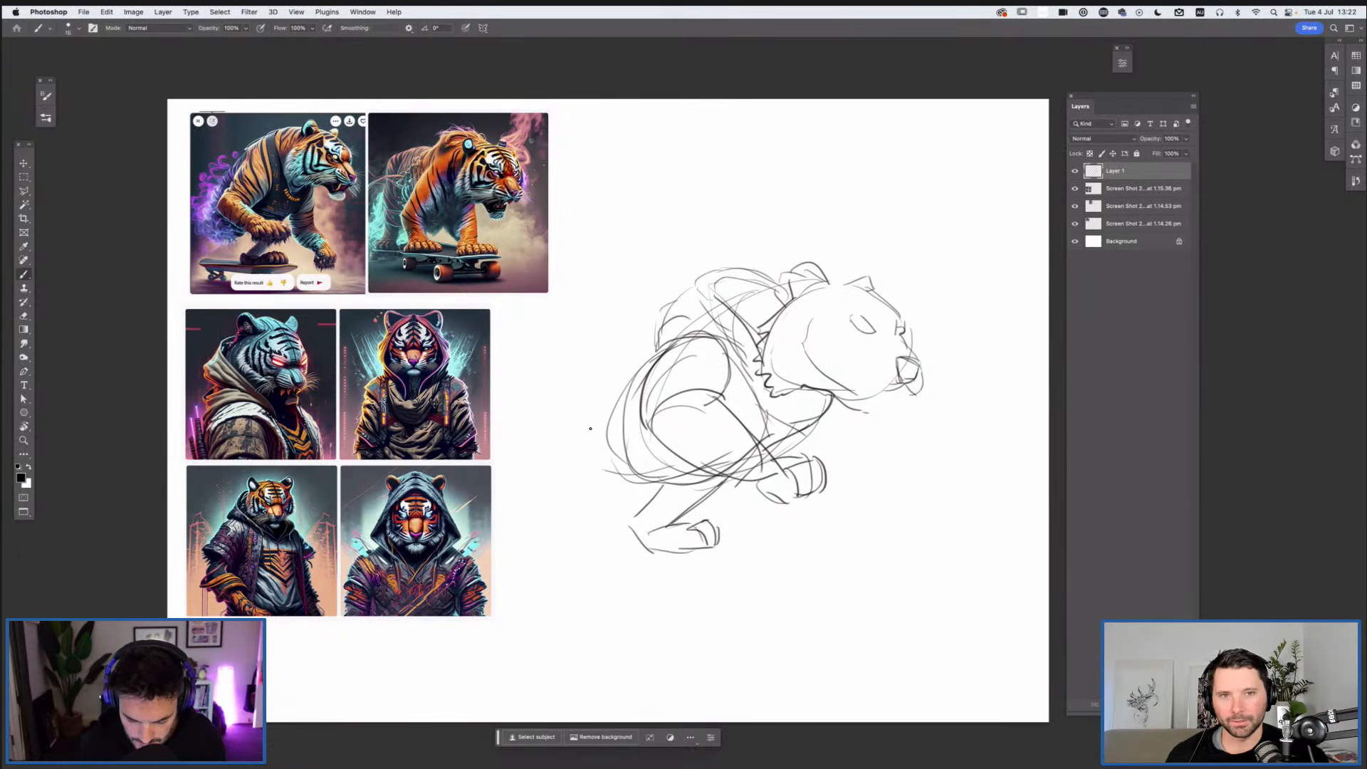
pyautogui.moveTo(619, 393); pyautogui.dragTo(590, 472)
pyautogui.moveTo(606, 423); pyautogui.dragTo(574, 449)
pyautogui.moveTo(690, 465); pyautogui.dragTo(582, 470)
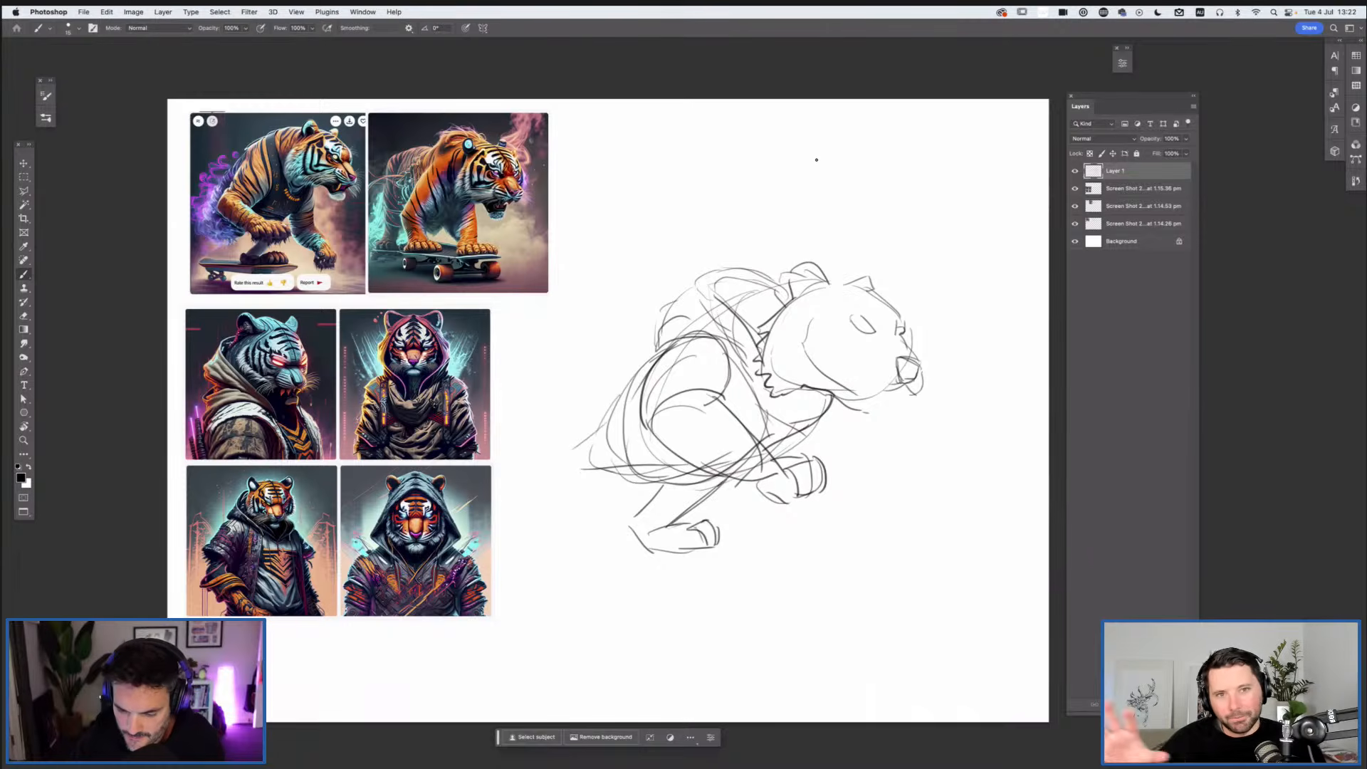
# Step: Above the tiger, sketch a thumbnail stick figure on a skateboard with a trailing leg and speed lines, and ring it with an oval
pyautogui.moveTo(831, 129); pyautogui.dragTo(795, 171)
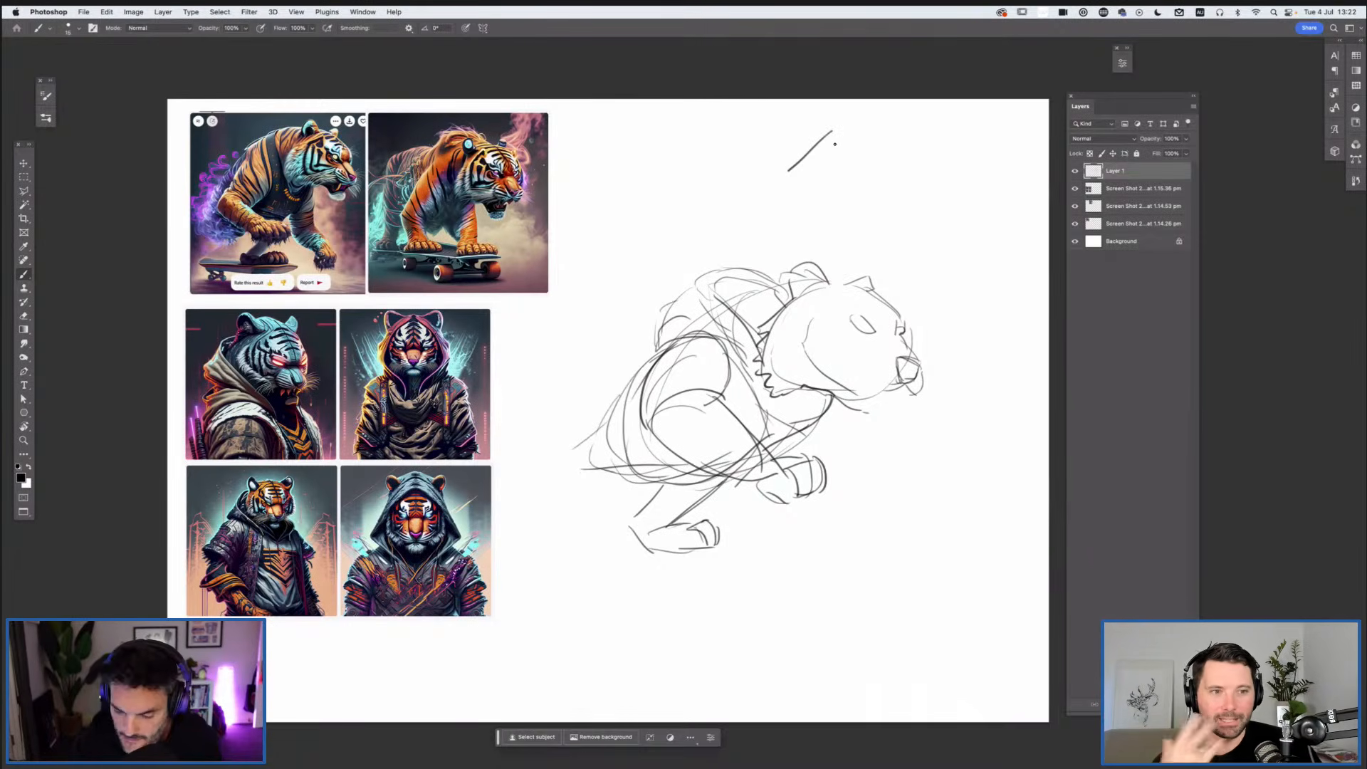
pyautogui.press('super+z')
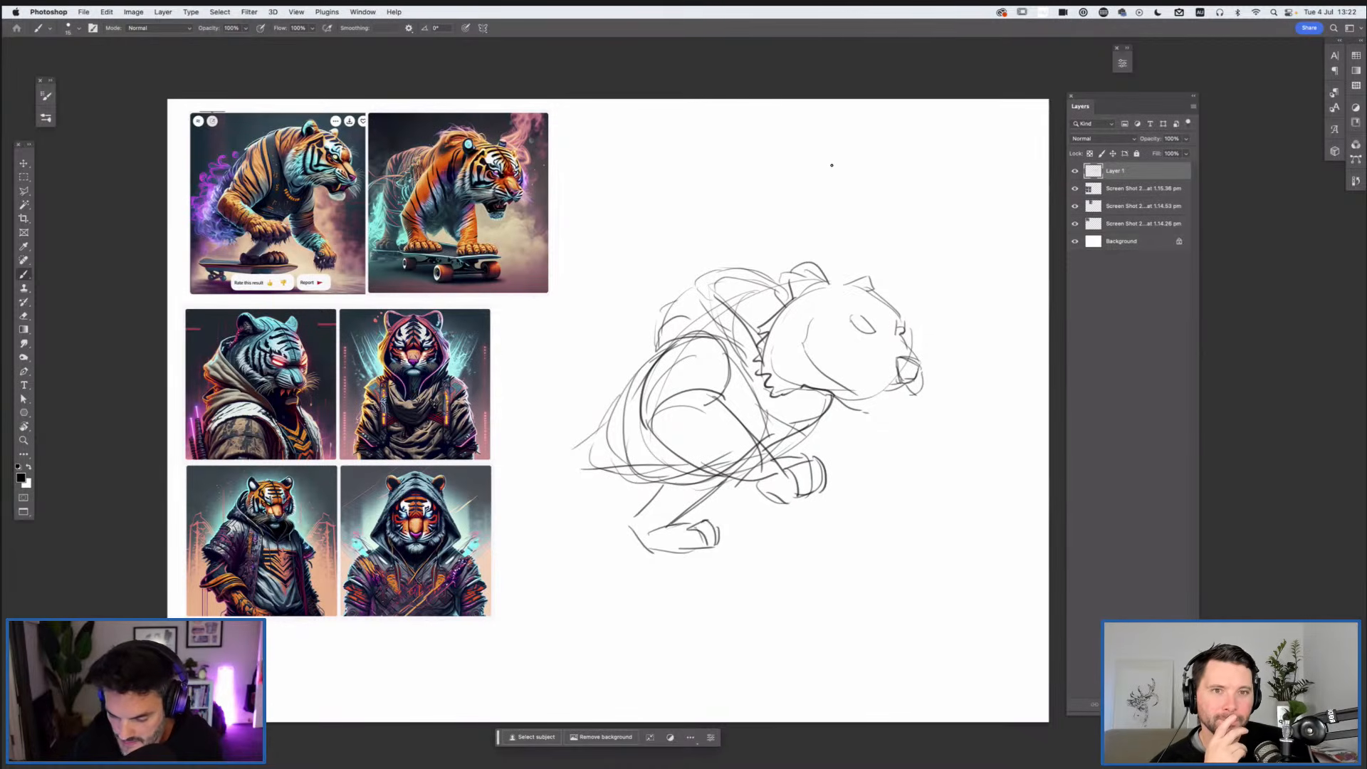
pyautogui.moveTo(868, 132)
pyautogui.mouseDown()
pyautogui.moveTo(828, 193)
pyautogui.moveTo(841, 191)
pyautogui.moveTo(756, 187)
pyautogui.moveTo(849, 202)
pyautogui.moveTo(813, 200)
pyautogui.mouseUp()
pyautogui.moveTo(848, 199); pyautogui.dragTo(850, 204)
pyautogui.moveTo(854, 140); pyautogui.dragTo(907, 146)
pyautogui.moveTo(794, 144)
pyautogui.mouseDown()
pyautogui.moveTo(873, 123)
pyautogui.moveTo(678, 168)
pyautogui.mouseUp()
pyautogui.moveTo(737, 179); pyautogui.dragTo(677, 187)
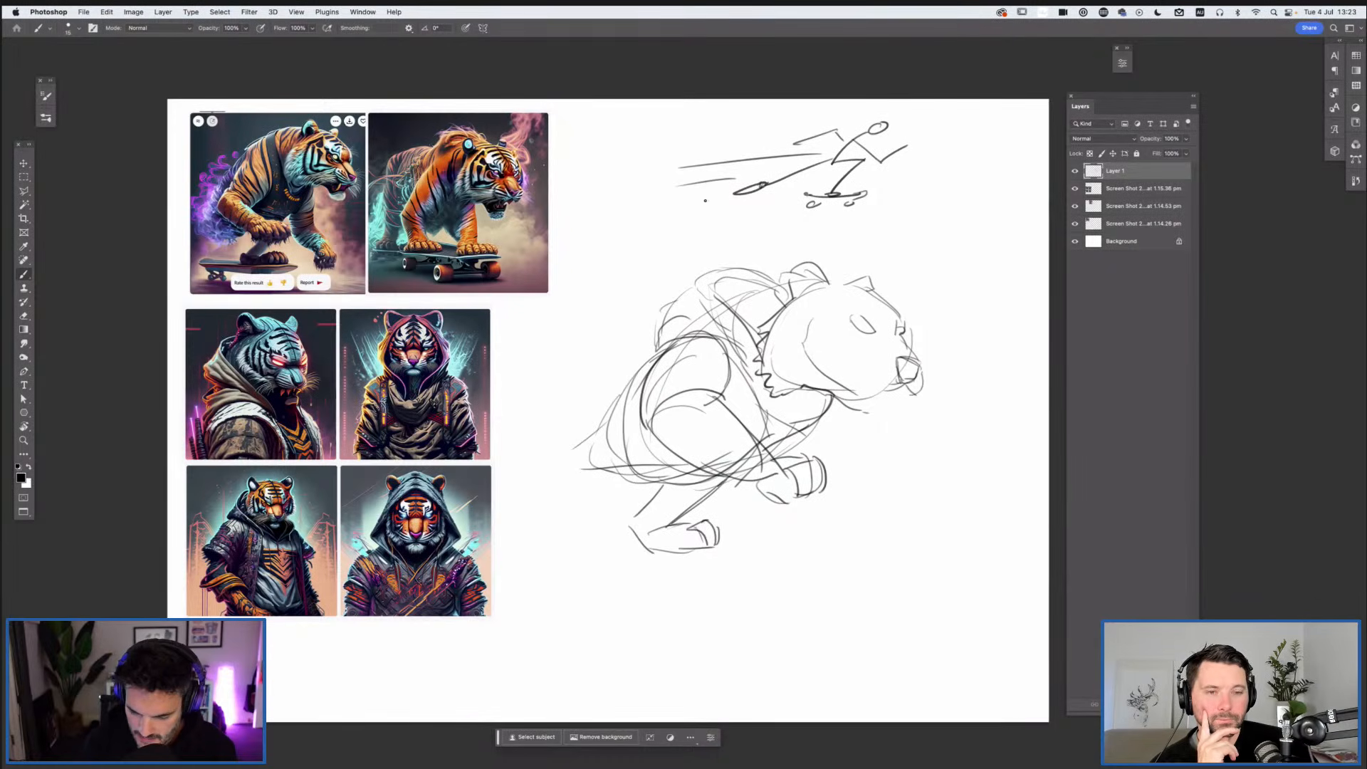
pyautogui.moveTo(705, 200); pyautogui.dragTo(854, 103)
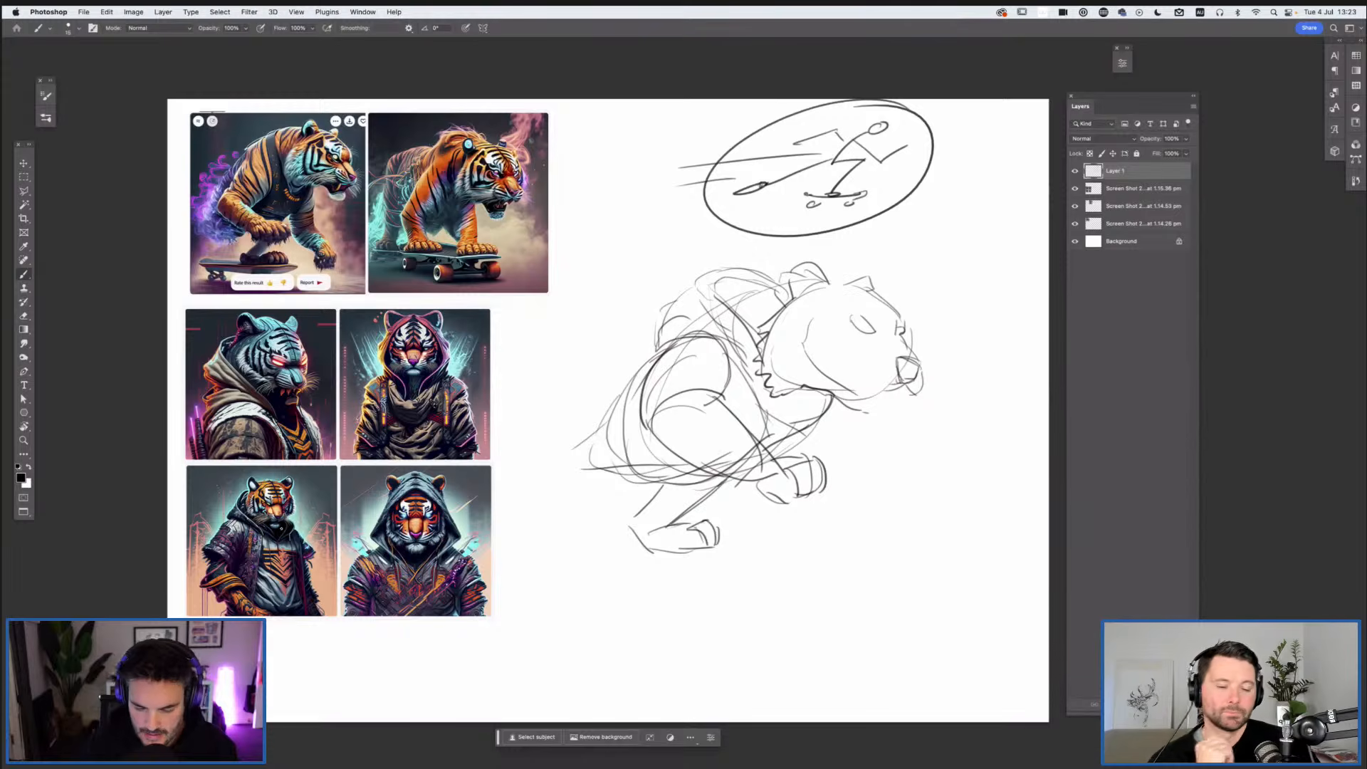
# Step: Mark the second skateboarding tiger's head with direction lines and a circle, and undo those marks
pyautogui.moveTo(618, 128); pyautogui.dragTo(521, 162)
pyautogui.moveTo(562, 161)
pyautogui.mouseDown()
pyautogui.moveTo(513, 169)
pyautogui.moveTo(463, 217)
pyautogui.mouseUp()
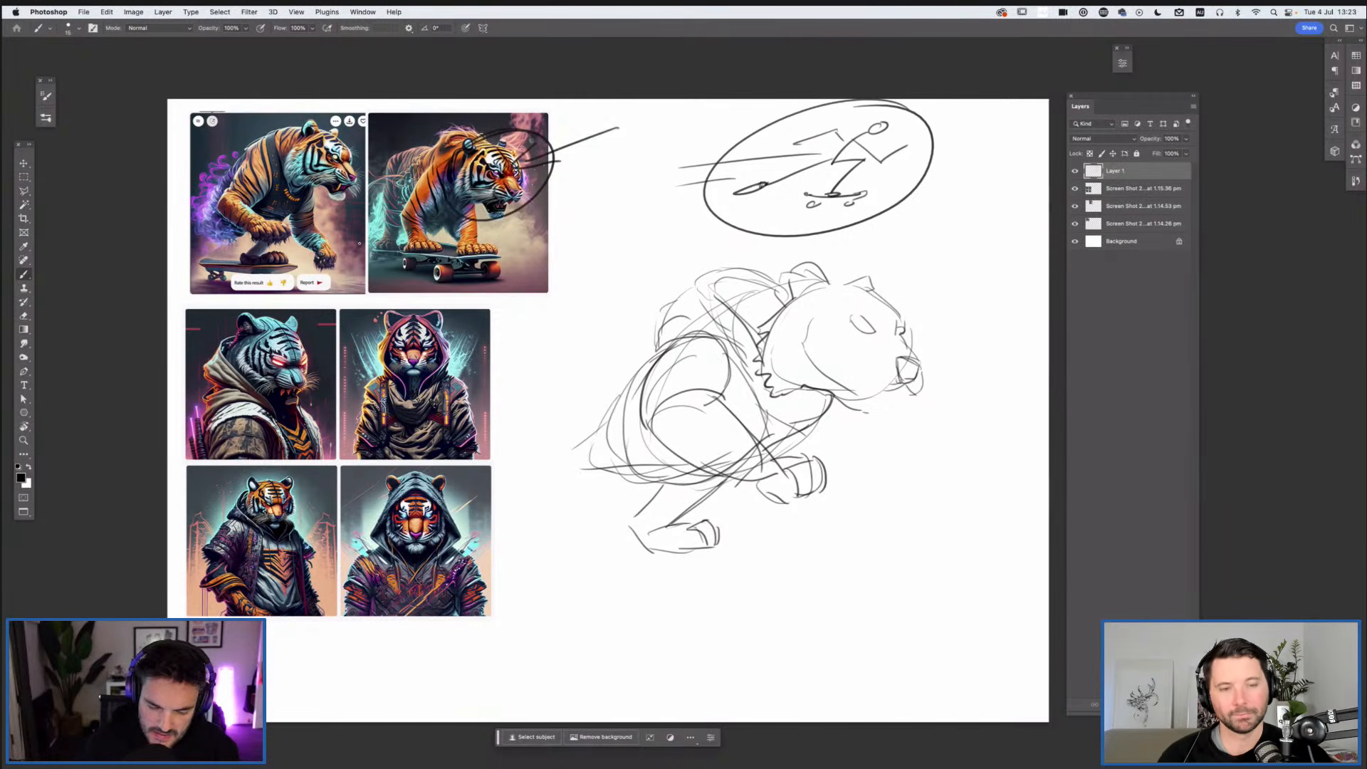
pyautogui.press('super+z')
pyautogui.press('super+z')
pyautogui.press('super+z')
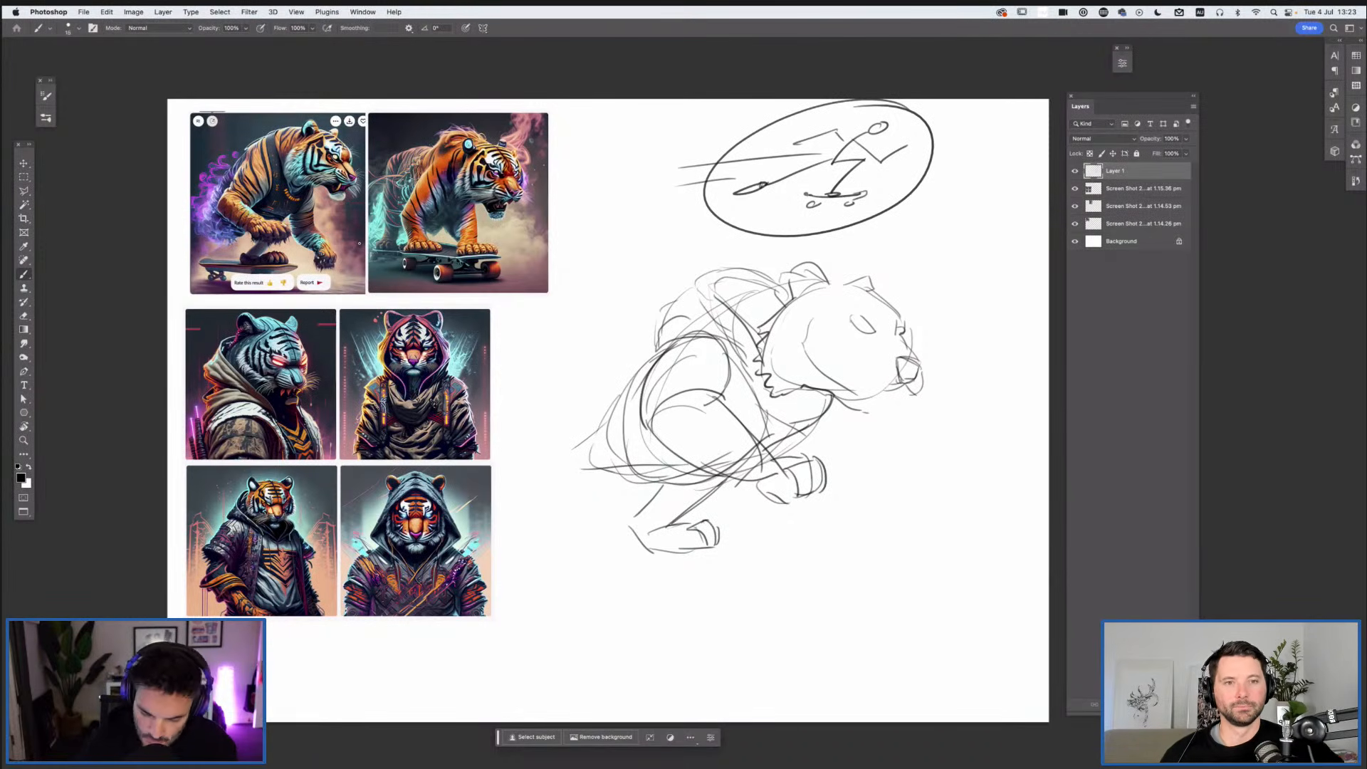
# Step: Sketch the hind leg stretched out behind, a curling tail, and a ground line with a curved stroke around the lower paw
pyautogui.moveTo(631, 483); pyautogui.dragTo(581, 473)
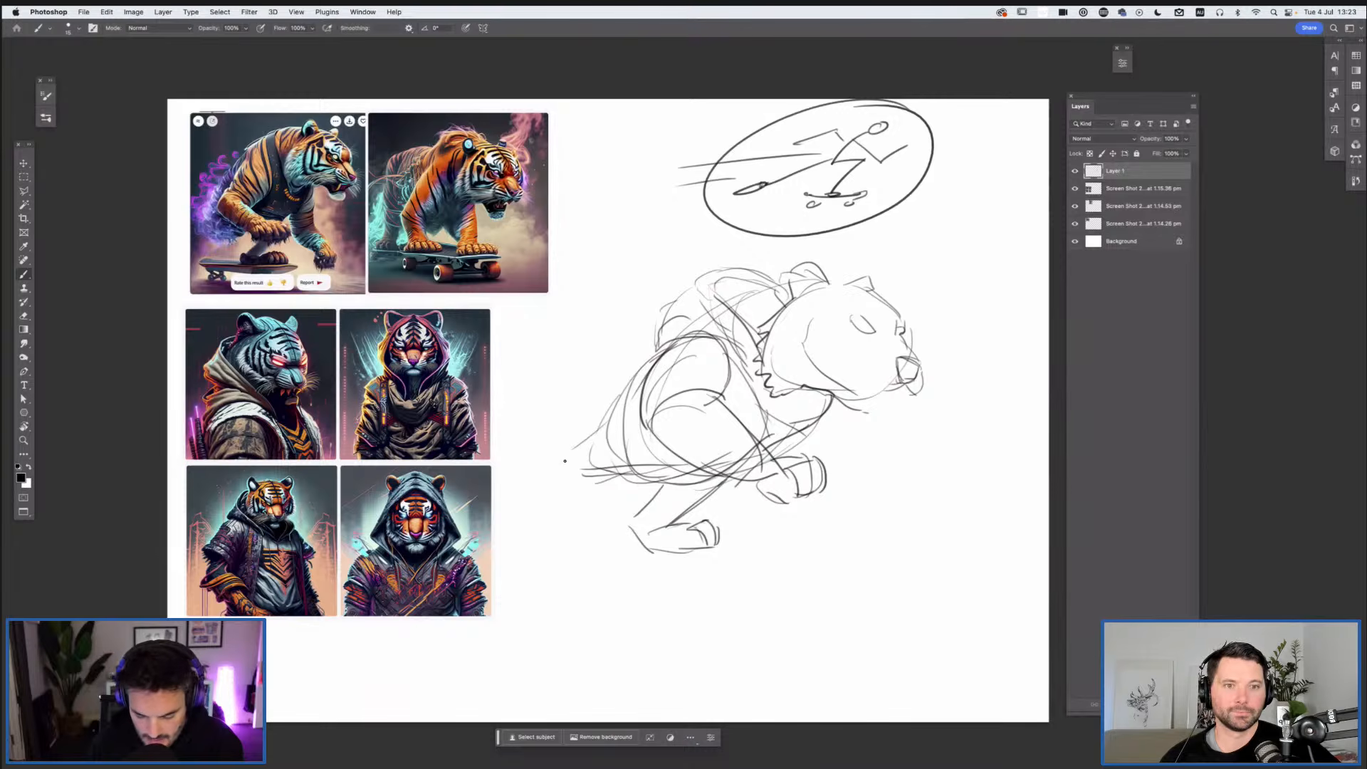
pyautogui.moveTo(580, 469)
pyautogui.mouseDown()
pyautogui.moveTo(545, 482)
pyautogui.moveTo(577, 470)
pyautogui.moveTo(555, 476)
pyautogui.moveTo(578, 446)
pyautogui.moveTo(563, 443)
pyautogui.moveTo(526, 478)
pyautogui.moveTo(550, 479)
pyautogui.moveTo(509, 485)
pyautogui.moveTo(619, 451)
pyautogui.moveTo(677, 452)
pyautogui.moveTo(573, 478)
pyautogui.mouseUp()
pyautogui.moveTo(507, 350)
pyautogui.mouseDown()
pyautogui.moveTo(617, 402)
pyautogui.moveTo(497, 355)
pyautogui.mouseUp()
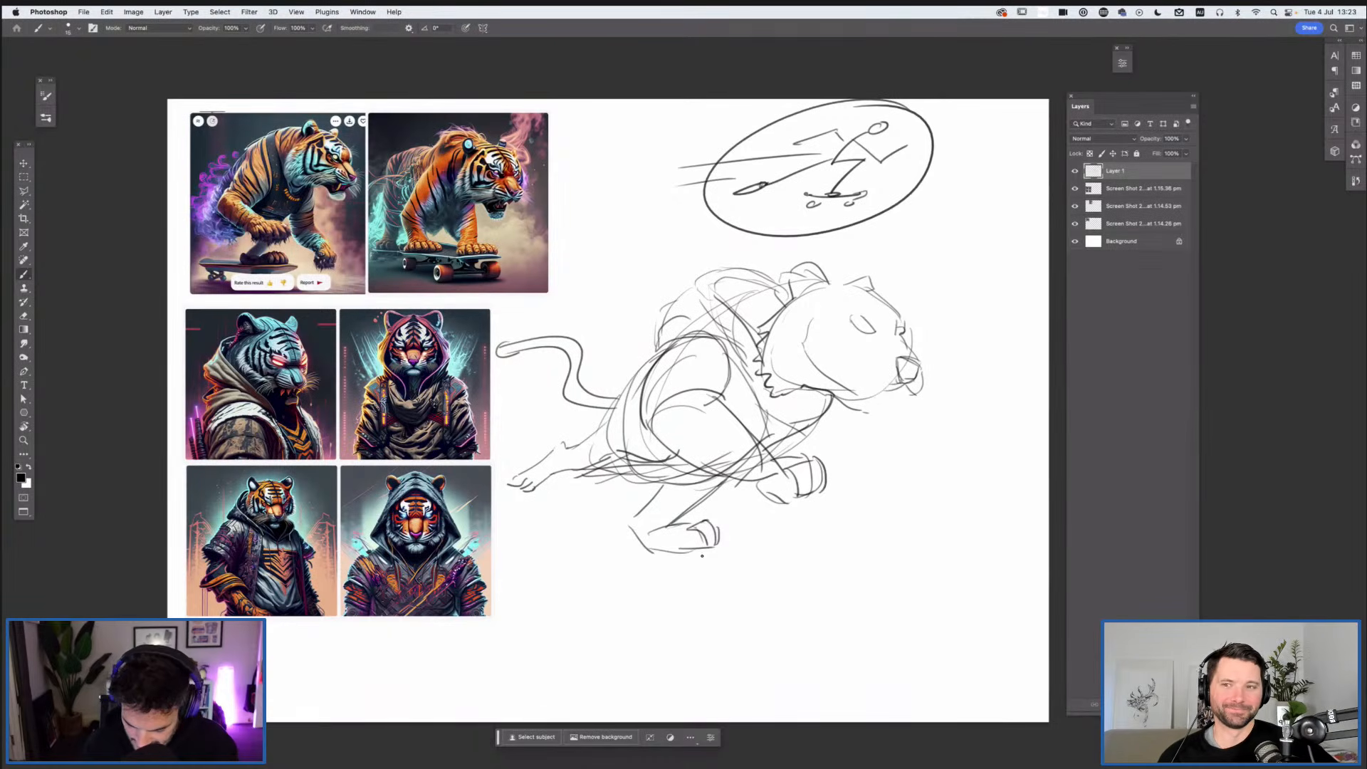
pyautogui.moveTo(628, 549)
pyautogui.mouseDown()
pyautogui.moveTo(685, 551)
pyautogui.moveTo(742, 524)
pyautogui.moveTo(776, 557)
pyautogui.moveTo(798, 527)
pyautogui.moveTo(770, 570)
pyautogui.mouseUp()
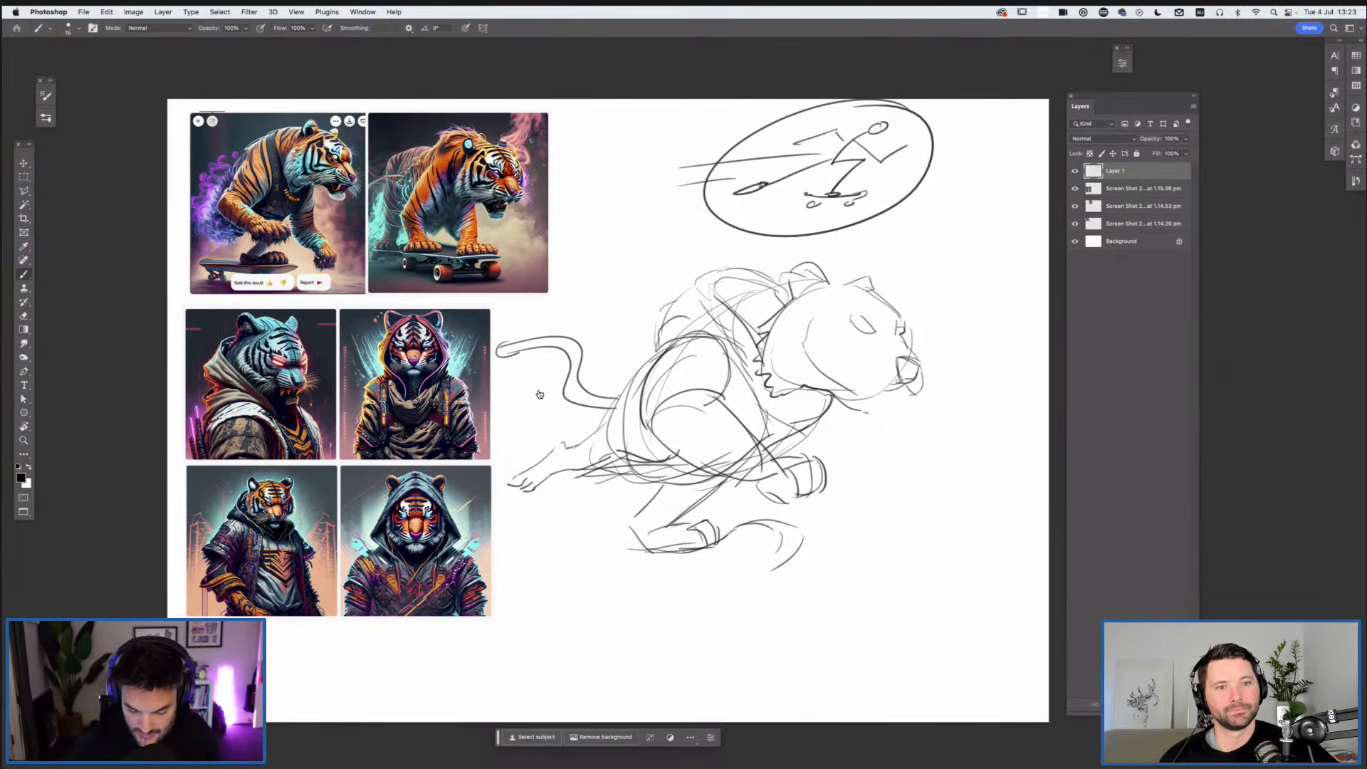
# Step: Switch to Firefox and search Google Images for "tiger jumping" in a new tab
pyautogui.press('super+Tab')
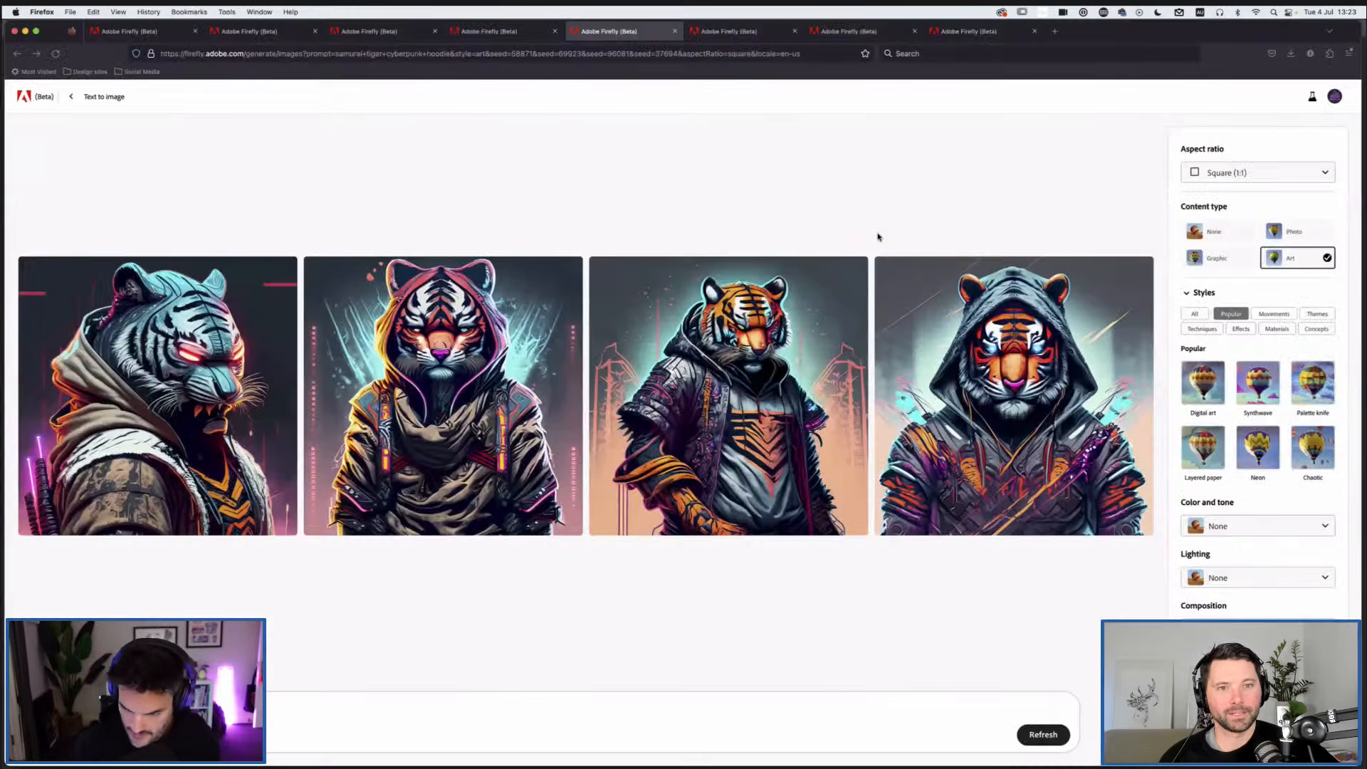
pyautogui.press('super+t')
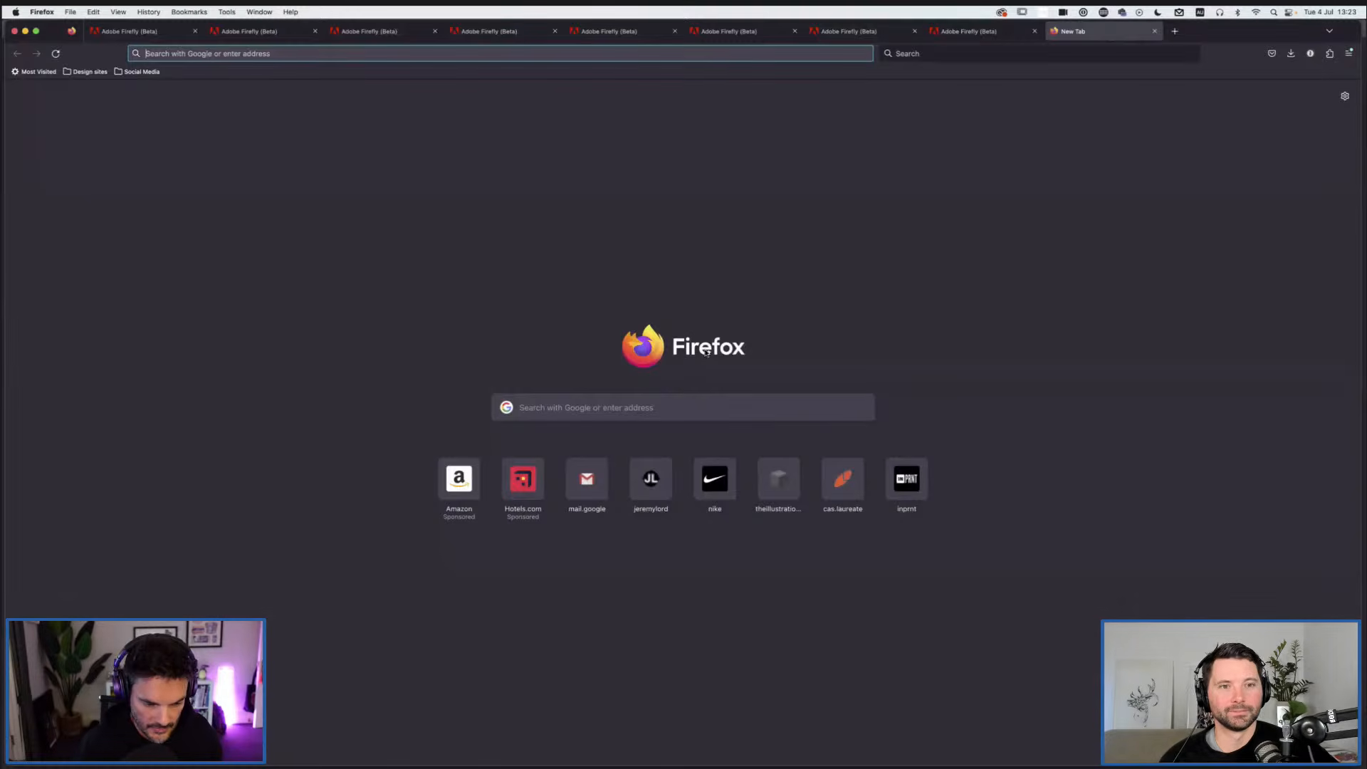
pyautogui.click(566, 410)
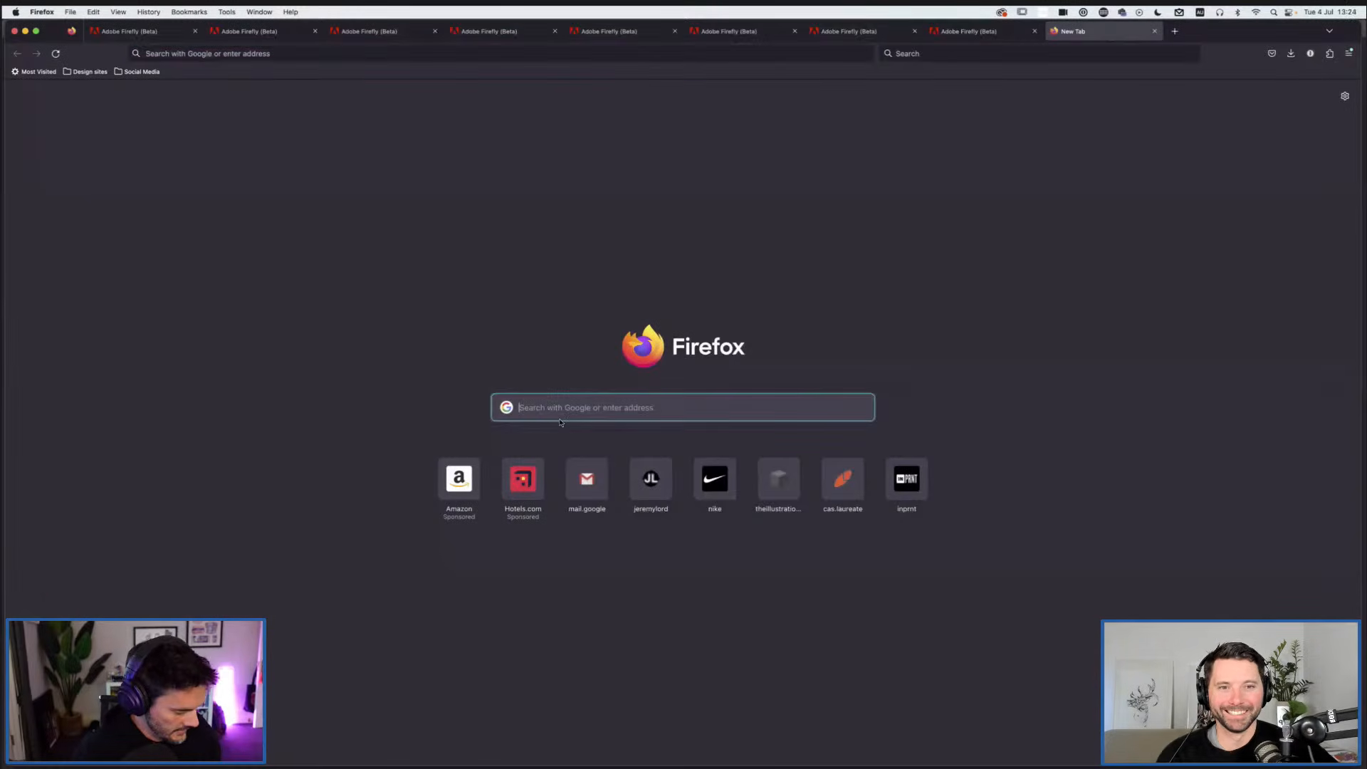
pyautogui.write('tiger')
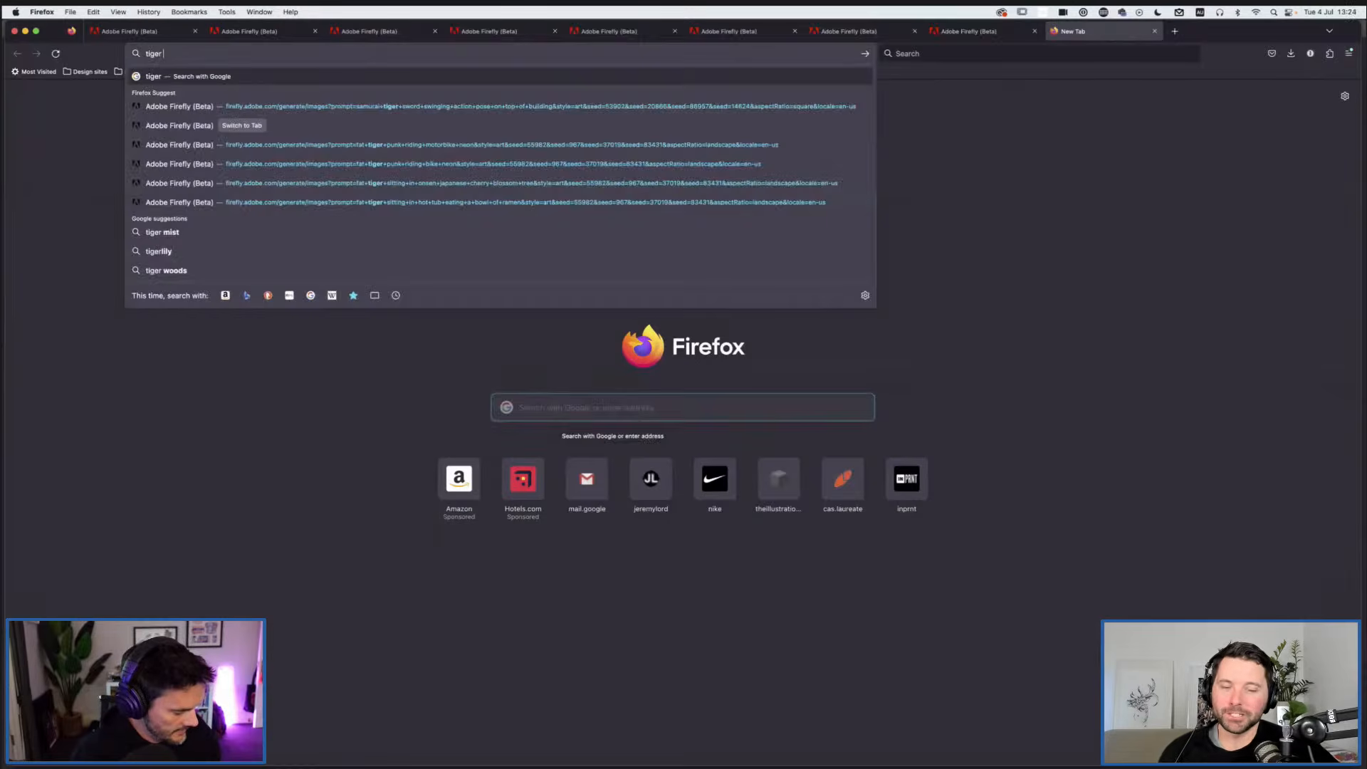
pyautogui.write(' jumping')
pyautogui.press('Return')
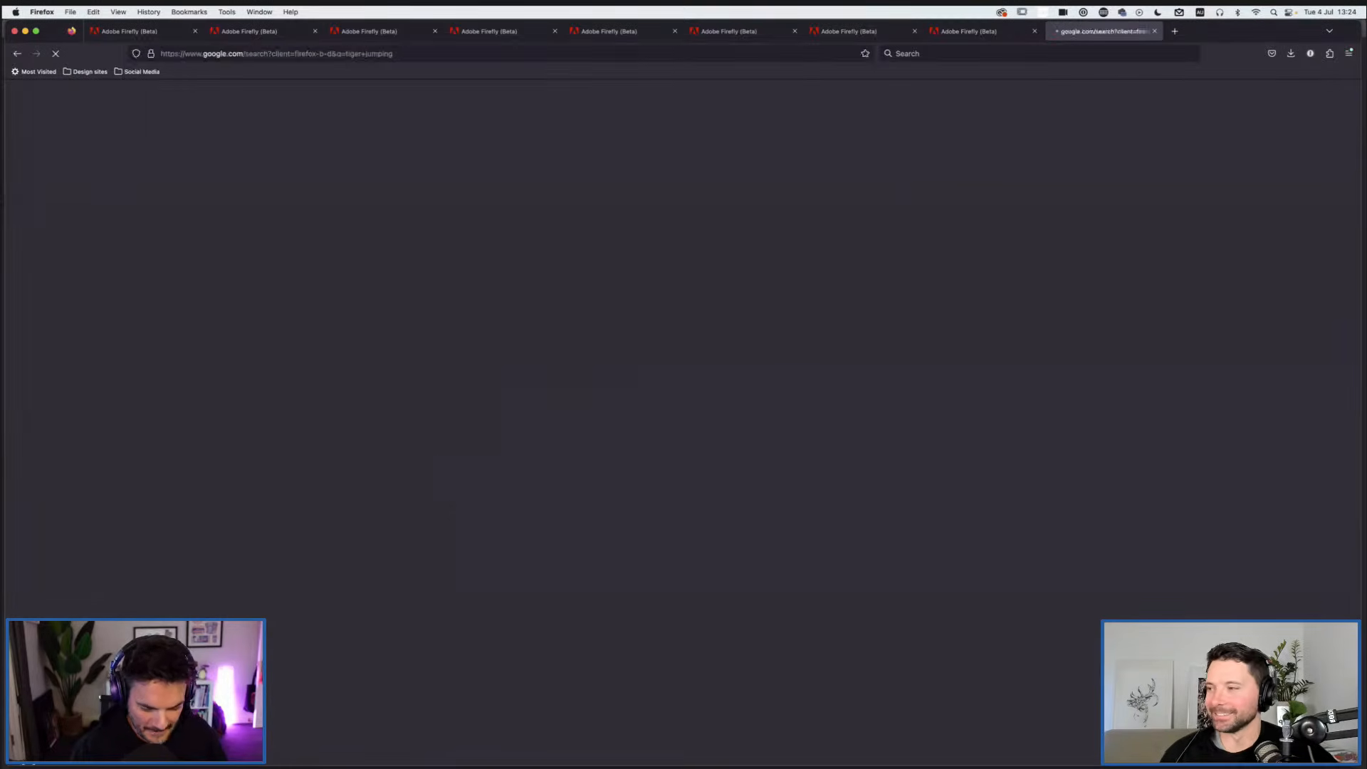
pyautogui.click(138, 136)
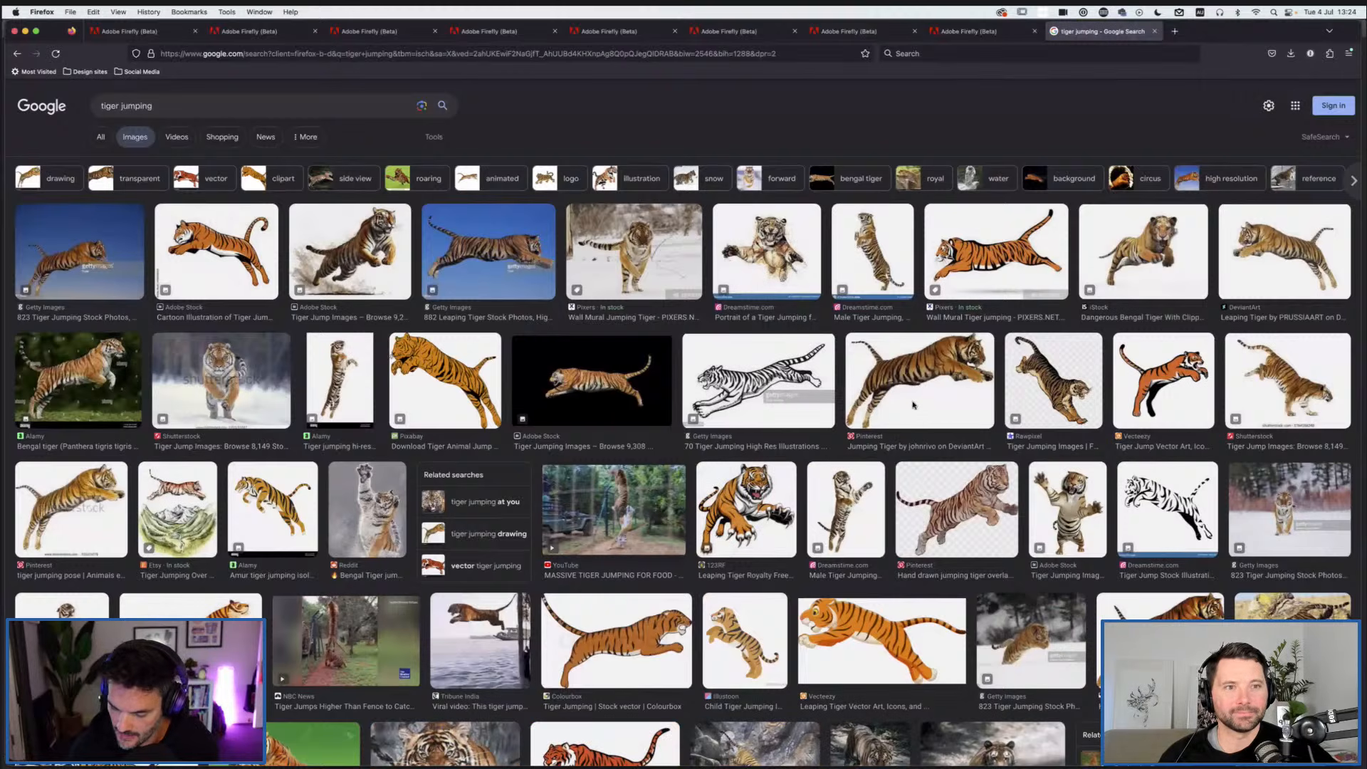
# Step: Preview the leaping tiger photos and capture a screenshot of the Adobe Stock tiger jumping image
pyautogui.click(1145, 274)
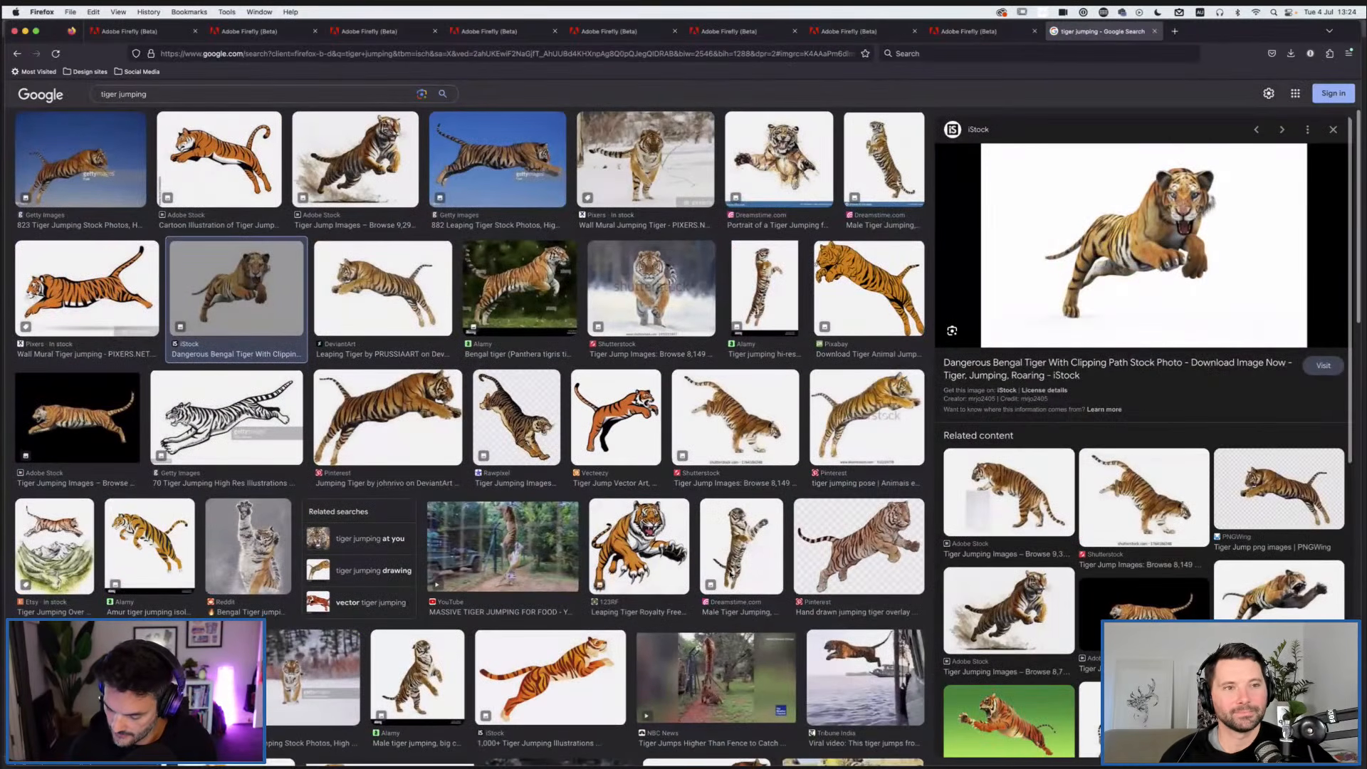
pyautogui.click(1023, 628)
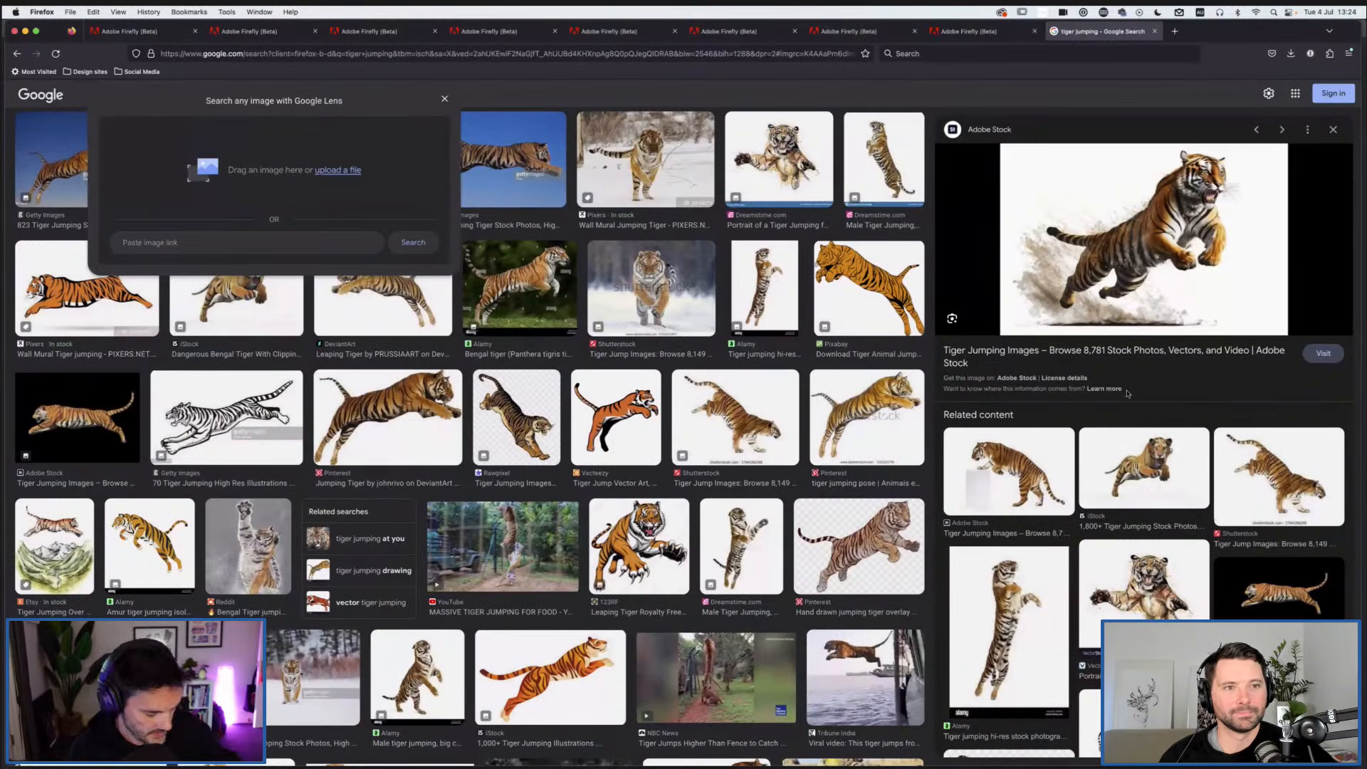
pyautogui.press('super+shift+4')
pyautogui.moveTo(1001, 143); pyautogui.dragTo(1255, 334)
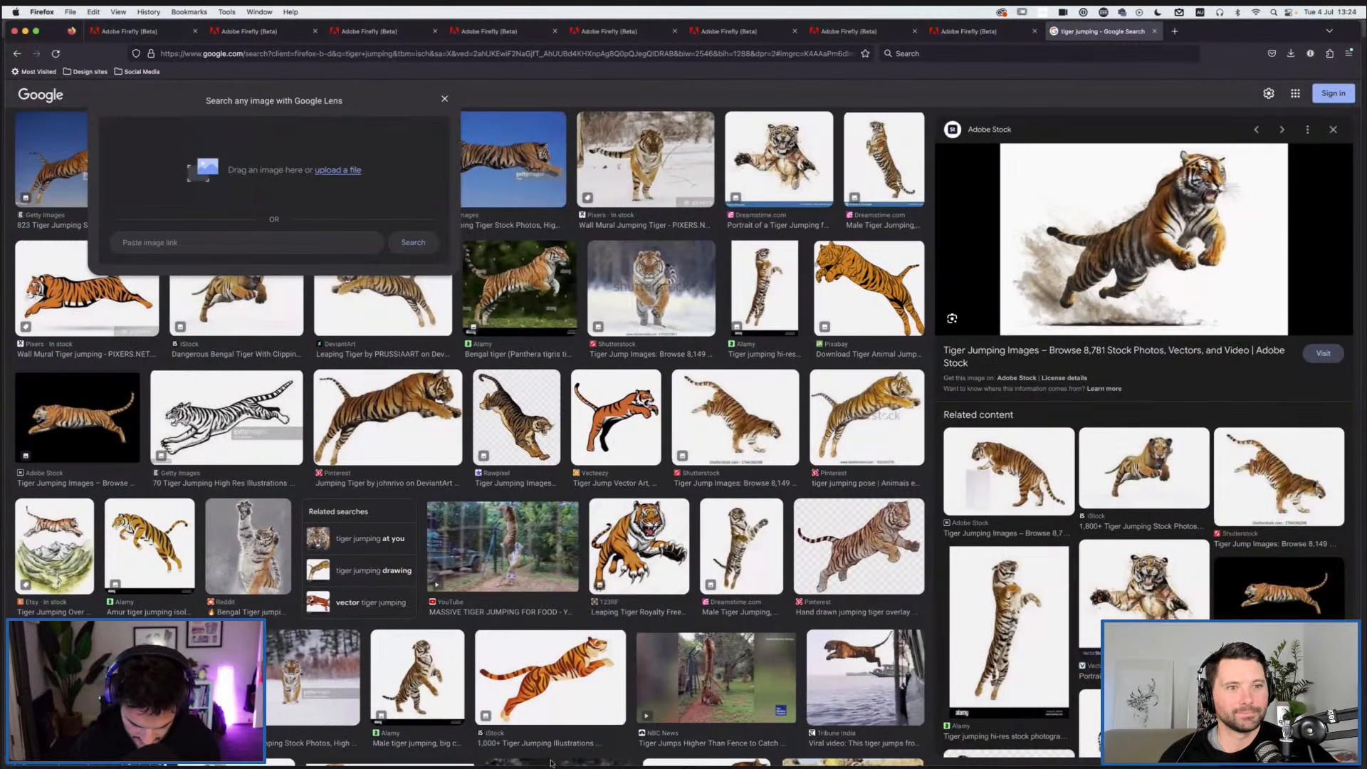
# Step: Place the jumping tiger screenshot in the Photoshop canvas over the lower two hooded tigers, and reselect Layer 1 with the Brush
pyautogui.click(456, 757)
pyautogui.moveTo(1232, 701); pyautogui.dragTo(534, 575)
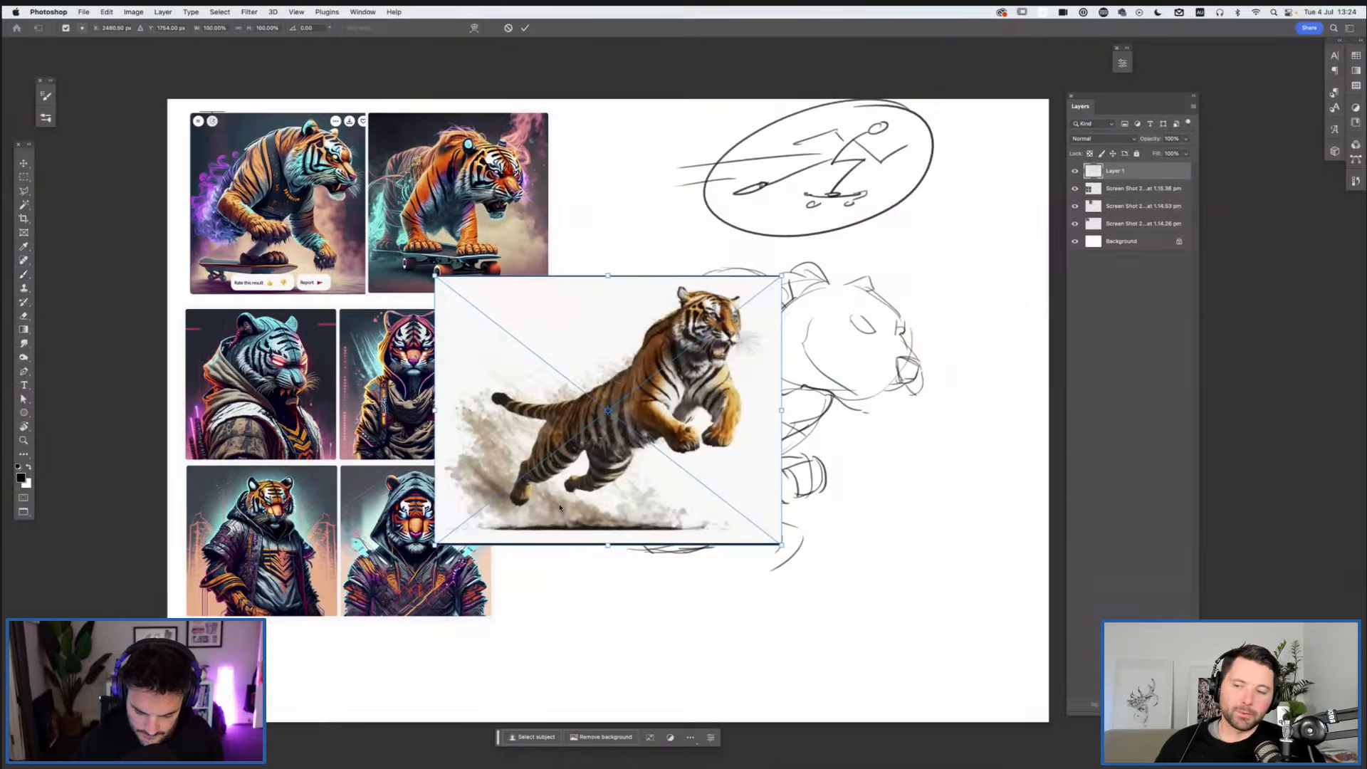
pyautogui.moveTo(702, 427); pyautogui.dragTo(423, 604)
pyautogui.press('Return')
pyautogui.press('b')
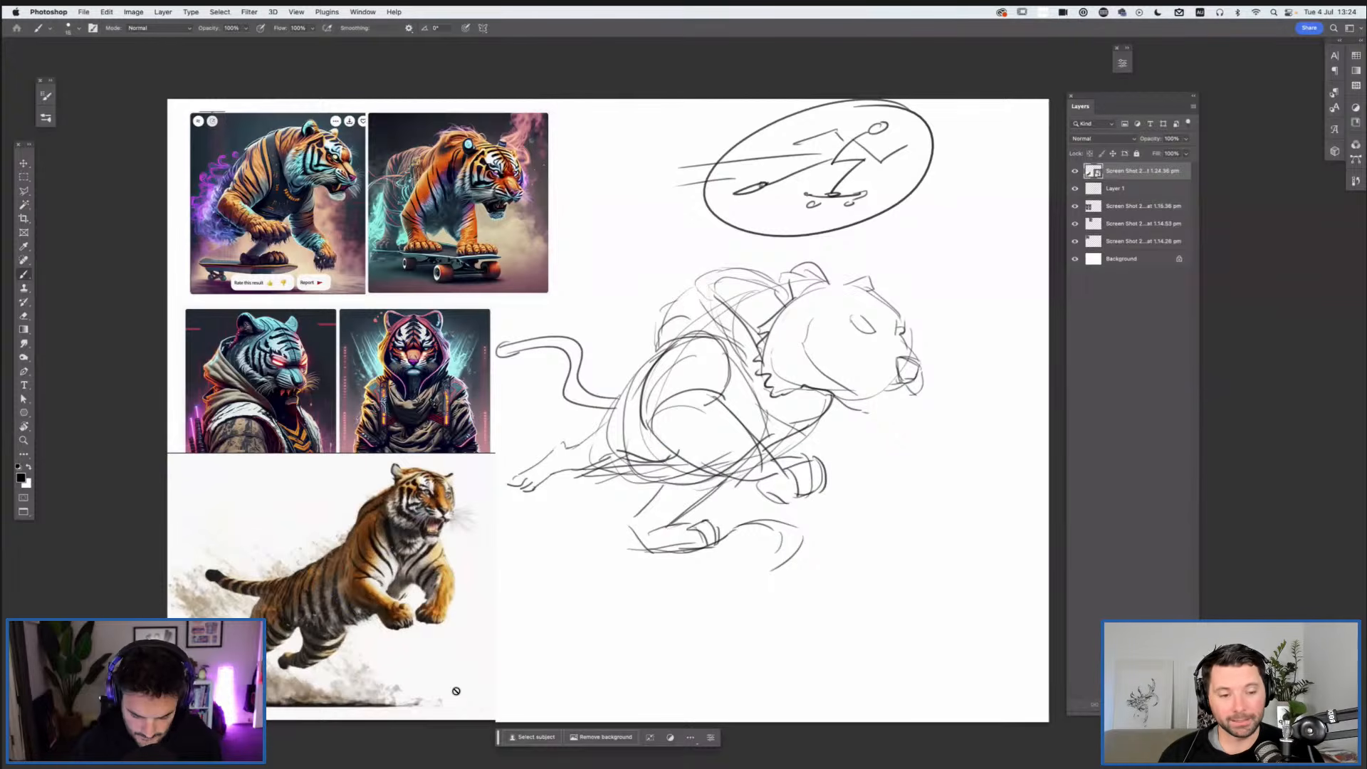
pyautogui.click(1132, 191)
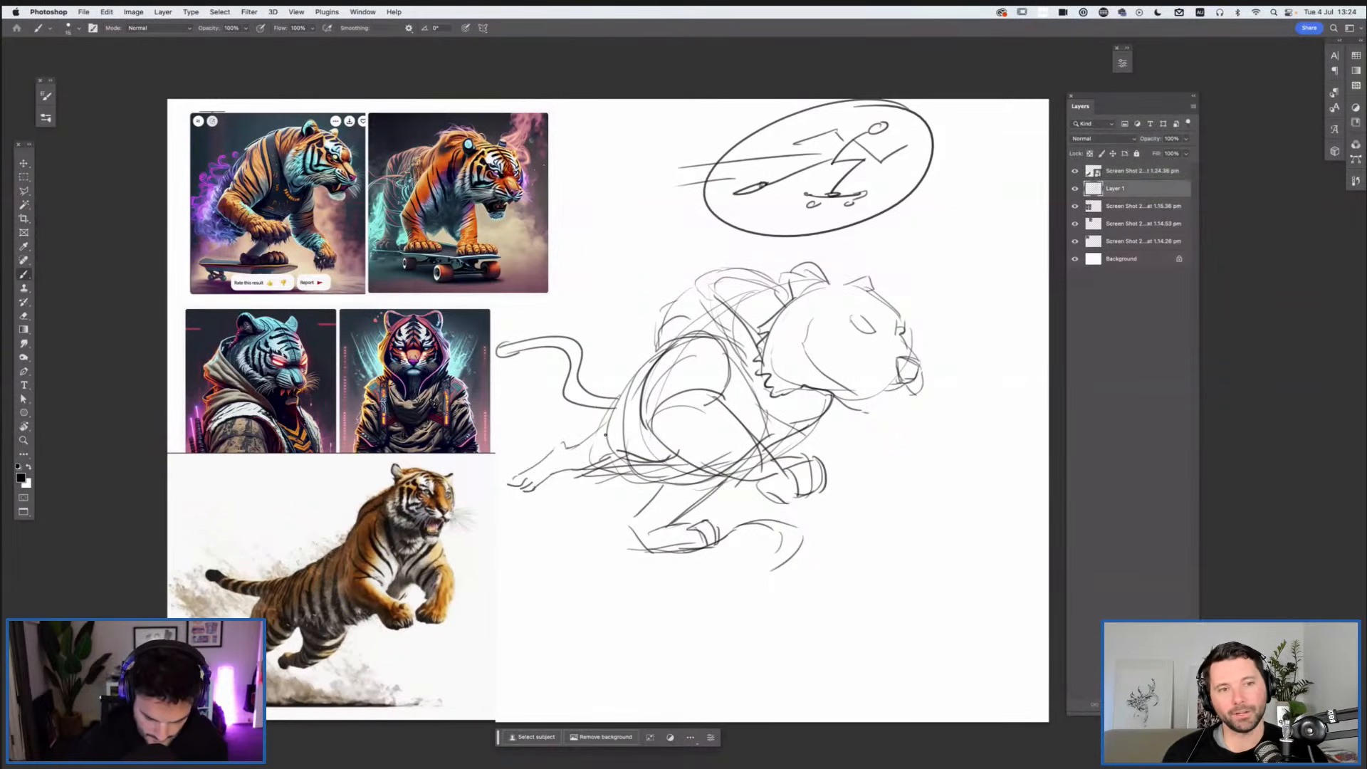
# Step: Rework the outstretched hind leg by erasing its old construction lines and redrawing the thigh, shin and clawed paw
pyautogui.moveTo(590, 419); pyautogui.dragTo(573, 467)
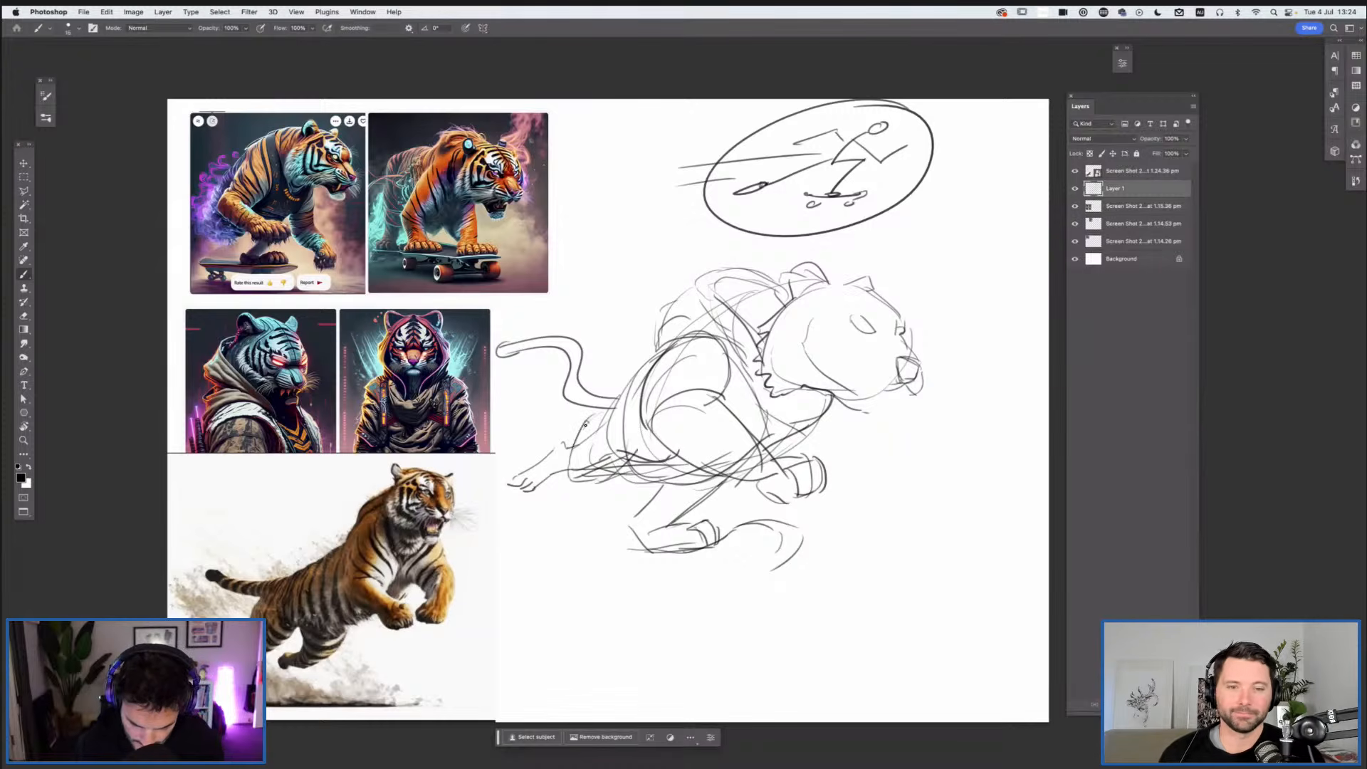
pyautogui.moveTo(646, 440); pyautogui.dragTo(621, 463)
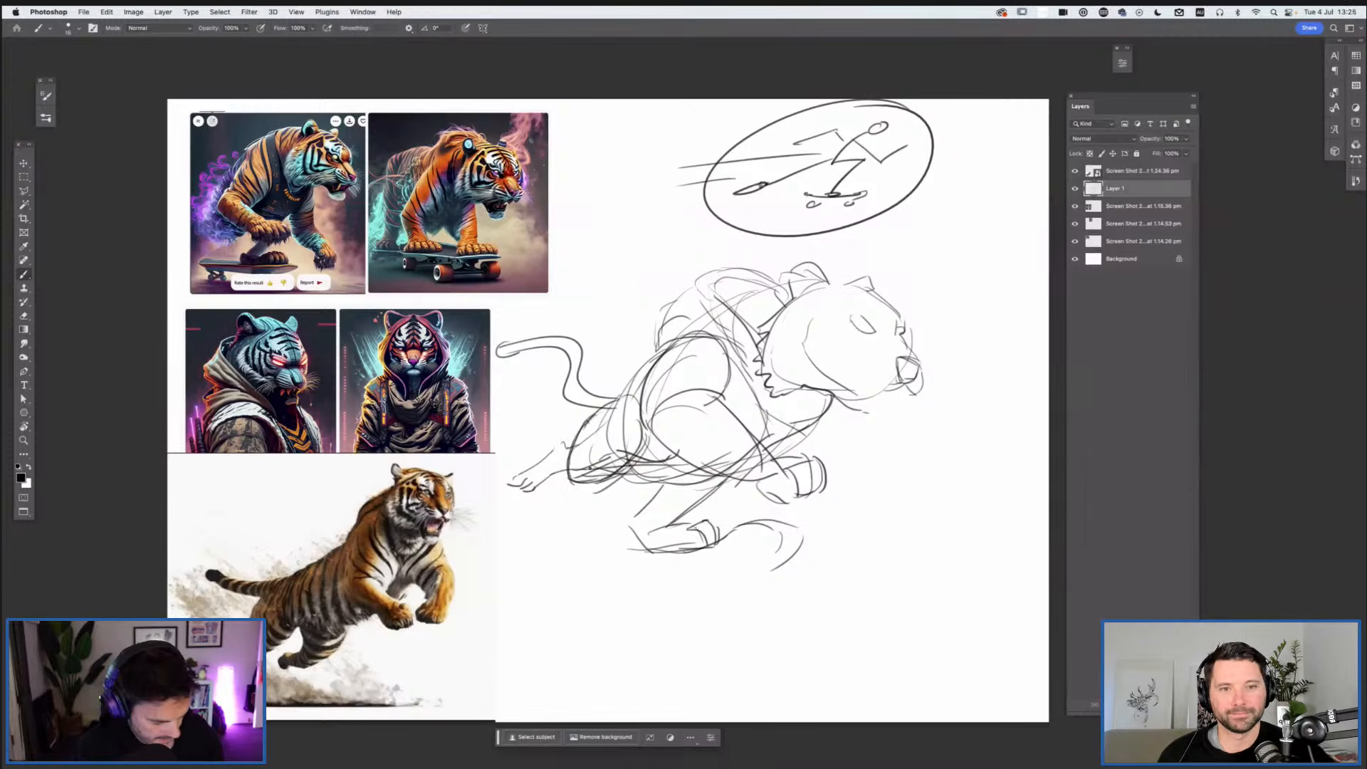
pyautogui.press('e')
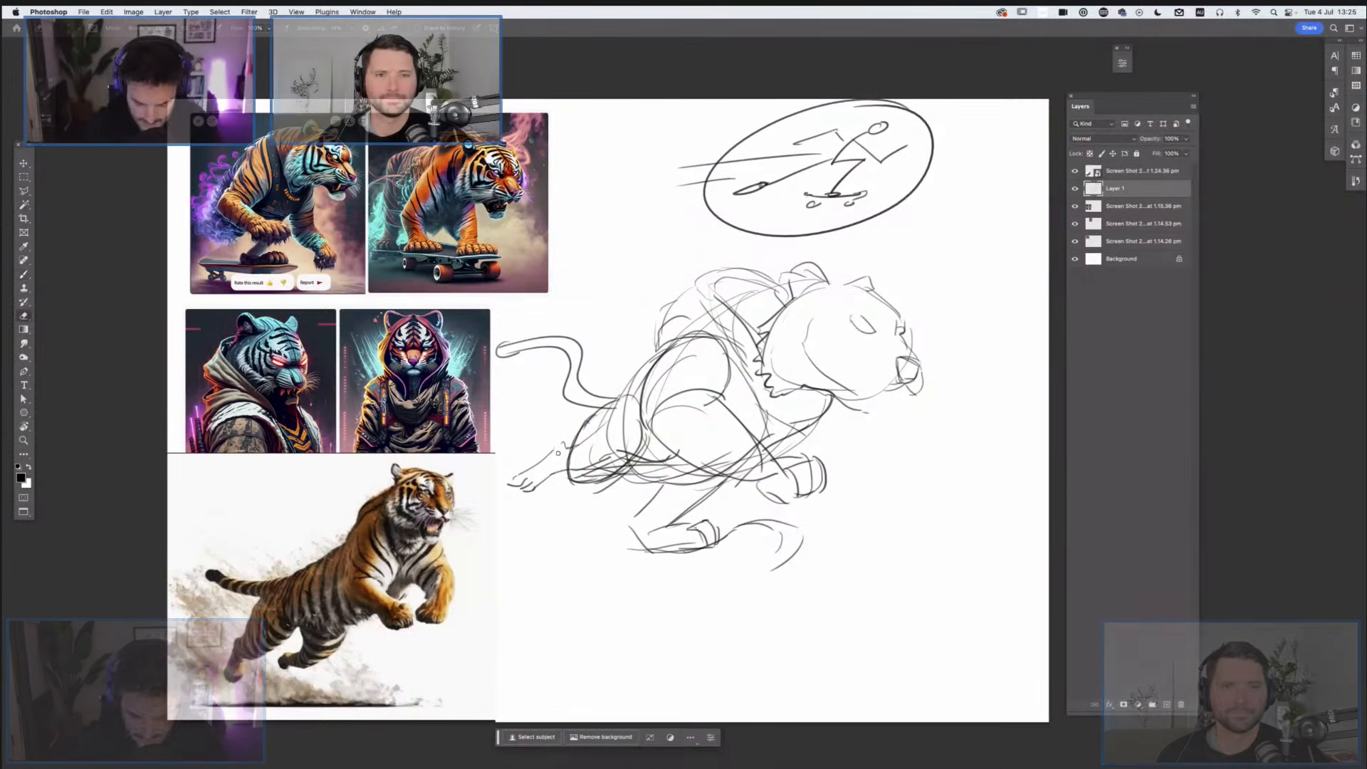
pyautogui.moveTo(499, 506)
pyautogui.mouseDown()
pyautogui.moveTo(527, 453)
pyautogui.moveTo(499, 523)
pyautogui.moveTo(544, 460)
pyautogui.moveTo(535, 497)
pyautogui.moveTo(554, 475)
pyautogui.moveTo(572, 433)
pyautogui.moveTo(550, 492)
pyautogui.moveTo(626, 403)
pyautogui.moveTo(585, 460)
pyautogui.moveTo(598, 472)
pyautogui.moveTo(632, 450)
pyautogui.moveTo(633, 409)
pyautogui.moveTo(618, 406)
pyautogui.moveTo(582, 443)
pyautogui.moveTo(614, 451)
pyautogui.moveTo(605, 412)
pyautogui.moveTo(589, 426)
pyautogui.moveTo(608, 410)
pyautogui.moveTo(601, 462)
pyautogui.moveTo(605, 407)
pyautogui.mouseUp()
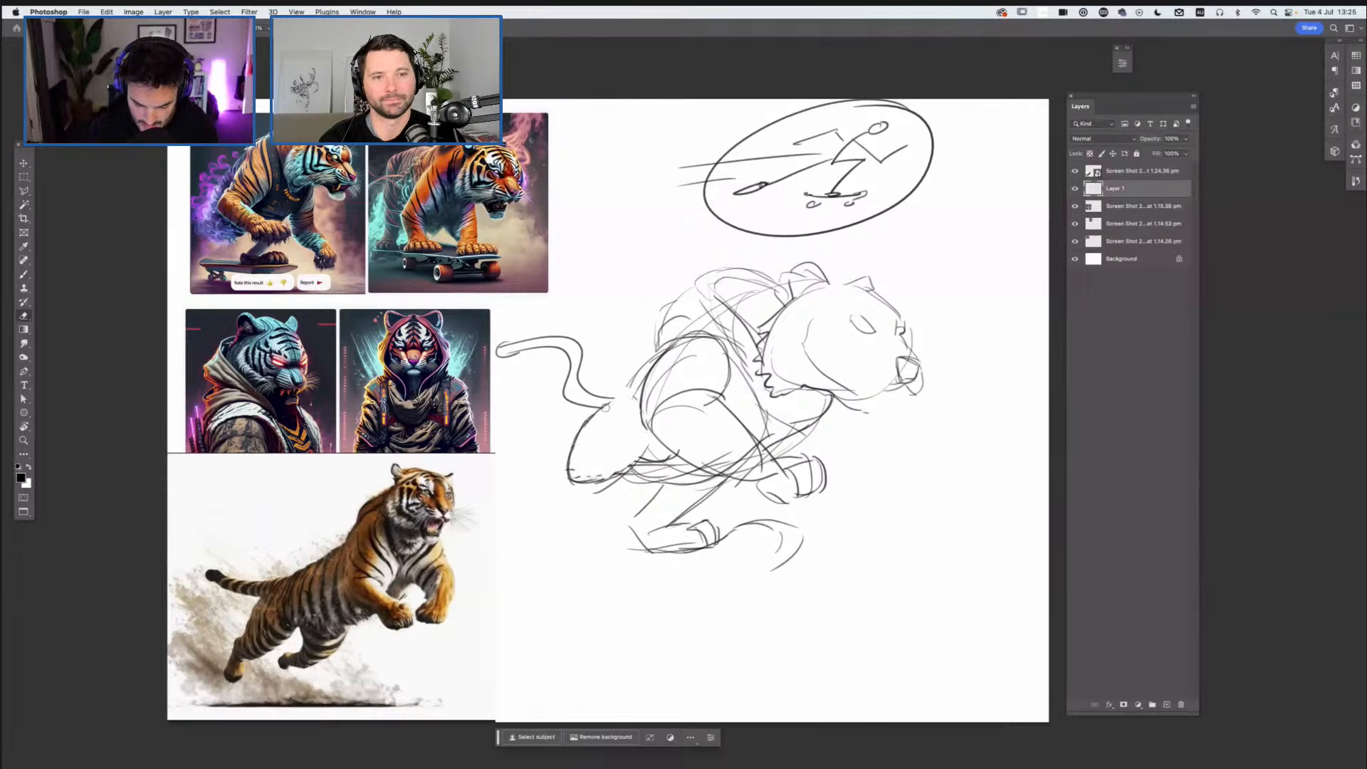
pyautogui.press('b')
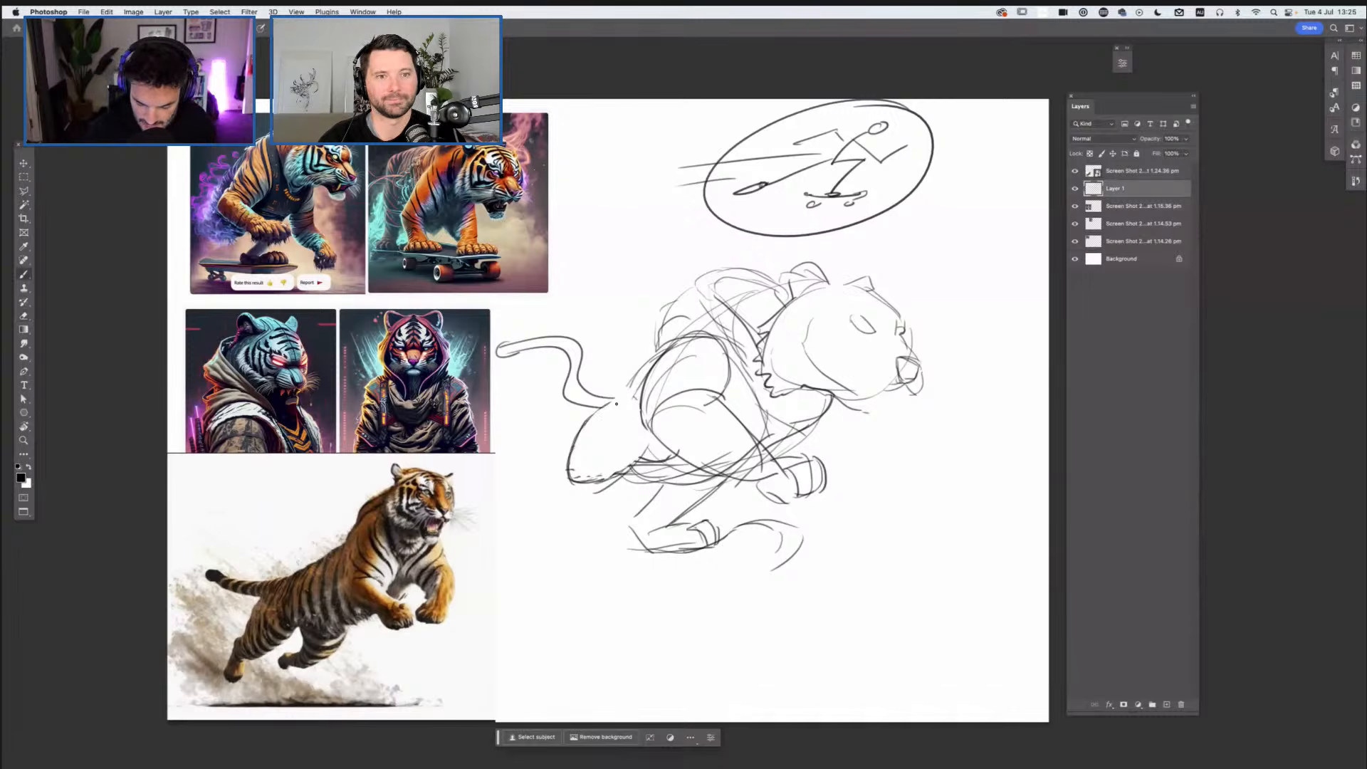
pyautogui.moveTo(569, 459)
pyautogui.mouseDown()
pyautogui.moveTo(632, 376)
pyautogui.moveTo(614, 490)
pyautogui.moveTo(579, 488)
pyautogui.moveTo(558, 450)
pyautogui.moveTo(522, 493)
pyautogui.moveTo(542, 509)
pyautogui.moveTo(633, 456)
pyautogui.moveTo(622, 461)
pyautogui.moveTo(732, 460)
pyautogui.mouseUp()
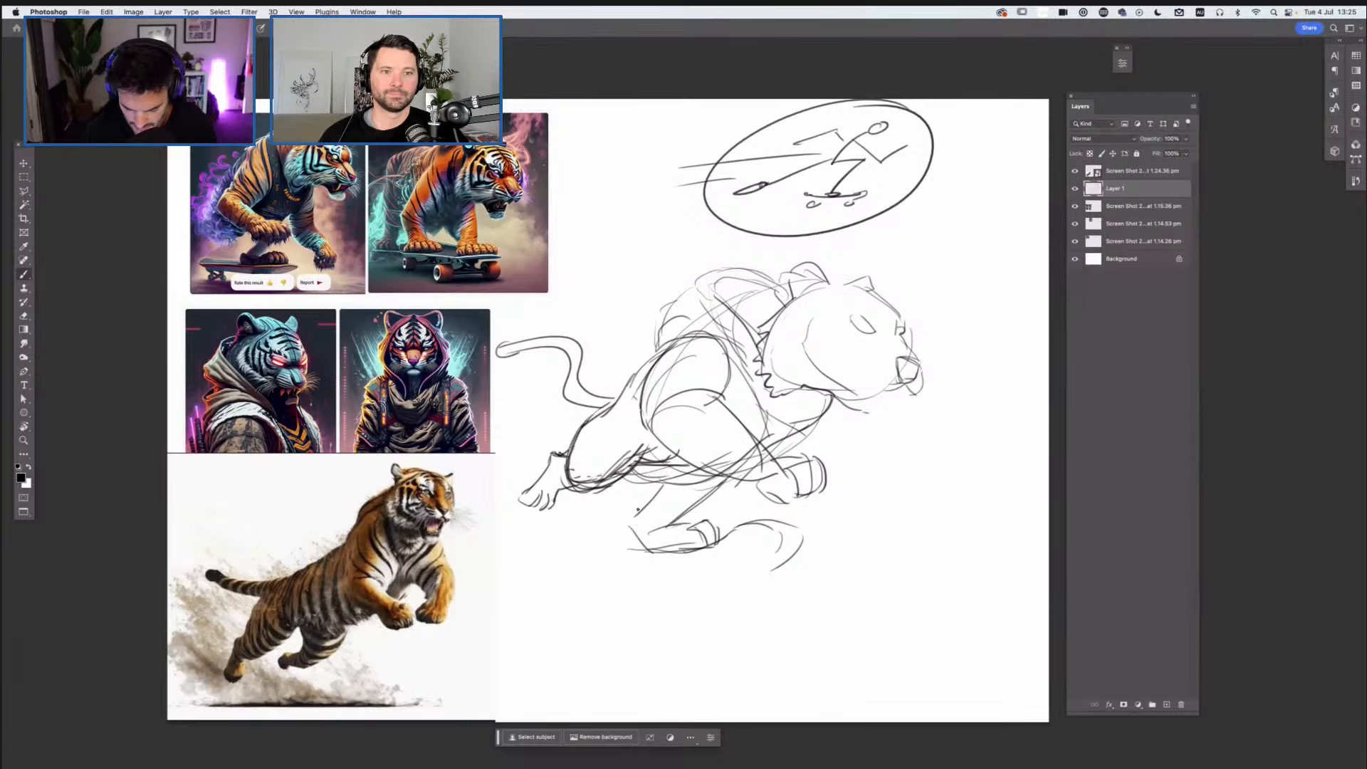
# Step: Darken the lower supporting leg and sketch a skateboard deck with trucks and wheels beneath its paw
pyautogui.moveTo(672, 470); pyautogui.dragTo(637, 514)
pyautogui.moveTo(649, 550)
pyautogui.mouseDown()
pyautogui.moveTo(634, 520)
pyautogui.moveTo(644, 551)
pyautogui.moveTo(720, 487)
pyautogui.moveTo(672, 535)
pyautogui.mouseUp()
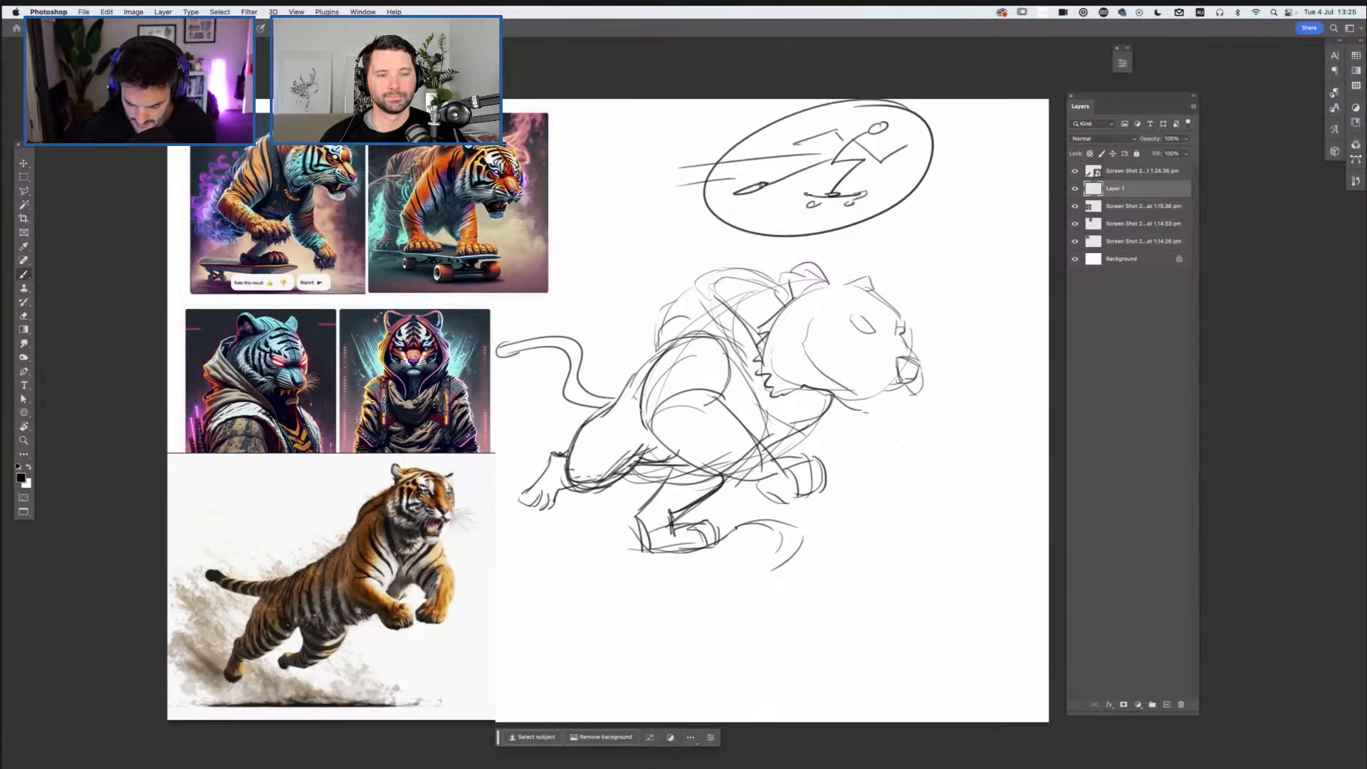
pyautogui.moveTo(590, 556); pyautogui.dragTo(742, 531)
pyautogui.moveTo(585, 555)
pyautogui.mouseDown()
pyautogui.moveTo(740, 530)
pyautogui.moveTo(672, 571)
pyautogui.moveTo(739, 568)
pyautogui.moveTo(720, 565)
pyautogui.mouseUp()
pyautogui.moveTo(714, 577)
pyautogui.mouseDown()
pyautogui.moveTo(759, 560)
pyautogui.moveTo(744, 568)
pyautogui.mouseUp()
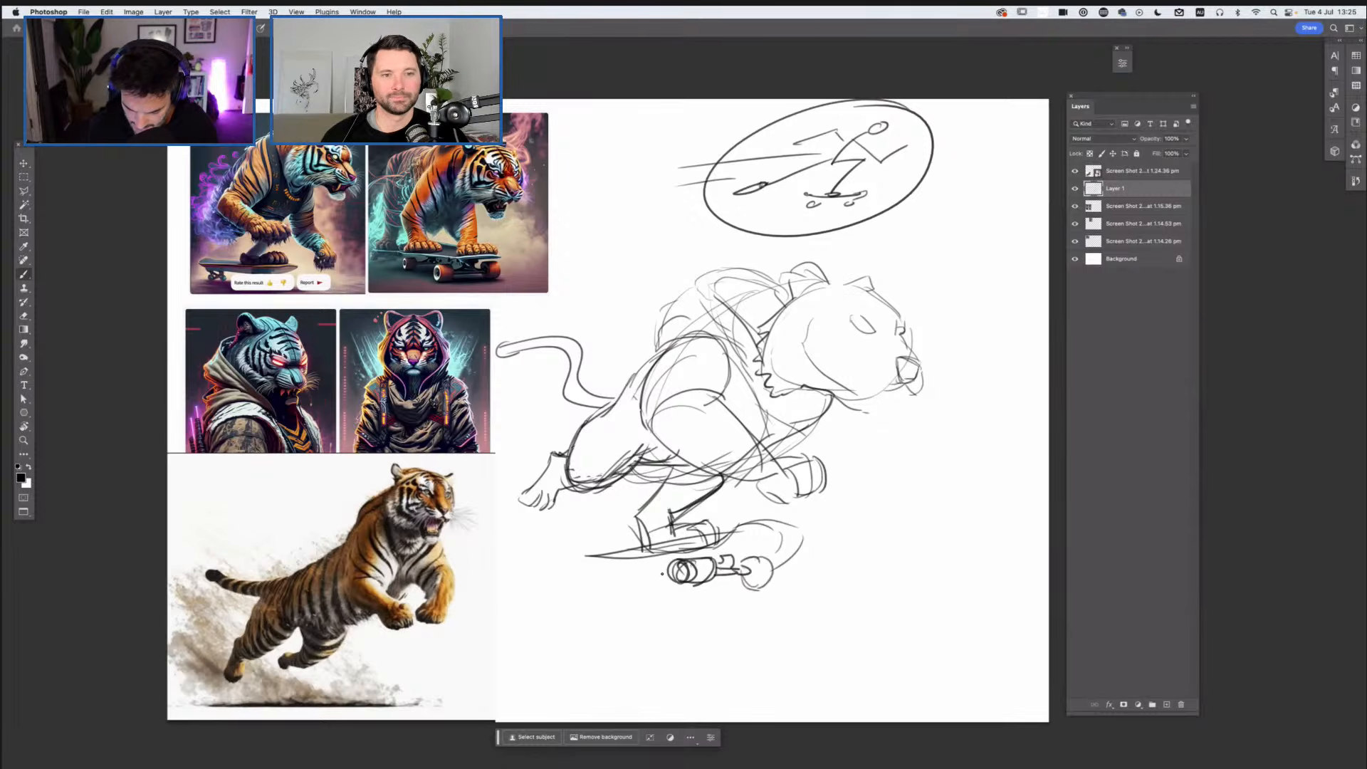
pyautogui.moveTo(595, 576)
pyautogui.mouseDown()
pyautogui.moveTo(574, 549)
pyautogui.moveTo(620, 568)
pyautogui.moveTo(669, 560)
pyautogui.moveTo(735, 519)
pyautogui.moveTo(779, 557)
pyautogui.mouseUp()
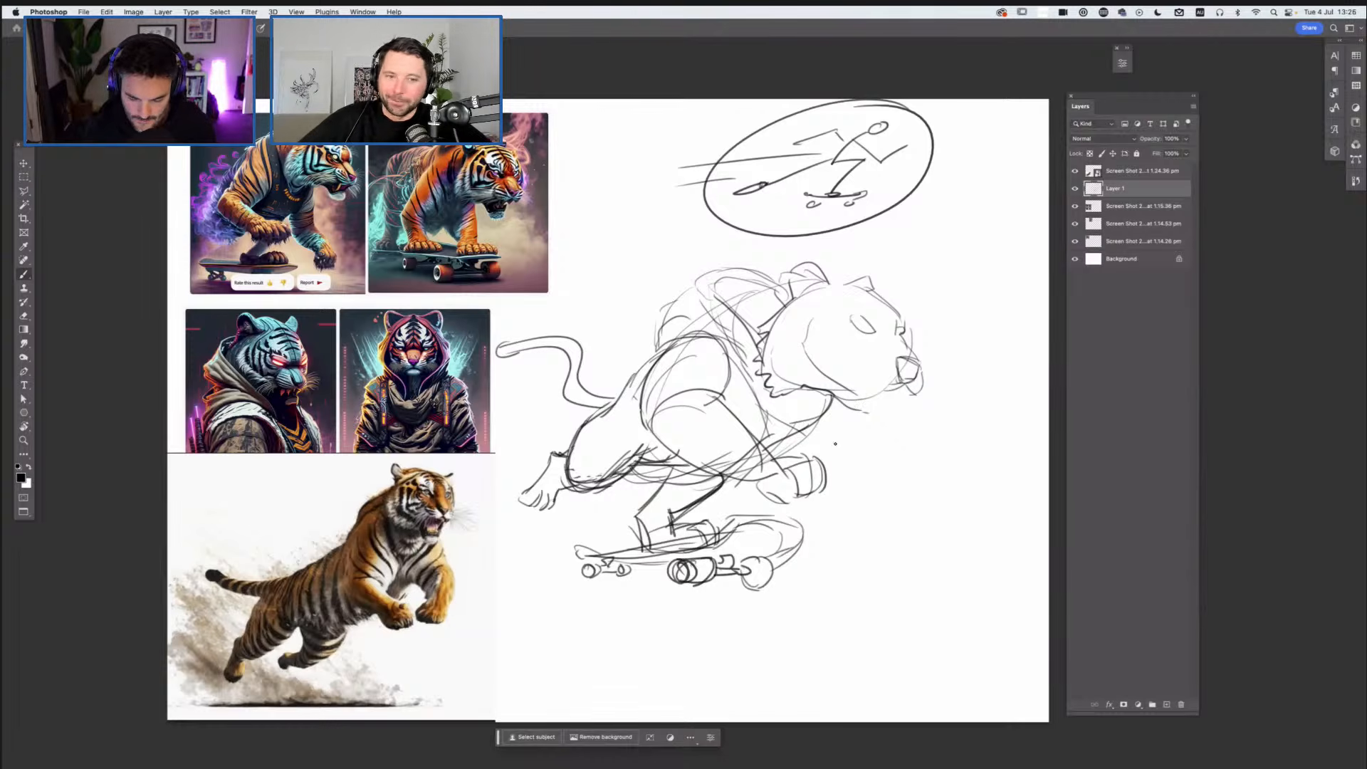
# Step: Outline the tiger's head with the Polygonal Lasso, delete it from the sketch and deselect
pyautogui.press('l')
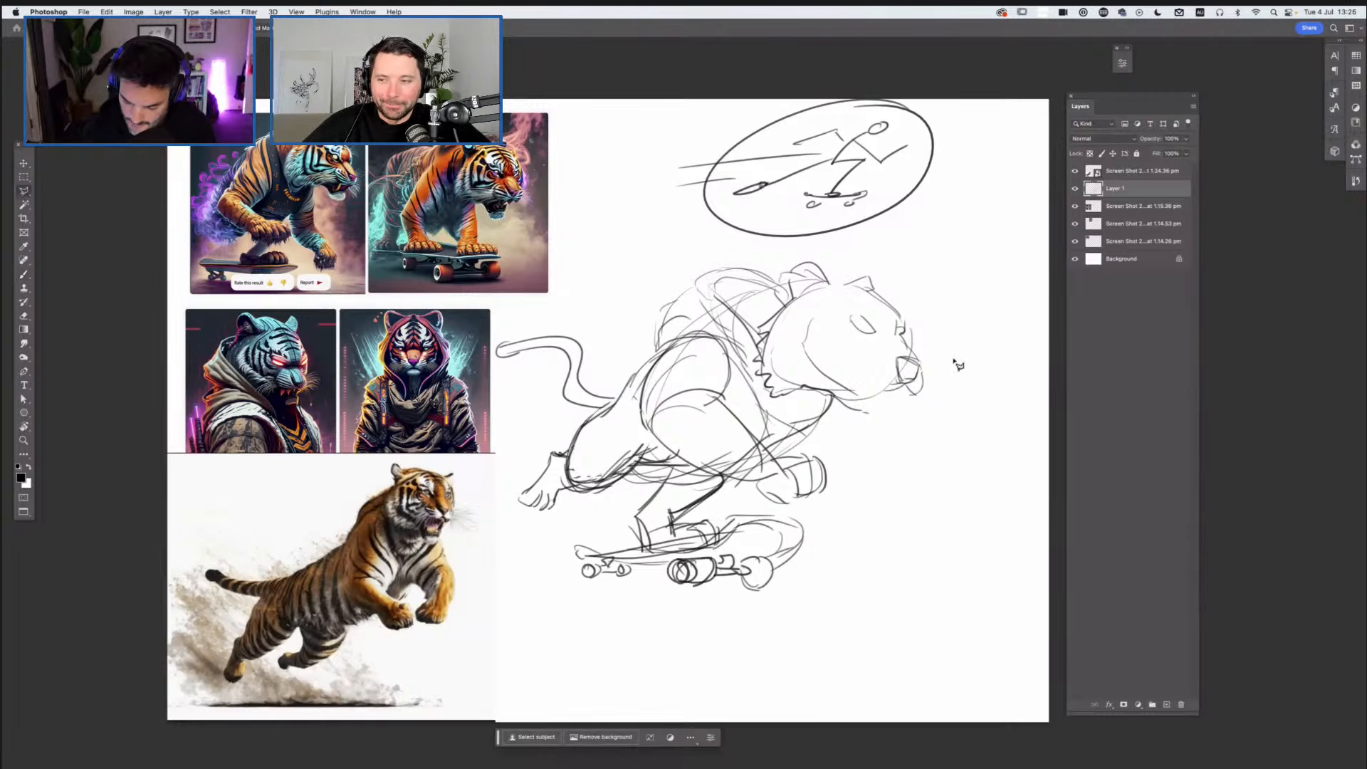
pyautogui.click(789, 282)
pyautogui.click(787, 352)
pyautogui.click(855, 437)
pyautogui.click(962, 431)
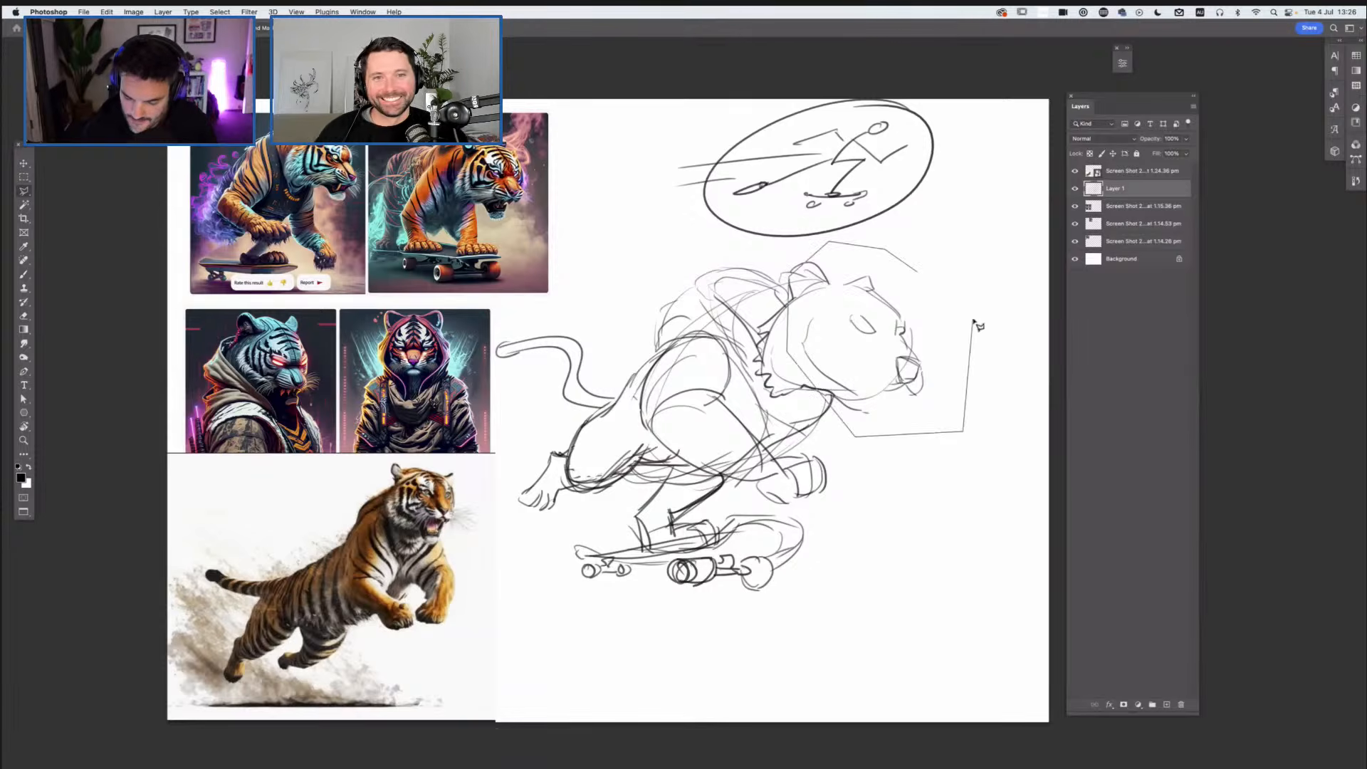
pyautogui.doubleClick(973, 319)
pyautogui.press('Delete')
pyautogui.press('super+d')
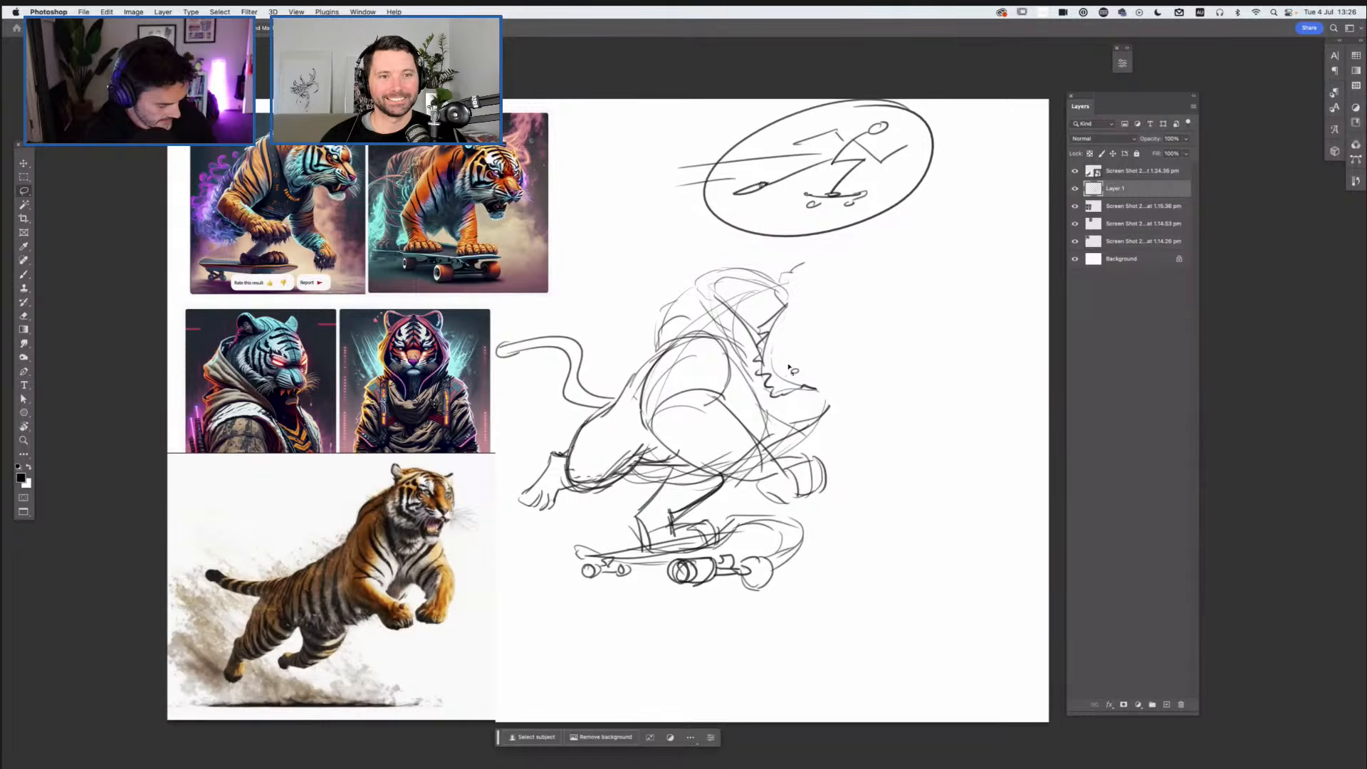
# Step: Reinforce the forelegs and the raised front paw with additional brush strokes
pyautogui.press('b')
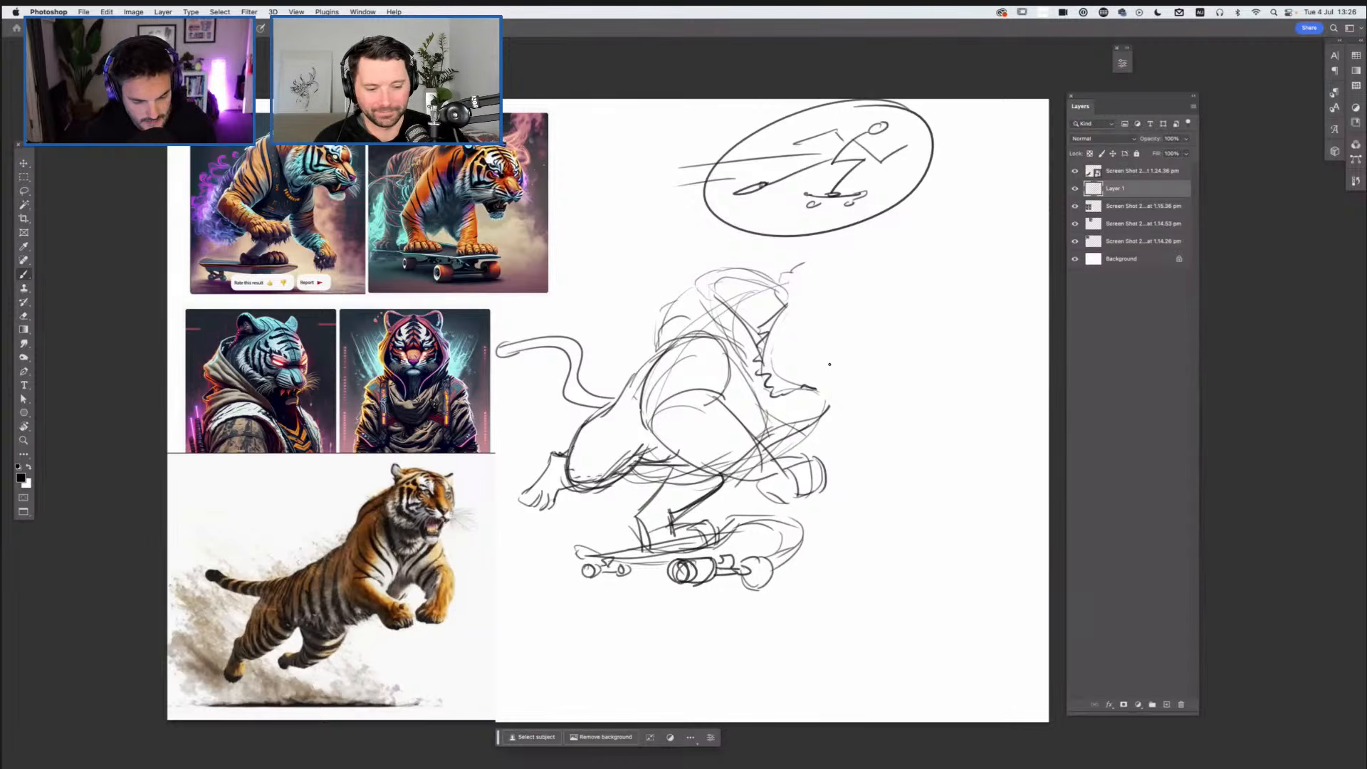
pyautogui.moveTo(774, 434); pyautogui.dragTo(809, 407)
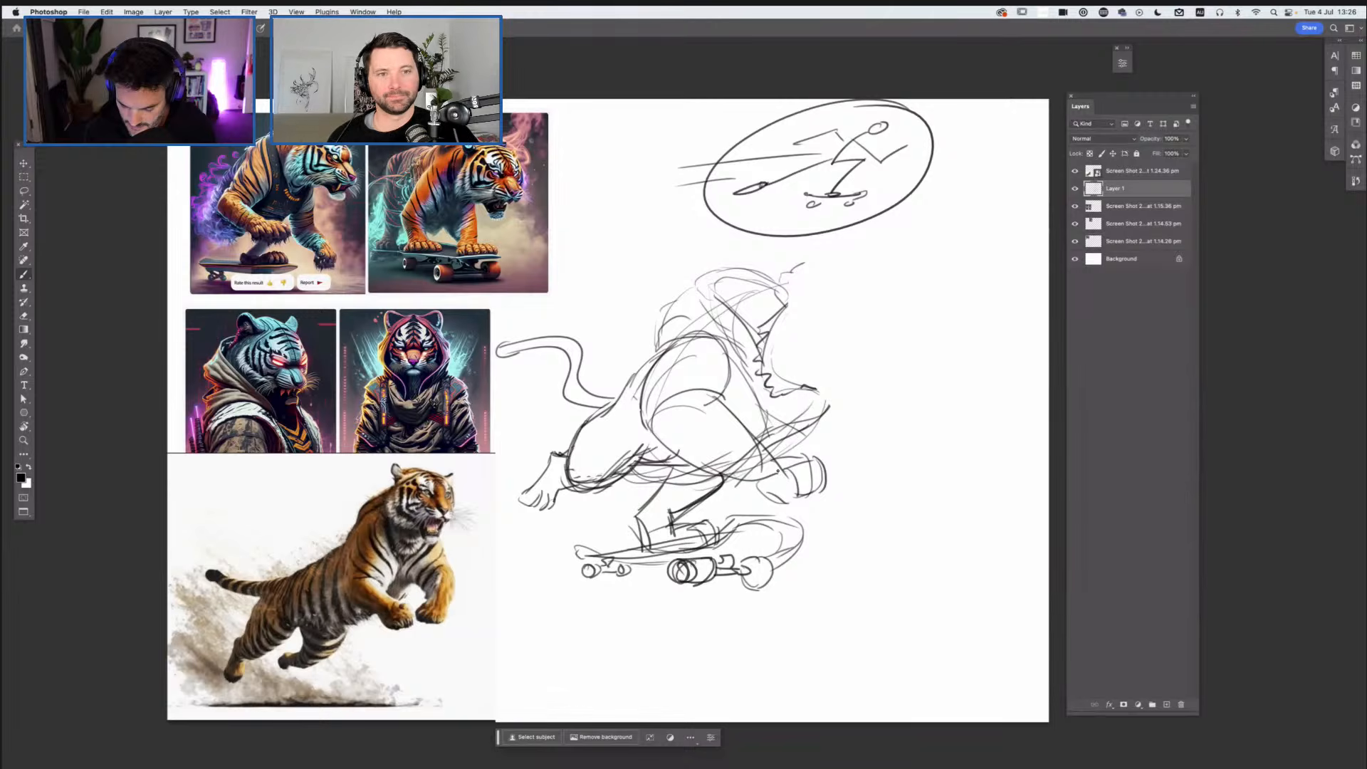
pyautogui.moveTo(776, 454); pyautogui.dragTo(792, 486)
pyautogui.moveTo(735, 488)
pyautogui.mouseDown()
pyautogui.moveTo(769, 476)
pyautogui.moveTo(762, 498)
pyautogui.mouseUp()
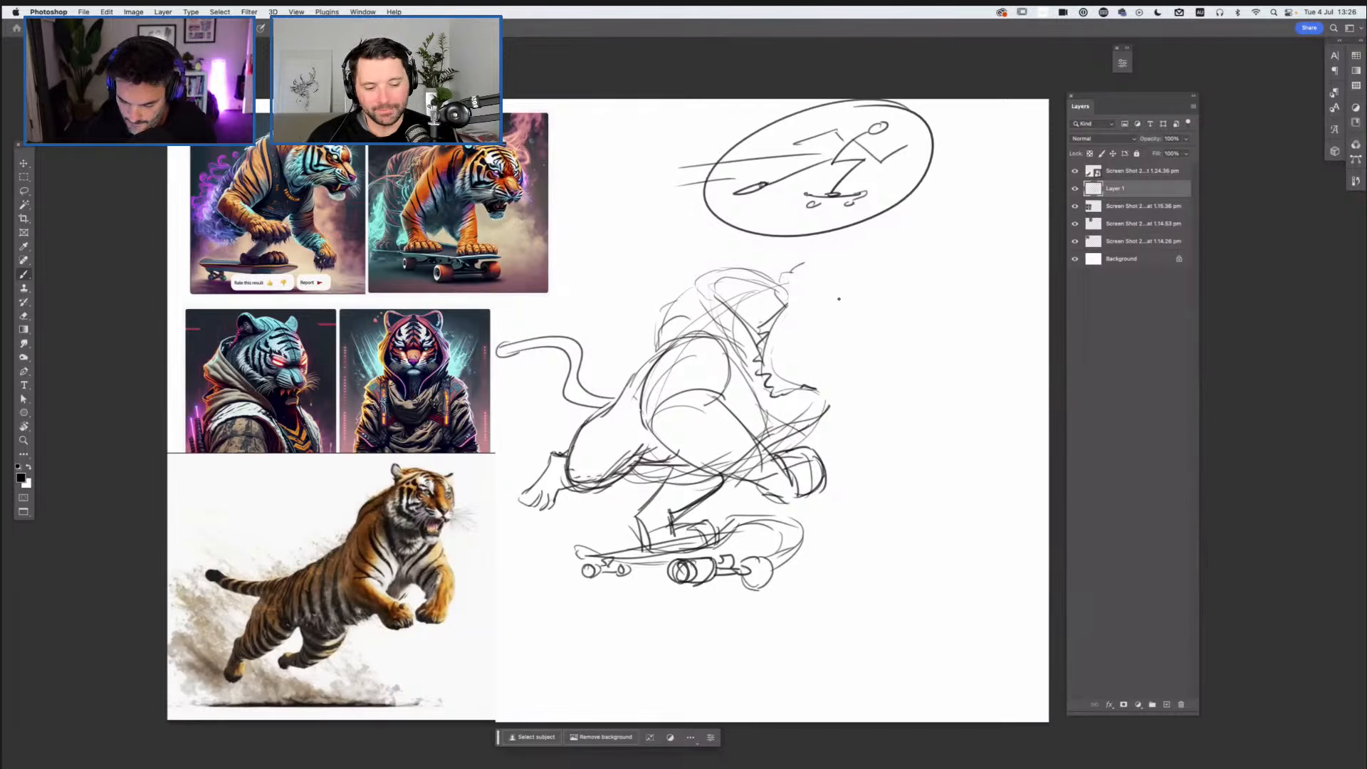
# Step: Redraw the ear, forehead profile and open lower jaw of a new head, erasing the stray brow lines
pyautogui.moveTo(783, 285)
pyautogui.mouseDown()
pyautogui.moveTo(870, 290)
pyautogui.moveTo(879, 306)
pyautogui.mouseUp()
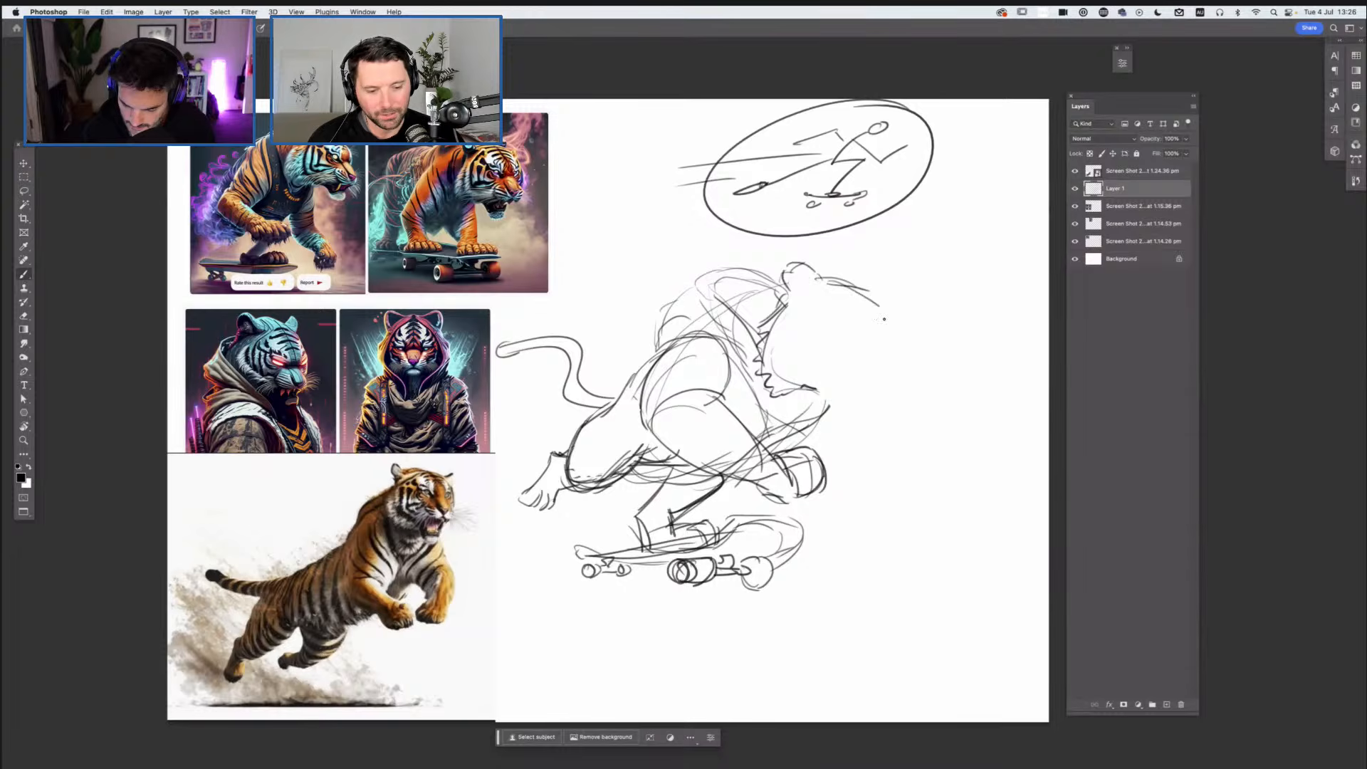
pyautogui.press('super+z')
pyautogui.press('e')
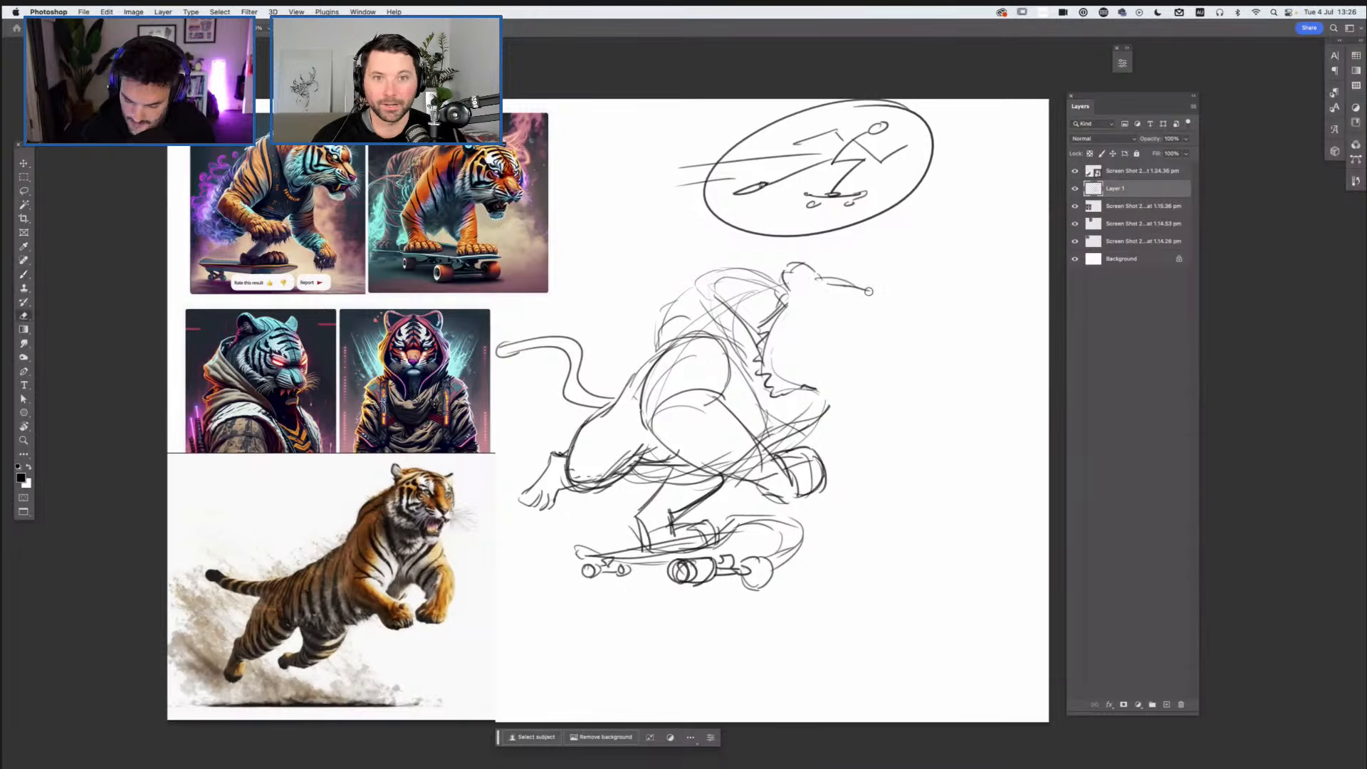
pyautogui.moveTo(832, 285)
pyautogui.mouseDown()
pyautogui.moveTo(840, 303)
pyautogui.moveTo(885, 307)
pyautogui.moveTo(906, 361)
pyautogui.mouseUp()
pyautogui.press('b')
pyautogui.moveTo(756, 329)
pyautogui.mouseDown()
pyautogui.moveTo(774, 390)
pyautogui.moveTo(839, 383)
pyautogui.moveTo(852, 415)
pyautogui.moveTo(867, 407)
pyautogui.mouseUp()
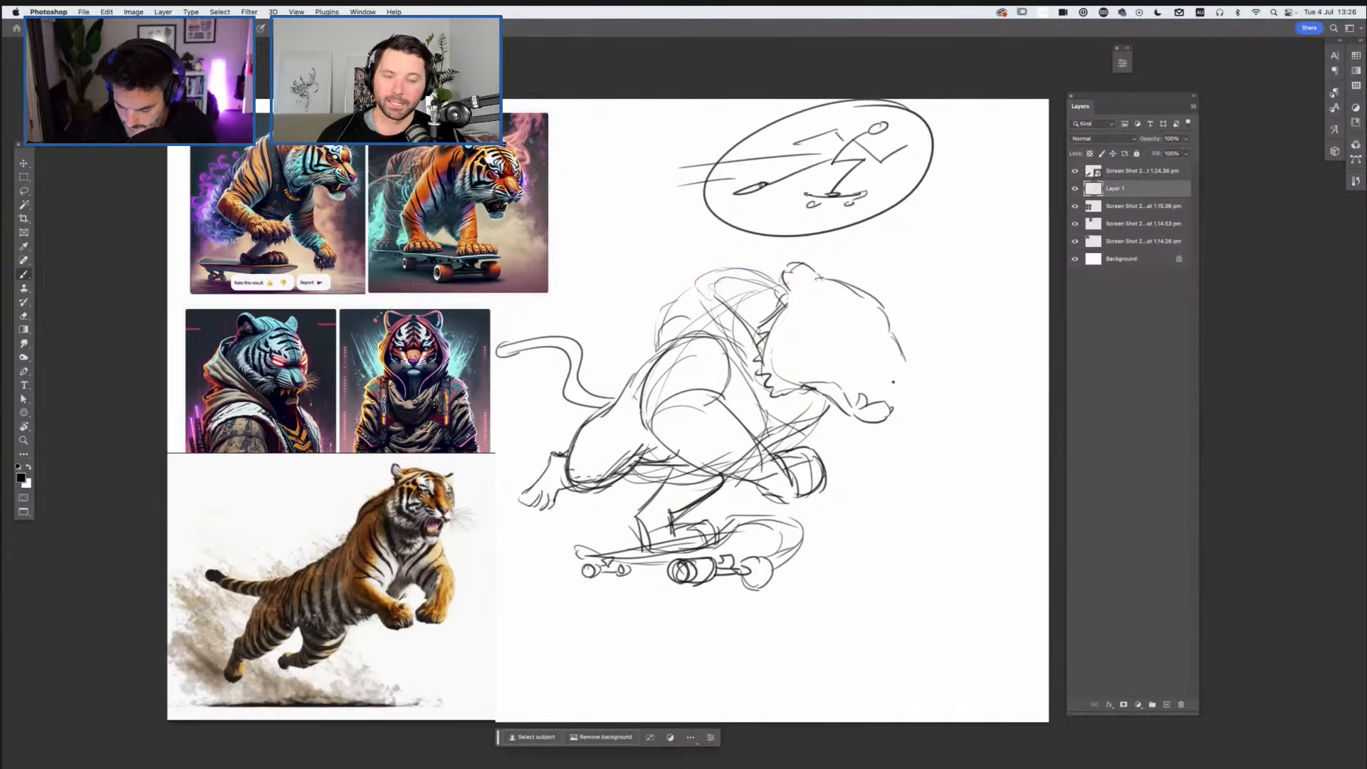
# Step: Sketch the eye, muzzle and nose, add teeth to the open mouth, and thicken the fur behind the cheek
pyautogui.moveTo(888, 361)
pyautogui.mouseDown()
pyautogui.moveTo(910, 379)
pyautogui.moveTo(871, 383)
pyautogui.moveTo(897, 361)
pyautogui.moveTo(866, 353)
pyautogui.moveTo(860, 379)
pyautogui.moveTo(889, 343)
pyautogui.moveTo(856, 329)
pyautogui.moveTo(889, 334)
pyautogui.mouseUp()
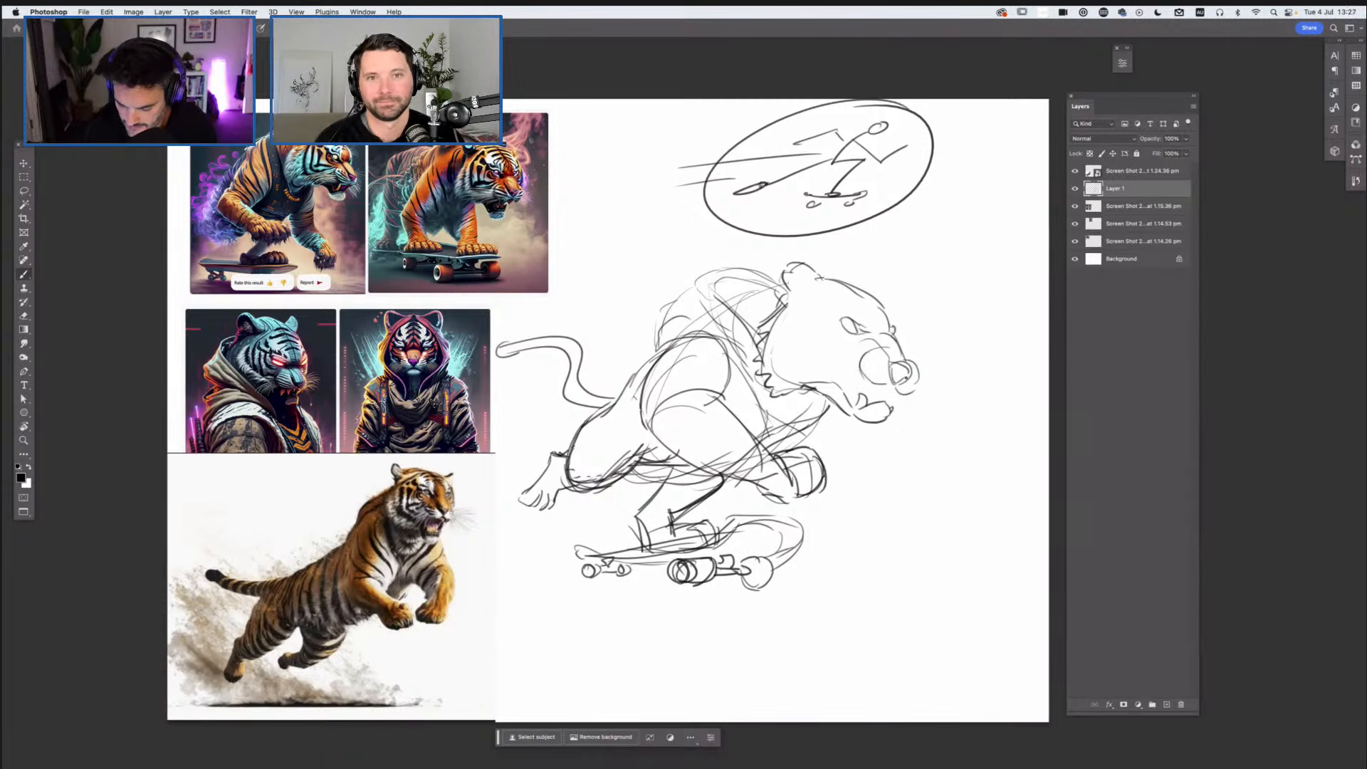
pyautogui.moveTo(911, 372); pyautogui.dragTo(876, 423)
pyautogui.moveTo(806, 384); pyautogui.dragTo(849, 410)
pyautogui.moveTo(851, 420); pyautogui.dragTo(881, 426)
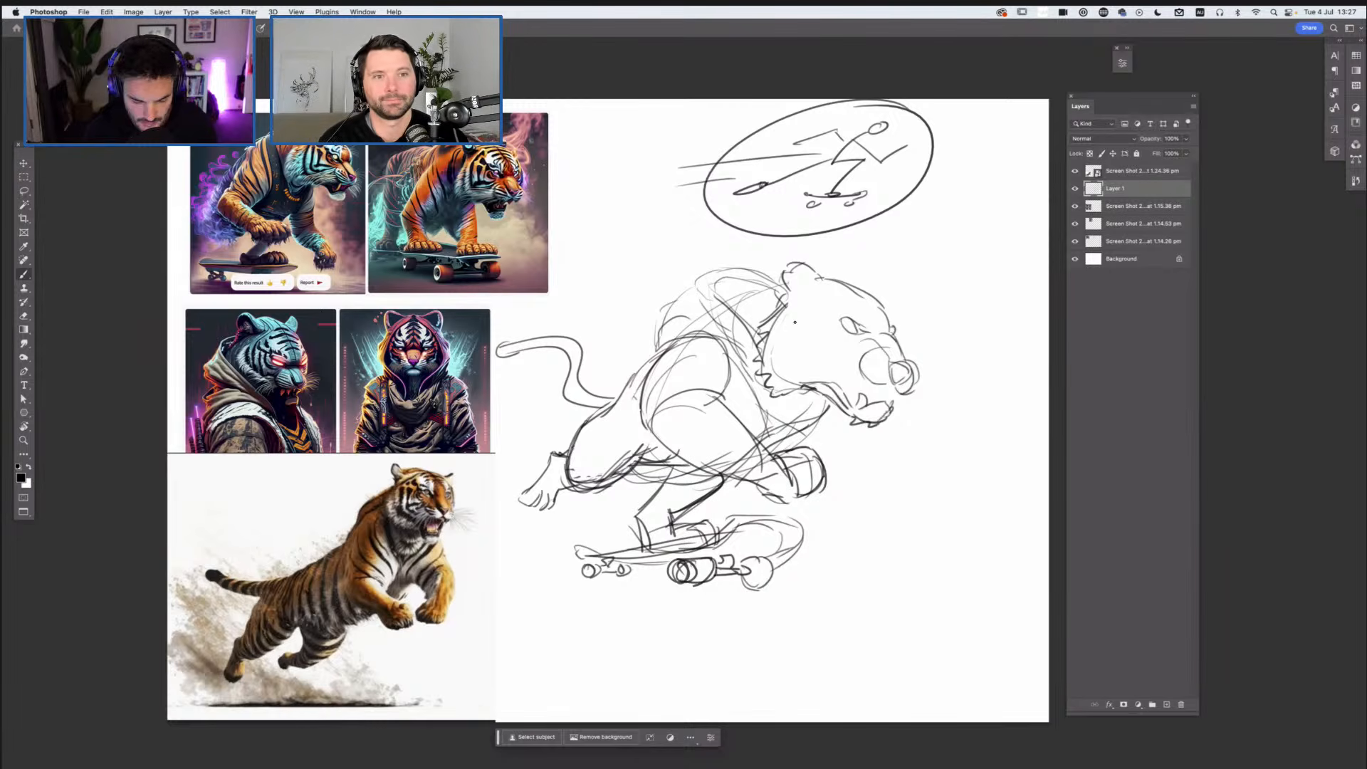
pyautogui.moveTo(753, 370); pyautogui.dragTo(783, 305)
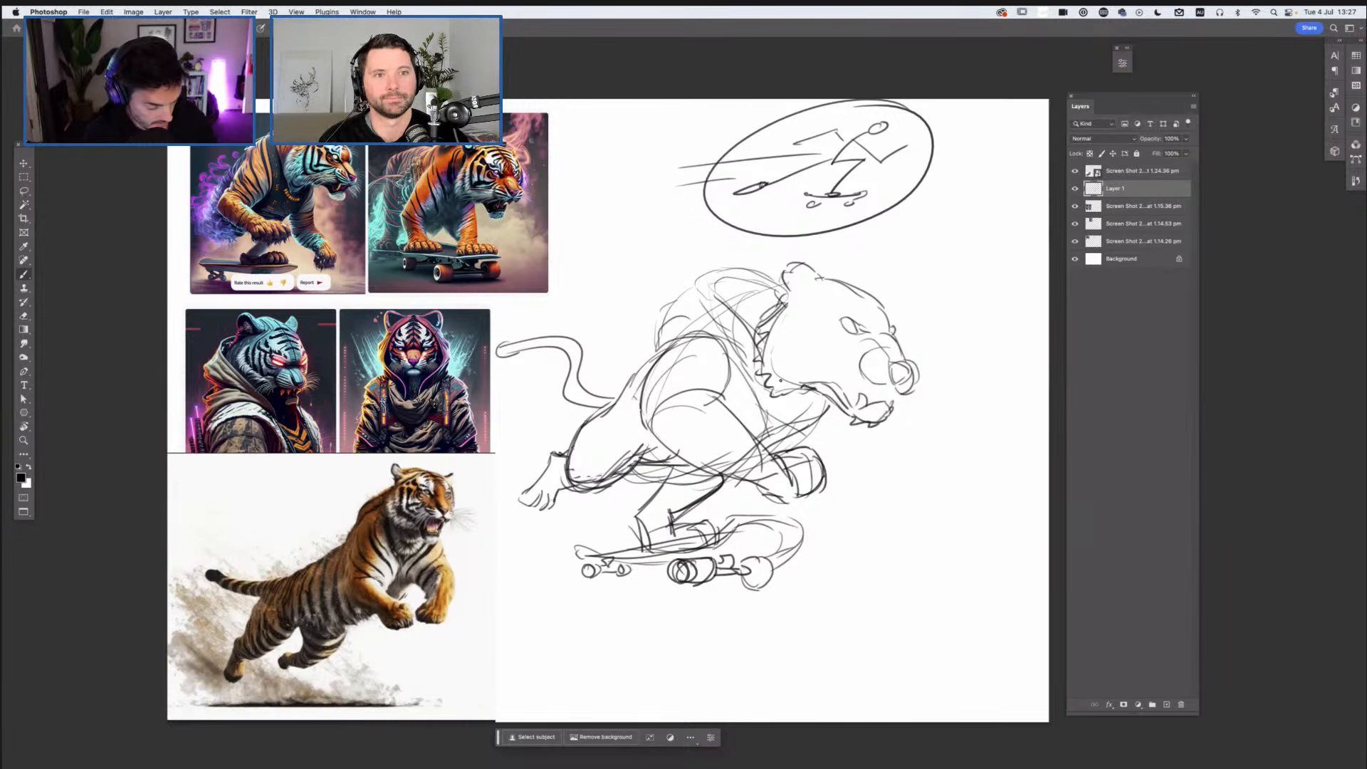
# Step: Lasso the neck fur and the rear jaw lines of the head and delete them
pyautogui.press('l')
pyautogui.moveTo(813, 407); pyautogui.dragTo(822, 326)
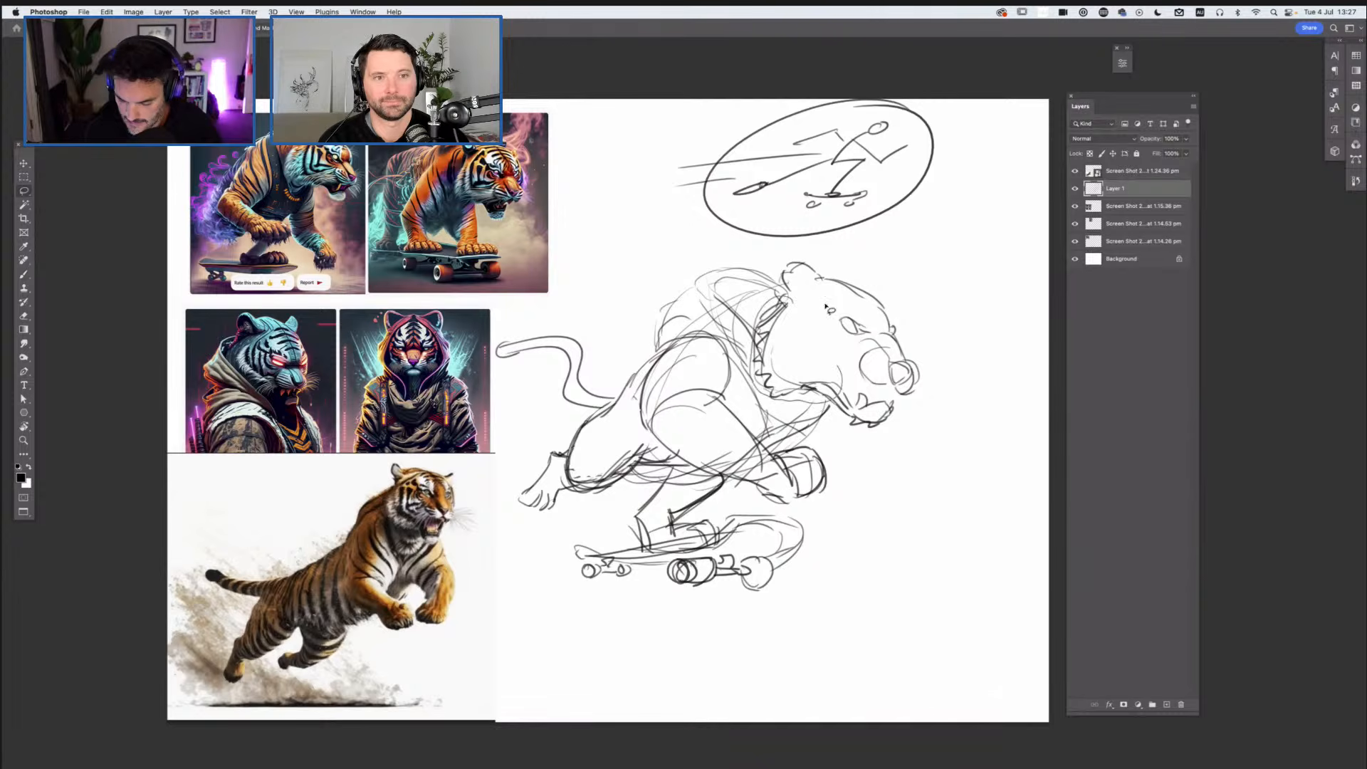
pyautogui.press('Delete')
pyautogui.hotkey('ctrl', 'z')
pyautogui.hotkey('ctrl', 'z')
pyautogui.press('b')
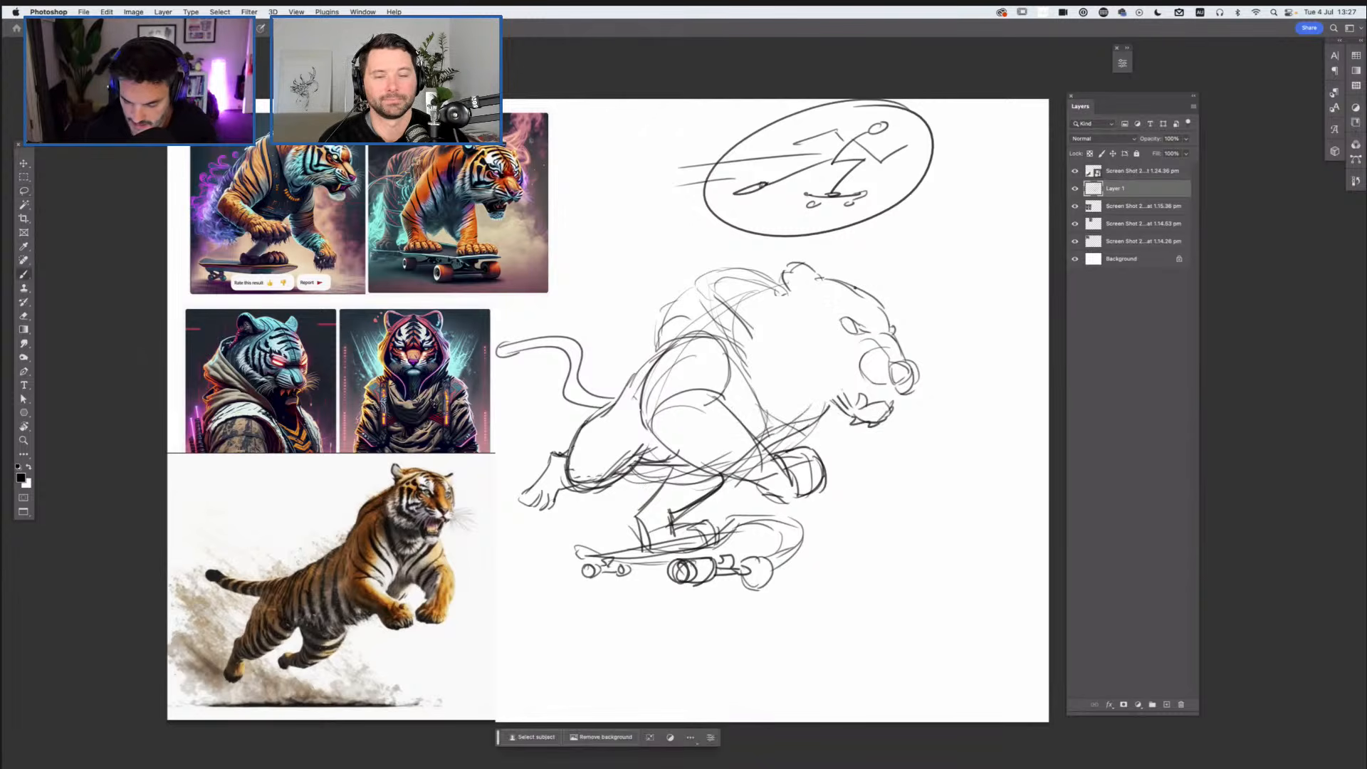
# Step: Add the far ear, erase the old eye and draw a smaller eye in its place
pyautogui.moveTo(858, 292)
pyautogui.mouseDown()
pyautogui.moveTo(878, 294)
pyautogui.moveTo(891, 334)
pyautogui.moveTo(854, 331)
pyautogui.moveTo(872, 329)
pyautogui.mouseUp()
pyautogui.press('e')
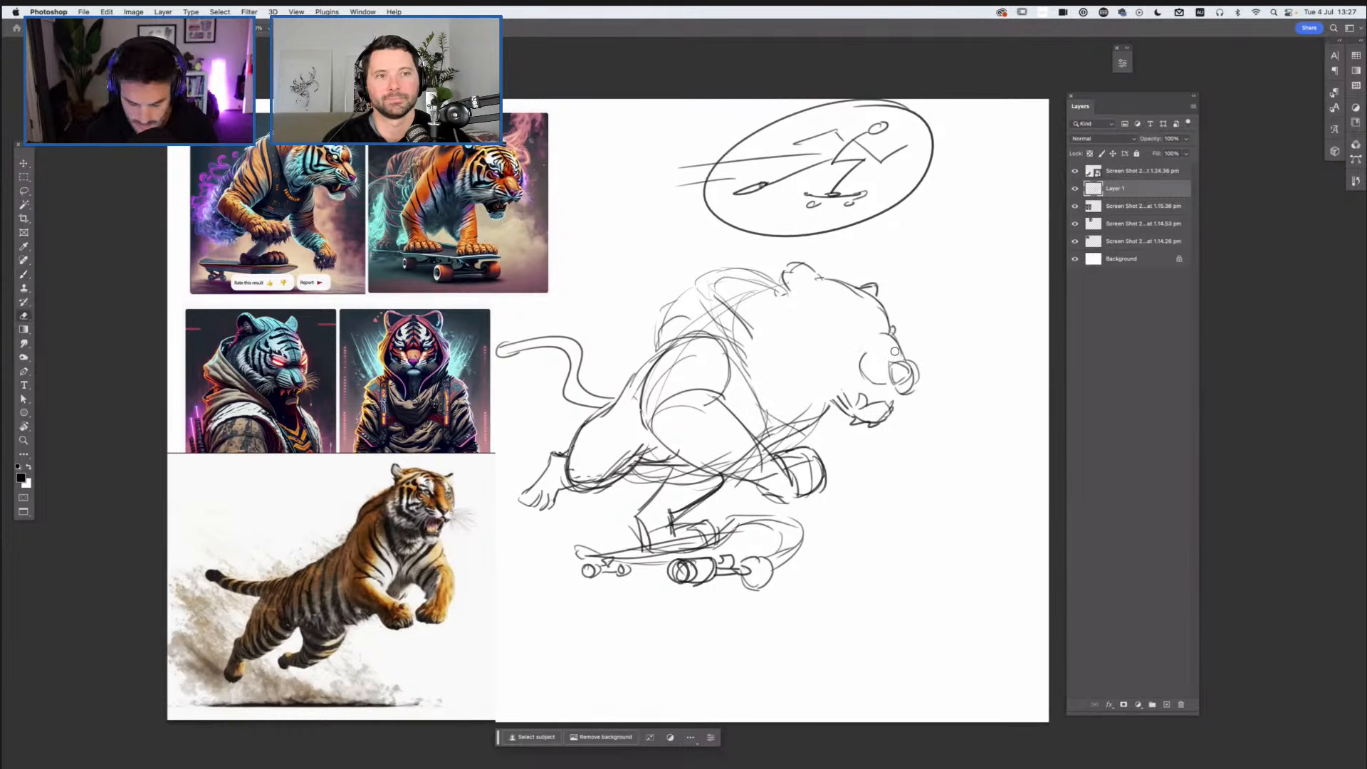
pyautogui.press('b')
pyautogui.moveTo(872, 351); pyautogui.dragTo(884, 363)
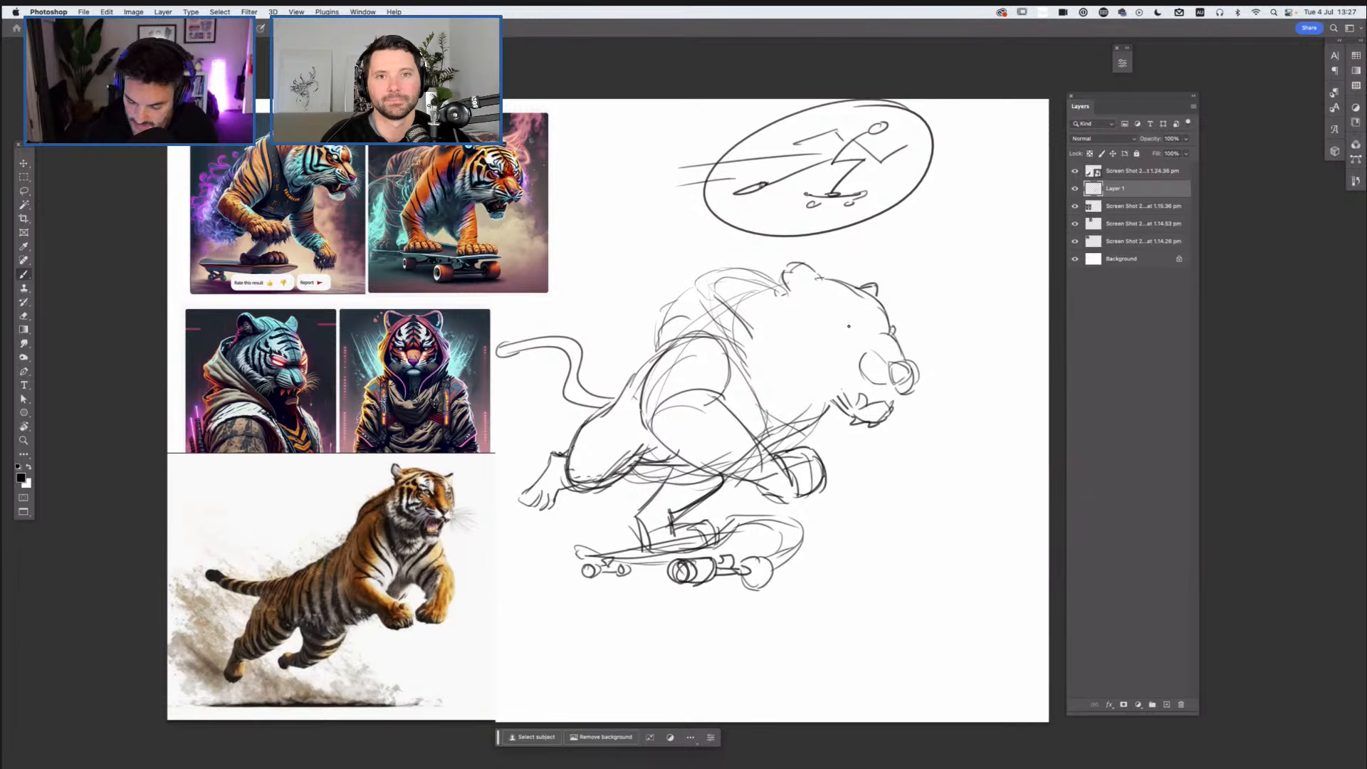
pyautogui.moveTo(856, 325)
pyautogui.mouseDown()
pyautogui.moveTo(843, 319)
pyautogui.moveTo(856, 328)
pyautogui.mouseUp()
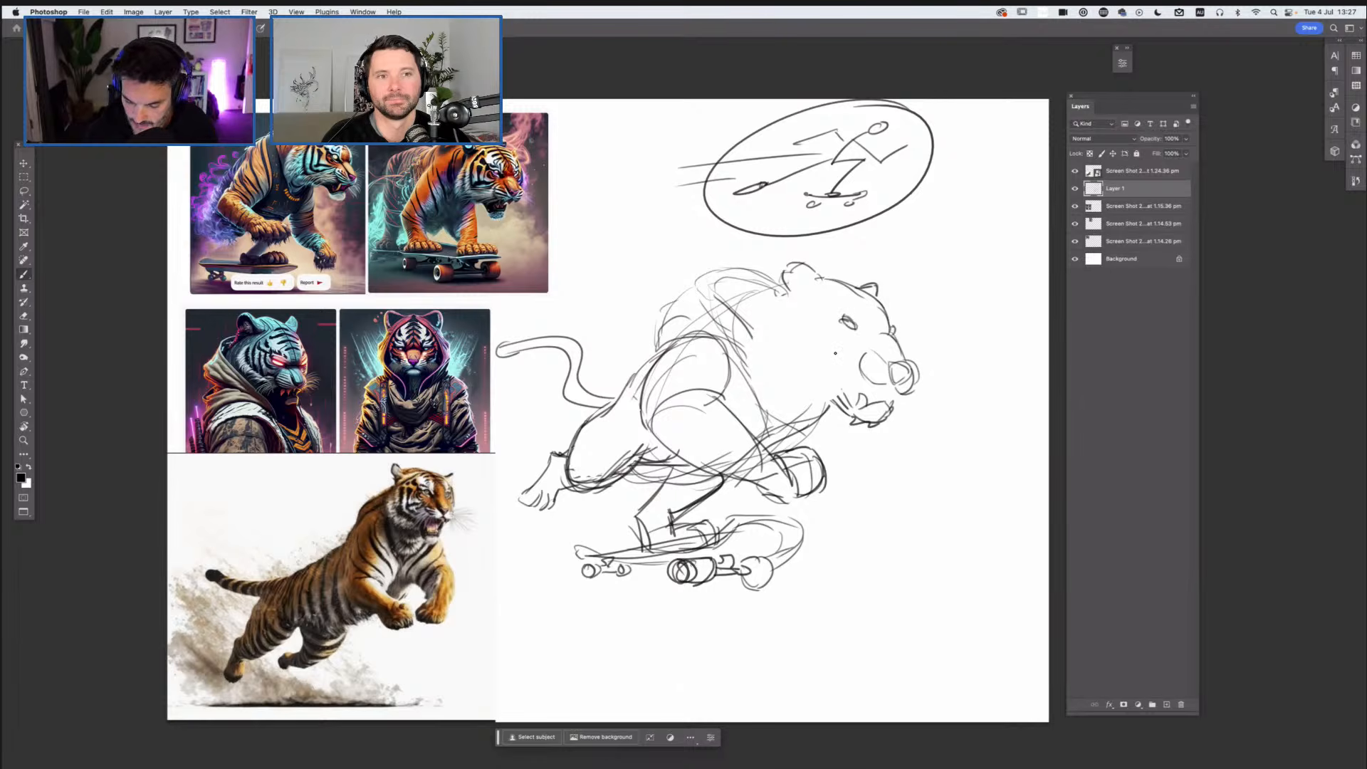
# Step: Redraw the jagged neck fur and rear jawline, and add curved contour strokes across the cheek
pyautogui.moveTo(785, 296); pyautogui.dragTo(753, 337)
pyautogui.moveTo(772, 356)
pyautogui.mouseDown()
pyautogui.moveTo(757, 372)
pyautogui.moveTo(821, 402)
pyautogui.moveTo(842, 397)
pyautogui.mouseUp()
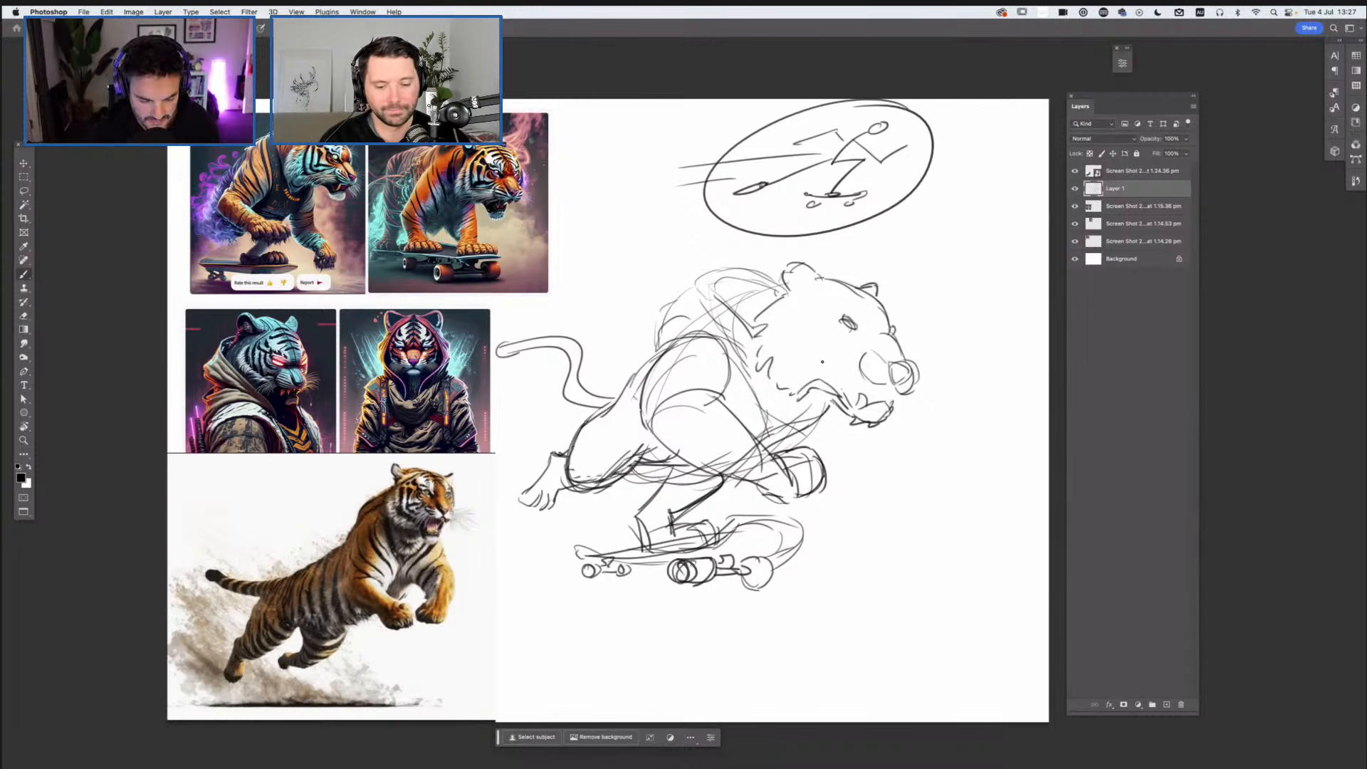
pyautogui.moveTo(814, 310); pyautogui.dragTo(792, 365)
pyautogui.moveTo(826, 319); pyautogui.dragTo(841, 366)
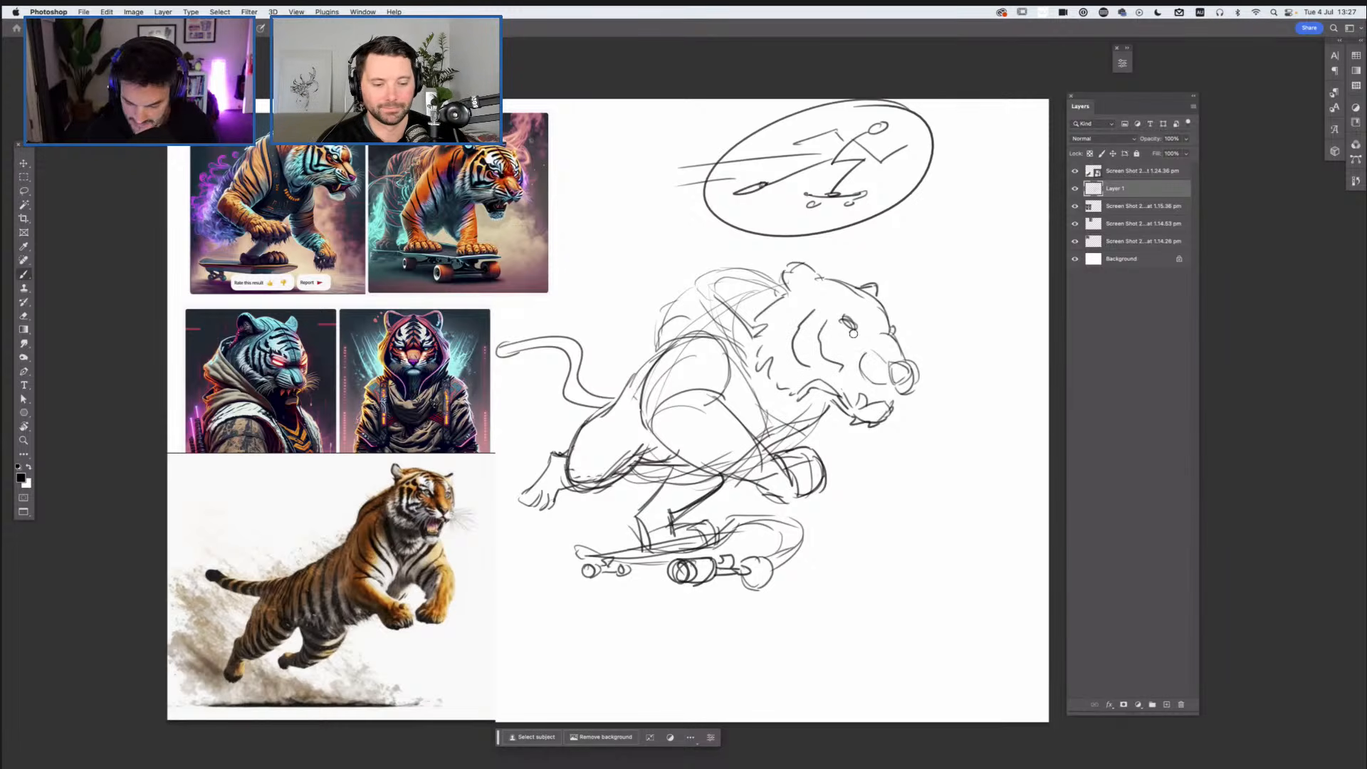
# Step: Erase the eye and refine the near ear and the raised front paw with short strokes
pyautogui.press('e')
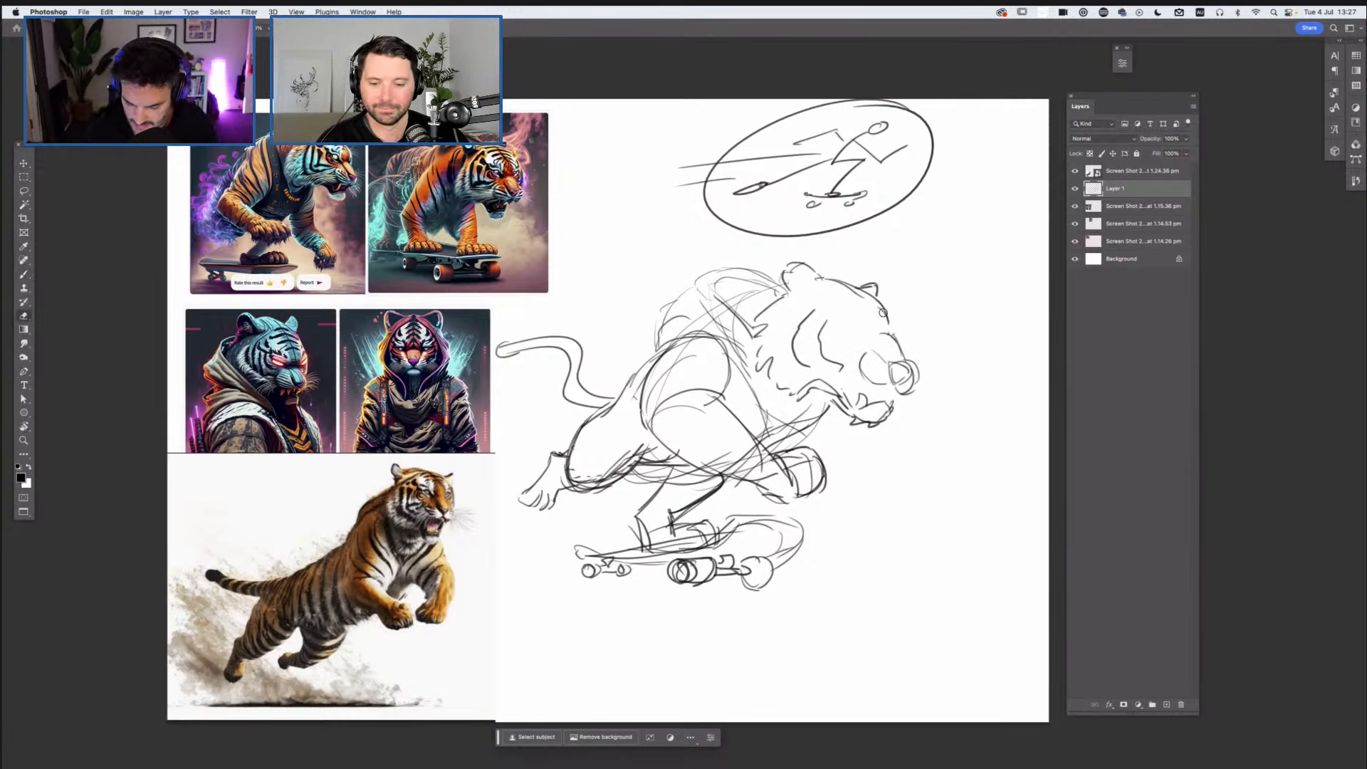
pyautogui.press('b')
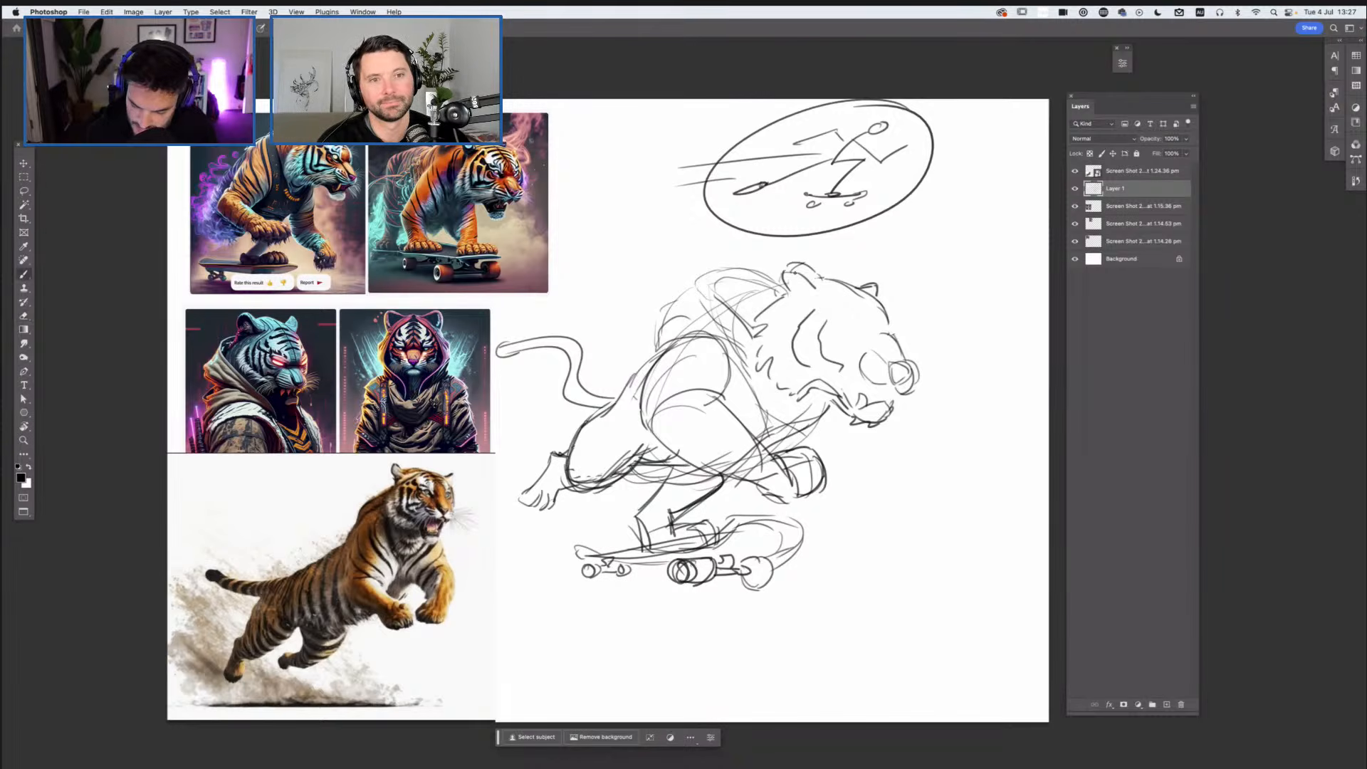
pyautogui.moveTo(824, 278); pyautogui.dragTo(790, 273)
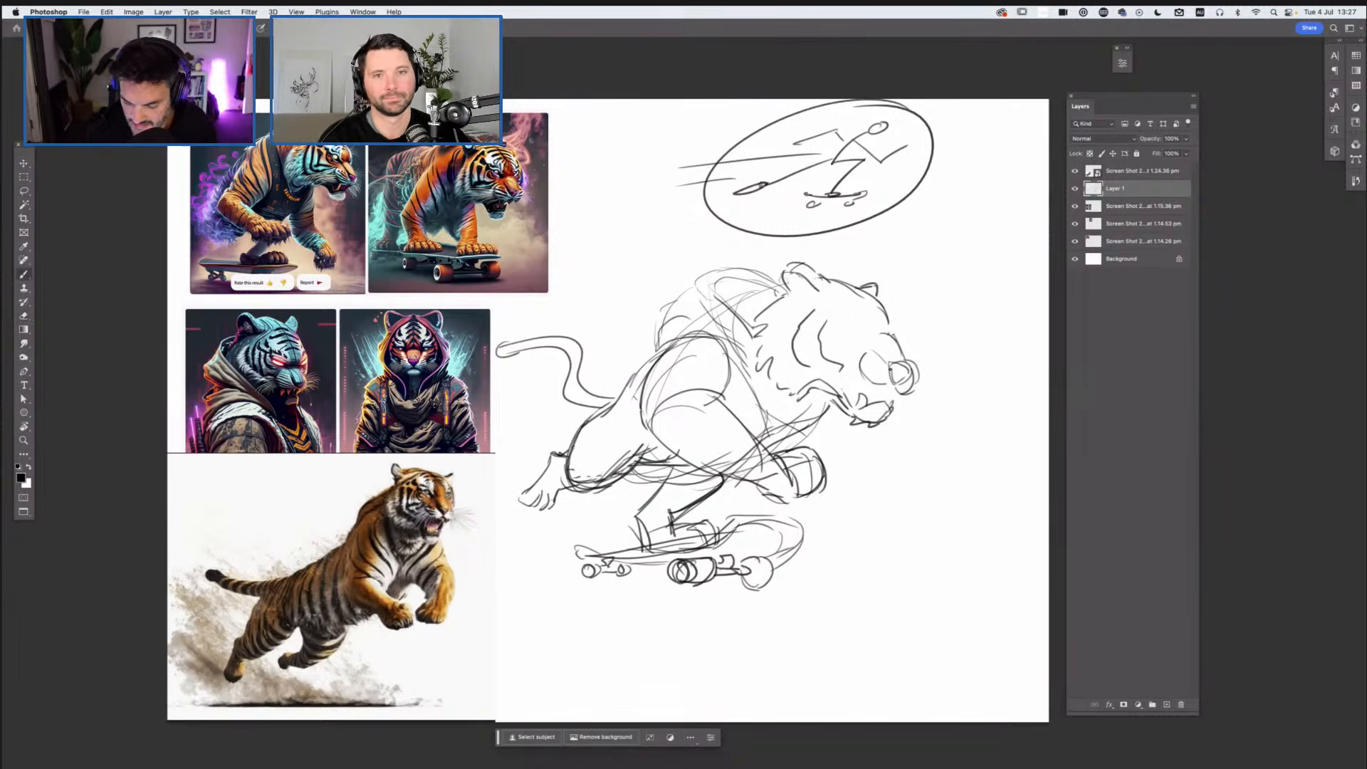
pyautogui.moveTo(779, 481)
pyautogui.mouseDown()
pyautogui.moveTo(791, 498)
pyautogui.moveTo(826, 487)
pyautogui.mouseUp()
# Step: Erase the rounded tip of the muzzle and redraw it with a tighter, more angular nose
pyautogui.press('e')
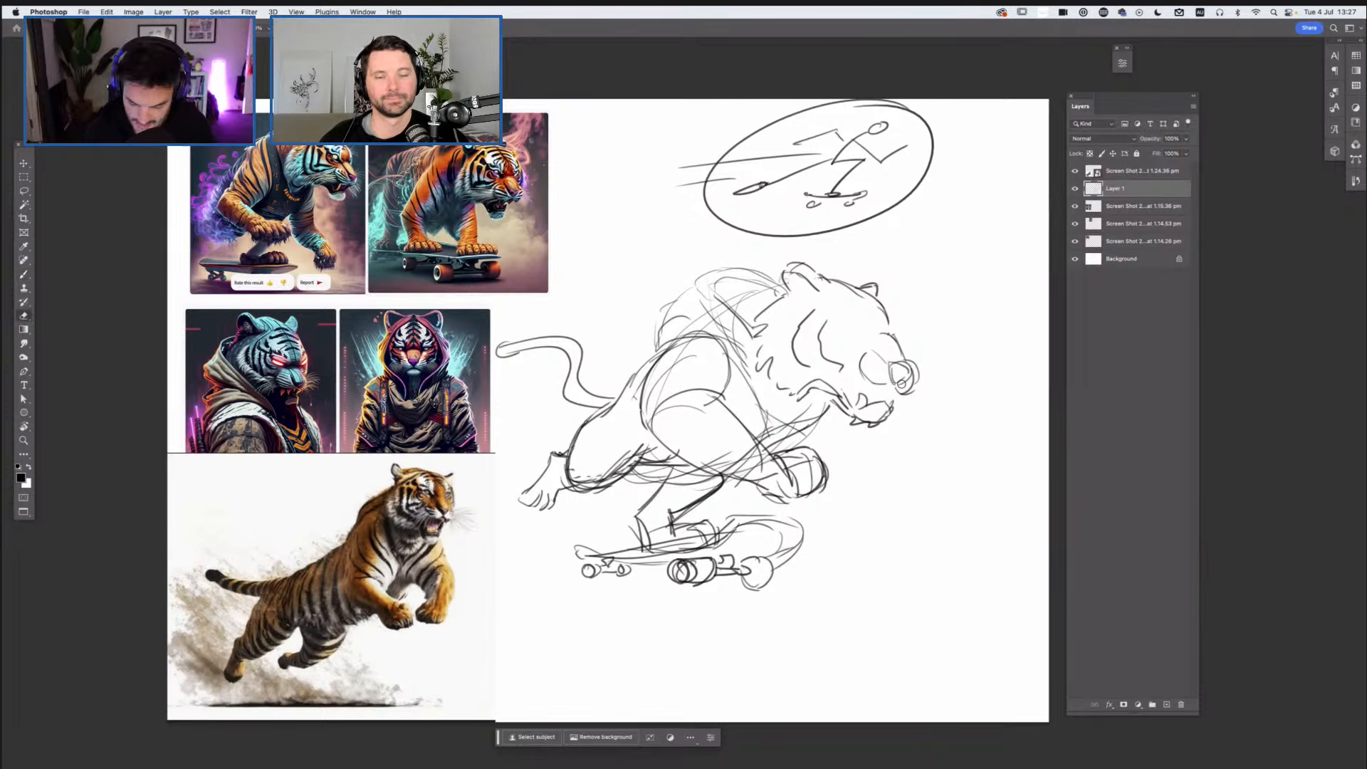
pyautogui.moveTo(915, 359)
pyautogui.mouseDown()
pyautogui.moveTo(898, 364)
pyautogui.moveTo(892, 346)
pyautogui.moveTo(910, 368)
pyautogui.moveTo(889, 365)
pyautogui.moveTo(895, 391)
pyautogui.mouseUp()
pyautogui.press('b')
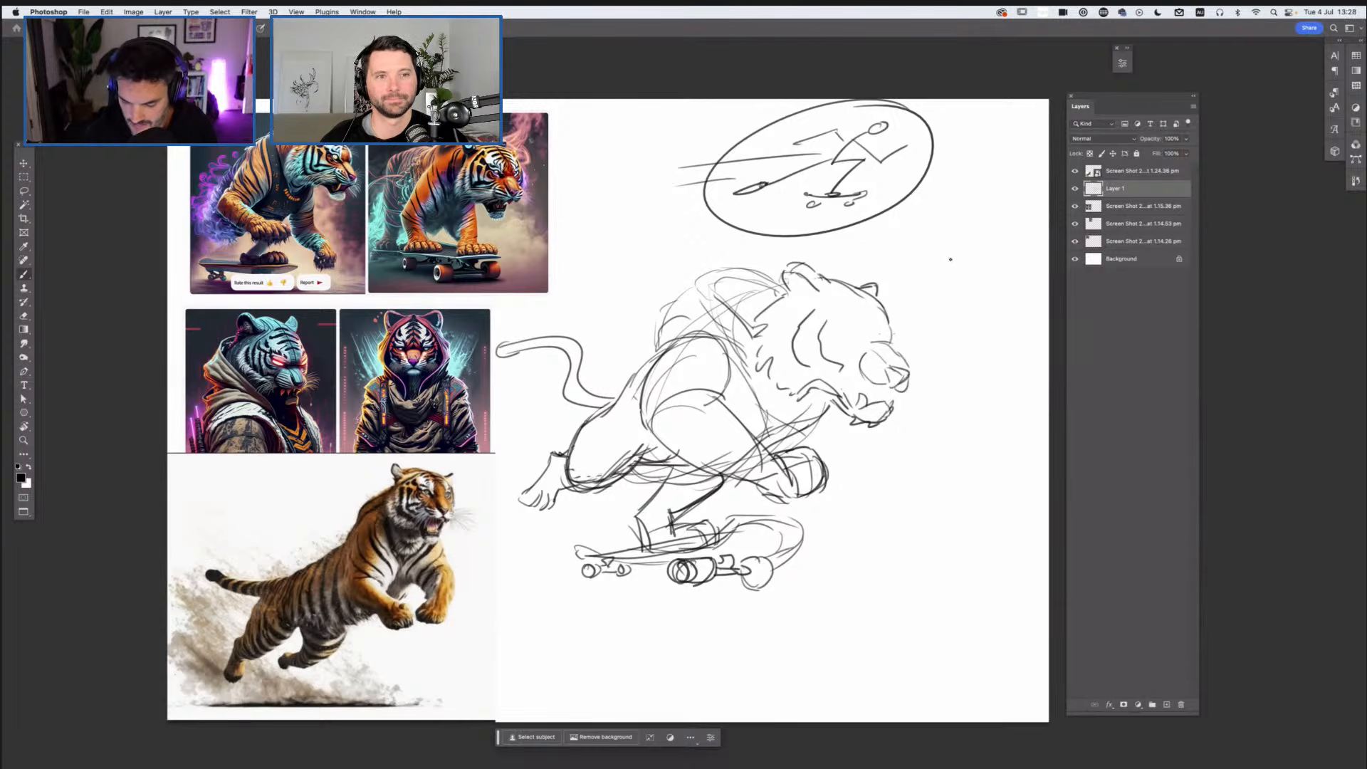
pyautogui.moveTo(918, 267)
pyautogui.mouseDown()
pyautogui.moveTo(975, 282)
pyautogui.moveTo(934, 222)
pyautogui.moveTo(944, 264)
pyautogui.moveTo(902, 279)
pyautogui.mouseUp()
pyautogui.press('l')
pyautogui.press('BackSpace')
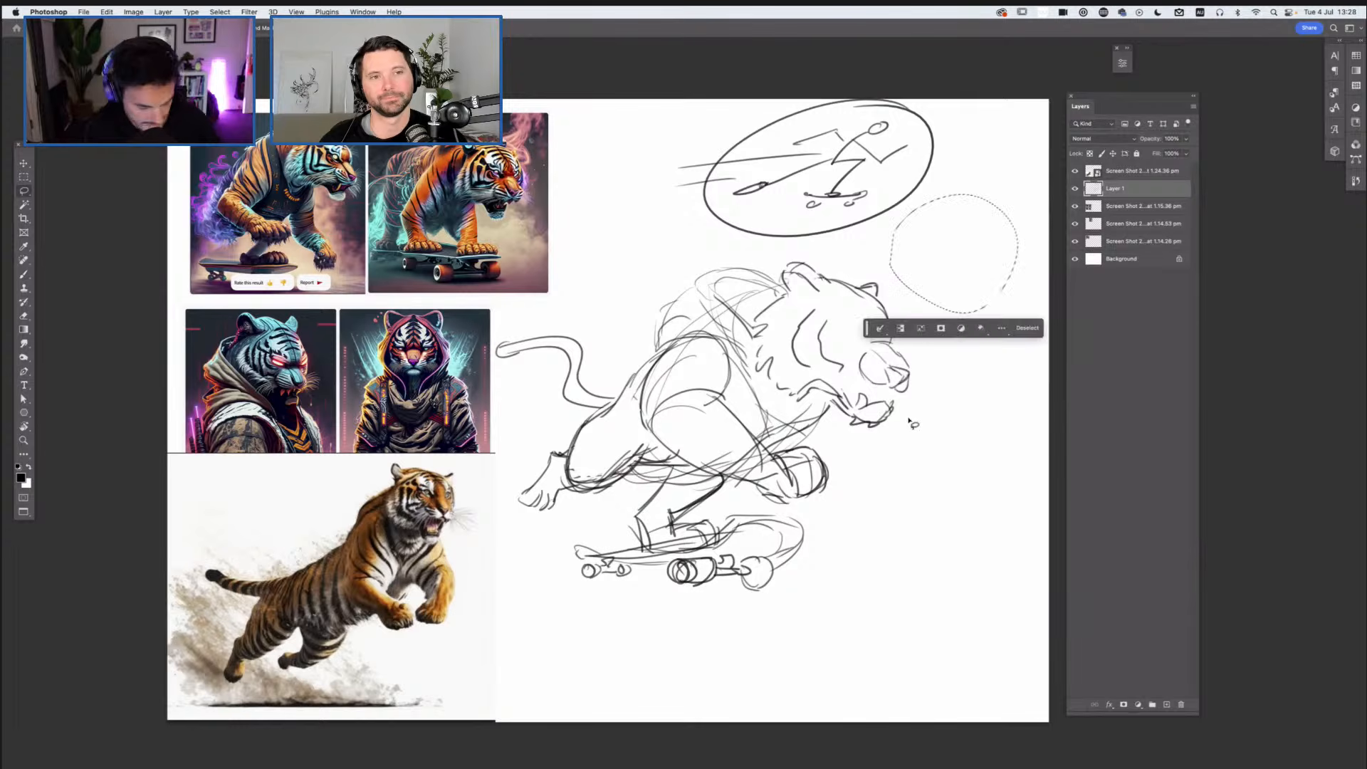
pyautogui.press('super+d')
pyautogui.press('b')
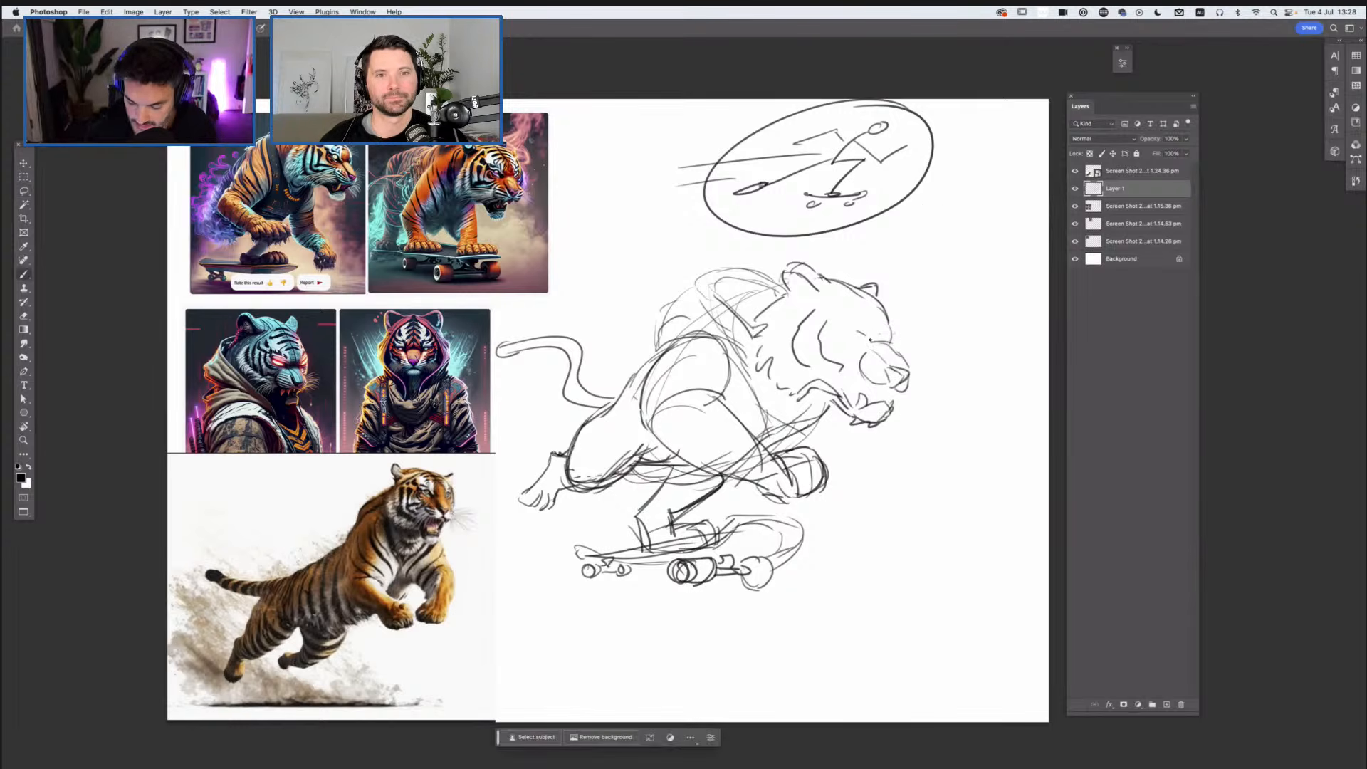
# Step: Draw a dark angry eye, sharpen the near ear with tufts of fur, and add fangs inside the open mouth
pyautogui.moveTo(869, 336)
pyautogui.mouseDown()
pyautogui.moveTo(851, 325)
pyautogui.moveTo(867, 337)
pyautogui.mouseUp()
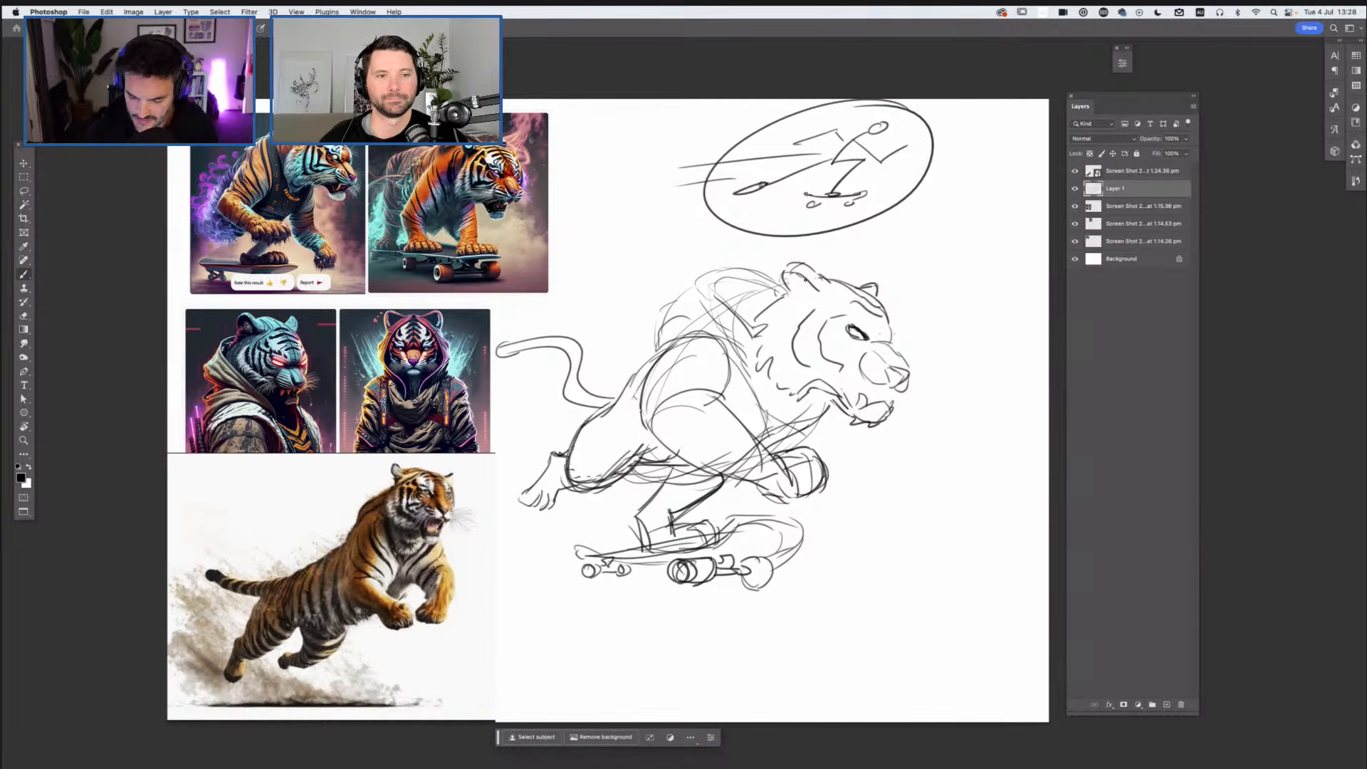
pyautogui.moveTo(786, 296)
pyautogui.mouseDown()
pyautogui.moveTo(789, 267)
pyautogui.moveTo(875, 296)
pyautogui.mouseUp()
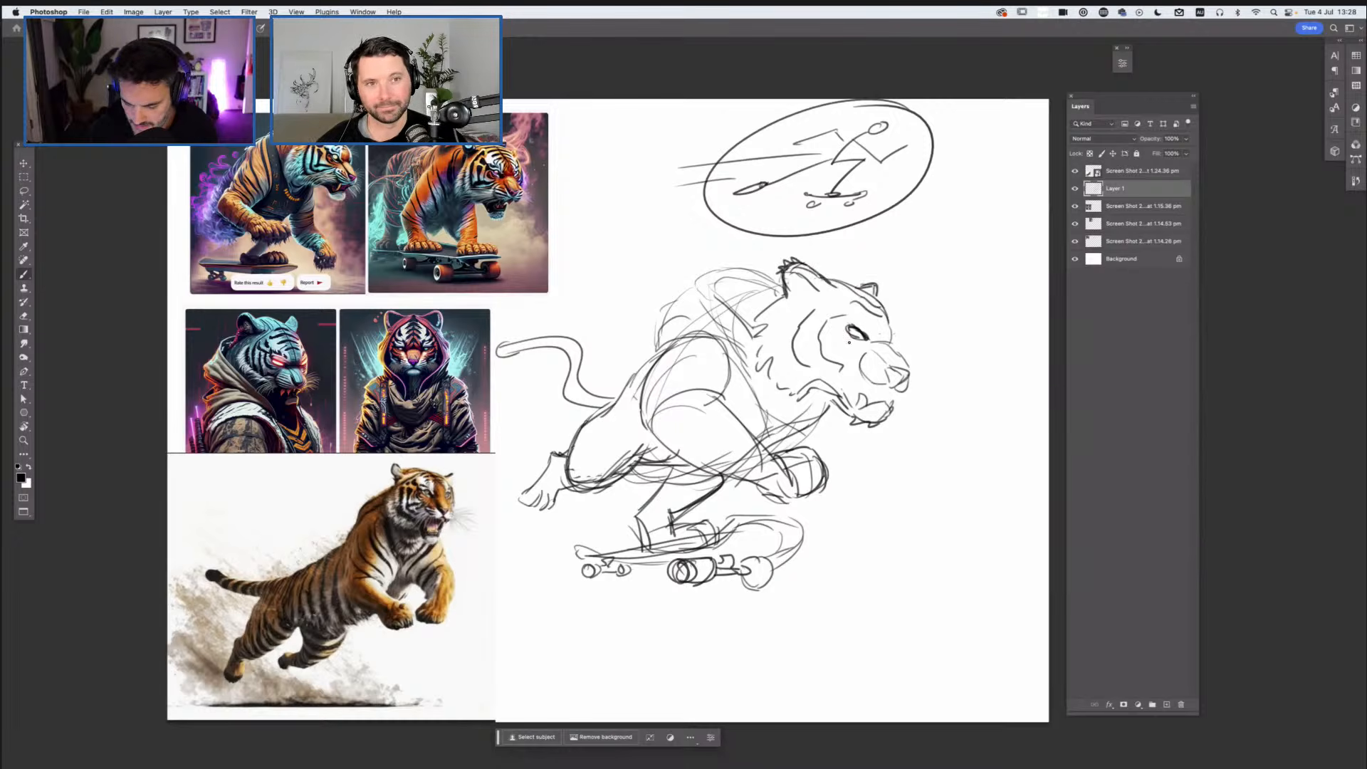
pyautogui.moveTo(782, 310); pyautogui.dragTo(768, 351)
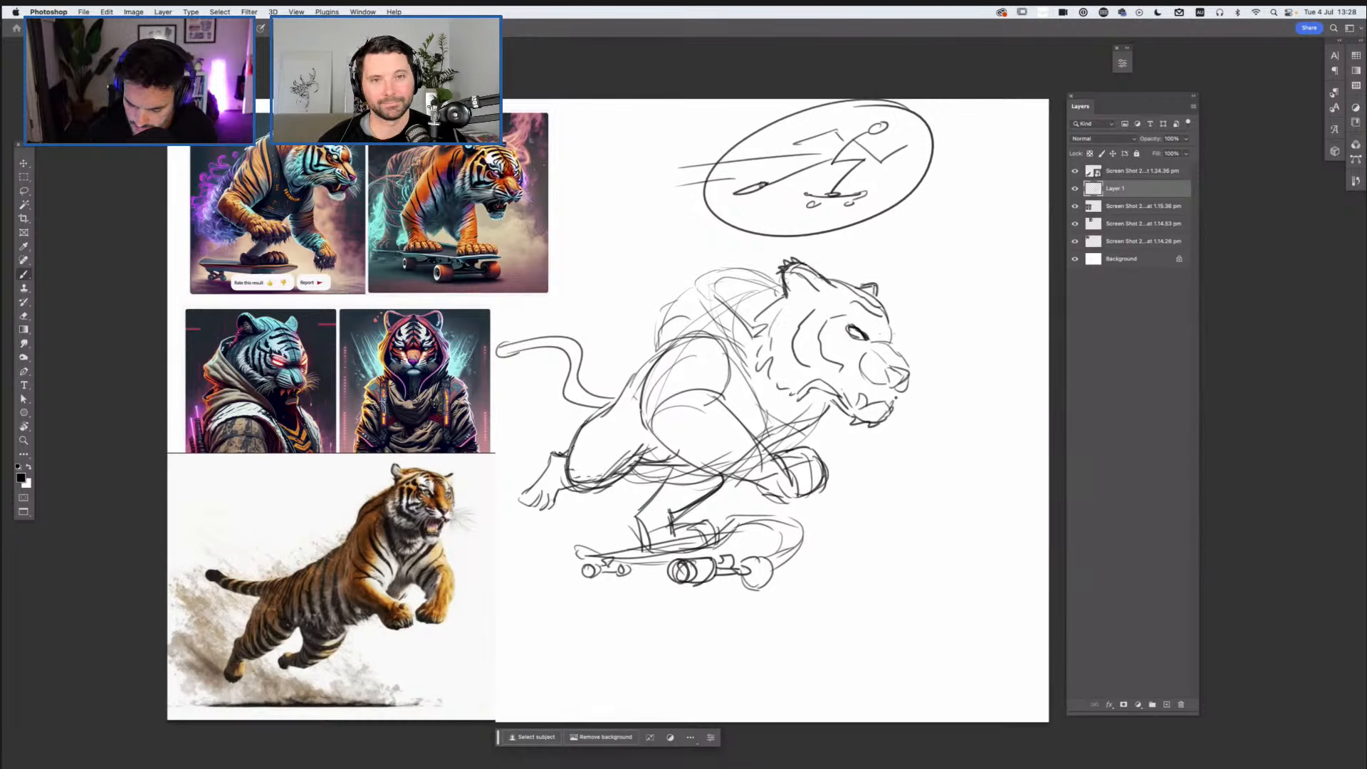
pyautogui.moveTo(865, 385); pyautogui.dragTo(894, 399)
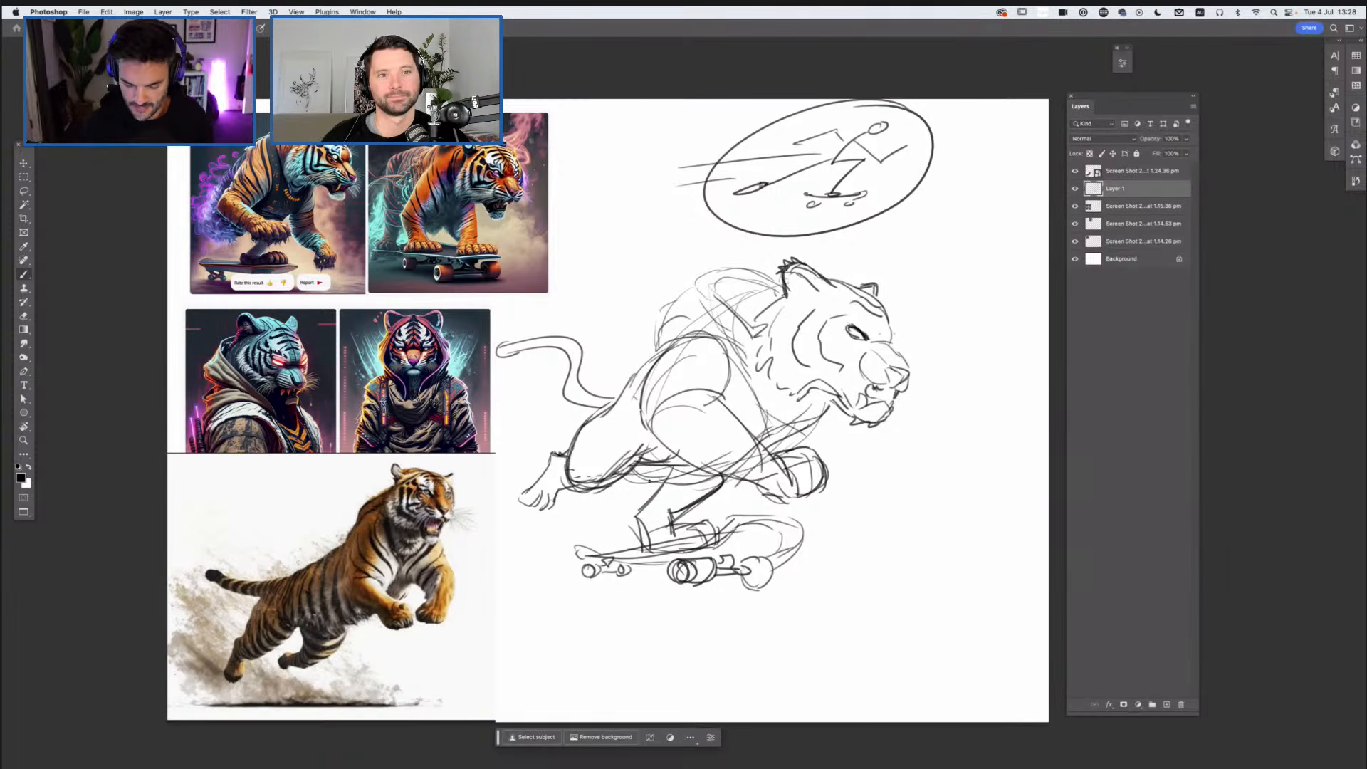
# Step: Add detail strokes to the hind legs and skateboard wheels, and sketch a curved fur line beneath the lower jaw
pyautogui.moveTo(582, 426); pyautogui.dragTo(617, 474)
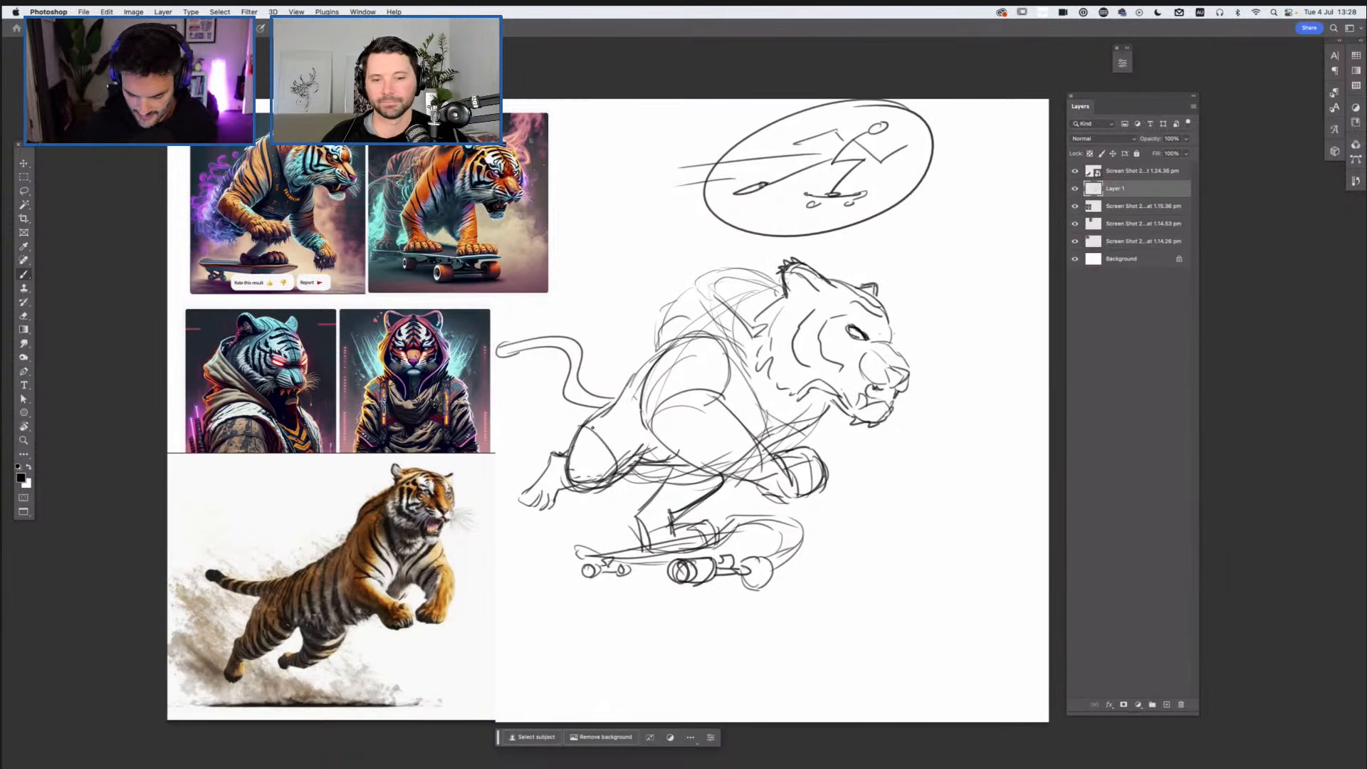
pyautogui.moveTo(695, 490); pyautogui.dragTo(705, 489)
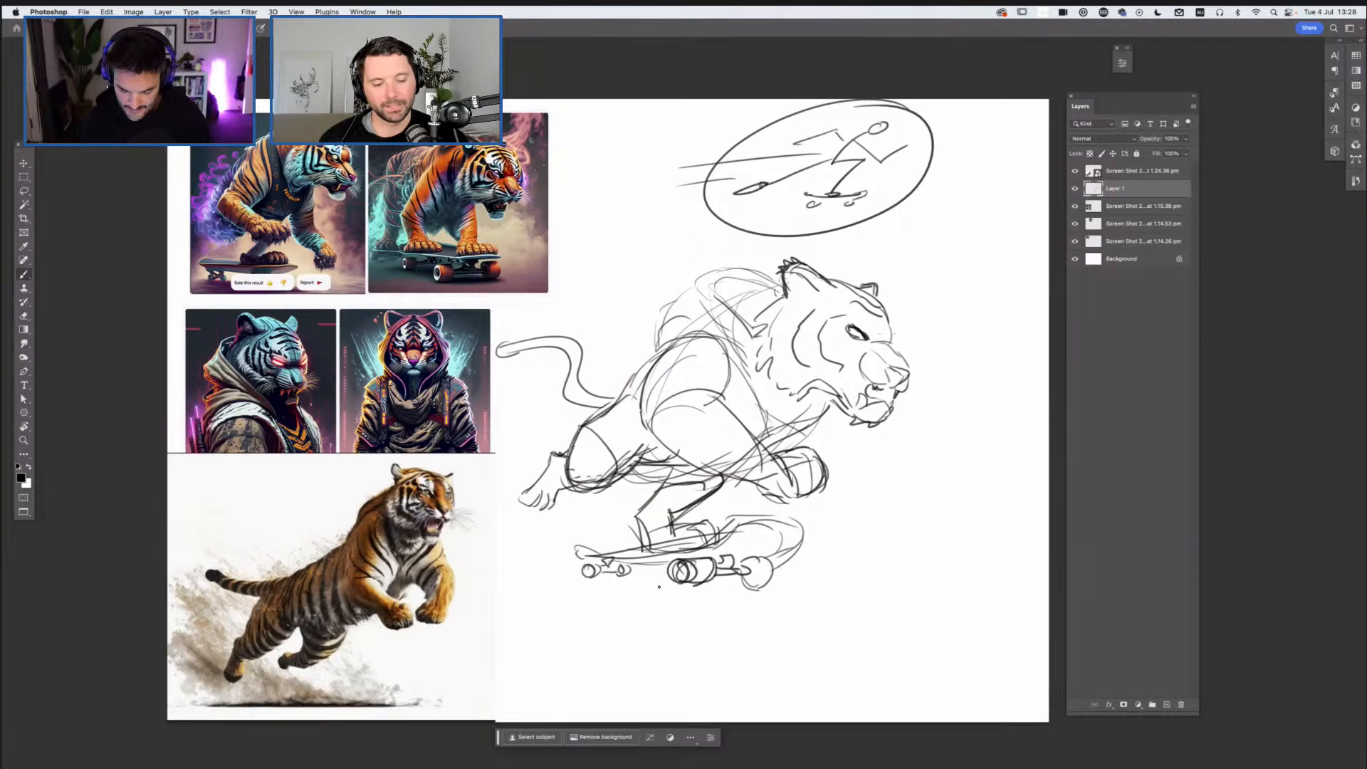
pyautogui.moveTo(681, 571); pyautogui.dragTo(676, 572)
pyautogui.moveTo(773, 577); pyautogui.dragTo(756, 558)
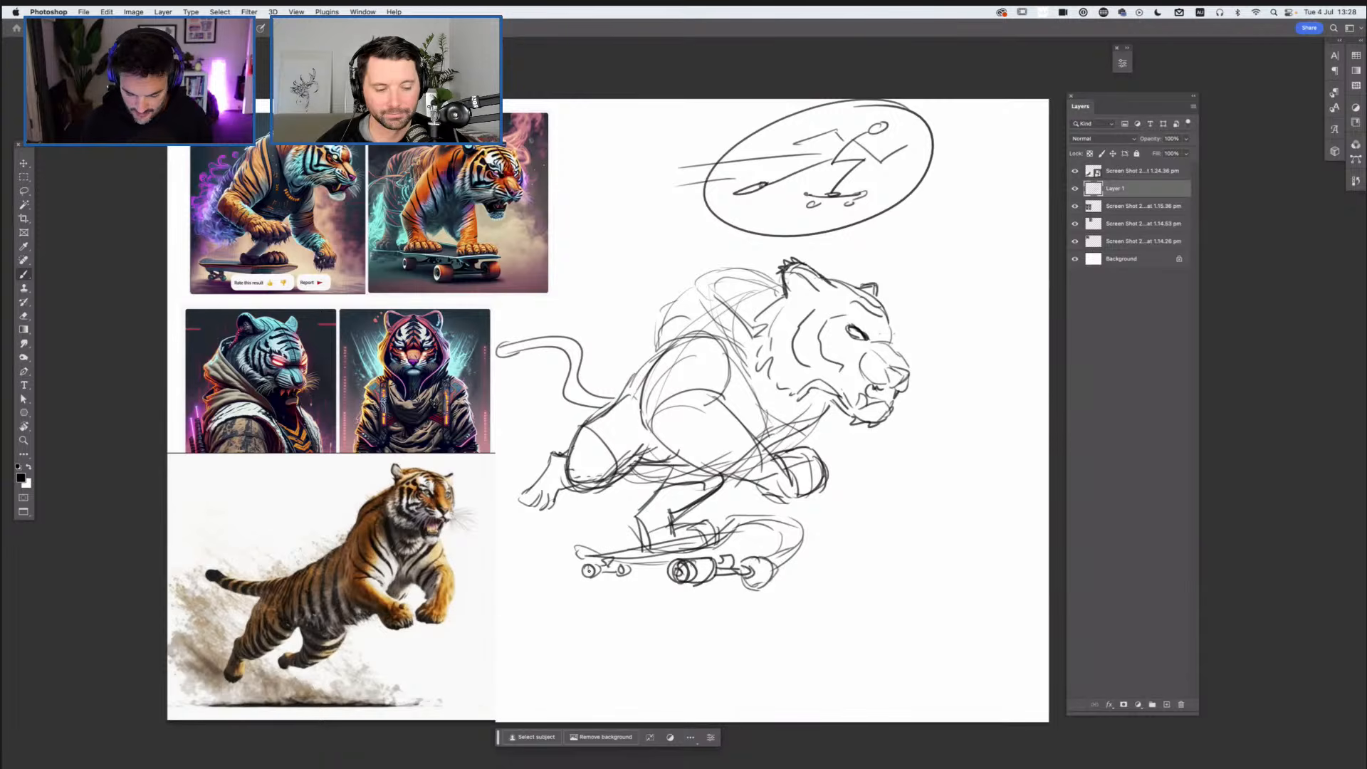
pyautogui.moveTo(825, 418); pyautogui.dragTo(857, 441)
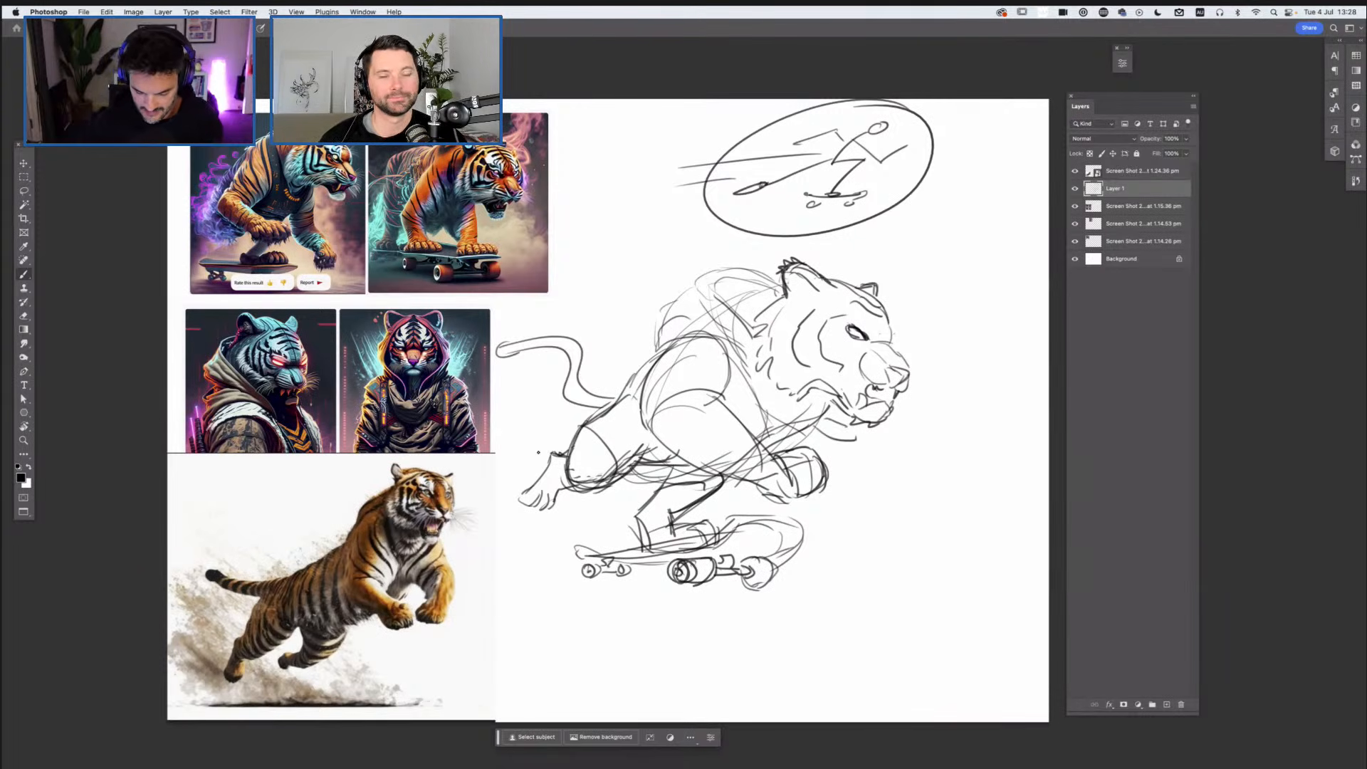
# Step: Draw speed lines trailing behind the tiger and skateboard, and add dust shapes and flying specks behind the rear wheels
pyautogui.moveTo(579, 430); pyautogui.dragTo(496, 479)
pyautogui.moveTo(600, 494); pyautogui.dragTo(496, 534)
pyautogui.moveTo(598, 525); pyautogui.dragTo(494, 547)
pyautogui.moveTo(614, 542); pyautogui.dragTo(494, 561)
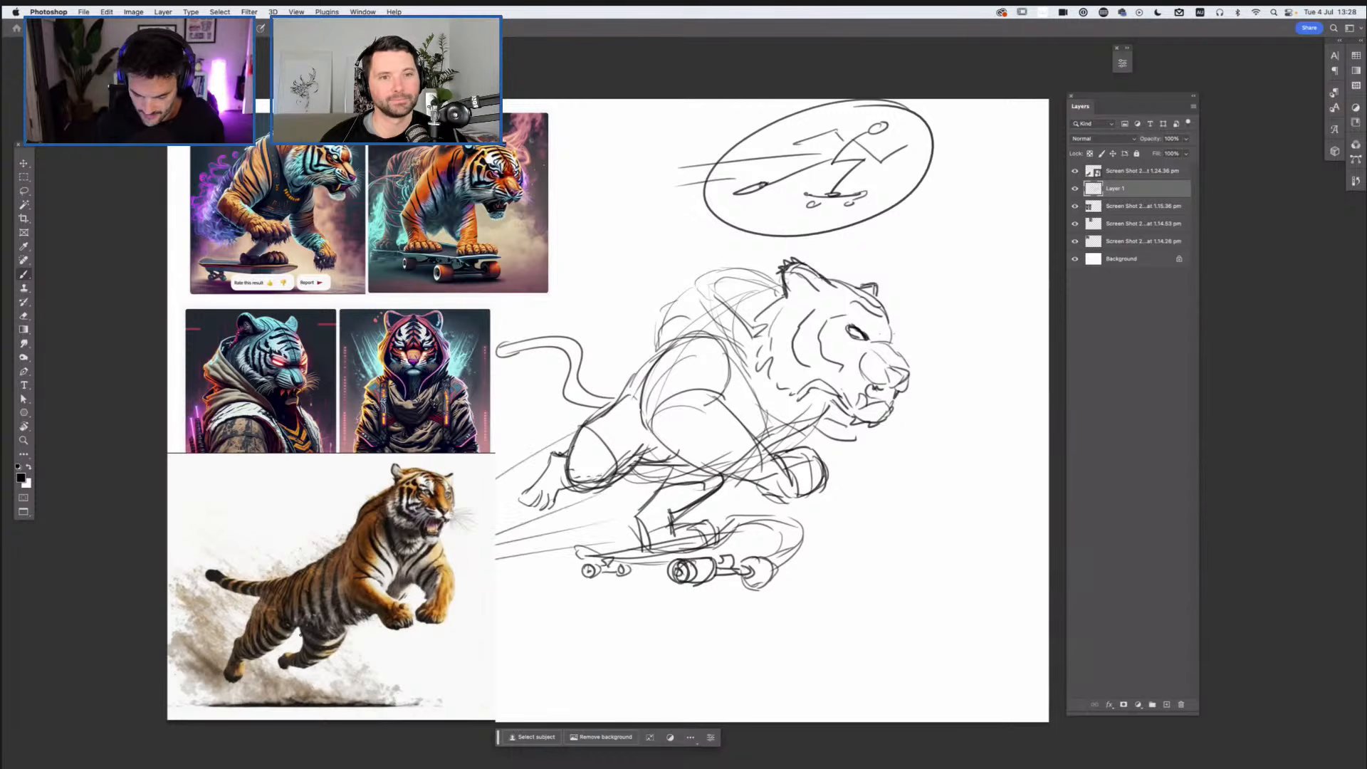
pyautogui.moveTo(578, 559); pyautogui.dragTo(499, 575)
pyautogui.moveTo(579, 566); pyautogui.dragTo(498, 577)
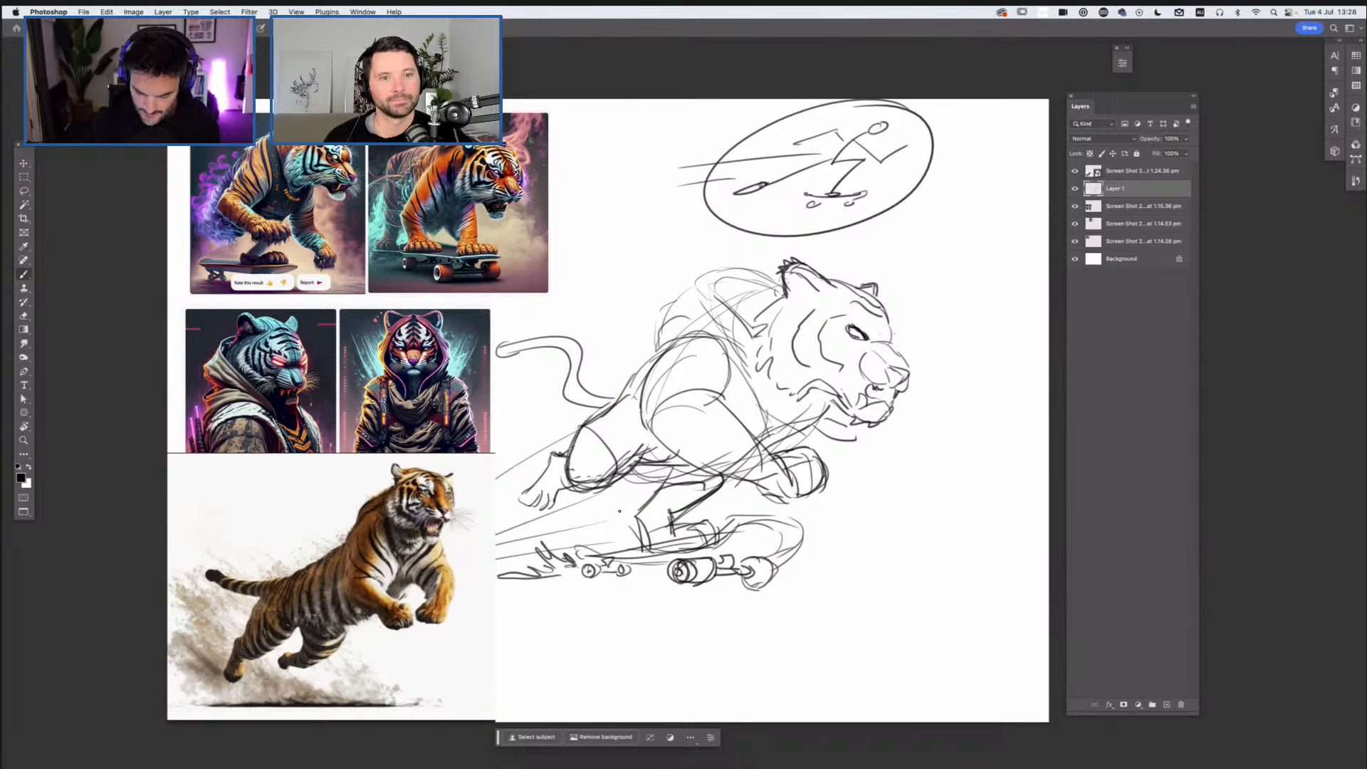
pyautogui.moveTo(558, 532); pyautogui.dragTo(498, 552)
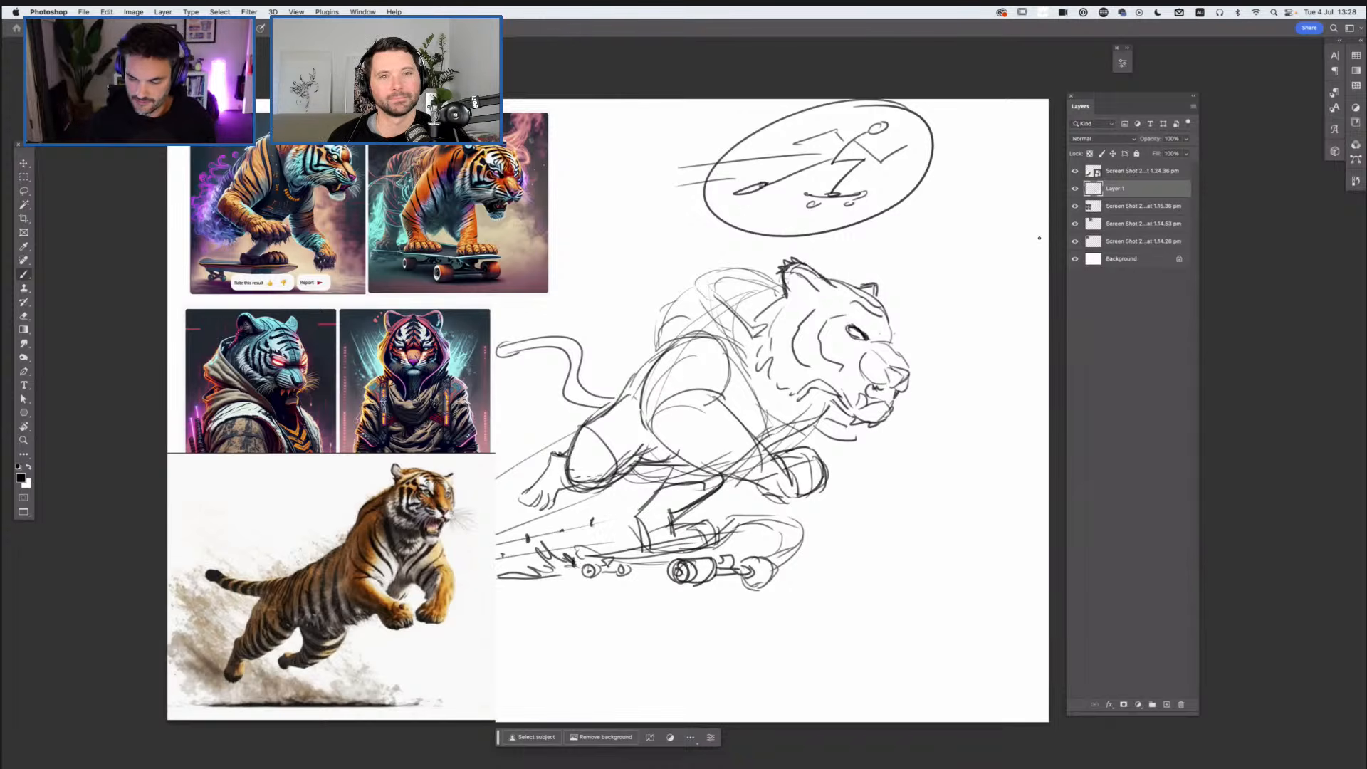
# Step: Hide the reference screenshot layers, and delete the sketch layer and every reference layer, keeping only the Background
pyautogui.click(1075, 171)
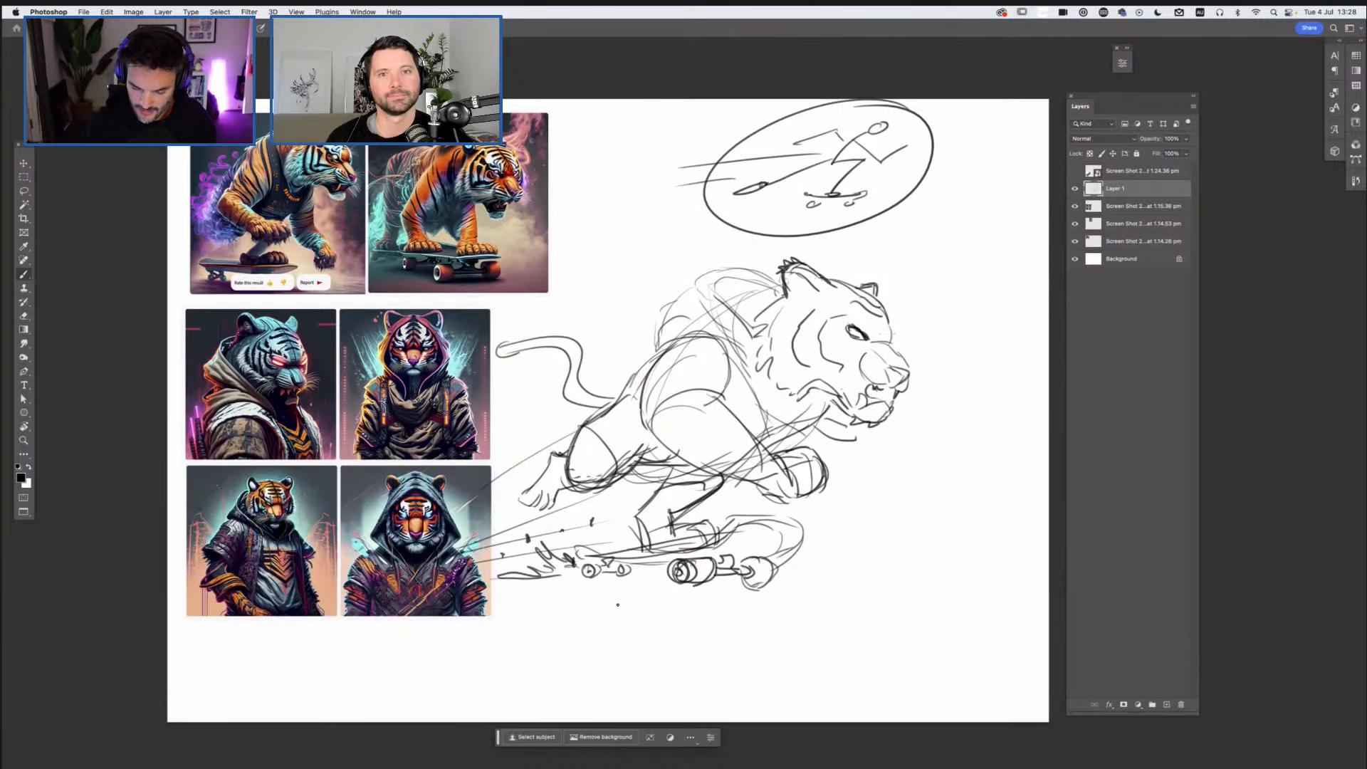
pyautogui.click(1075, 241)
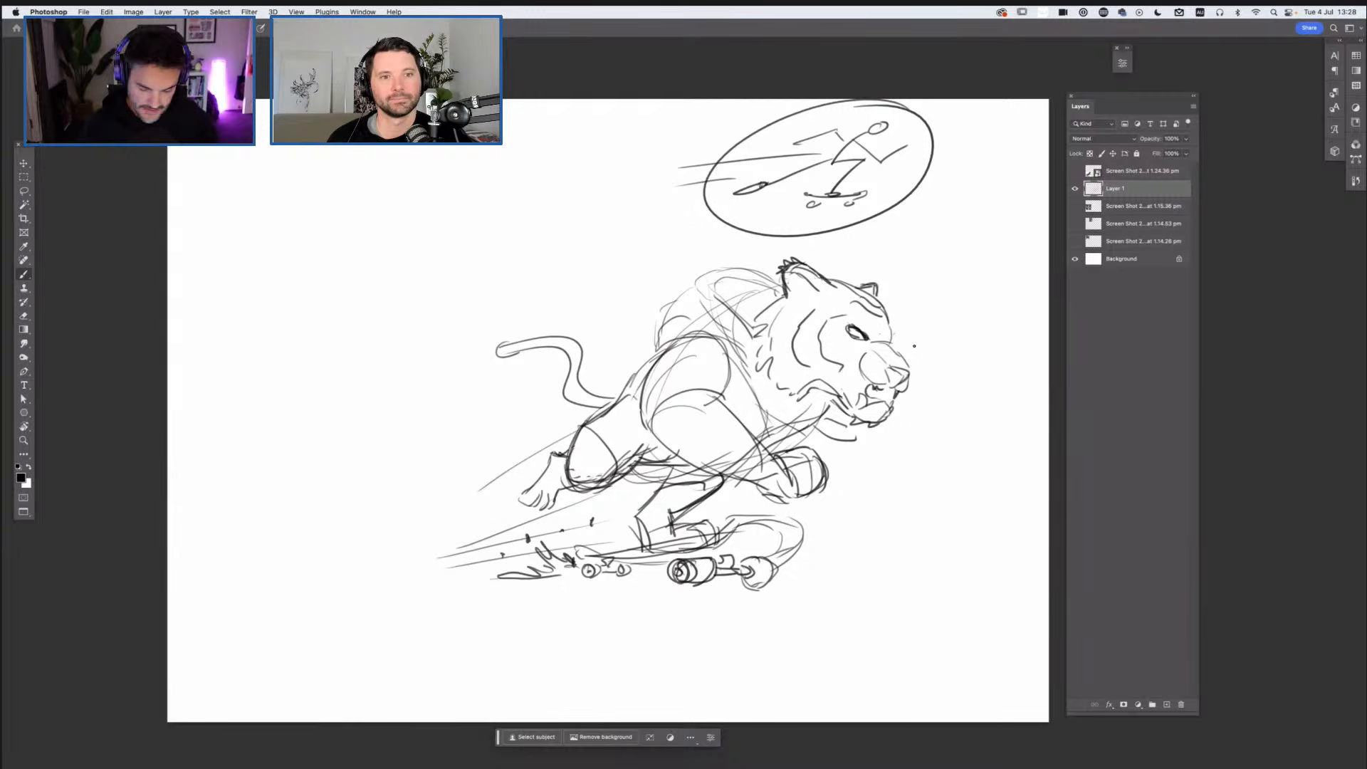
pyautogui.press('Delete')
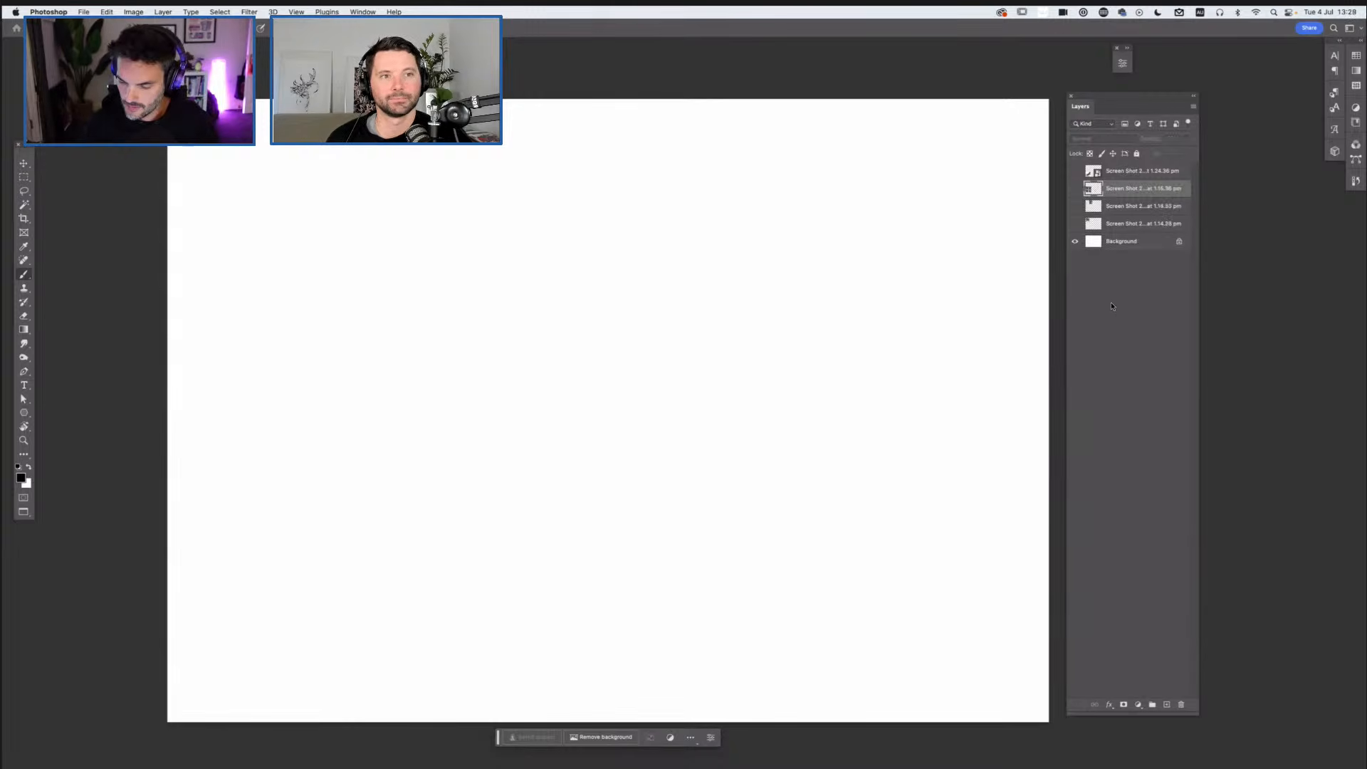
pyautogui.press('Delete')
pyautogui.press('Delete')
pyautogui.press('Delete')
pyautogui.press('Delete')
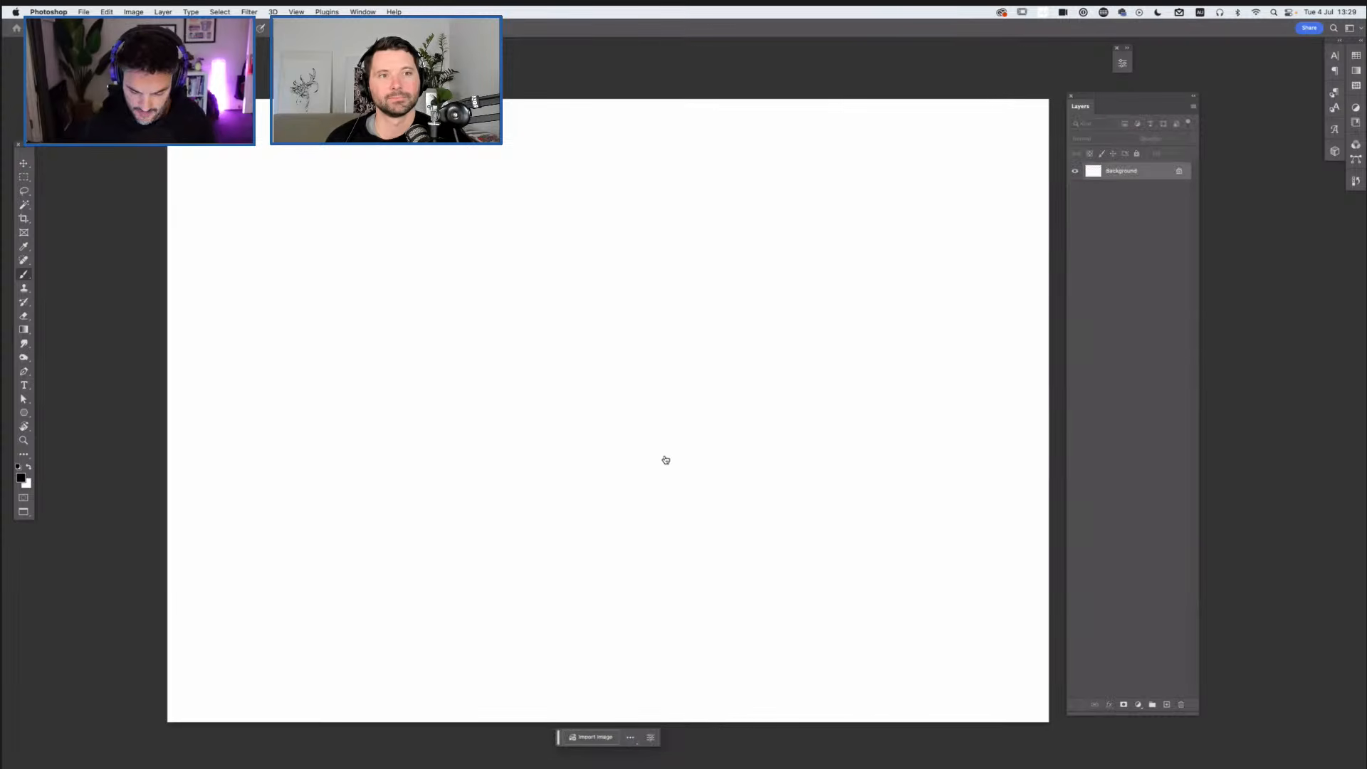
# Step: Switch to Firefox, close the tiger jumping search, and screenshot the Firefly image of the jumpsuit-clad tiger on a fat-tyre bike
pyautogui.press('super+Tab')
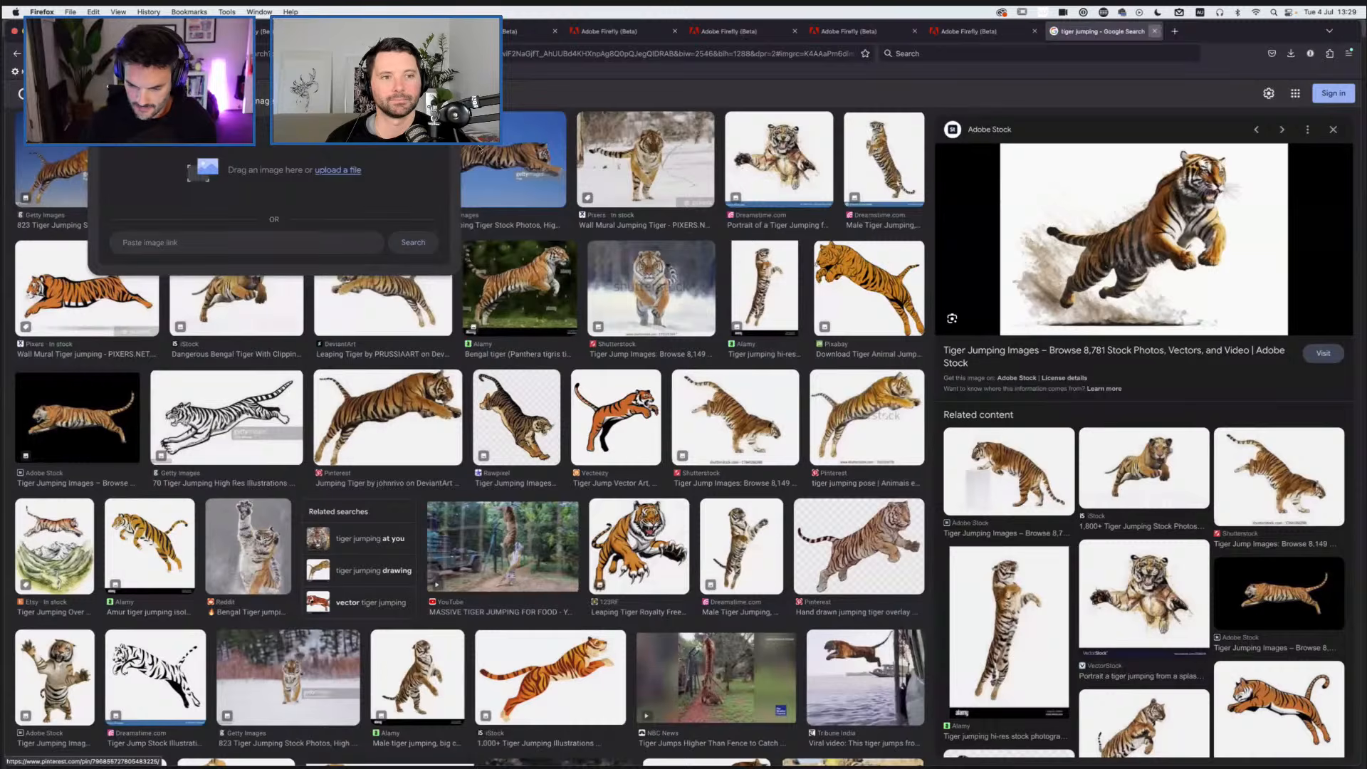
pyautogui.press('super+w')
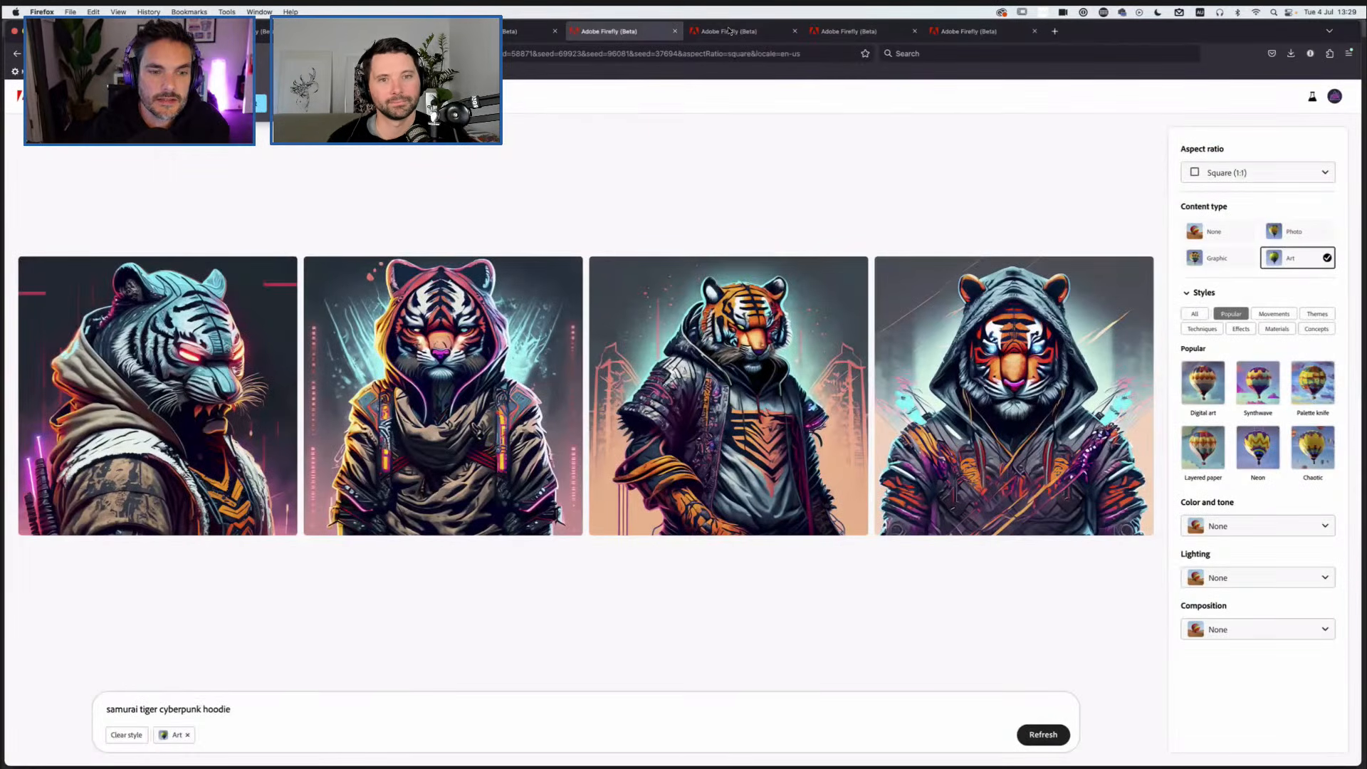
pyautogui.hotkey('ctrl', 'Tab')
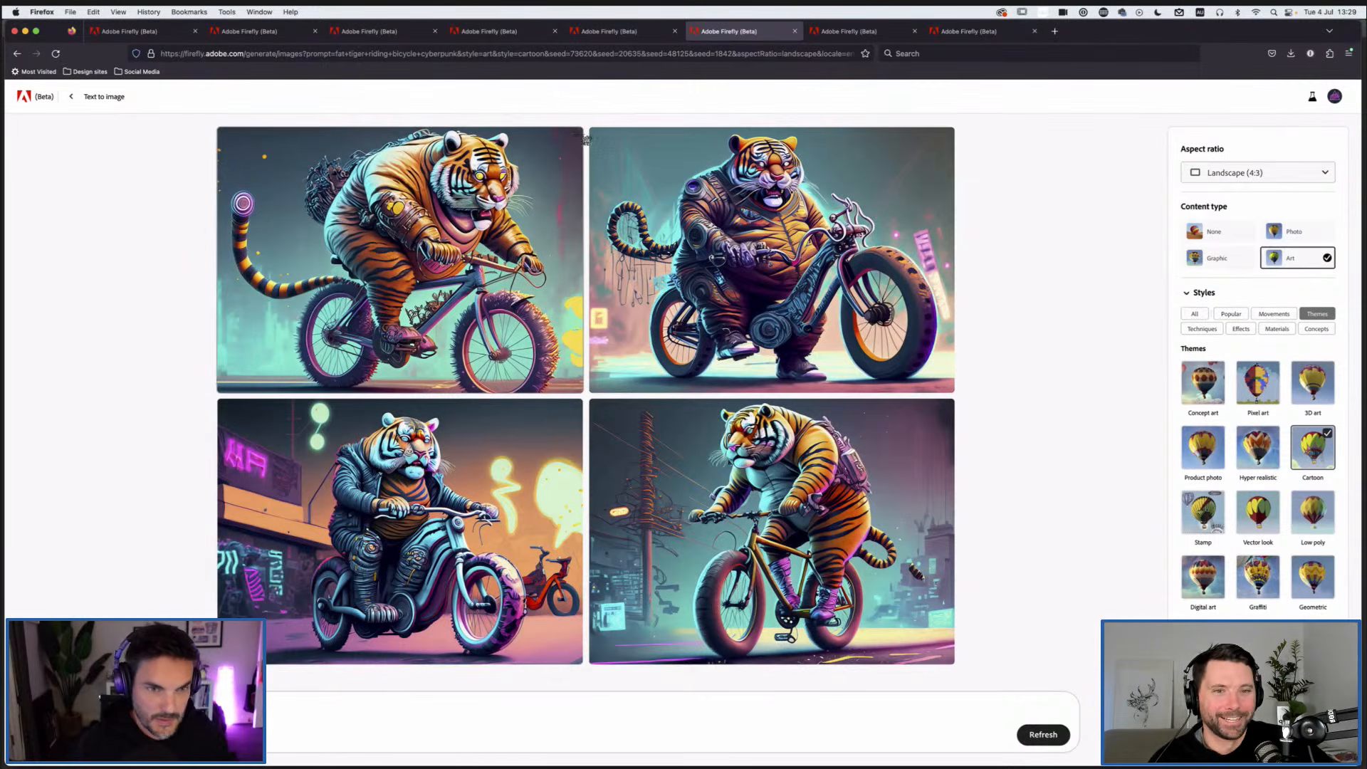
pyautogui.moveTo(590, 116); pyautogui.dragTo(961, 395)
# Step: Place the captured tiger-on-bike screenshot in the Photoshop document and position it near the centre of the canvas
pyautogui.press('super+Tab')
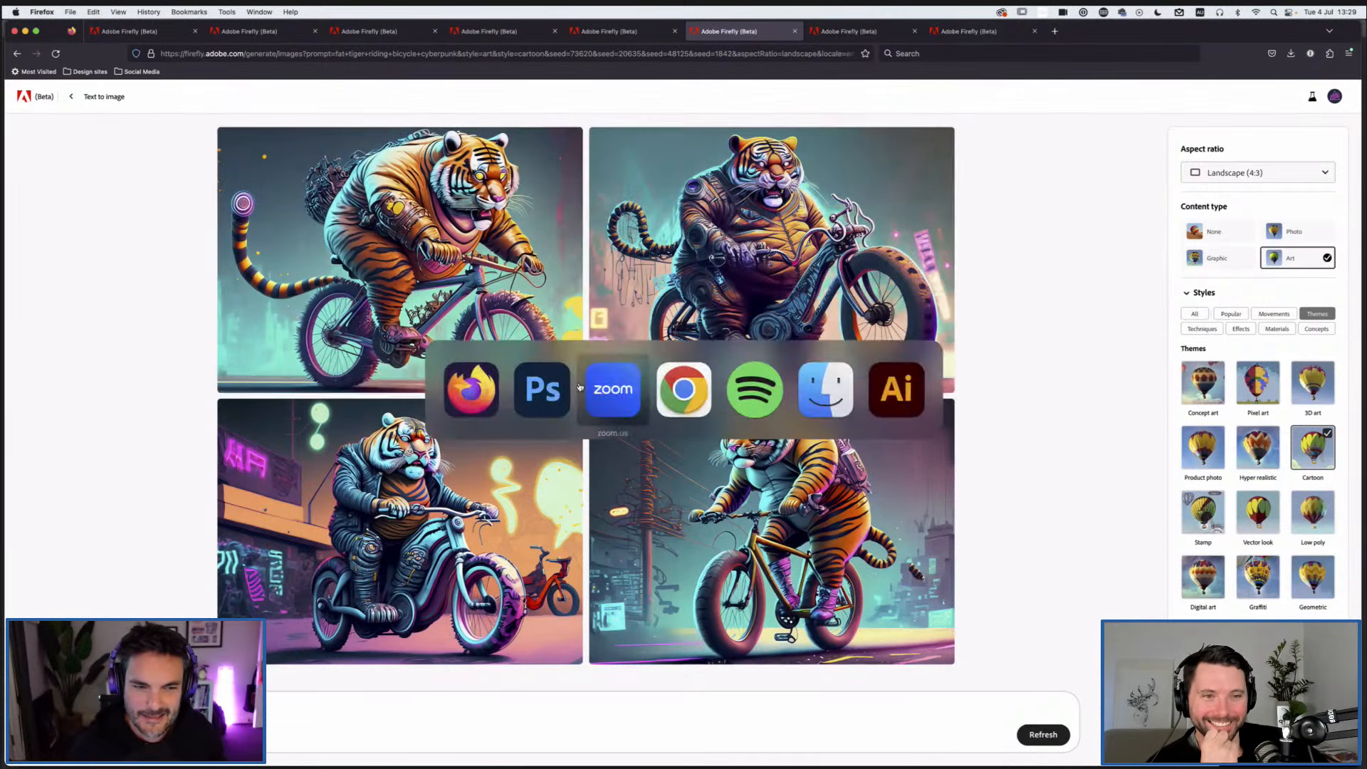
pyautogui.click(542, 389)
pyautogui.moveTo(1331, 662); pyautogui.dragTo(699, 376)
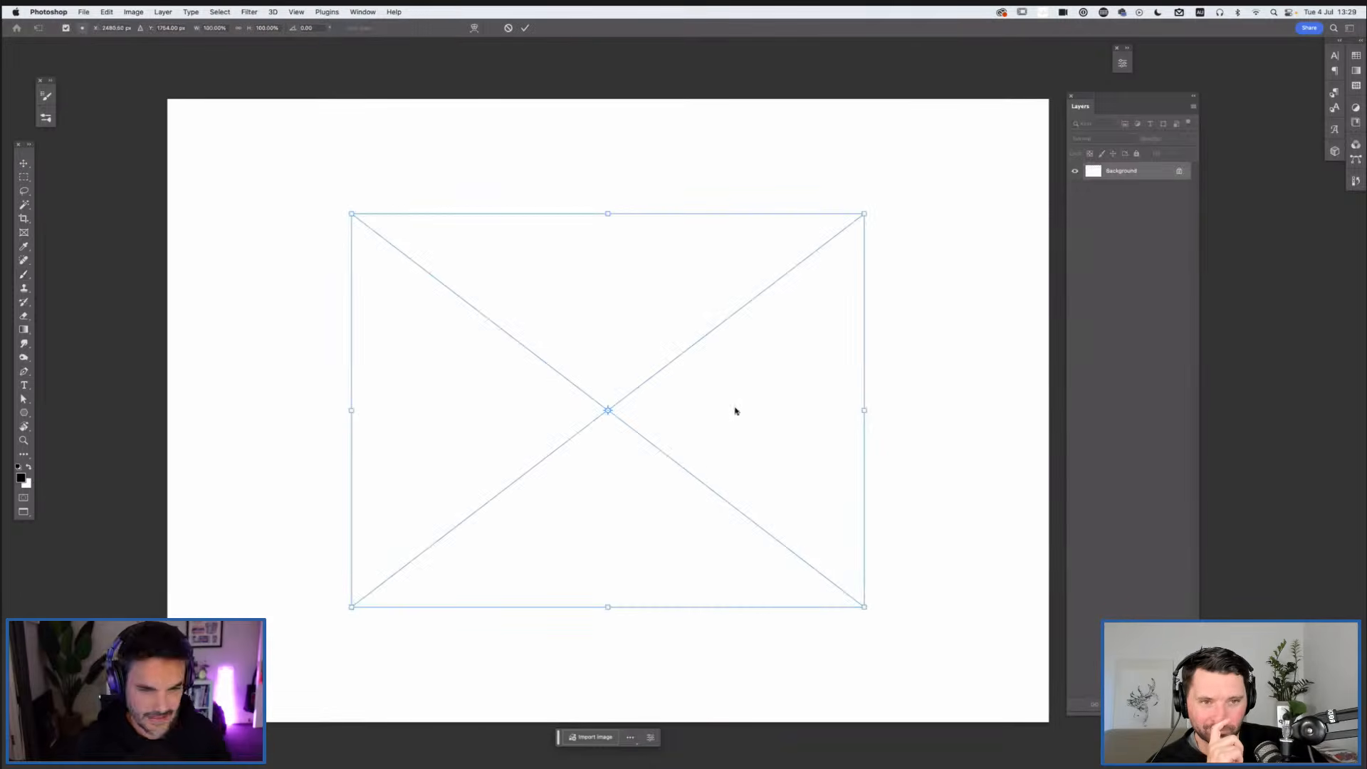
pyautogui.press('Return')
pyautogui.press('v')
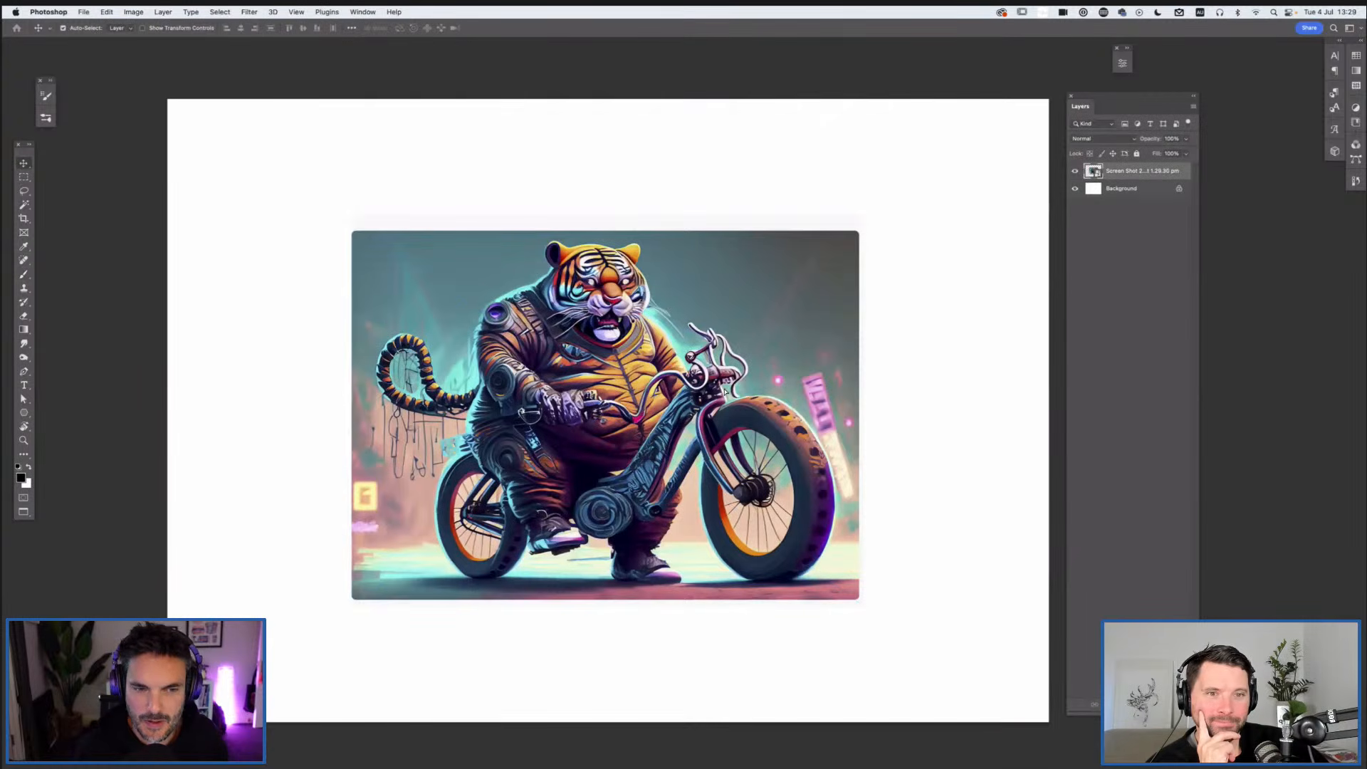
pyautogui.moveTo(739, 386); pyautogui.dragTo(753, 373)
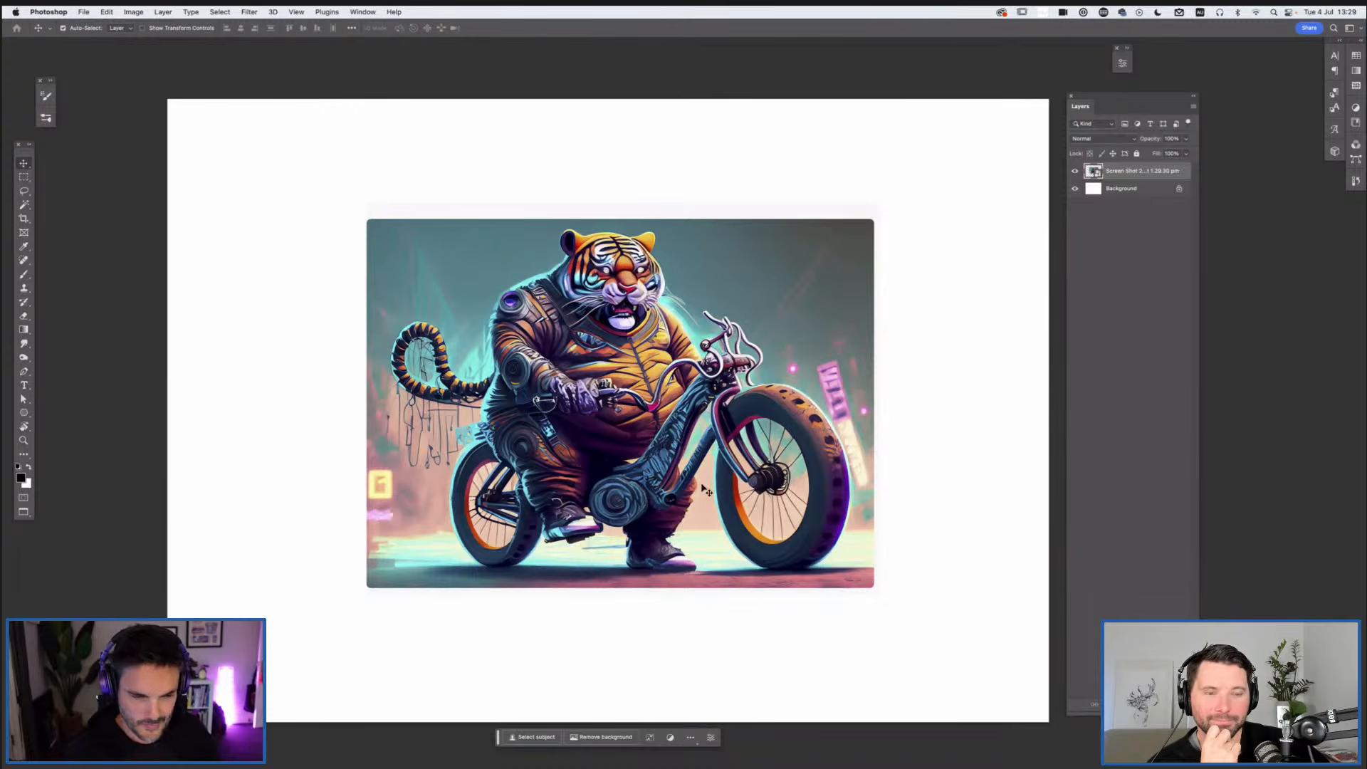
# Step: Return to the Firefly results in Firefox and screenshot the front wheel of the jacket-wearing tiger's bike
pyautogui.press('super+Tab')
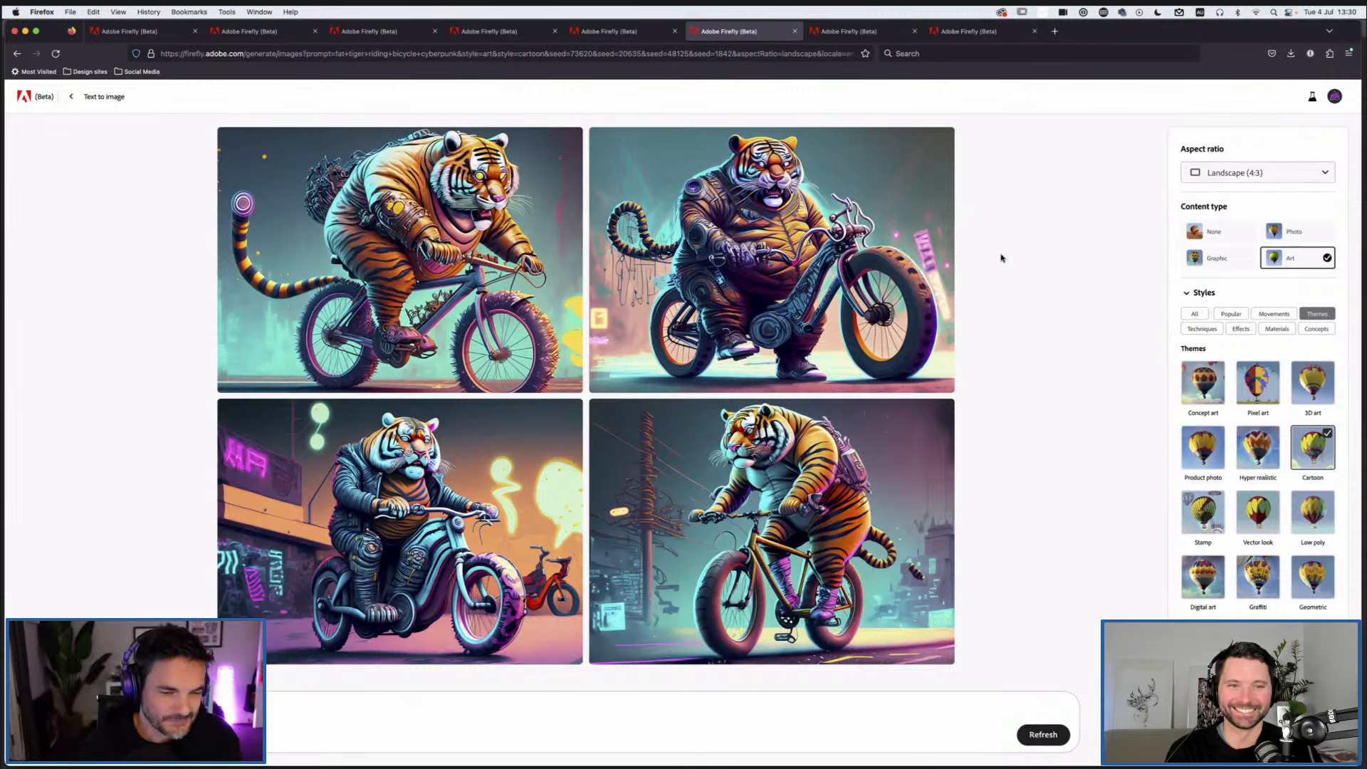
pyautogui.moveTo(449, 544)
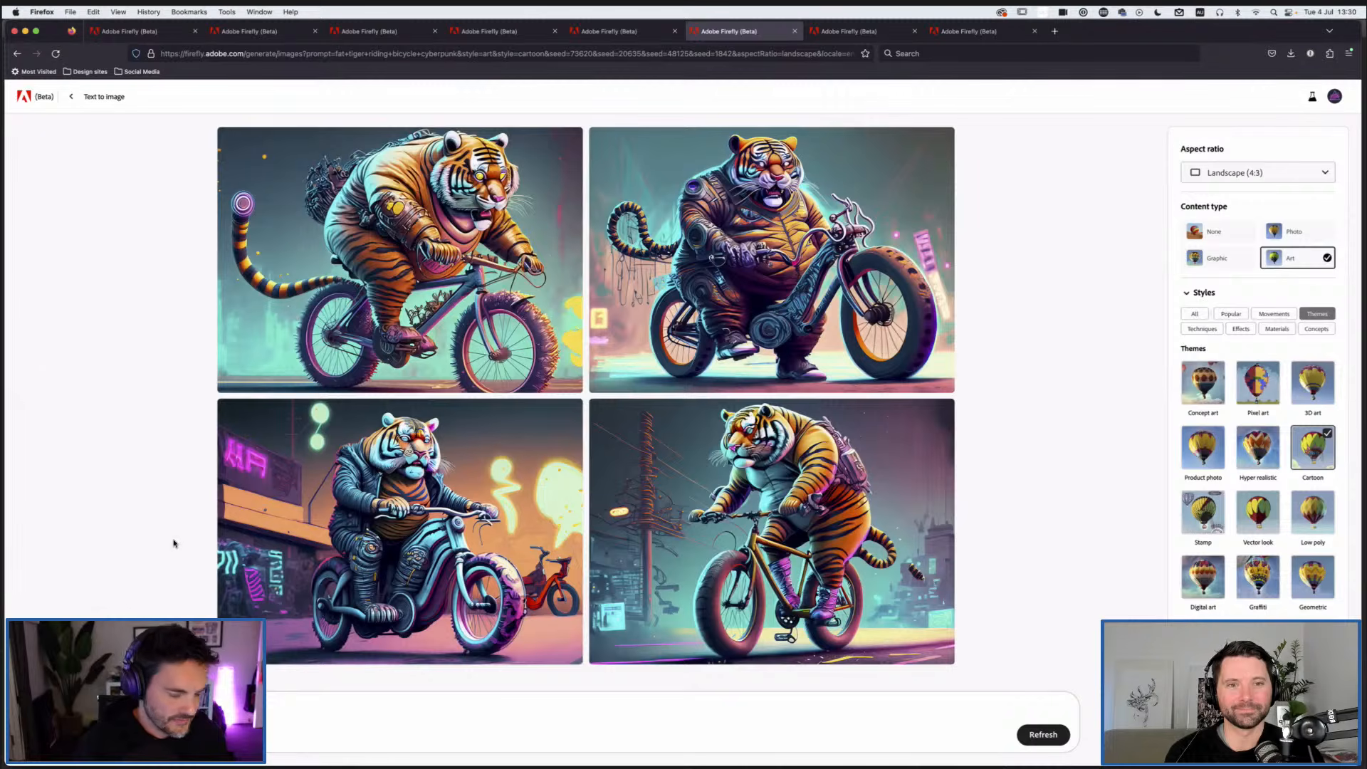
pyautogui.moveTo(425, 528); pyautogui.dragTo(543, 667)
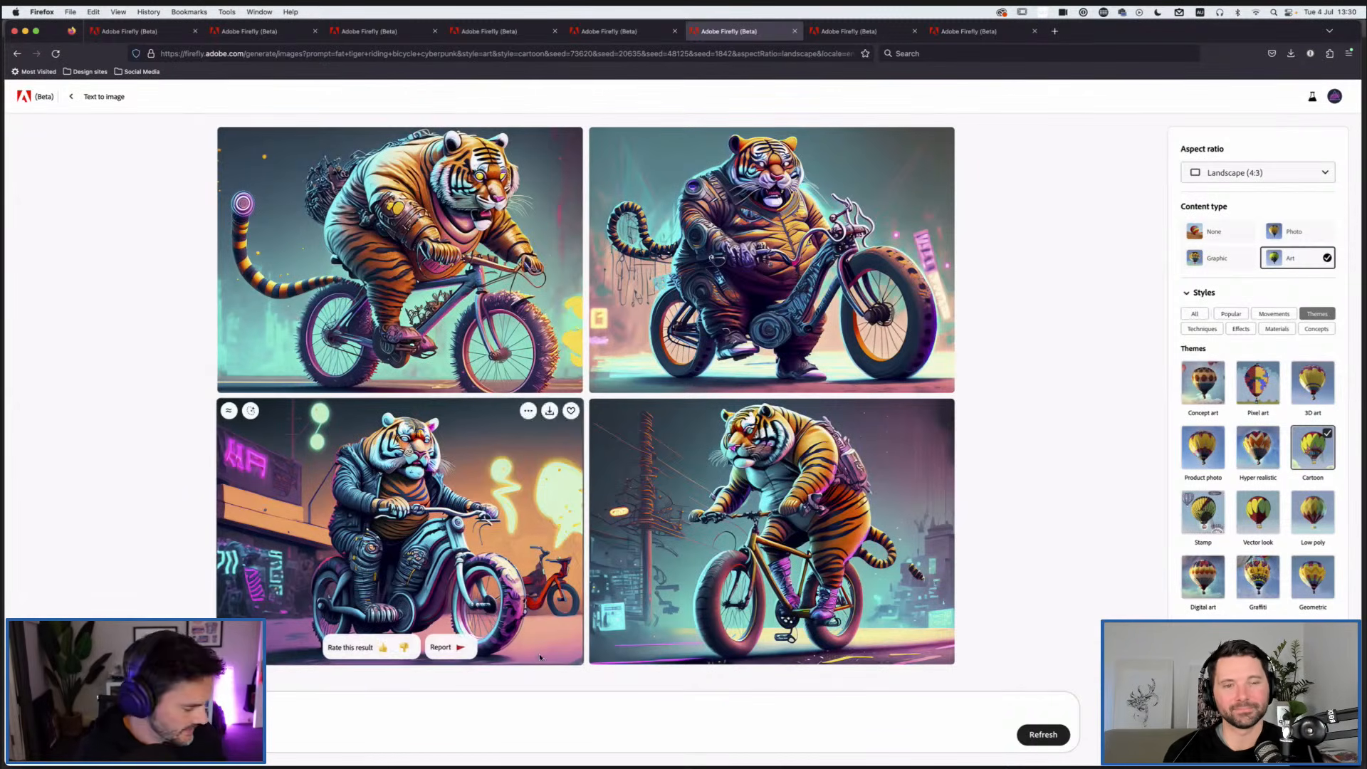
# Step: Place the front wheel screenshot in Photoshop and move it over the right edge of the first tiger image
pyautogui.press('super+Tab')
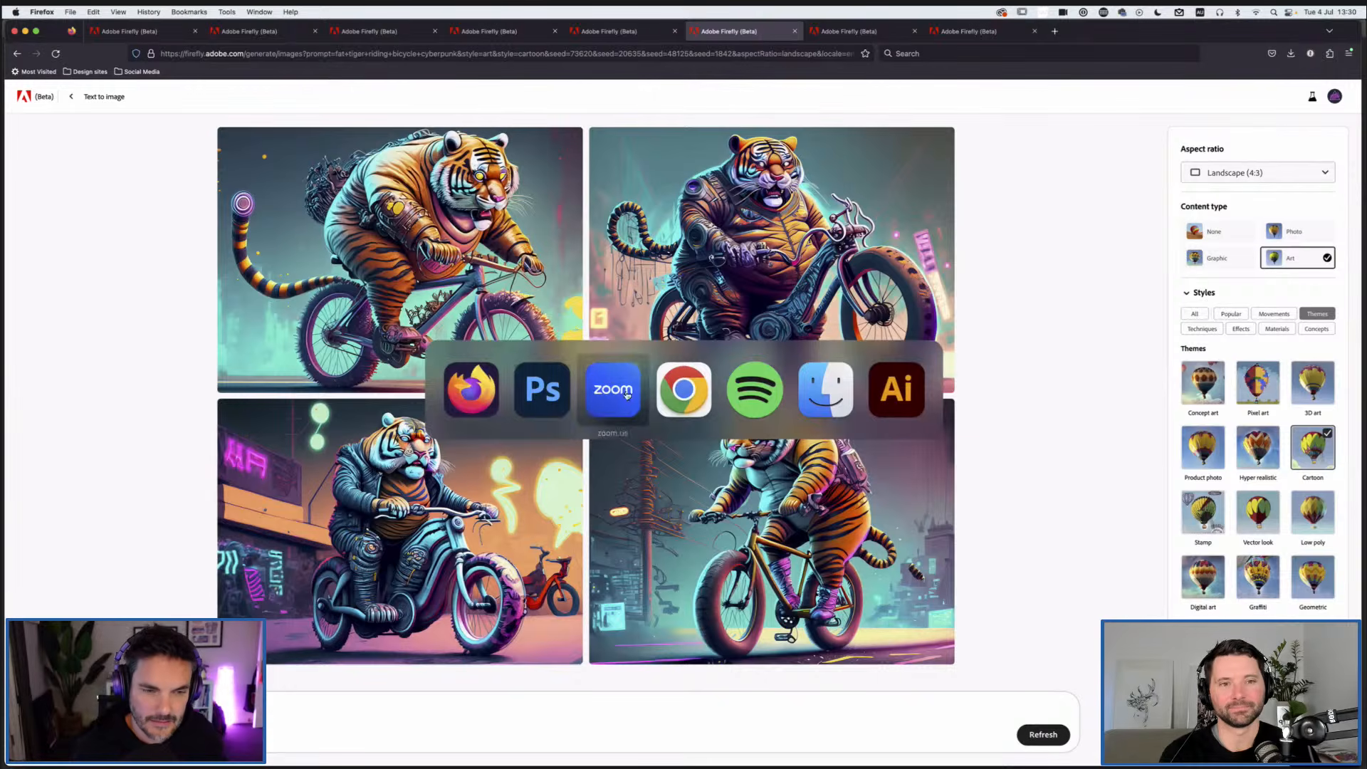
pyautogui.click(545, 392)
pyautogui.moveTo(828, 330); pyautogui.dragTo(930, 249)
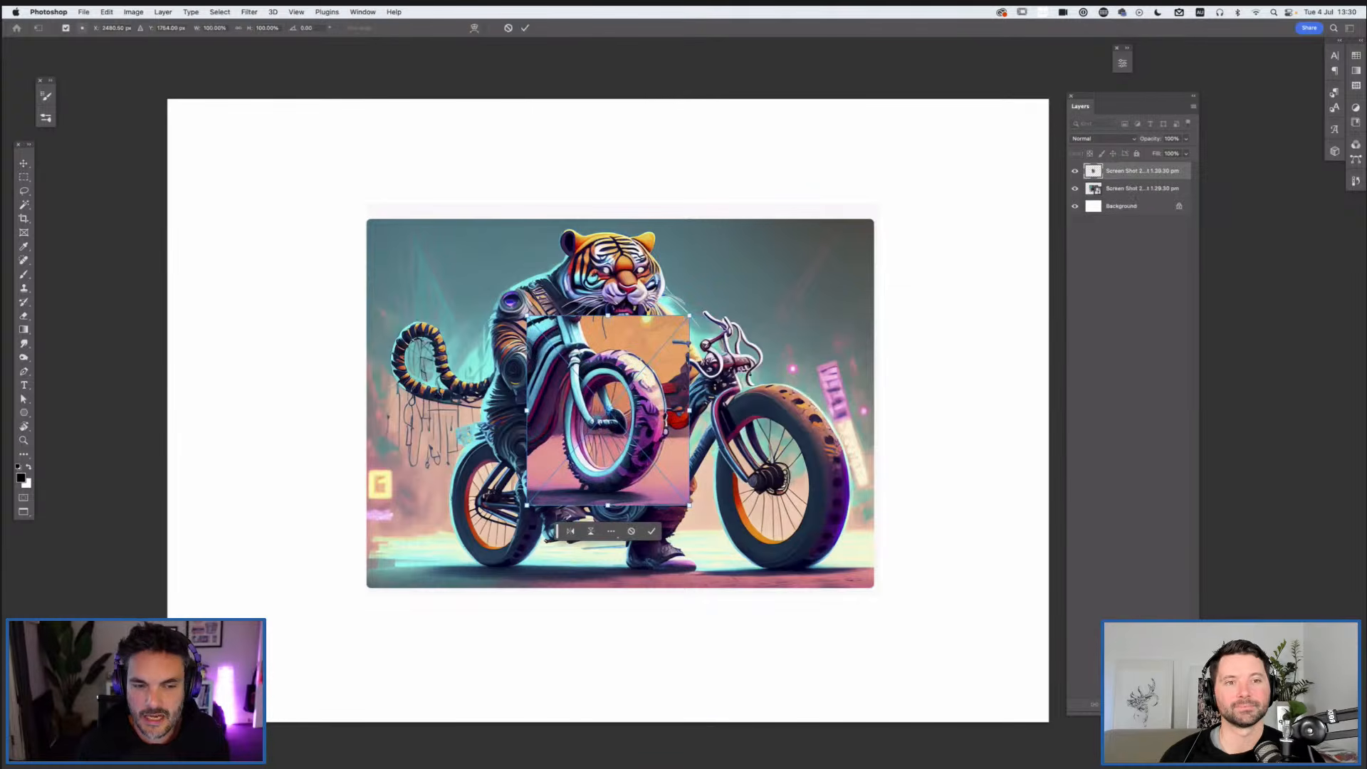
pyautogui.press('Return')
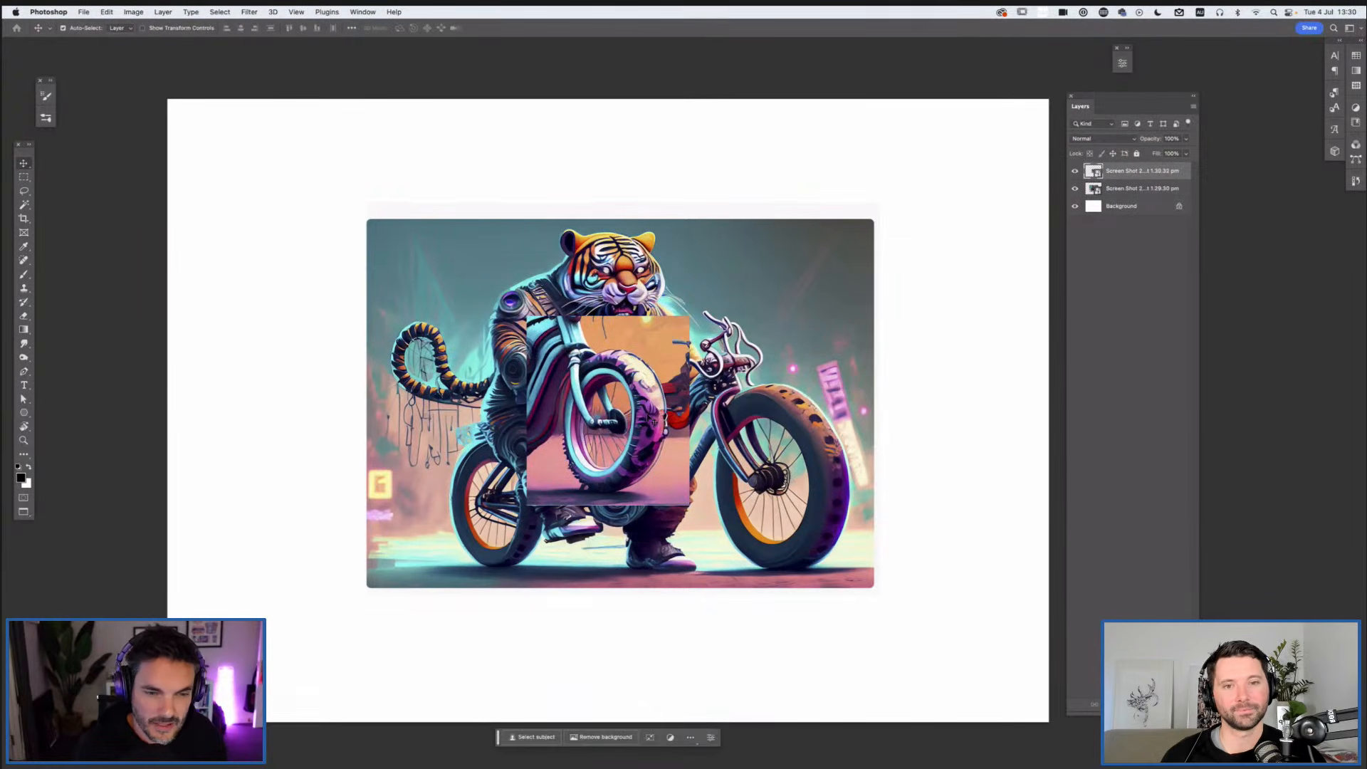
pyautogui.moveTo(560, 455); pyautogui.dragTo(866, 373)
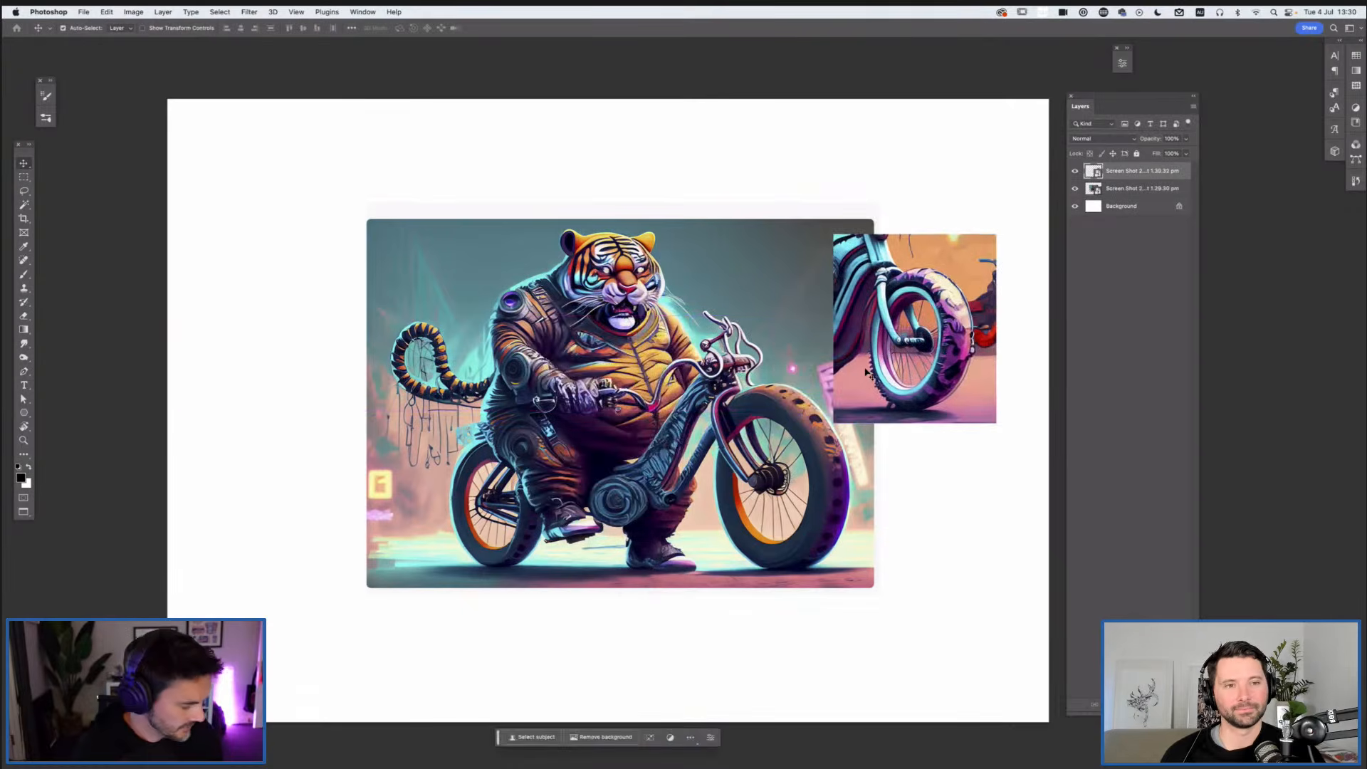
# Step: Return to Firefox and screenshot the whole Firefly image of the jacket-wearing tiger on its bike
pyautogui.press('super+Tab')
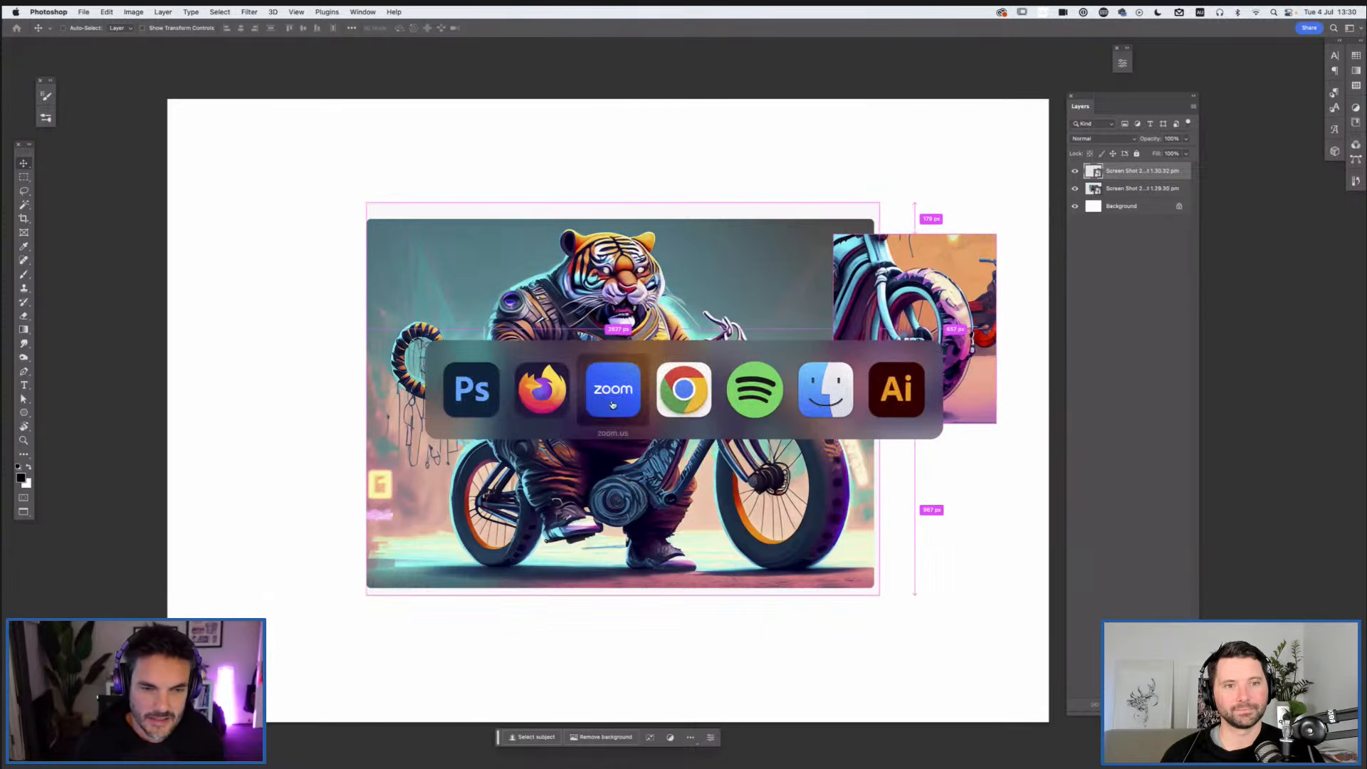
pyautogui.click(544, 392)
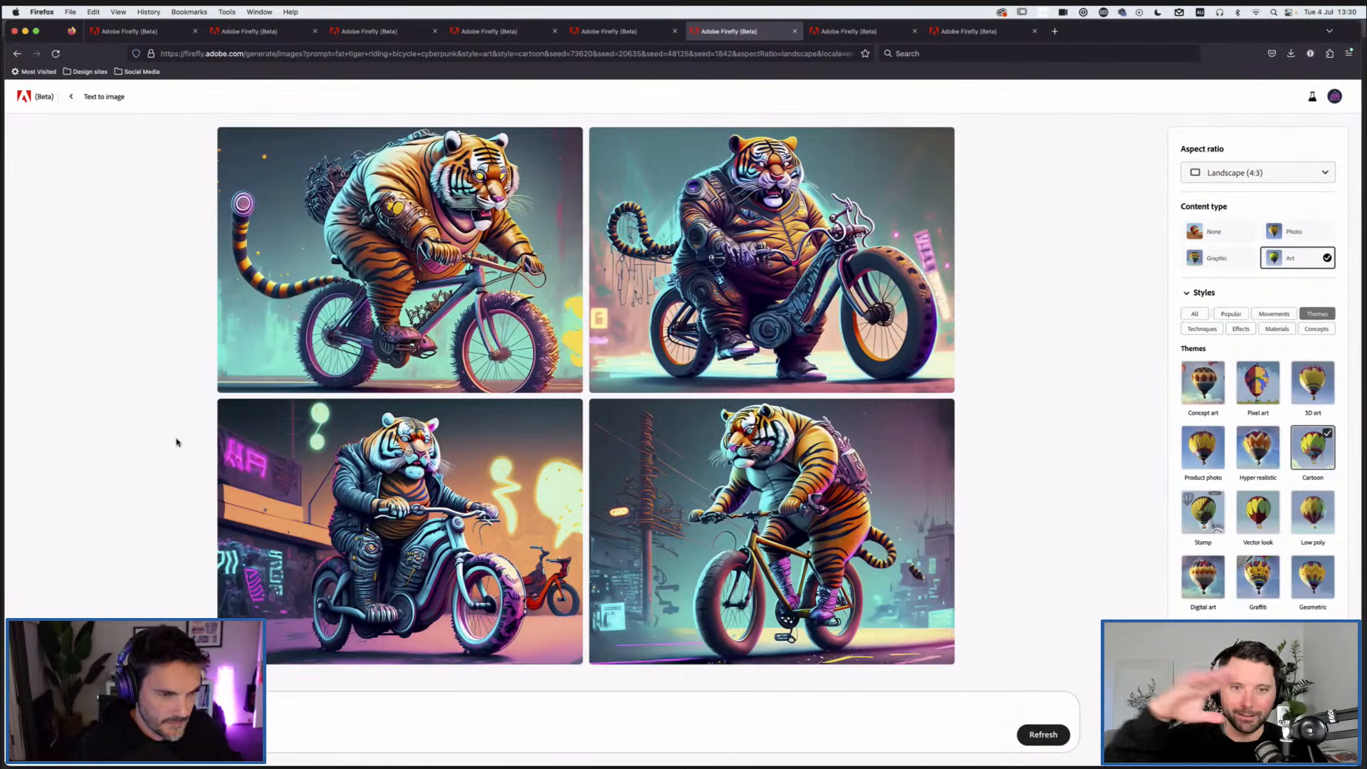
pyautogui.moveTo(211, 396); pyautogui.dragTo(585, 673)
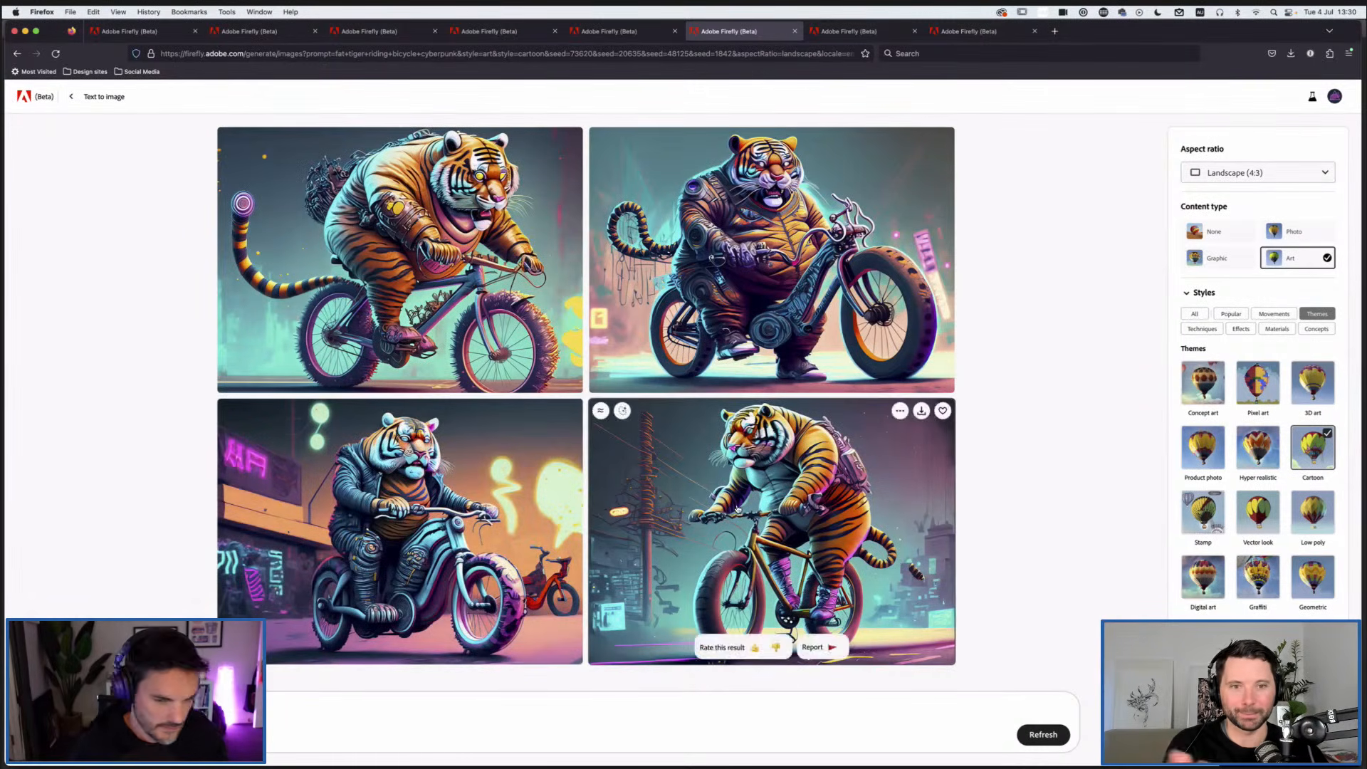
# Step: Place the jacket-wearing tiger screenshot in Photoshop and position it over the first tiger image, offset to the left
pyautogui.press('super+Tab')
pyautogui.moveTo(579, 401); pyautogui.dragTo(886, 535)
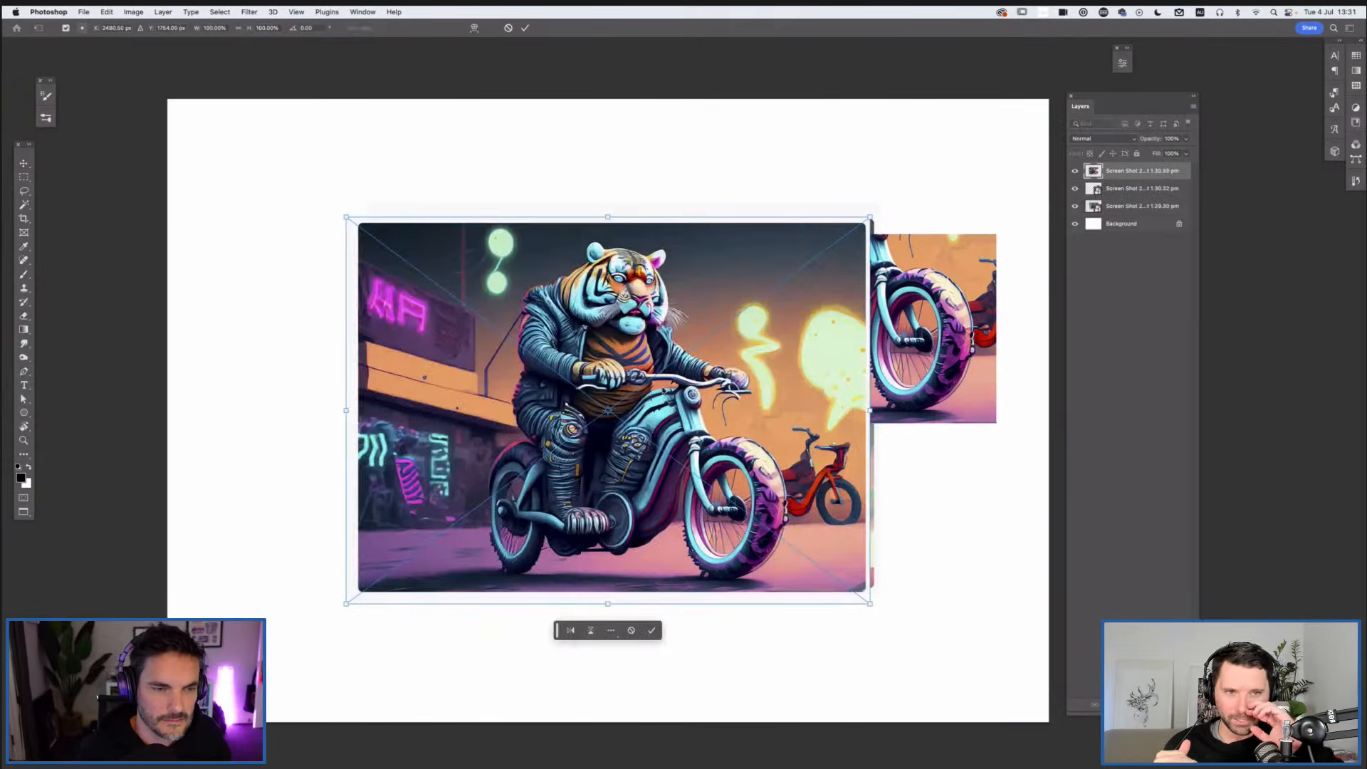
pyautogui.moveTo(664, 391); pyautogui.dragTo(655, 408)
pyautogui.press('Return')
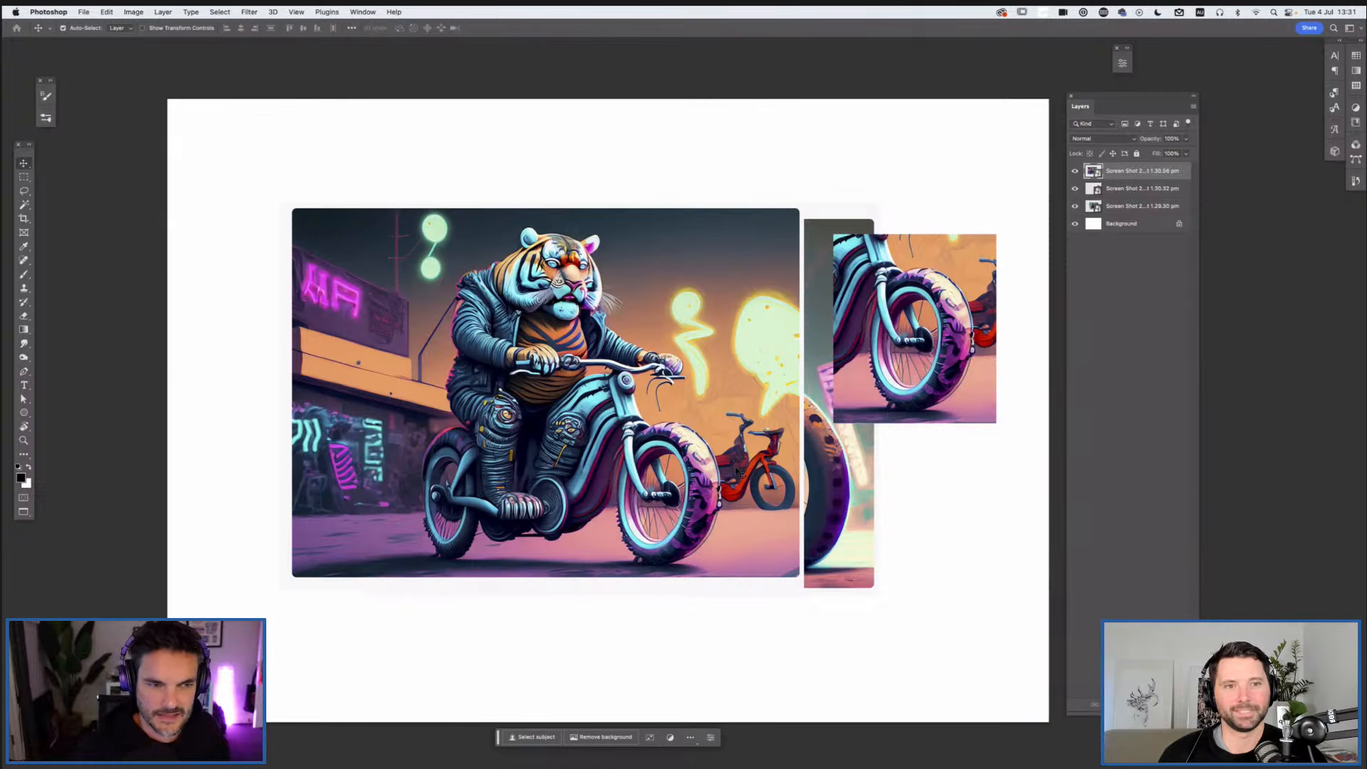
# Step: Switch to Firefox and generate new Firefly images with the prompt "cyberpunk bar exterior" in place of the tiger motorbike prompt
pyautogui.press('super+Tab')
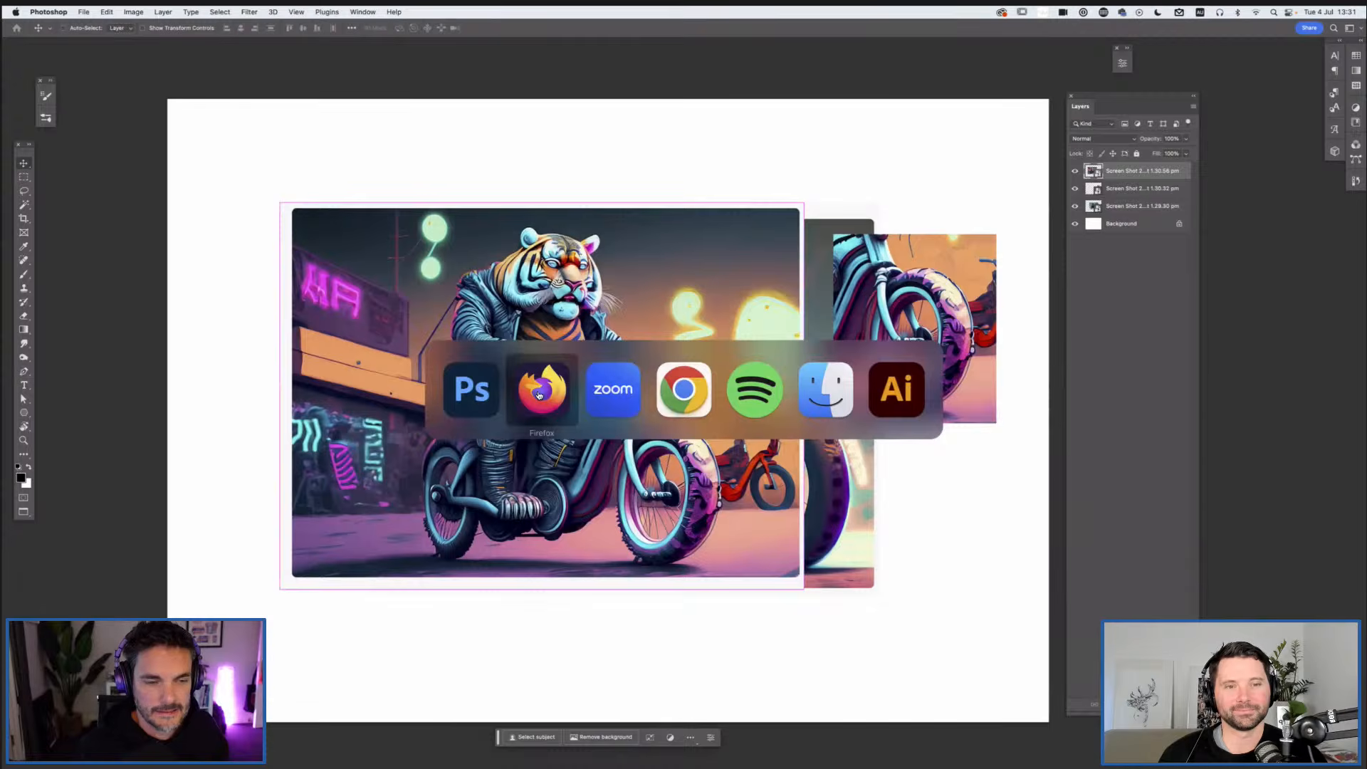
pyautogui.click(537, 405)
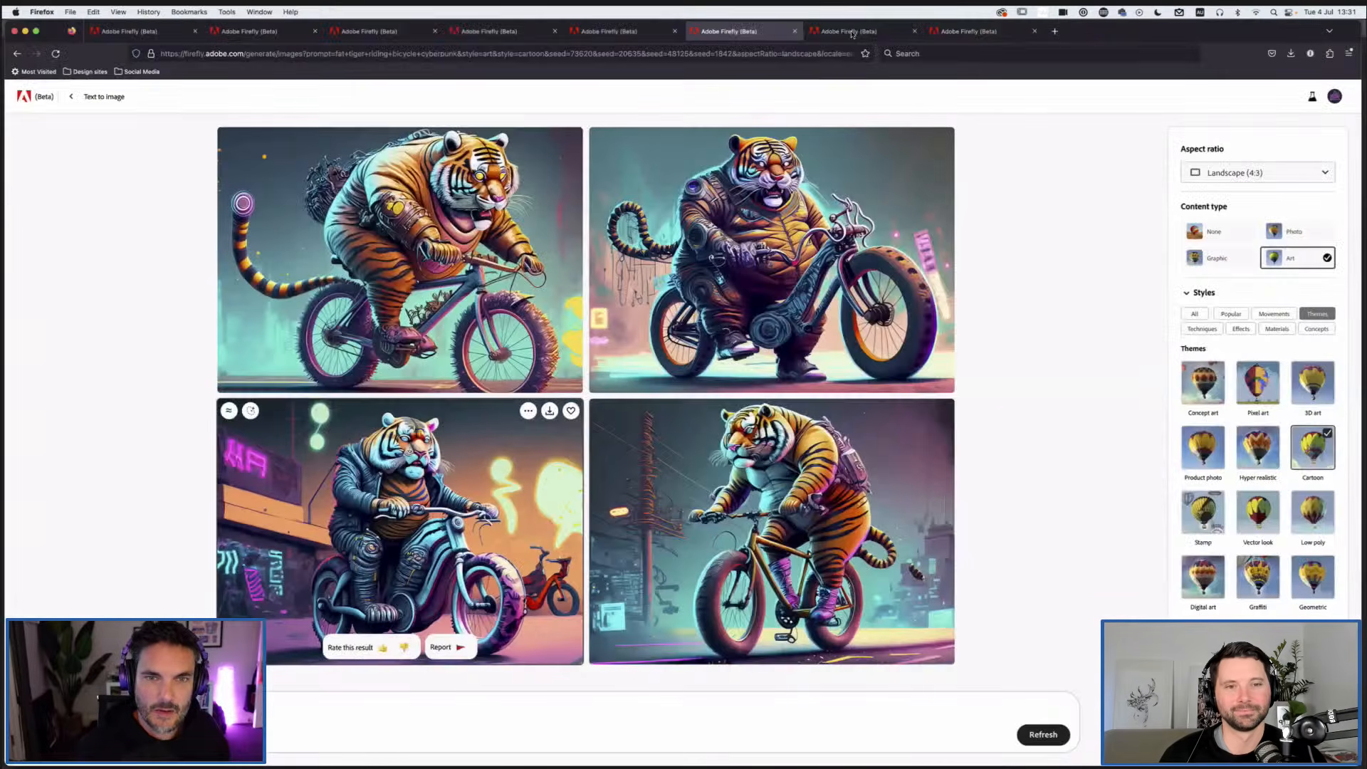
pyautogui.hotkey('ctrl', 'Tab')
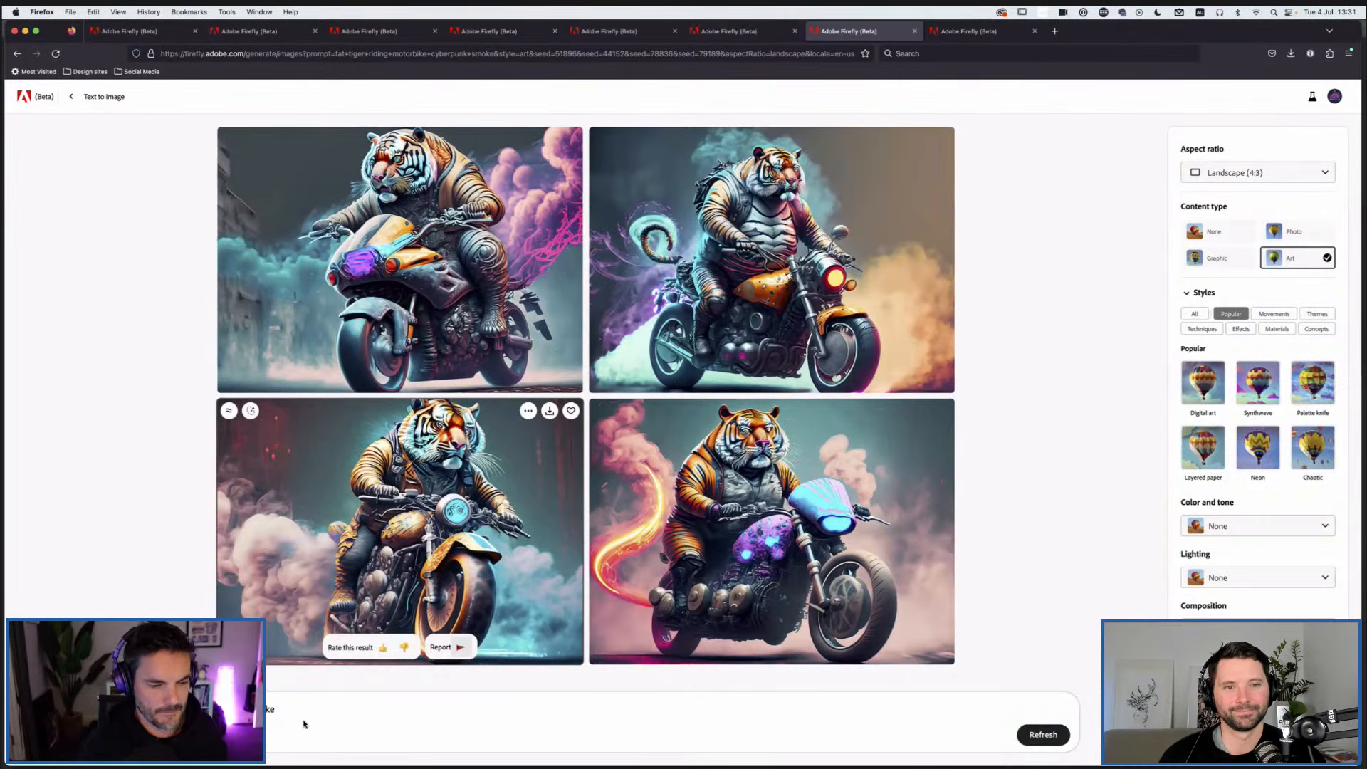
pyautogui.click(293, 710)
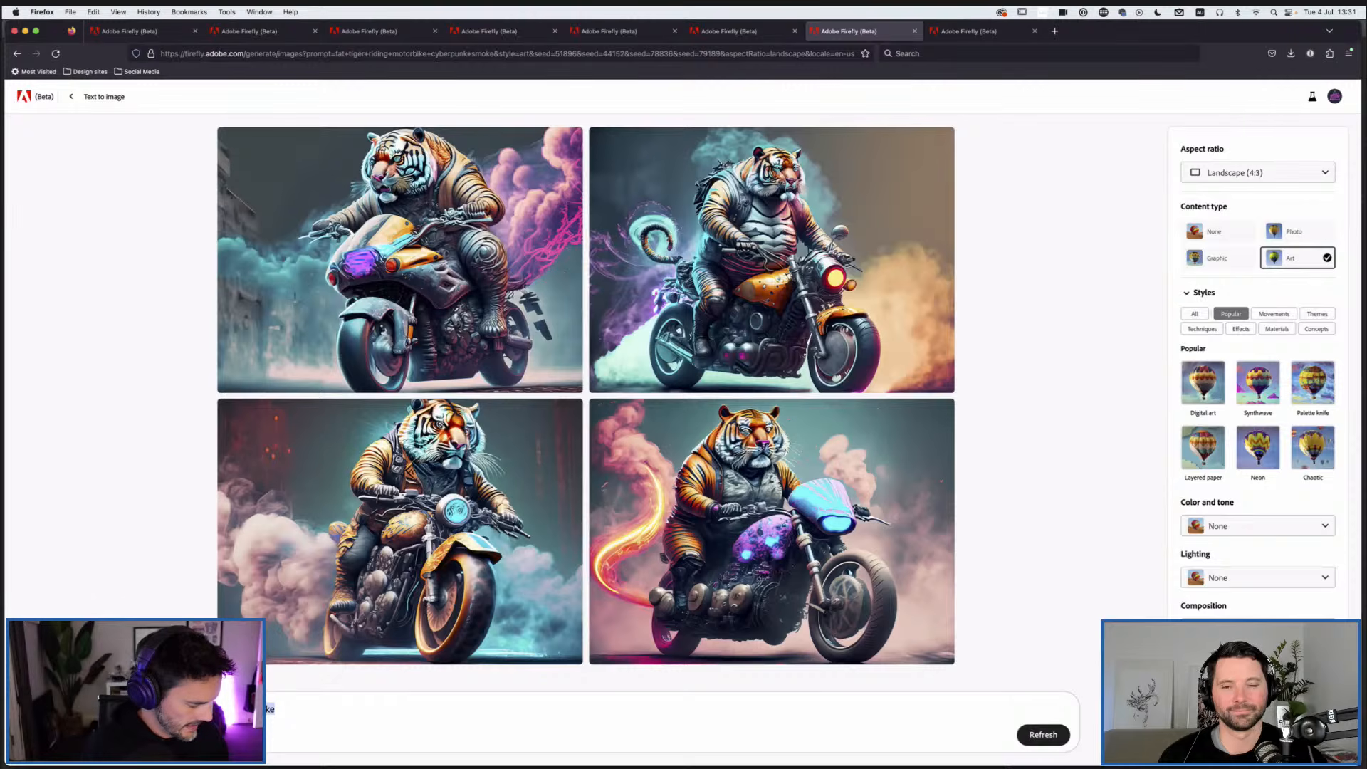
pyautogui.write('cyberpiu')
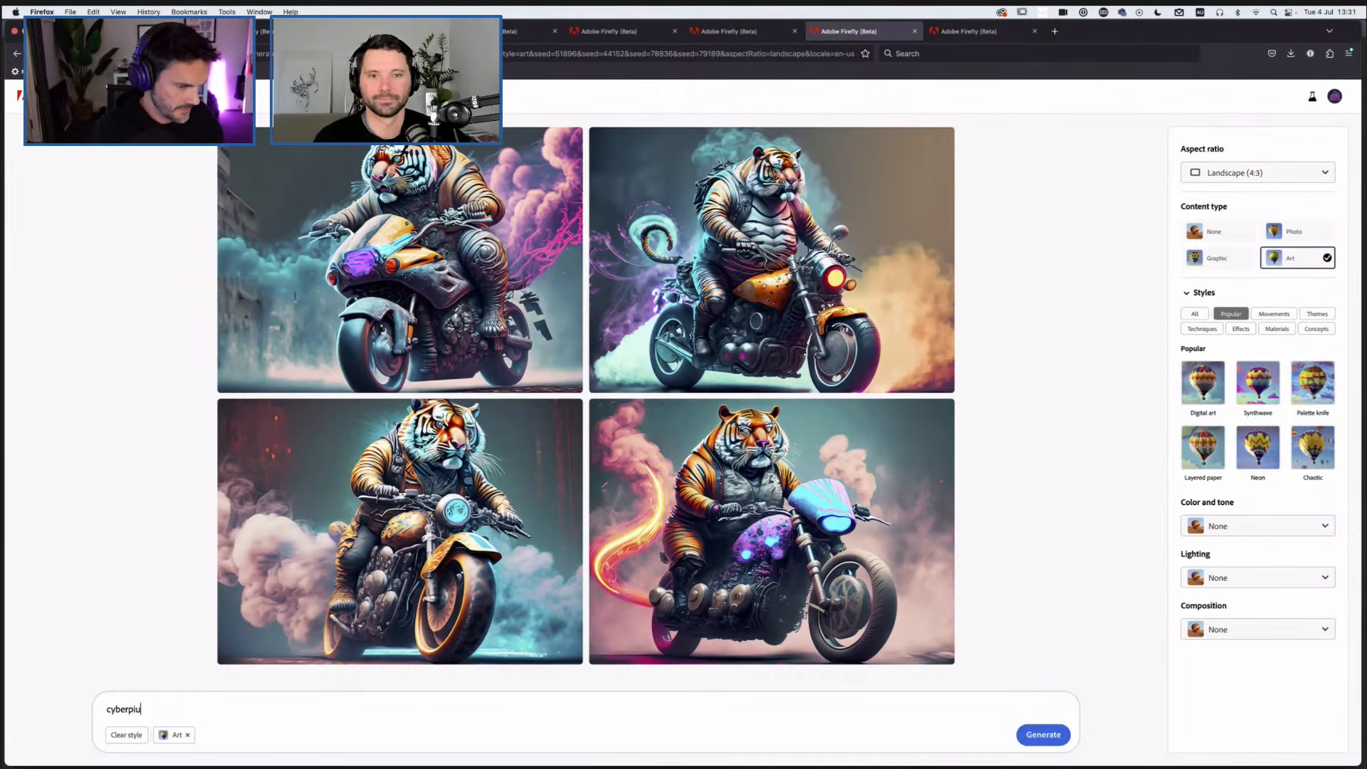
pyautogui.press('BackSpace')
pyautogui.press('BackSpace')
pyautogui.write('unk bar exterio')
pyautogui.press('Return')
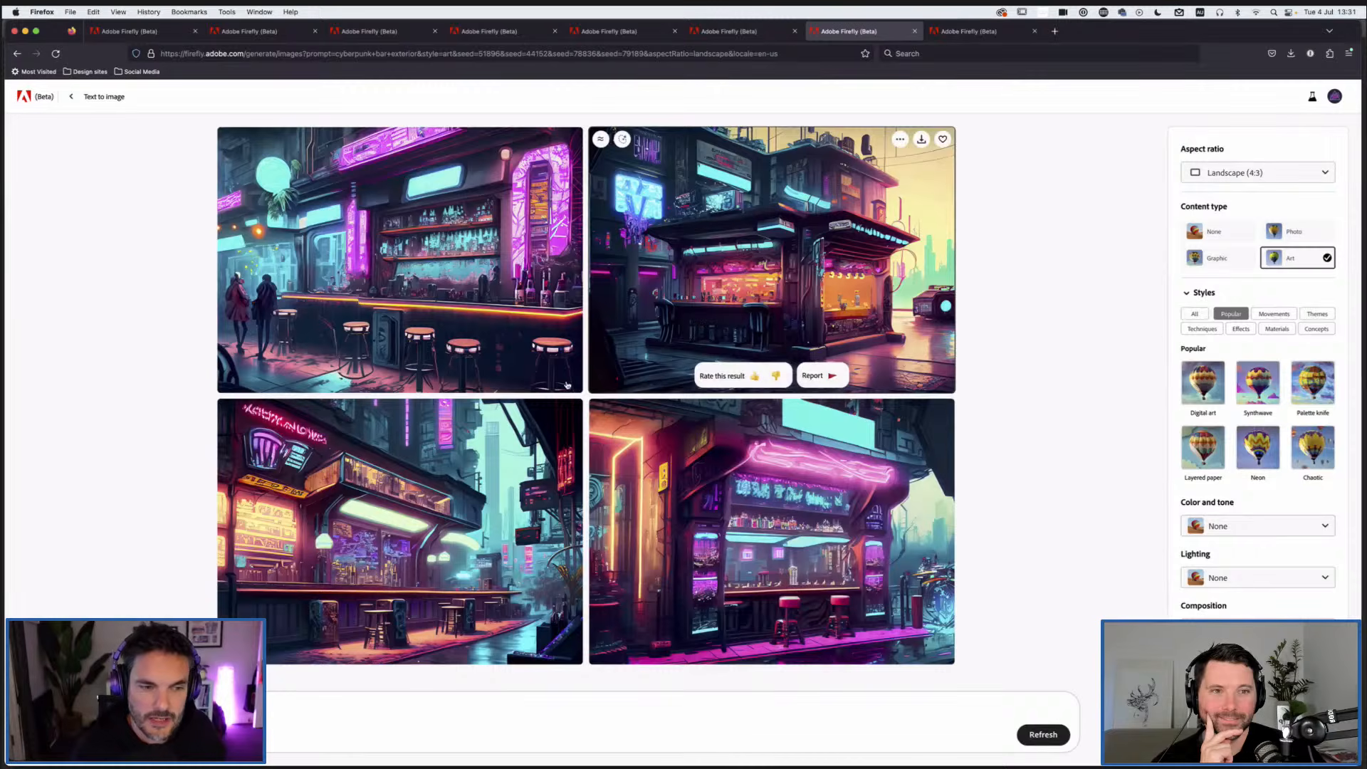
pyautogui.press('super+Tab')
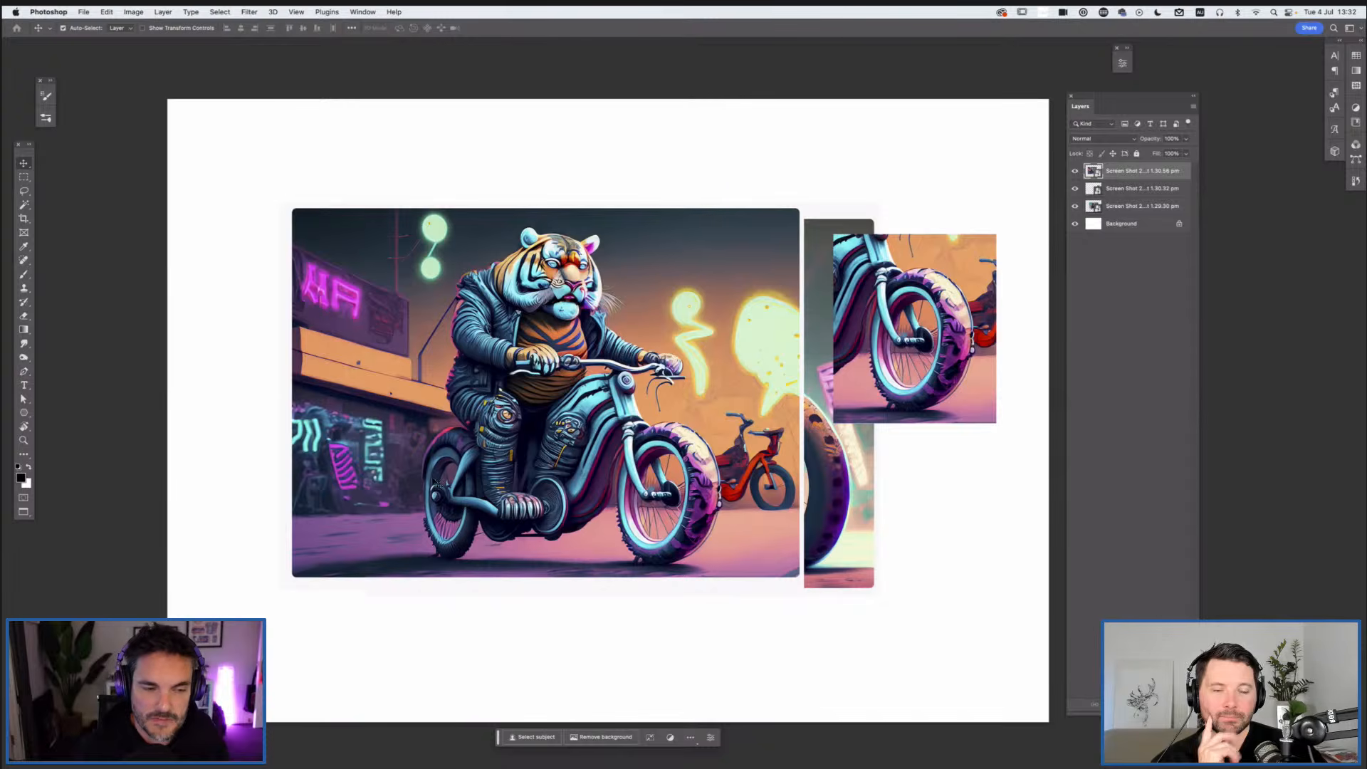
pyautogui.press('super+Tab')
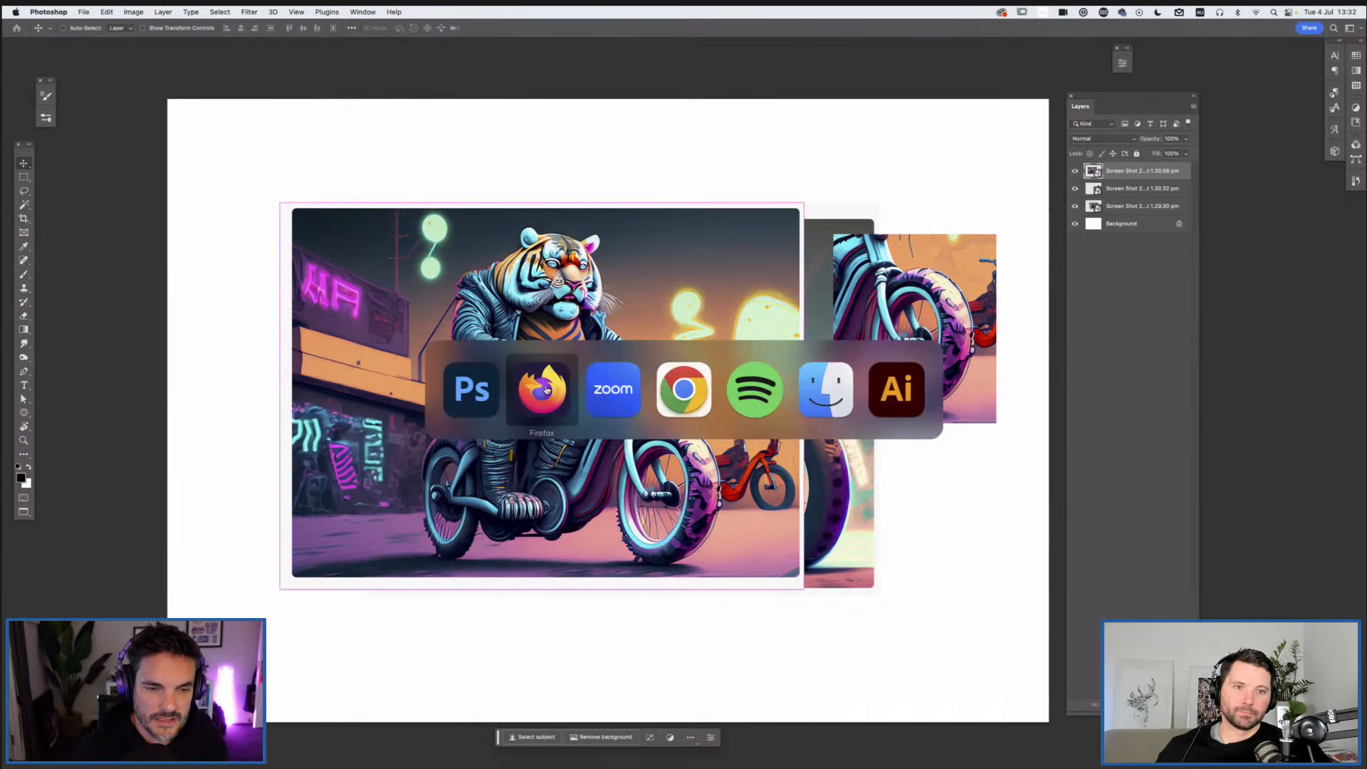
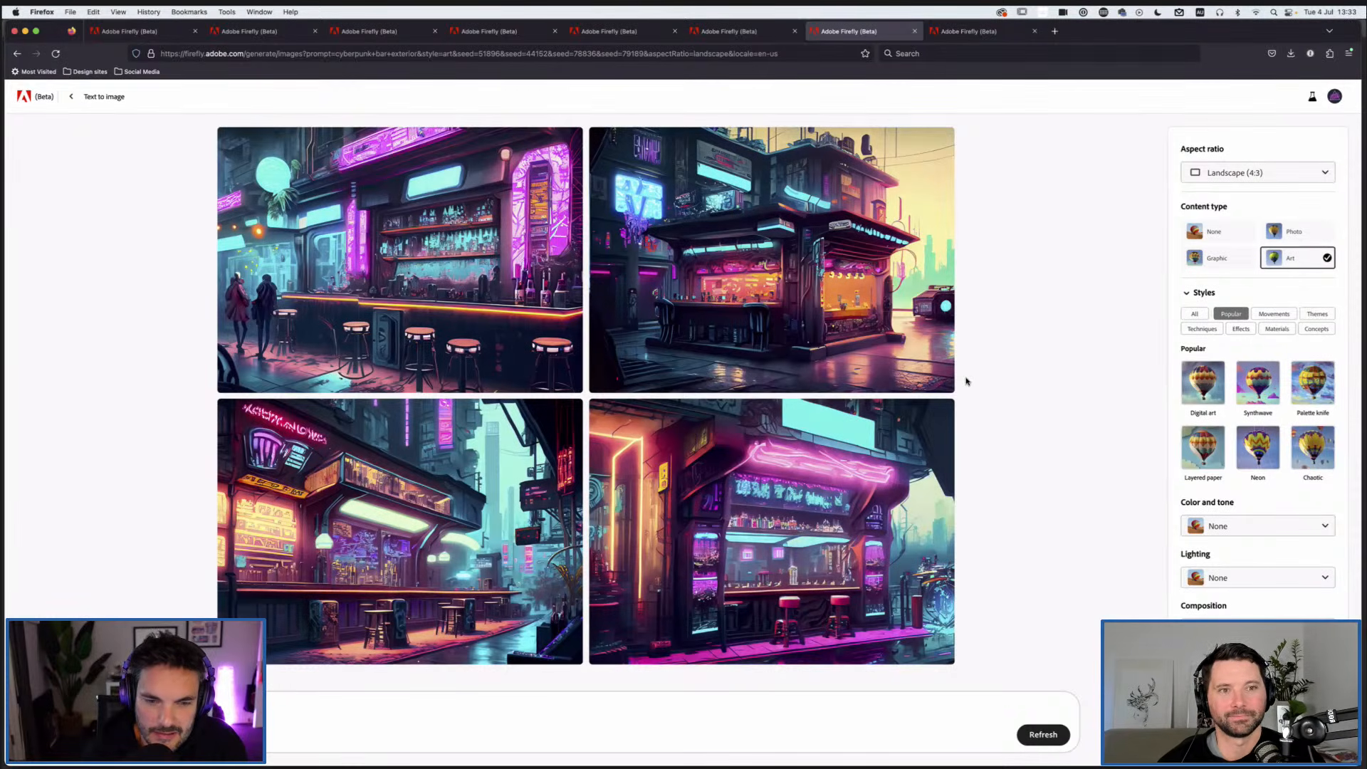
pyautogui.moveTo(822, 330)
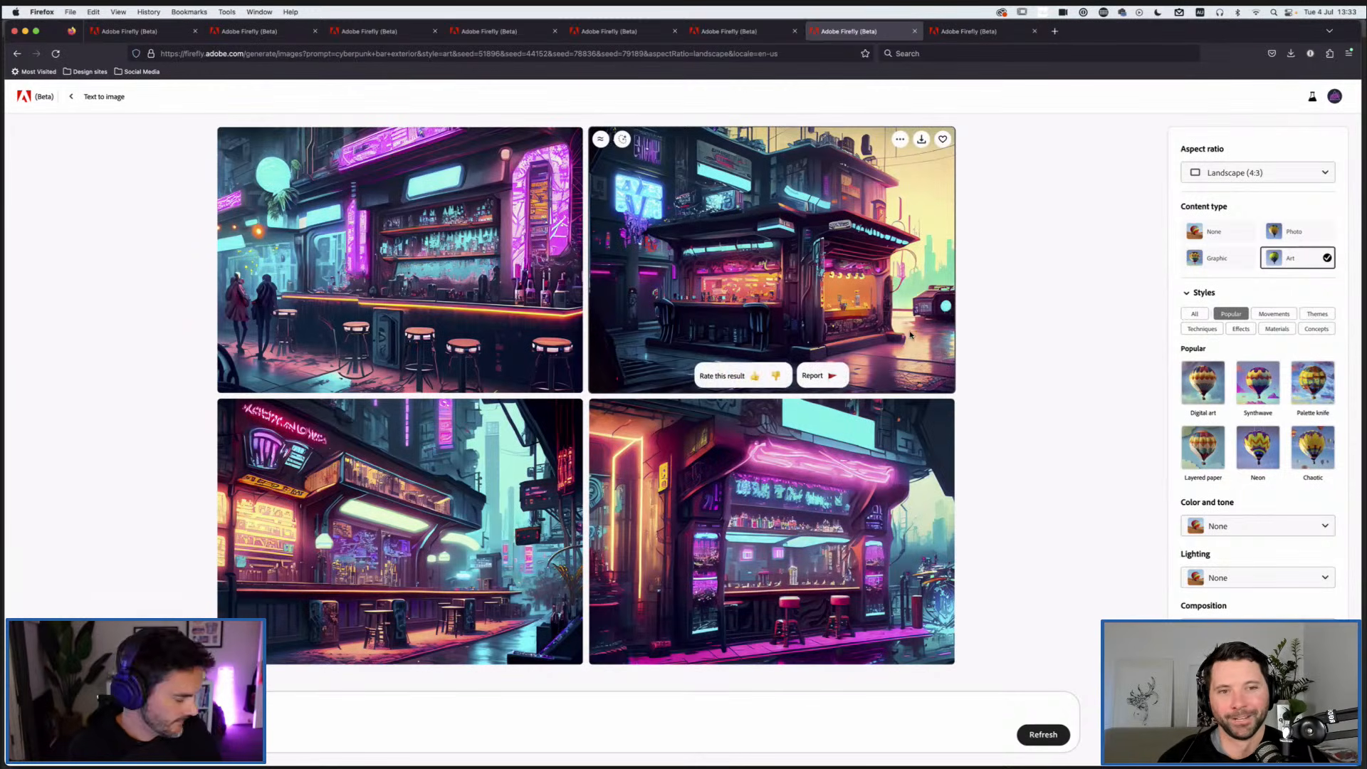
# Step: Return to Photoshop and scale all three screenshot layers down together to about 64%
pyautogui.press('super+Tab')
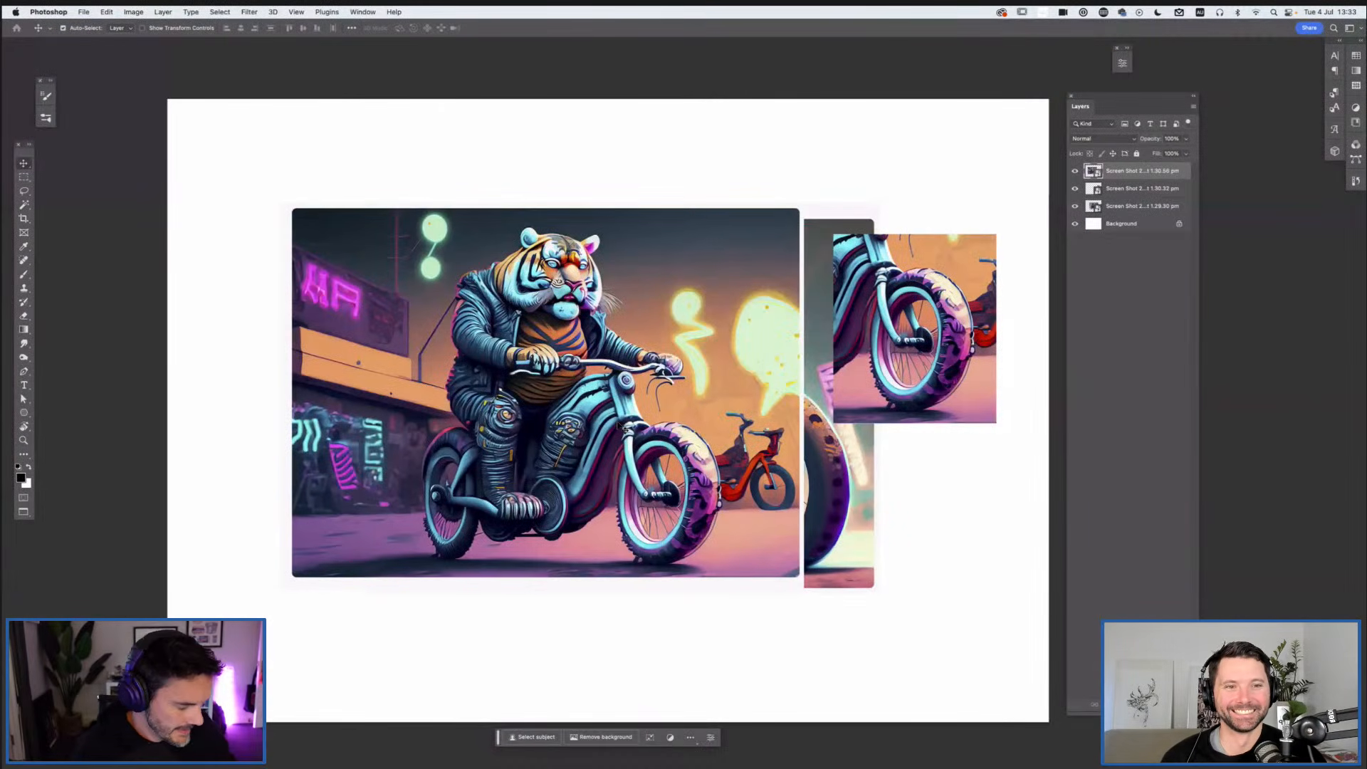
pyautogui.keyDown('shift'); pyautogui.click(1125, 209); pyautogui.keyUp('shift')
pyautogui.press('super+t')
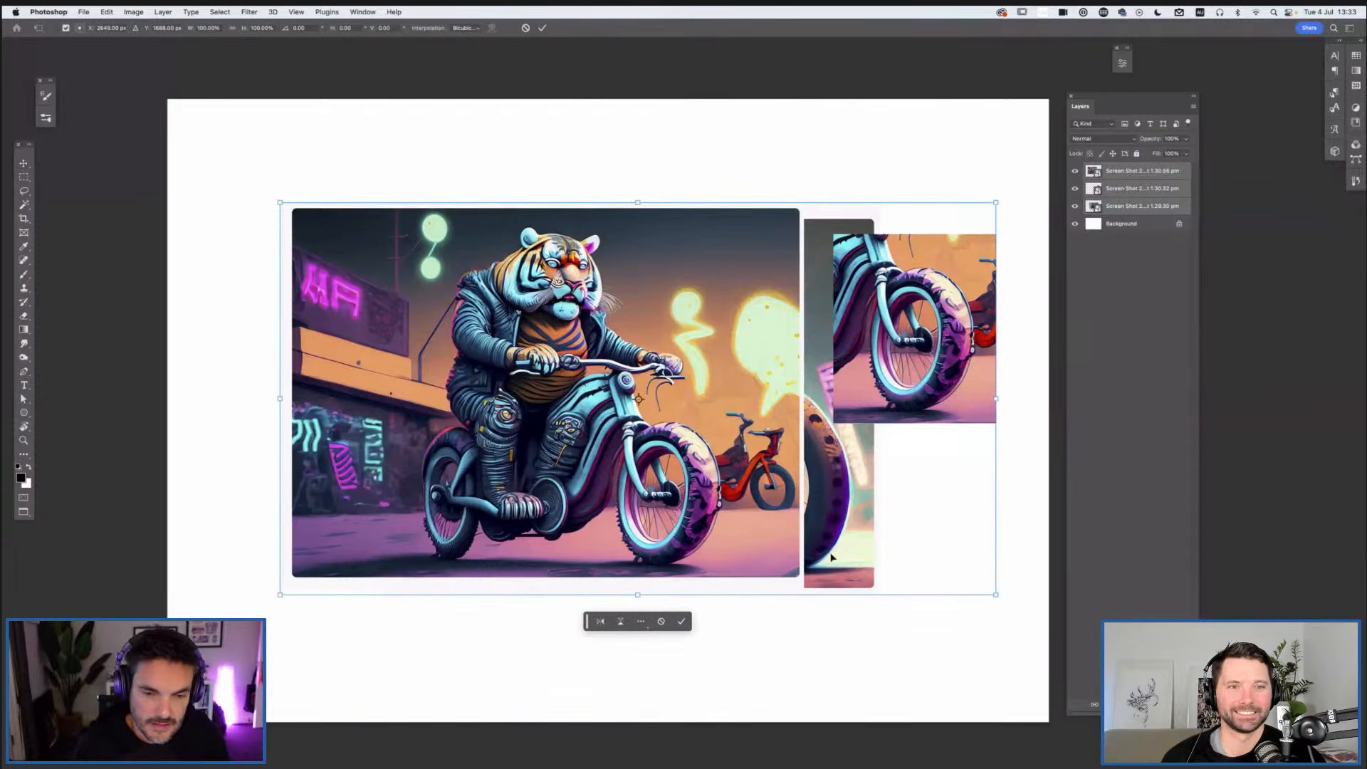
pyautogui.moveTo(997, 597); pyautogui.dragTo(725, 440)
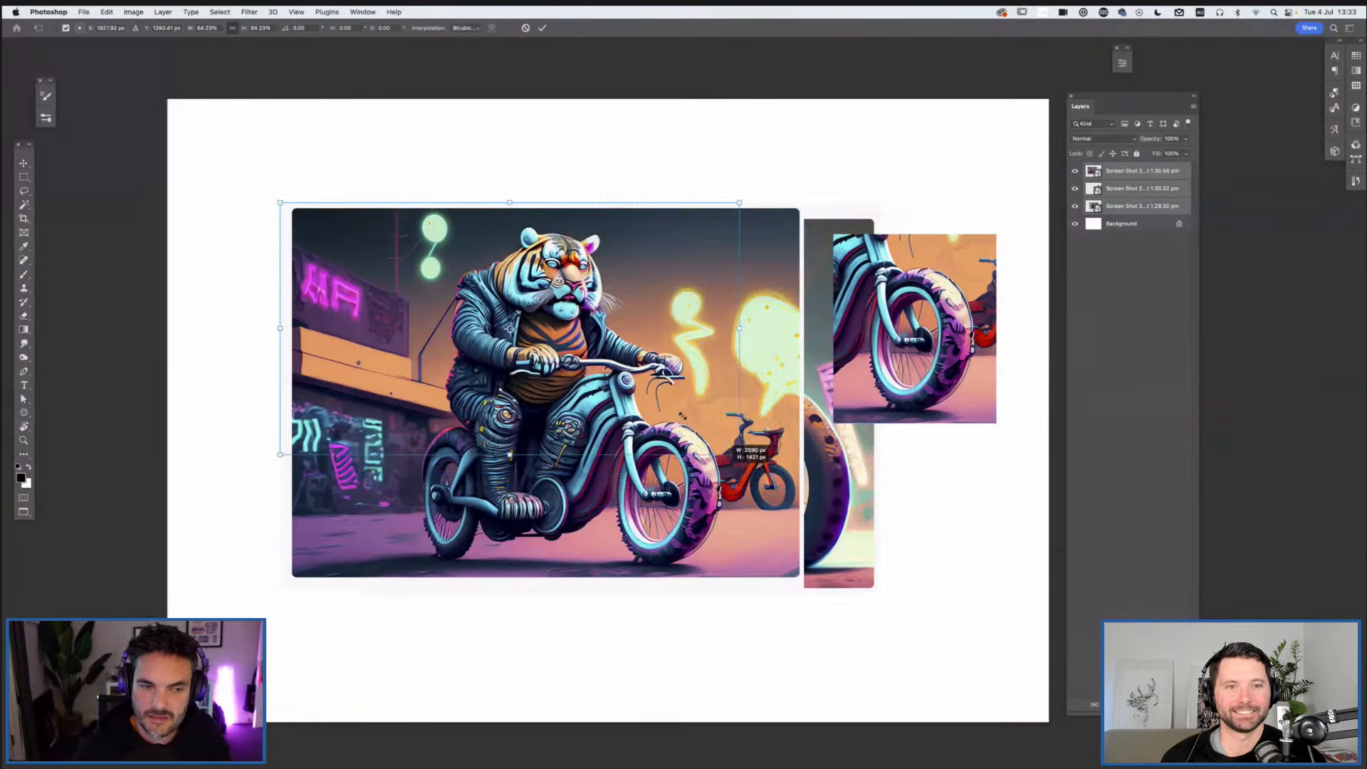
pyautogui.press('Return')
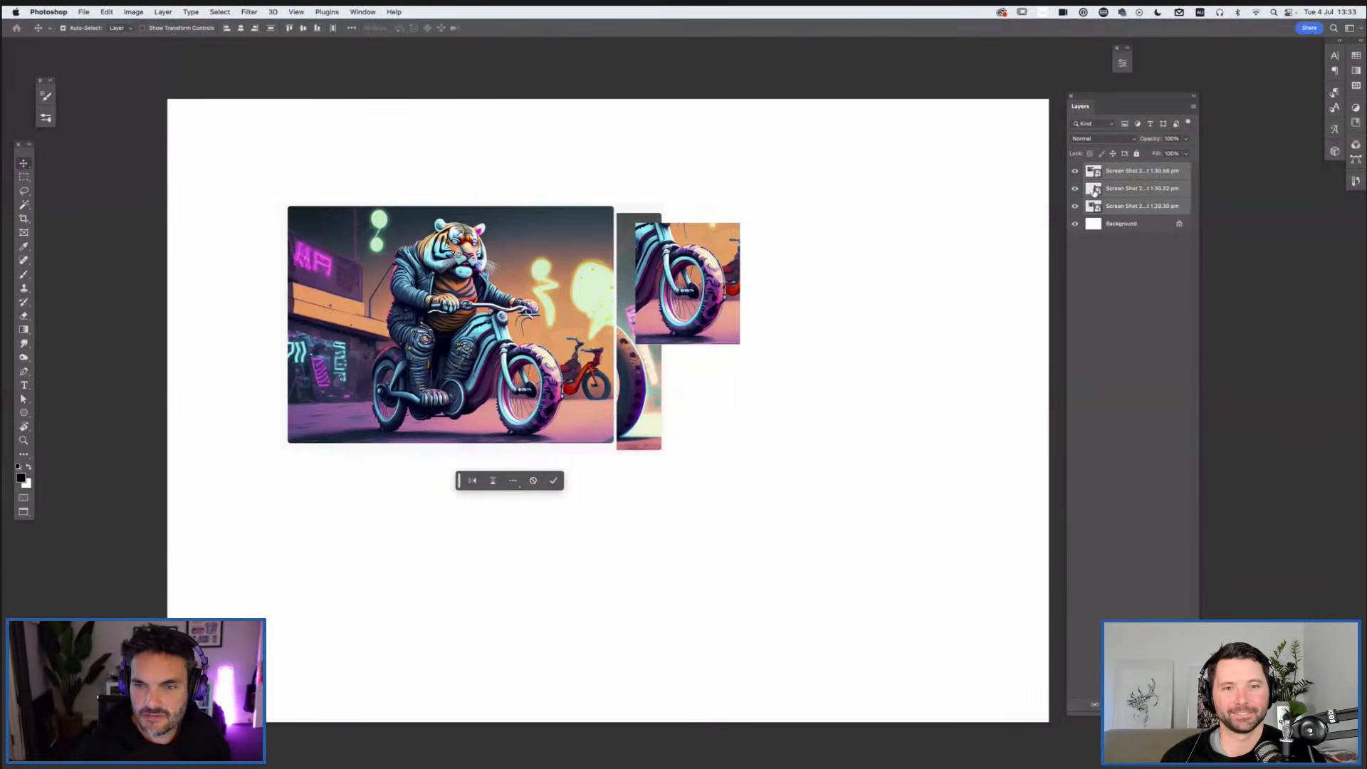
# Step: Rasterize the three screenshot layers and deselect them
pyautogui.rightClick(1128, 172)
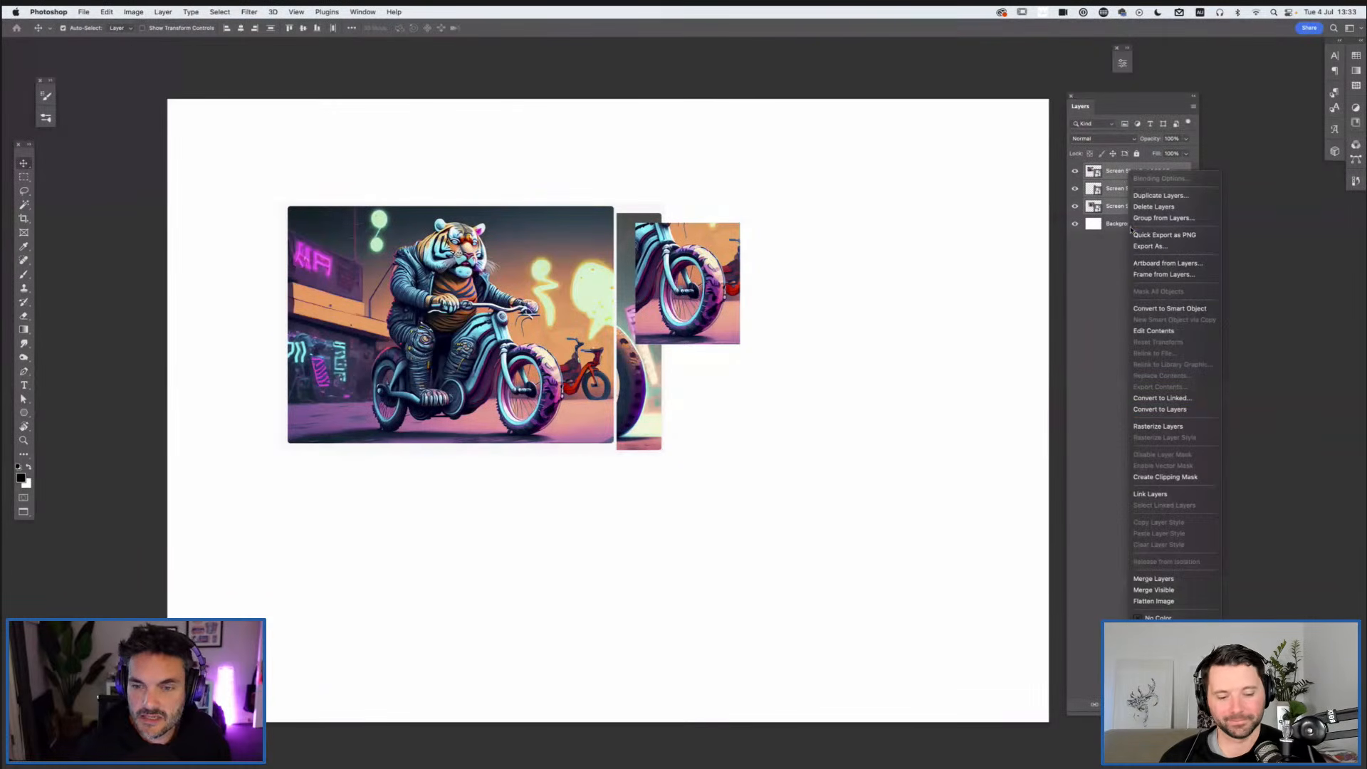
pyautogui.click(1147, 426)
pyautogui.click(799, 308)
# Step: Stack the jacket-wearing tiger above the other tiger along the canvas's left side, with the front wheel crop beside the upper image
pyautogui.moveTo(727, 262); pyautogui.dragTo(842, 164)
pyautogui.moveTo(427, 320); pyautogui.dragTo(332, 231)
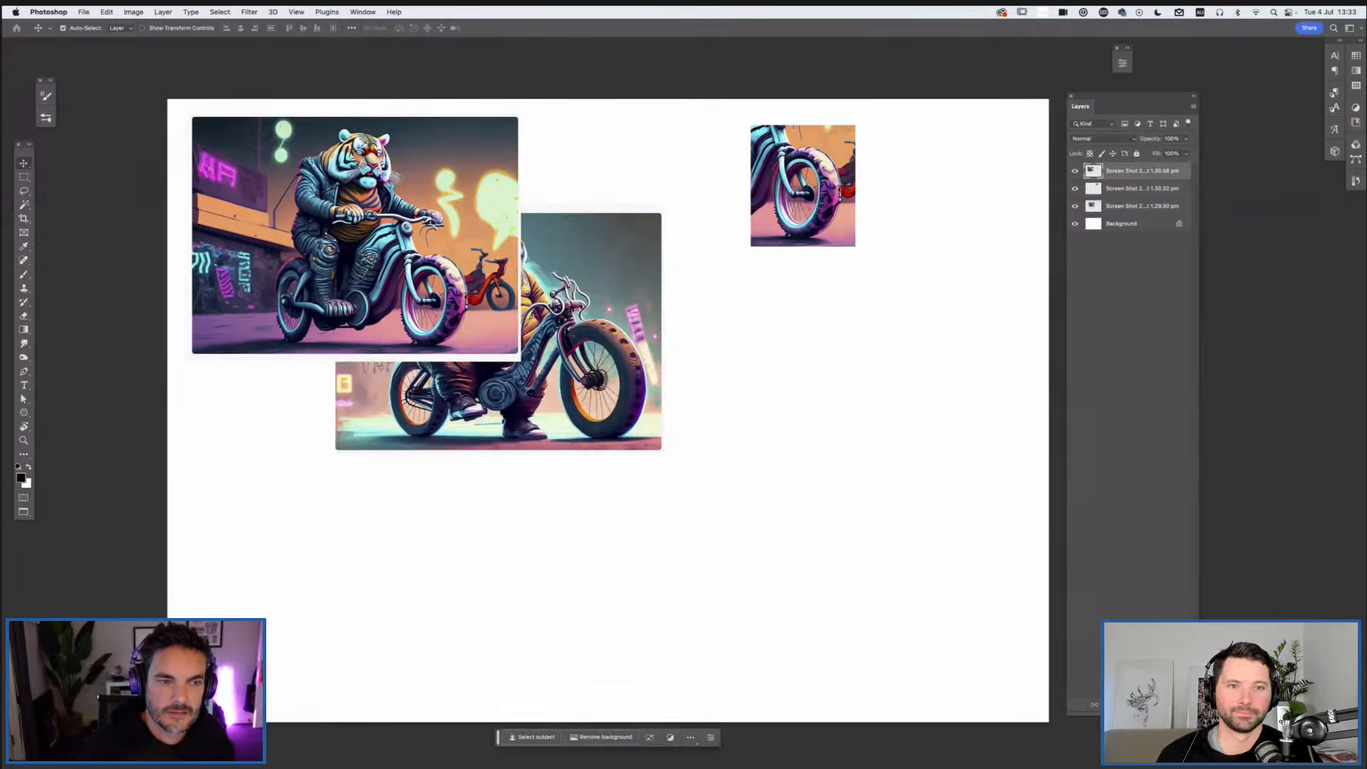
pyautogui.moveTo(574, 347); pyautogui.dragTo(427, 507)
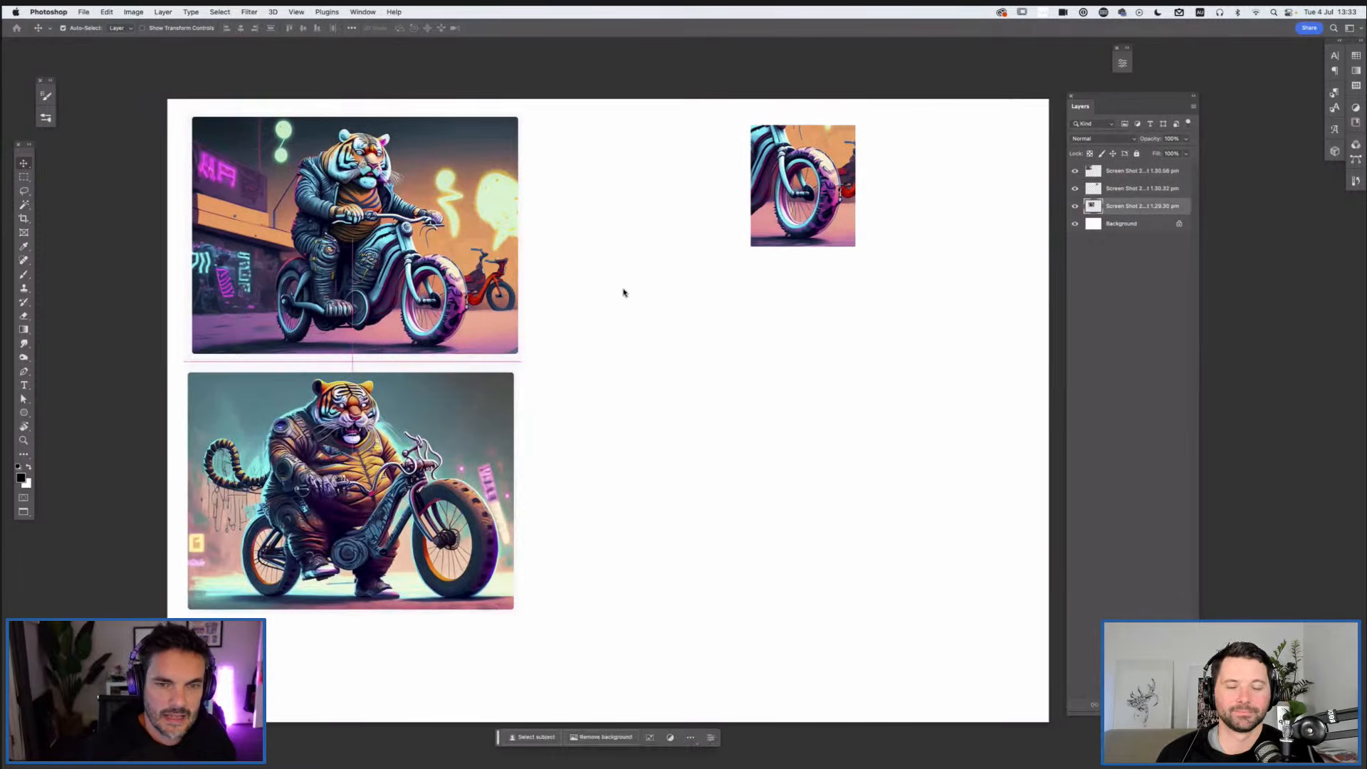
pyautogui.moveTo(773, 228); pyautogui.dragTo(591, 285)
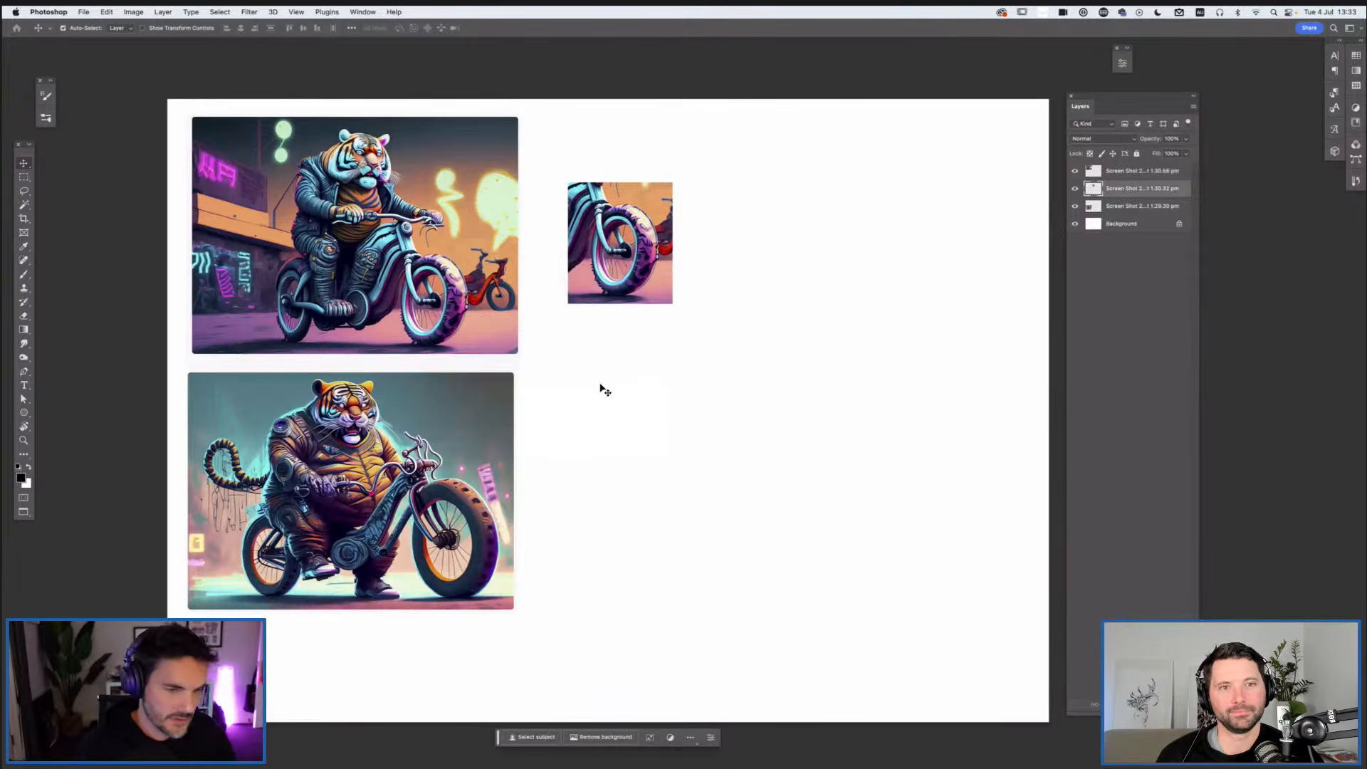
# Step: Delete the small cropped wheel image and add an empty layer above the two tiger reference images
pyautogui.press('Delete')
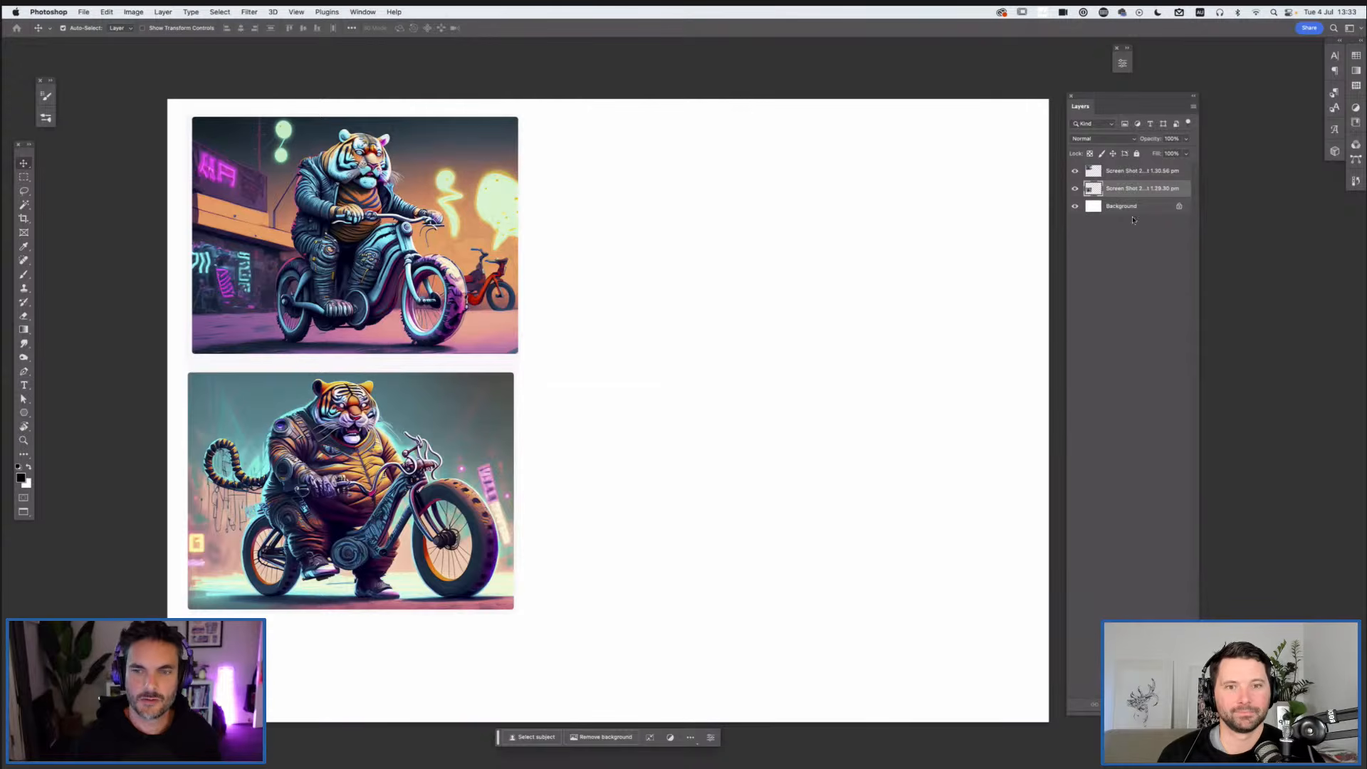
pyautogui.click(1143, 172)
pyautogui.click(1165, 703)
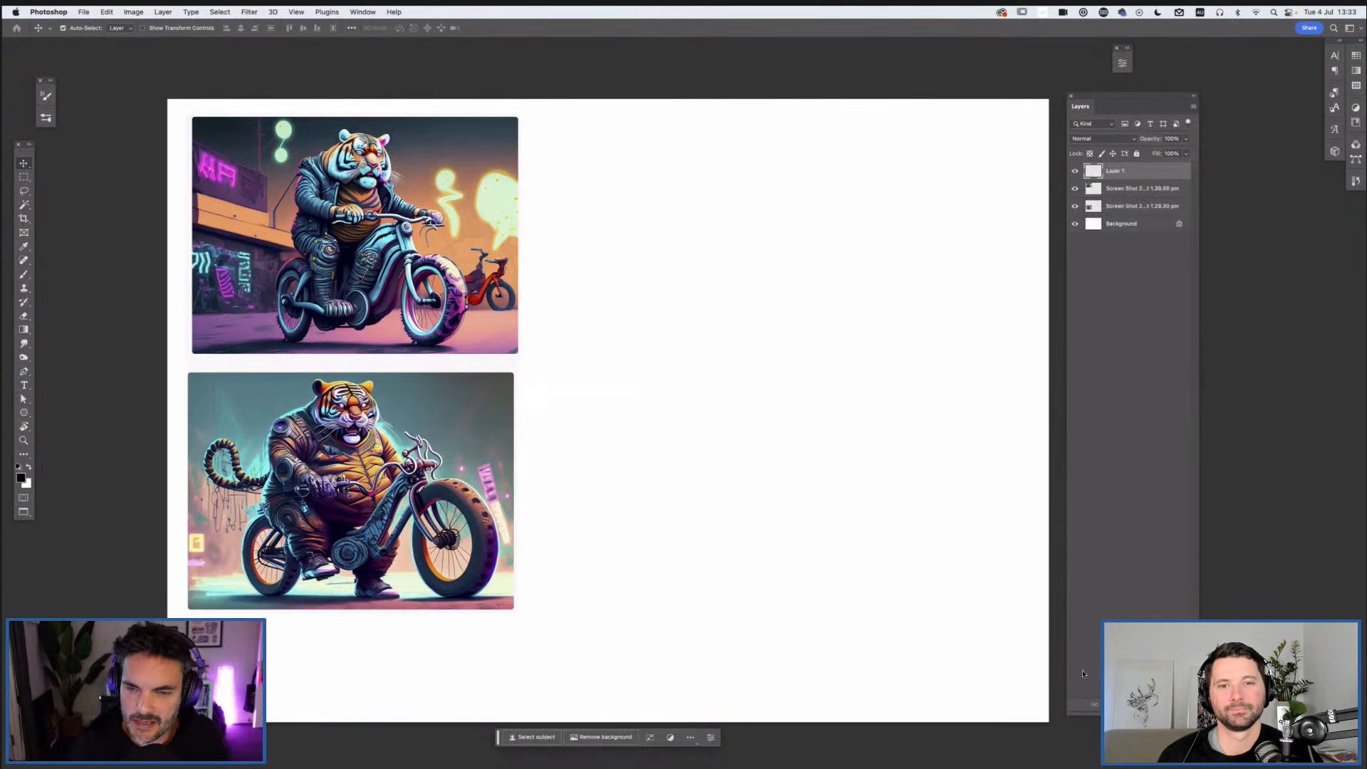
# Step: Scale both tiger reference images together to about 75.6% and fit them into the canvas's upper-left corner
pyautogui.click(1122, 189)
pyautogui.keyDown('shift'); pyautogui.click(1123, 208); pyautogui.keyUp('shift')
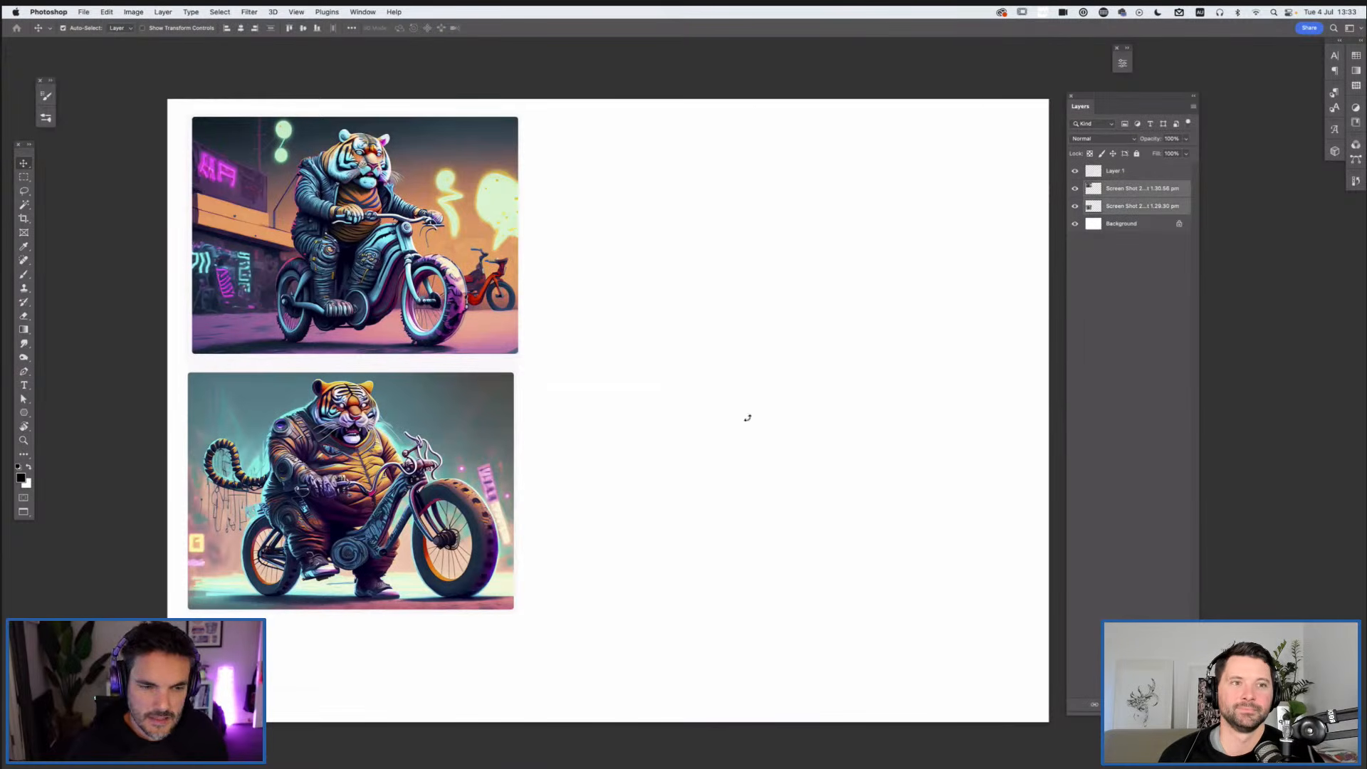
pyautogui.press('super+t')
pyautogui.moveTo(498, 365); pyautogui.dragTo(420, 332)
pyautogui.moveTo(398, 265); pyautogui.dragTo(389, 229)
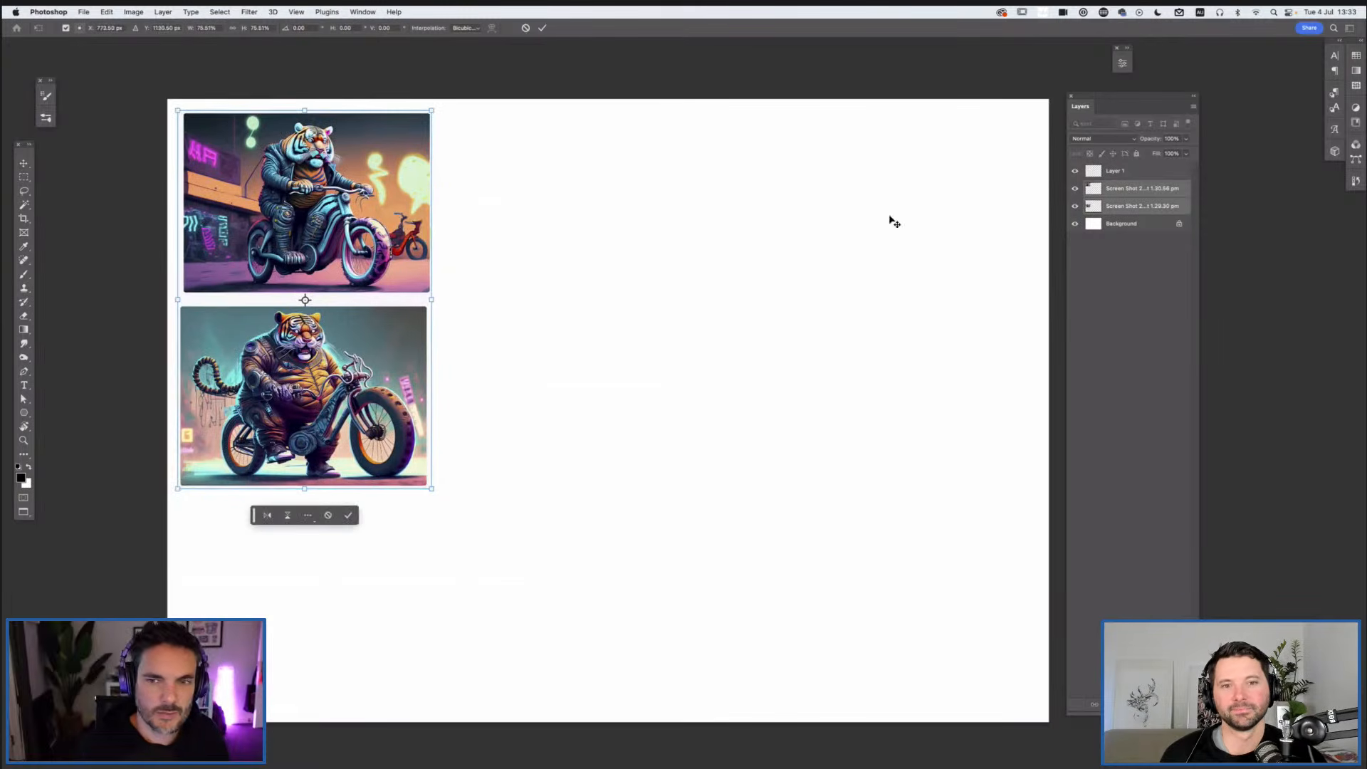
pyautogui.click(1122, 174)
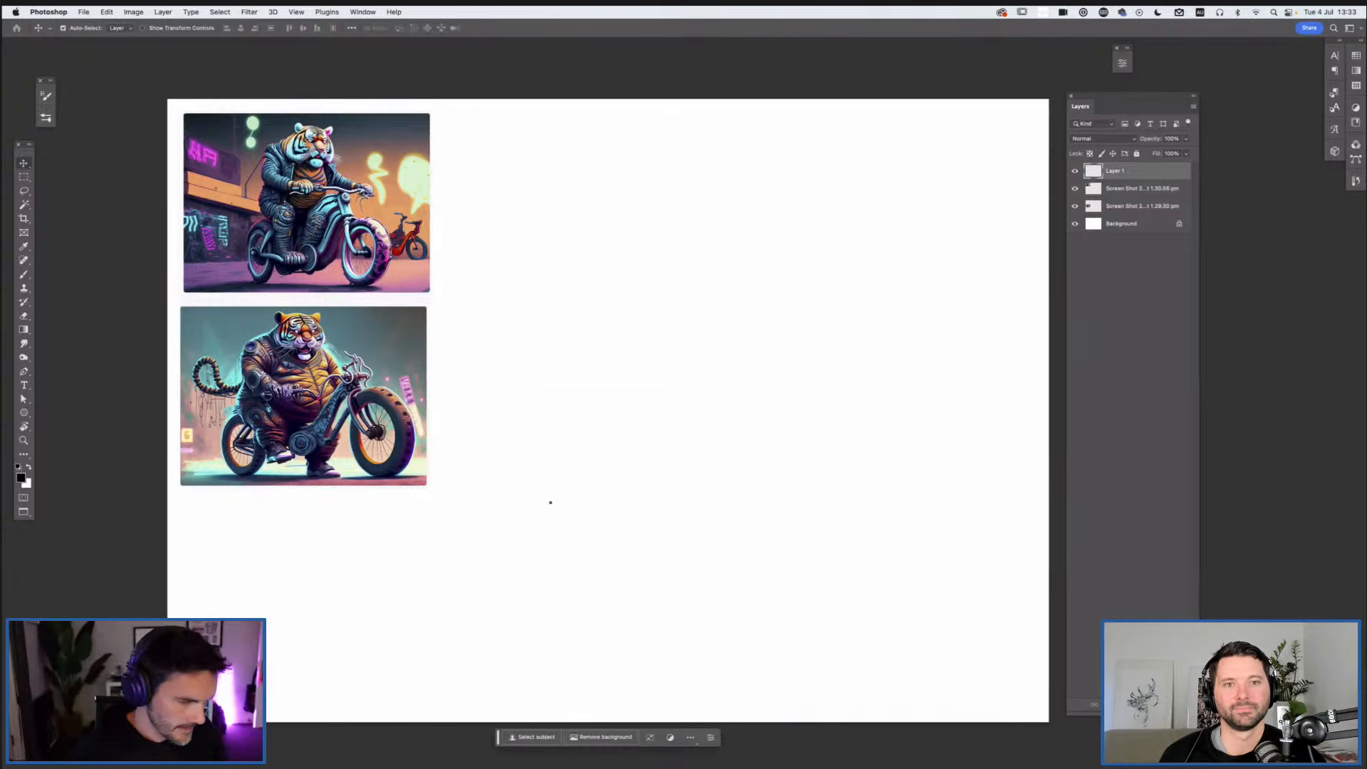
# Step: Align the lower tiger image with the upper one's left edge and make Layer 1 active for the brush
pyautogui.press('b')
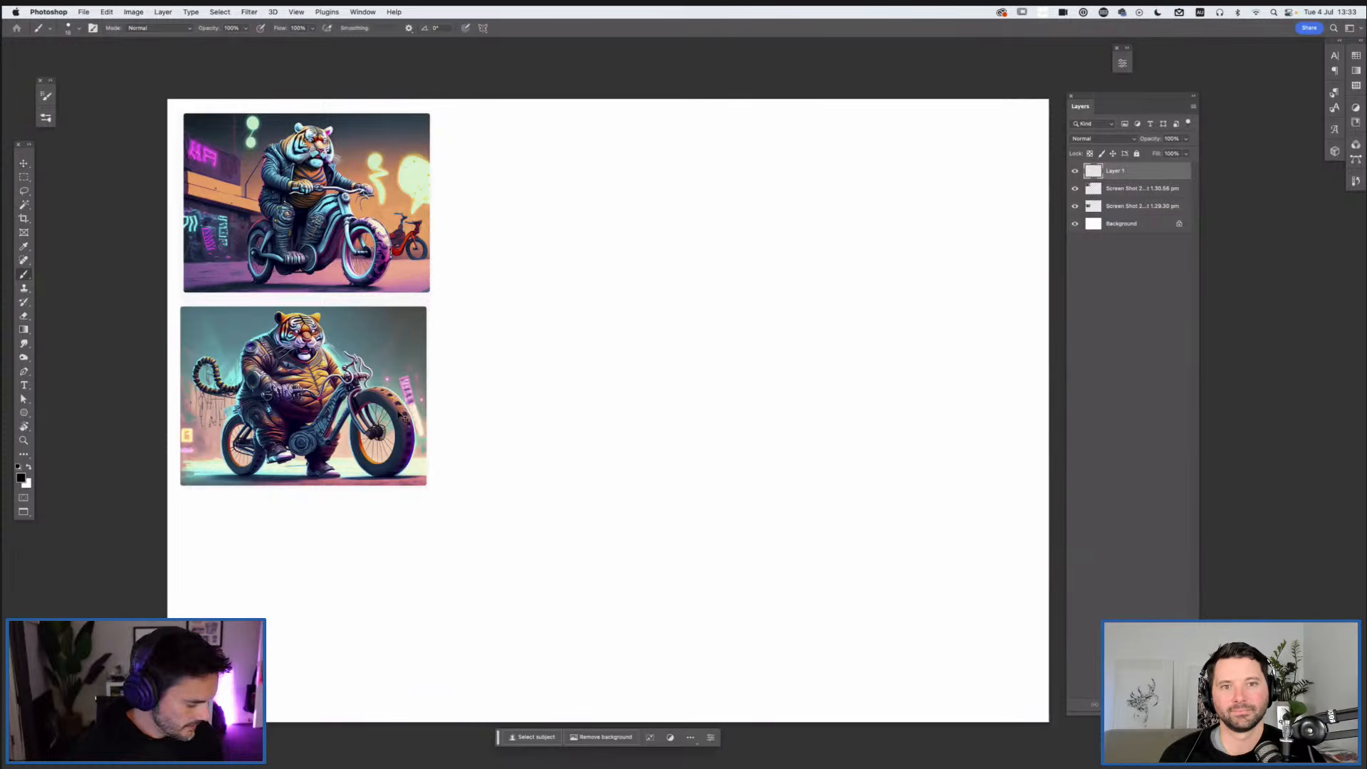
pyautogui.press('v')
pyautogui.moveTo(401, 366); pyautogui.dragTo(416, 452)
pyautogui.moveTo(420, 505); pyautogui.dragTo(592, 376)
pyautogui.moveTo(420, 421); pyautogui.dragTo(389, 411)
pyautogui.press('b')
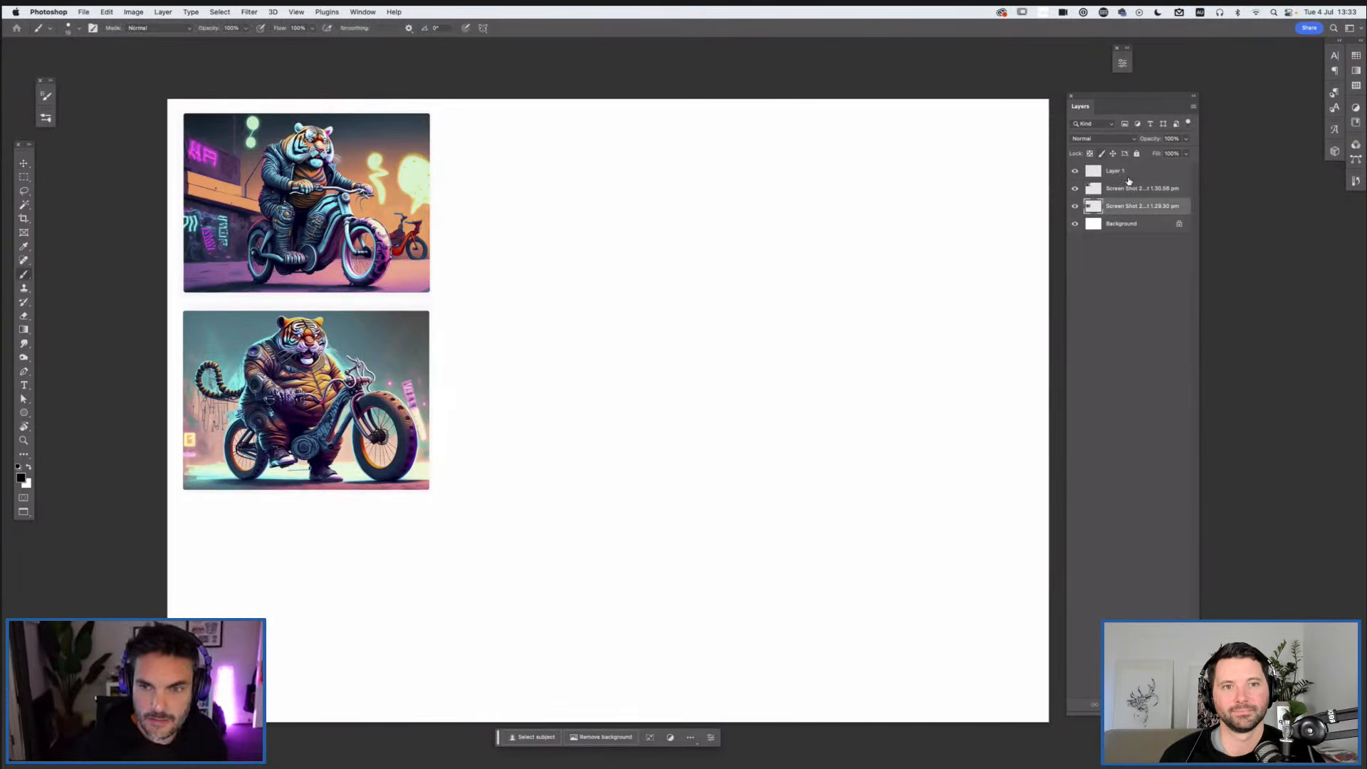
pyautogui.hotkey('alt', '.')
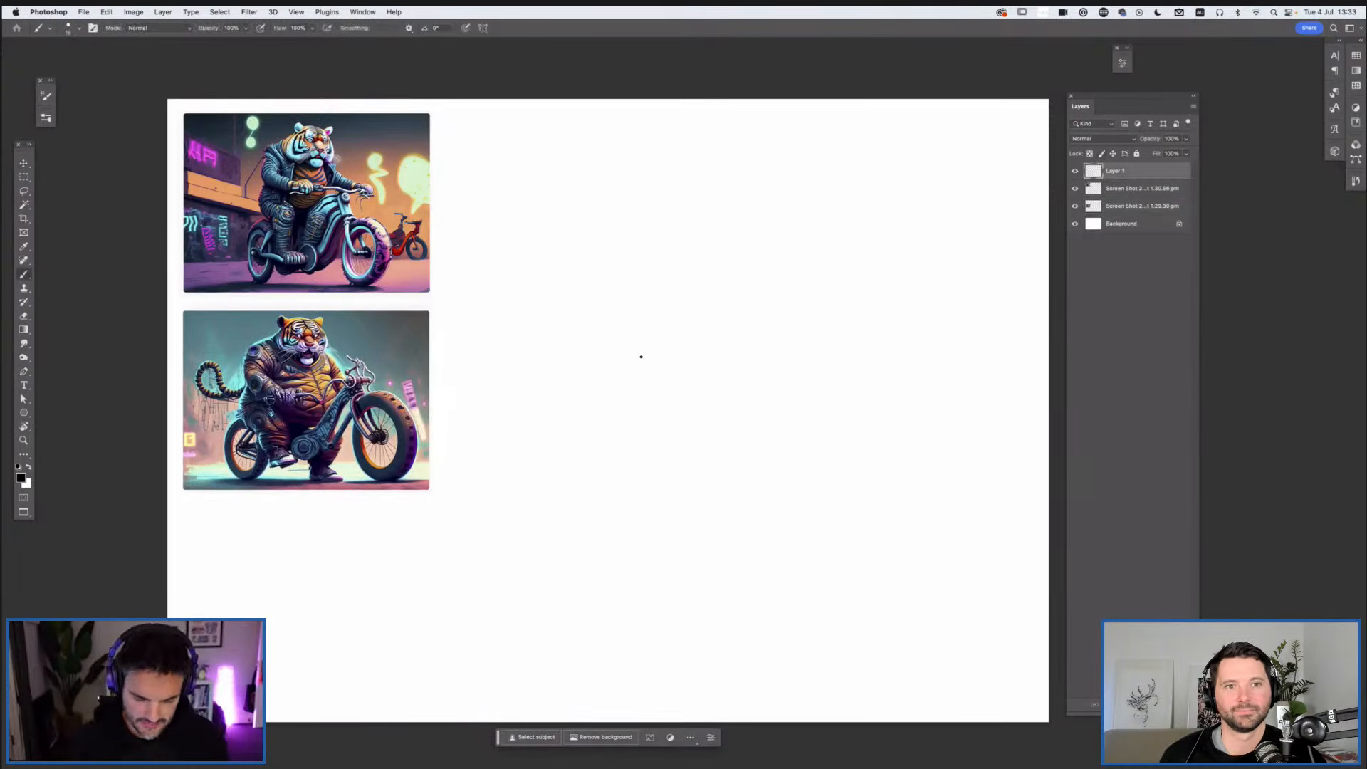
# Step: Examine the second tiger reference up close, including its body, handlebars and front wheel
pyautogui.hscroll(2, 654, 446)
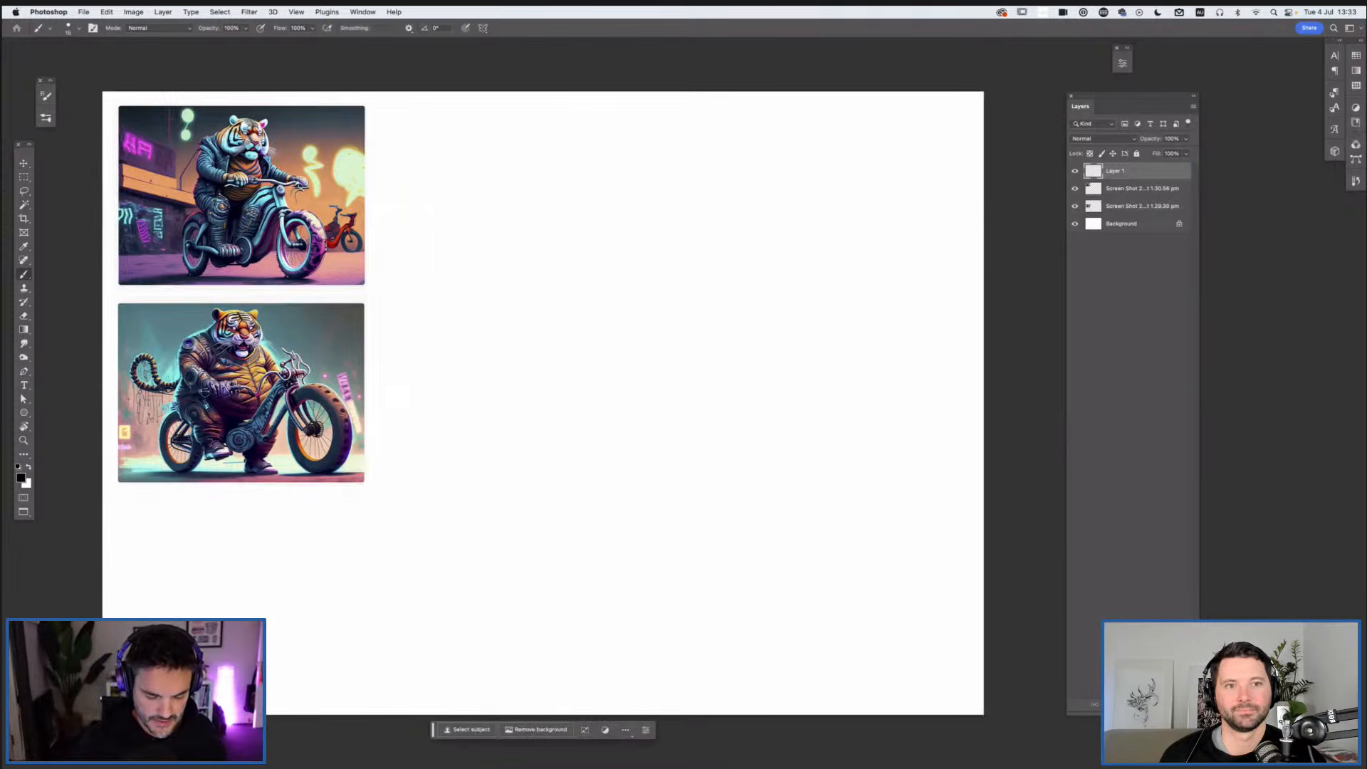
pyautogui.press('super+plus')
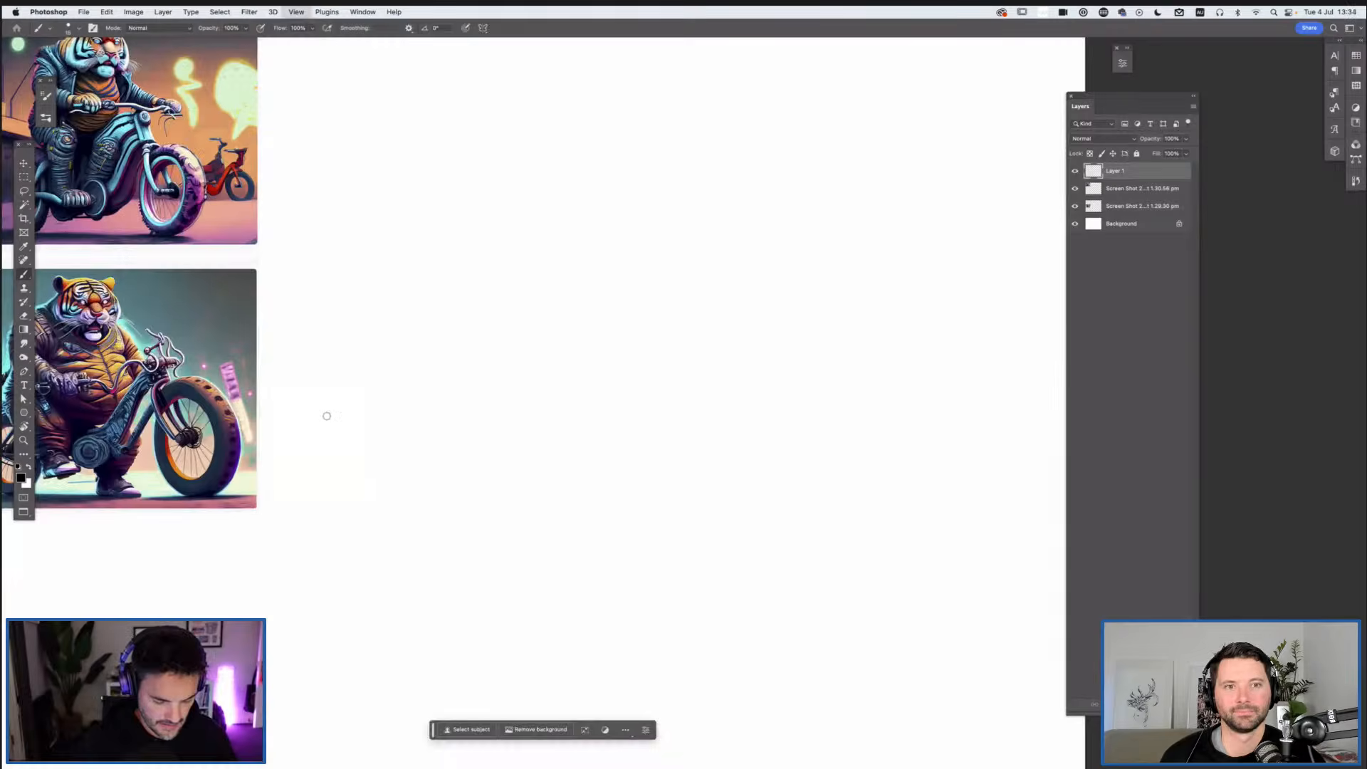
pyautogui.press('super+plus')
pyautogui.press('super+plus')
pyautogui.moveTo(594, 449); pyautogui.dragTo(1246, 456)
pyautogui.hscroll(-2, 439, 385)
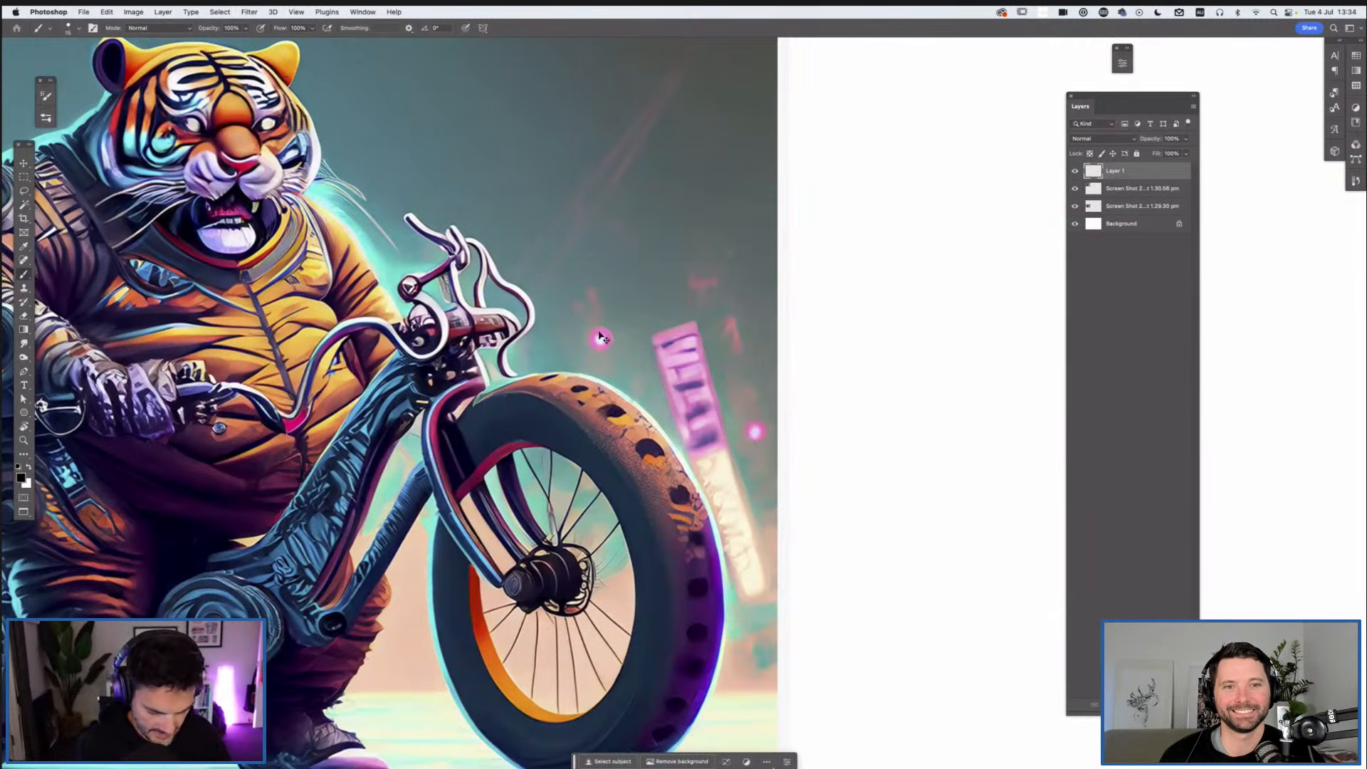
pyautogui.scroll(-5, 600, 337)
pyautogui.scroll(-2, 689, 450)
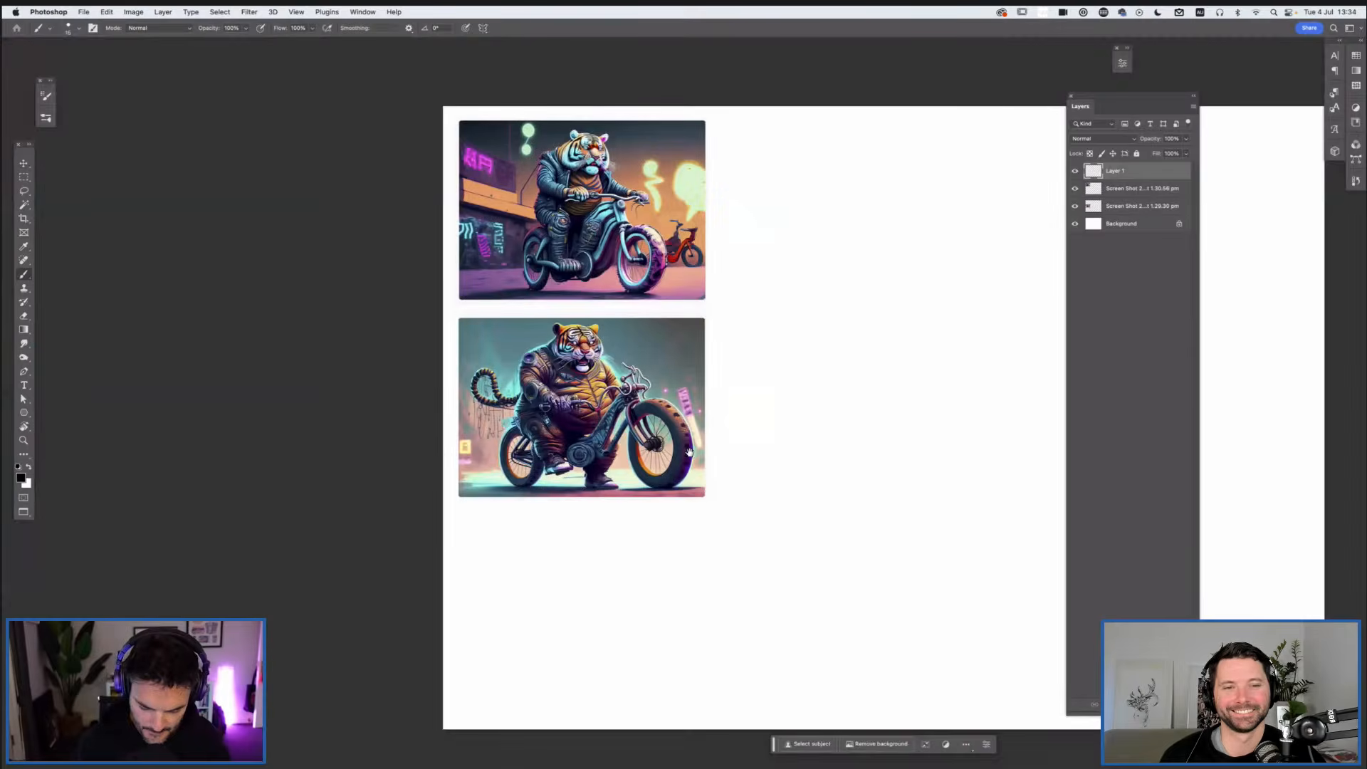
pyautogui.hscroll(5, 346, 434)
pyautogui.hscroll(2, 313, 442)
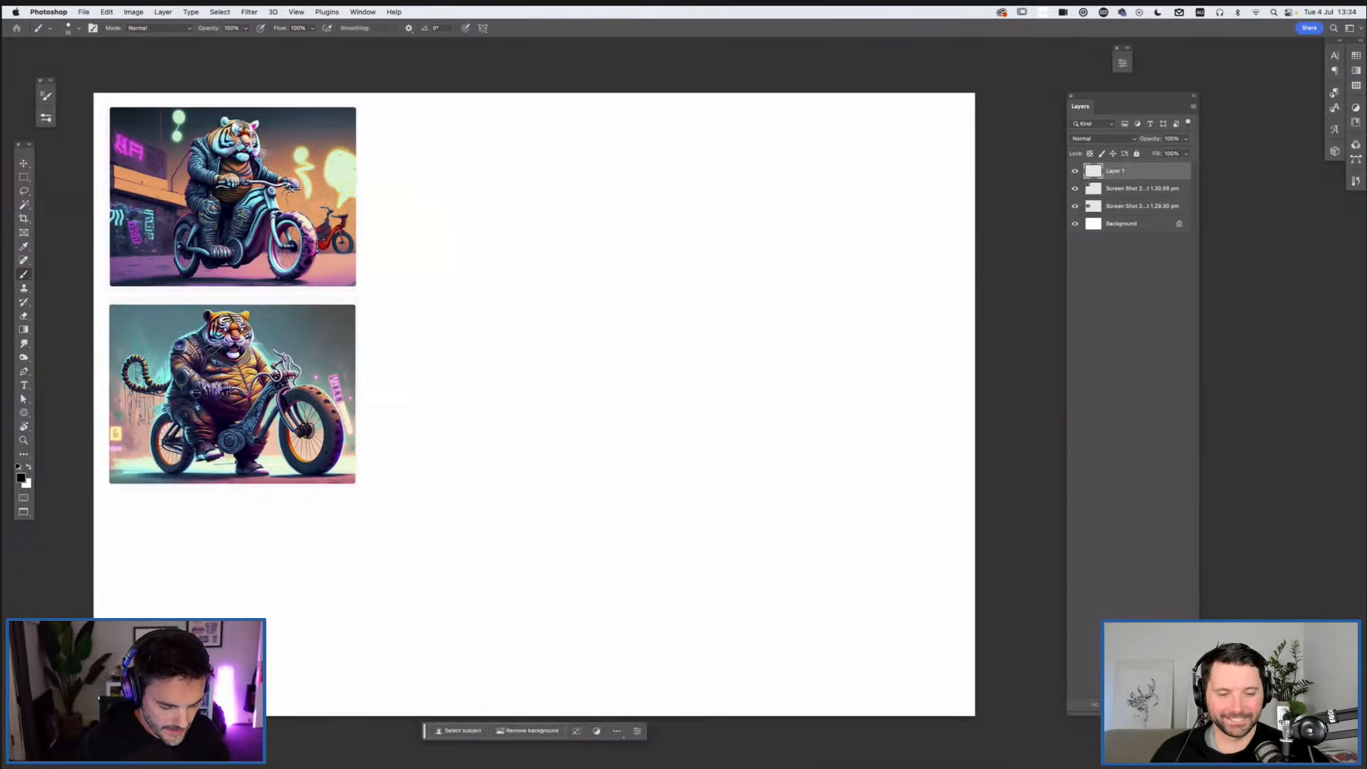
pyautogui.scroll(5, 817, 386)
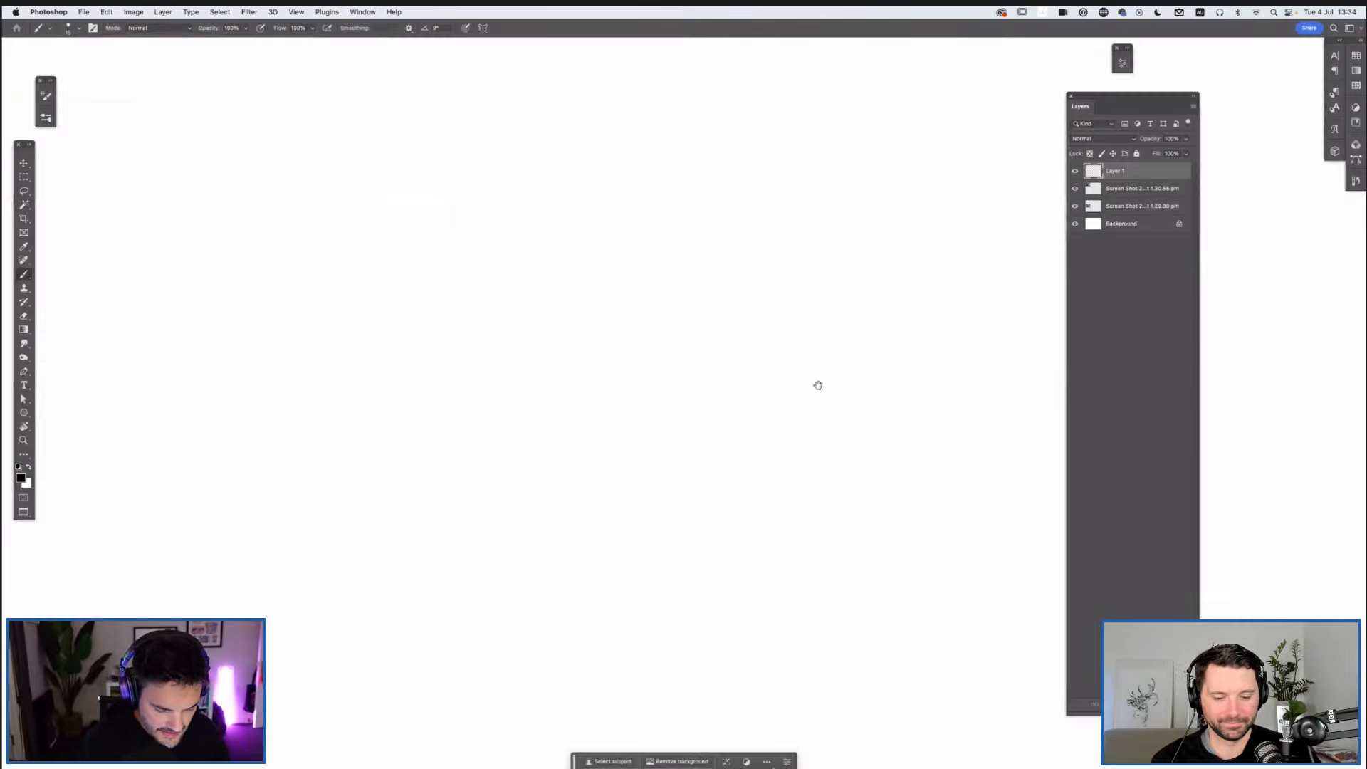
pyautogui.moveTo(556, 425); pyautogui.dragTo(727, 472)
pyautogui.moveTo(337, 414); pyautogui.dragTo(442, 447)
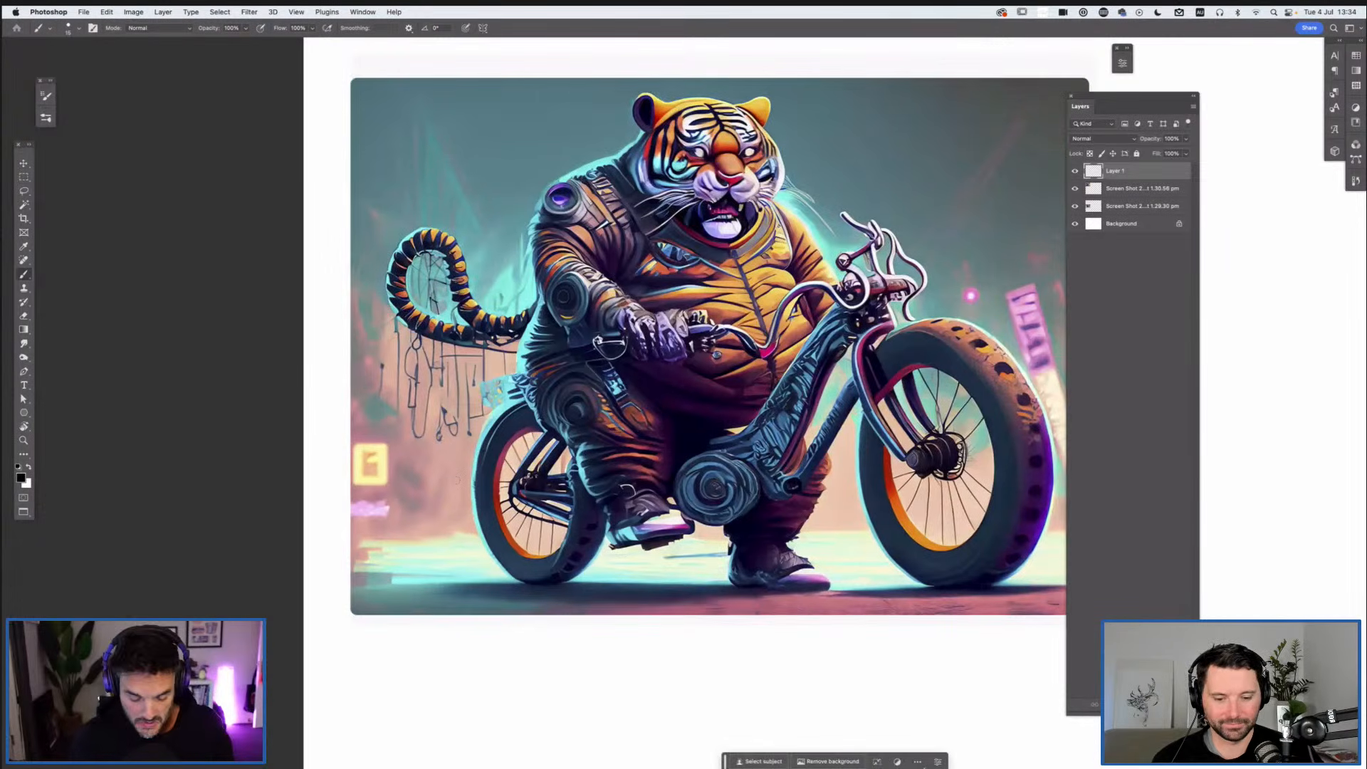
pyautogui.press('super+minus')
pyautogui.press('super+minus')
pyautogui.press('super+minus')
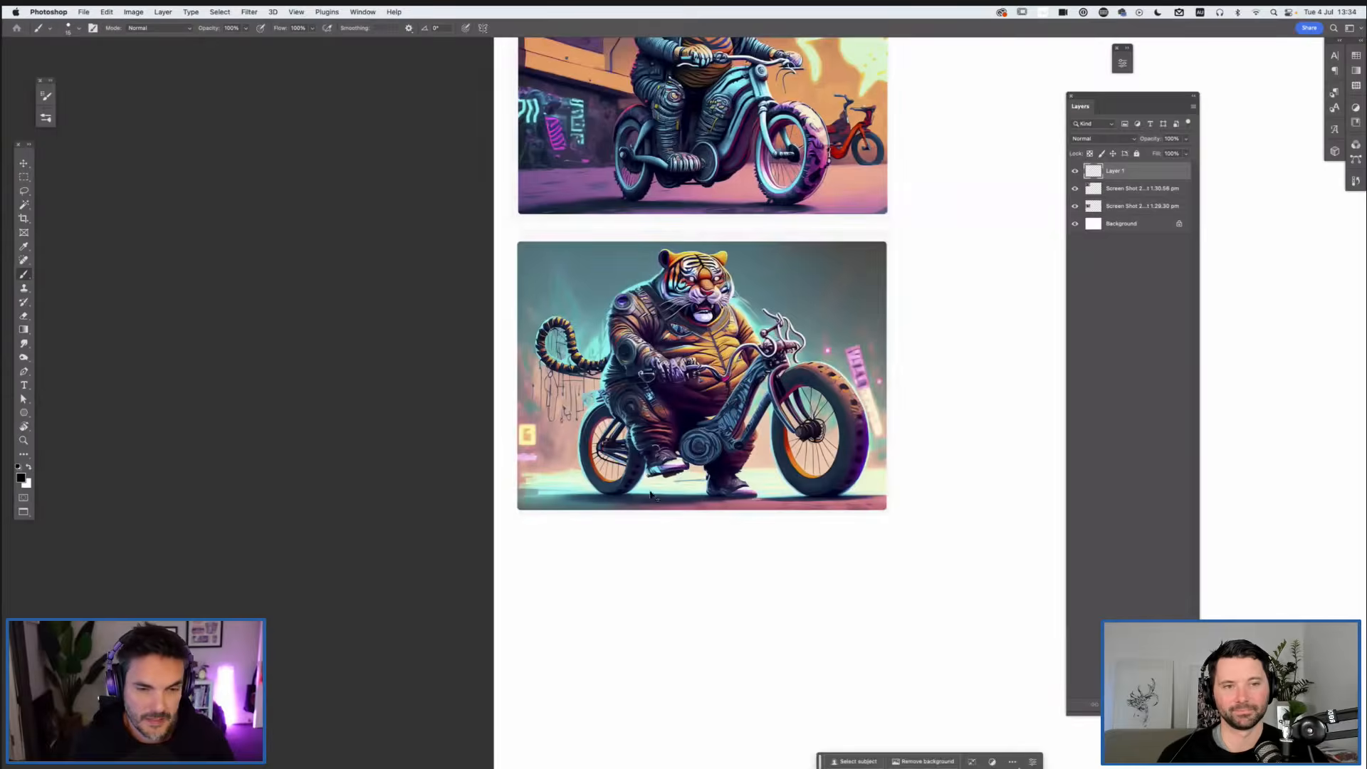
pyautogui.moveTo(660, 400); pyautogui.dragTo(322, 412)
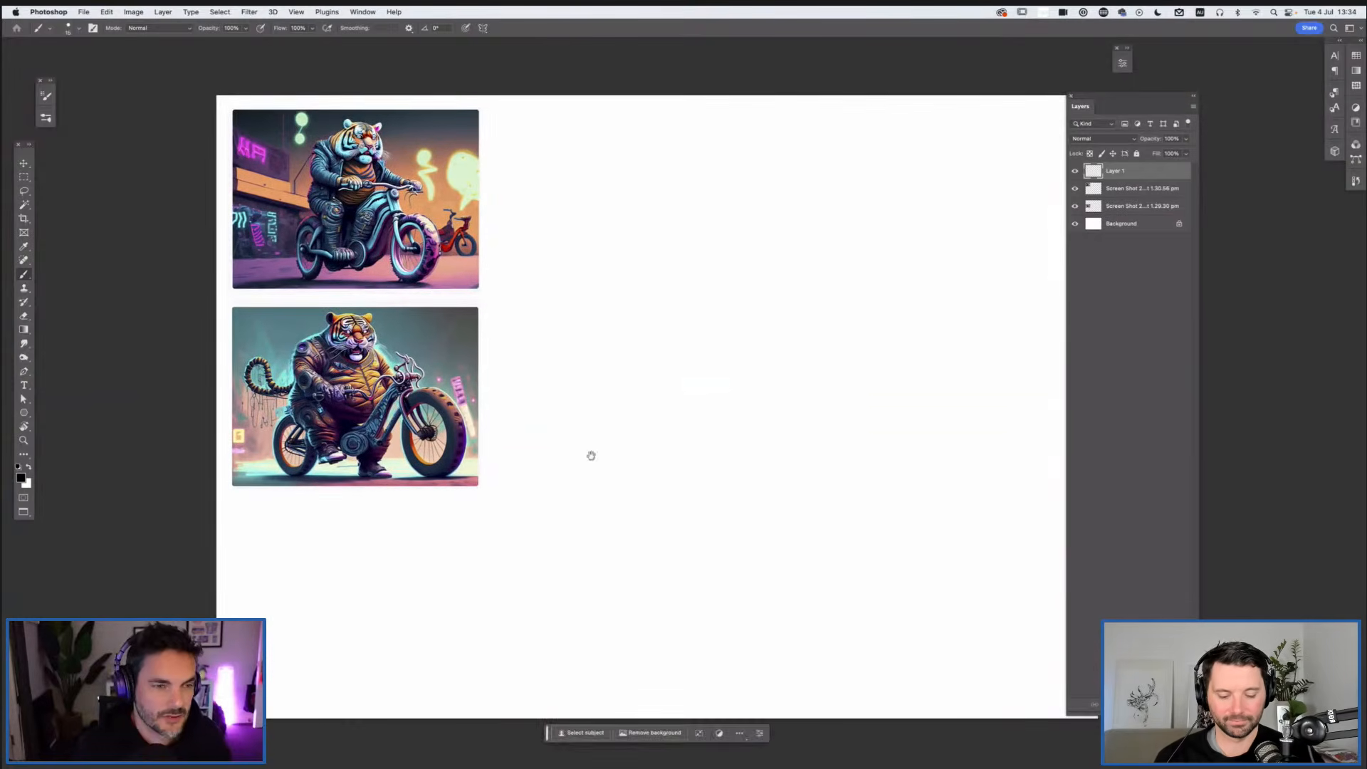
pyautogui.hscroll(3, 674, 436)
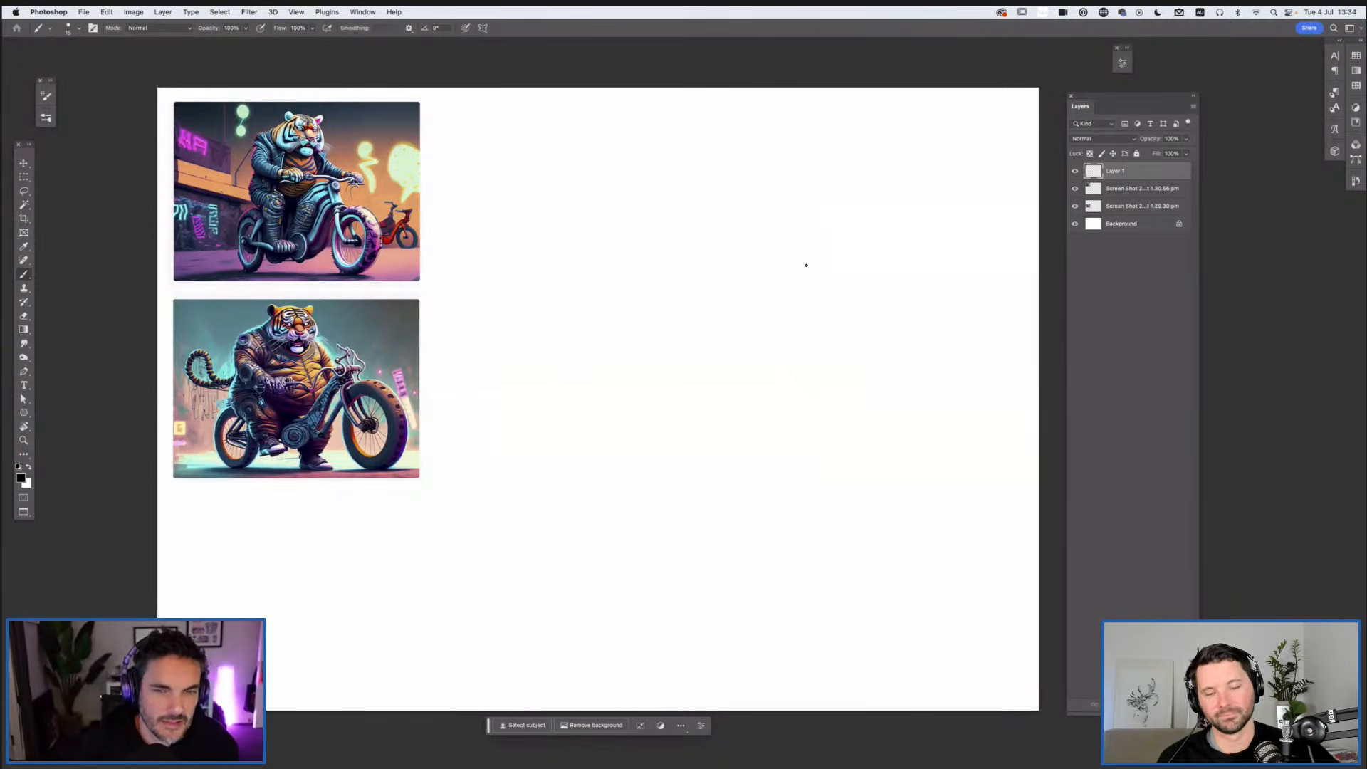
# Step: Try to transform both tiger reference images to a narrower width, and undo the change
pyautogui.click(1134, 188)
pyautogui.keyDown('shift'); pyautogui.click(1126, 208); pyautogui.keyUp('shift')
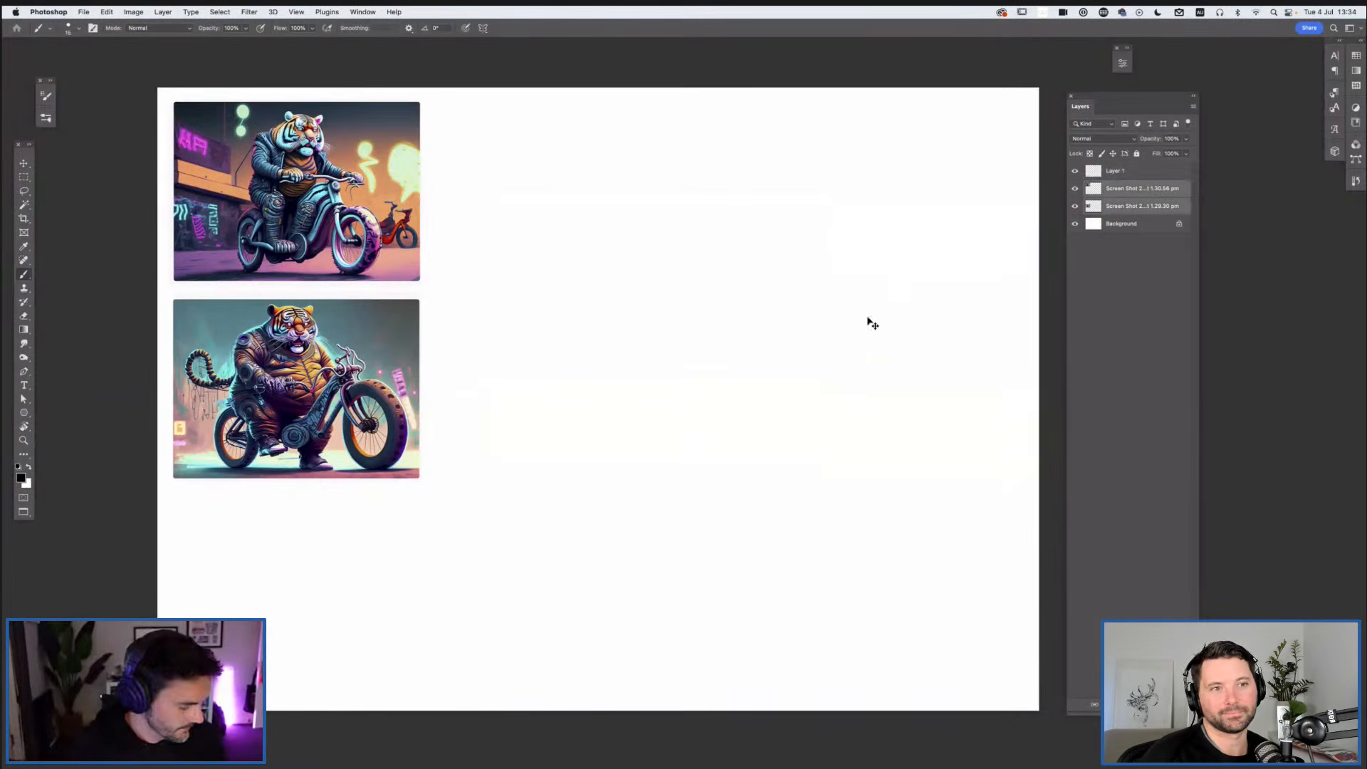
pyautogui.press('super+t')
pyautogui.moveTo(421, 291); pyautogui.dragTo(389, 291)
pyautogui.press('Return')
pyautogui.click(1135, 173)
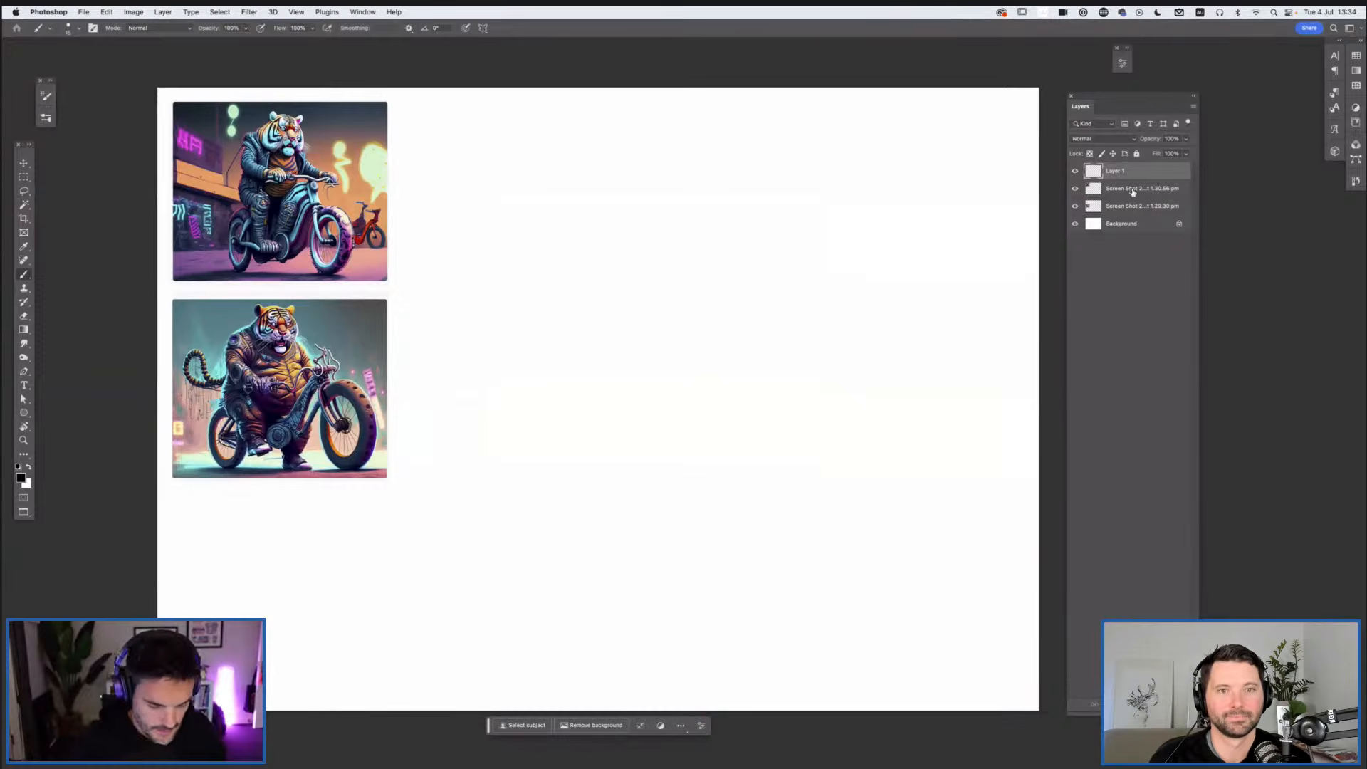
pyautogui.press('super+z')
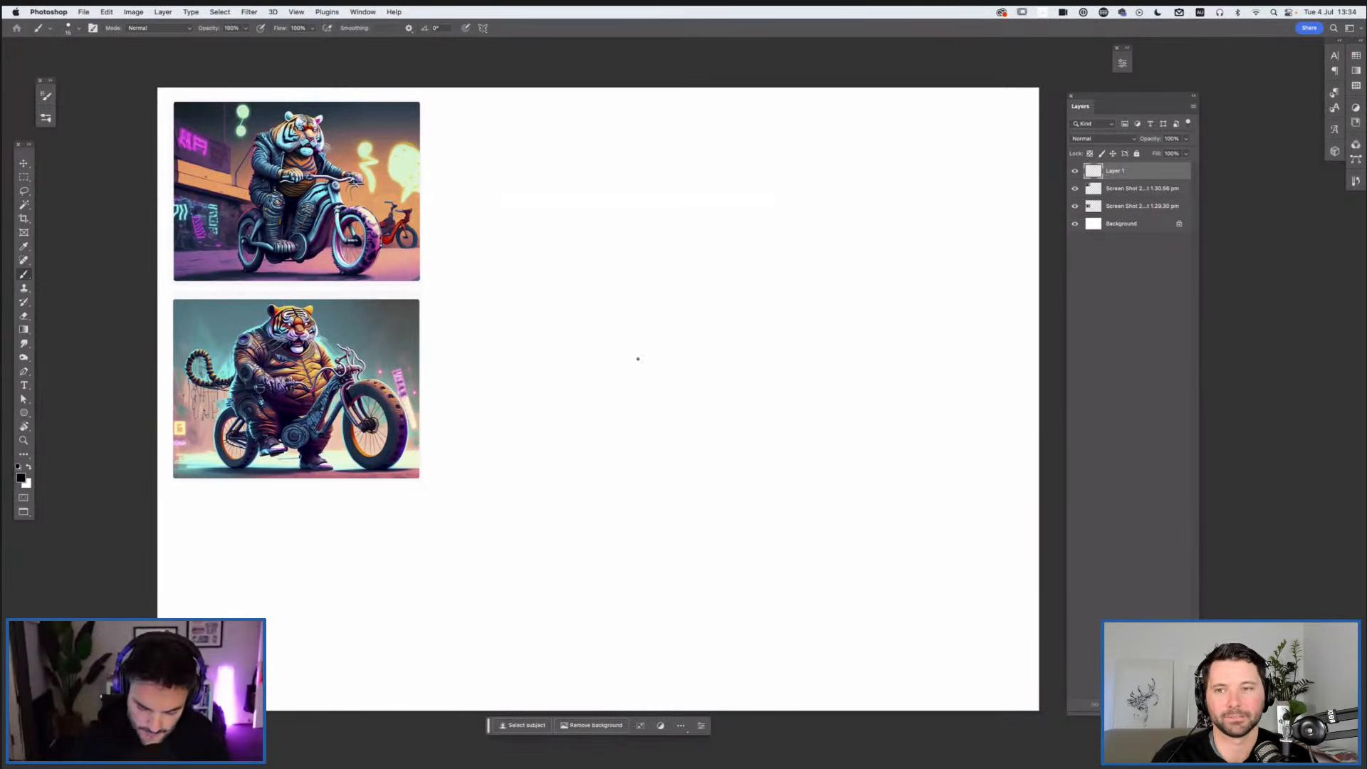
# Step: Hide the first tiger image, move the second one up into its place and make Layer 1 active
pyautogui.click(1075, 188)
pyautogui.press('v')
pyautogui.moveTo(390, 366); pyautogui.dragTo(388, 172)
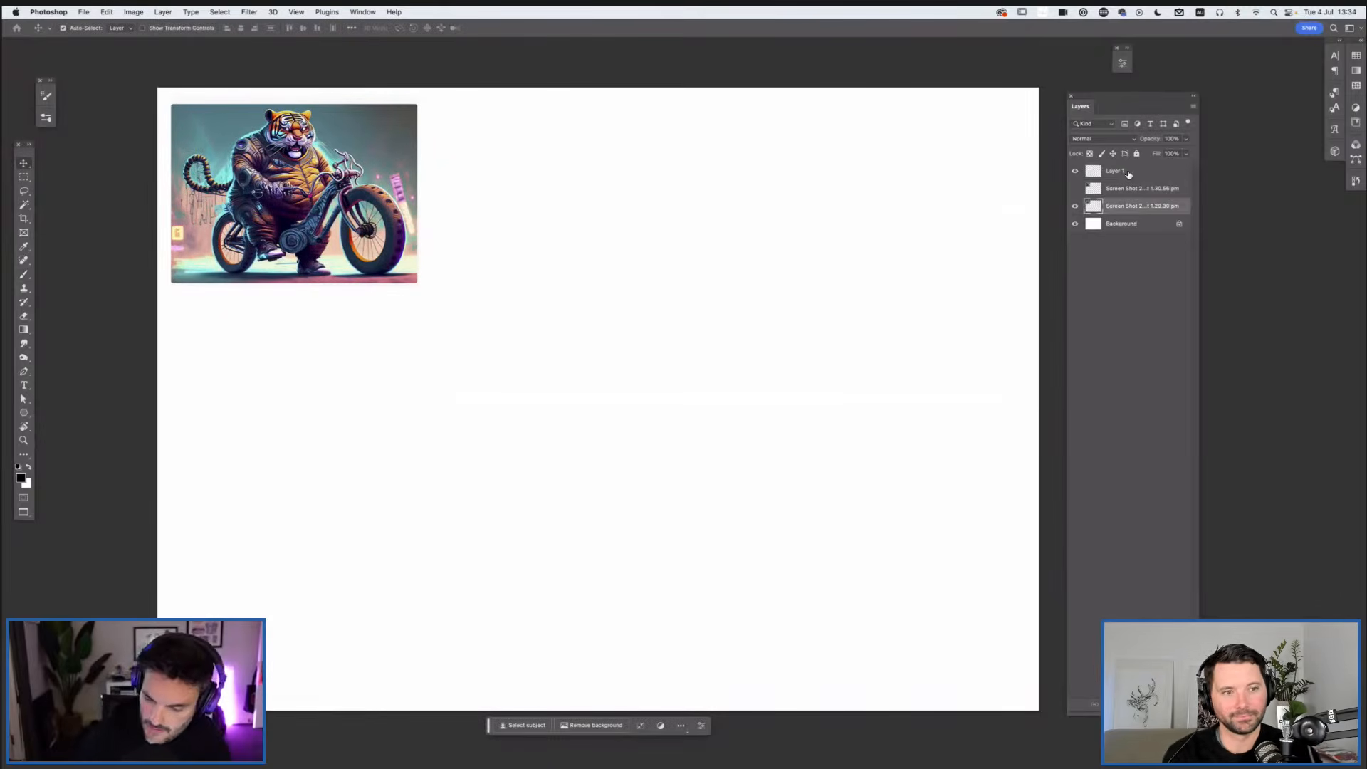
pyautogui.click(1129, 175)
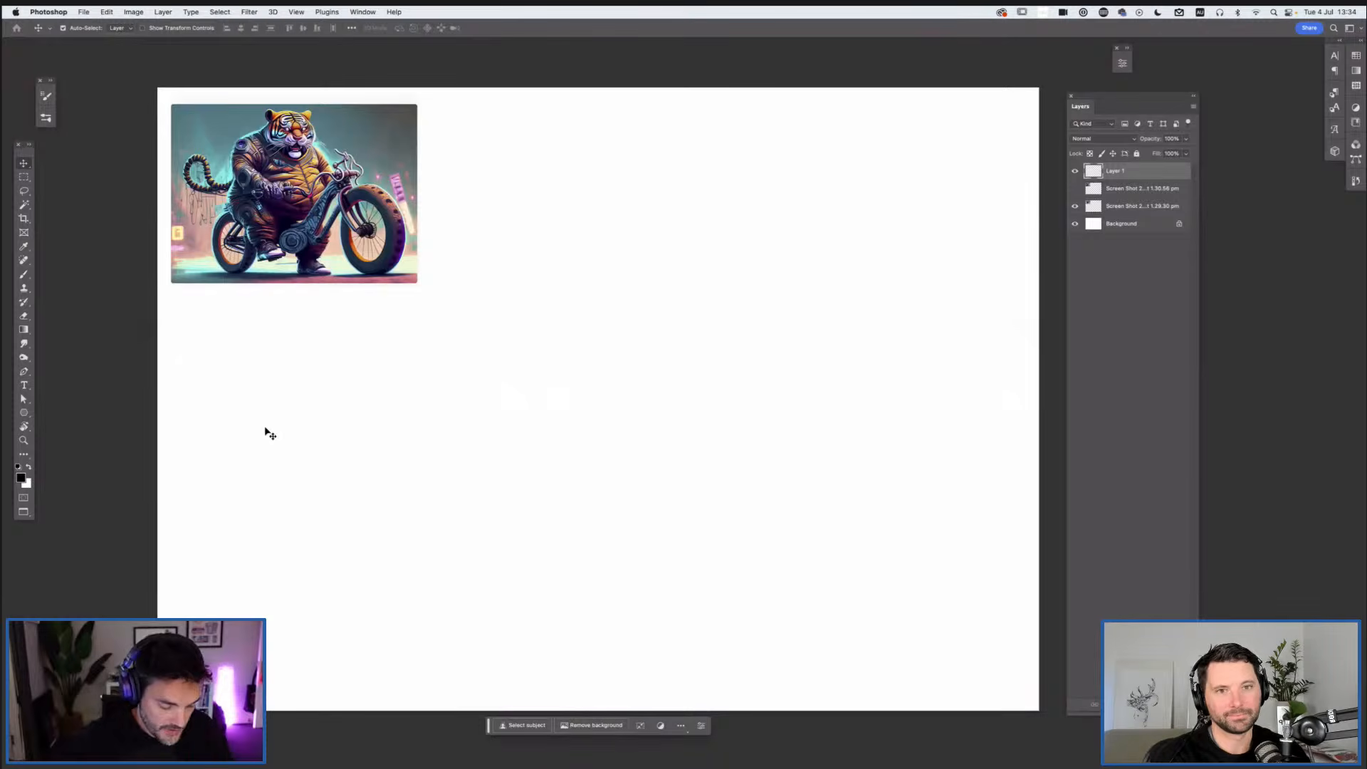
# Step: Try the current brush with a looping test stroke in the middle of the canvas, and undo it
pyautogui.press('b')
pyautogui.moveTo(582, 269); pyautogui.dragTo(498, 329)
pyautogui.moveTo(478, 494)
pyautogui.mouseDown()
pyautogui.moveTo(494, 430)
pyautogui.moveTo(620, 449)
pyautogui.moveTo(634, 437)
pyautogui.mouseUp()
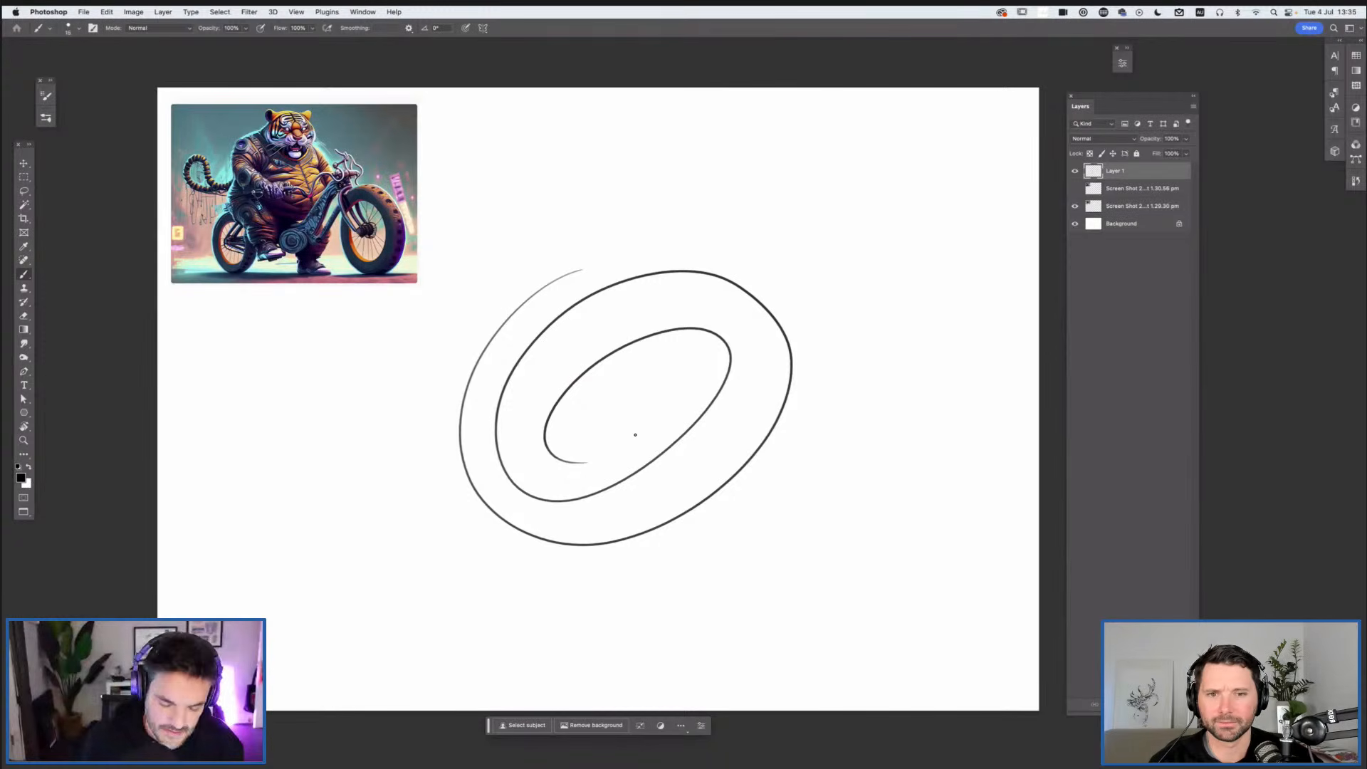
pyautogui.press('super+z')
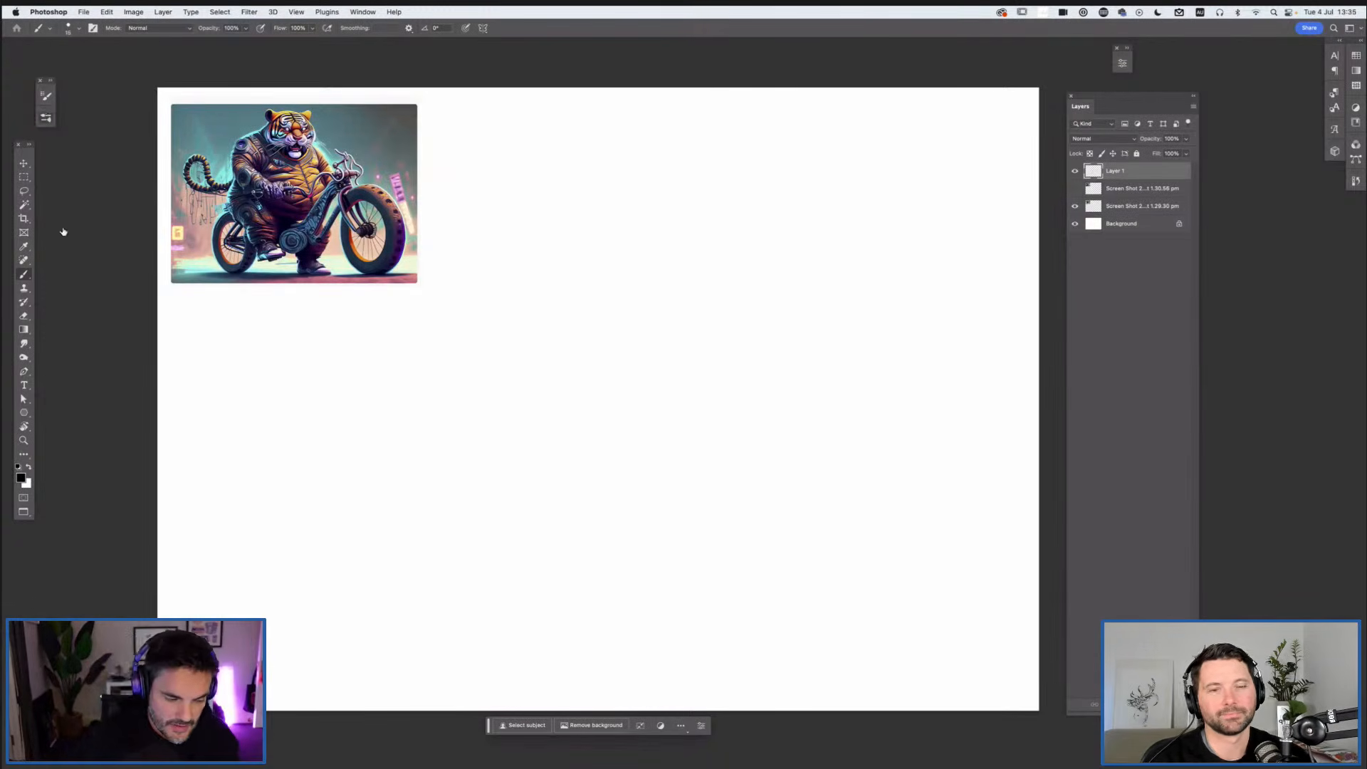
# Step: Check the selected Round Sketcha brush and its Transfer options in the brush settings
pyautogui.click(46, 118)
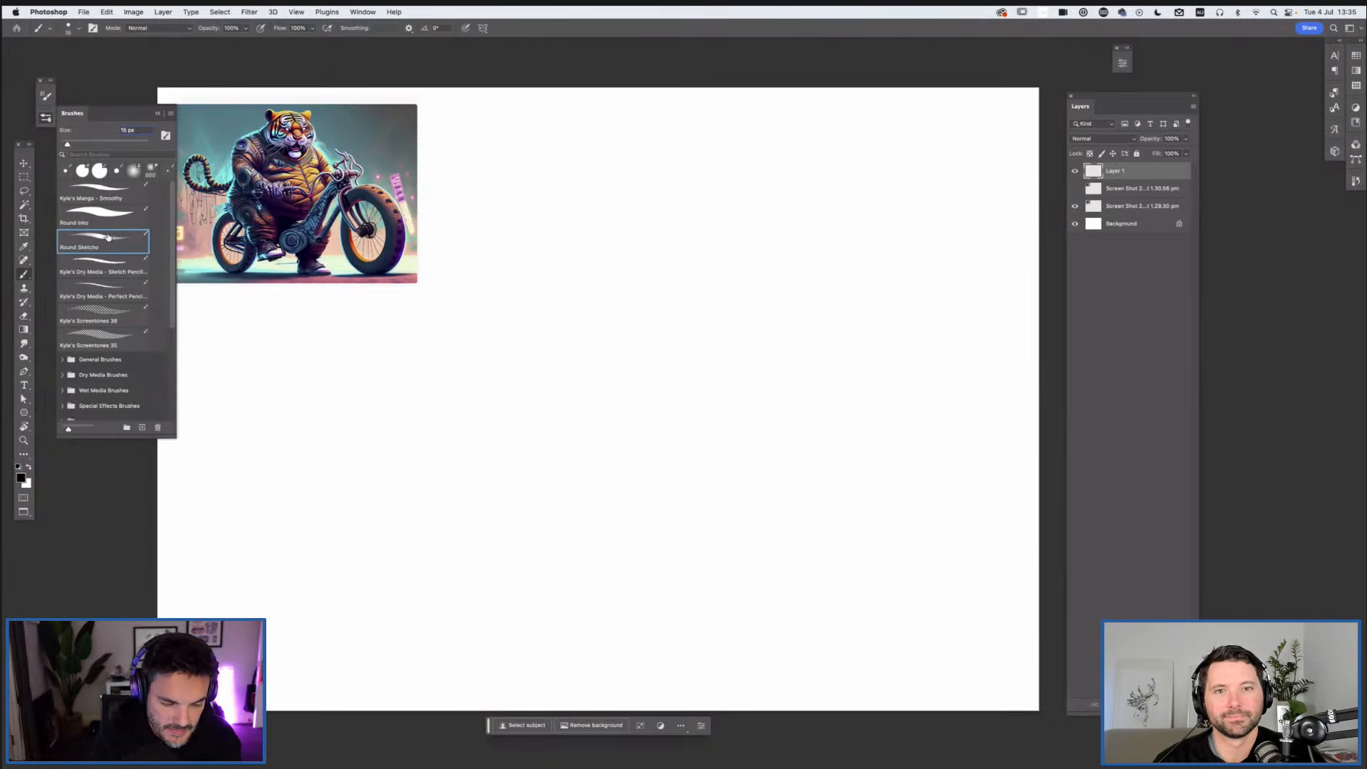
pyautogui.click(46, 97)
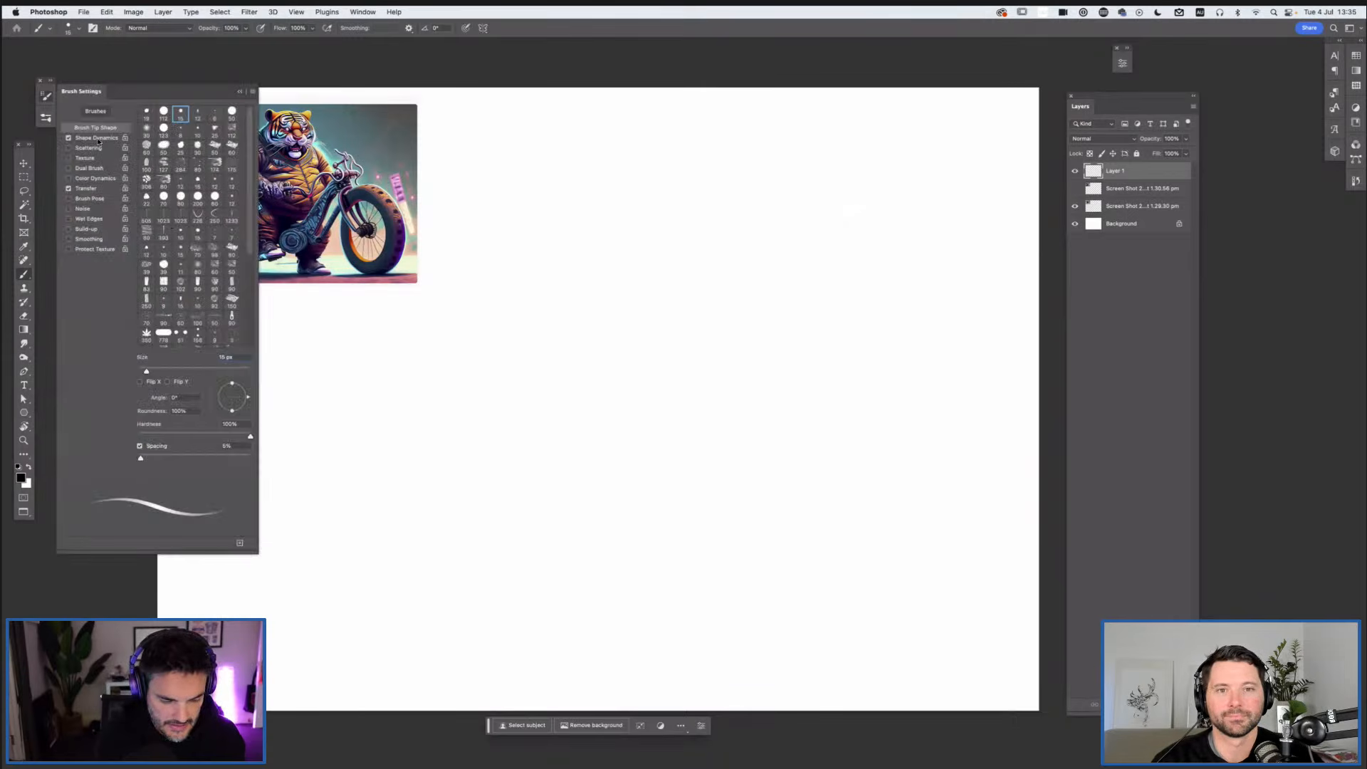
pyautogui.click(102, 190)
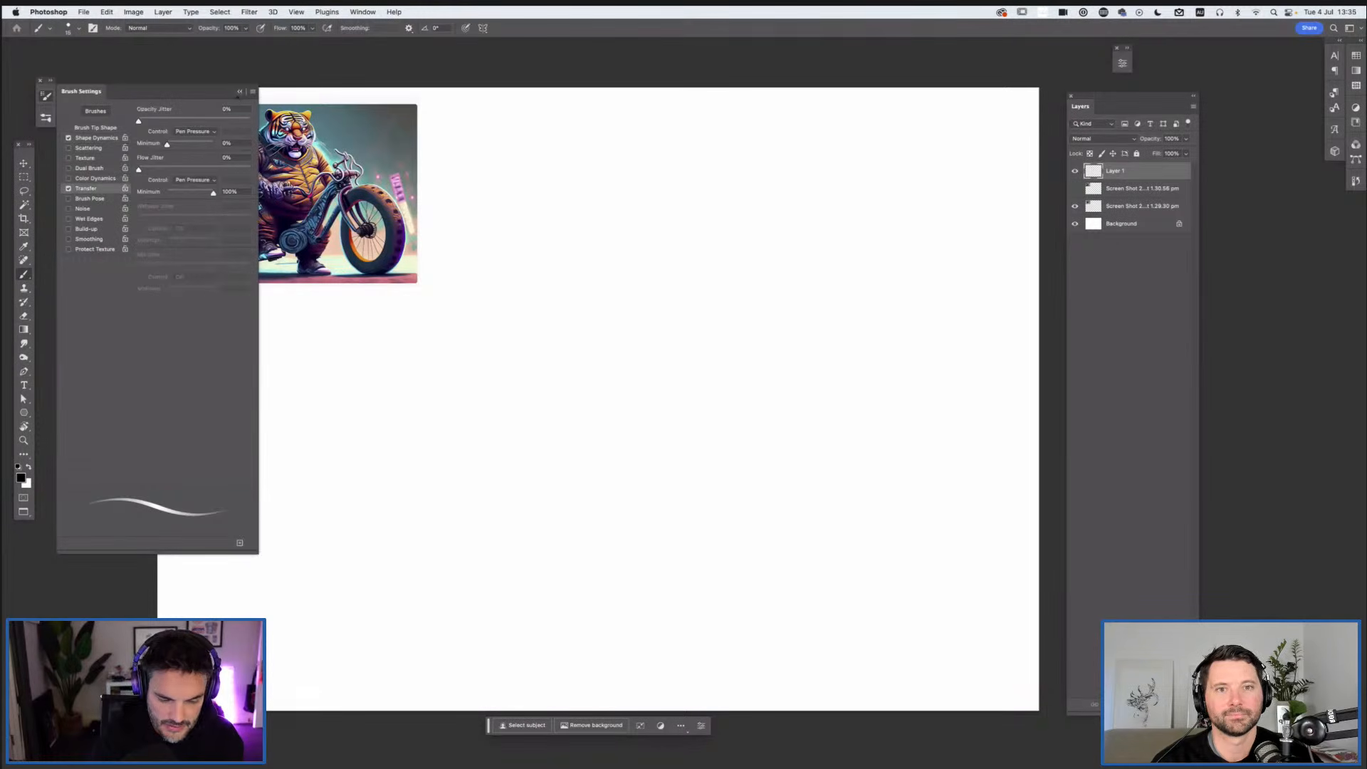
pyautogui.click(239, 92)
# Step: Try a larger brush size with a pressure-varied looping test stroke, and undo the stroke
pyautogui.press(']')
pyautogui.press(']')
pyautogui.press(']')
pyautogui.press(']')
pyautogui.press(']')
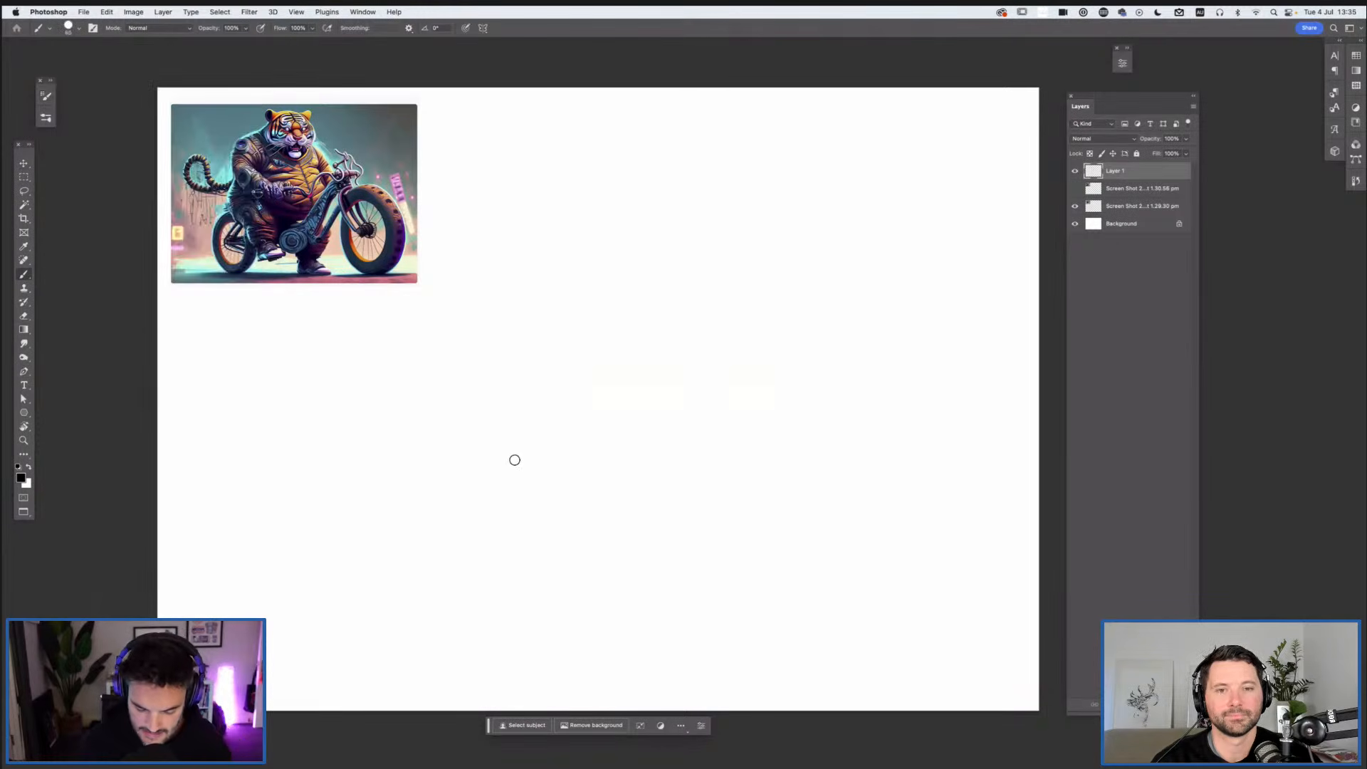
pyautogui.moveTo(518, 442)
pyautogui.mouseDown()
pyautogui.moveTo(738, 234)
pyautogui.moveTo(534, 458)
pyautogui.moveTo(755, 370)
pyautogui.moveTo(632, 496)
pyautogui.moveTo(858, 547)
pyautogui.mouseUp()
pyautogui.moveTo(689, 646); pyautogui.dragTo(690, 580)
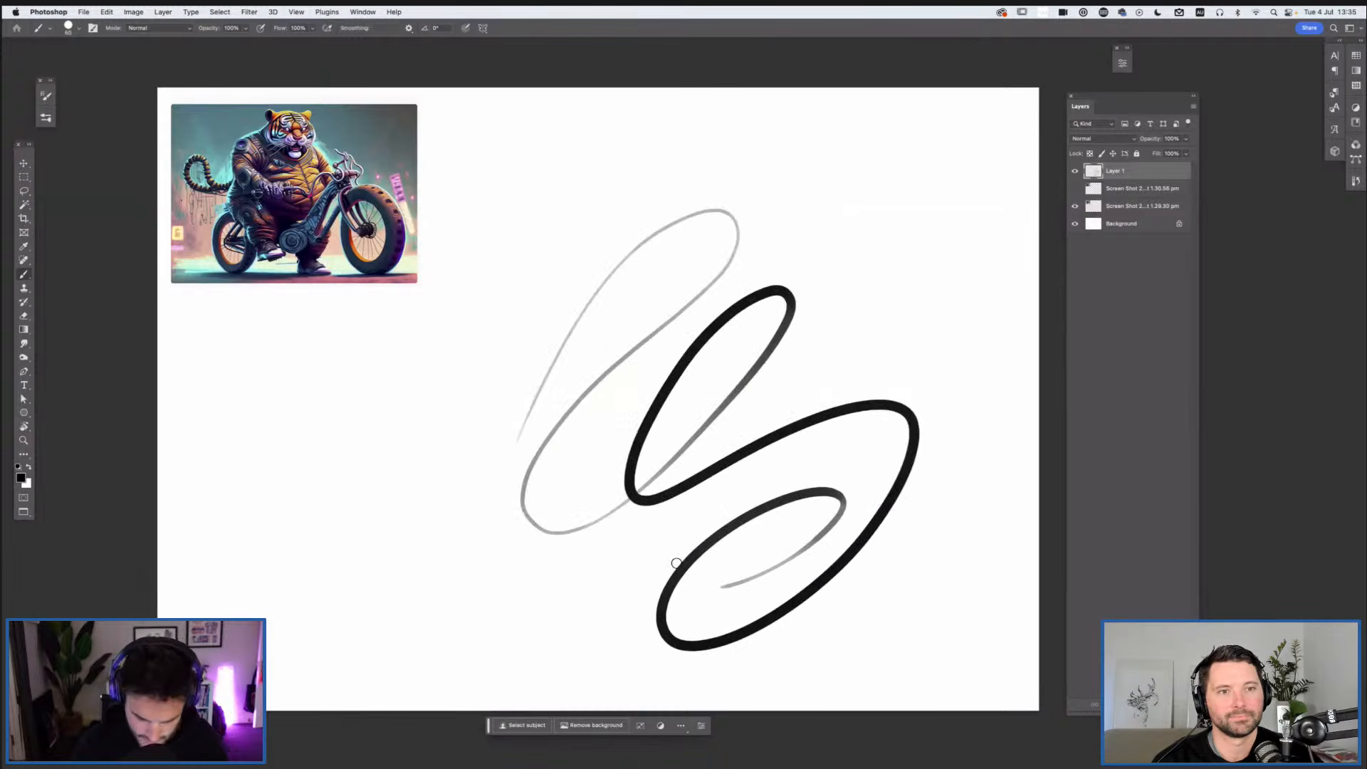
pyautogui.press('super+z')
# Step: Reduce the brush size and sketch a large rough circle in the middle of the canvas
pyautogui.press('[')
pyautogui.press('[')
pyautogui.press('[')
pyautogui.press('[')
pyautogui.press('[')
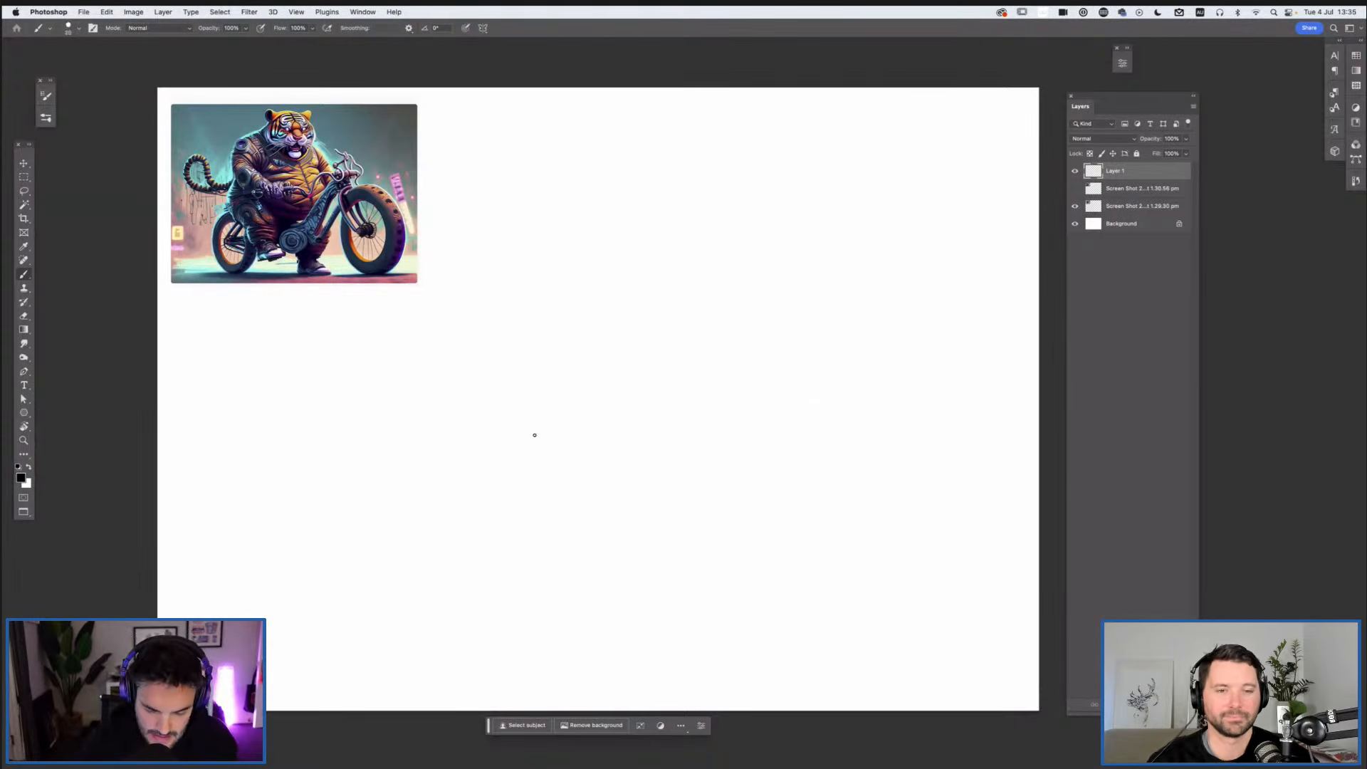
pyautogui.moveTo(648, 256)
pyautogui.mouseDown()
pyautogui.moveTo(591, 522)
pyautogui.moveTo(641, 250)
pyautogui.moveTo(651, 522)
pyautogui.moveTo(702, 262)
pyautogui.mouseUp()
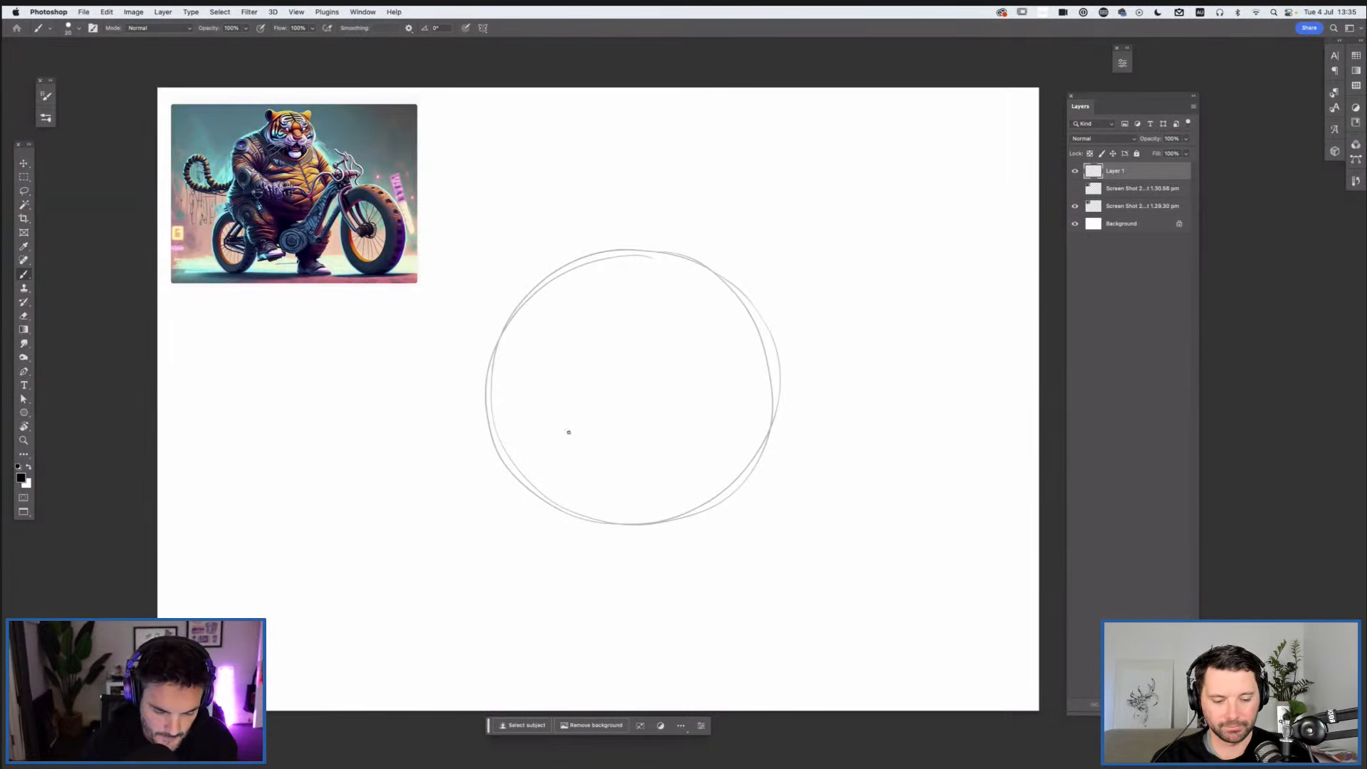
# Step: Try sketching two overlapping ellipses at the circle's lower left as a limb, and undo them
pyautogui.moveTo(590, 472)
pyautogui.mouseDown()
pyautogui.moveTo(510, 479)
pyautogui.moveTo(491, 403)
pyautogui.moveTo(543, 387)
pyautogui.moveTo(602, 447)
pyautogui.moveTo(612, 527)
pyautogui.moveTo(616, 498)
pyautogui.moveTo(546, 489)
pyautogui.mouseUp()
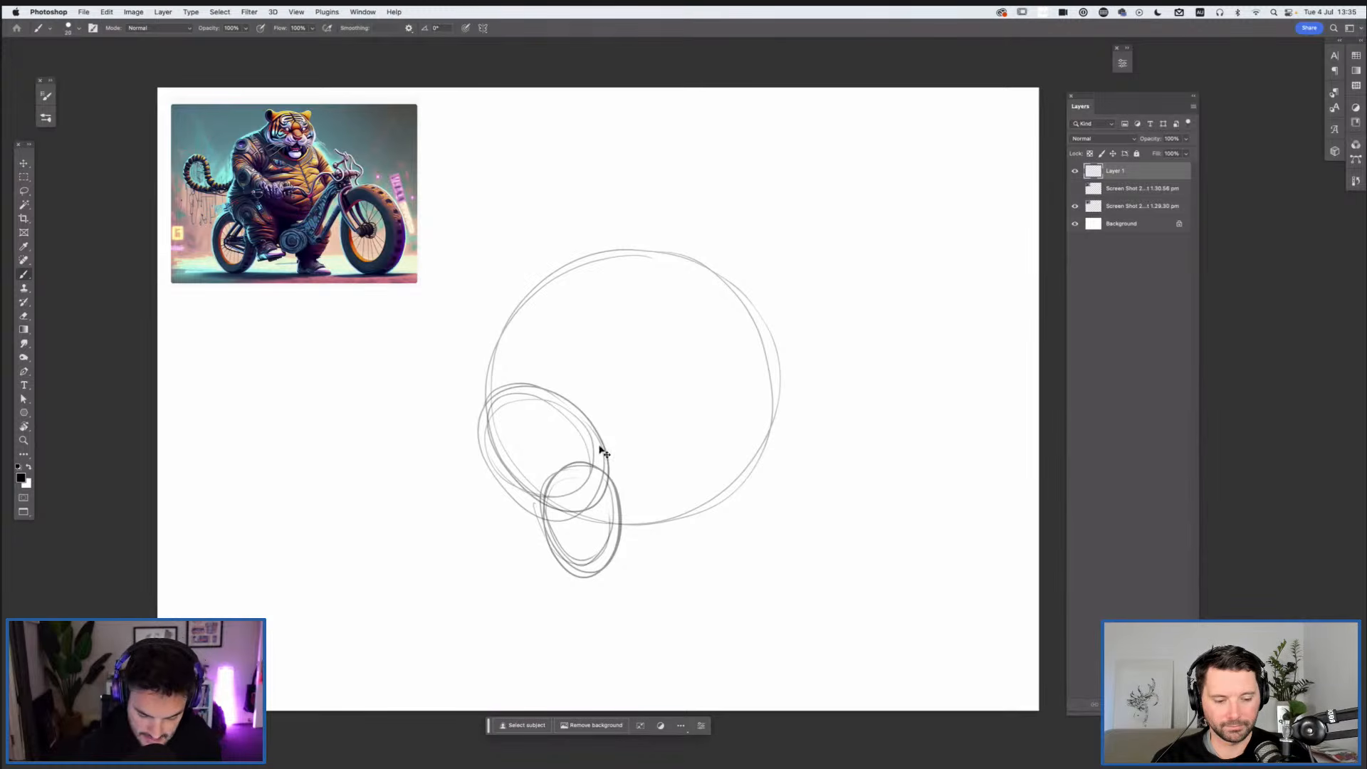
pyautogui.press('super+z')
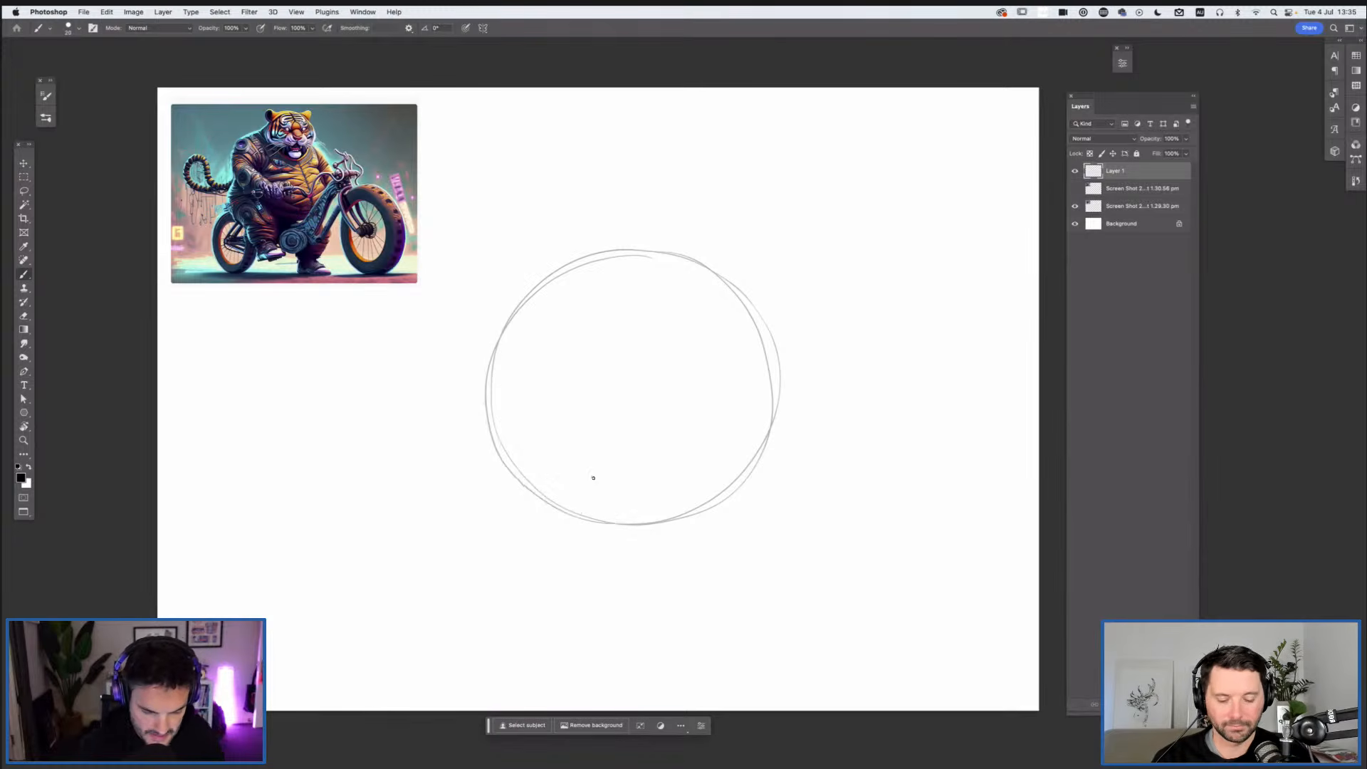
# Step: Reinforce the large body circle with extra rough strokes along both sides and the underside
pyautogui.moveTo(486, 365); pyautogui.dragTo(477, 426)
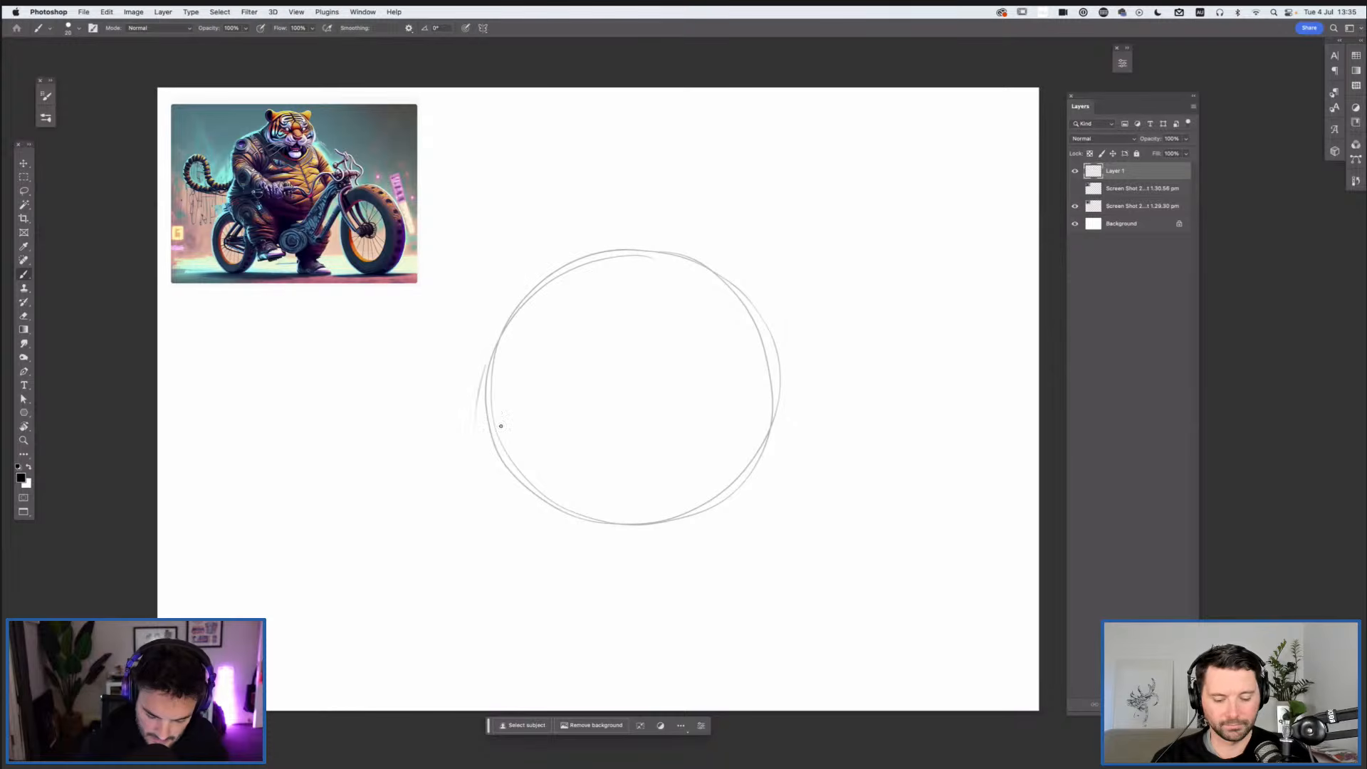
pyautogui.moveTo(508, 316); pyautogui.dragTo(536, 466)
pyautogui.moveTo(484, 412); pyautogui.dragTo(560, 518)
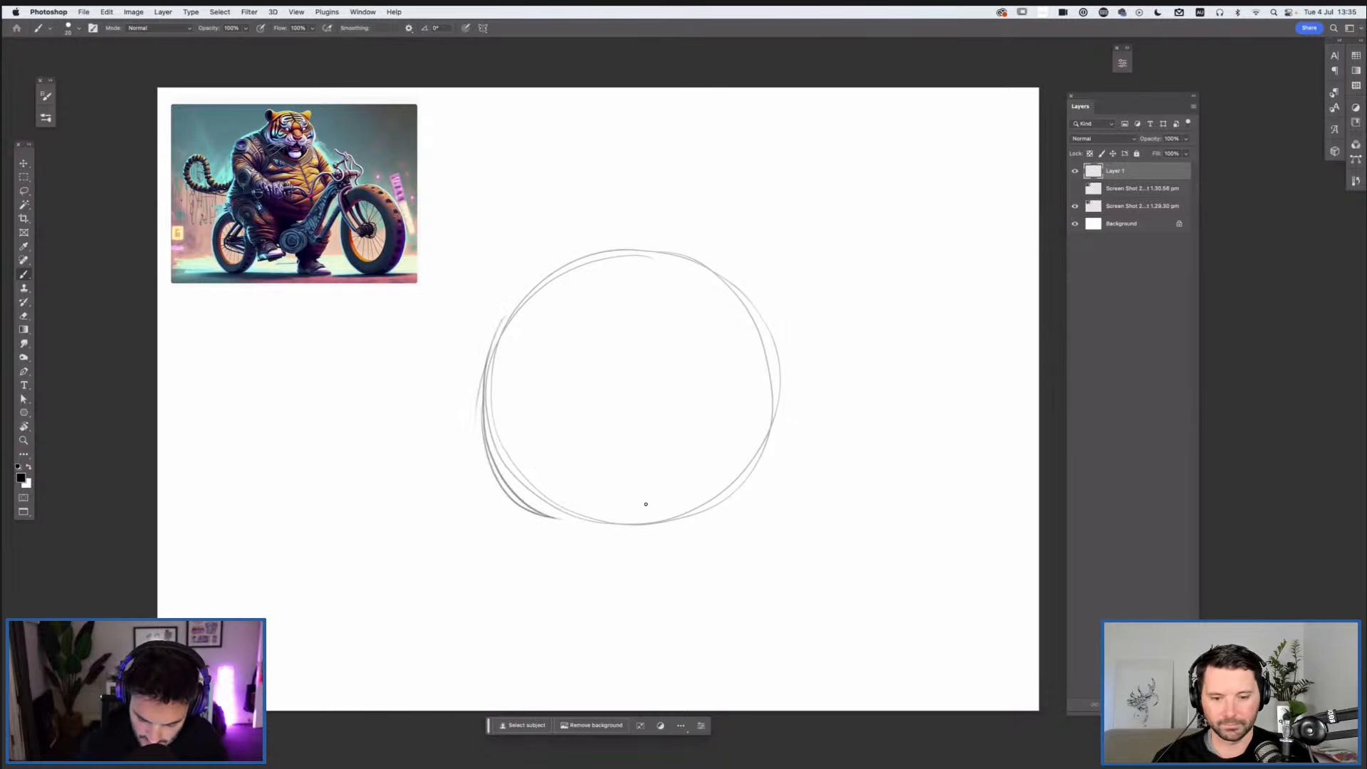
pyautogui.moveTo(490, 456); pyautogui.dragTo(653, 506)
pyautogui.moveTo(708, 277); pyautogui.dragTo(609, 528)
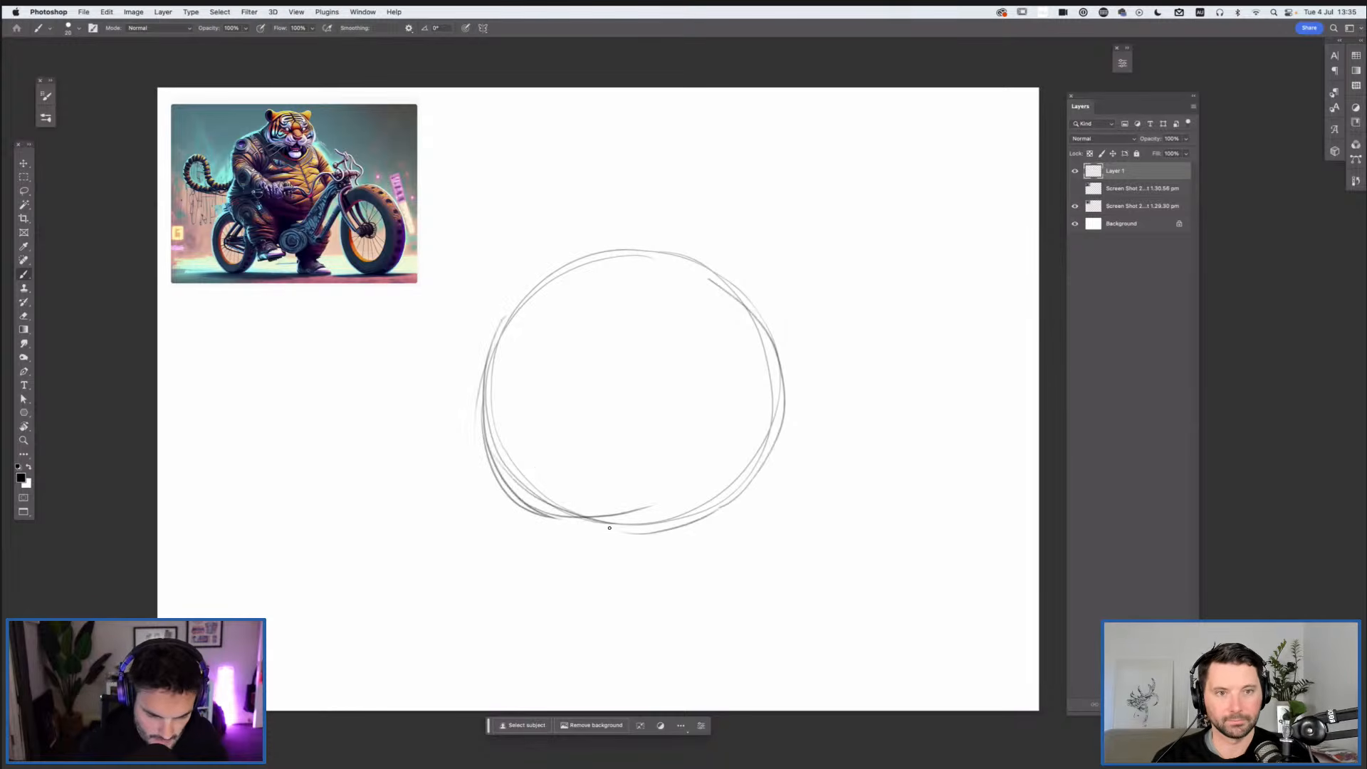
# Step: Sketch a smaller rough head circle overlapping the upper edge of the body circle
pyautogui.moveTo(615, 247); pyautogui.dragTo(709, 279)
pyautogui.moveTo(690, 226); pyautogui.dragTo(610, 311)
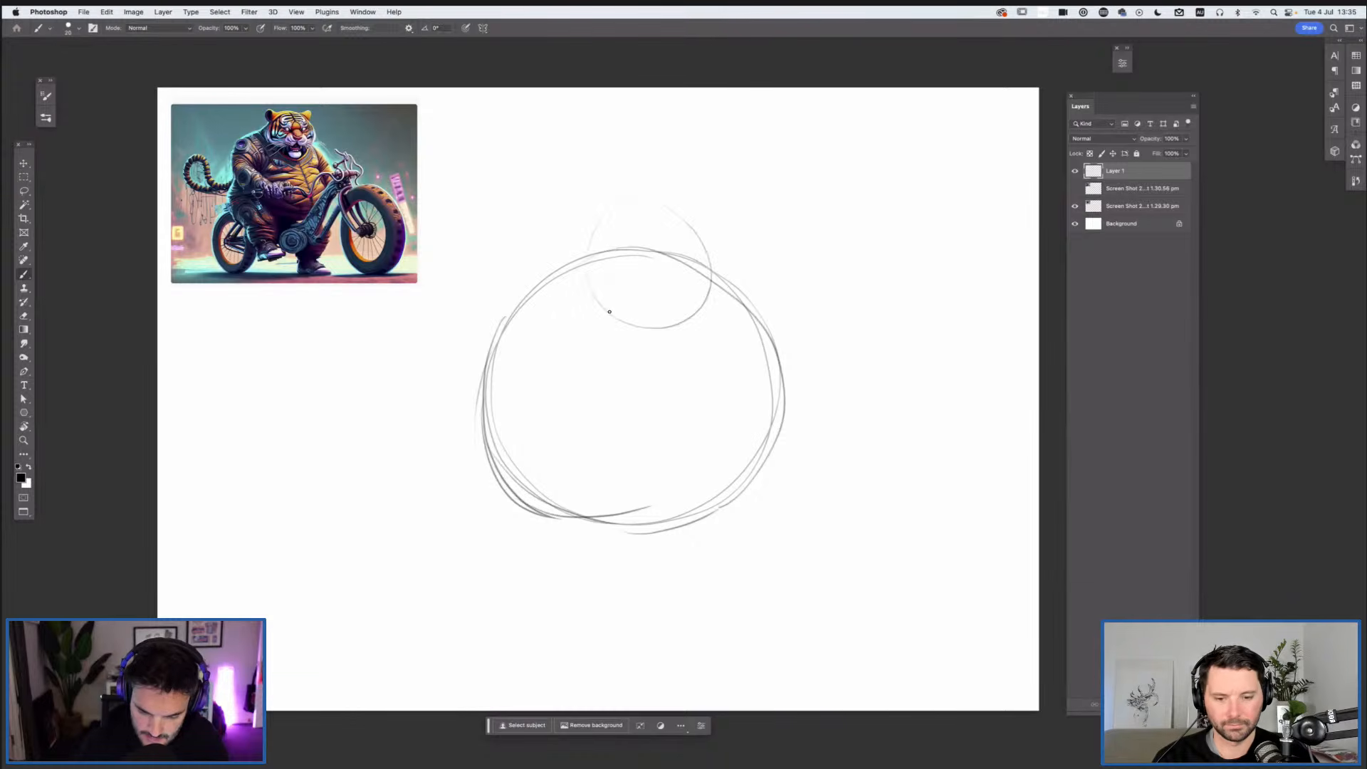
pyautogui.moveTo(609, 208)
pyautogui.mouseDown()
pyautogui.moveTo(656, 211)
pyautogui.moveTo(594, 303)
pyautogui.mouseUp()
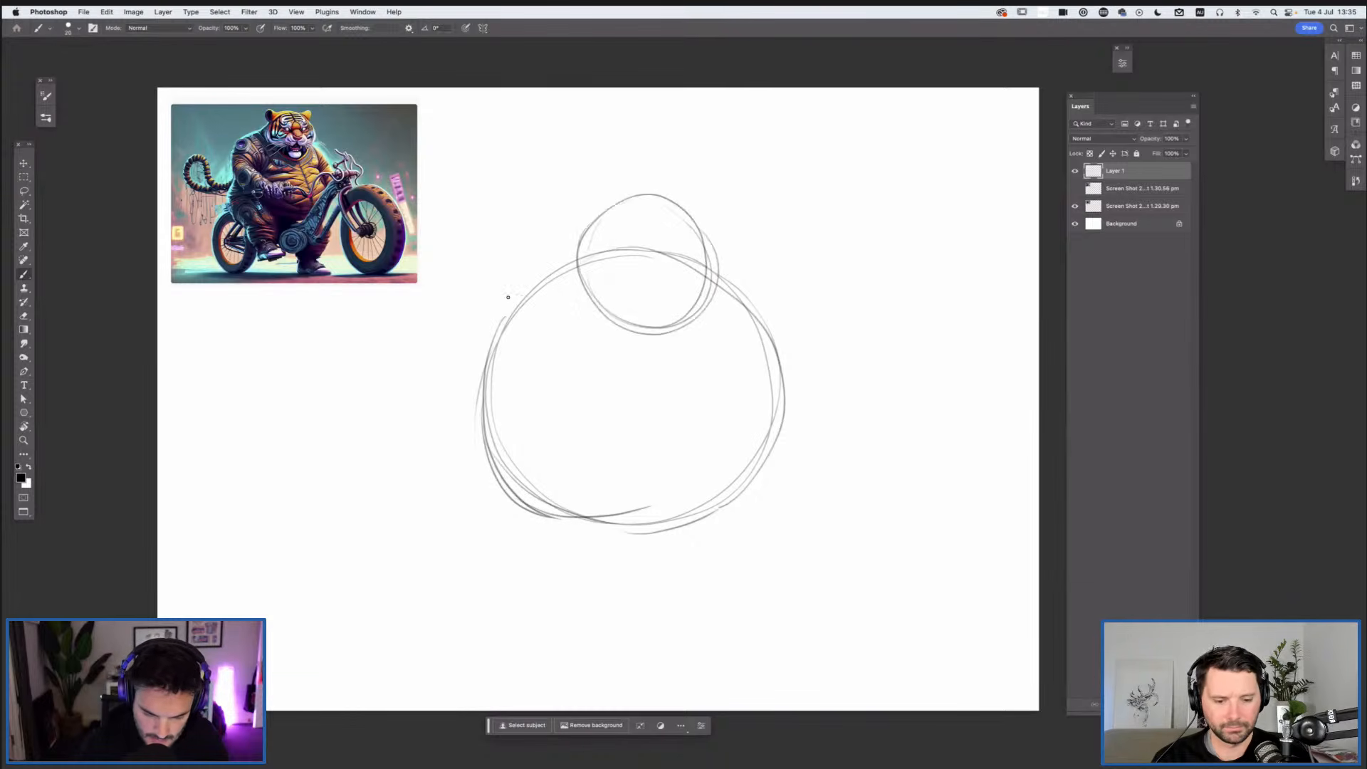
# Step: Block in the arm on the body's left side with overlapping ovals for shoulder and forearm and a small circle for the hand
pyautogui.moveTo(507, 283)
pyautogui.mouseDown()
pyautogui.moveTo(555, 351)
pyautogui.moveTo(513, 366)
pyautogui.moveTo(506, 396)
pyautogui.mouseUp()
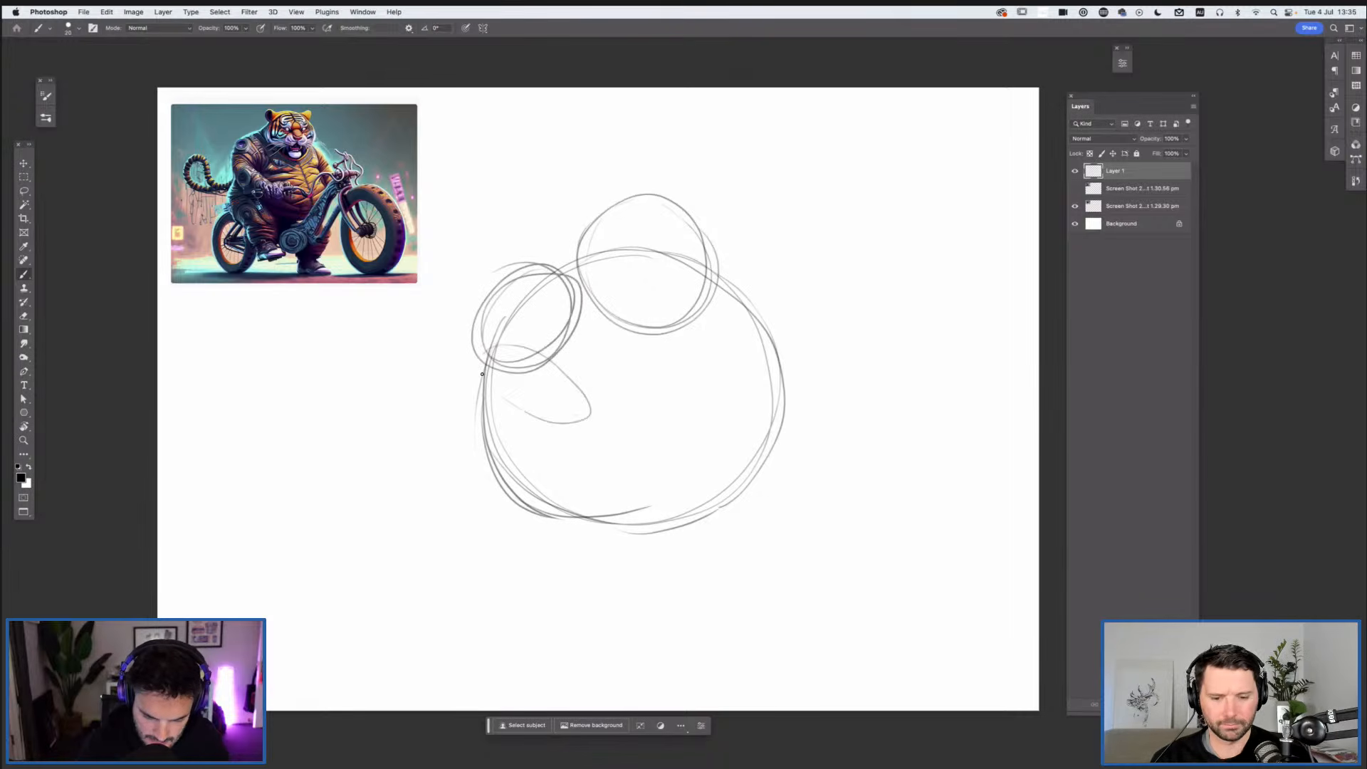
pyautogui.moveTo(499, 349)
pyautogui.mouseDown()
pyautogui.moveTo(566, 428)
pyautogui.moveTo(615, 410)
pyautogui.mouseUp()
pyautogui.moveTo(577, 438)
pyautogui.mouseDown()
pyautogui.moveTo(556, 430)
pyautogui.moveTo(591, 407)
pyautogui.mouseUp()
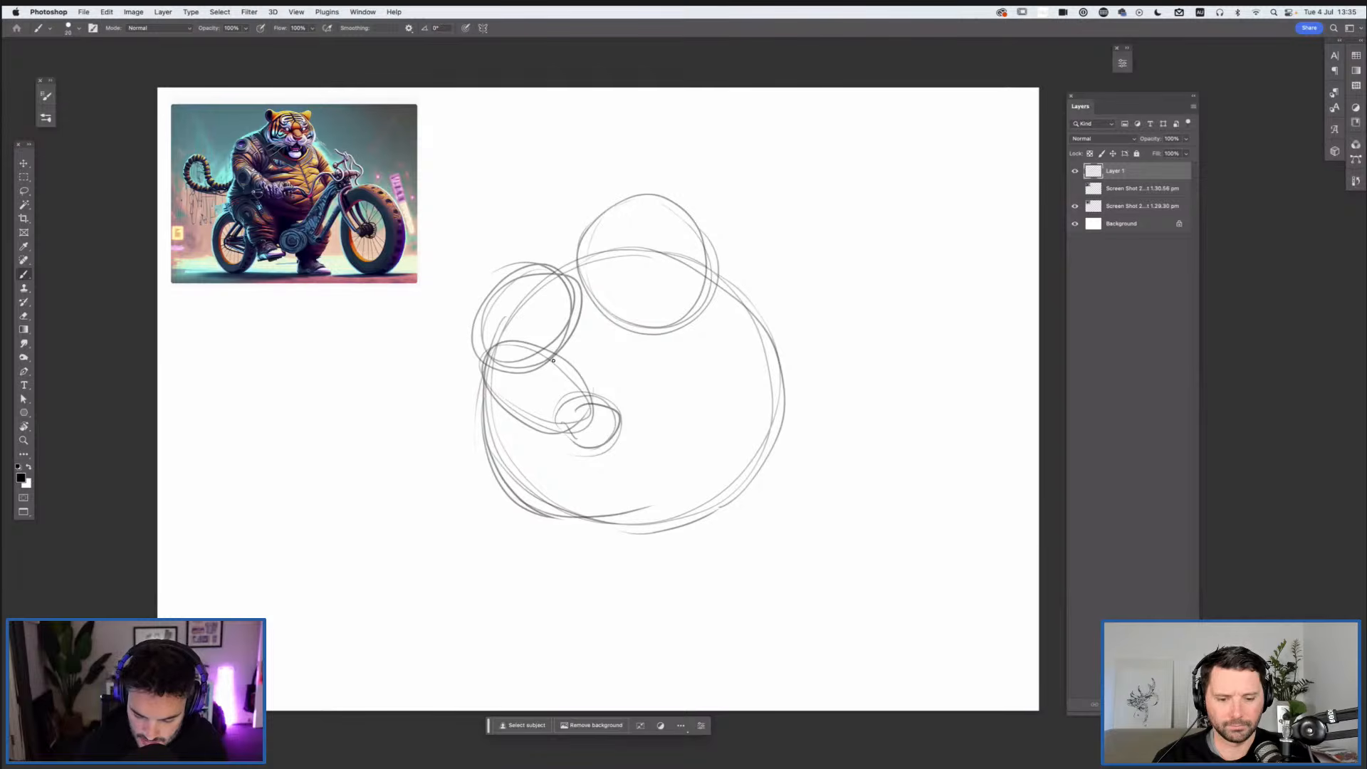
# Step: Sketch curved horizontal and vertical contour lines across the body to show its roundness
pyautogui.moveTo(582, 371); pyautogui.dragTo(632, 359)
pyautogui.moveTo(769, 381); pyautogui.dragTo(738, 367)
pyautogui.moveTo(623, 362)
pyautogui.mouseDown()
pyautogui.moveTo(728, 350)
pyautogui.moveTo(781, 377)
pyautogui.mouseUp()
pyautogui.moveTo(694, 354)
pyautogui.mouseDown()
pyautogui.moveTo(713, 353)
pyautogui.moveTo(659, 511)
pyautogui.mouseUp()
pyautogui.moveTo(702, 341); pyautogui.dragTo(726, 426)
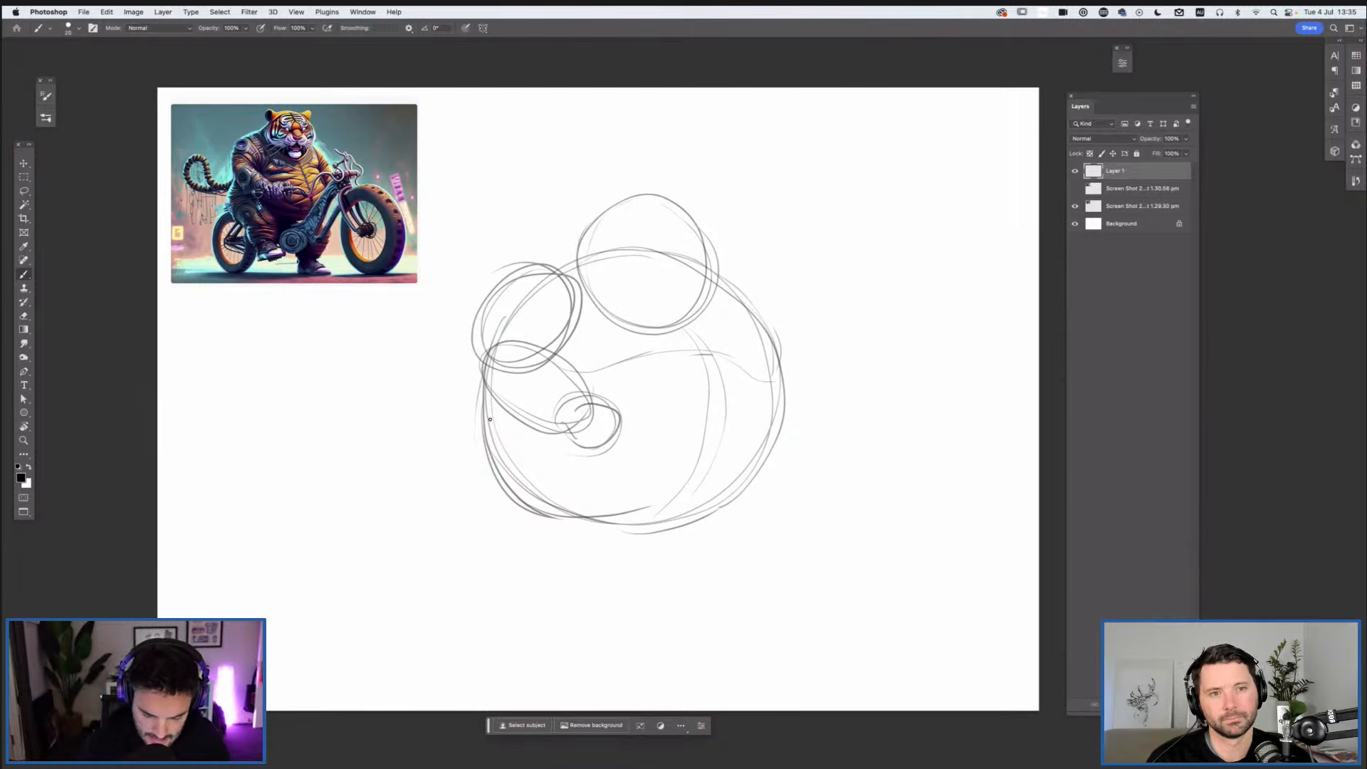
# Step: Sketch the left leg with a rounded thigh, knee circle and lower leg, ending in a small wedge-shaped foot
pyautogui.moveTo(487, 412); pyautogui.dragTo(475, 465)
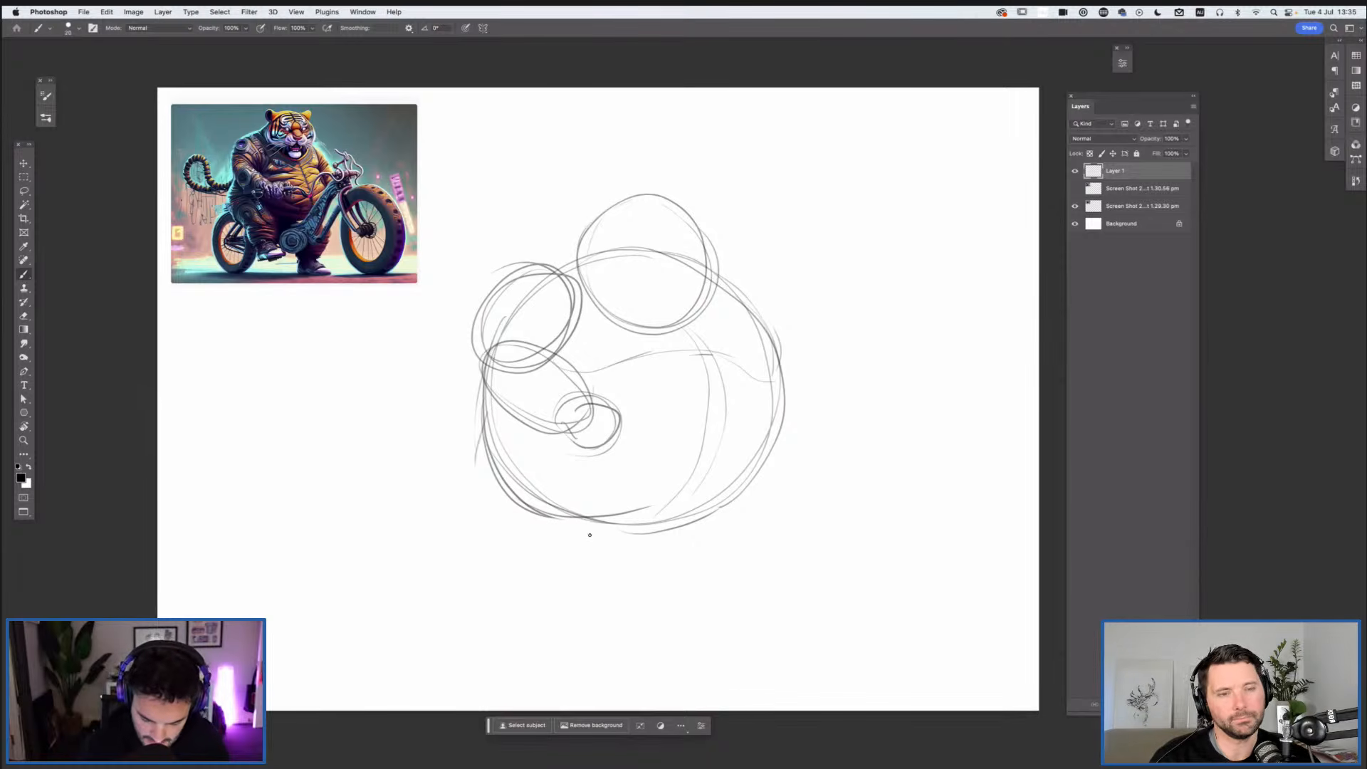
pyautogui.moveTo(574, 441)
pyautogui.mouseDown()
pyautogui.moveTo(471, 466)
pyautogui.moveTo(591, 554)
pyautogui.moveTo(580, 586)
pyautogui.moveTo(605, 510)
pyautogui.moveTo(602, 588)
pyautogui.moveTo(601, 535)
pyautogui.moveTo(570, 610)
pyautogui.moveTo(614, 577)
pyautogui.mouseUp()
pyautogui.moveTo(564, 592)
pyautogui.mouseDown()
pyautogui.moveTo(645, 596)
pyautogui.moveTo(610, 610)
pyautogui.moveTo(572, 615)
pyautogui.mouseUp()
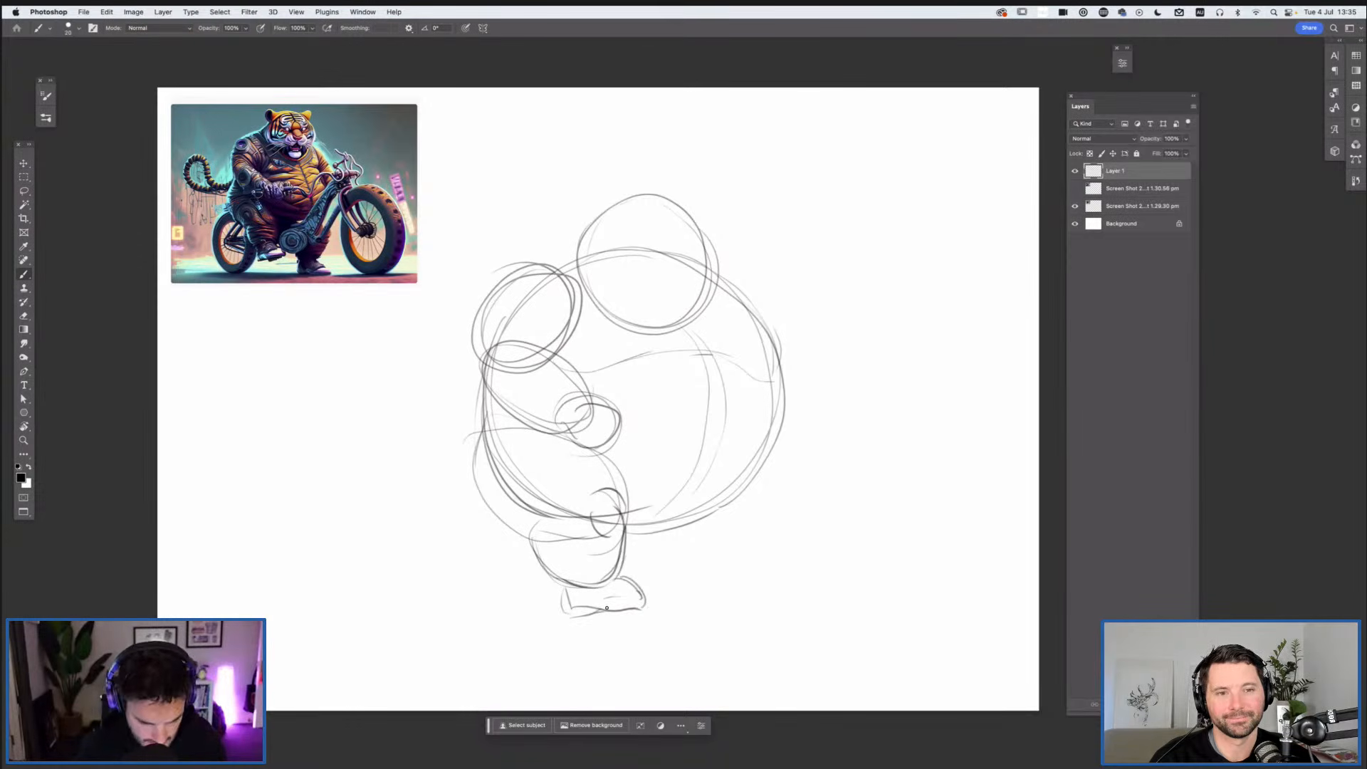
pyautogui.moveTo(625, 574); pyautogui.dragTo(586, 618)
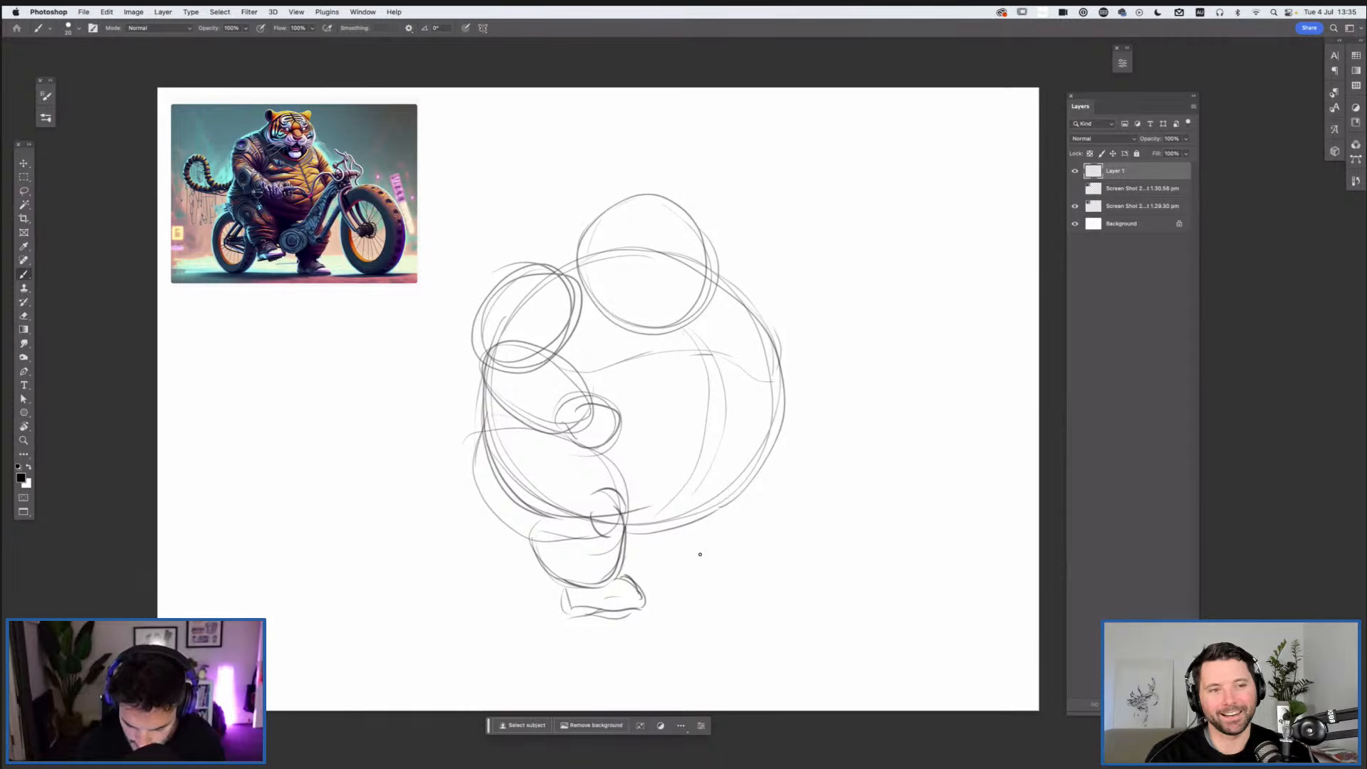
# Step: Try sketching the second lower leg beneath the body beside the first leg, and undo the strokes
pyautogui.moveTo(719, 536); pyautogui.dragTo(686, 580)
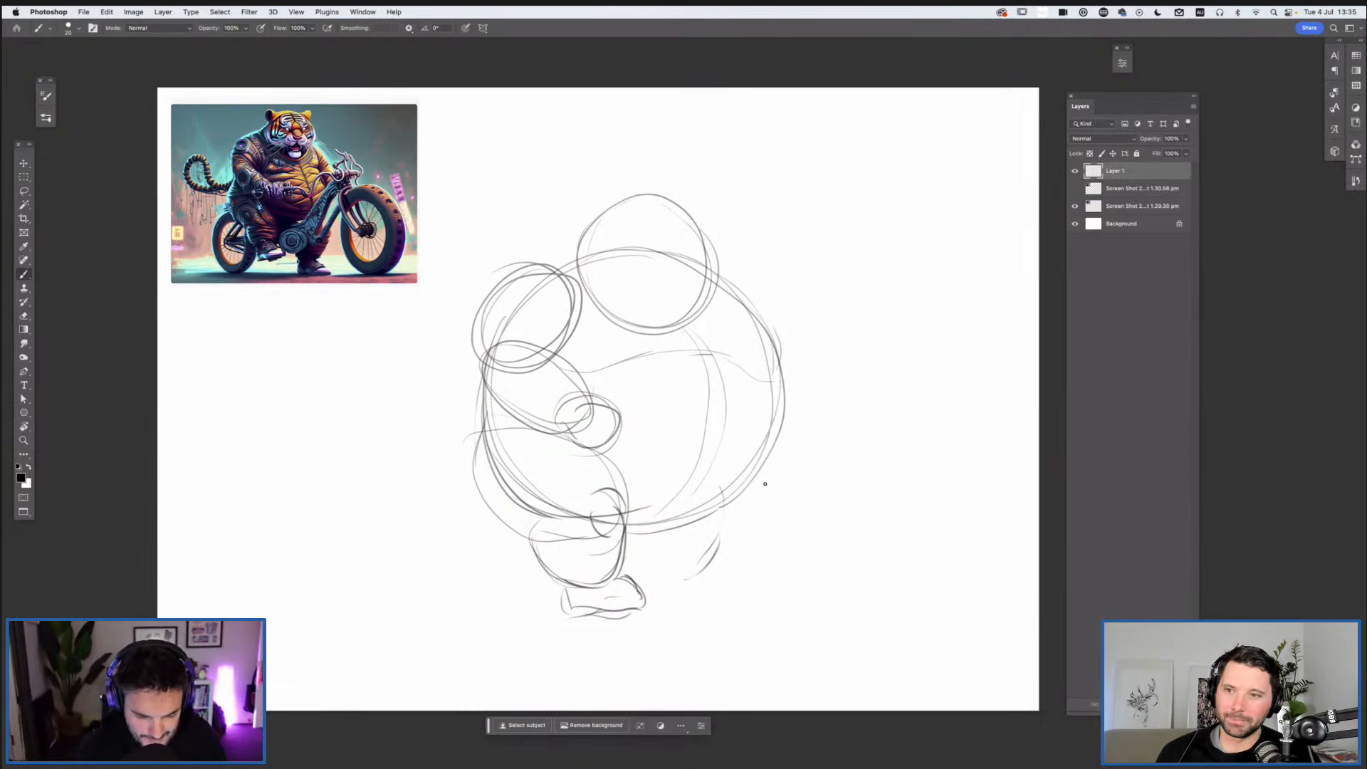
pyautogui.moveTo(641, 580)
pyautogui.mouseDown()
pyautogui.moveTo(681, 581)
pyautogui.moveTo(640, 579)
pyautogui.mouseUp()
pyautogui.moveTo(629, 530); pyautogui.dragTo(636, 578)
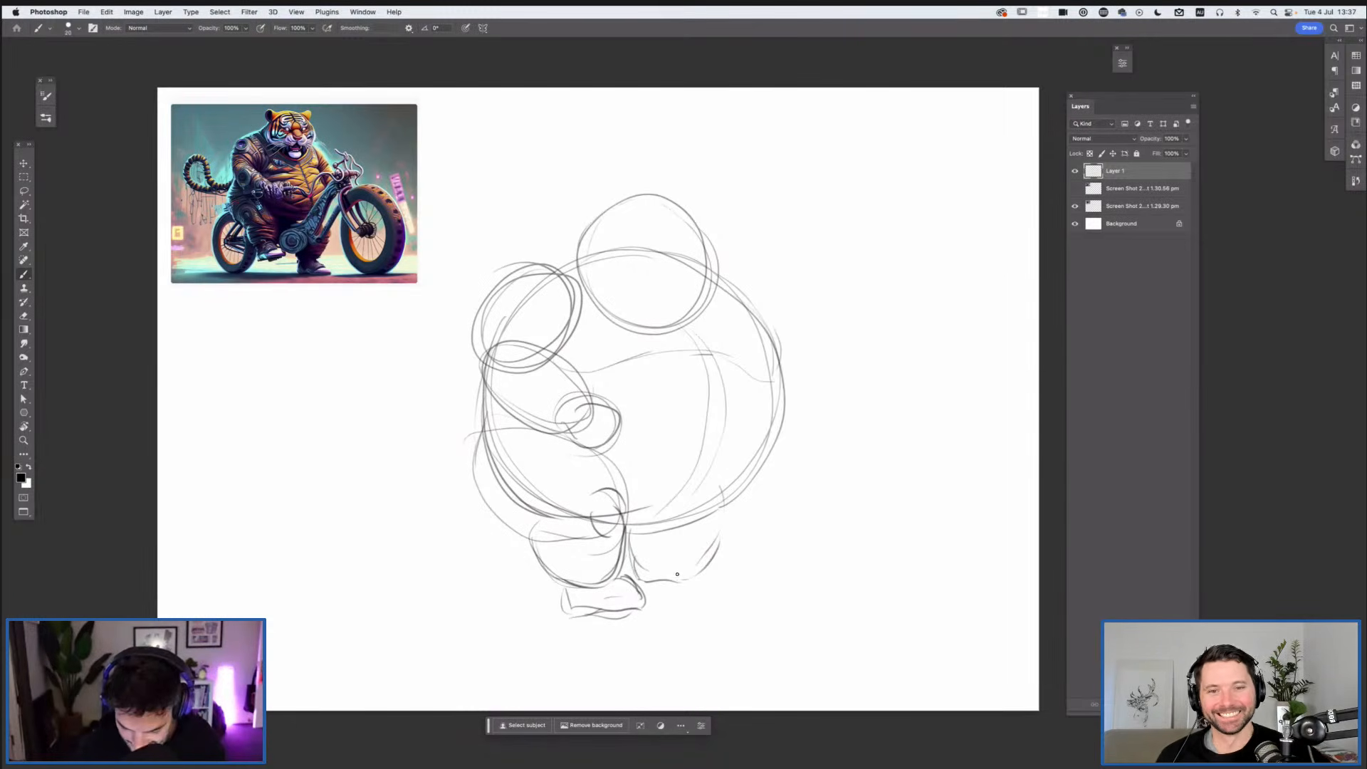
pyautogui.moveTo(737, 497); pyautogui.dragTo(699, 575)
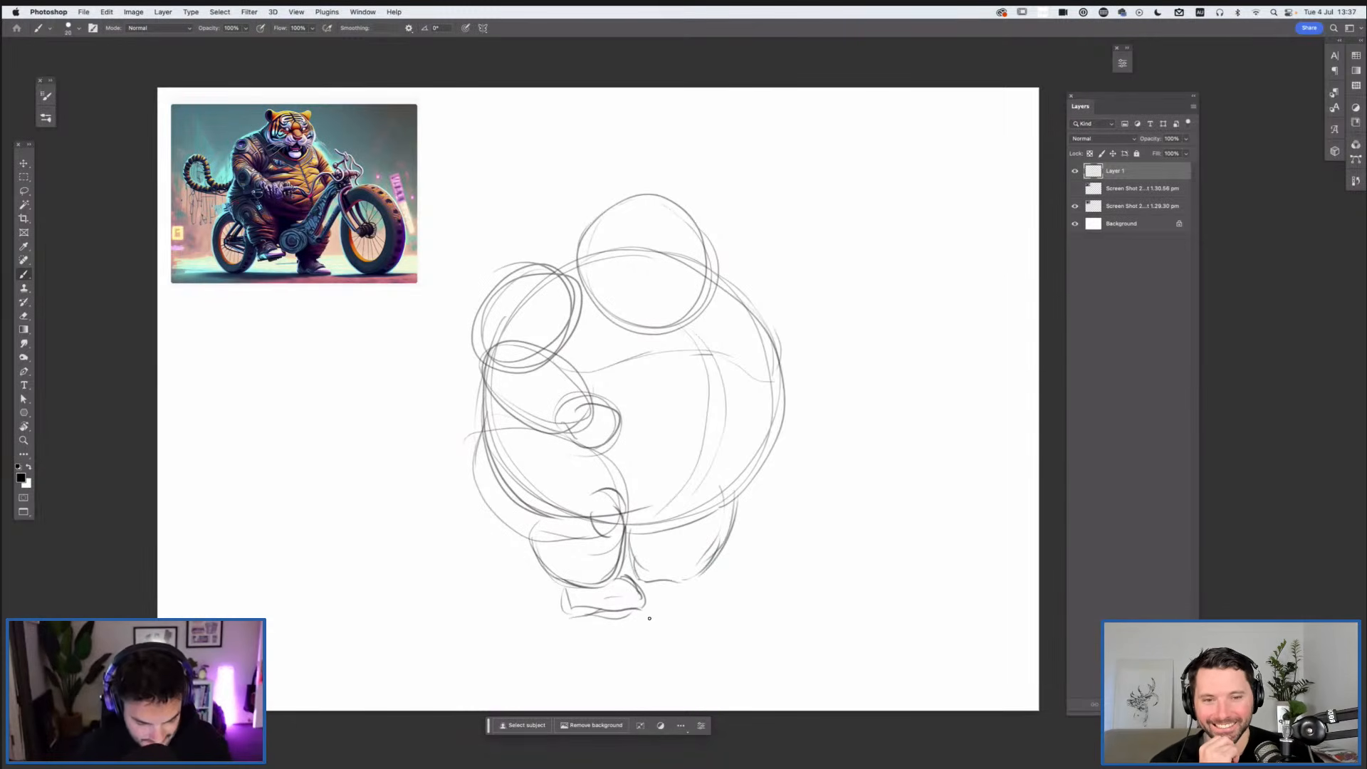
pyautogui.press('super+z')
pyautogui.press('super+z')
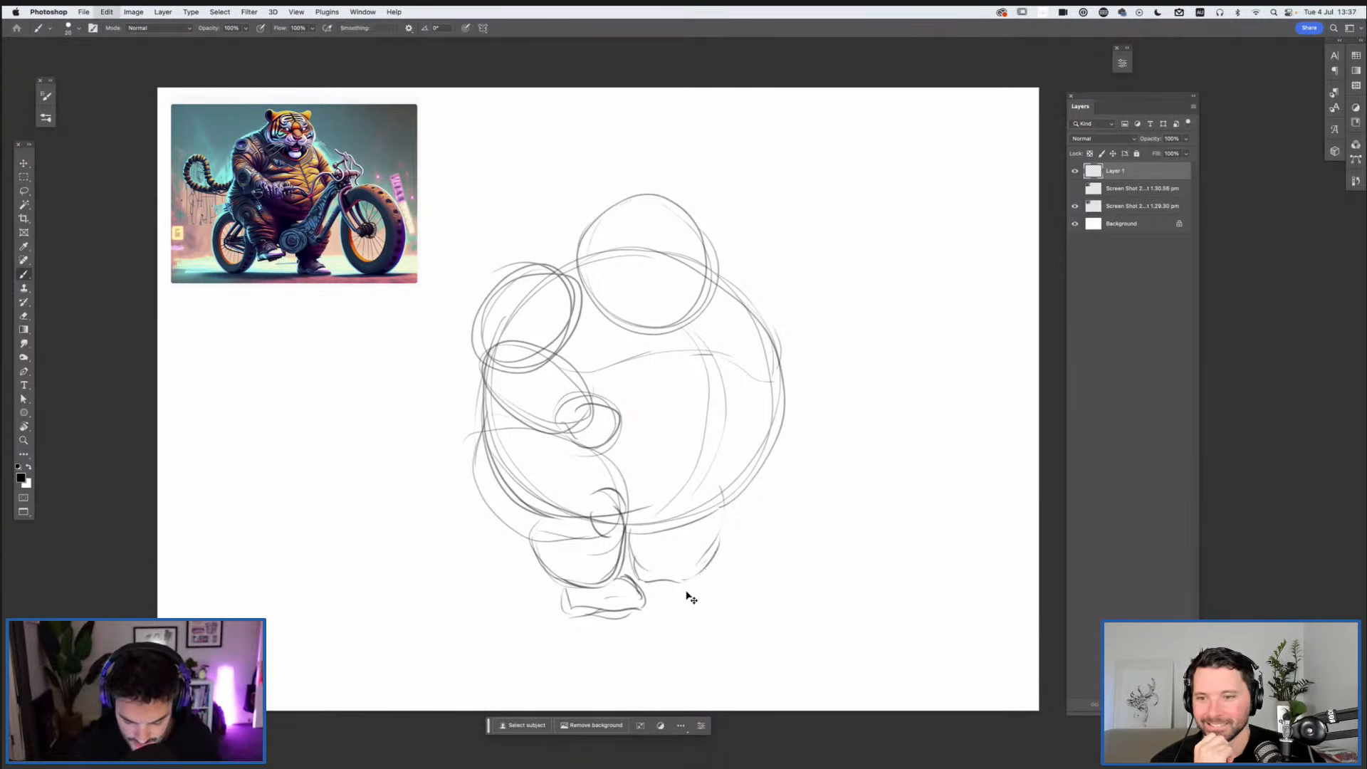
pyautogui.press('super+z')
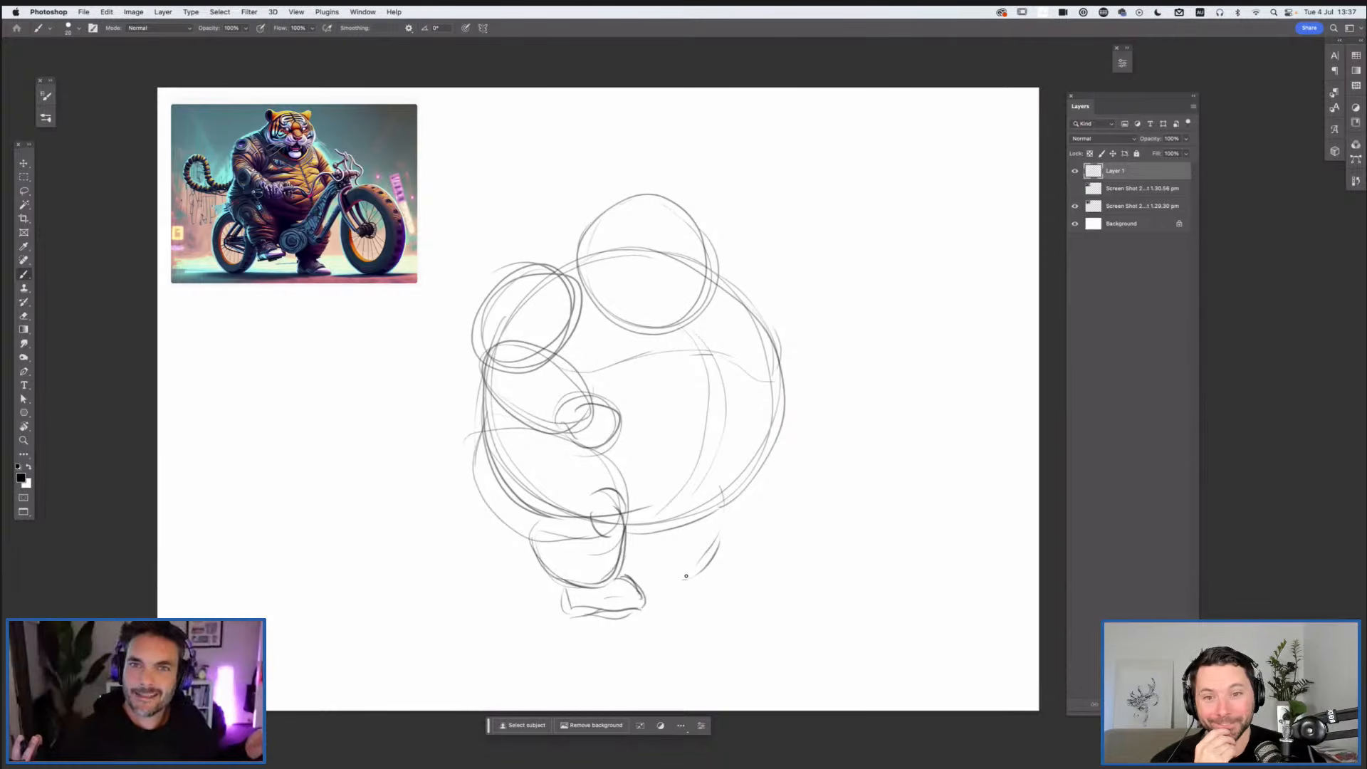
pyautogui.press('super+z')
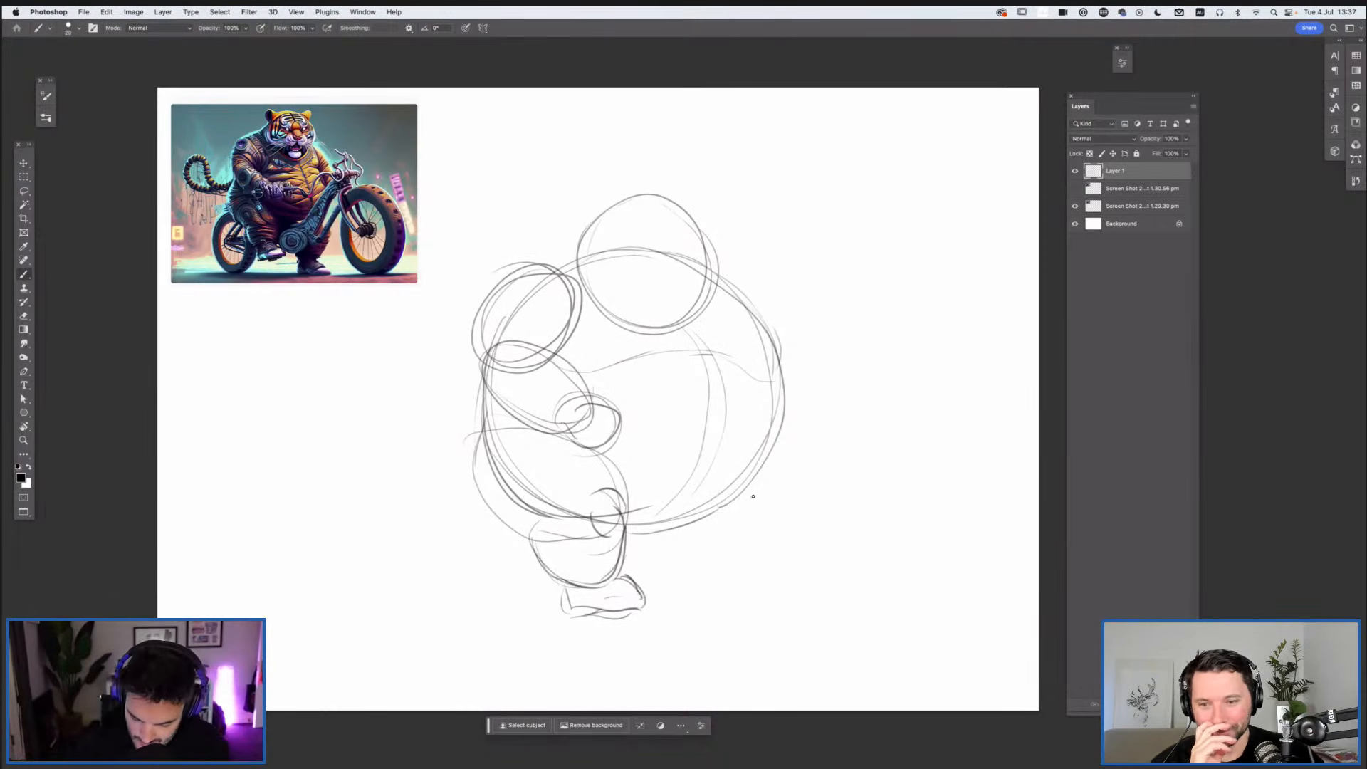
# Step: Sketch a wider, lower second leg beneath the body's right side with a larger wedge-shaped foot
pyautogui.moveTo(747, 485); pyautogui.dragTo(755, 545)
pyautogui.moveTo(649, 531); pyautogui.dragTo(659, 587)
pyautogui.moveTo(743, 571); pyautogui.dragTo(656, 634)
pyautogui.moveTo(675, 595); pyautogui.dragTo(707, 600)
pyautogui.moveTo(660, 640); pyautogui.dragTo(707, 638)
pyautogui.moveTo(710, 602)
pyautogui.mouseDown()
pyautogui.moveTo(744, 633)
pyautogui.moveTo(689, 645)
pyautogui.mouseUp()
pyautogui.moveTo(721, 617); pyautogui.dragTo(748, 637)
pyautogui.moveTo(662, 609); pyautogui.dragTo(713, 646)
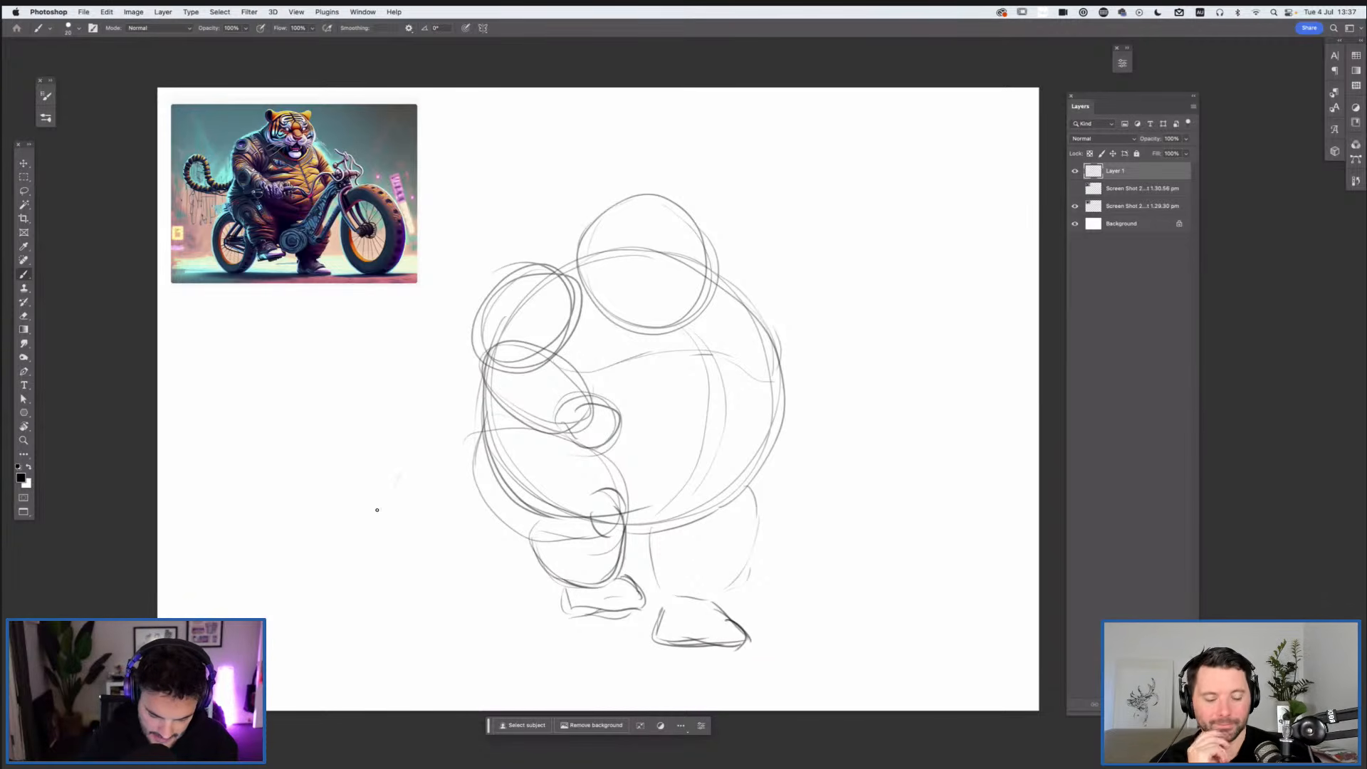
# Step: Try sketching a freehand rear wheel ellipse to the left of the legs, and undo it
pyautogui.moveTo(409, 461)
pyautogui.mouseDown()
pyautogui.moveTo(444, 457)
pyautogui.moveTo(497, 546)
pyautogui.mouseUp()
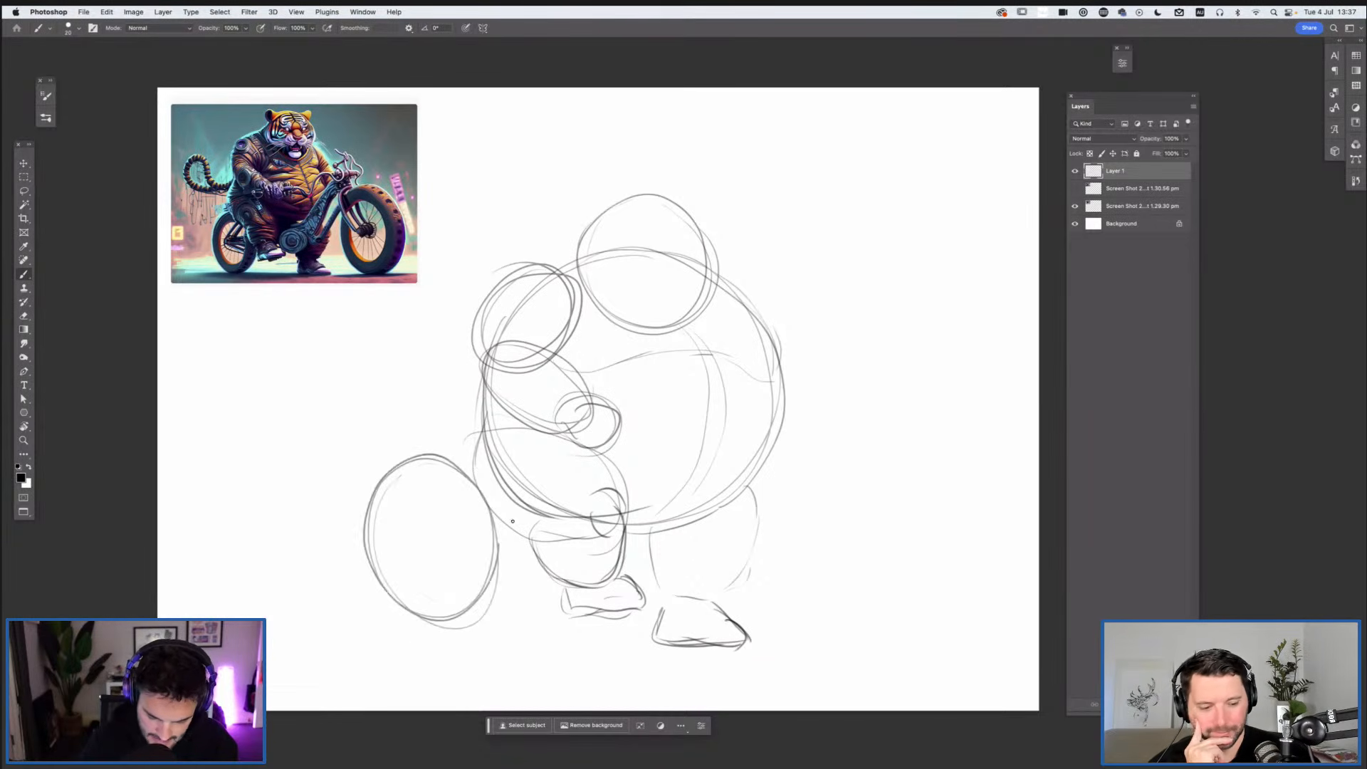
pyautogui.moveTo(374, 495); pyautogui.dragTo(495, 532)
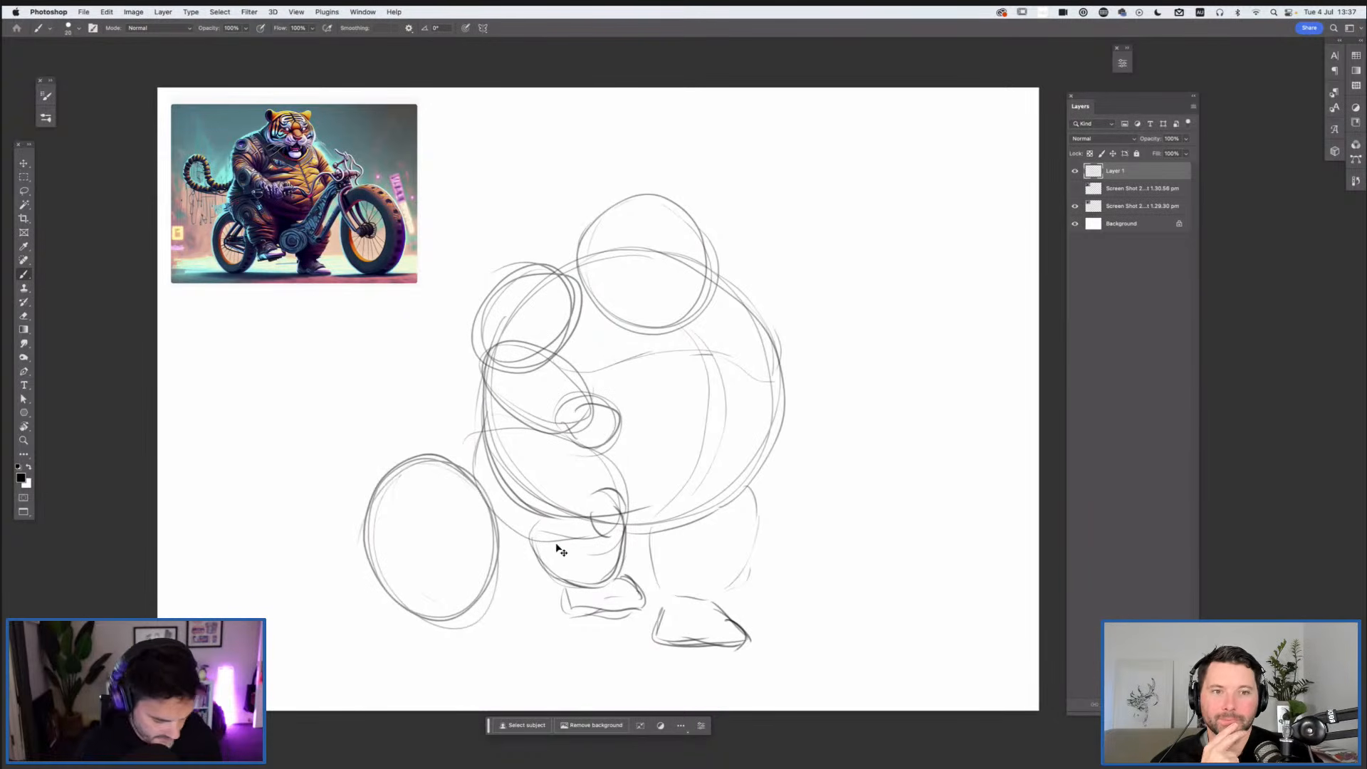
pyautogui.press('super+t')
pyautogui.press('super+z')
pyautogui.press('super+z')
pyautogui.press('super+z')
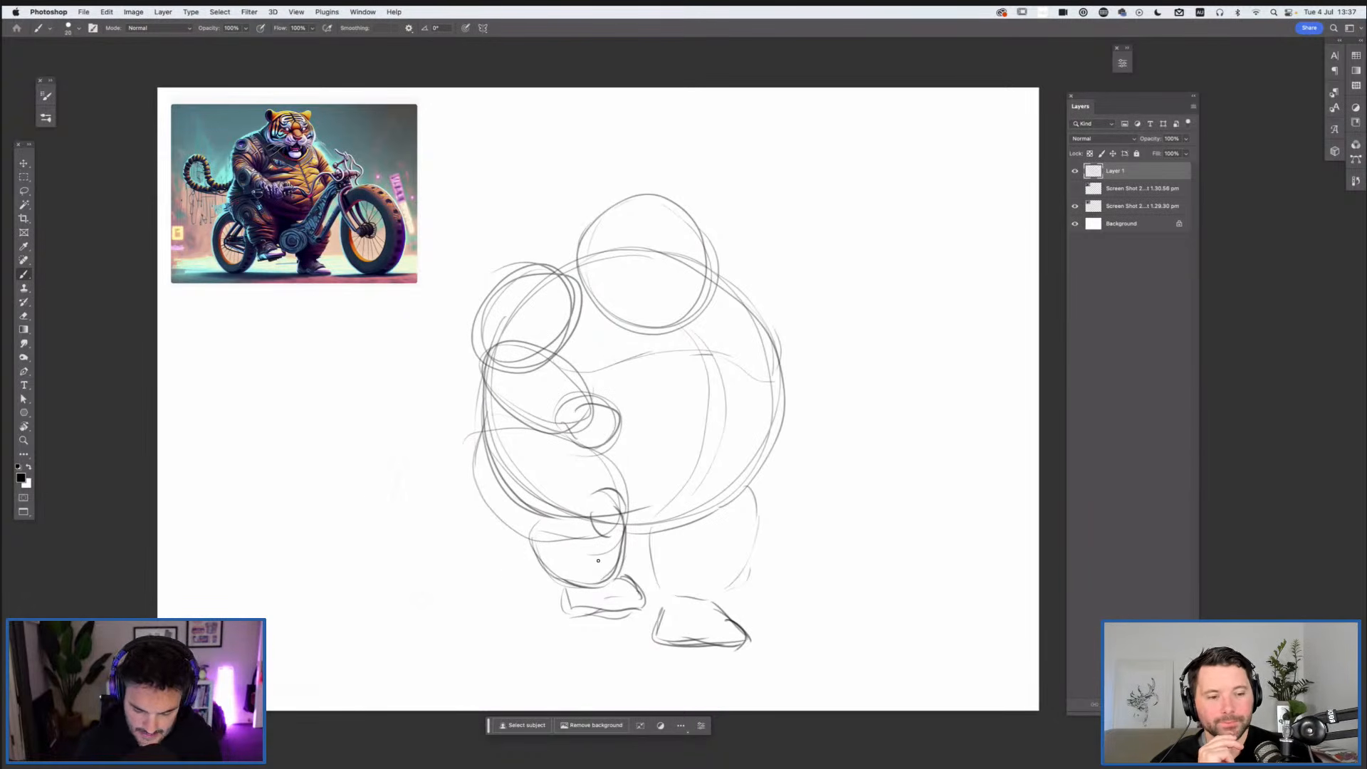
# Step: Set the foreground color to the pink ec6780
pyautogui.click(28, 468)
pyautogui.click(22, 478)
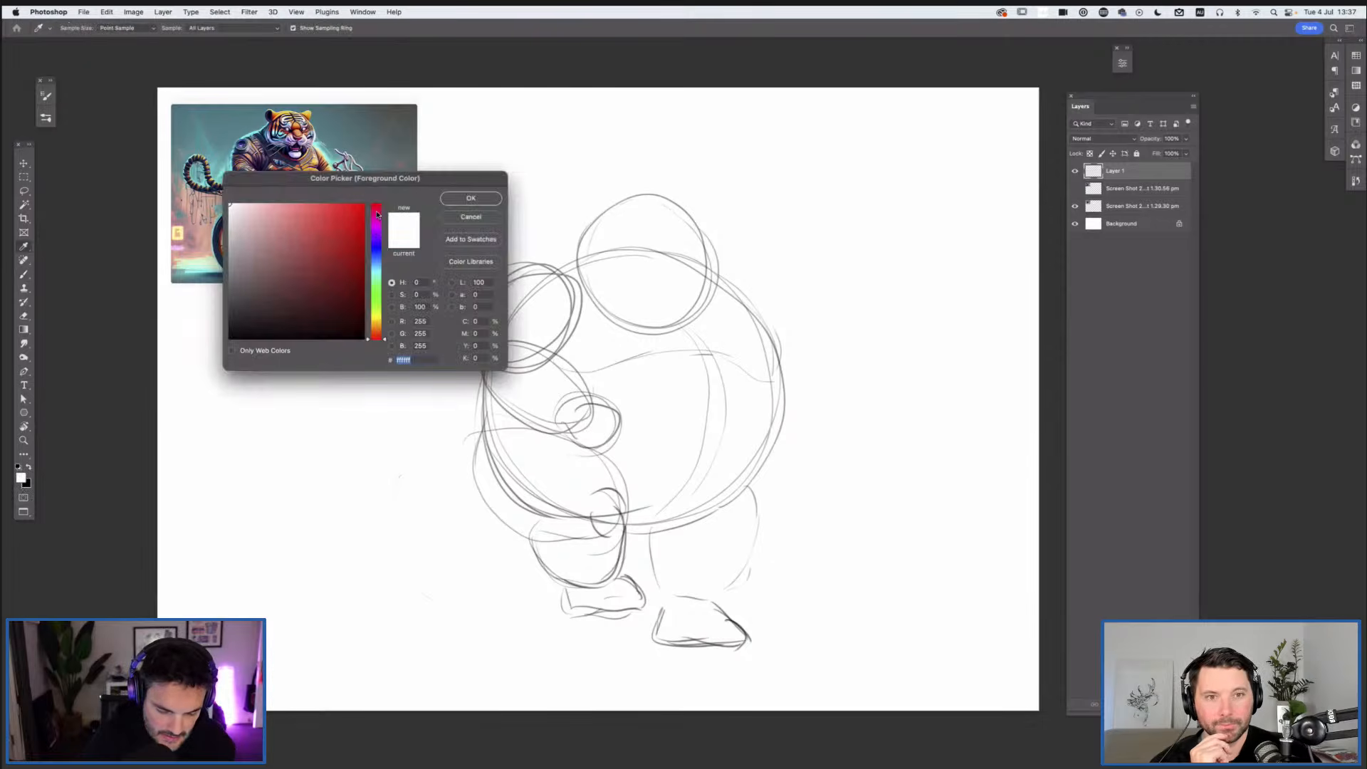
pyautogui.click(357, 210)
pyautogui.click(376, 207)
pyautogui.click(305, 213)
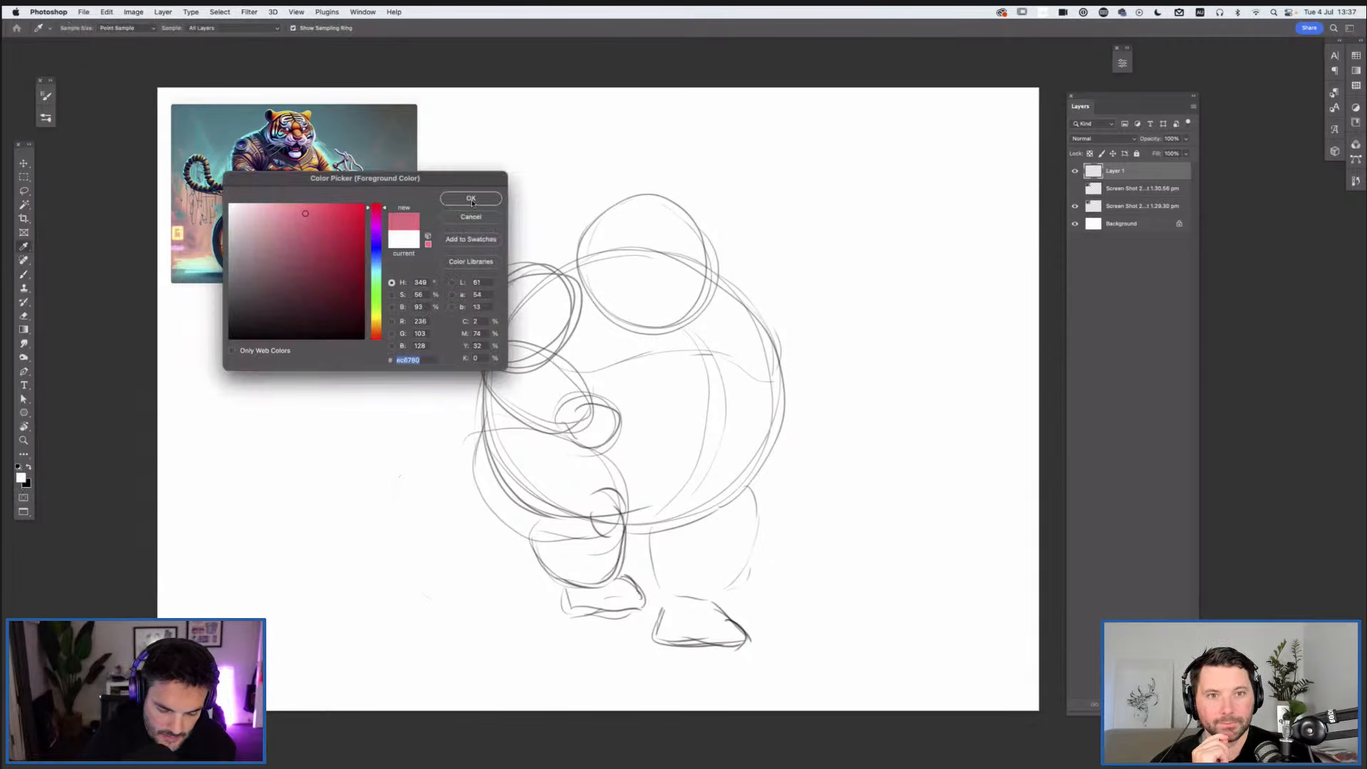
pyautogui.press('Return')
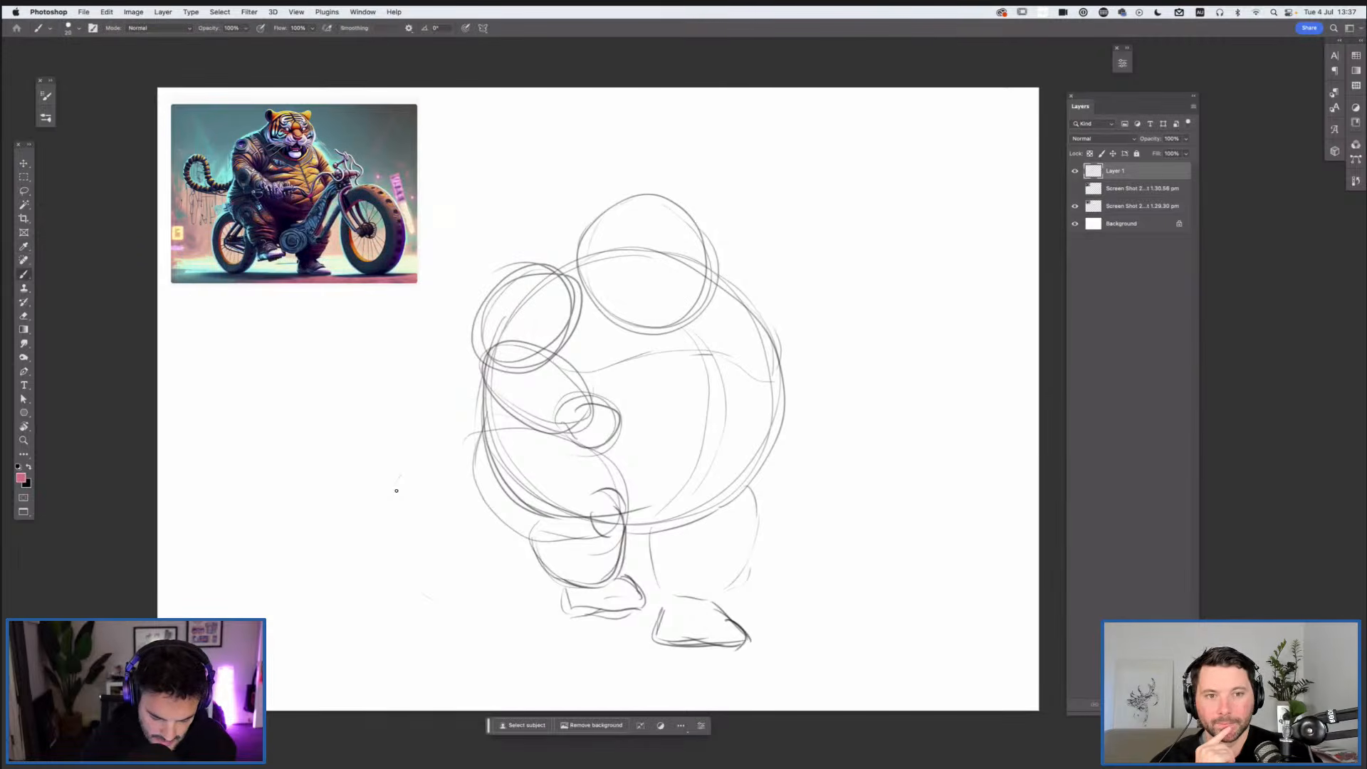
# Step: Sketch a pink perspective frame for the motorbike with a horizontal ground line, a top line rising to the right and vertical ends
pyautogui.moveTo(397, 502); pyautogui.dragTo(398, 590)
pyautogui.moveTo(385, 502); pyautogui.dragTo(386, 588)
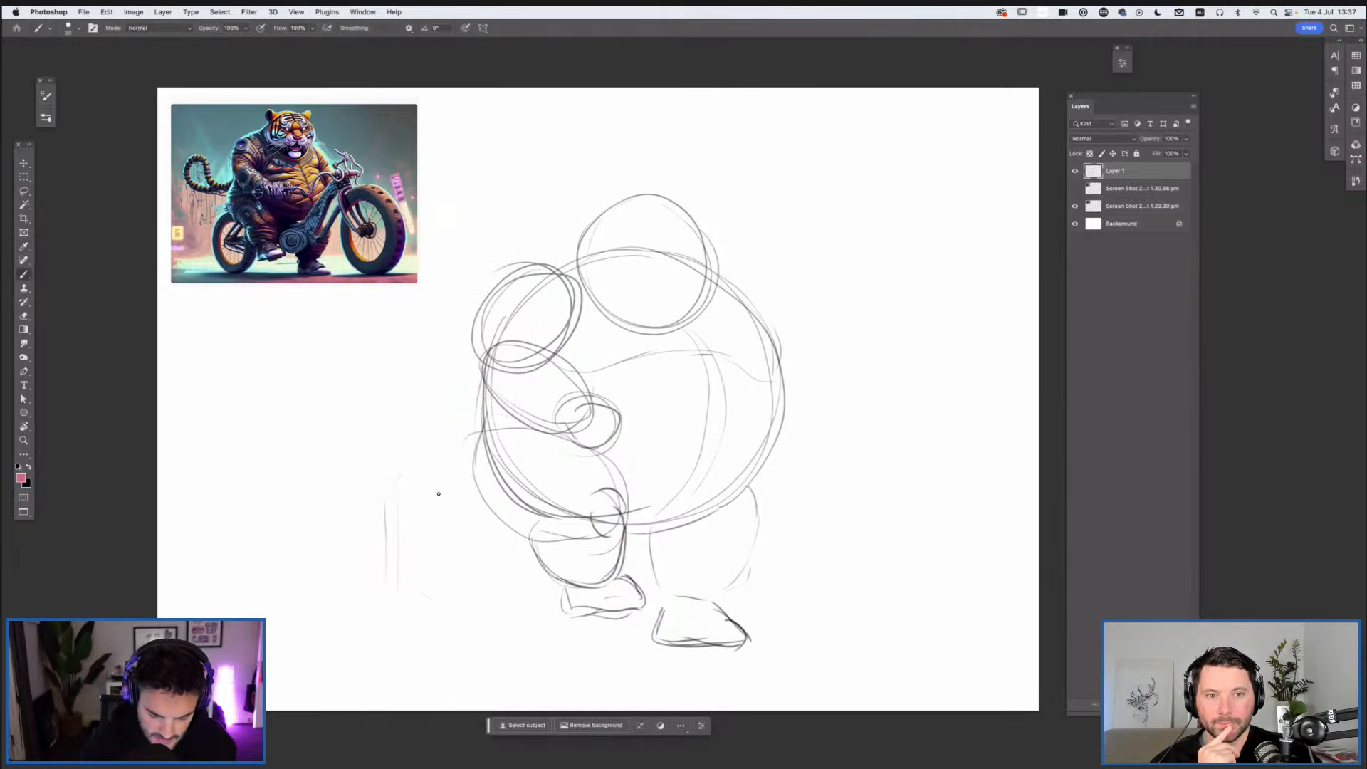
pyautogui.moveTo(396, 478); pyautogui.dragTo(811, 400)
pyautogui.moveTo(474, 476); pyautogui.dragTo(859, 393)
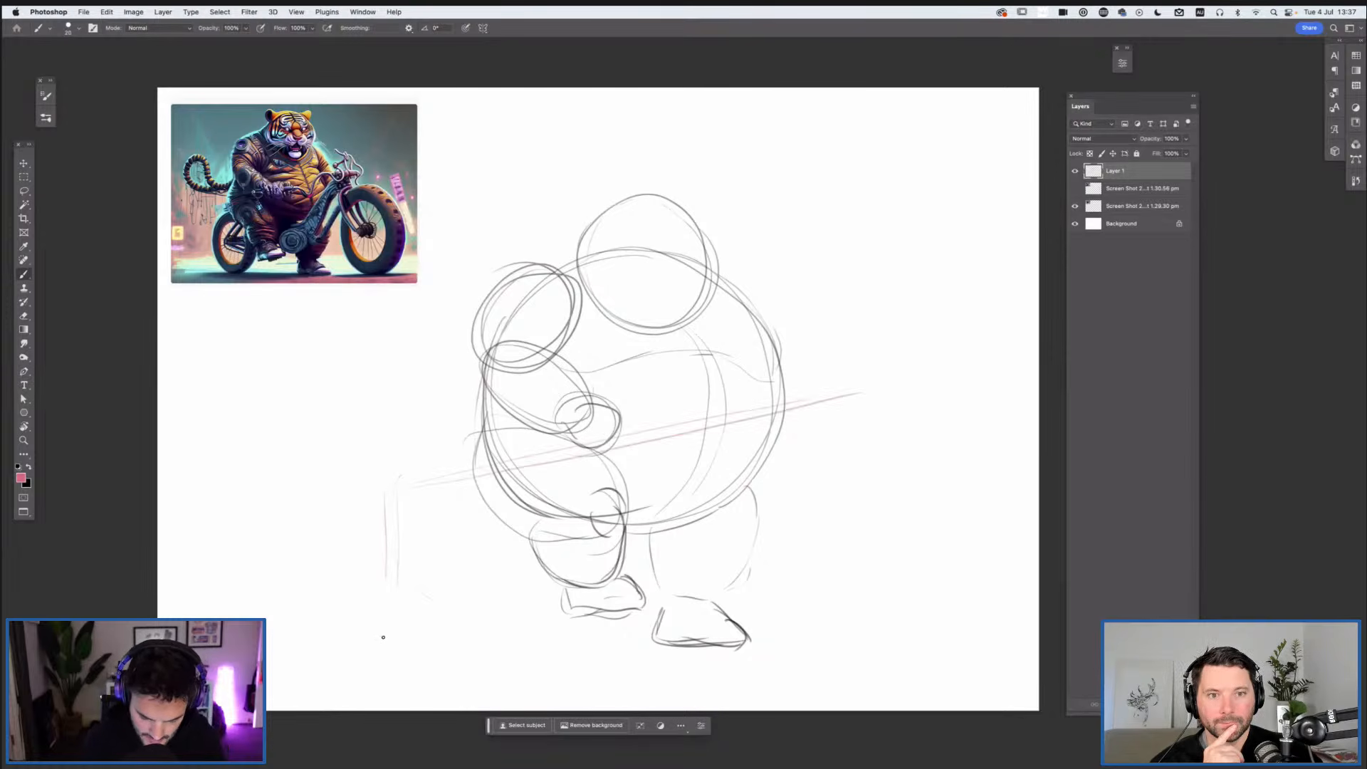
pyautogui.moveTo(384, 640); pyautogui.dragTo(451, 638)
pyautogui.keyDown('shift'); pyautogui.click(921, 635); pyautogui.keyUp('shift')
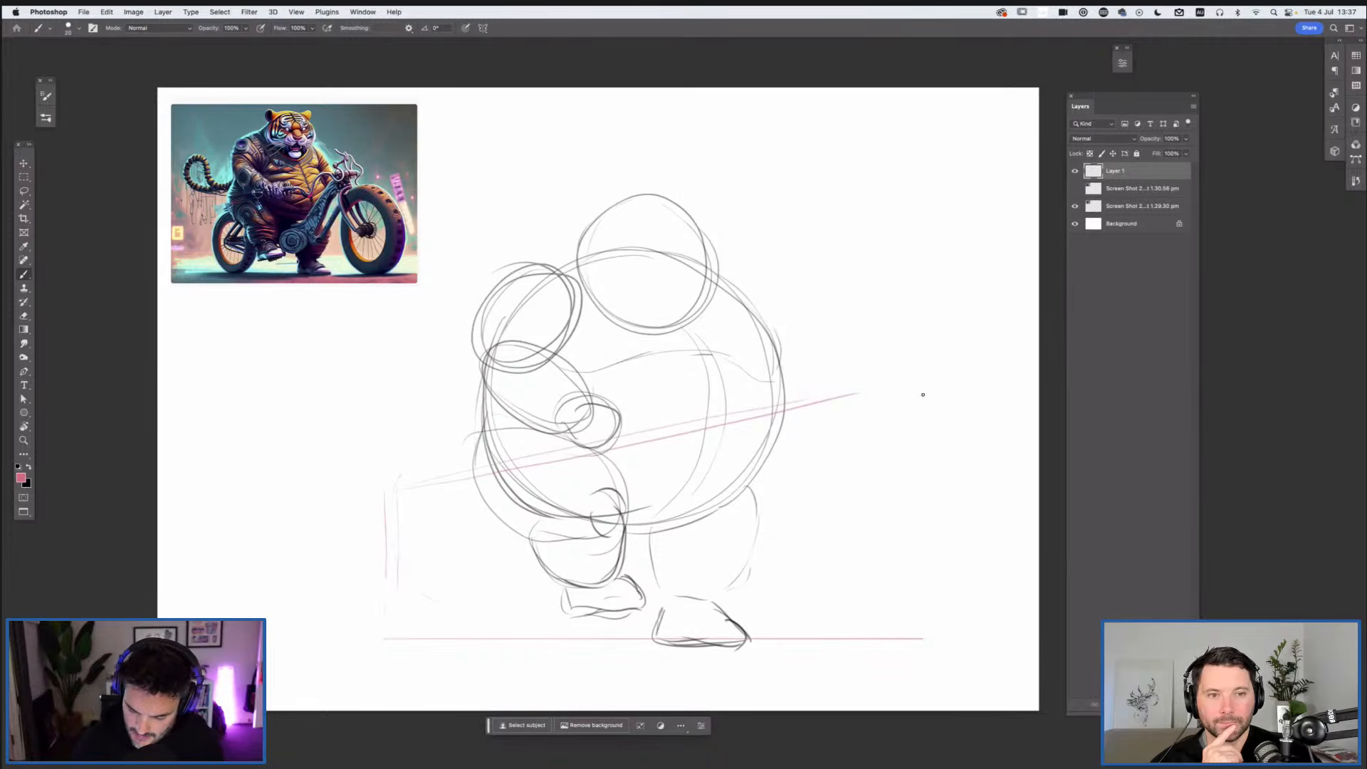
pyautogui.moveTo(926, 637); pyautogui.dragTo(925, 392)
pyautogui.moveTo(826, 391); pyautogui.dragTo(933, 384)
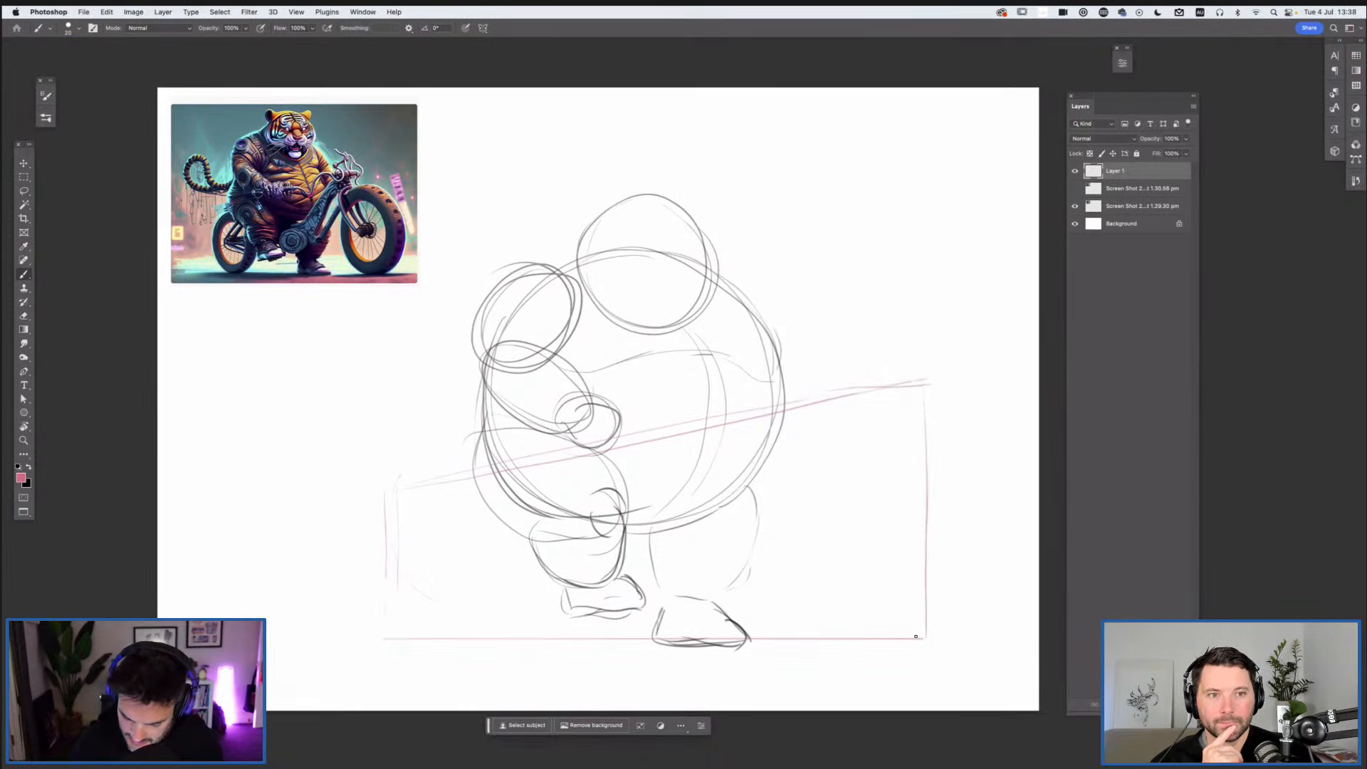
pyautogui.moveTo(921, 630); pyautogui.dragTo(927, 515)
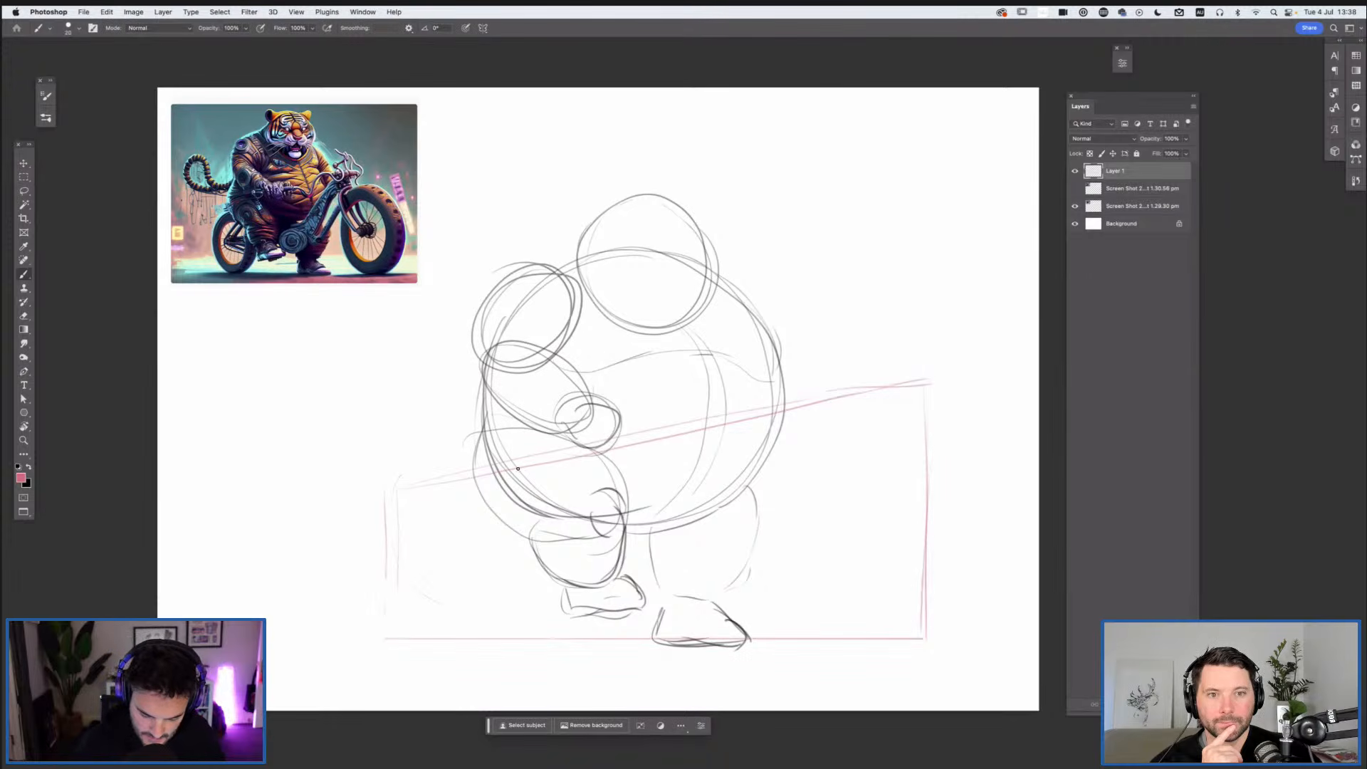
# Step: Divide the perspective frame with vertical lines into a small rear wheel box and a larger front wheel box extended to the right
pyautogui.moveTo(503, 641); pyautogui.dragTo(503, 527)
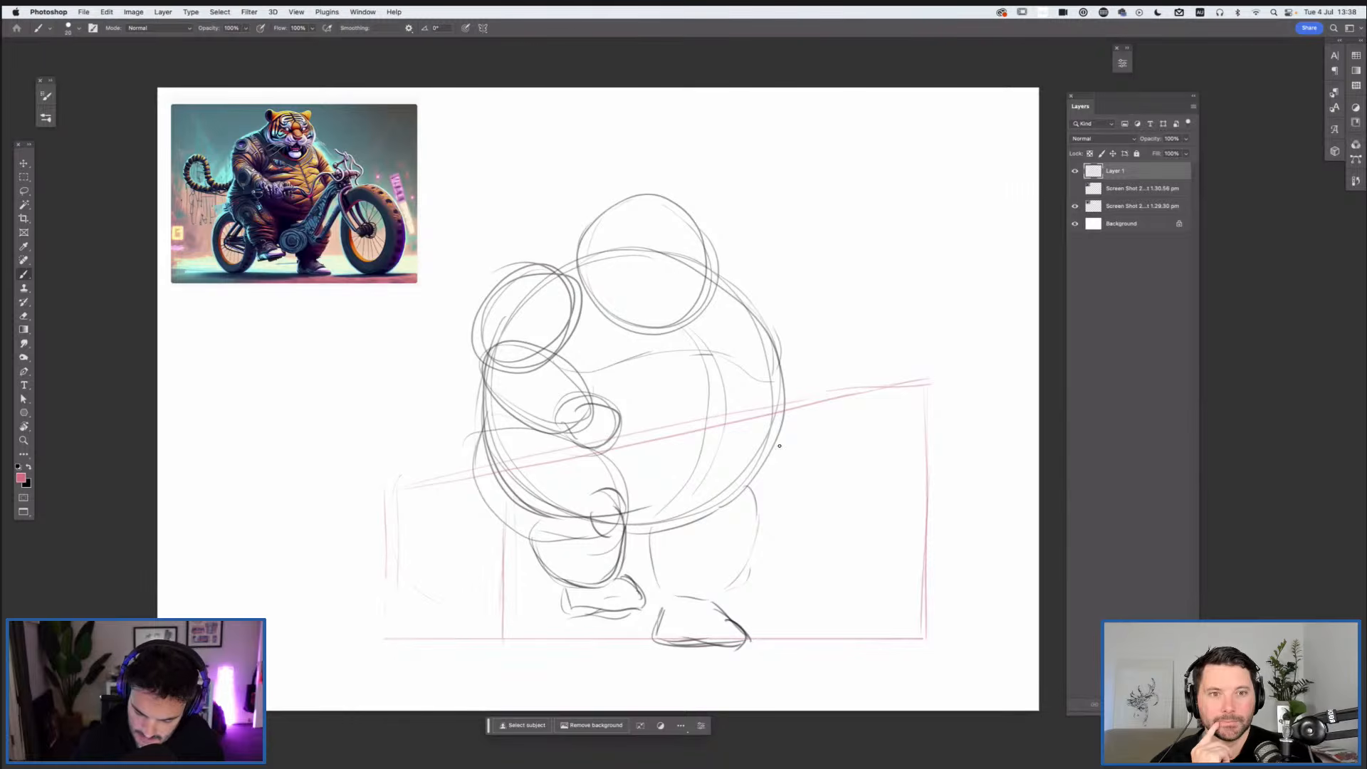
pyautogui.moveTo(926, 377)
pyautogui.mouseDown()
pyautogui.moveTo(973, 364)
pyautogui.moveTo(975, 624)
pyautogui.mouseUp()
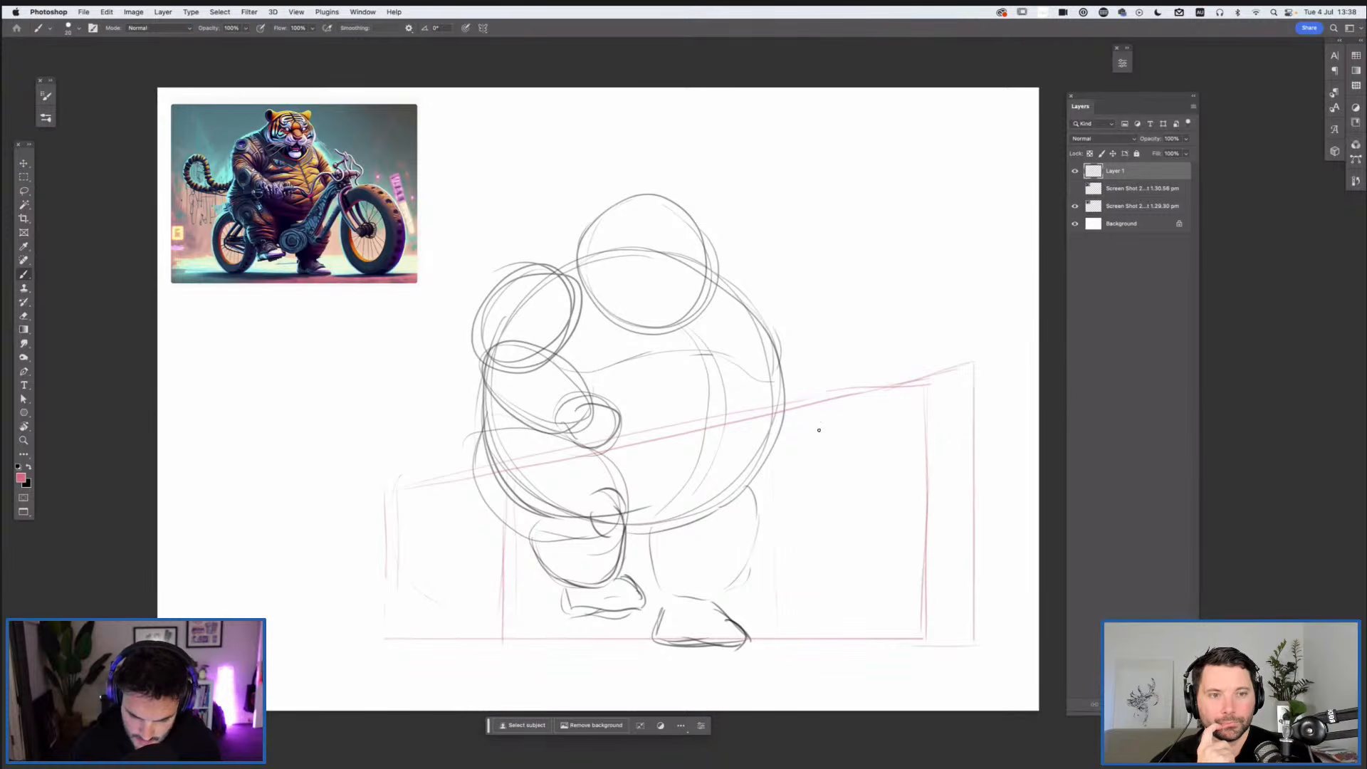
pyautogui.moveTo(800, 596); pyautogui.dragTo(802, 636)
pyautogui.moveTo(864, 391)
pyautogui.mouseDown()
pyautogui.moveTo(955, 364)
pyautogui.moveTo(984, 612)
pyautogui.mouseUp()
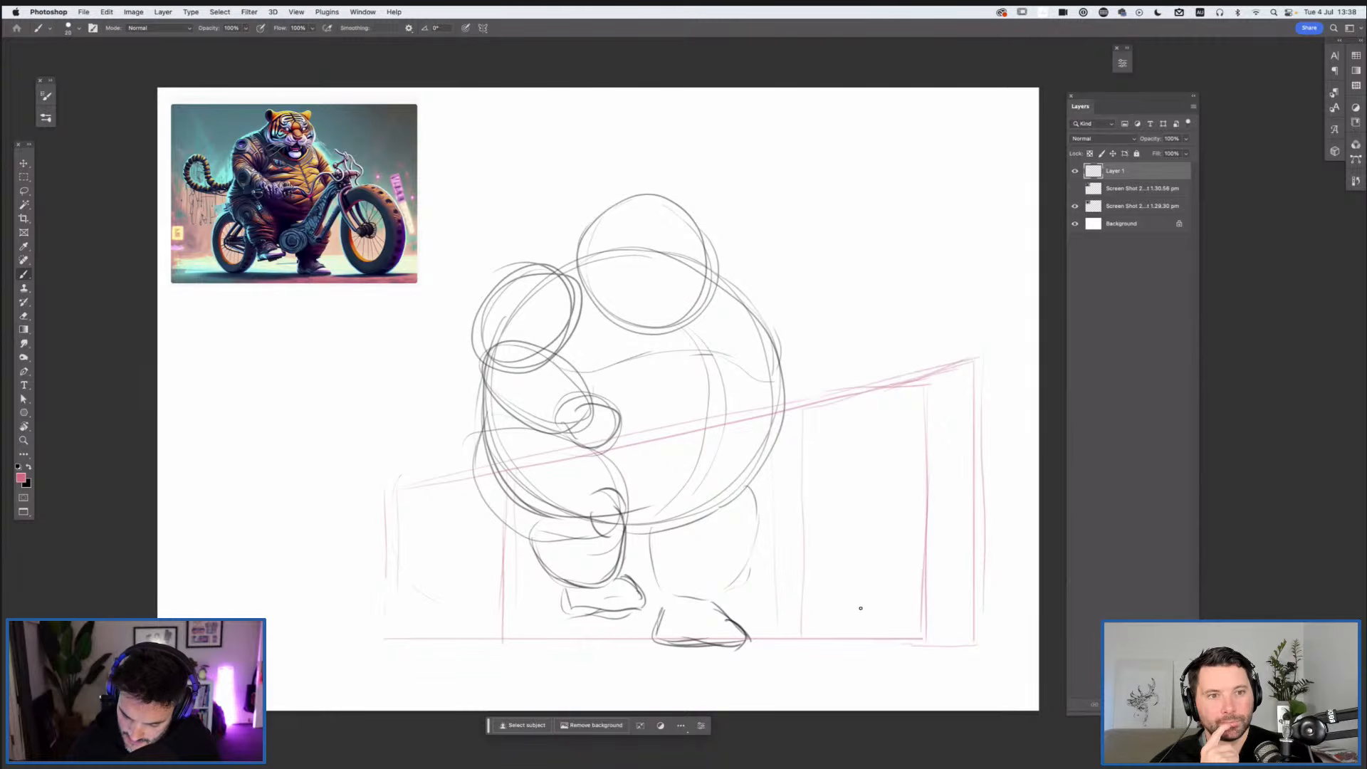
# Step: Sketch a large front wheel ellipse and a smaller rear wheel ellipse inside the pink guide boxes
pyautogui.moveTo(959, 464); pyautogui.dragTo(826, 398)
pyautogui.moveTo(963, 514); pyautogui.dragTo(844, 411)
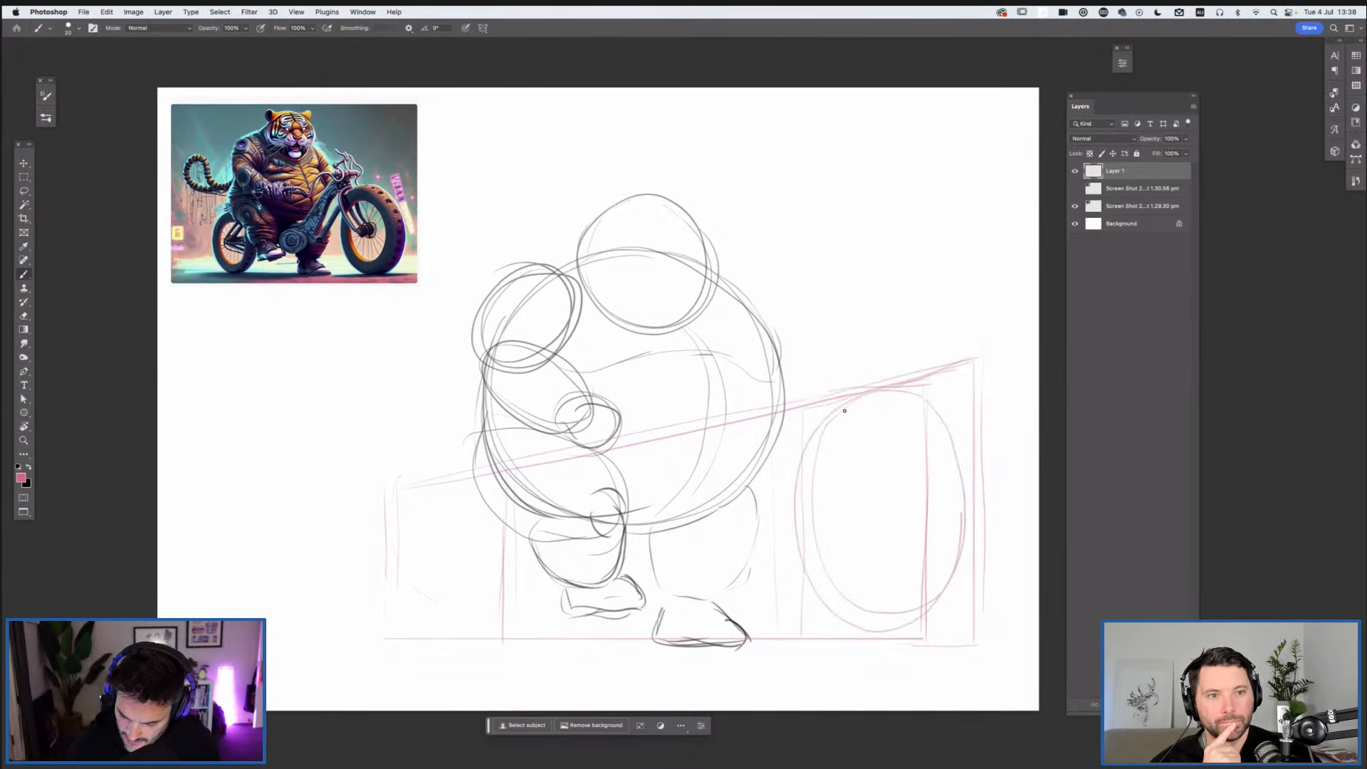
pyautogui.moveTo(493, 589); pyautogui.dragTo(404, 608)
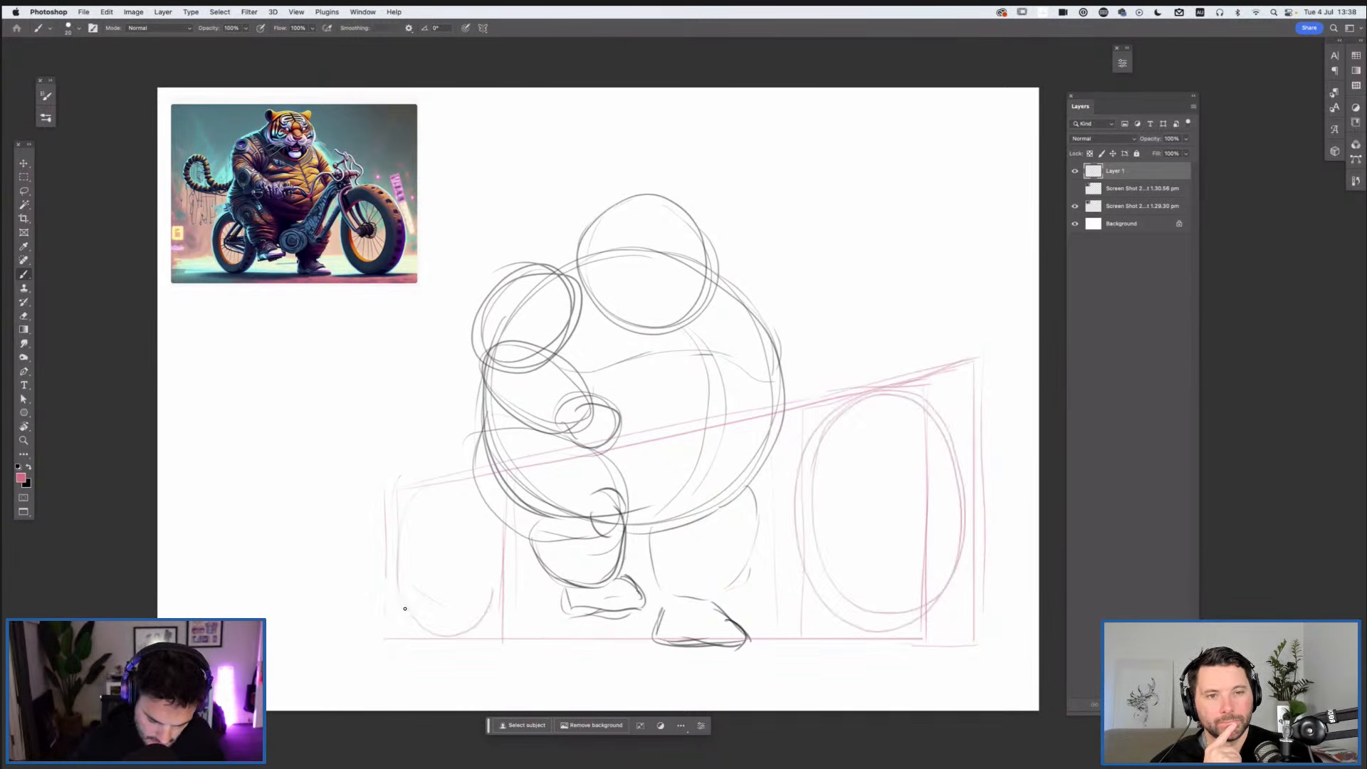
pyautogui.moveTo(487, 582)
pyautogui.mouseDown()
pyautogui.moveTo(434, 480)
pyautogui.moveTo(388, 589)
pyautogui.mouseUp()
pyautogui.moveTo(391, 489); pyautogui.dragTo(487, 569)
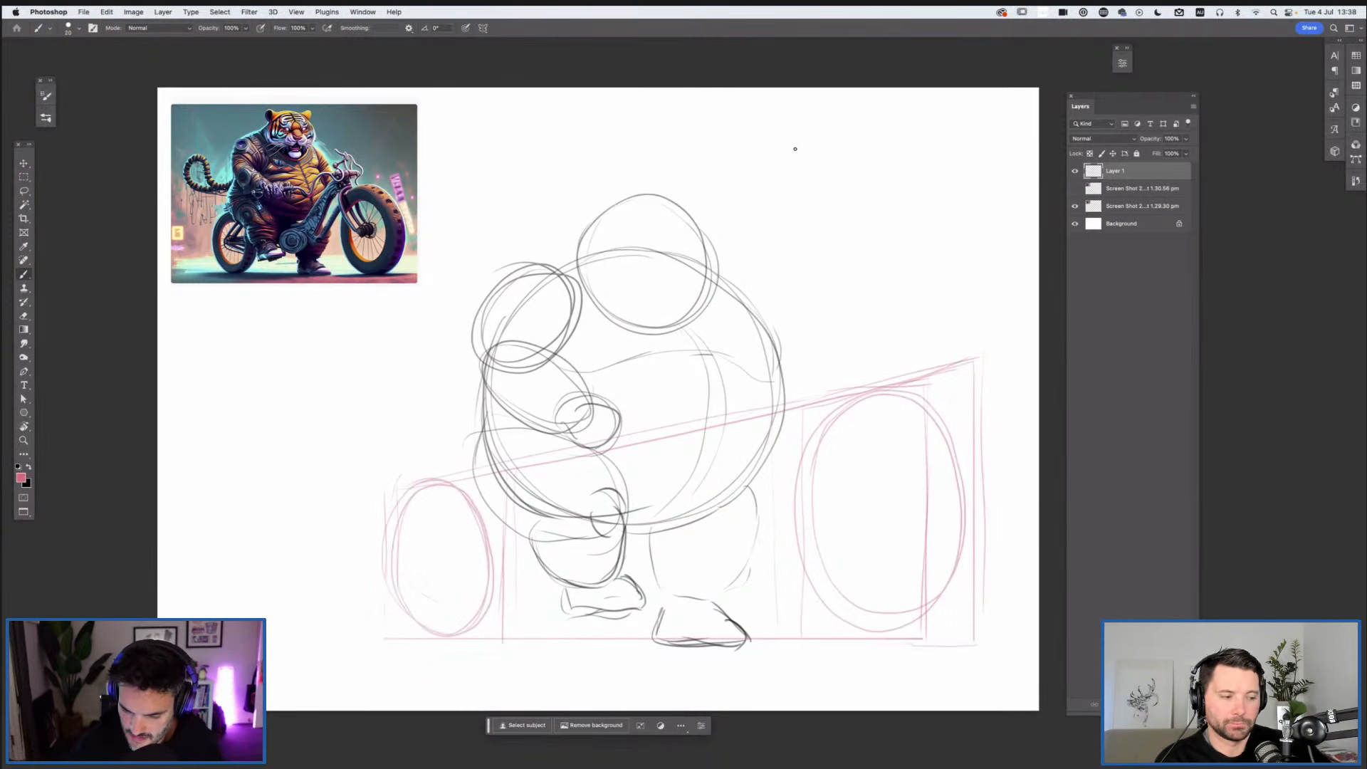
# Step: Draw a straight-edged pink demonstration square in the empty canvas area above the front wheel
pyautogui.keyDown('shift'); pyautogui.click(798, 276); pyautogui.keyUp('shift')
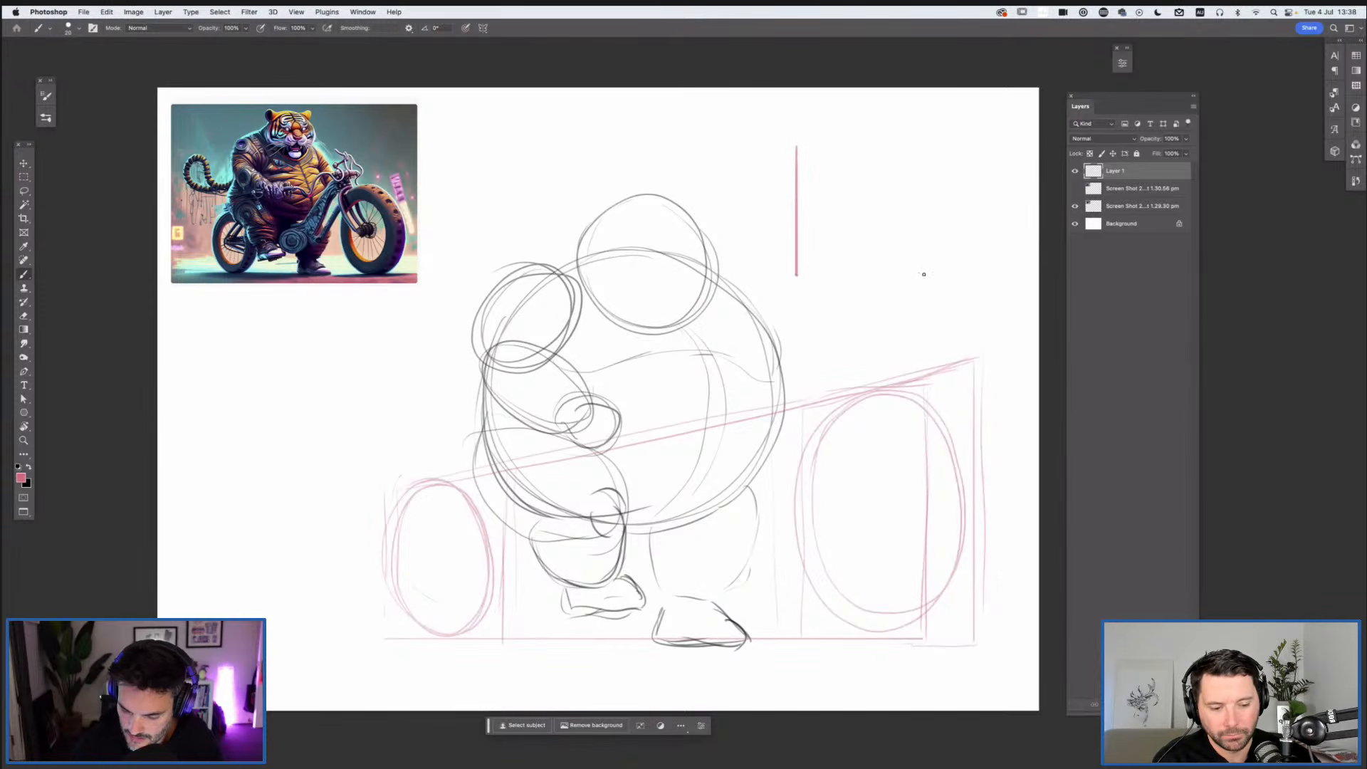
pyautogui.keyDown('shift'); pyautogui.click(935, 275); pyautogui.keyUp('shift')
pyautogui.moveTo(799, 140); pyautogui.dragTo(929, 141)
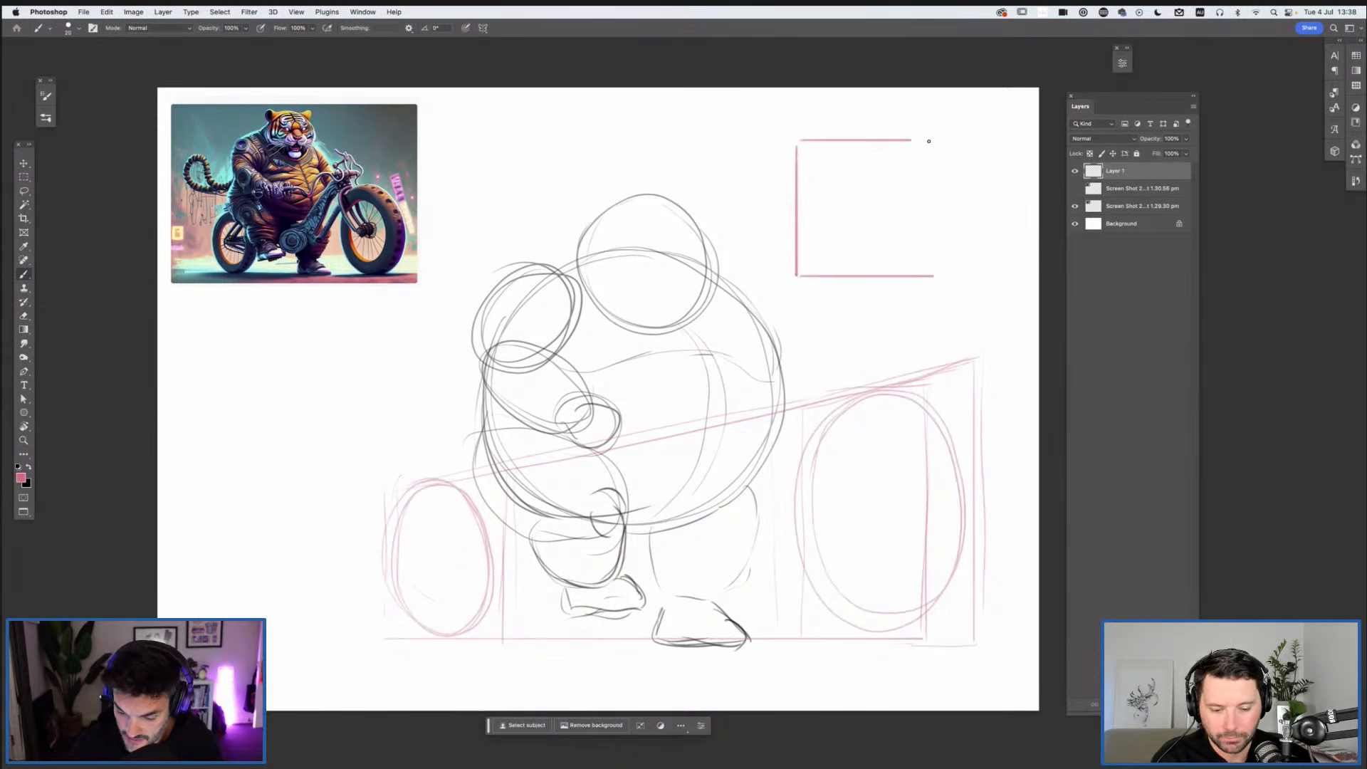
pyautogui.keyDown('shift'); pyautogui.click(936, 276); pyautogui.keyUp('shift')
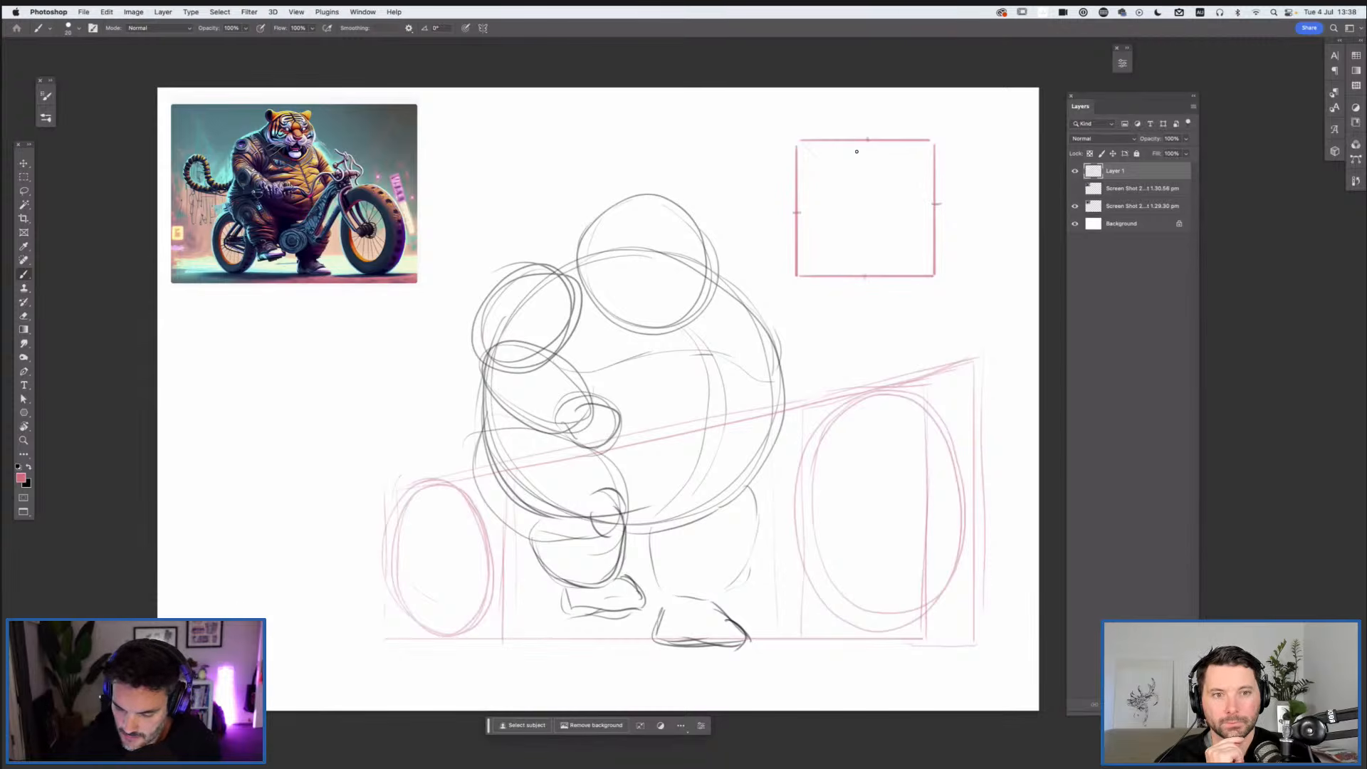
# Step: Mark the midpoints of the demonstration square's sides and sketch a circle inside that touches them
pyautogui.moveTo(801, 189); pyautogui.dragTo(866, 140)
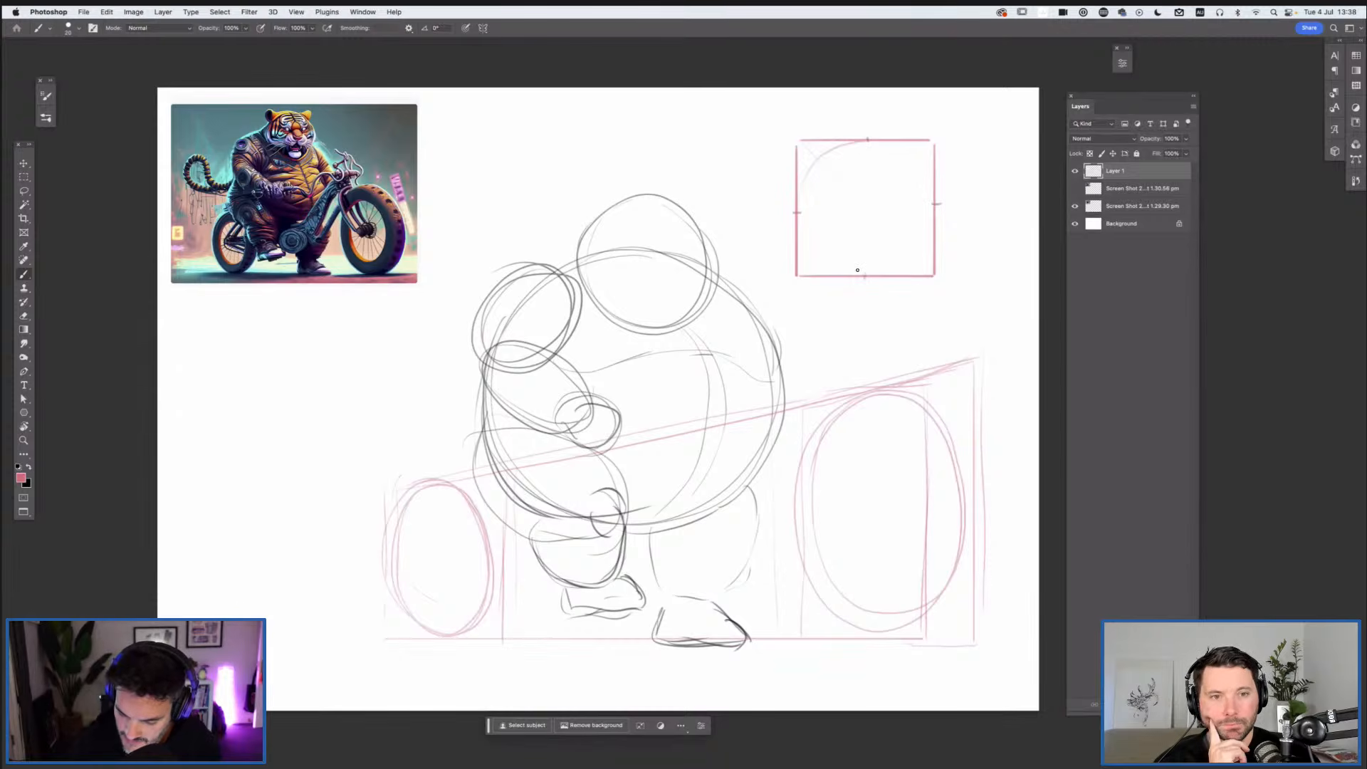
pyautogui.moveTo(880, 272); pyautogui.dragTo(886, 269)
pyautogui.moveTo(930, 200); pyautogui.dragTo(886, 269)
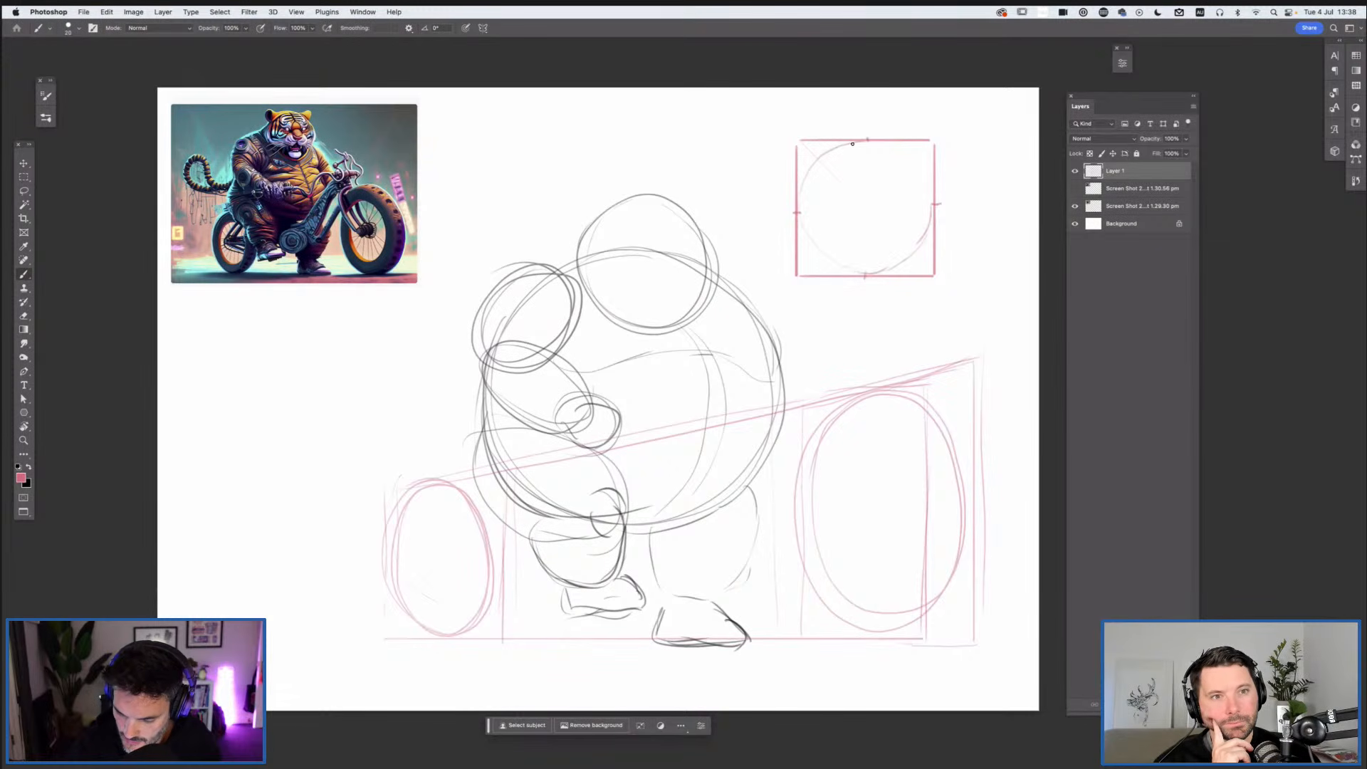
pyautogui.moveTo(805, 227)
pyautogui.mouseDown()
pyautogui.moveTo(806, 178)
pyautogui.moveTo(918, 165)
pyautogui.mouseUp()
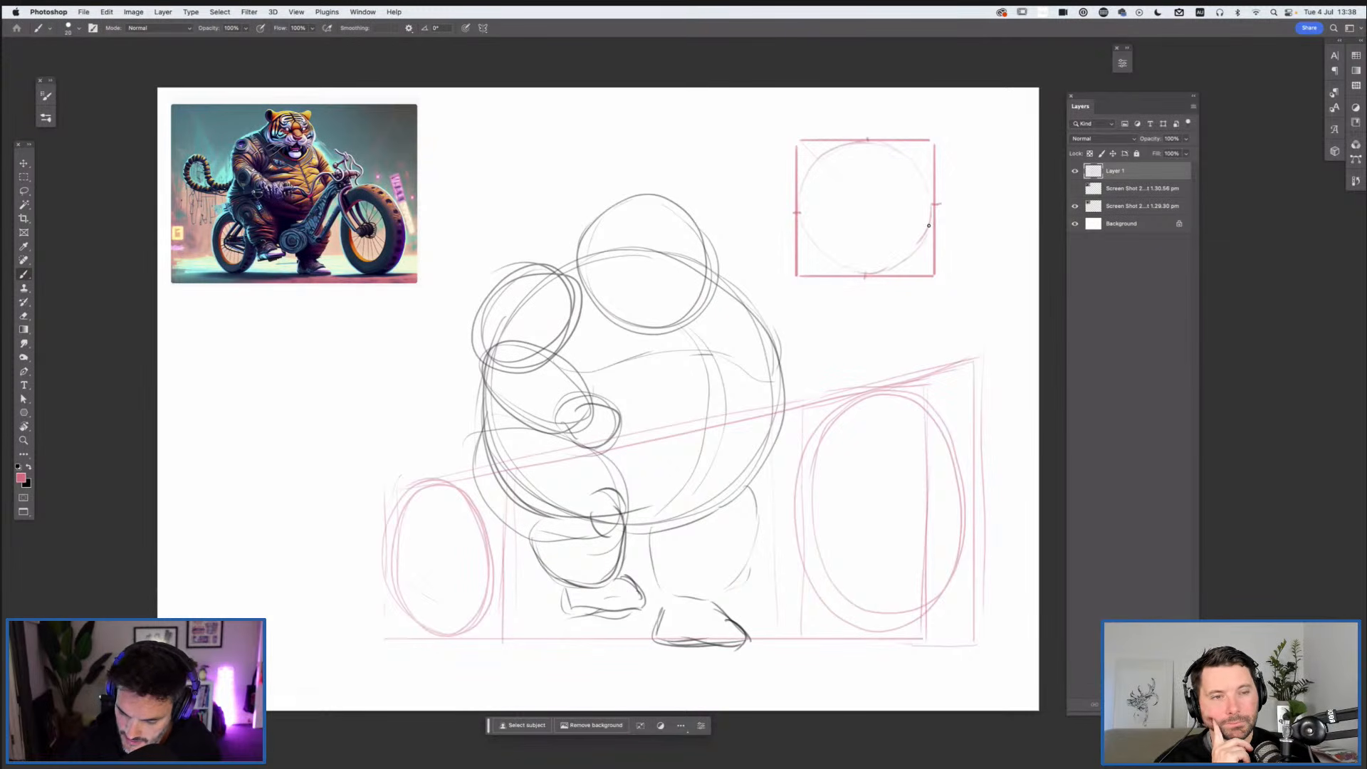
pyautogui.moveTo(931, 229); pyautogui.dragTo(883, 272)
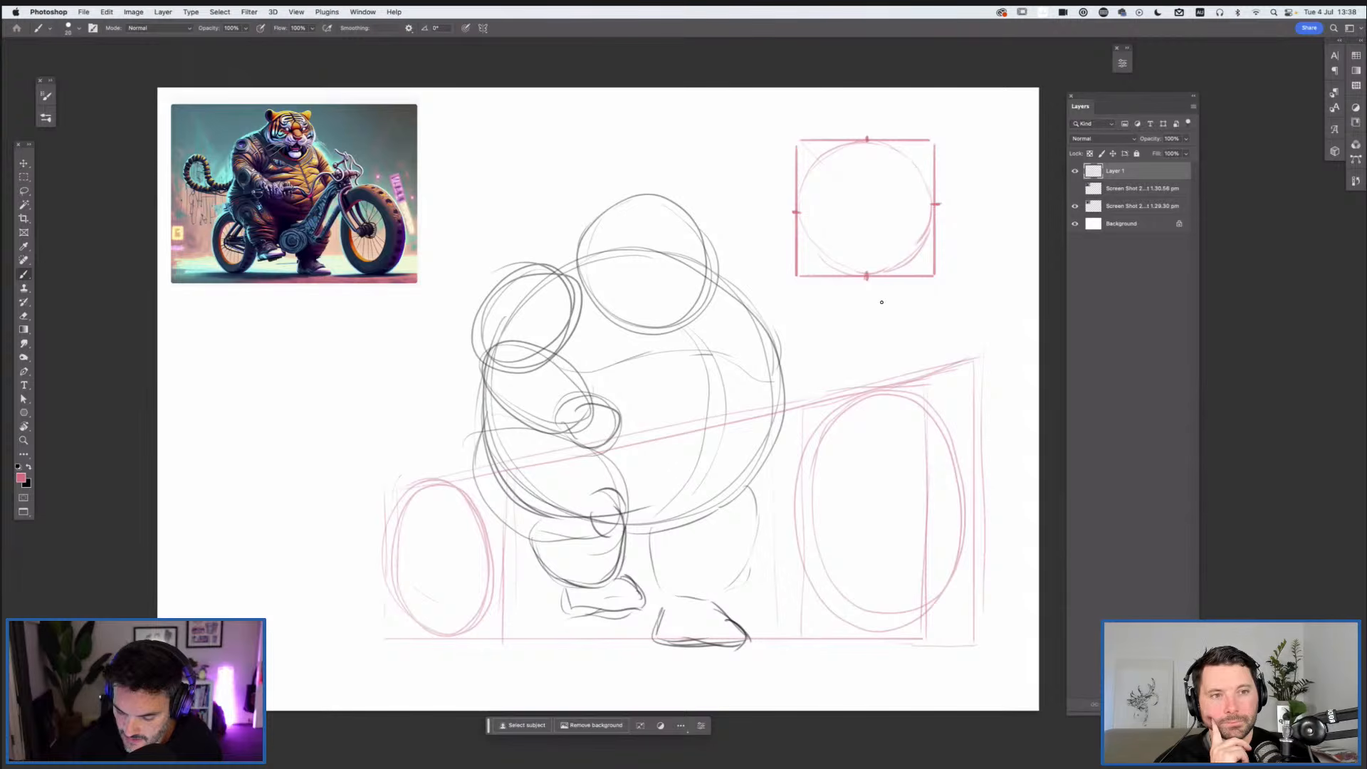
# Step: Sketch a foreshortened square below the demonstration square, mark its side midpoints and fit a flat ellipse inside
pyautogui.moveTo(934, 302)
pyautogui.mouseDown()
pyautogui.moveTo(839, 337)
pyautogui.moveTo(887, 347)
pyautogui.mouseUp()
pyautogui.moveTo(935, 302); pyautogui.dragTo(974, 351)
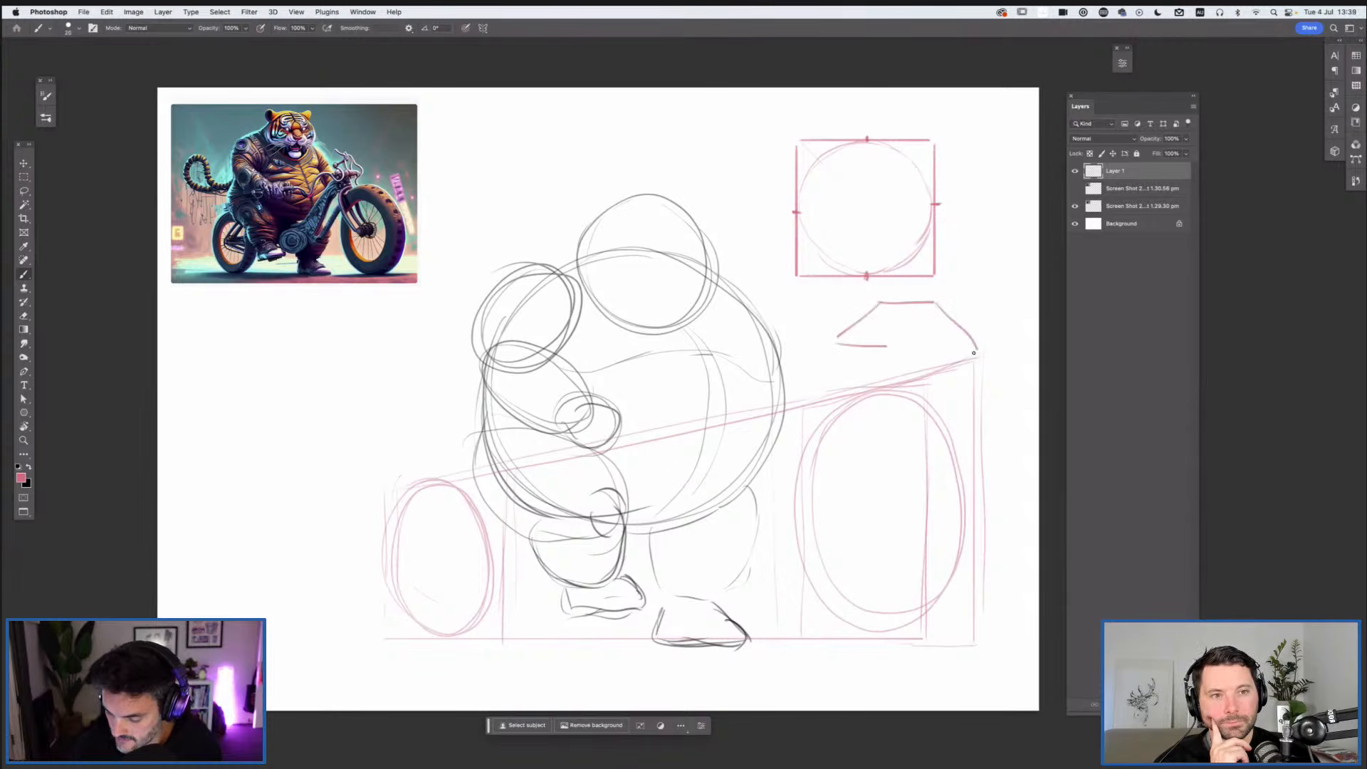
pyautogui.moveTo(880, 304); pyautogui.dragTo(977, 349)
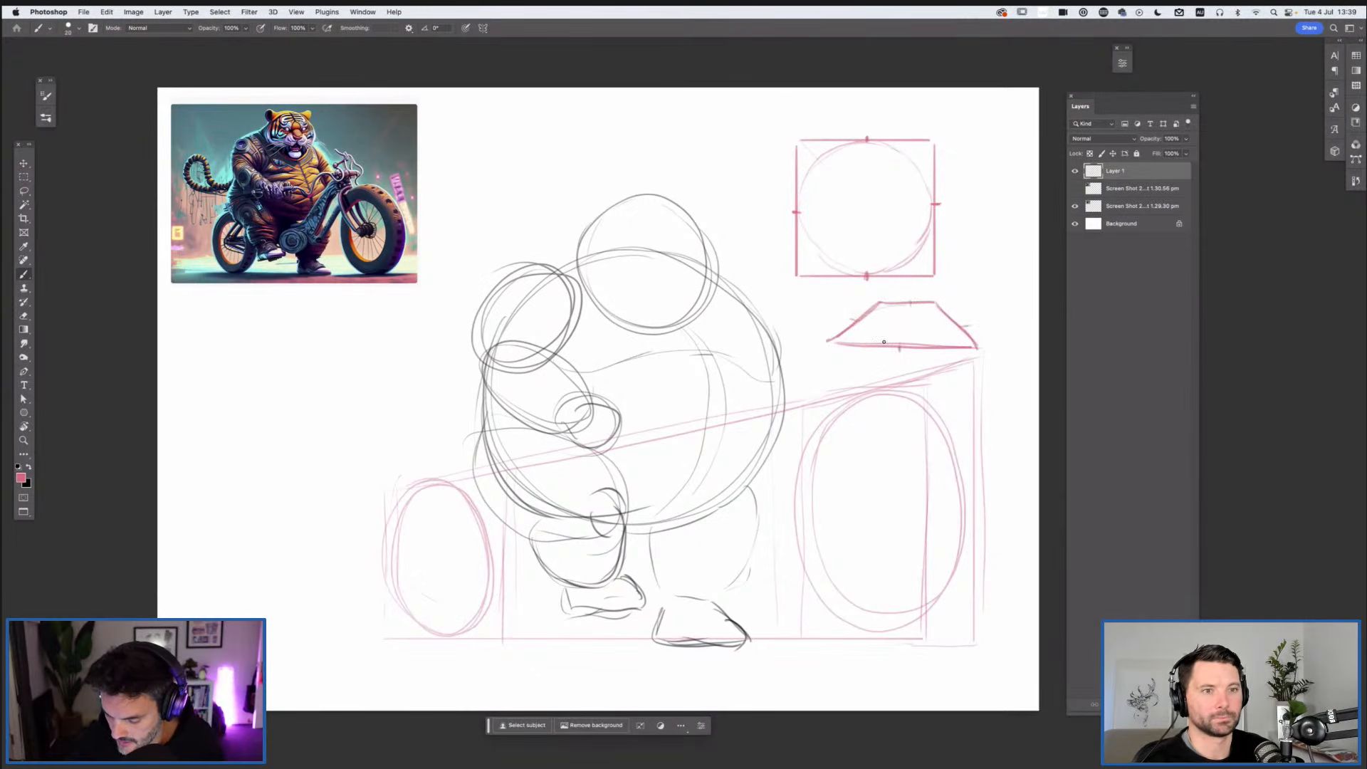
pyautogui.moveTo(893, 309)
pyautogui.mouseDown()
pyautogui.moveTo(890, 343)
pyautogui.moveTo(946, 339)
pyautogui.mouseUp()
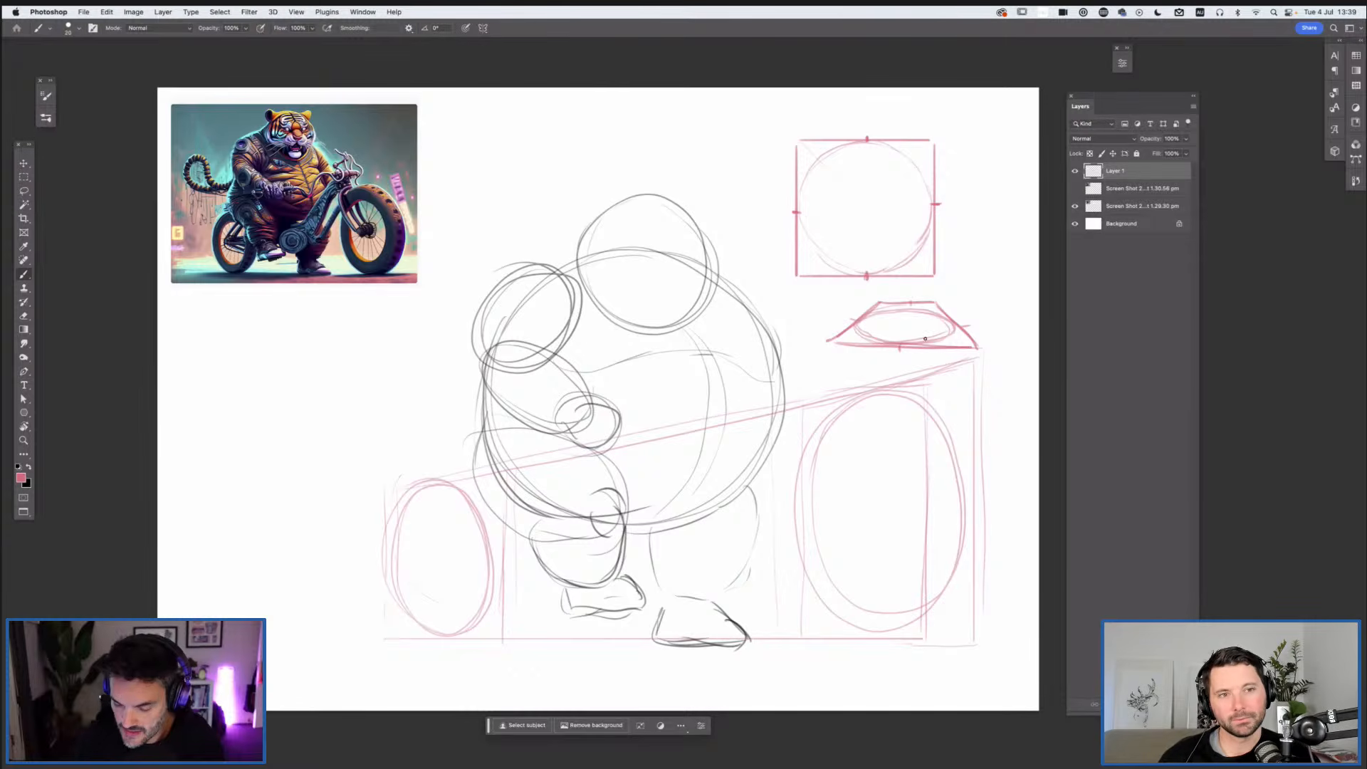
# Step: Lasso both demonstration squares with their circle and ellipse, delete them and clear the selection
pyautogui.press('l')
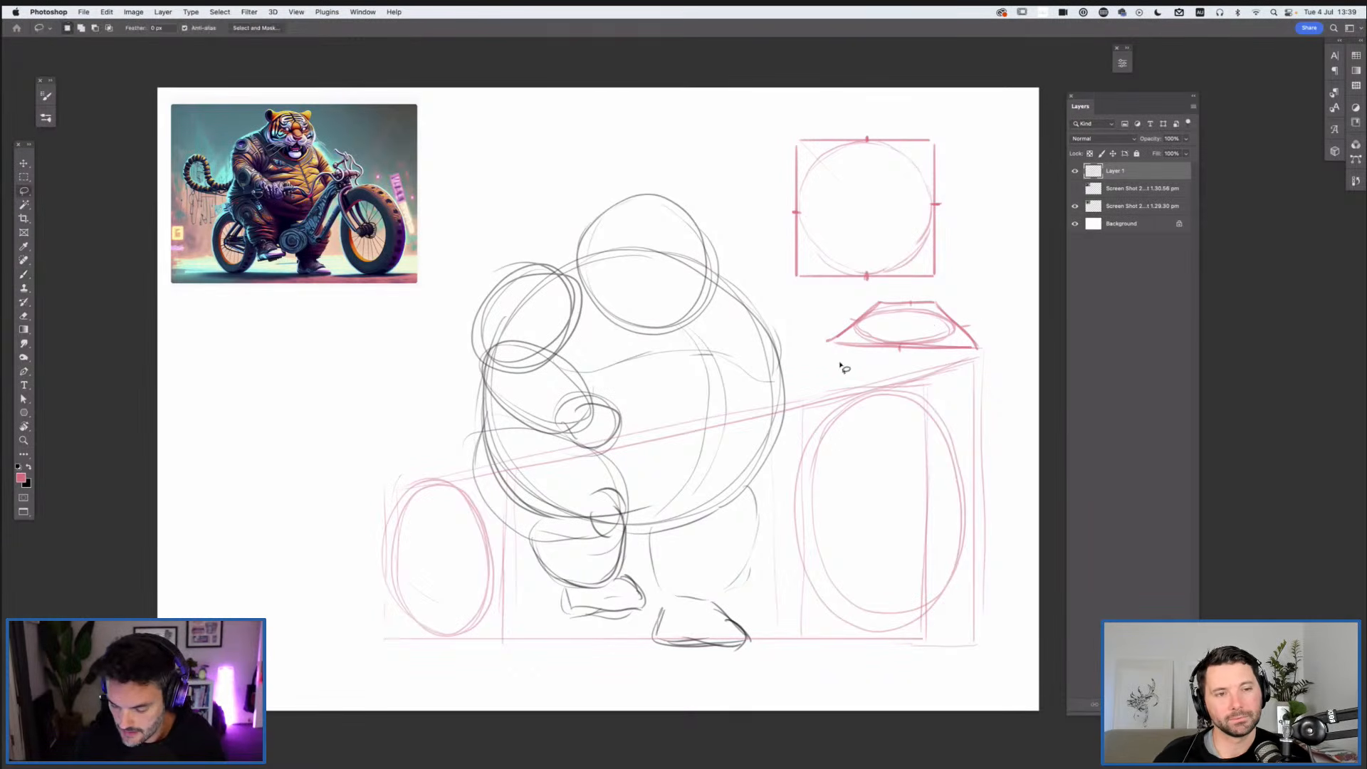
pyautogui.moveTo(851, 103); pyautogui.dragTo(987, 342)
pyautogui.press('Delete')
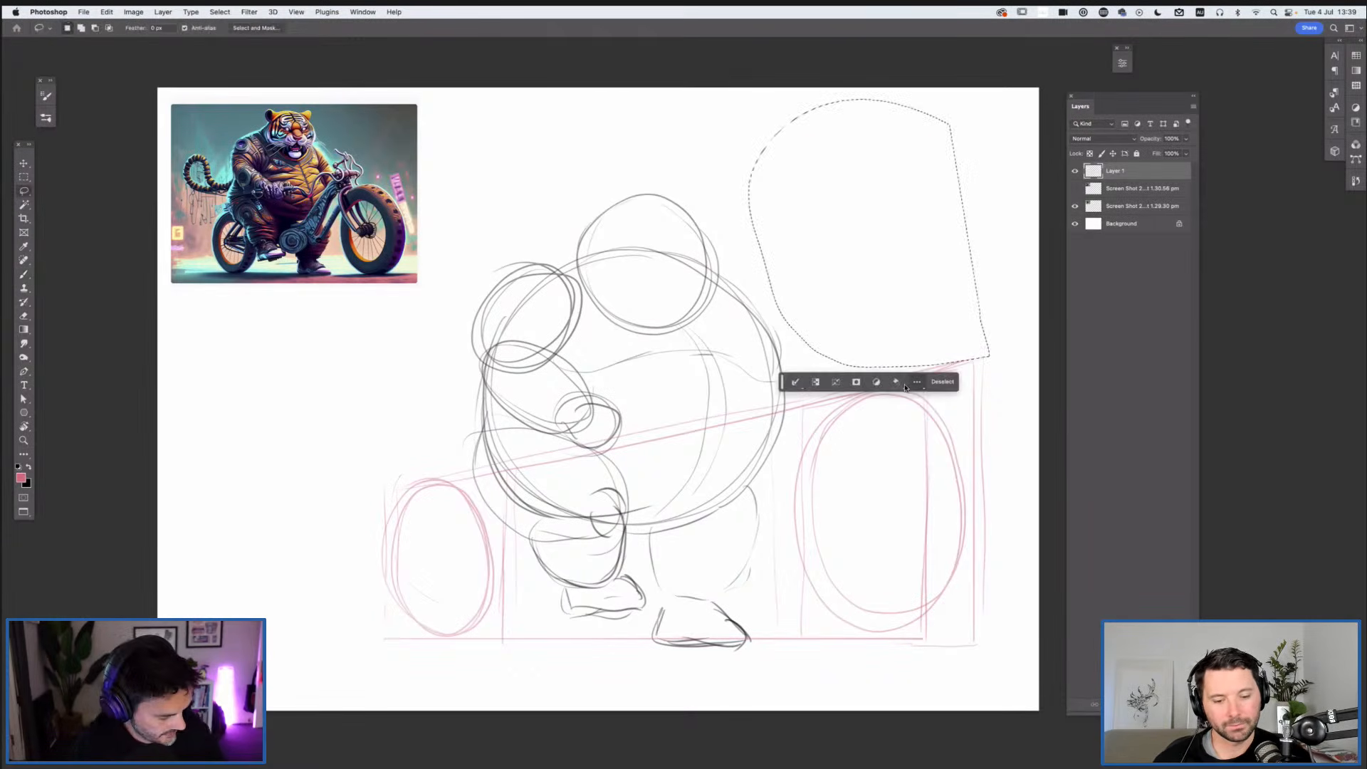
pyautogui.press('super+d')
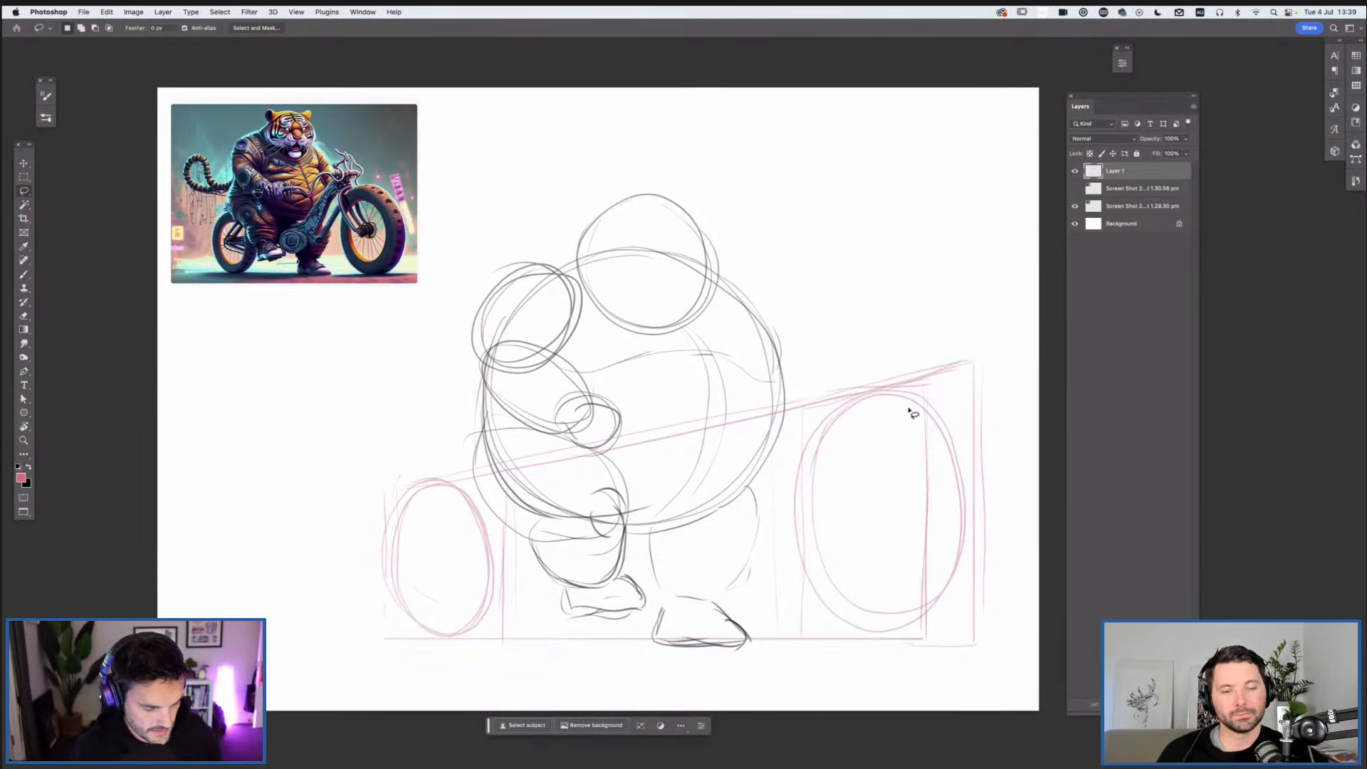
# Step: Make a circular selection in the empty area above the front wheel and fill it with the pink foreground color
pyautogui.press('m')
pyautogui.press('l')
pyautogui.press('m')
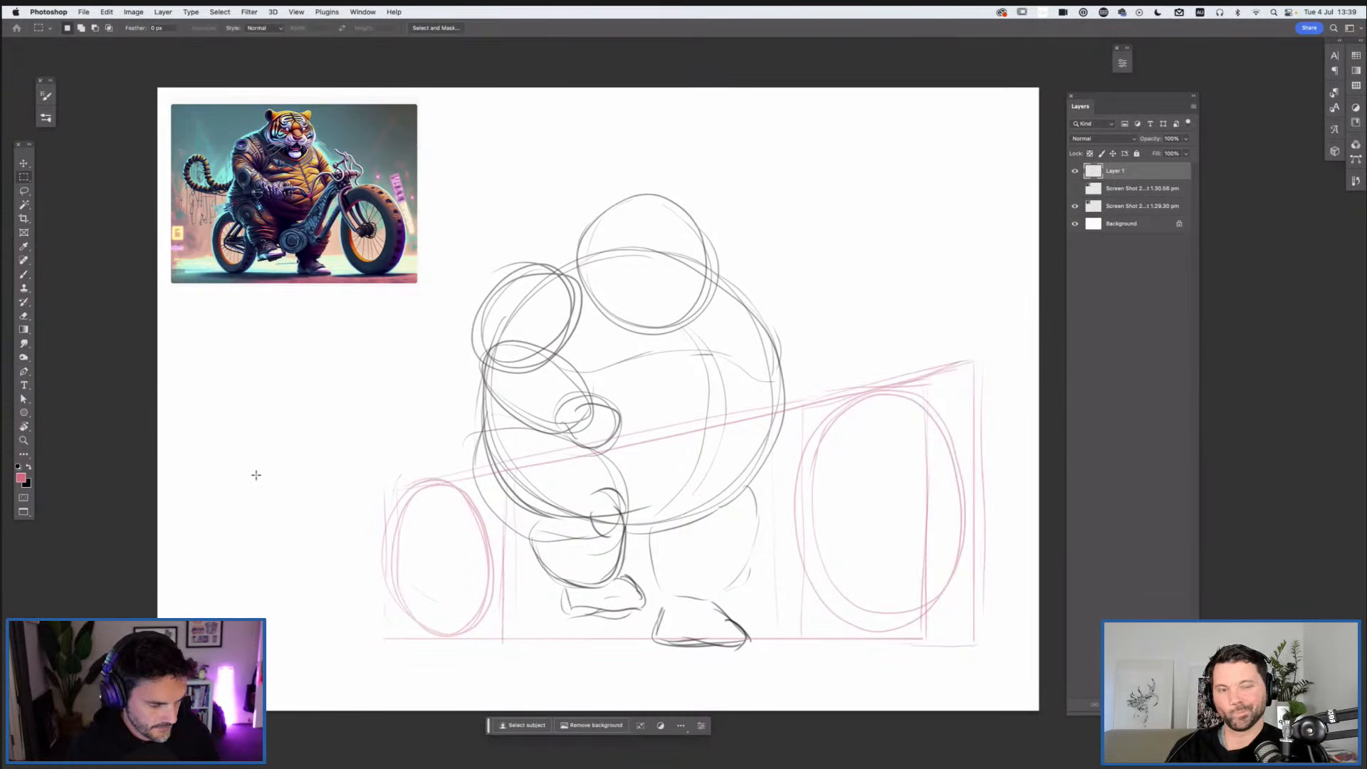
pyautogui.hotkey('shift', 'm')
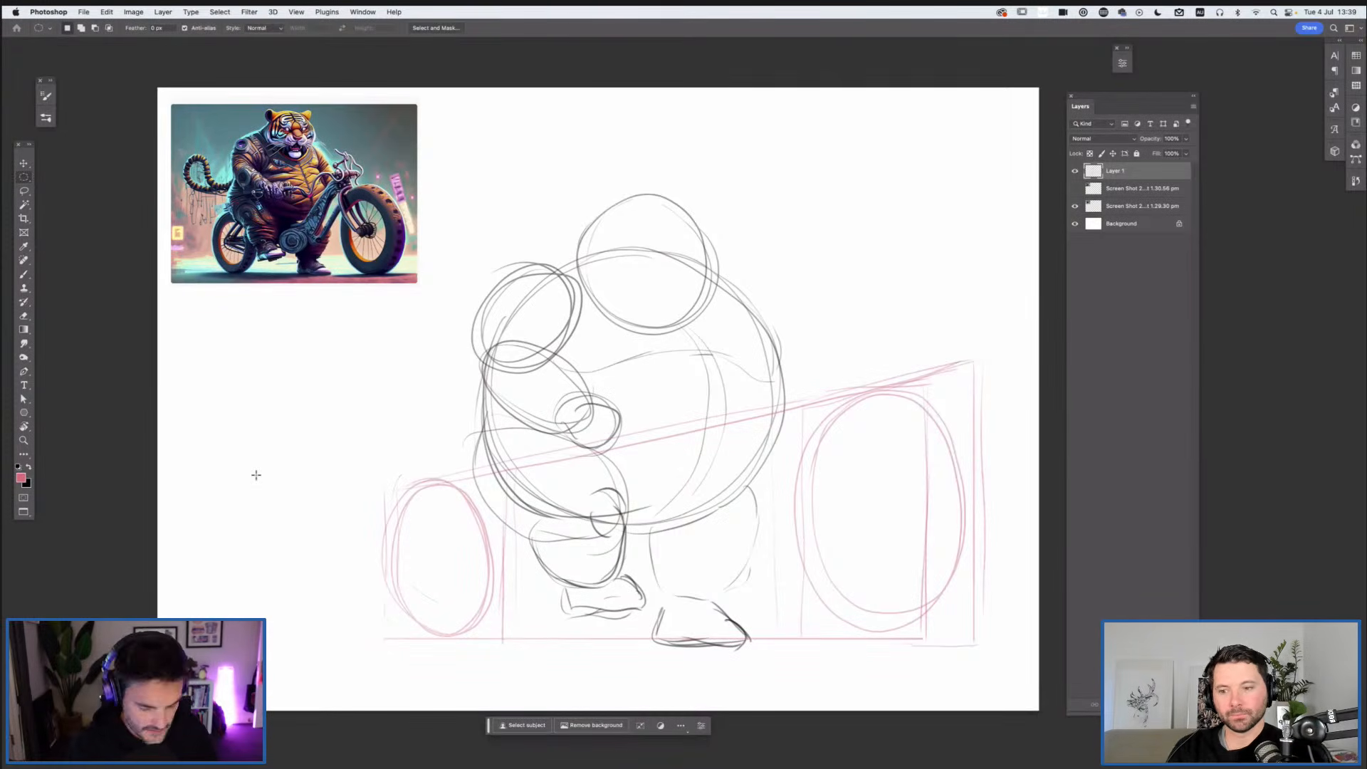
pyautogui.moveTo(810, 150); pyautogui.dragTo(929, 329)
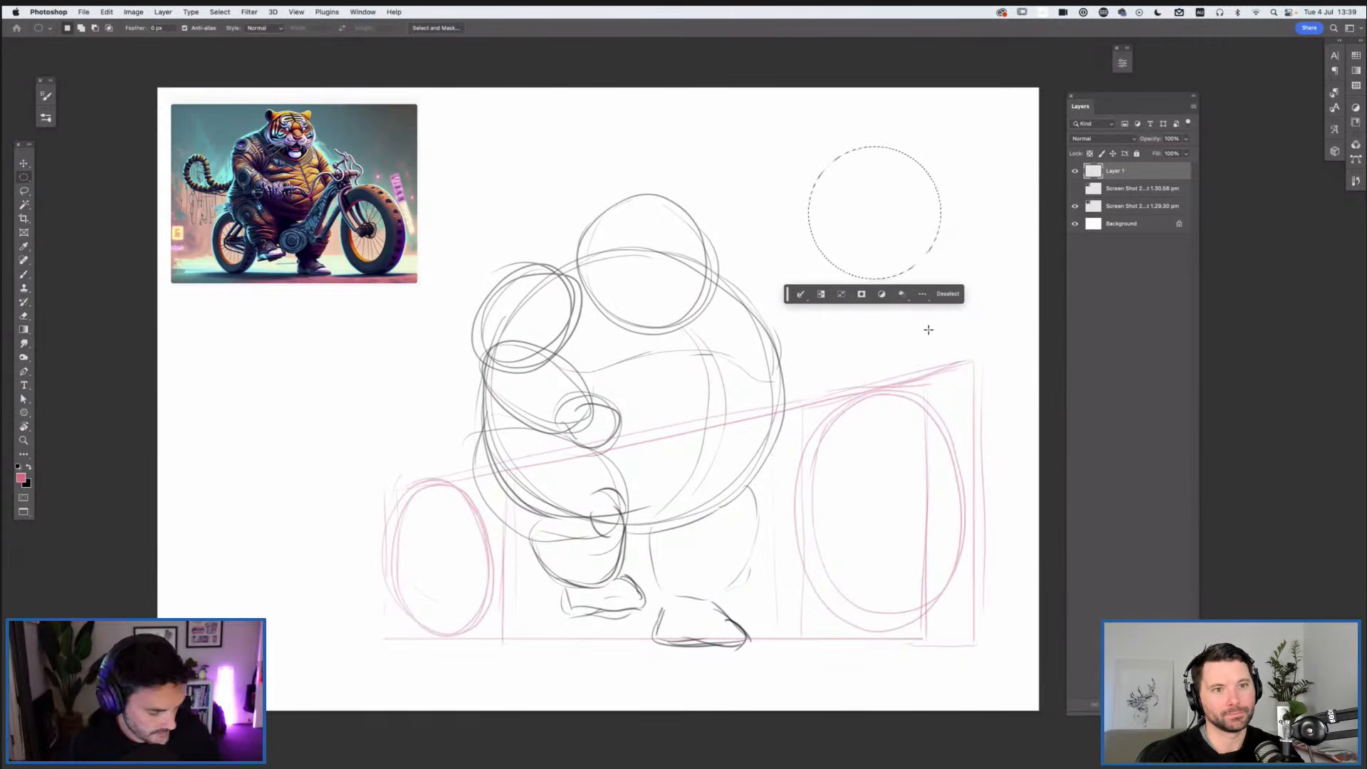
pyautogui.hotkey('alt', 'BackSpace')
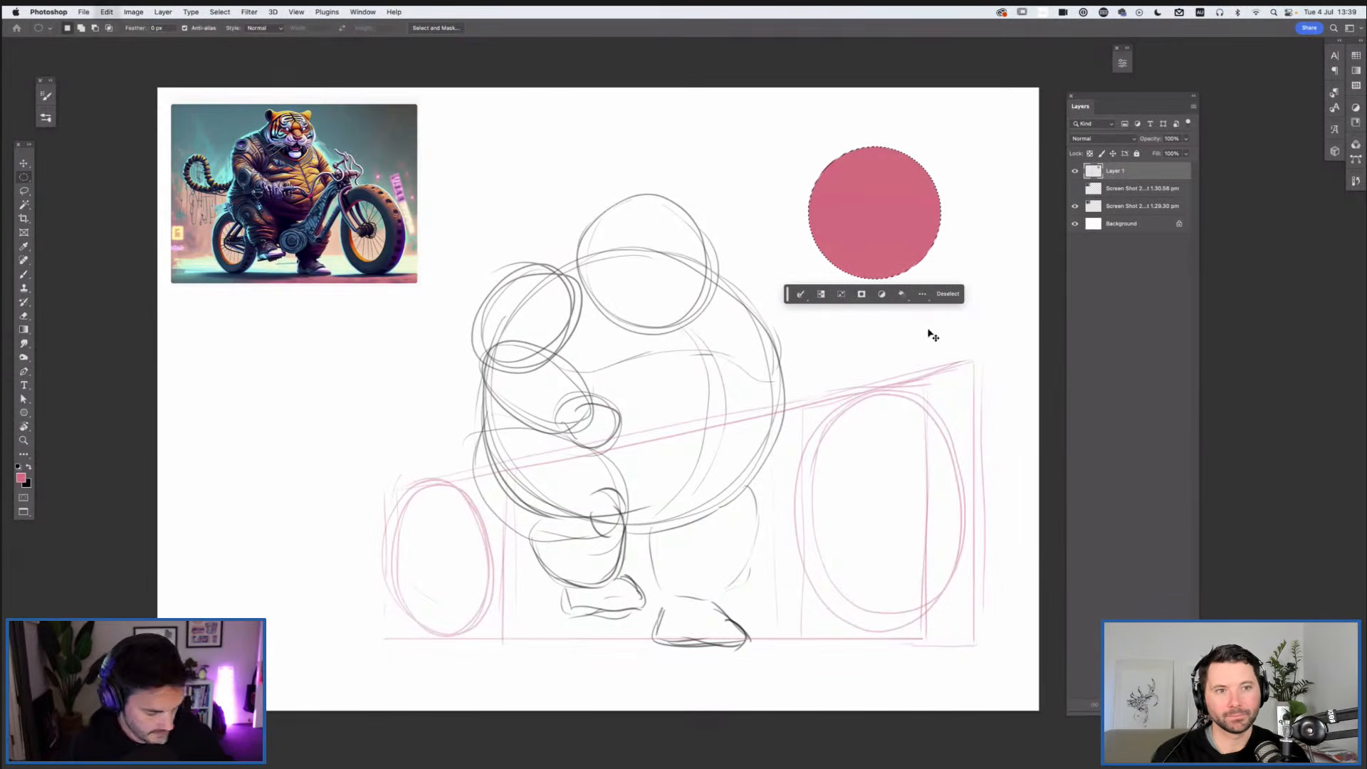
# Step: Transform the filled pink circle into a small flat ellipse and clear the selection
pyautogui.press('super+t')
pyautogui.moveTo(940, 146); pyautogui.dragTo(921, 218)
pyautogui.moveTo(824, 176); pyautogui.dragTo(878, 251)
pyautogui.press('Return')
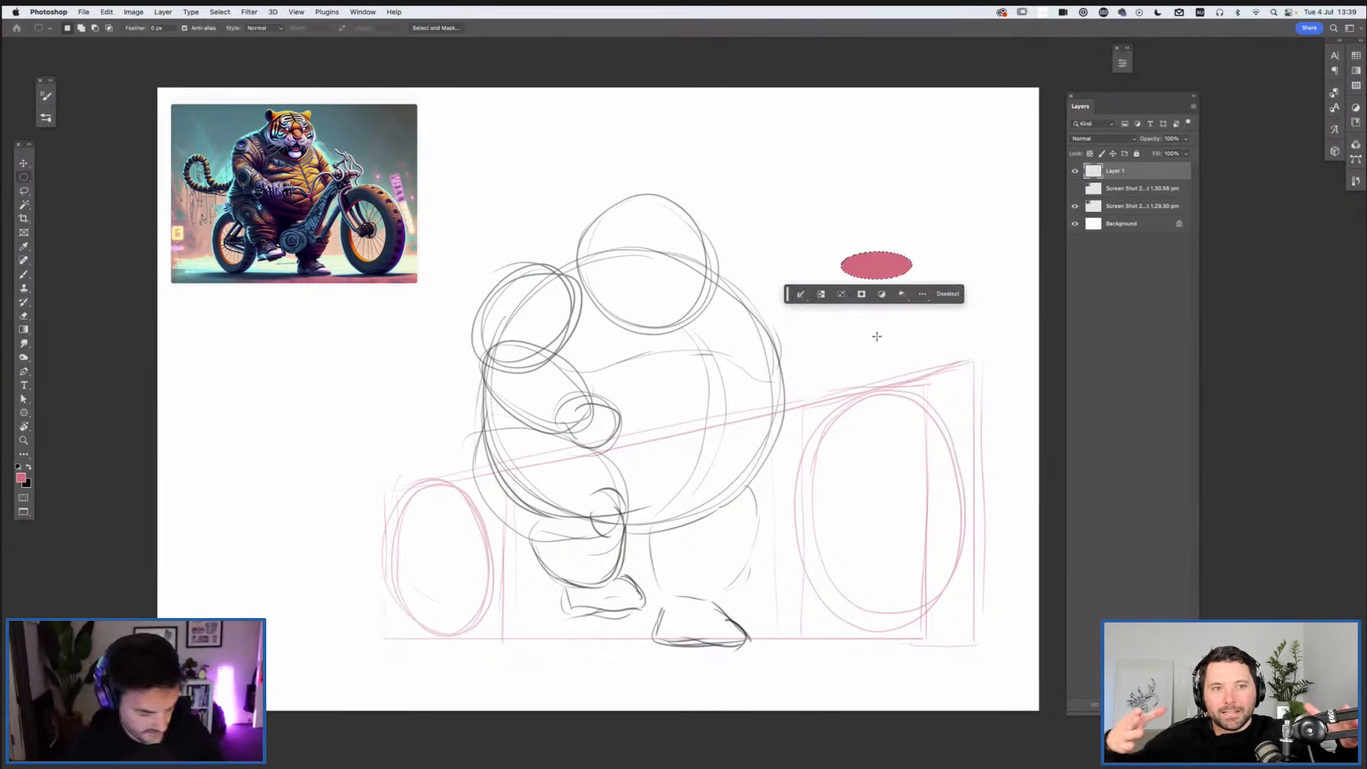
pyautogui.press('cmd+d')
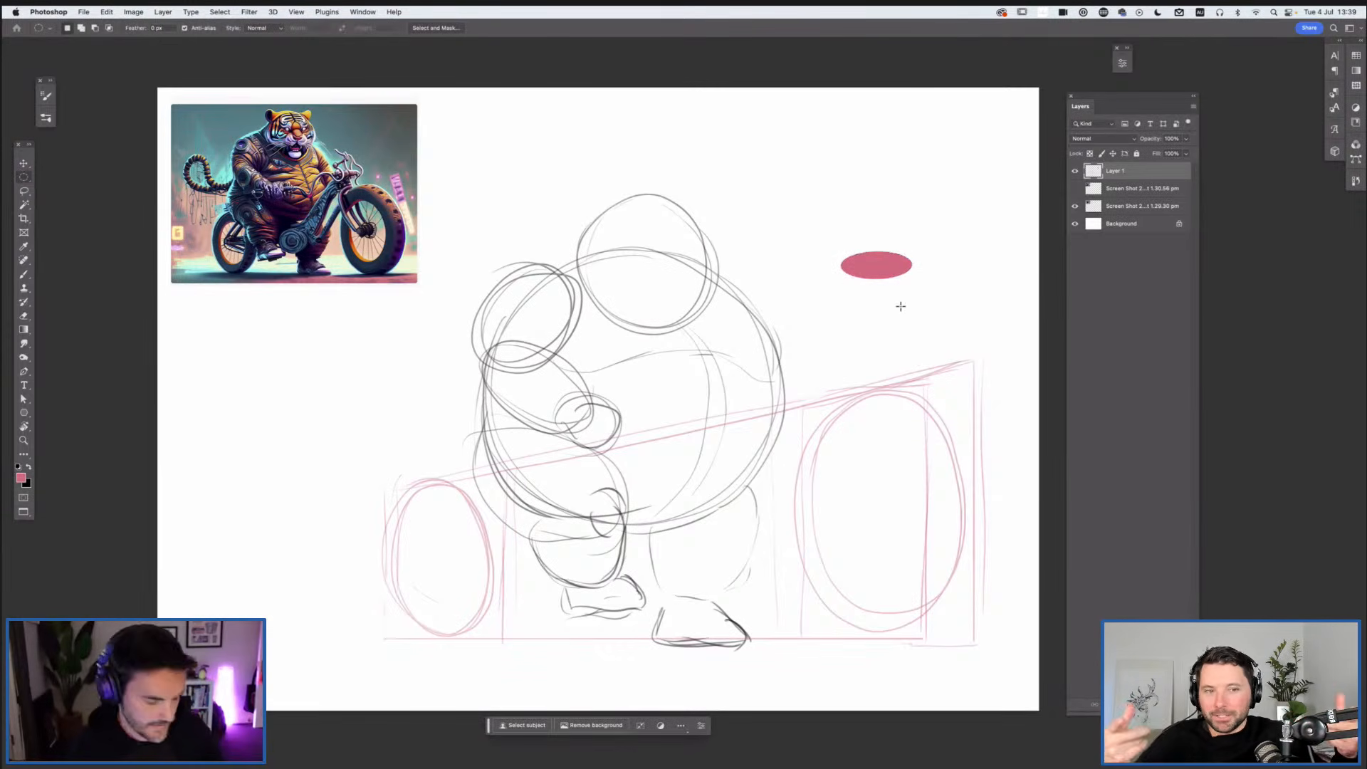
# Step: Swap the brush color to black and outline the small pink ellipse
pyautogui.press('b')
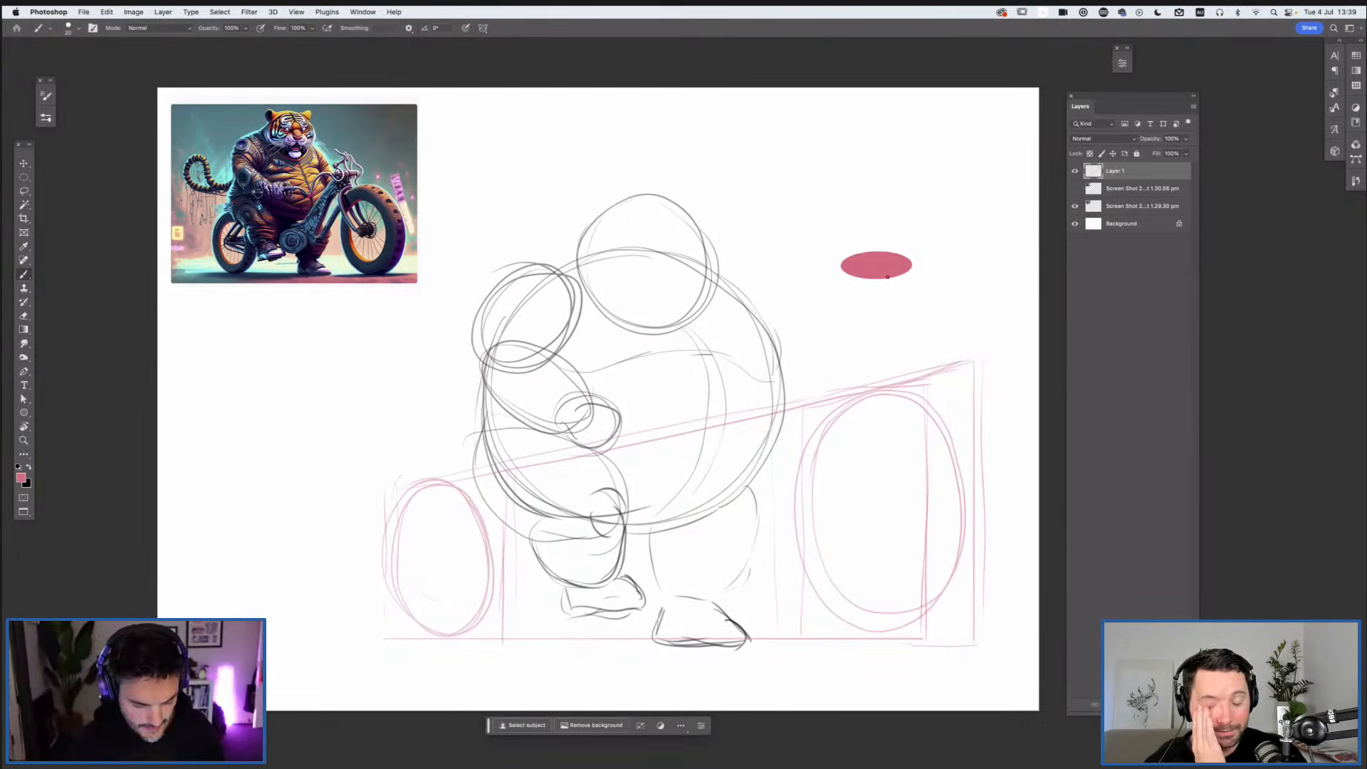
pyautogui.press('x')
pyautogui.moveTo(883, 251)
pyautogui.mouseDown()
pyautogui.moveTo(839, 266)
pyautogui.moveTo(897, 276)
pyautogui.moveTo(910, 262)
pyautogui.moveTo(830, 258)
pyautogui.mouseUp()
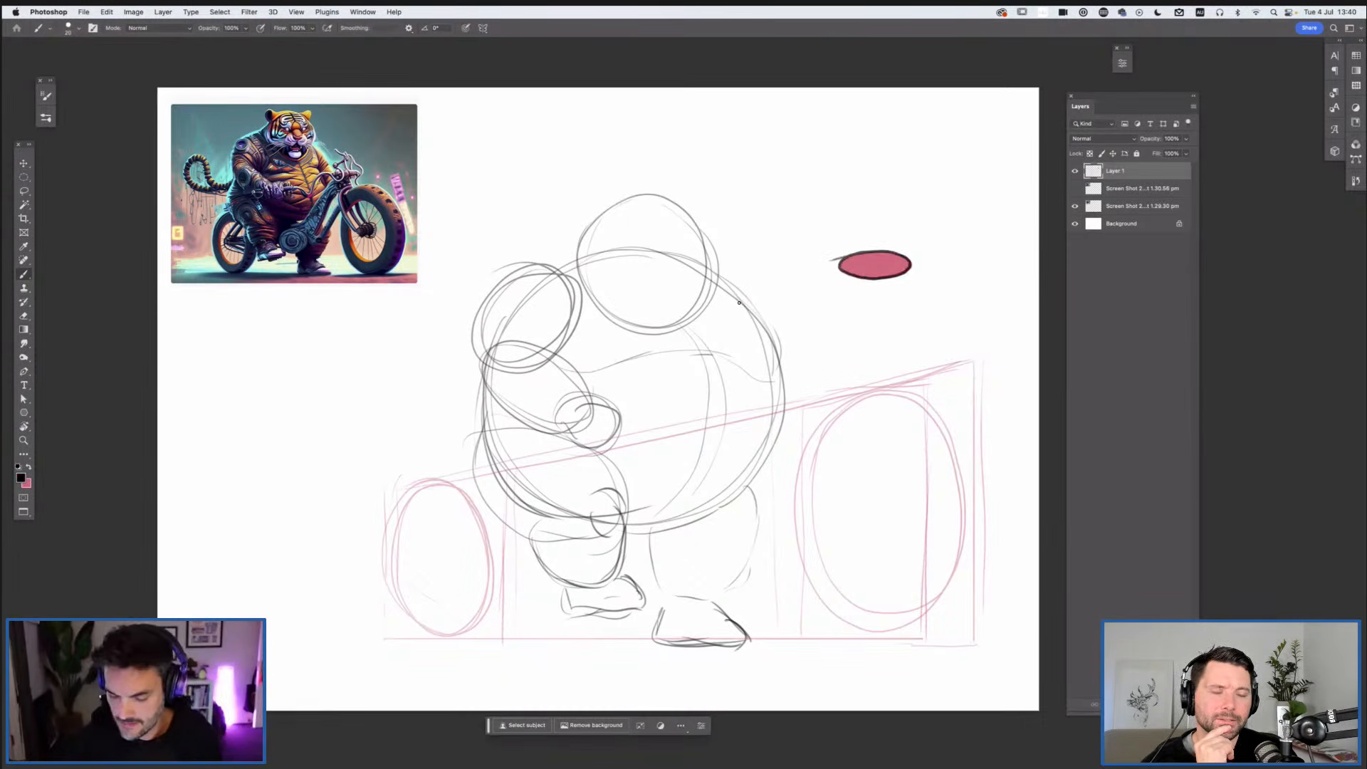
# Step: Lasso the outlined pink ellipse, delete it and clear the selection
pyautogui.press('l')
pyautogui.moveTo(870, 304)
pyautogui.mouseDown()
pyautogui.moveTo(936, 259)
pyautogui.moveTo(870, 305)
pyautogui.mouseUp()
pyautogui.press('BackSpace')
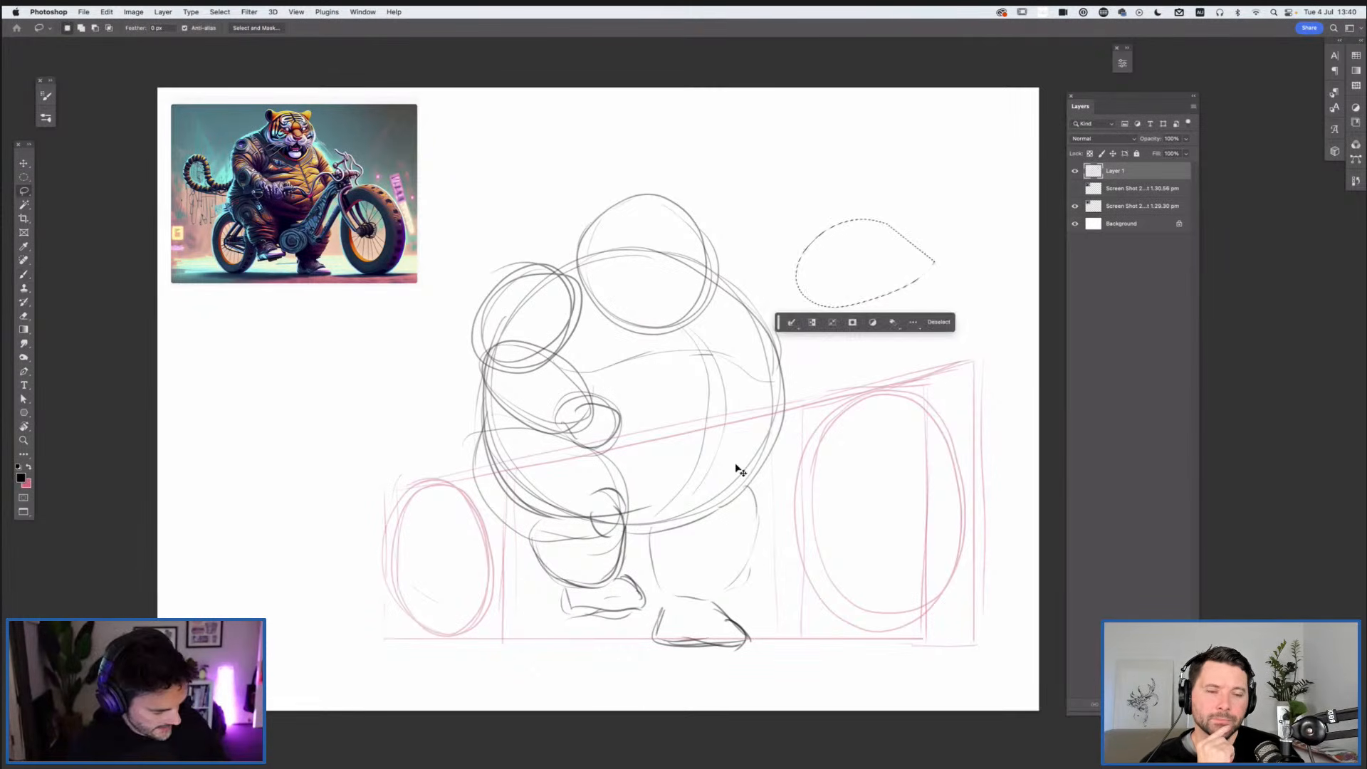
pyautogui.press('super+d')
# Step: Switch the brush back to pink and sketch the motorbike's front hub, the fork rising from it and the handlebars on top
pyautogui.press('b')
pyautogui.press('x')
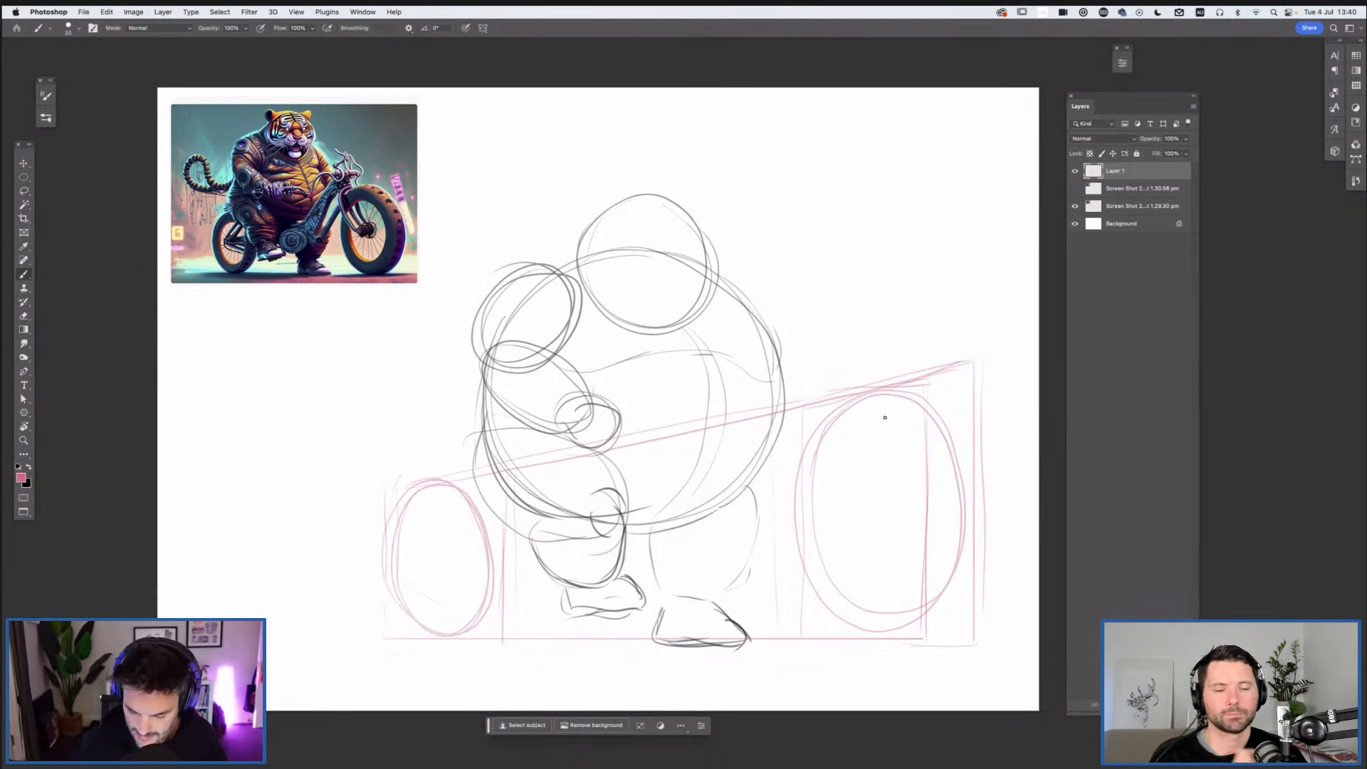
pyautogui.moveTo(858, 483)
pyautogui.mouseDown()
pyautogui.moveTo(858, 536)
pyautogui.moveTo(887, 484)
pyautogui.moveTo(883, 532)
pyautogui.mouseUp()
pyautogui.moveTo(821, 436); pyautogui.dragTo(853, 526)
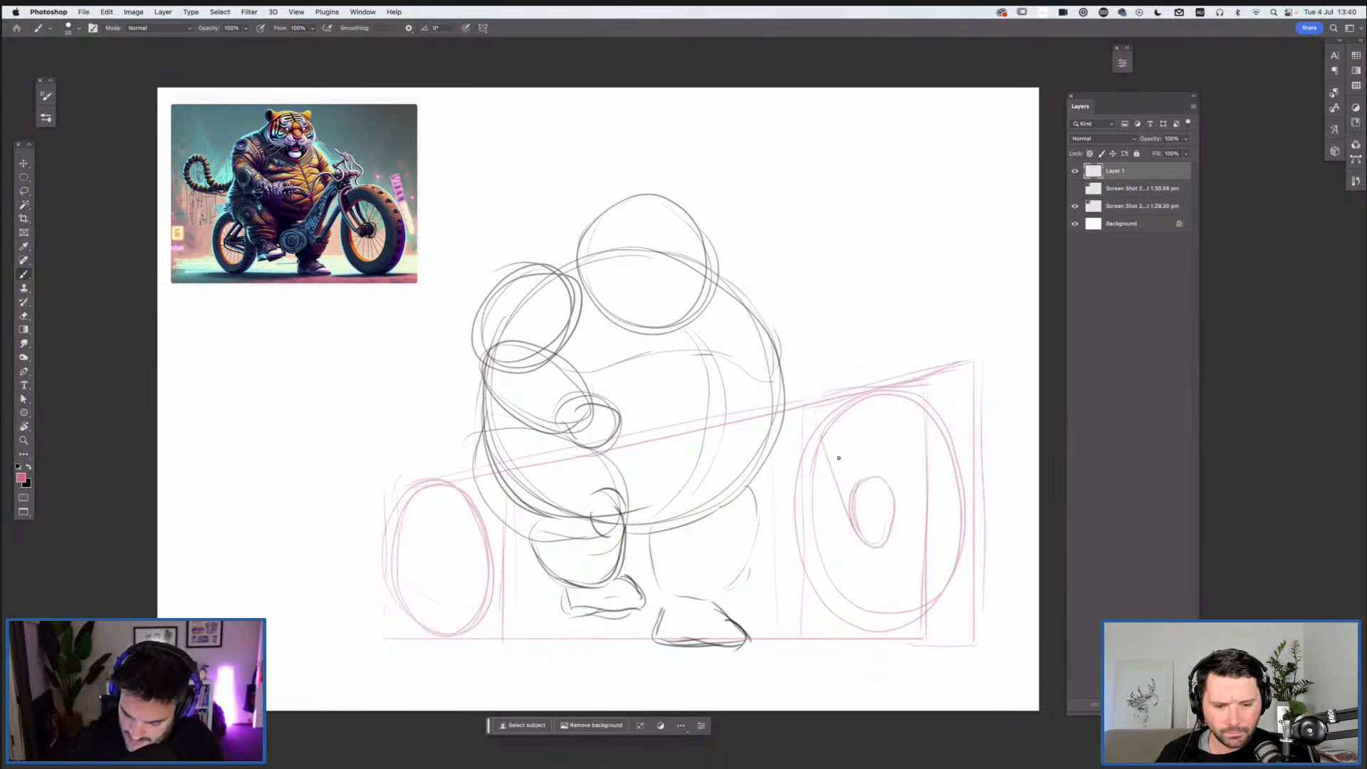
pyautogui.moveTo(827, 400)
pyautogui.mouseDown()
pyautogui.moveTo(864, 493)
pyautogui.moveTo(836, 421)
pyautogui.moveTo(866, 497)
pyautogui.moveTo(813, 406)
pyautogui.moveTo(858, 526)
pyautogui.mouseUp()
pyautogui.moveTo(819, 385)
pyautogui.mouseDown()
pyautogui.moveTo(846, 367)
pyautogui.moveTo(873, 388)
pyautogui.moveTo(838, 359)
pyautogui.moveTo(823, 372)
pyautogui.moveTo(852, 353)
pyautogui.mouseUp()
pyautogui.moveTo(798, 359)
pyautogui.mouseDown()
pyautogui.moveTo(836, 337)
pyautogui.moveTo(860, 369)
pyautogui.mouseUp()
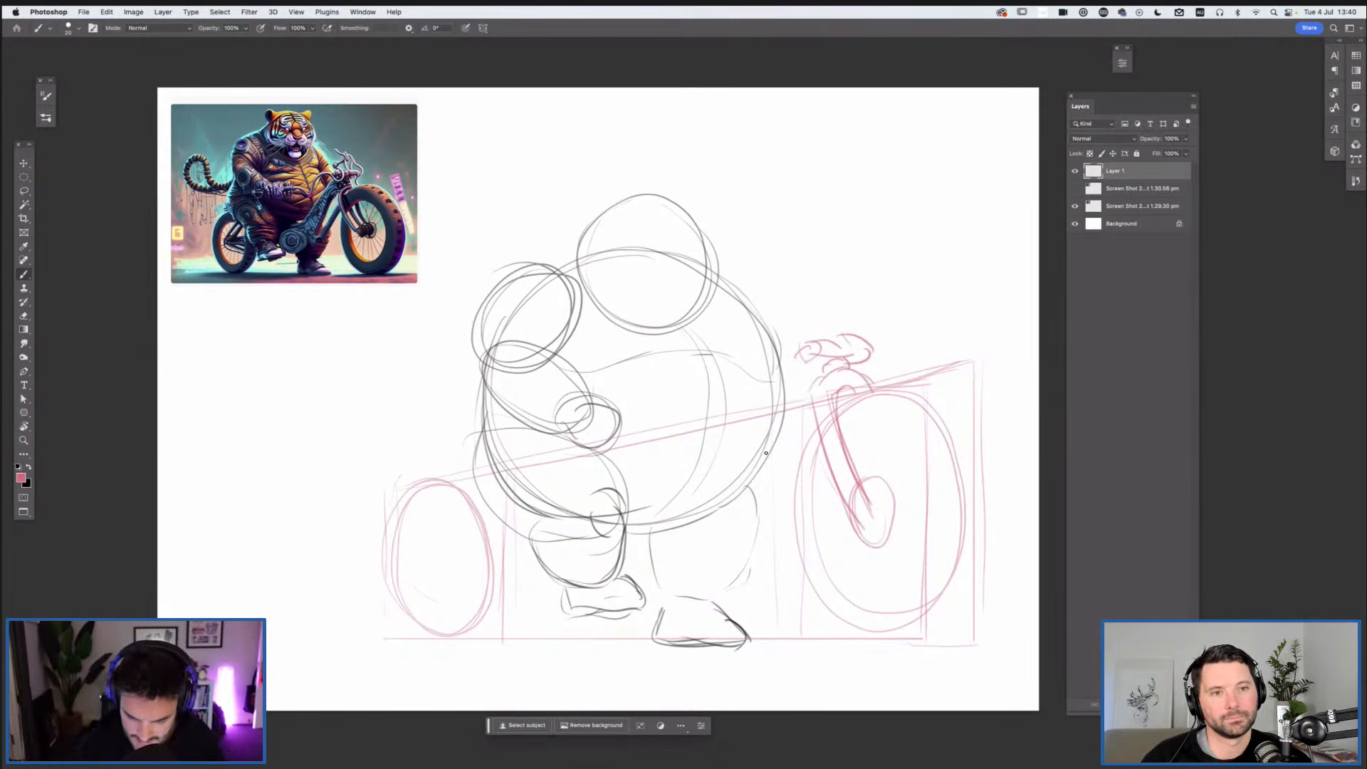
# Step: Sketch the bike's frame tubes sweeping back from the handlebar neck, with a seat shape under the belly and a lower rail near the feet
pyautogui.moveTo(816, 384)
pyautogui.mouseDown()
pyautogui.moveTo(655, 515)
pyautogui.moveTo(680, 487)
pyautogui.moveTo(666, 502)
pyautogui.mouseUp()
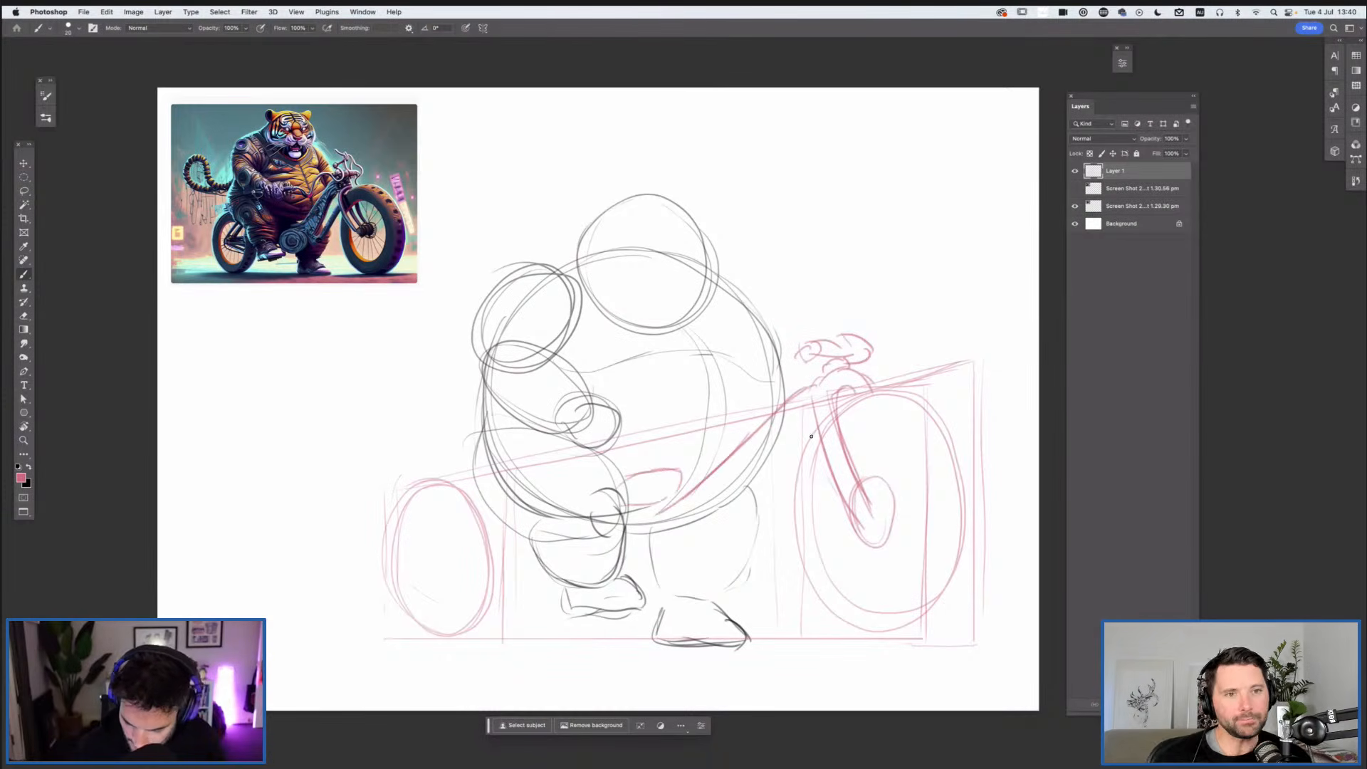
pyautogui.moveTo(814, 411)
pyautogui.mouseDown()
pyautogui.moveTo(723, 539)
pyautogui.moveTo(688, 561)
pyautogui.mouseUp()
pyautogui.moveTo(634, 504); pyautogui.dragTo(683, 508)
pyautogui.moveTo(695, 559); pyautogui.dragTo(620, 562)
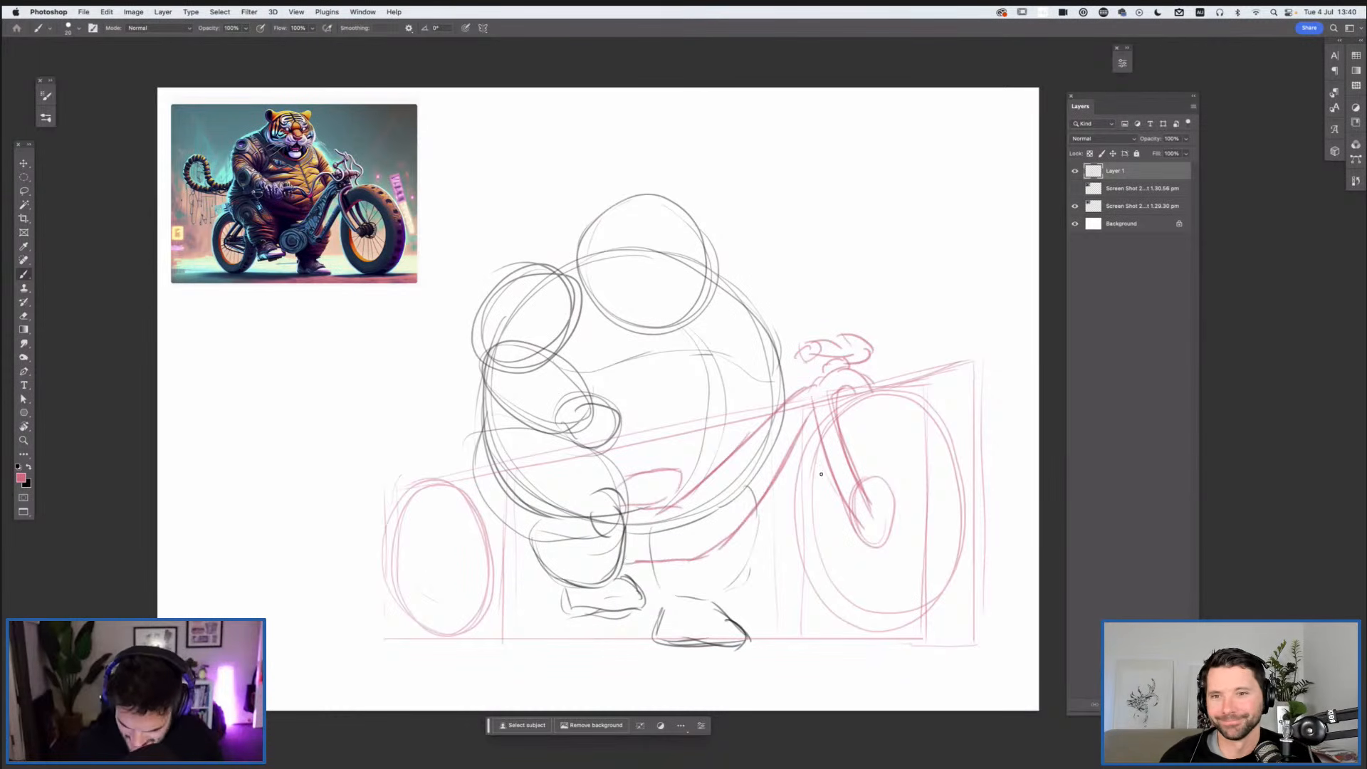
pyautogui.moveTo(641, 568); pyautogui.dragTo(698, 572)
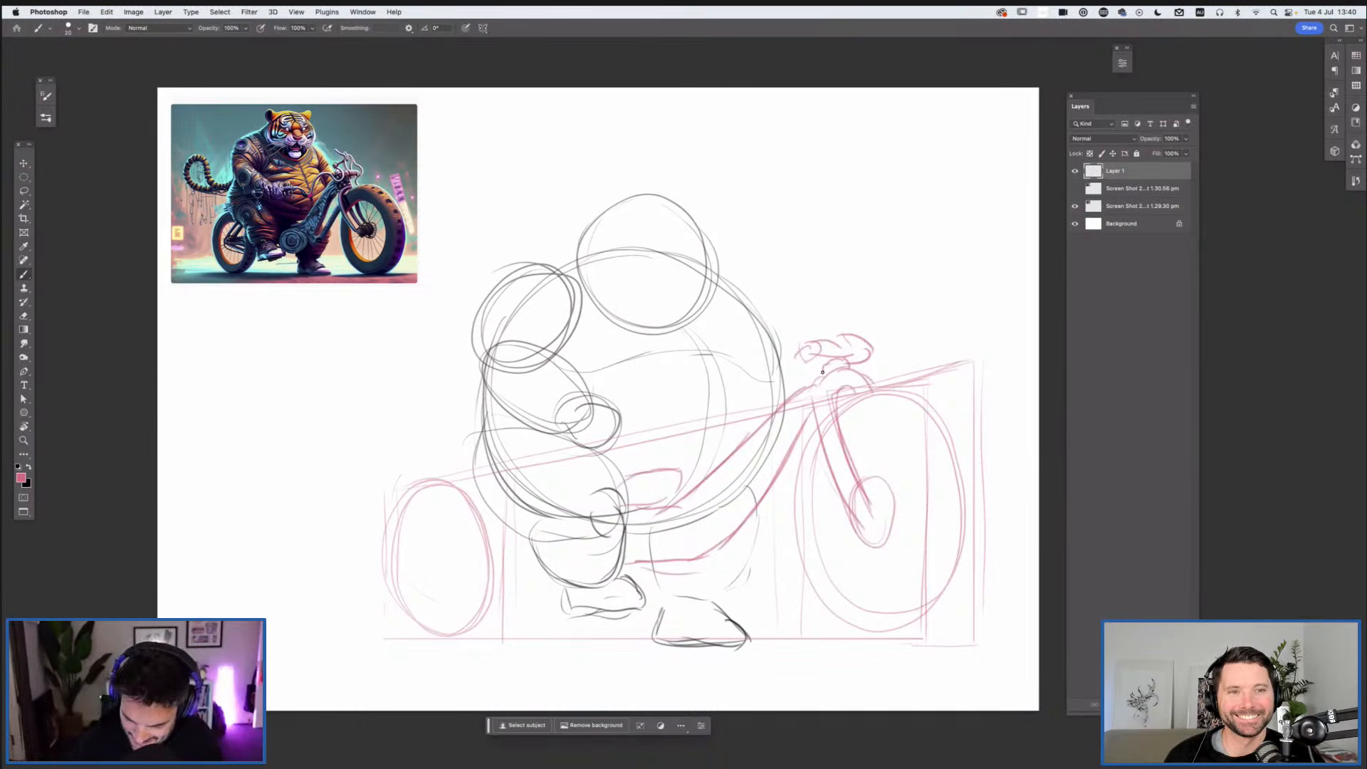
pyautogui.moveTo(833, 360); pyautogui.dragTo(790, 397)
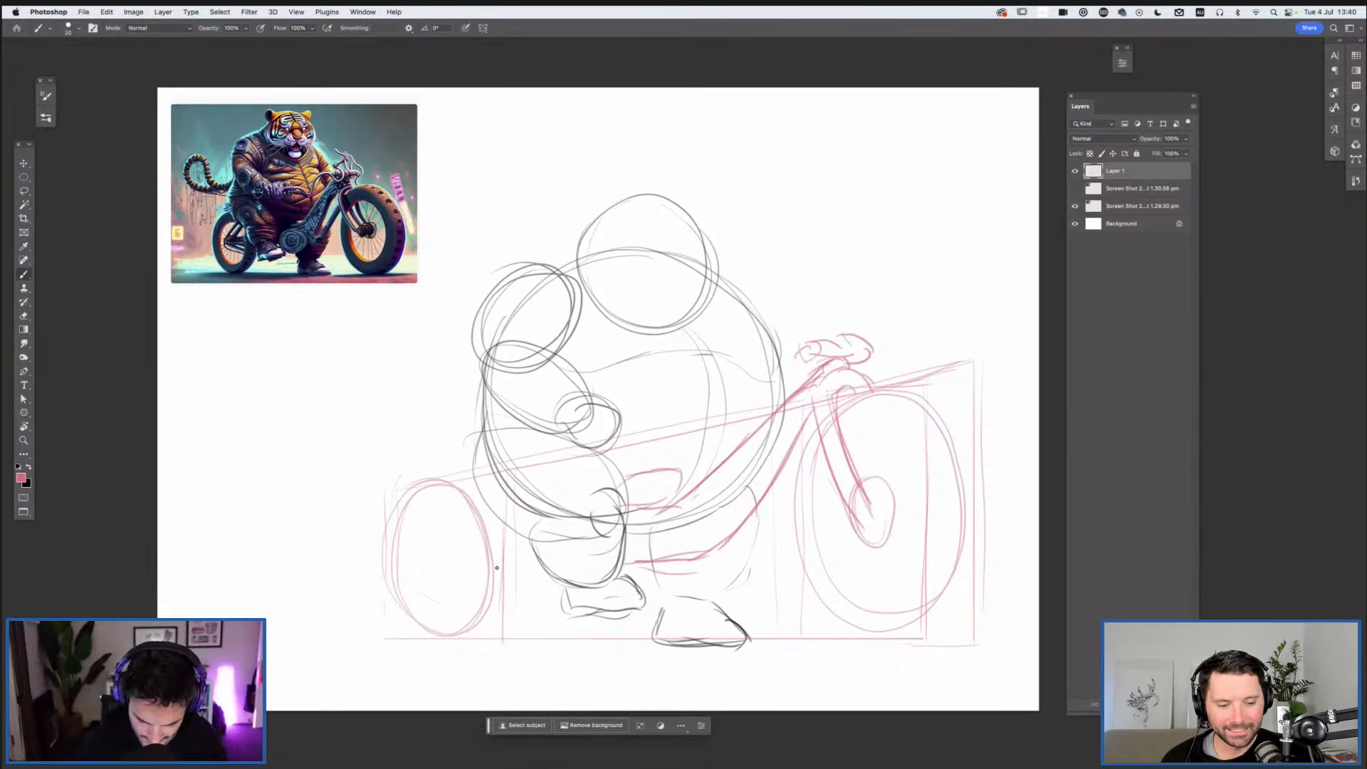
# Step: Sketch the rear wheel's hub, the struts linking it to the frame and the tail of the seat above the wheel
pyautogui.moveTo(545, 567); pyautogui.dragTo(491, 574)
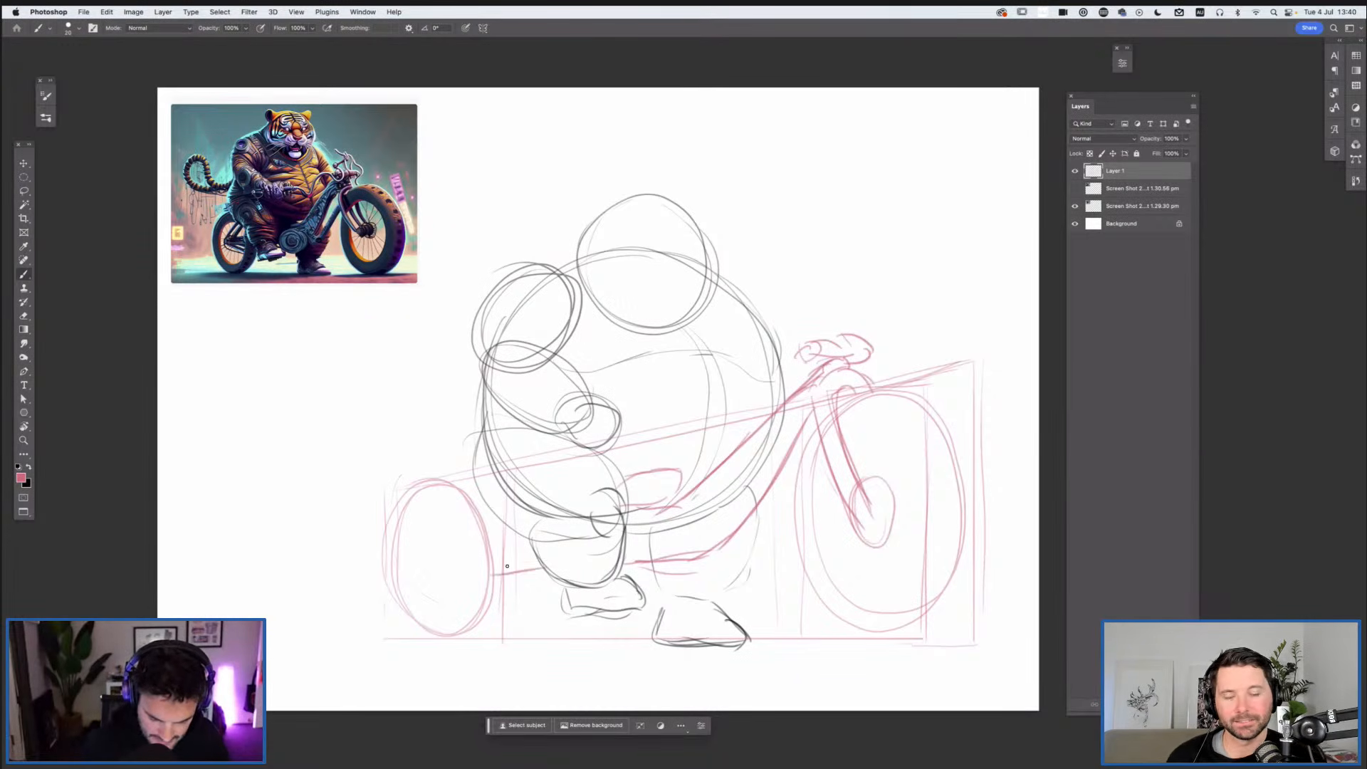
pyautogui.moveTo(433, 532)
pyautogui.mouseDown()
pyautogui.moveTo(502, 573)
pyautogui.moveTo(474, 447)
pyautogui.mouseUp()
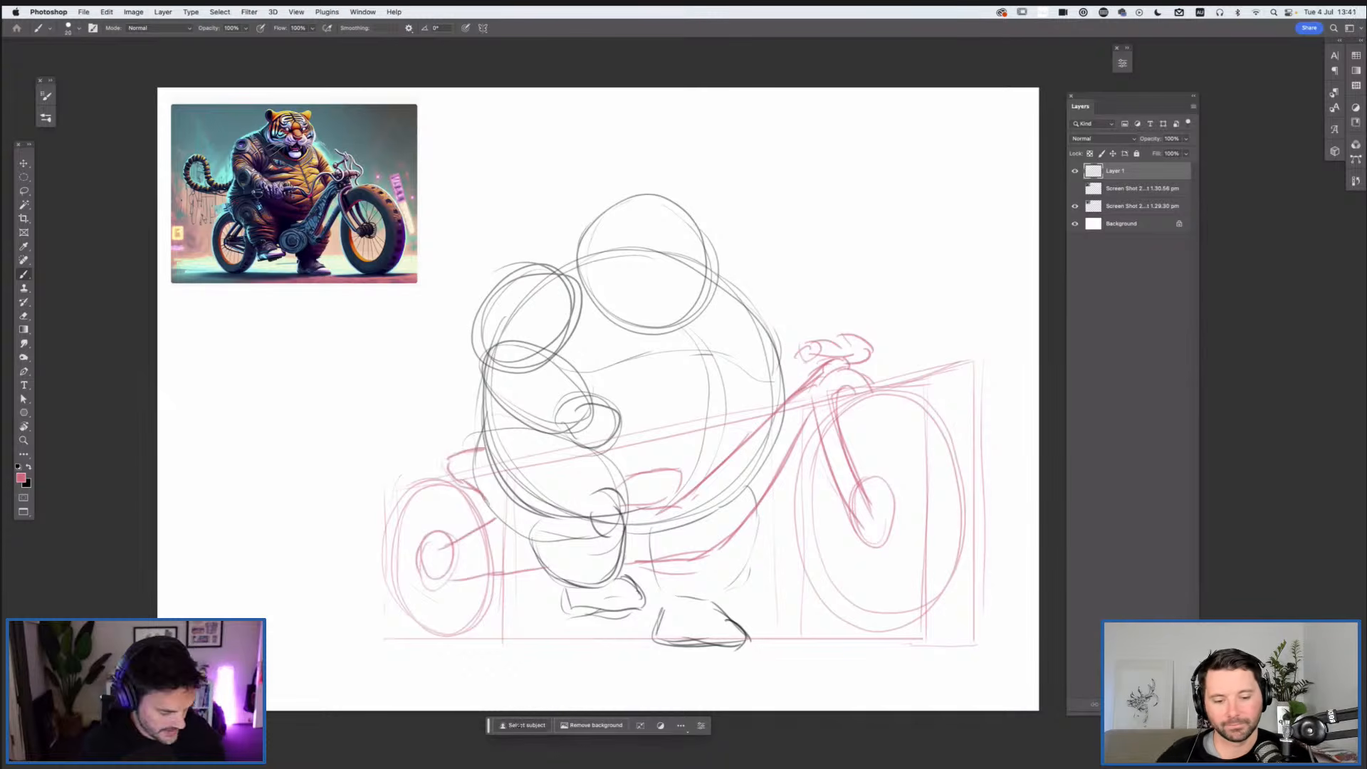
# Step: Lasso the rear wheel with its struts and seat tail, move it slightly closer to the rider and clear the selection
pyautogui.press('l')
pyautogui.moveTo(392, 447)
pyautogui.mouseDown()
pyautogui.moveTo(530, 582)
pyautogui.moveTo(489, 580)
pyautogui.moveTo(515, 584)
pyautogui.mouseUp()
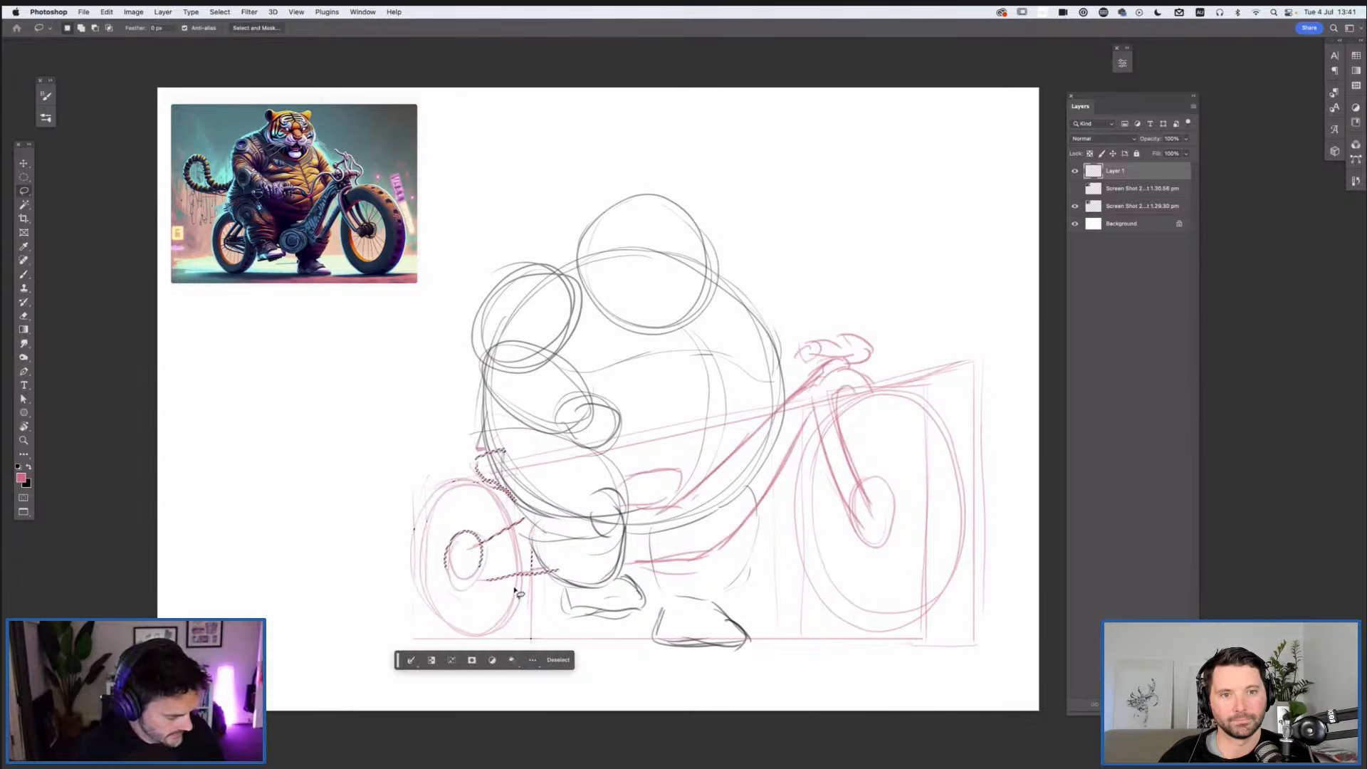
pyautogui.press('super+d')
# Step: Sketch a strut from the rear hub up to the seat tail and a tall pink backrest rising behind the rider
pyautogui.press('b')
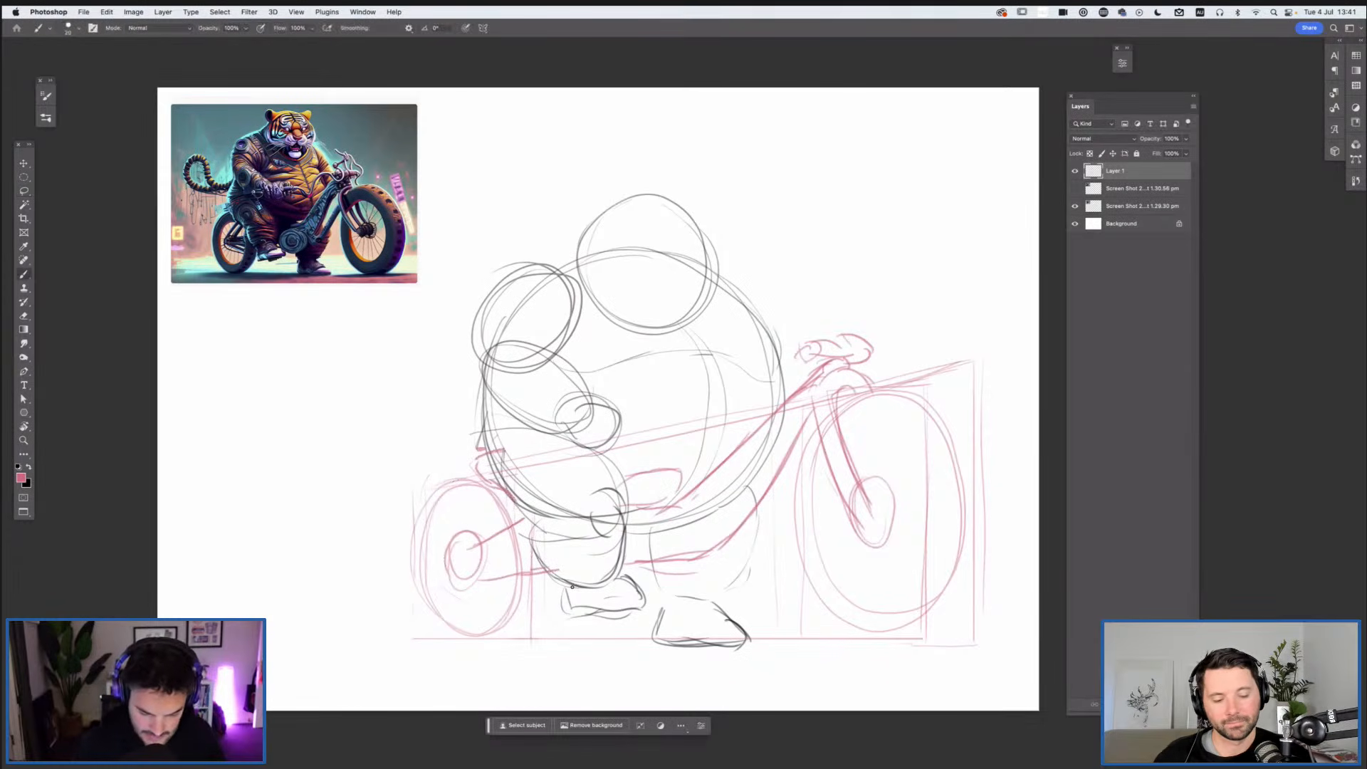
pyautogui.moveTo(464, 543); pyautogui.dragTo(505, 493)
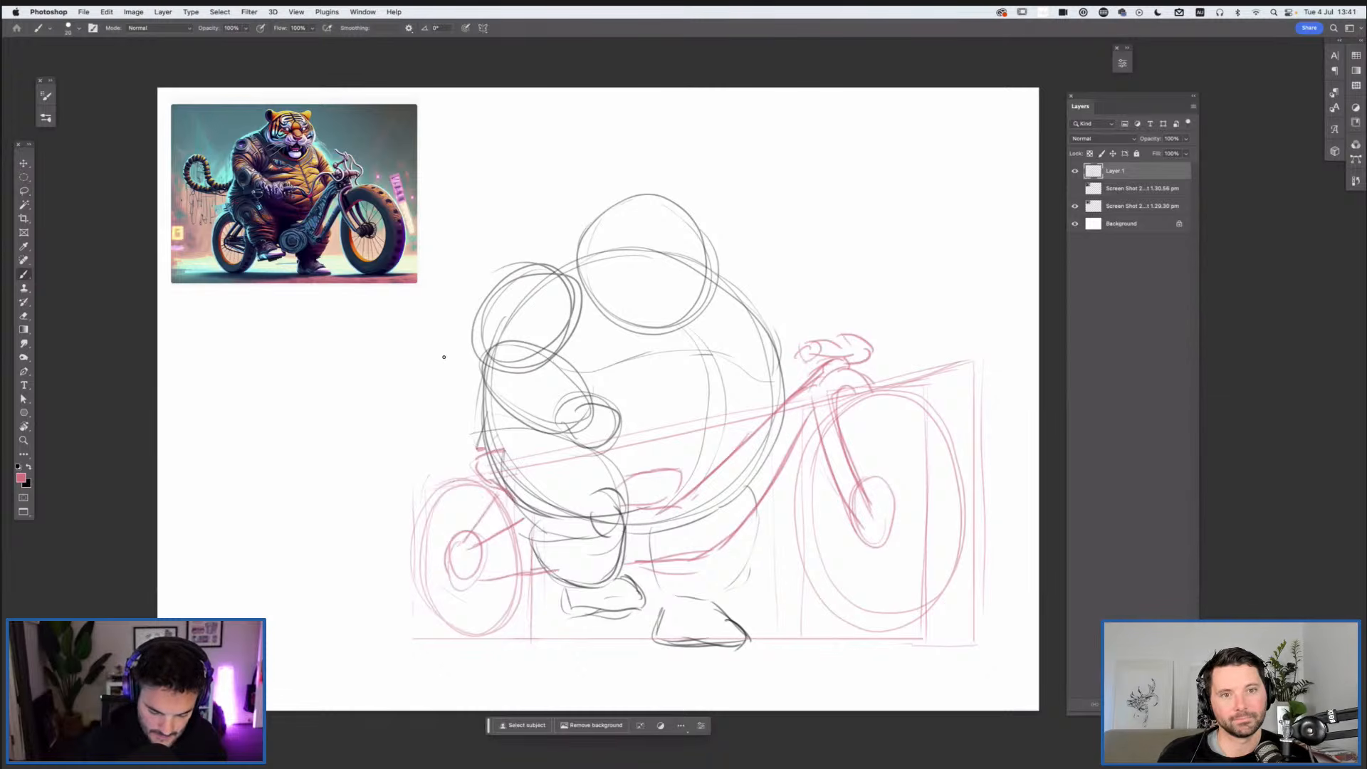
pyautogui.moveTo(472, 445); pyautogui.dragTo(451, 347)
pyautogui.moveTo(475, 456)
pyautogui.mouseDown()
pyautogui.moveTo(450, 373)
pyautogui.moveTo(475, 455)
pyautogui.mouseUp()
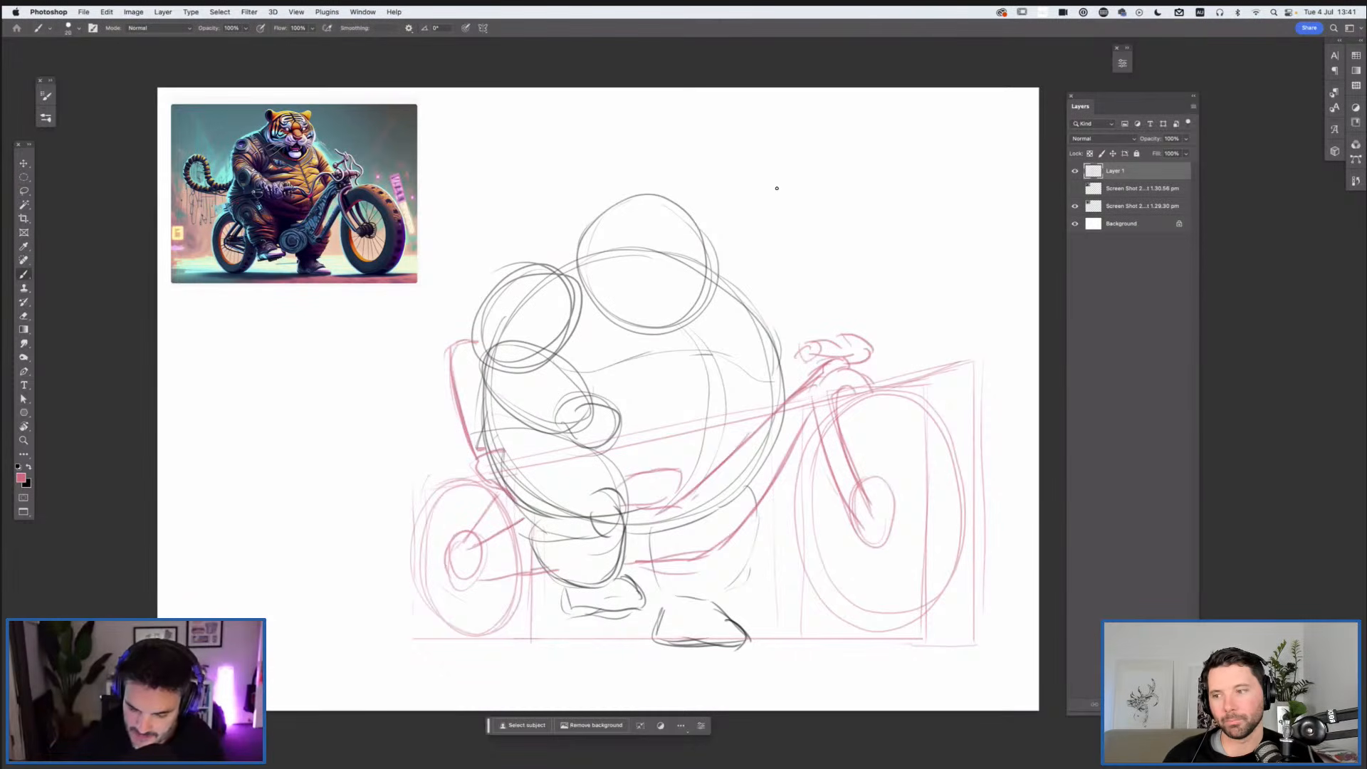
# Step: Sketch a pink side study of a padded seat with a backrest and a bent bar in the empty area above the bike
pyautogui.moveTo(764, 150)
pyautogui.mouseDown()
pyautogui.moveTo(784, 221)
pyautogui.moveTo(762, 142)
pyautogui.moveTo(808, 151)
pyautogui.moveTo(799, 133)
pyautogui.moveTo(827, 213)
pyautogui.mouseUp()
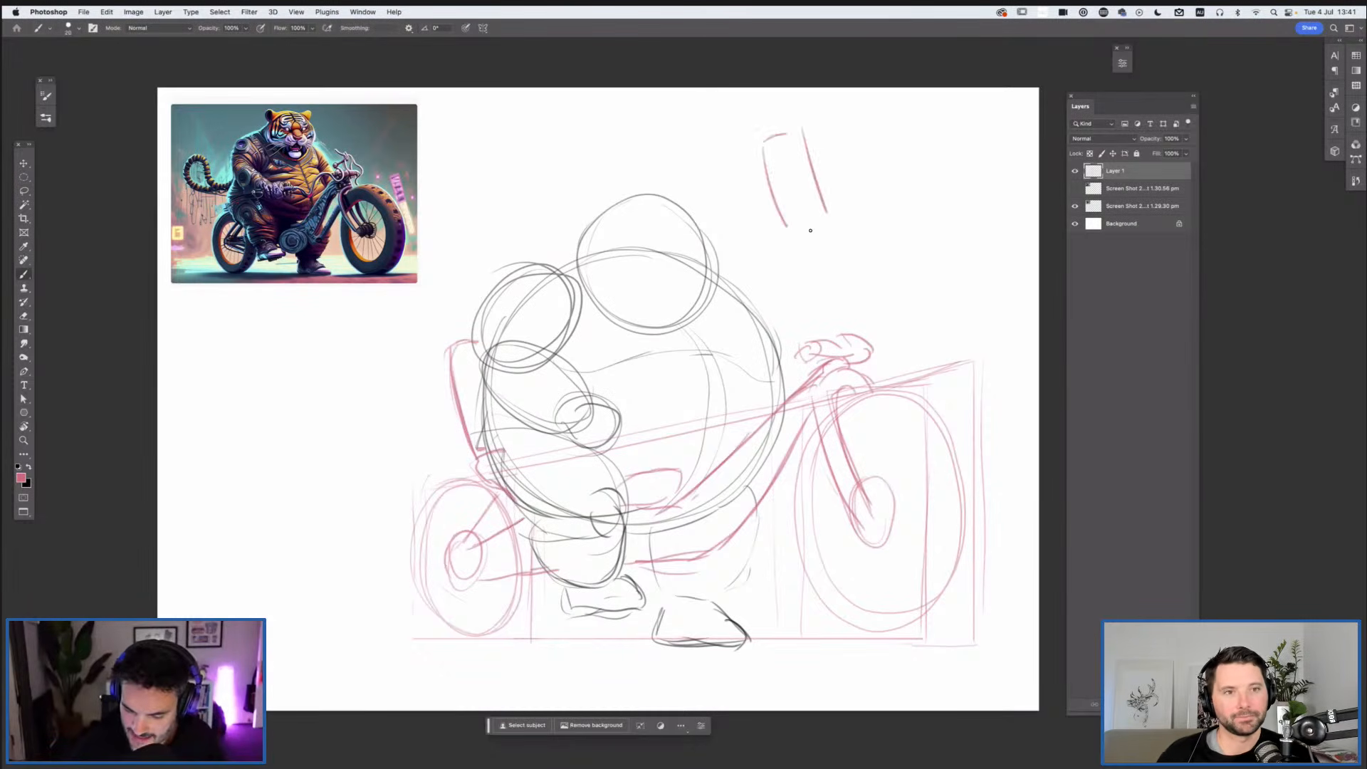
pyautogui.moveTo(793, 246)
pyautogui.mouseDown()
pyautogui.moveTo(856, 249)
pyautogui.moveTo(821, 233)
pyautogui.moveTo(784, 148)
pyautogui.moveTo(812, 161)
pyautogui.mouseUp()
pyautogui.moveTo(707, 102); pyautogui.dragTo(731, 129)
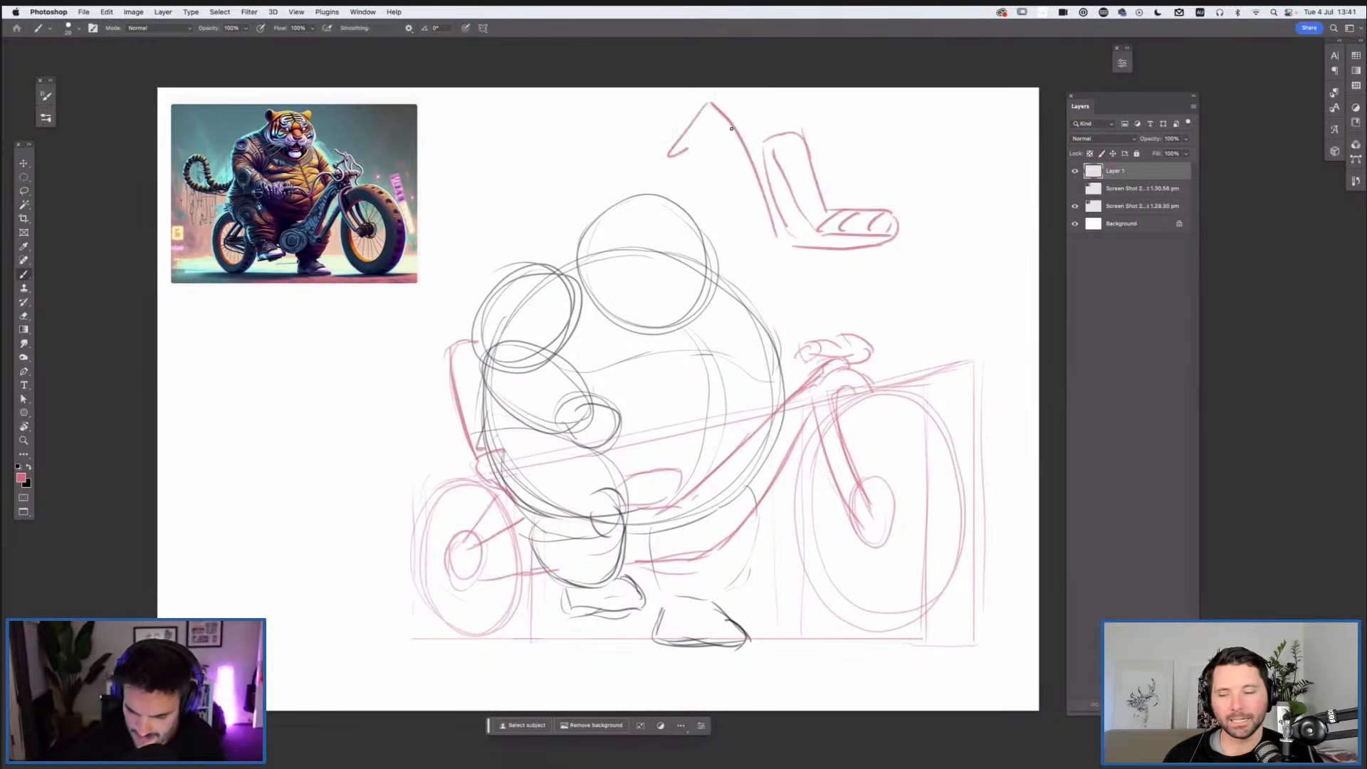
pyautogui.keyDown('shift'); pyautogui.click(732, 129); pyautogui.keyUp('shift')
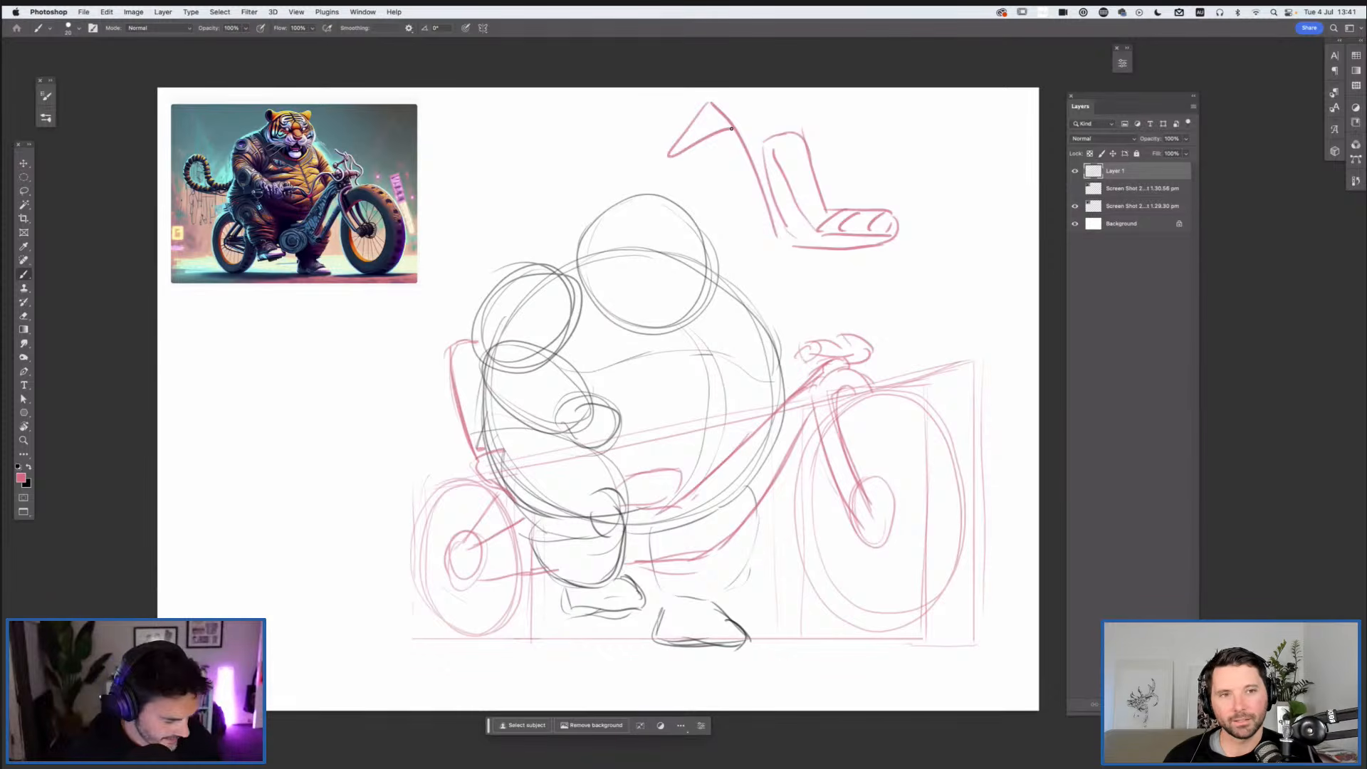
# Step: Lasso the pink seat study above the bike, delete it and clear the selection
pyautogui.press('l')
pyautogui.moveTo(824, 280)
pyautogui.mouseDown()
pyautogui.moveTo(675, 104)
pyautogui.moveTo(922, 187)
pyautogui.mouseUp()
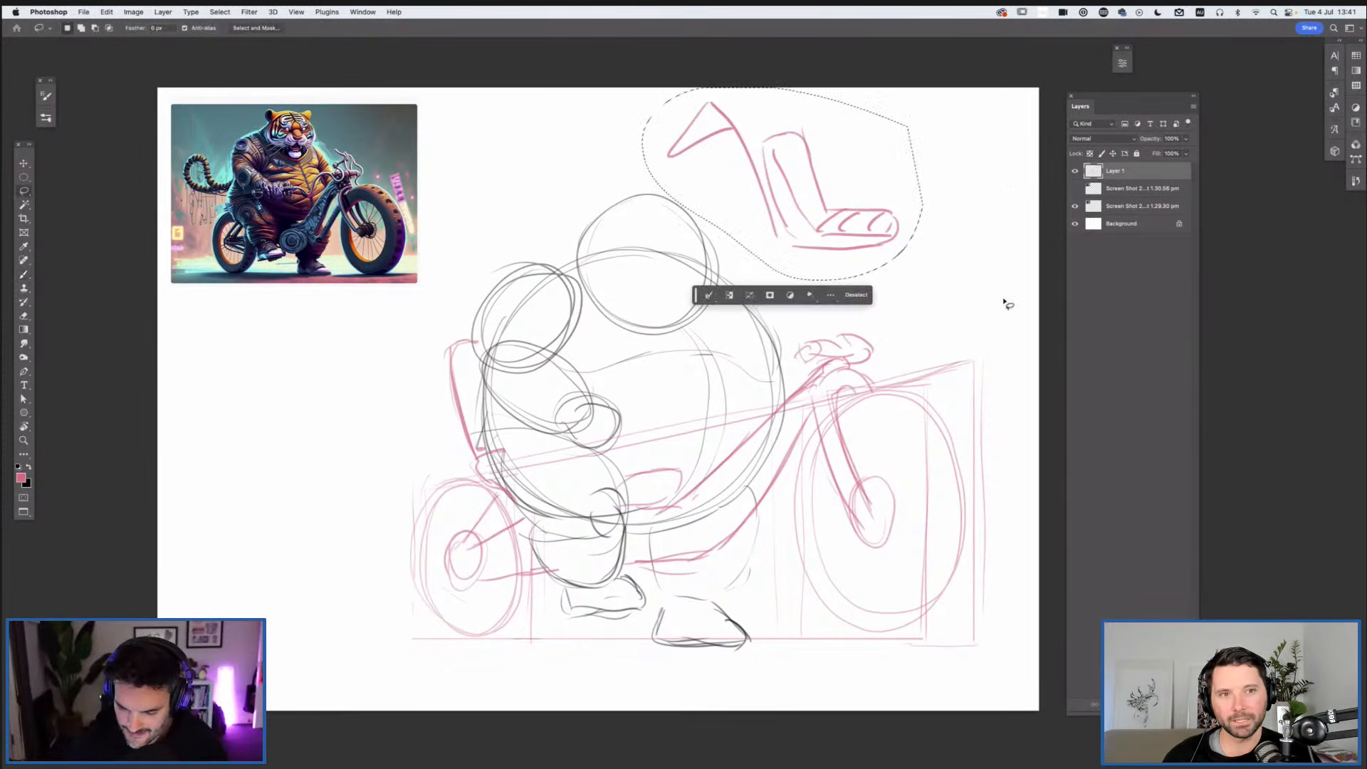
pyautogui.press('Delete')
pyautogui.press('super+d')
pyautogui.press('b')
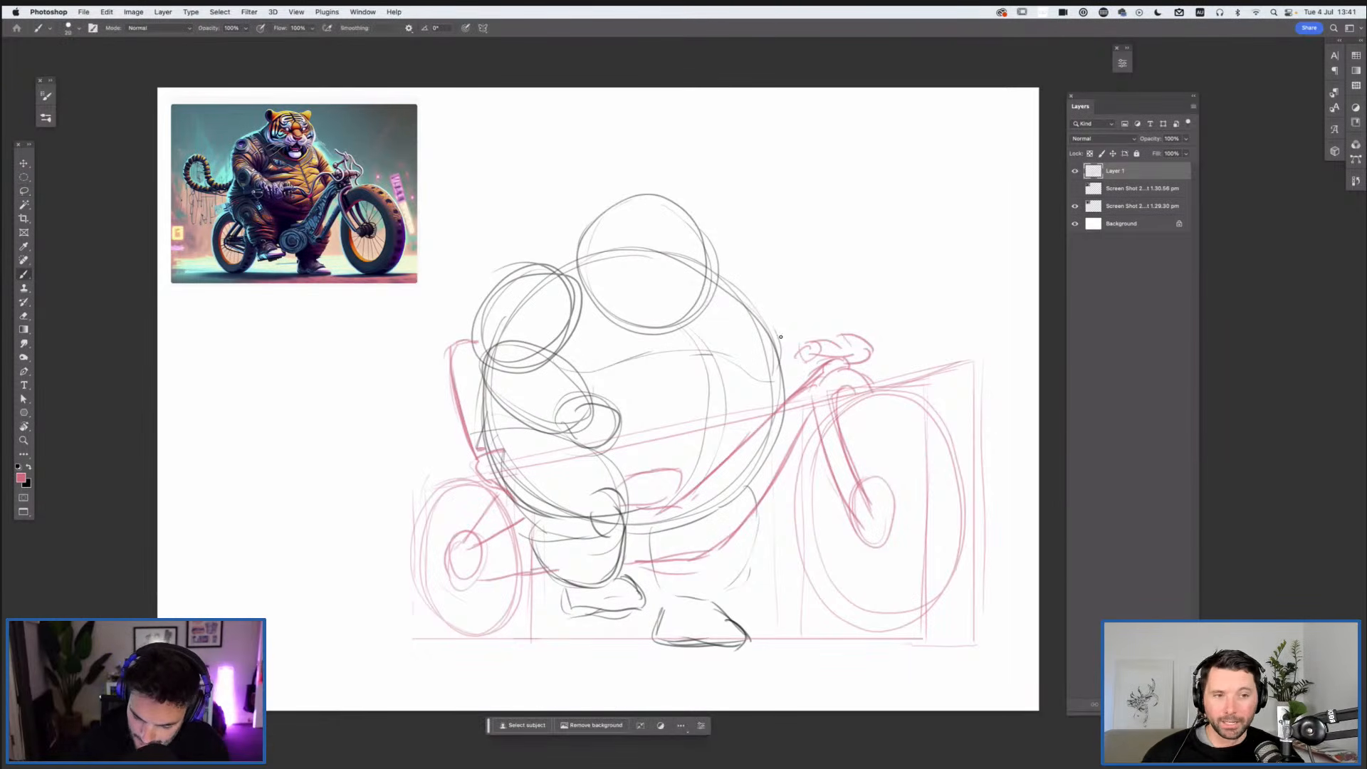
# Step: Sketch a long pink handlebar sweeping from the fork head back across the belly to the rider's hand, with grip details at the front
pyautogui.moveTo(805, 347)
pyautogui.mouseDown()
pyautogui.moveTo(780, 317)
pyautogui.moveTo(810, 341)
pyautogui.mouseUp()
pyautogui.moveTo(817, 319)
pyautogui.mouseDown()
pyautogui.moveTo(830, 316)
pyautogui.moveTo(791, 333)
pyautogui.moveTo(765, 311)
pyautogui.moveTo(620, 429)
pyautogui.moveTo(659, 409)
pyautogui.mouseUp()
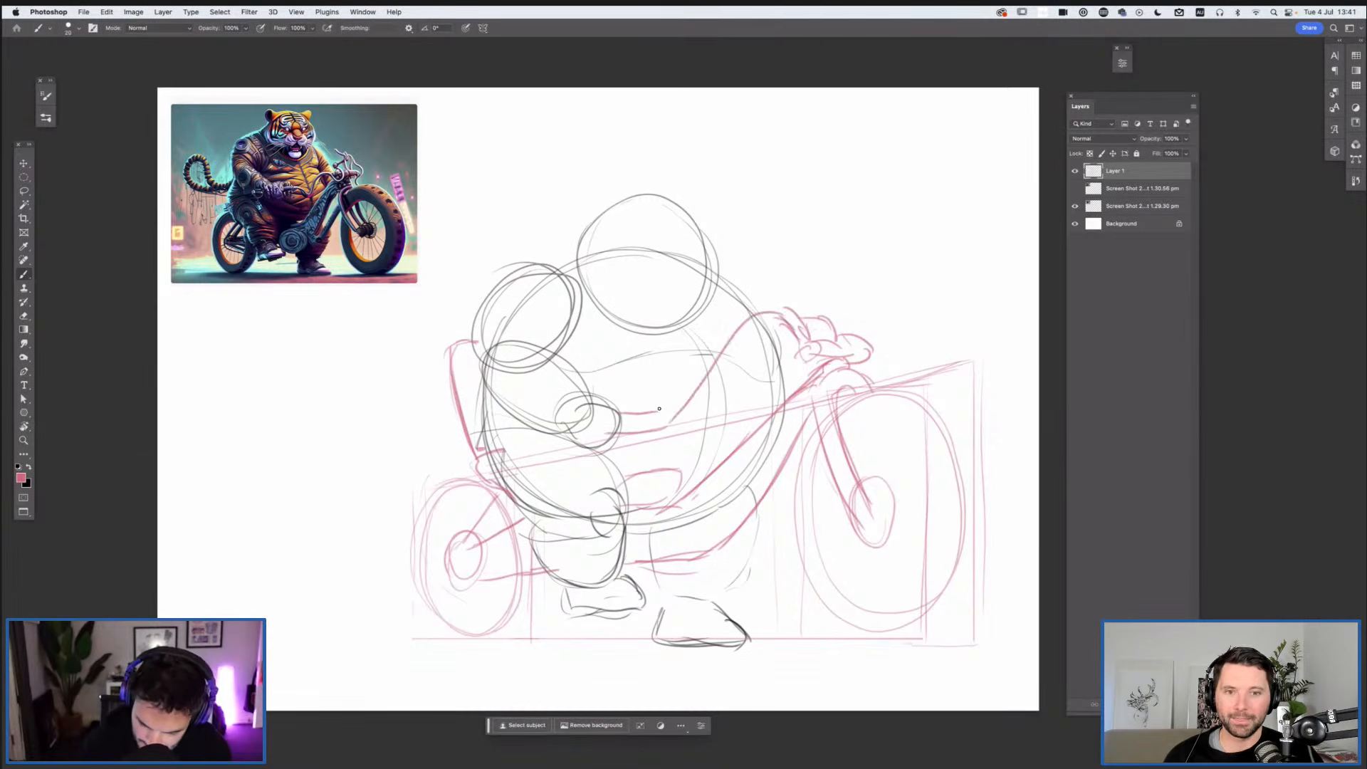
pyautogui.moveTo(732, 320); pyautogui.dragTo(646, 411)
pyautogui.moveTo(732, 313); pyautogui.dragTo(863, 311)
pyautogui.moveTo(848, 320); pyautogui.dragTo(840, 329)
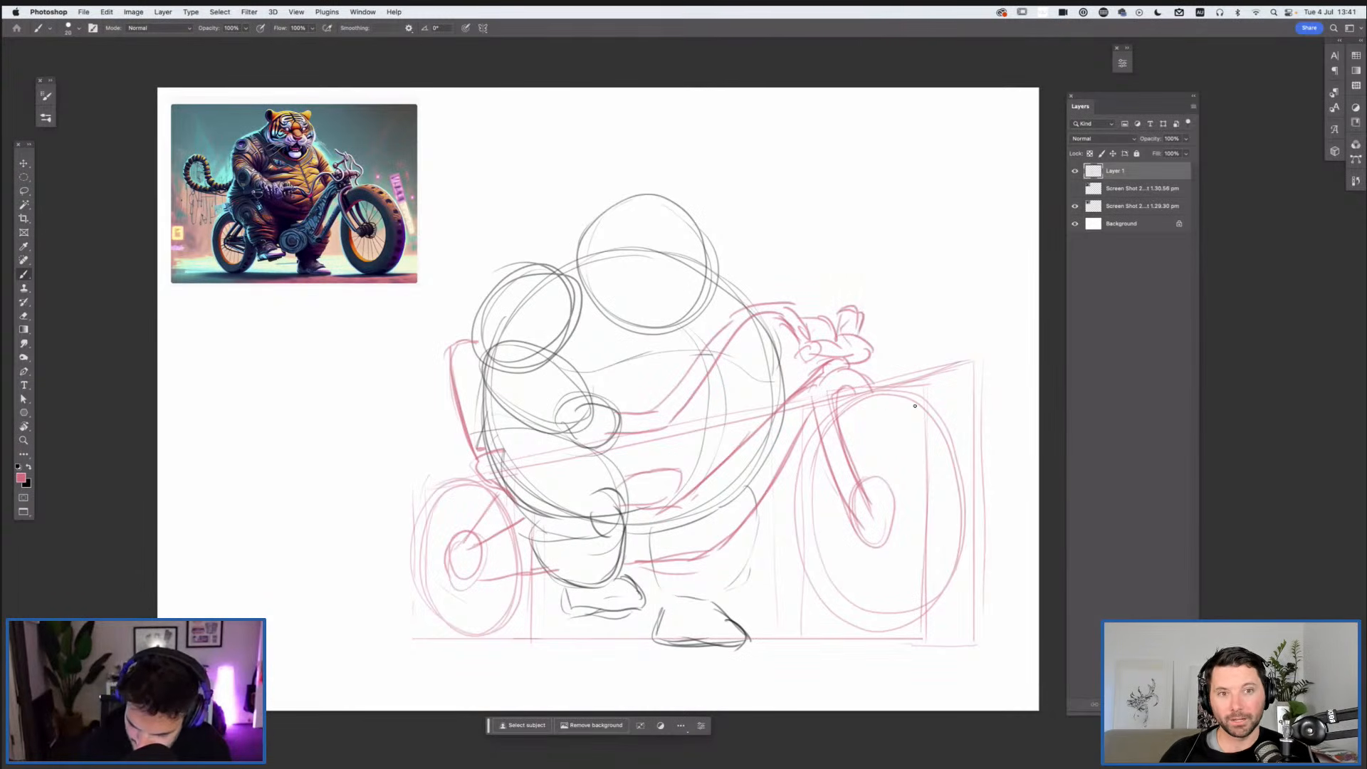
# Step: Darken the front wheel's outer rim and reinforce the rear hub struts, lower frame rail and seat line in pink
pyautogui.moveTo(934, 414)
pyautogui.mouseDown()
pyautogui.moveTo(889, 388)
pyautogui.moveTo(964, 540)
pyautogui.moveTo(946, 448)
pyautogui.moveTo(965, 476)
pyautogui.moveTo(909, 632)
pyautogui.moveTo(965, 576)
pyautogui.moveTo(839, 636)
pyautogui.moveTo(819, 427)
pyautogui.mouseUp()
pyautogui.moveTo(853, 625); pyautogui.dragTo(813, 420)
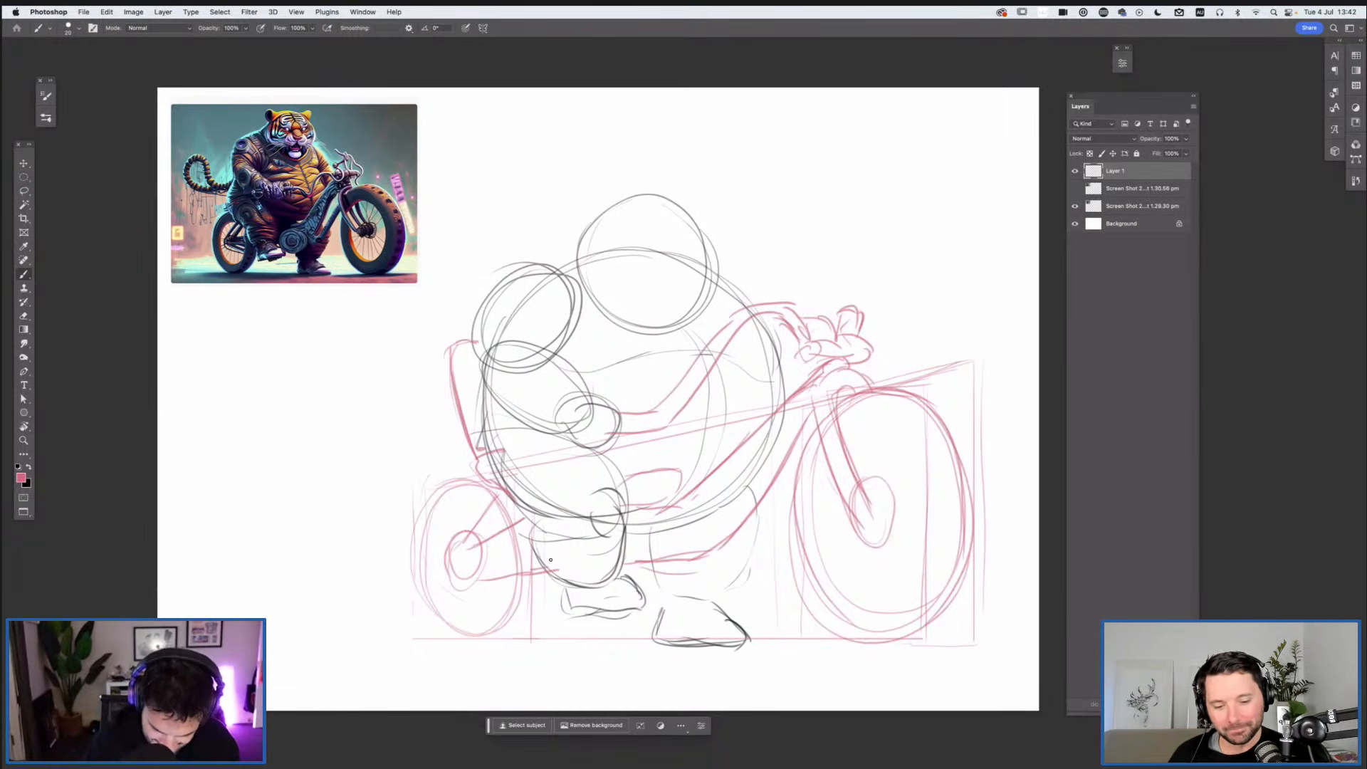
pyautogui.moveTo(467, 545); pyautogui.dragTo(512, 524)
pyautogui.moveTo(469, 578)
pyautogui.mouseDown()
pyautogui.moveTo(720, 561)
pyautogui.moveTo(769, 480)
pyautogui.mouseUp()
pyautogui.moveTo(615, 468); pyautogui.dragTo(658, 473)
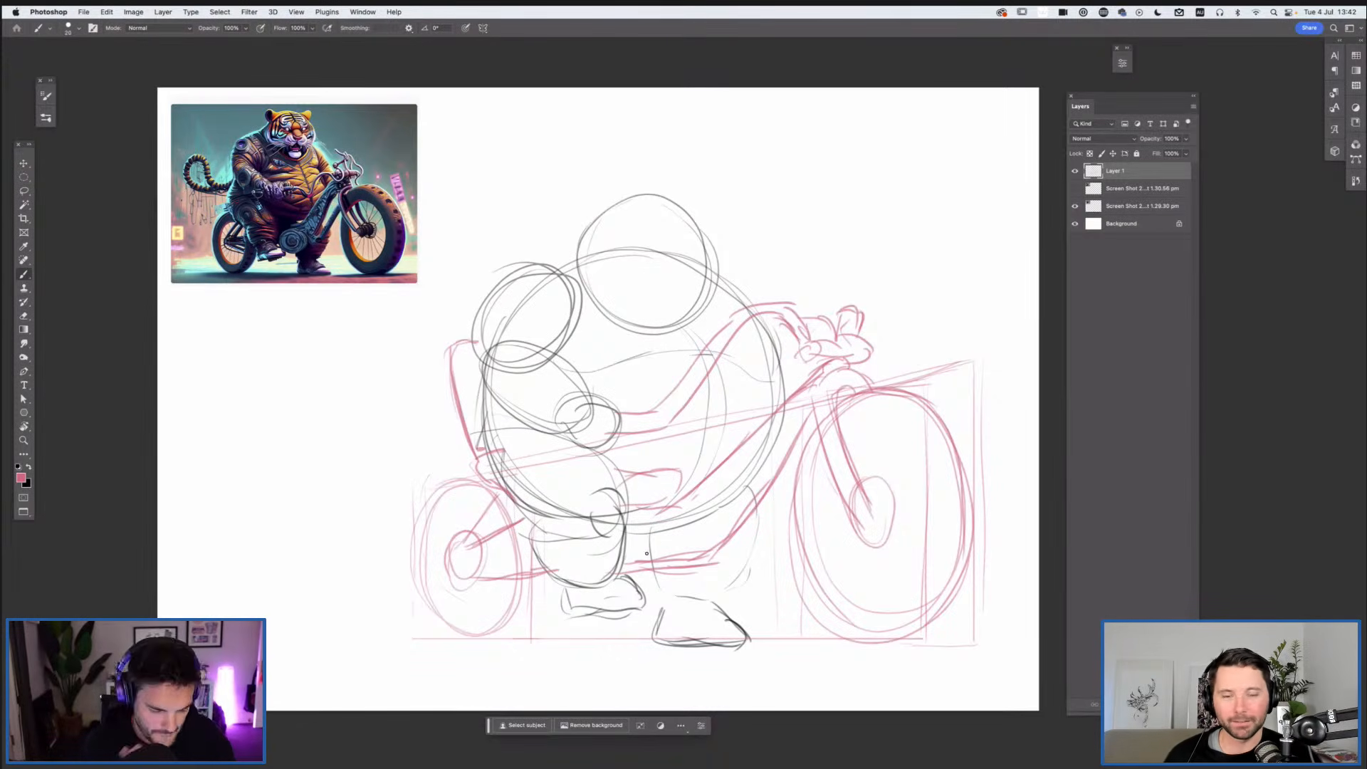
# Step: Switch the brush colour to black, then lasso and delete the planted foot and the leg lines below the frame
pyautogui.press('x')
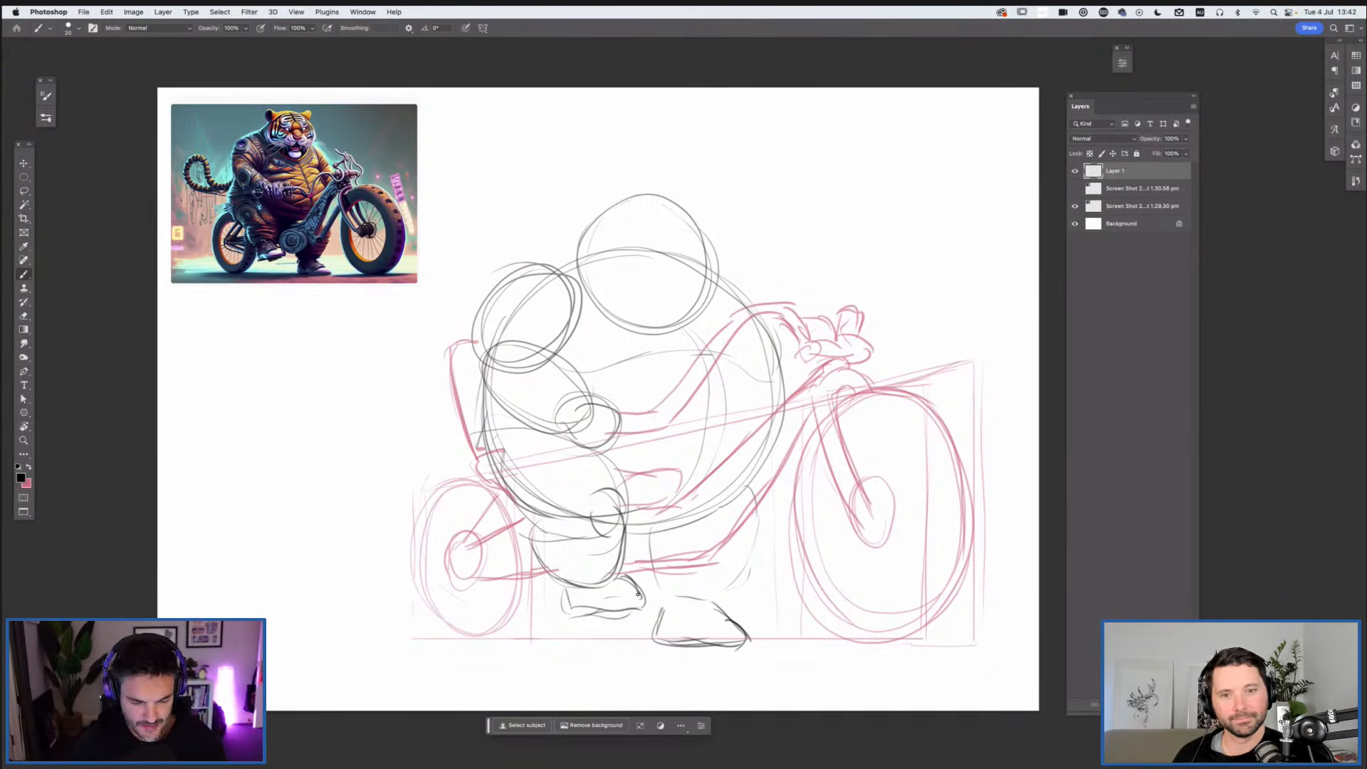
pyautogui.press('l')
pyautogui.moveTo(773, 498)
pyautogui.mouseDown()
pyautogui.moveTo(659, 573)
pyautogui.moveTo(635, 630)
pyautogui.moveTo(712, 665)
pyautogui.moveTo(778, 537)
pyautogui.moveTo(775, 492)
pyautogui.mouseUp()
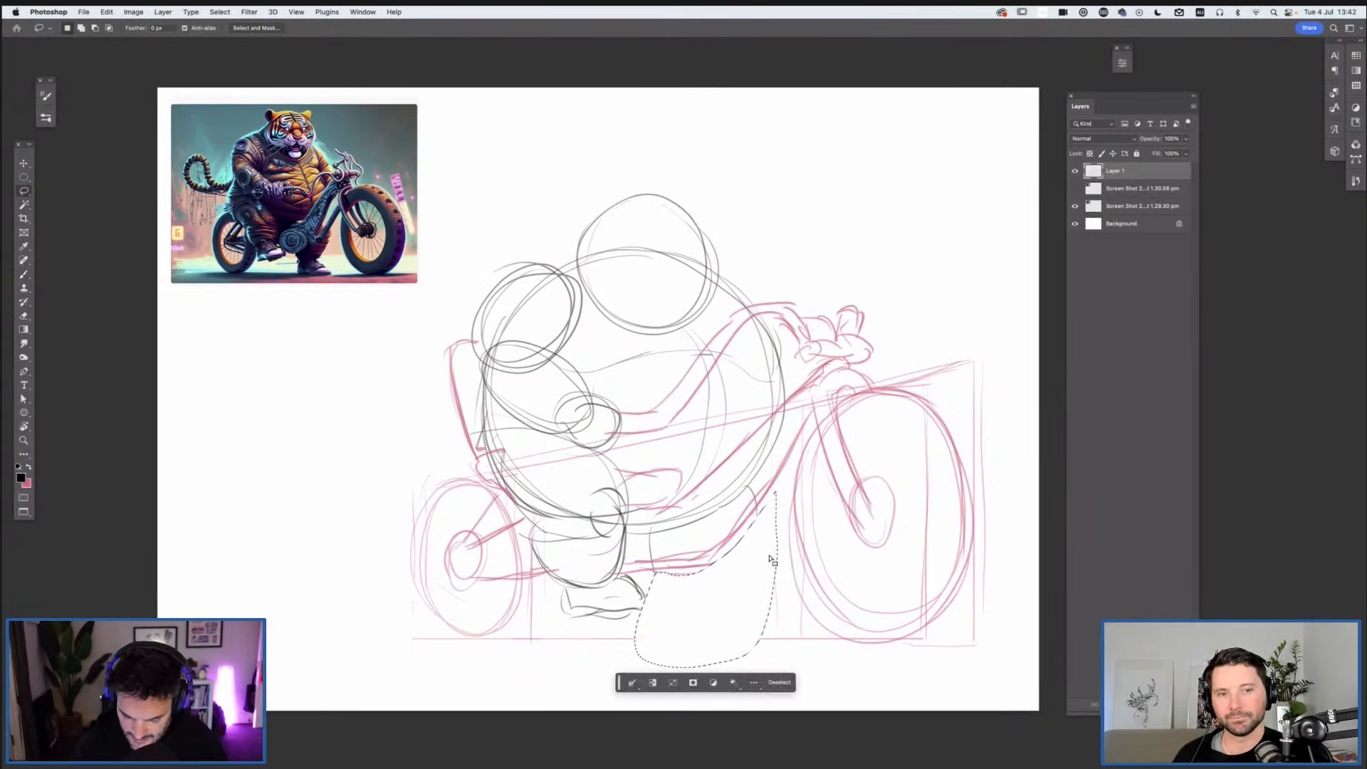
pyautogui.press('Delete')
pyautogui.hotkey('ctrl', 'd')
pyautogui.press('b')
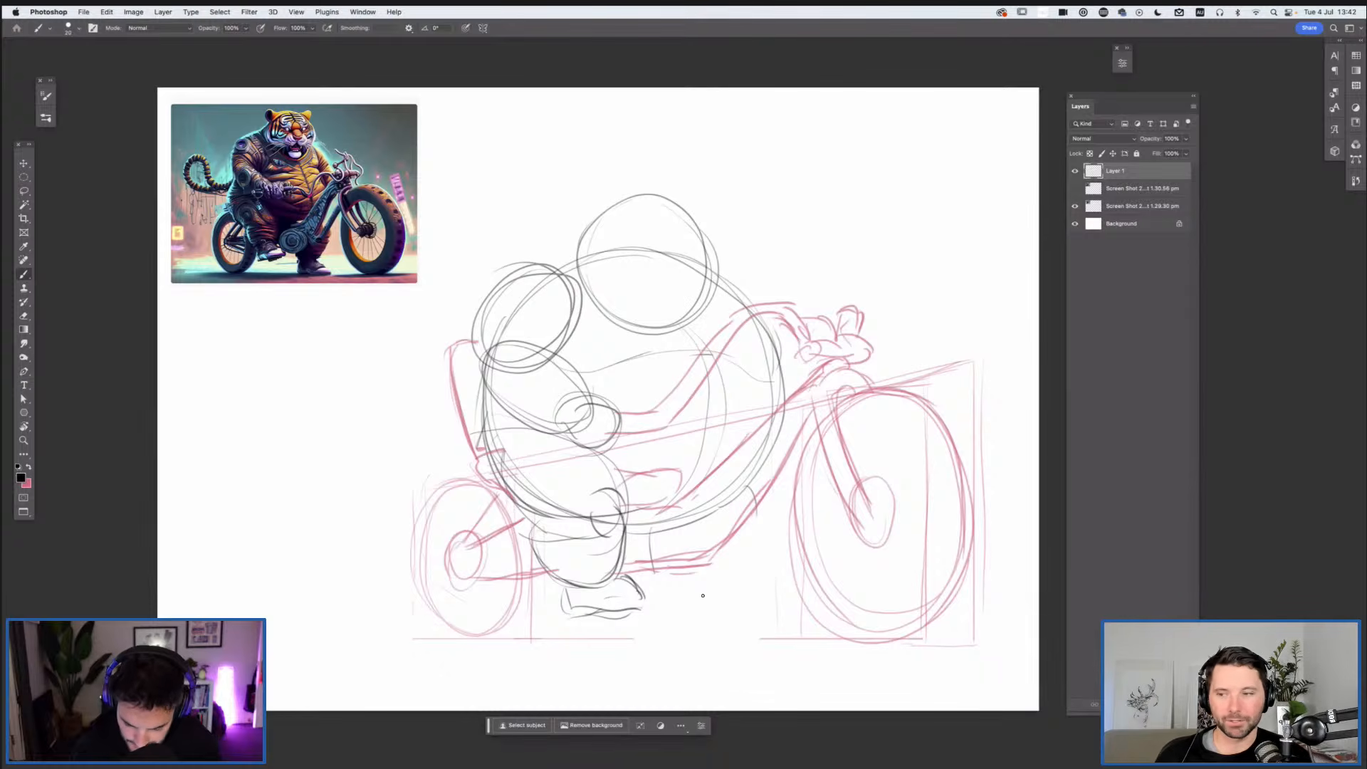
pyautogui.moveTo(756, 515); pyautogui.dragTo(711, 636)
pyautogui.press('super+z')
pyautogui.press('super+z')
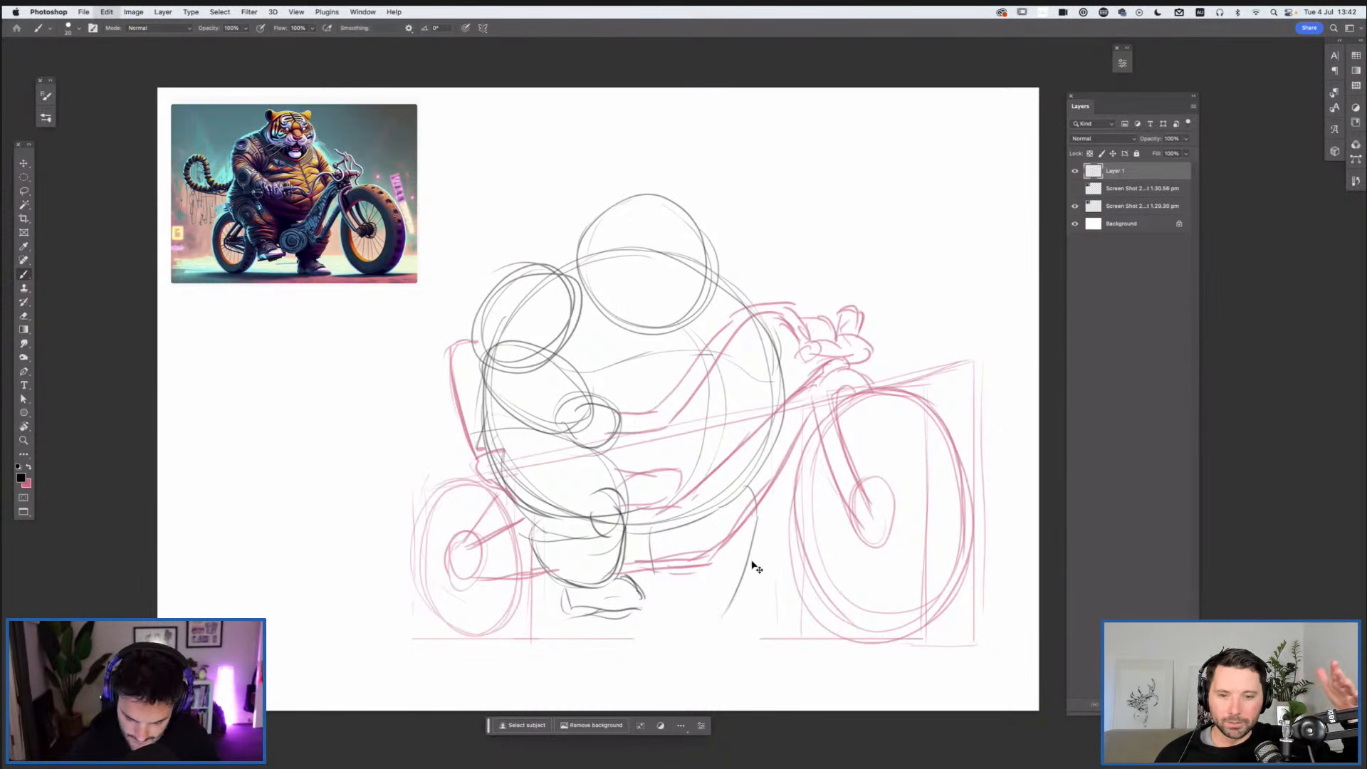
# Step: Sketch the planted leg with thigh, shin and shoe beside the front wheel, and darken the curve under the belly in black
pyautogui.moveTo(659, 535); pyautogui.dragTo(693, 603)
pyautogui.moveTo(736, 642); pyautogui.dragTo(731, 637)
pyautogui.moveTo(744, 487)
pyautogui.mouseDown()
pyautogui.moveTo(775, 631)
pyautogui.moveTo(769, 619)
pyautogui.mouseUp()
pyautogui.moveTo(675, 564); pyautogui.dragTo(767, 632)
pyautogui.moveTo(753, 531); pyautogui.dragTo(711, 573)
pyautogui.moveTo(654, 536)
pyautogui.mouseDown()
pyautogui.moveTo(714, 583)
pyautogui.moveTo(753, 556)
pyautogui.mouseUp()
pyautogui.moveTo(703, 583); pyautogui.dragTo(726, 630)
pyautogui.moveTo(767, 533)
pyautogui.mouseDown()
pyautogui.moveTo(778, 618)
pyautogui.moveTo(716, 626)
pyautogui.moveTo(776, 606)
pyautogui.mouseUp()
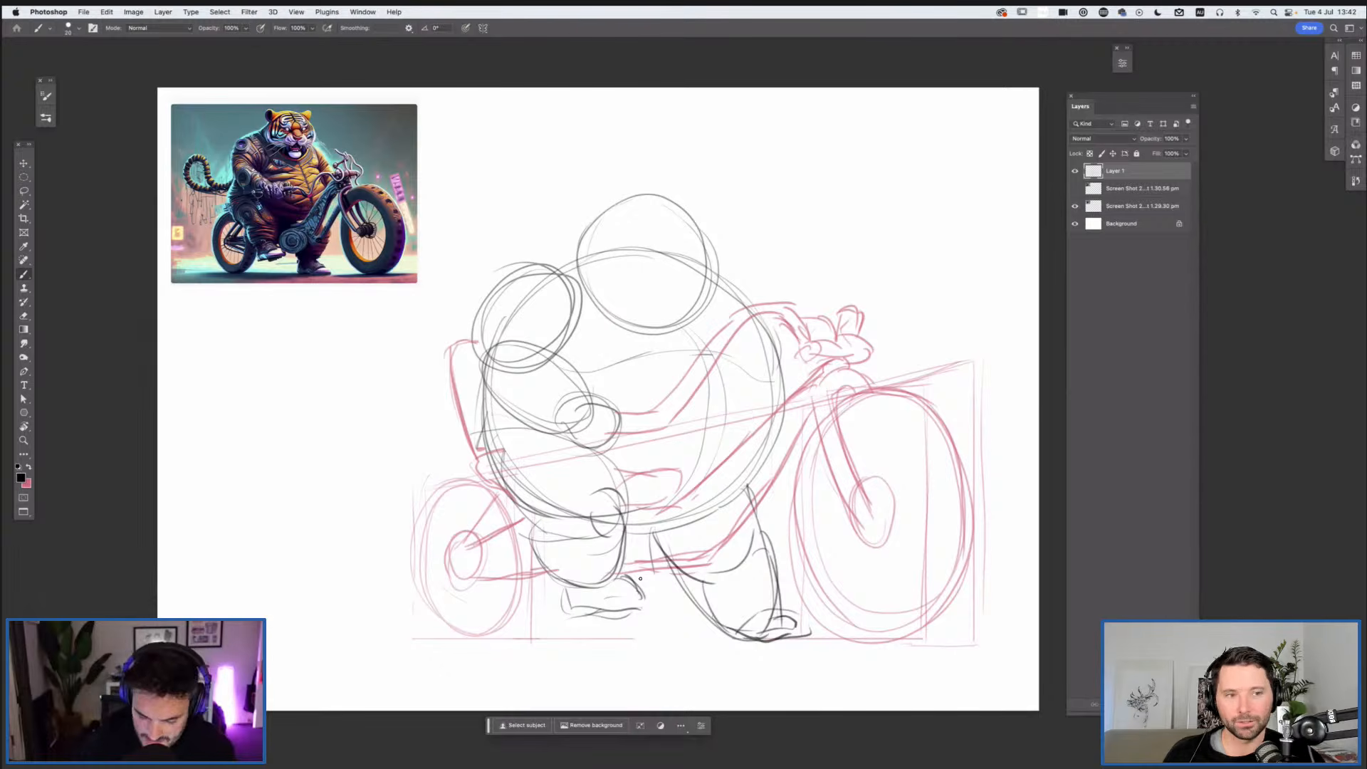
pyautogui.moveTo(625, 469)
pyautogui.mouseDown()
pyautogui.moveTo(624, 488)
pyautogui.moveTo(708, 471)
pyautogui.moveTo(627, 497)
pyautogui.mouseUp()
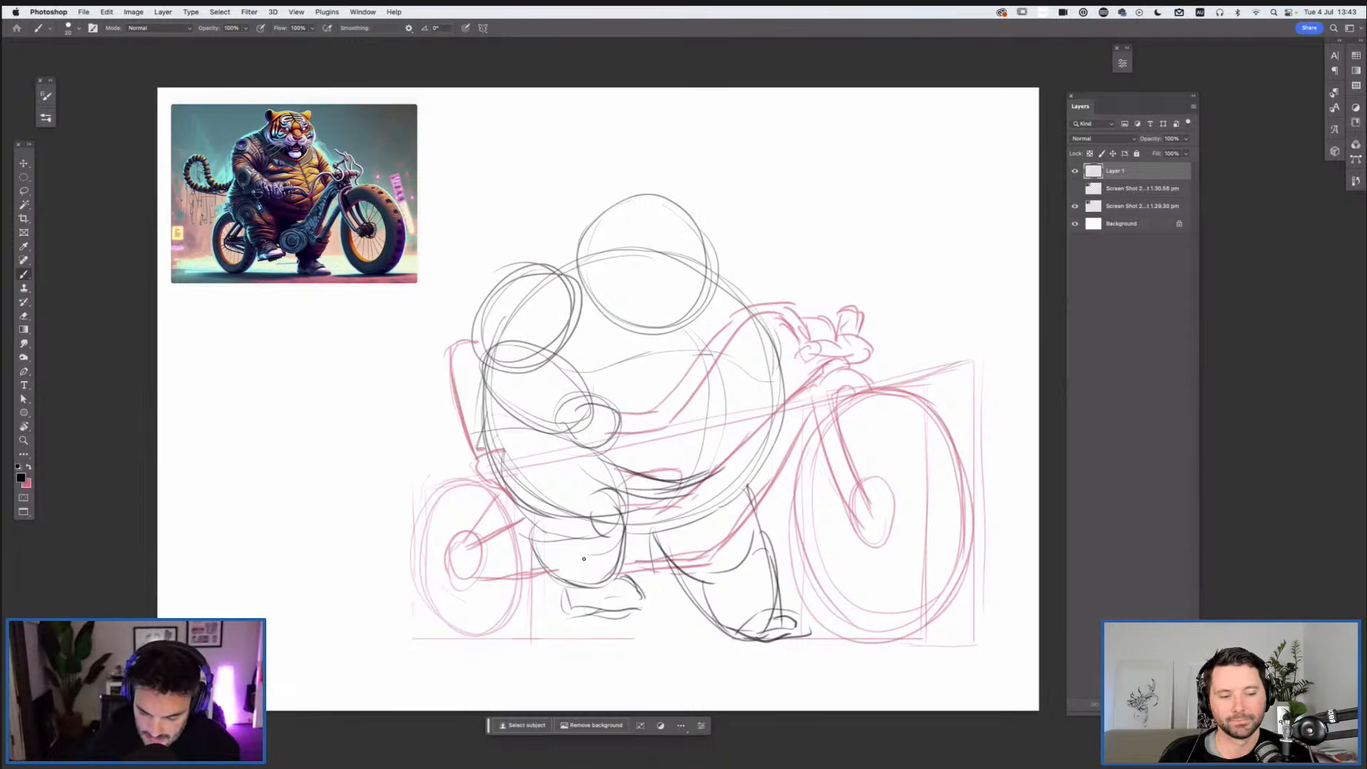
# Step: Draw a large and a small black ellipse study in the empty area above the handlebars, then lasso and delete both
pyautogui.moveTo(890, 150); pyautogui.dragTo(904, 151)
pyautogui.moveTo(894, 233)
pyautogui.mouseDown()
pyautogui.moveTo(871, 260)
pyautogui.moveTo(895, 232)
pyautogui.mouseUp()
pyautogui.press('l')
pyautogui.moveTo(861, 234); pyautogui.dragTo(885, 270)
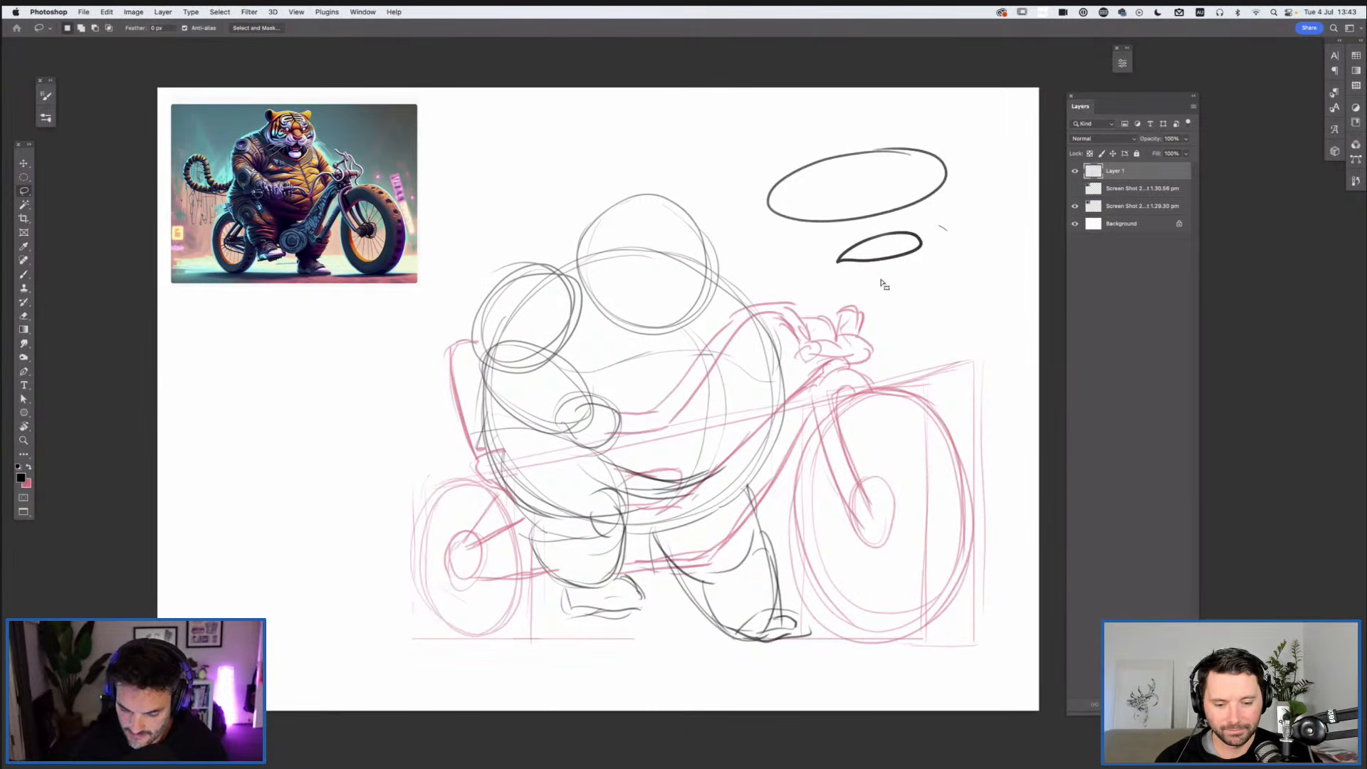
pyautogui.press('Delete')
pyautogui.hotkey('ctrl', 'd')
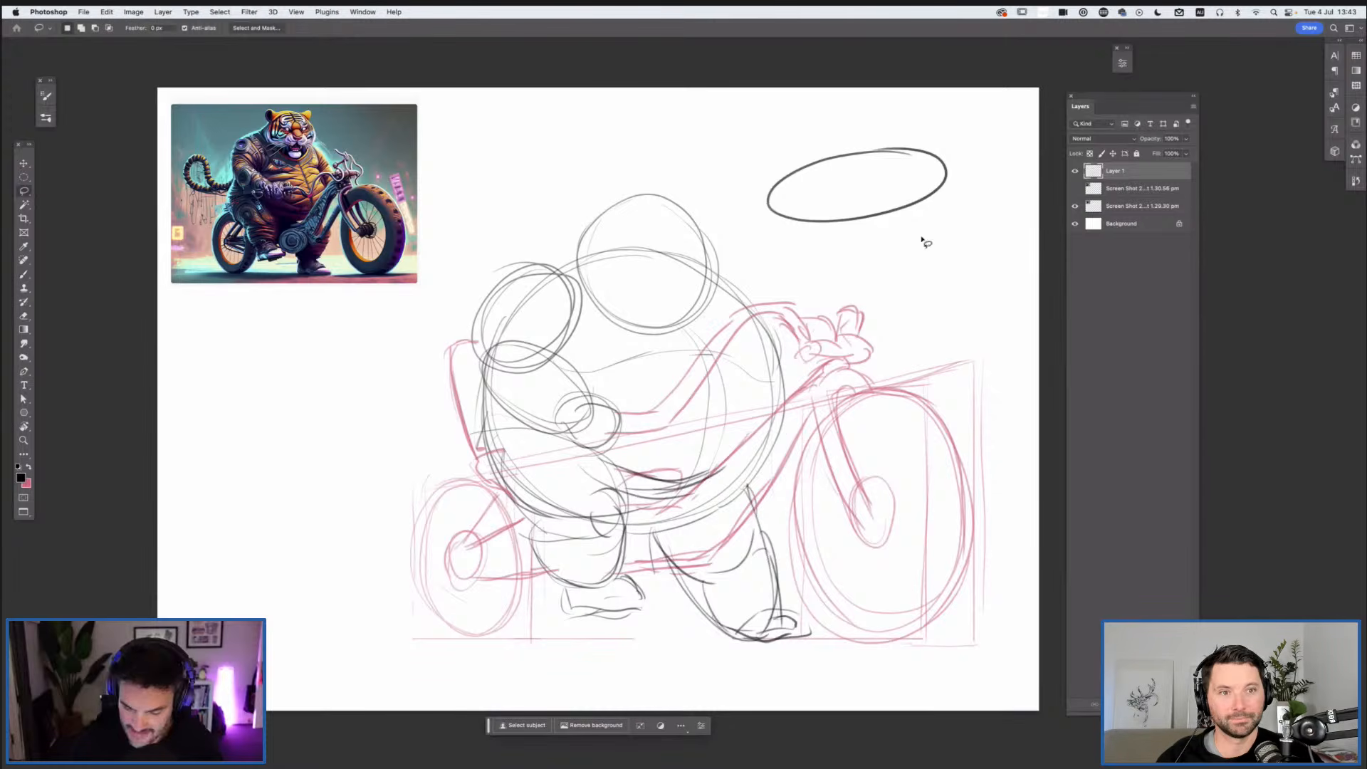
pyautogui.moveTo(742, 244); pyautogui.dragTo(784, 255)
pyautogui.press('Delete')
pyautogui.hotkey('ctrl', 'd')
pyautogui.press('b')
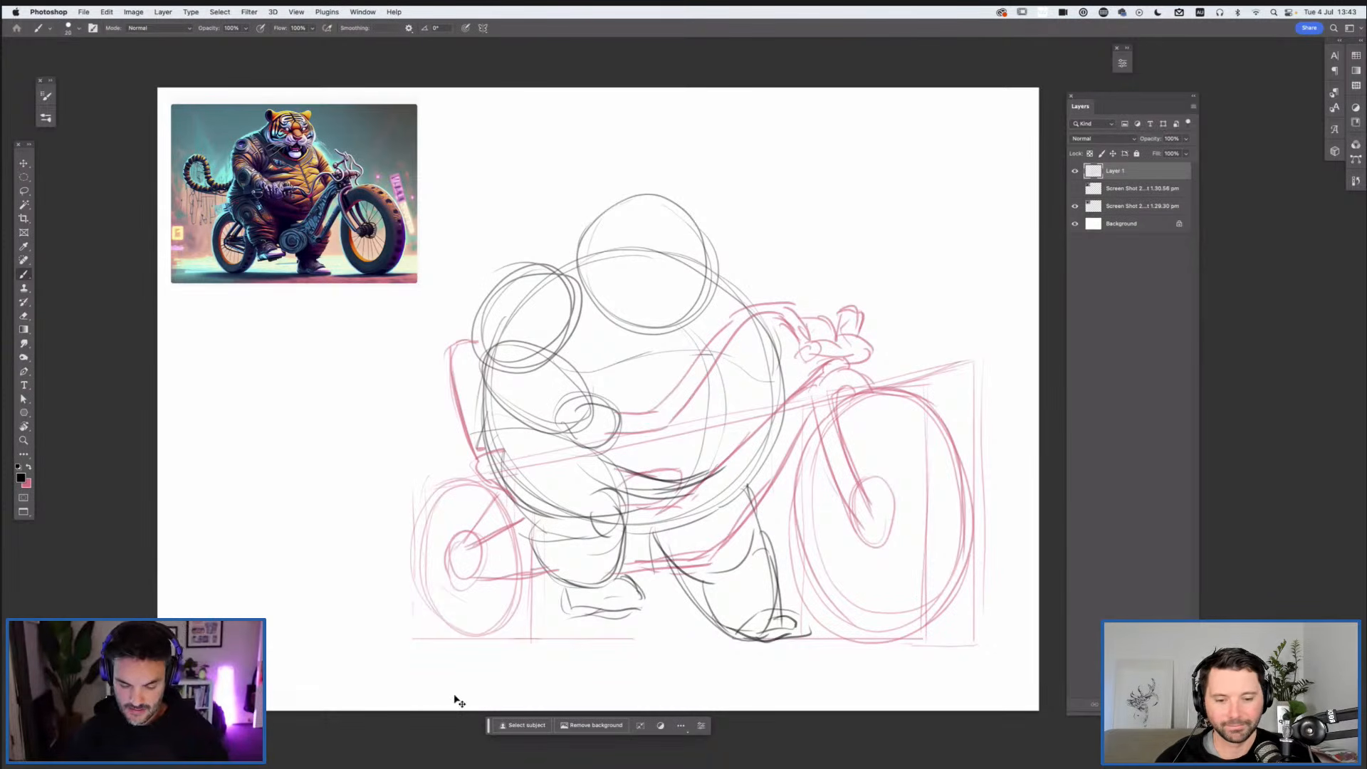
pyautogui.press('super+minus')
pyautogui.press('super+minus')
pyautogui.press('super+minus')
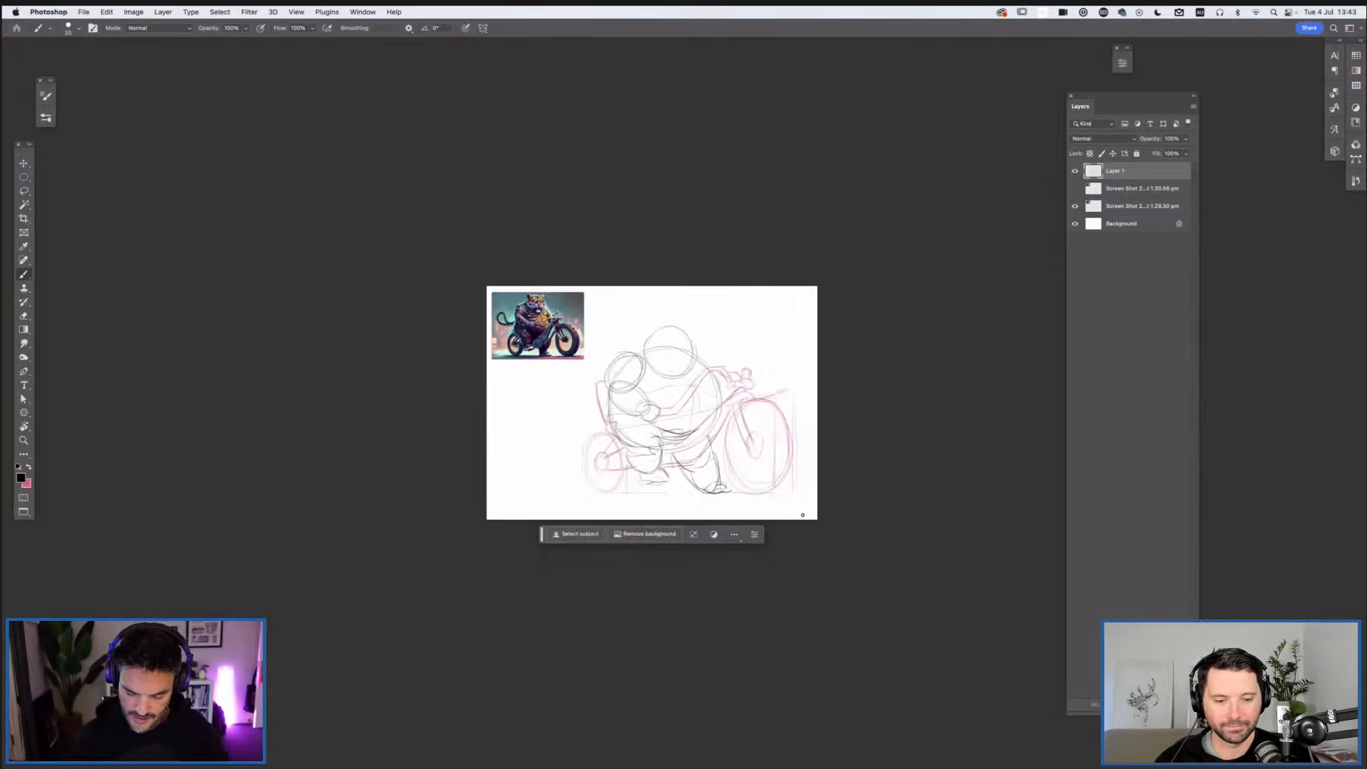
pyautogui.press('super+plus')
pyautogui.press('super+plus')
pyautogui.press('super+plus')
pyautogui.moveTo(792, 504); pyautogui.dragTo(758, 501)
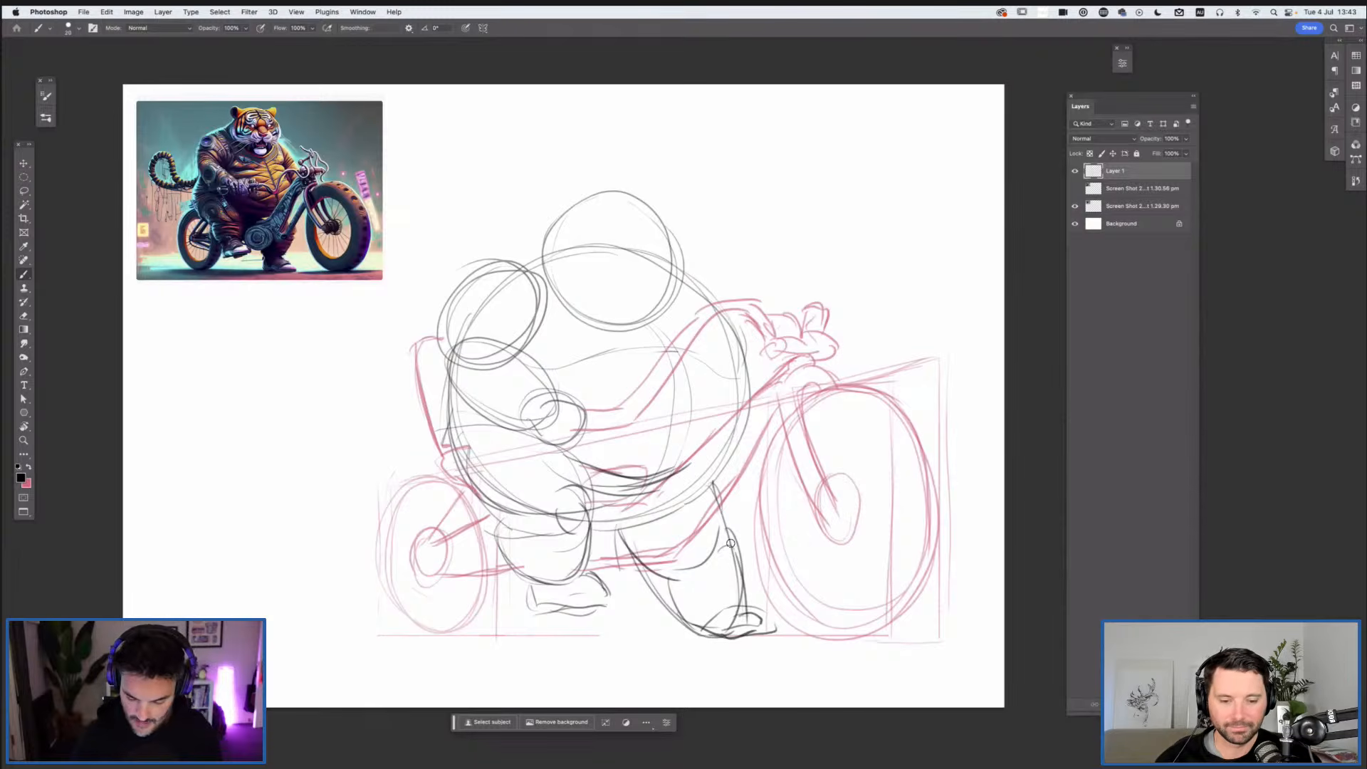
# Step: Erase the planted leg's upper lines, then lasso and delete its shin and shoe and clear the selection
pyautogui.press('e')
pyautogui.moveTo(629, 538)
pyautogui.mouseDown()
pyautogui.moveTo(658, 589)
pyautogui.moveTo(720, 549)
pyautogui.moveTo(646, 588)
pyautogui.mouseUp()
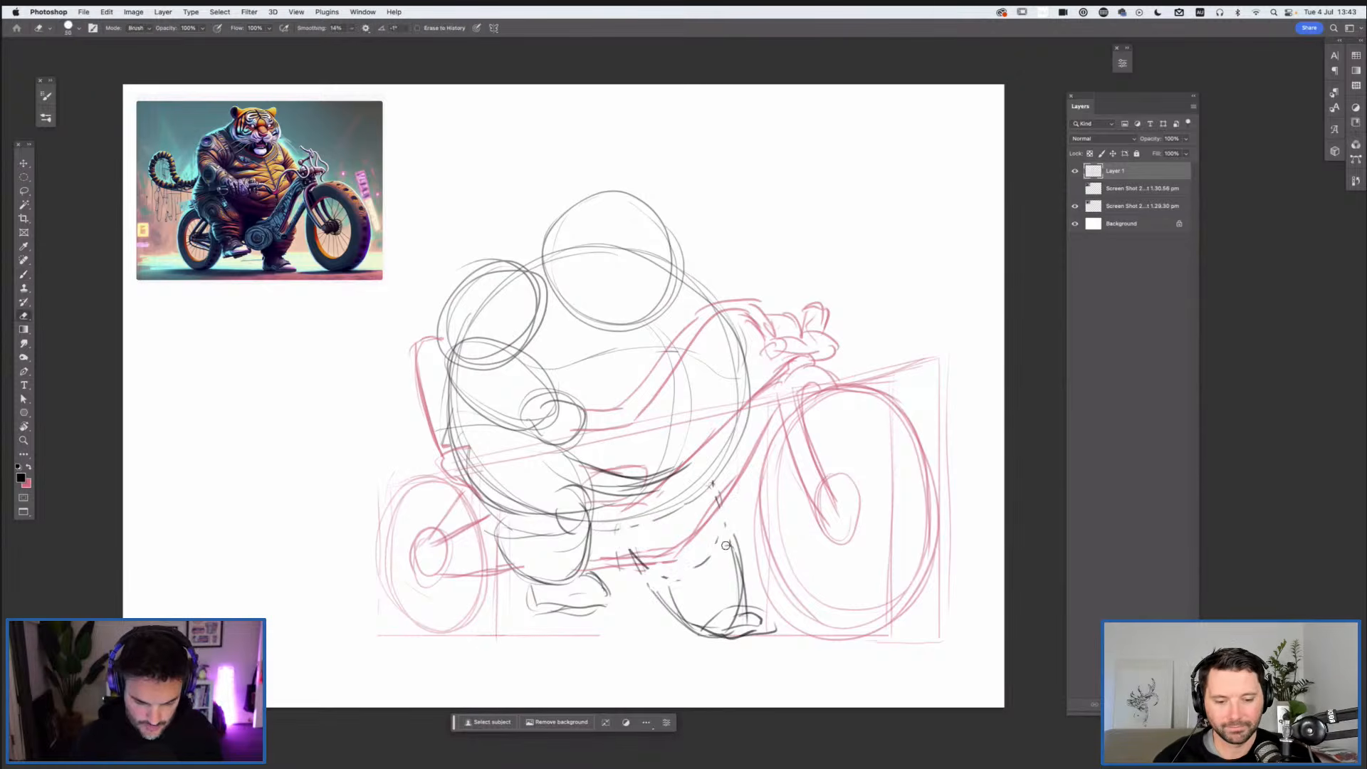
pyautogui.press('l')
pyautogui.moveTo(734, 528)
pyautogui.mouseDown()
pyautogui.moveTo(688, 648)
pyautogui.moveTo(784, 634)
pyautogui.moveTo(730, 511)
pyautogui.mouseUp()
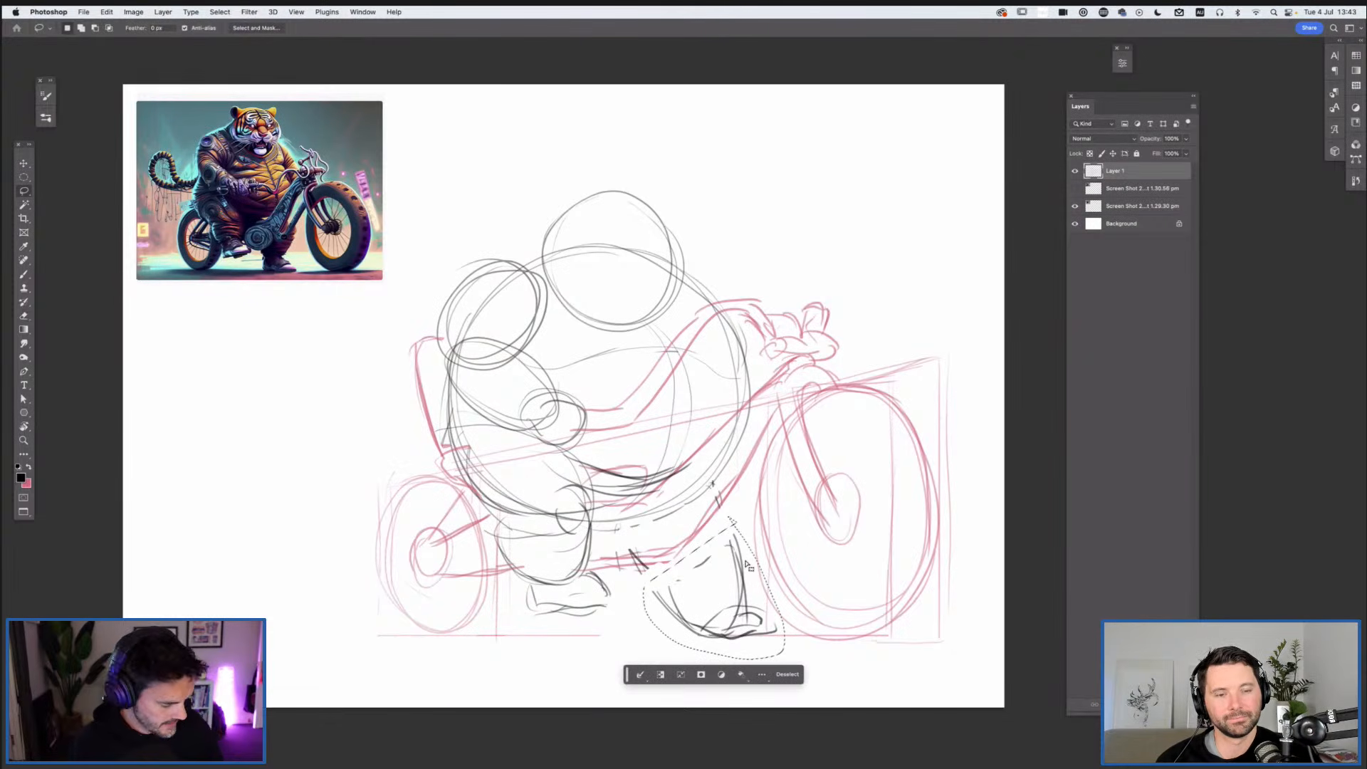
pyautogui.press('Delete')
pyautogui.hotkey('ctrl', 'd')
pyautogui.press('b')
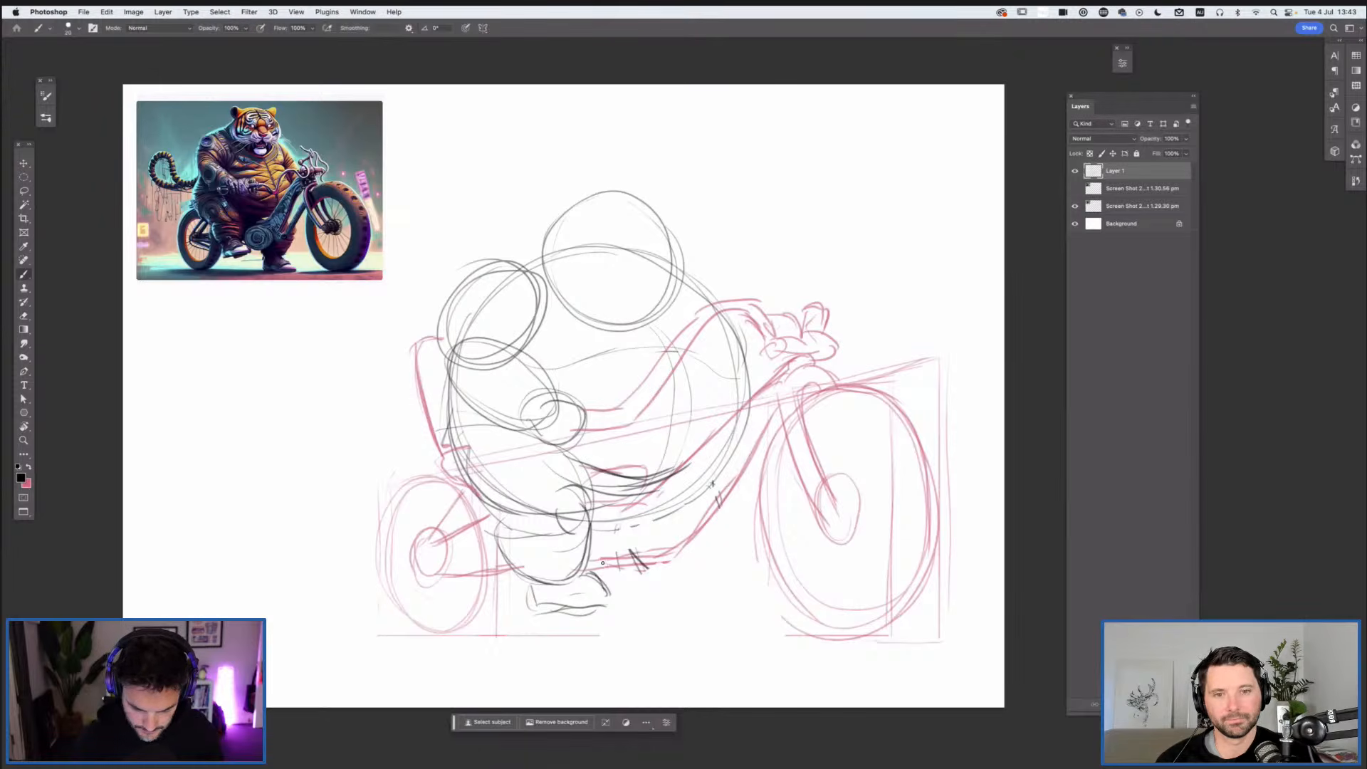
# Step: Redraw the planted leg bending down from the belly to a wedge-shaped shoe, with a small ellipse at the lower frame rail
pyautogui.moveTo(604, 570)
pyautogui.mouseDown()
pyautogui.moveTo(645, 579)
pyautogui.moveTo(657, 601)
pyautogui.moveTo(733, 528)
pyautogui.moveTo(730, 500)
pyautogui.mouseUp()
pyautogui.moveTo(696, 593); pyautogui.dragTo(737, 512)
pyautogui.moveTo(689, 601); pyautogui.dragTo(736, 520)
pyautogui.moveTo(652, 600)
pyautogui.mouseDown()
pyautogui.moveTo(655, 636)
pyautogui.moveTo(712, 638)
pyautogui.mouseUp()
pyautogui.moveTo(689, 603); pyautogui.dragTo(744, 628)
pyautogui.moveTo(636, 545); pyautogui.dragTo(648, 593)
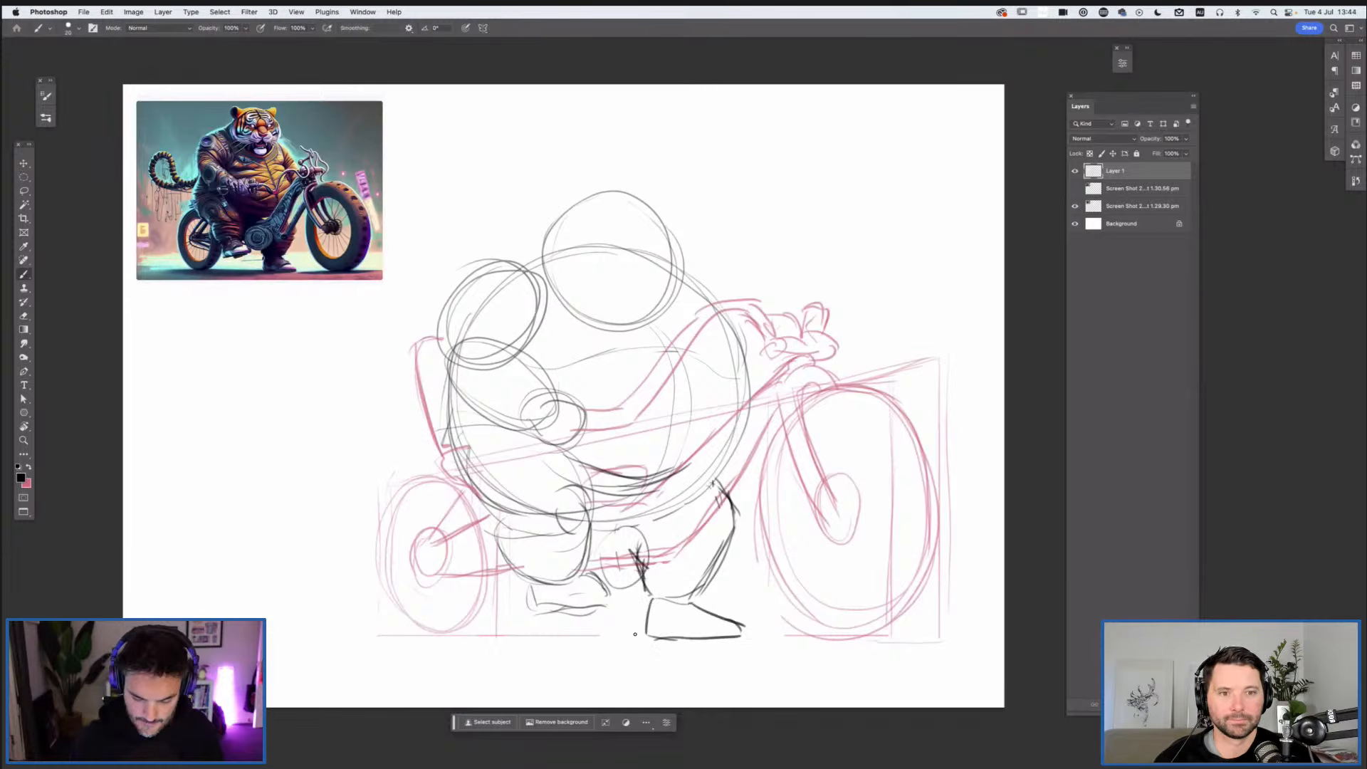
# Step: Open the Liquify filter on the sketch layer and reduce the brush size to 1200
pyautogui.click(220, 12)
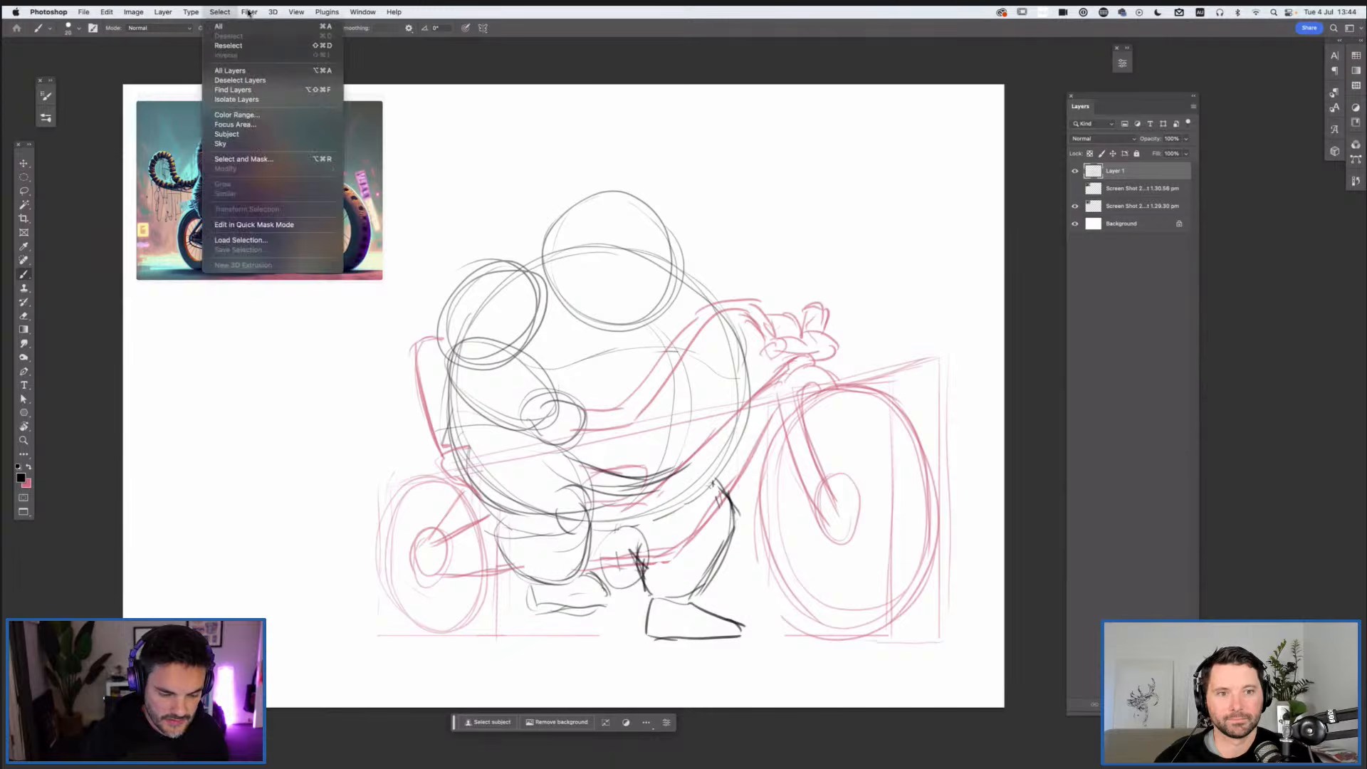
pyautogui.moveTo(249, 12)
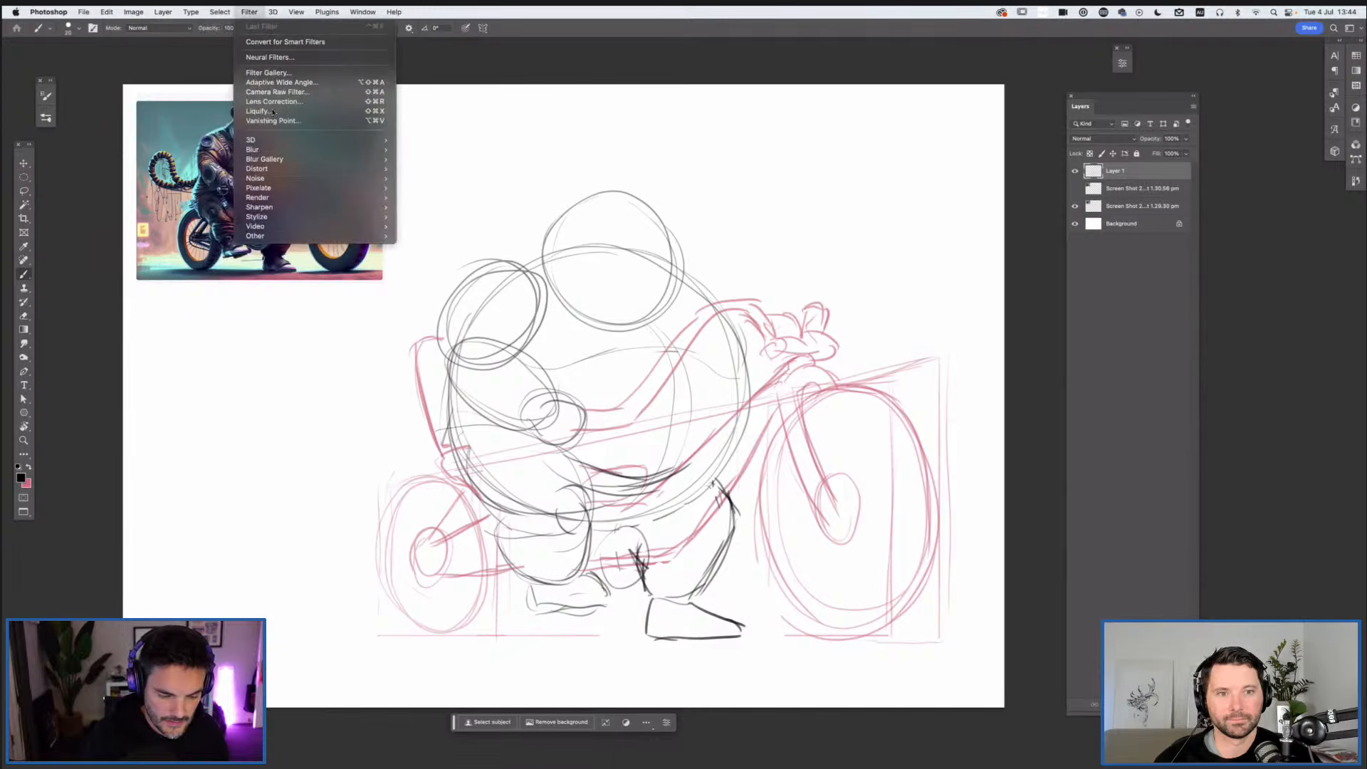
pyautogui.click(846, 449)
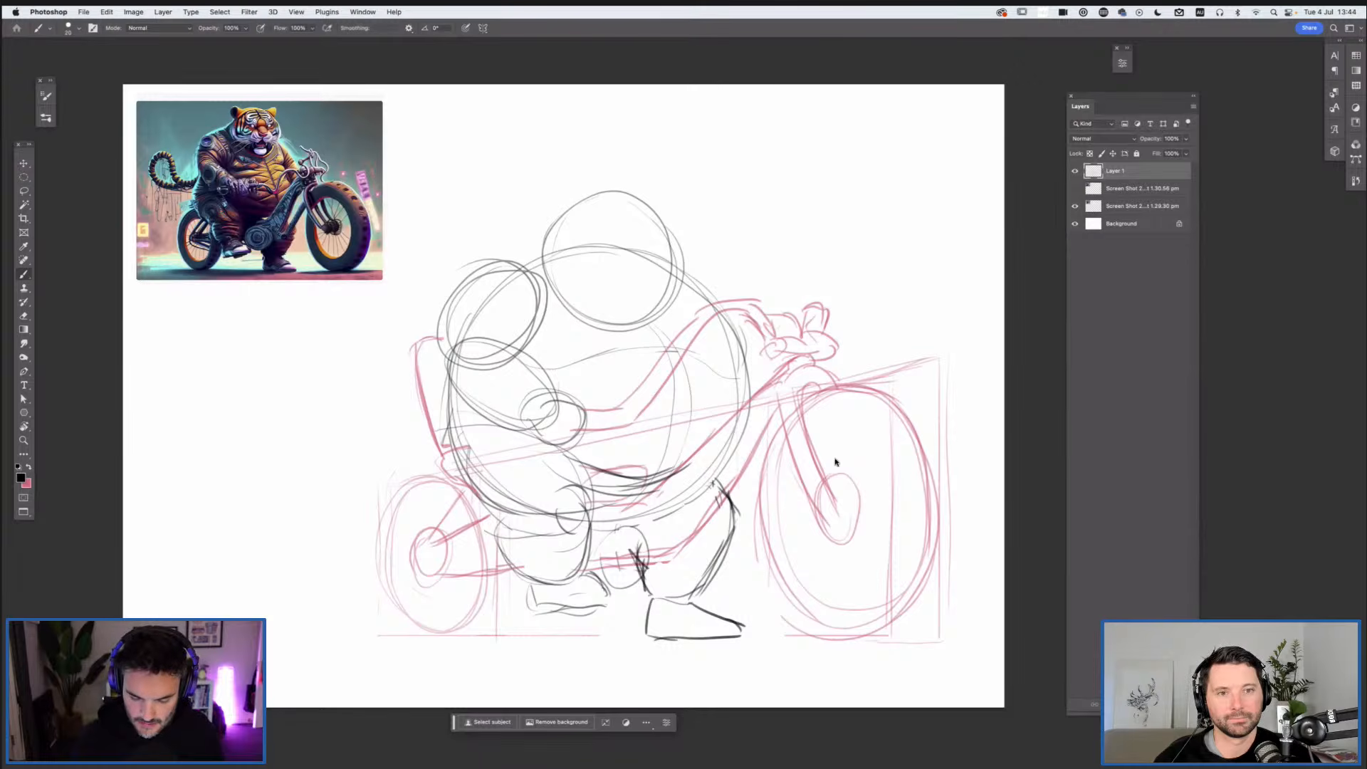
pyautogui.press('shift+super+x')
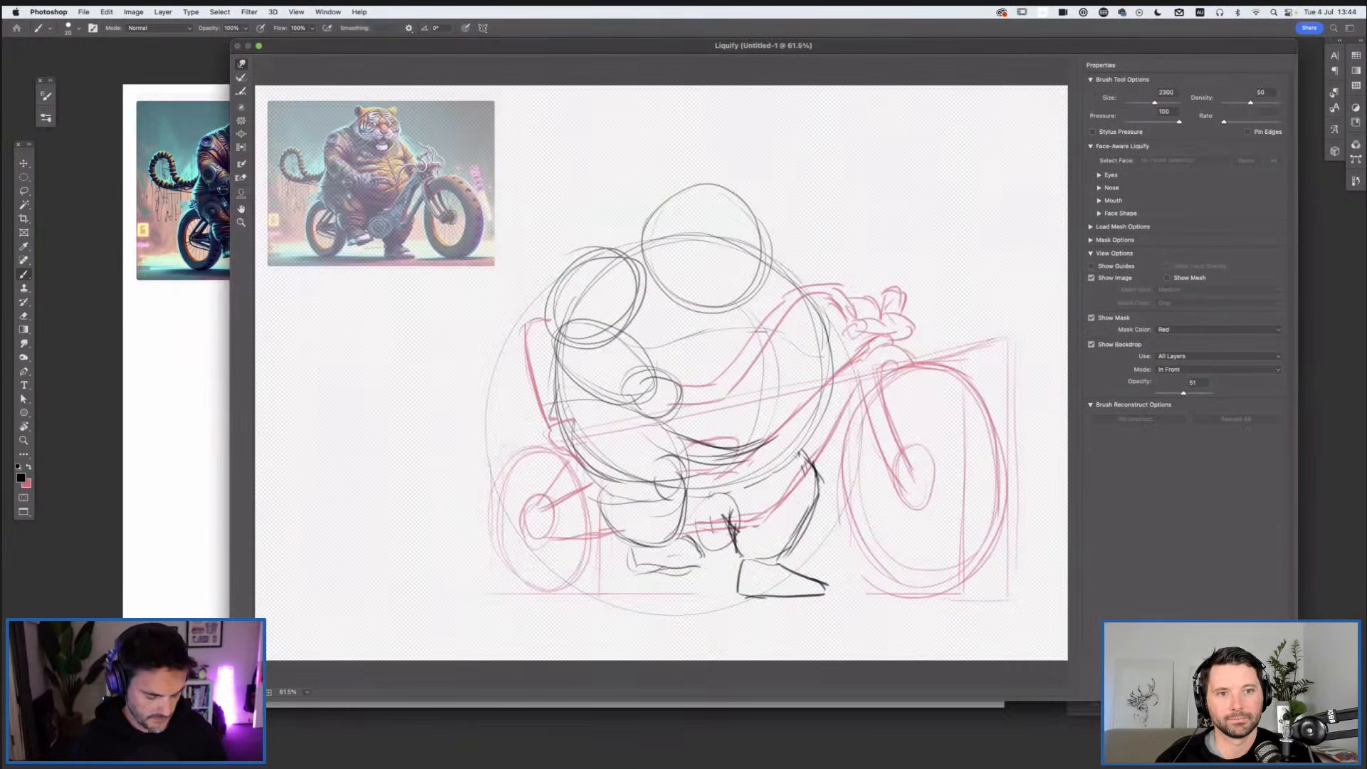
pyautogui.press('[')
pyautogui.press('[')
pyautogui.press('[')
pyautogui.press('[')
pyautogui.press('[')
pyautogui.press('[')
pyautogui.press('[')
pyautogui.press('[')
pyautogui.press('[')
pyautogui.press('[')
pyautogui.press('[')
pyautogui.press('[')
pyautogui.press(']')
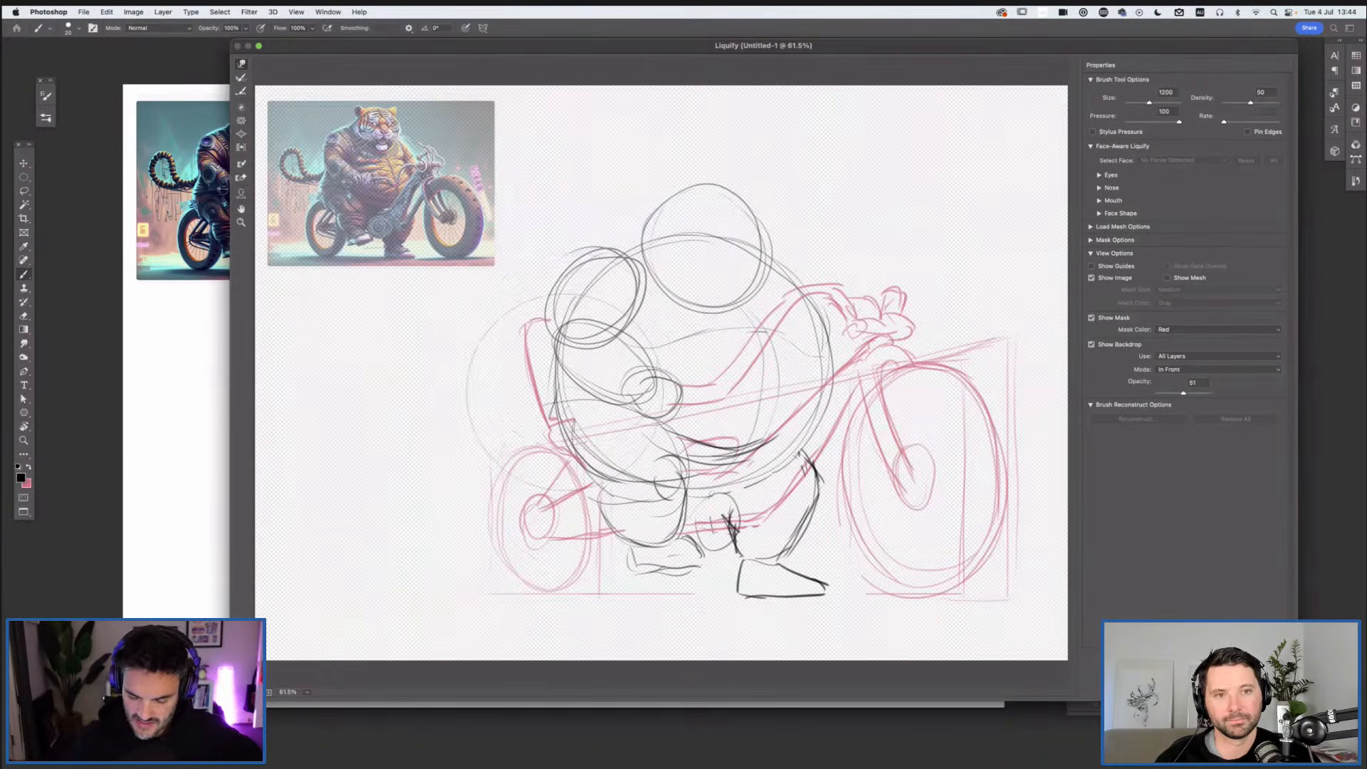
# Step: Turn off the Liquify backdrop and push the rider's arm, back and the bike's backrest outward
pyautogui.moveTo(581, 345); pyautogui.dragTo(575, 351)
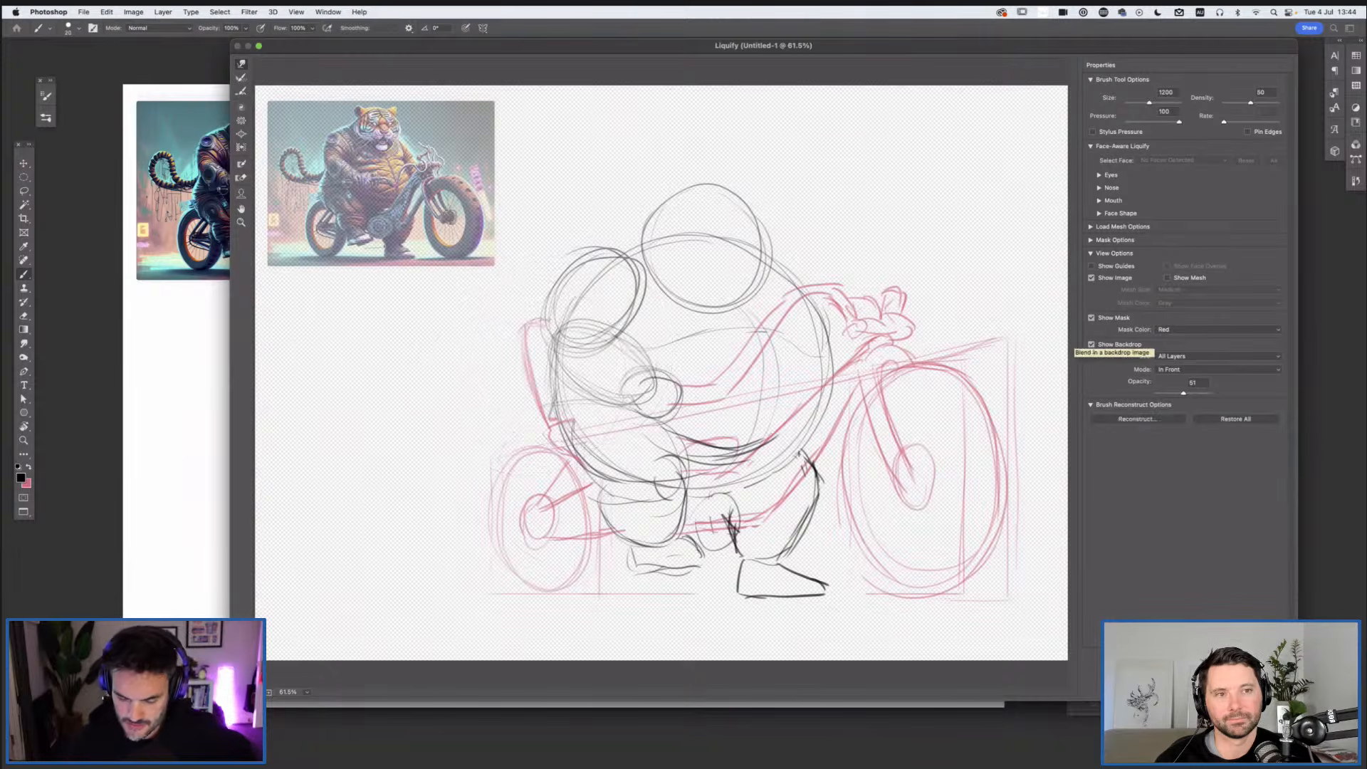
pyautogui.click(1092, 345)
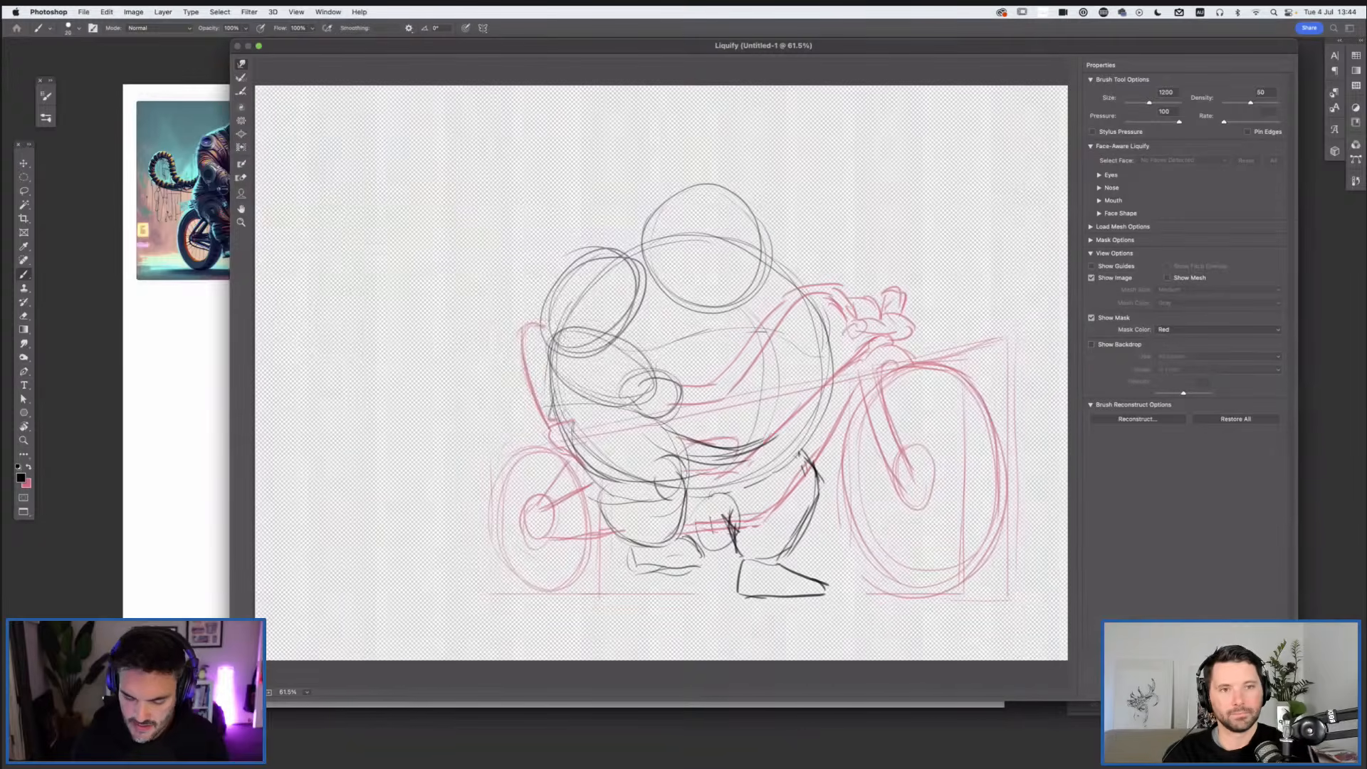
pyautogui.moveTo(570, 352); pyautogui.dragTo(553, 370)
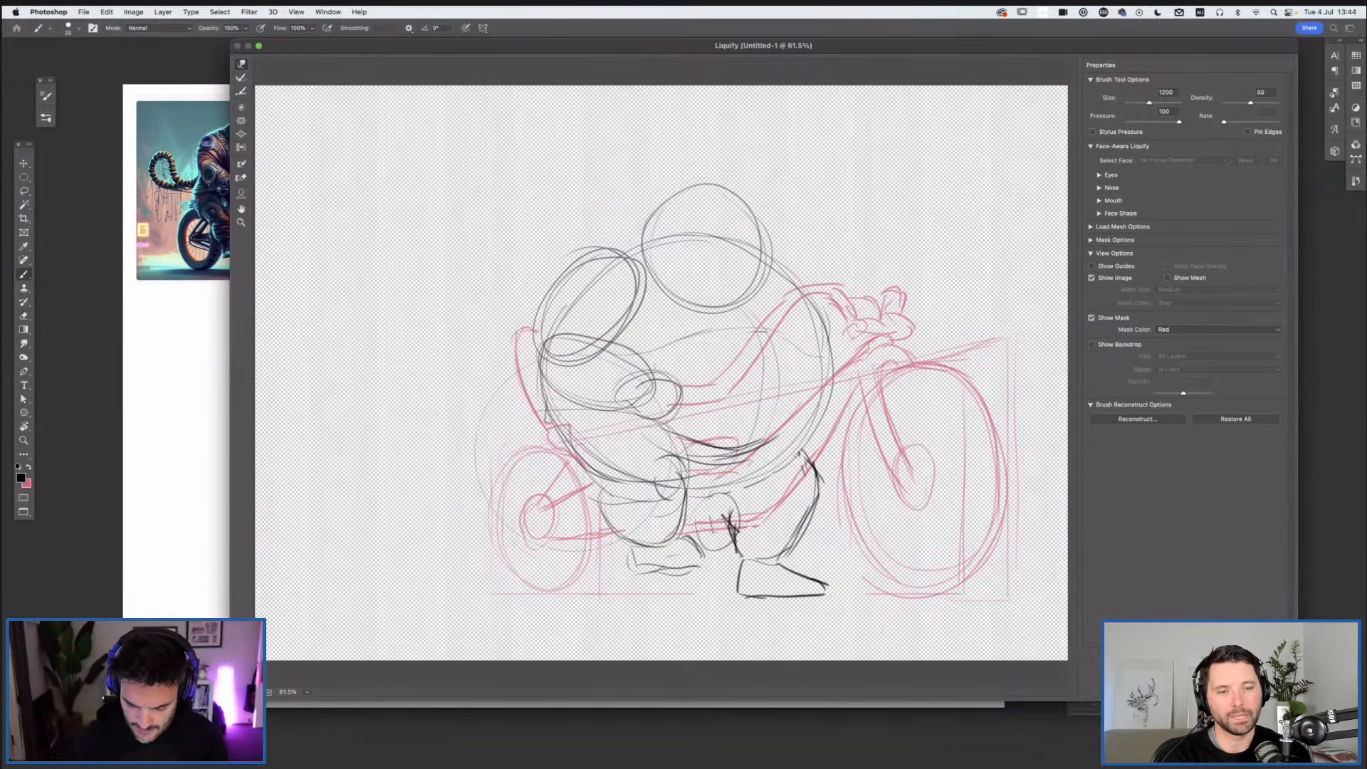
# Step: Shrink the Liquify brush and reshape the rider's lower back, arm and shoulder contours, pushing the top of the head down slightly
pyautogui.press('[')
pyautogui.press('[')
pyautogui.press('[')
pyautogui.press('[')
pyautogui.press('[')
pyautogui.moveTo(570, 443)
pyautogui.mouseDown()
pyautogui.moveTo(542, 415)
pyautogui.moveTo(574, 464)
pyautogui.mouseUp()
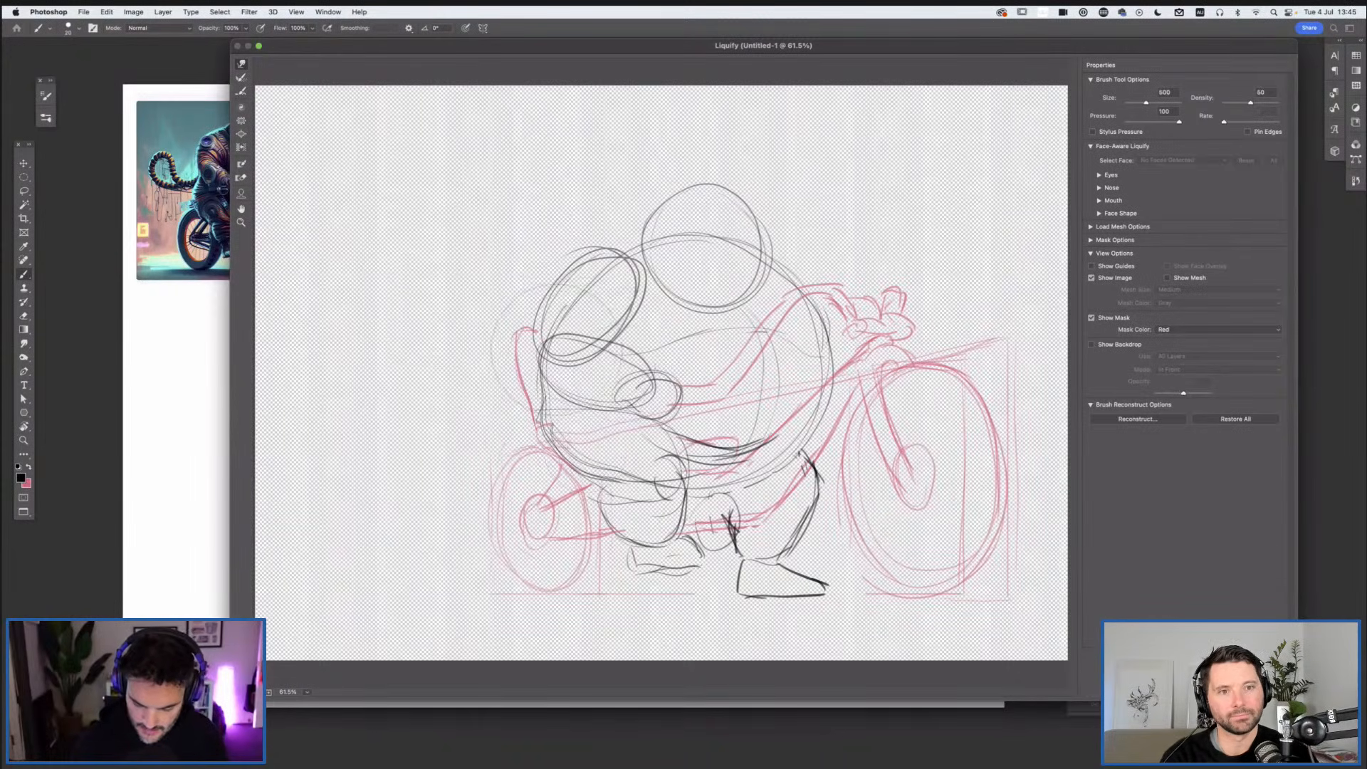
pyautogui.moveTo(549, 350); pyautogui.dragTo(623, 295)
pyautogui.moveTo(596, 235); pyautogui.dragTo(607, 242)
pyautogui.moveTo(715, 183); pyautogui.dragTo(713, 190)
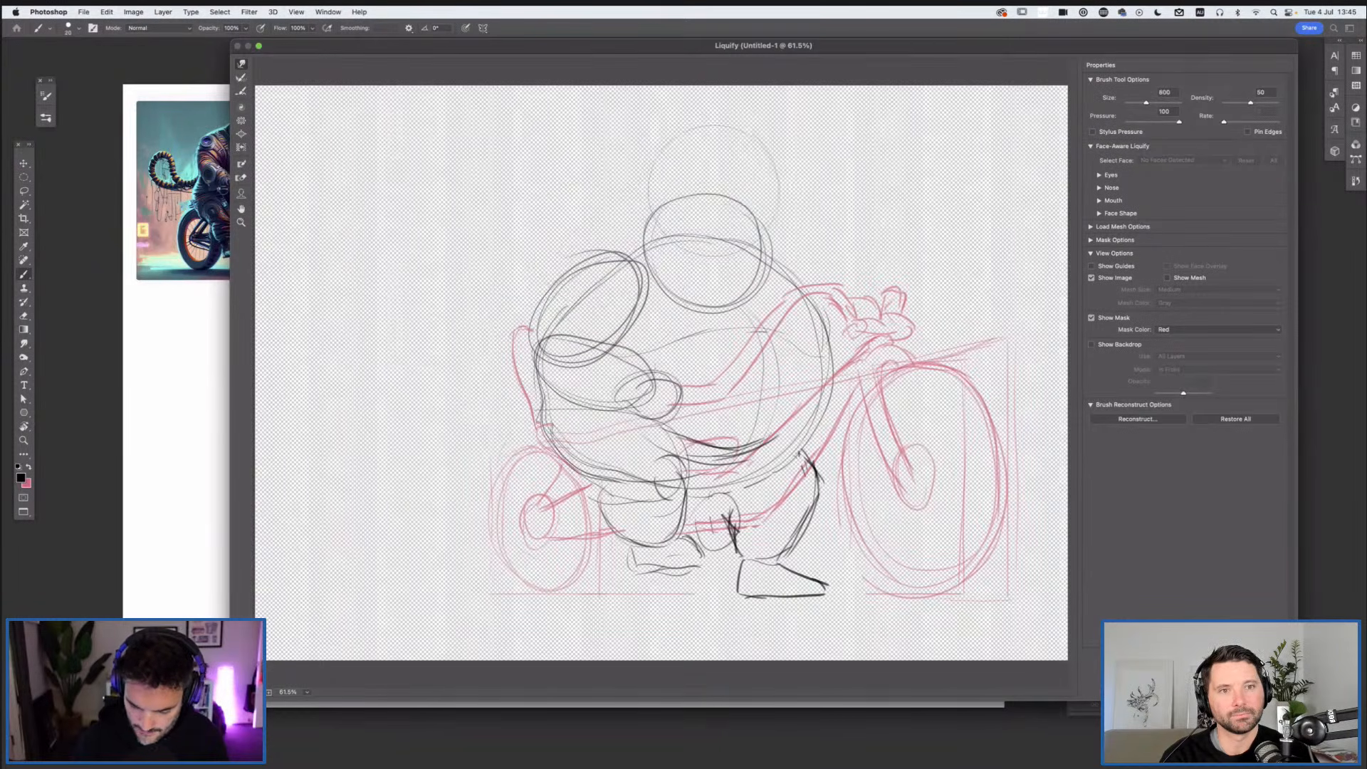
# Step: Push the belly's front contour inward beside the handlebars and, with the Liquify brush enlarged to 1400, push the front wheel's outer edge forward
pyautogui.moveTo(812, 316)
pyautogui.mouseDown()
pyautogui.moveTo(801, 311)
pyautogui.moveTo(822, 365)
pyautogui.mouseUp()
pyautogui.press(']')
pyautogui.press(']')
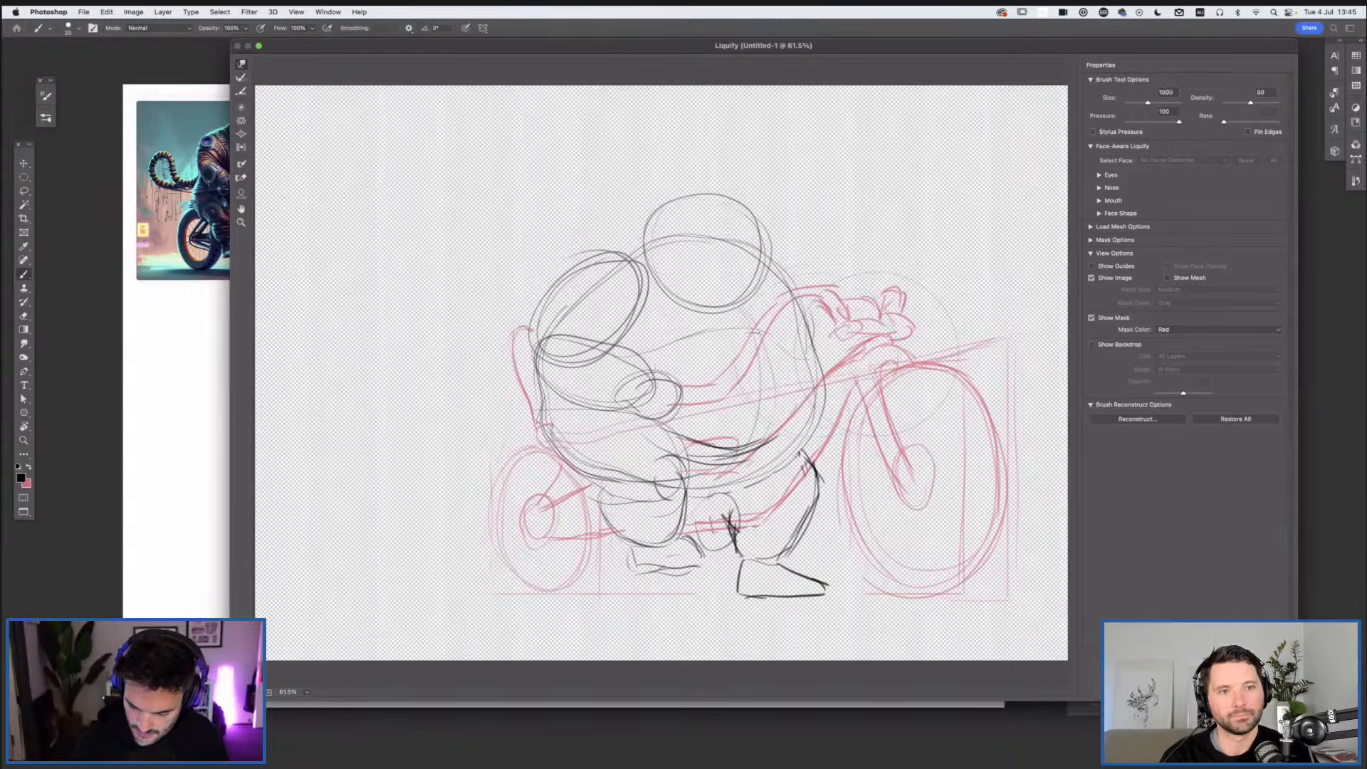
pyautogui.press(']')
pyautogui.press(']')
pyautogui.press(']')
pyautogui.press(']')
pyautogui.moveTo(974, 468); pyautogui.dragTo(989, 467)
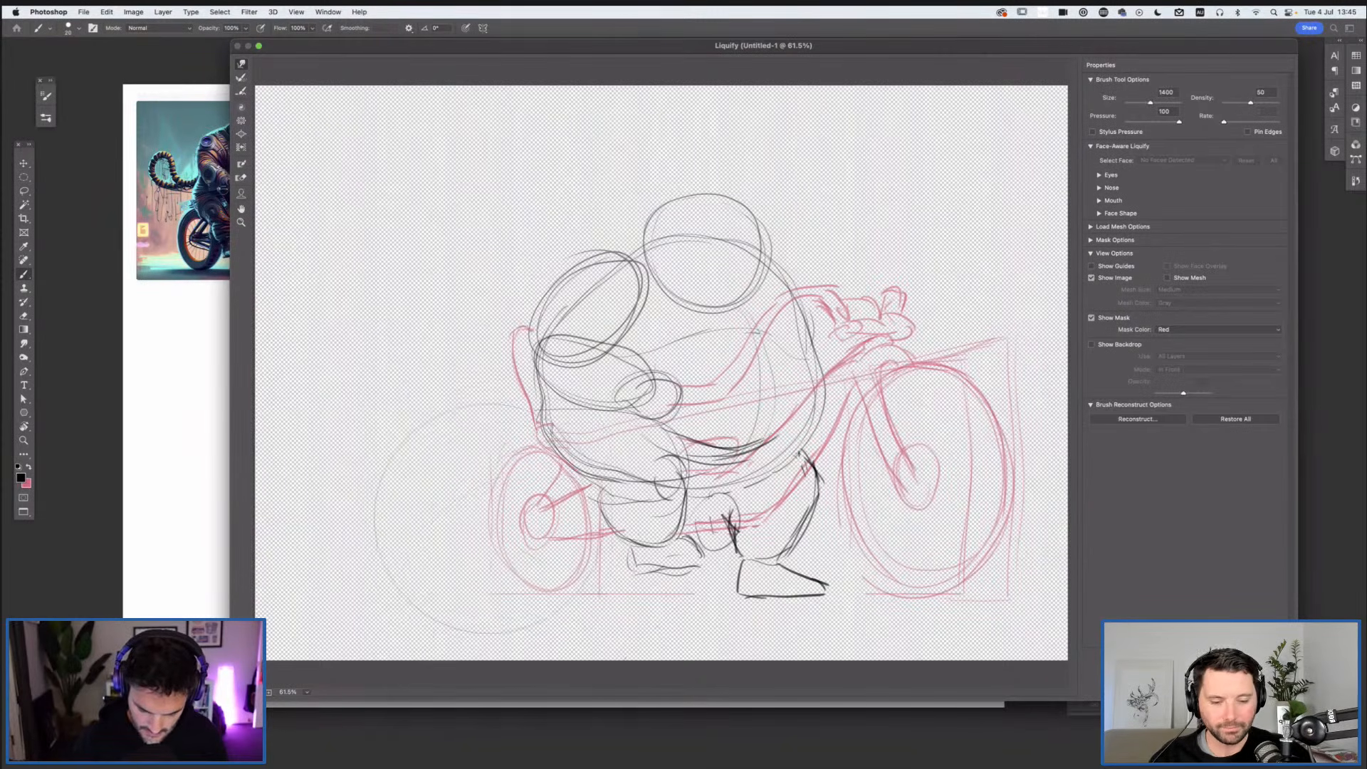
# Step: Reduce the Liquify brush size to 600 and apply the filter to the sketch layer
pyautogui.press('[')
pyautogui.press('[')
pyautogui.press('[')
pyautogui.press('[')
pyautogui.press('[')
pyautogui.press('[')
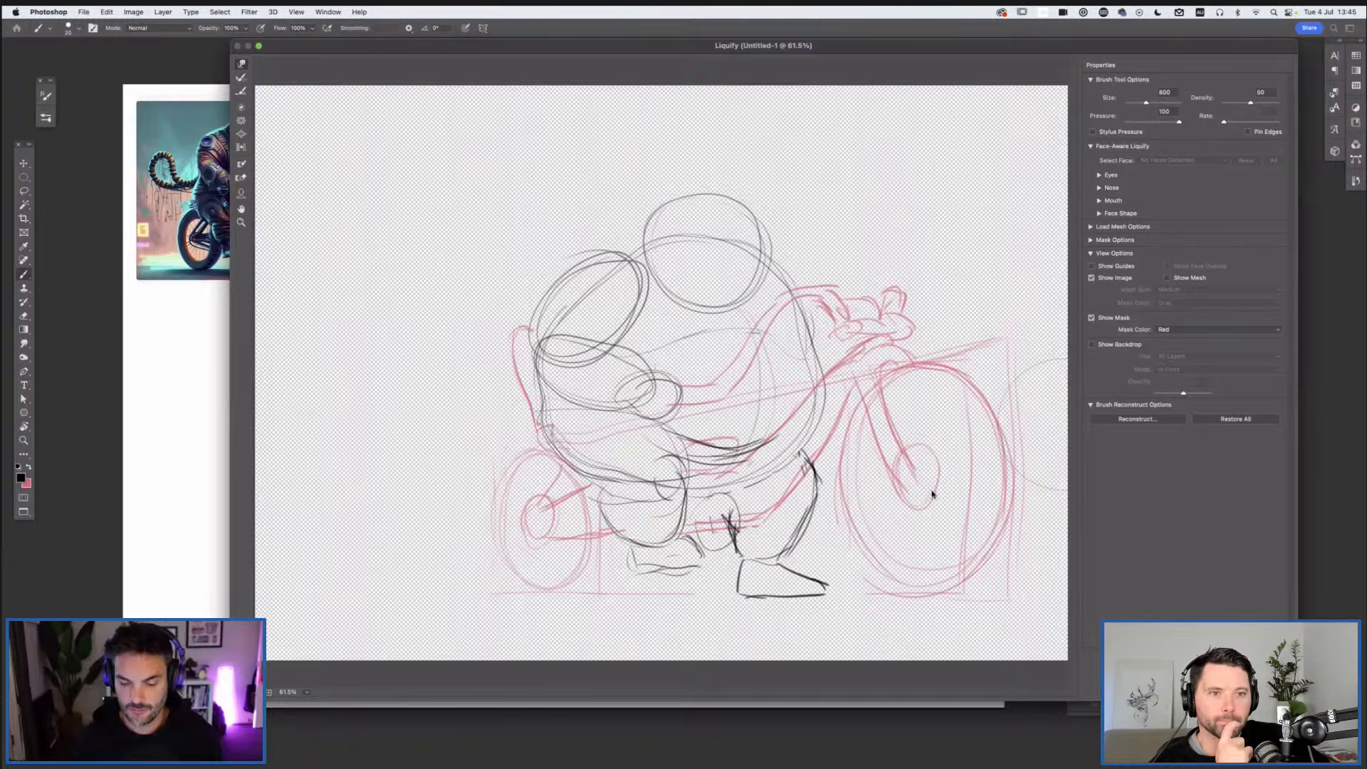
pyautogui.press('Return')
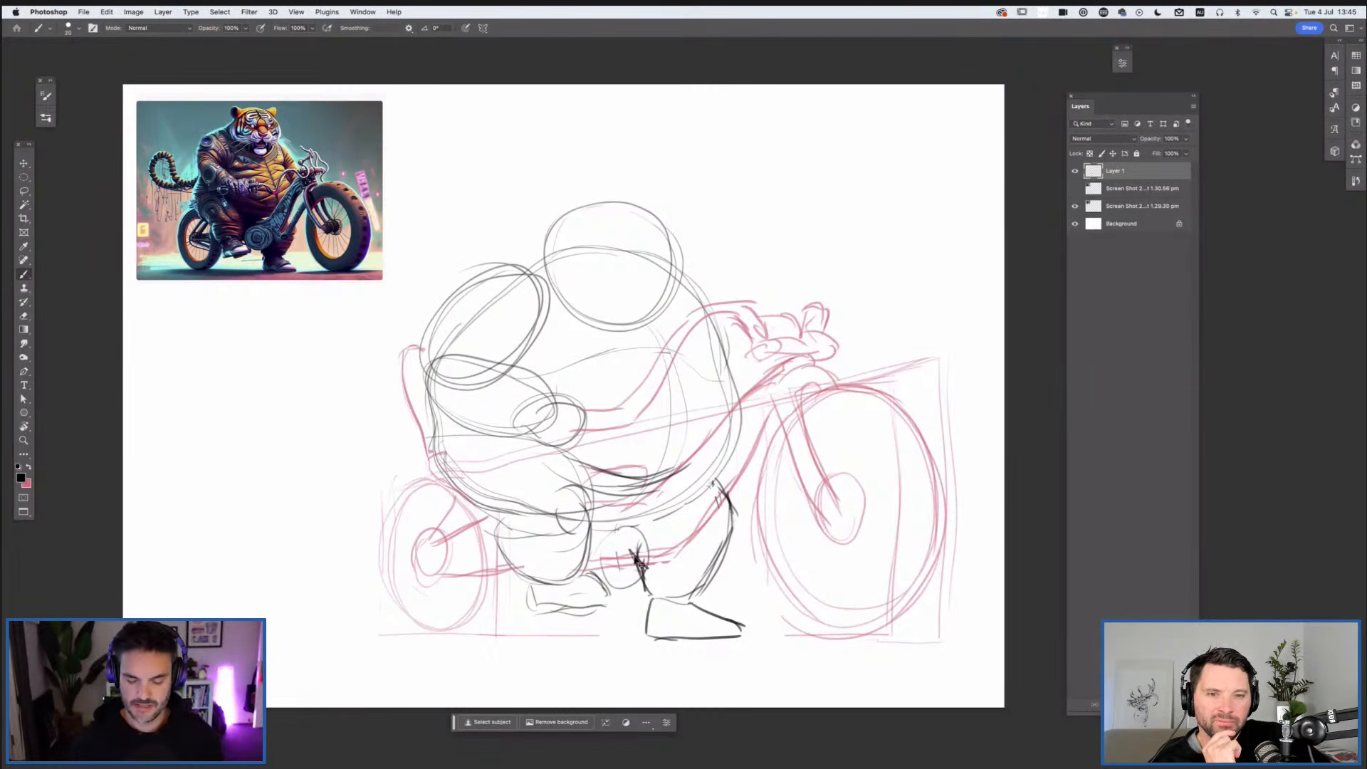
# Step: Compare the whole sketch before and after the Liquify changes by undoing and redoing the filter
pyautogui.press('super+minus')
pyautogui.press('super+minus')
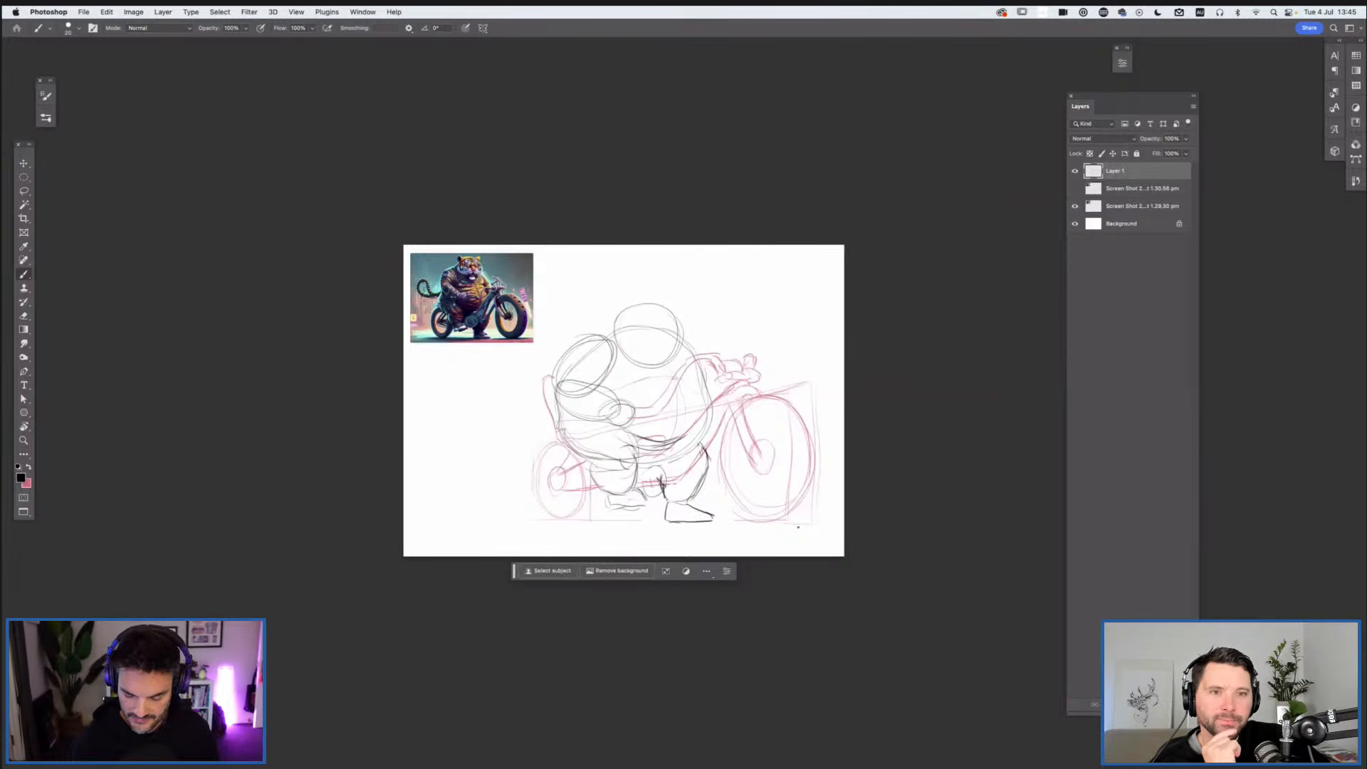
pyautogui.press('super+z')
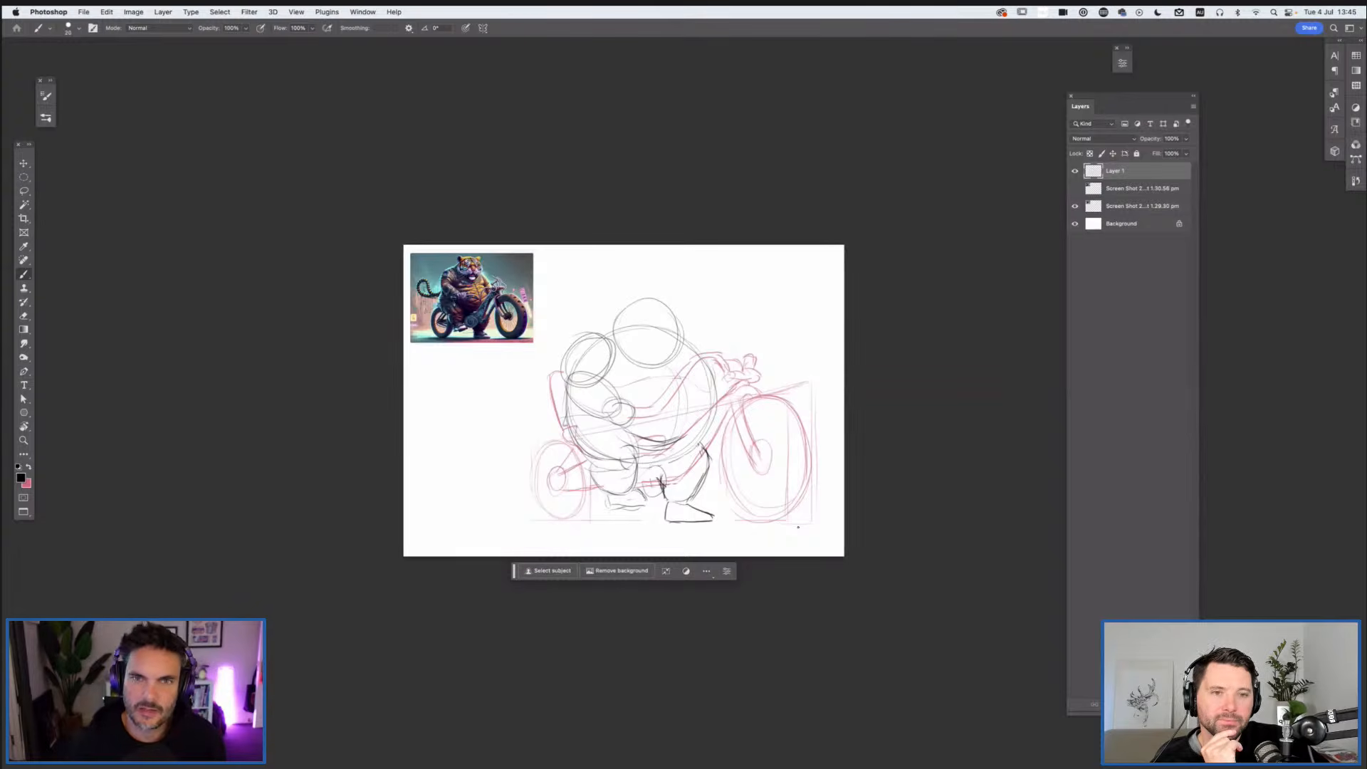
pyautogui.press('super+shift+z')
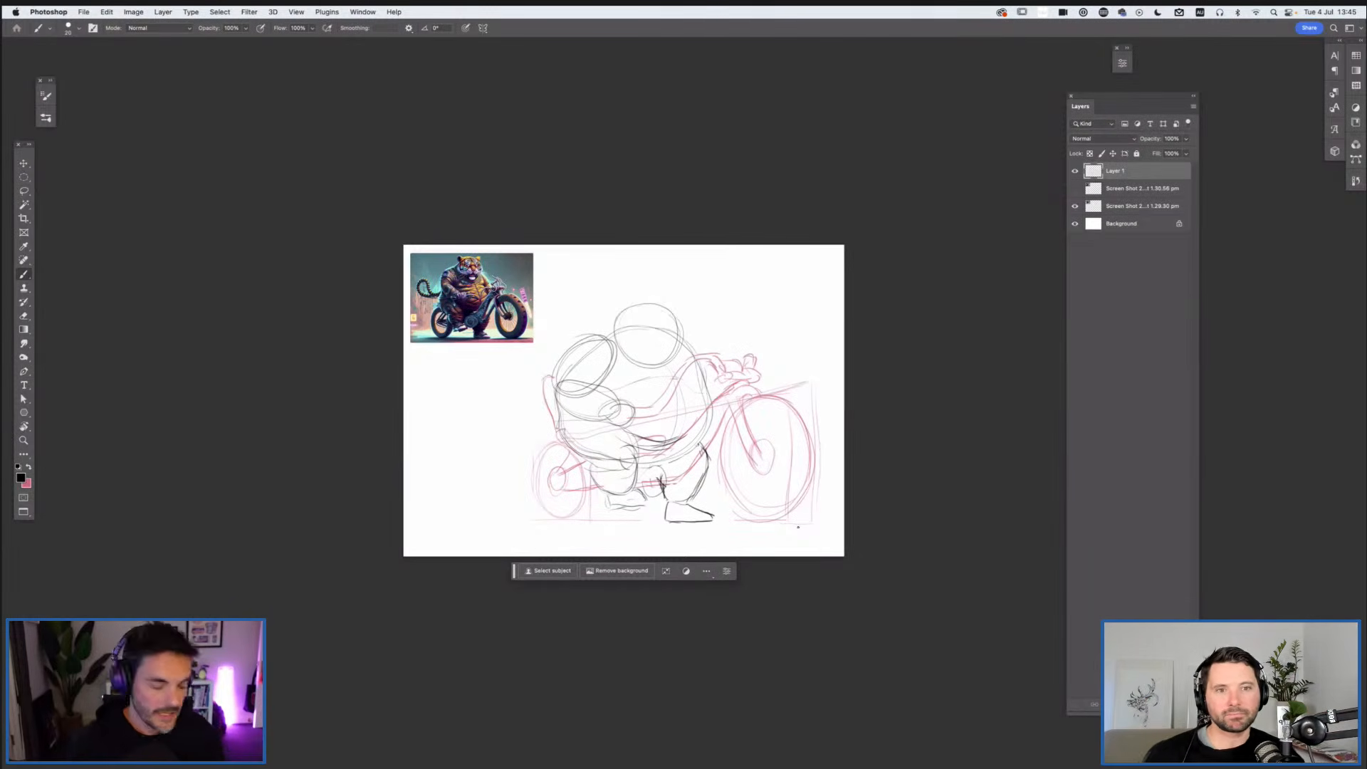
# Step: Draw the first curled fingers of the near hand with bold strokes over the hand ellipse at the belly
pyautogui.press('super+equal')
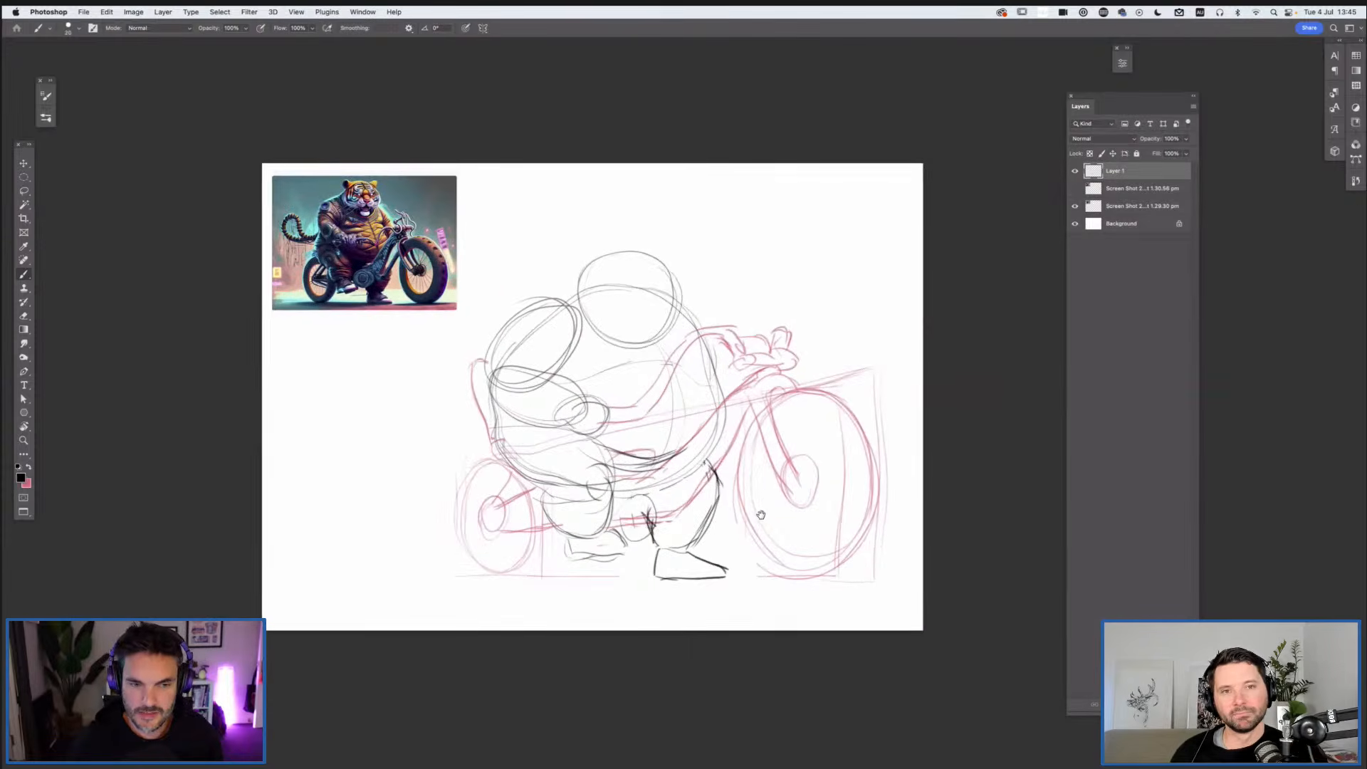
pyautogui.moveTo(762, 515); pyautogui.dragTo(751, 499)
pyautogui.press('super+equal')
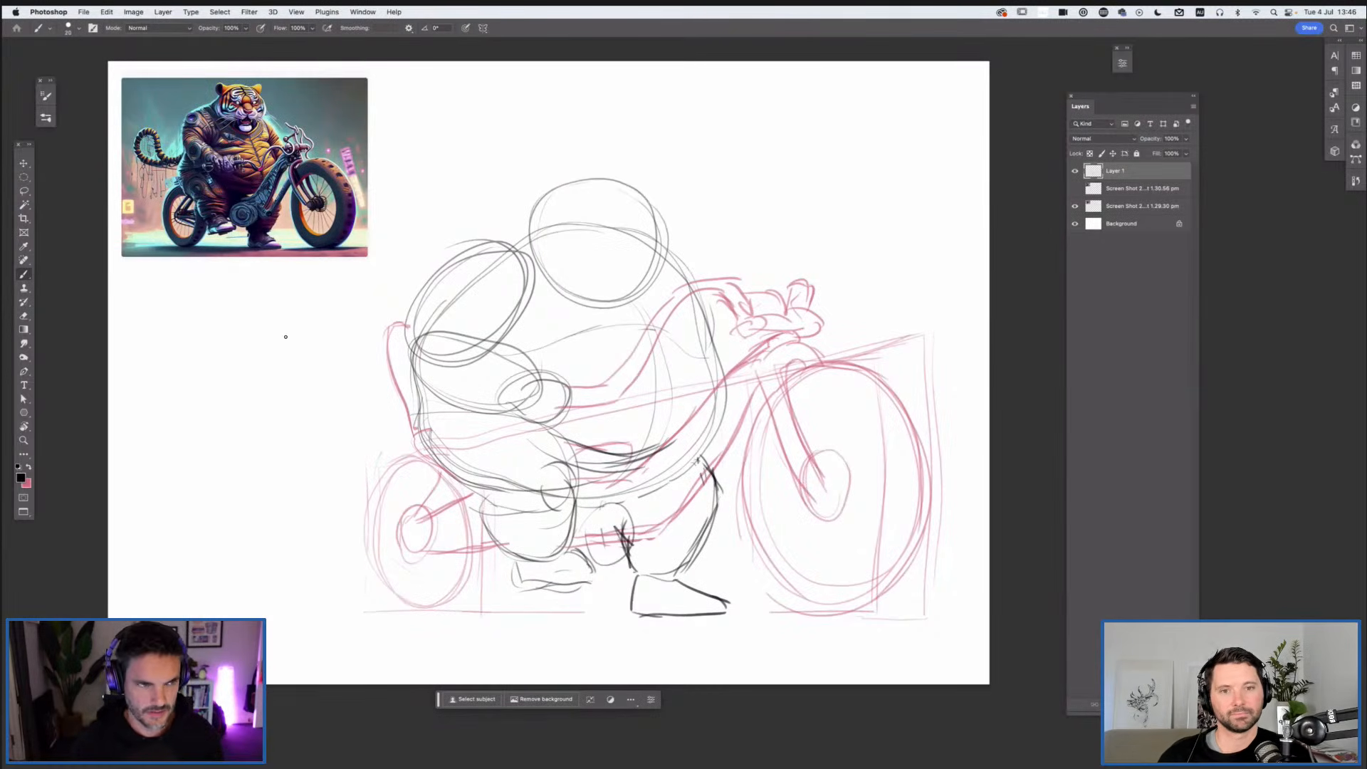
pyautogui.press('super+equal')
pyautogui.moveTo(737, 407)
pyautogui.mouseDown()
pyautogui.moveTo(777, 491)
pyautogui.moveTo(895, 543)
pyautogui.moveTo(877, 536)
pyautogui.mouseUp()
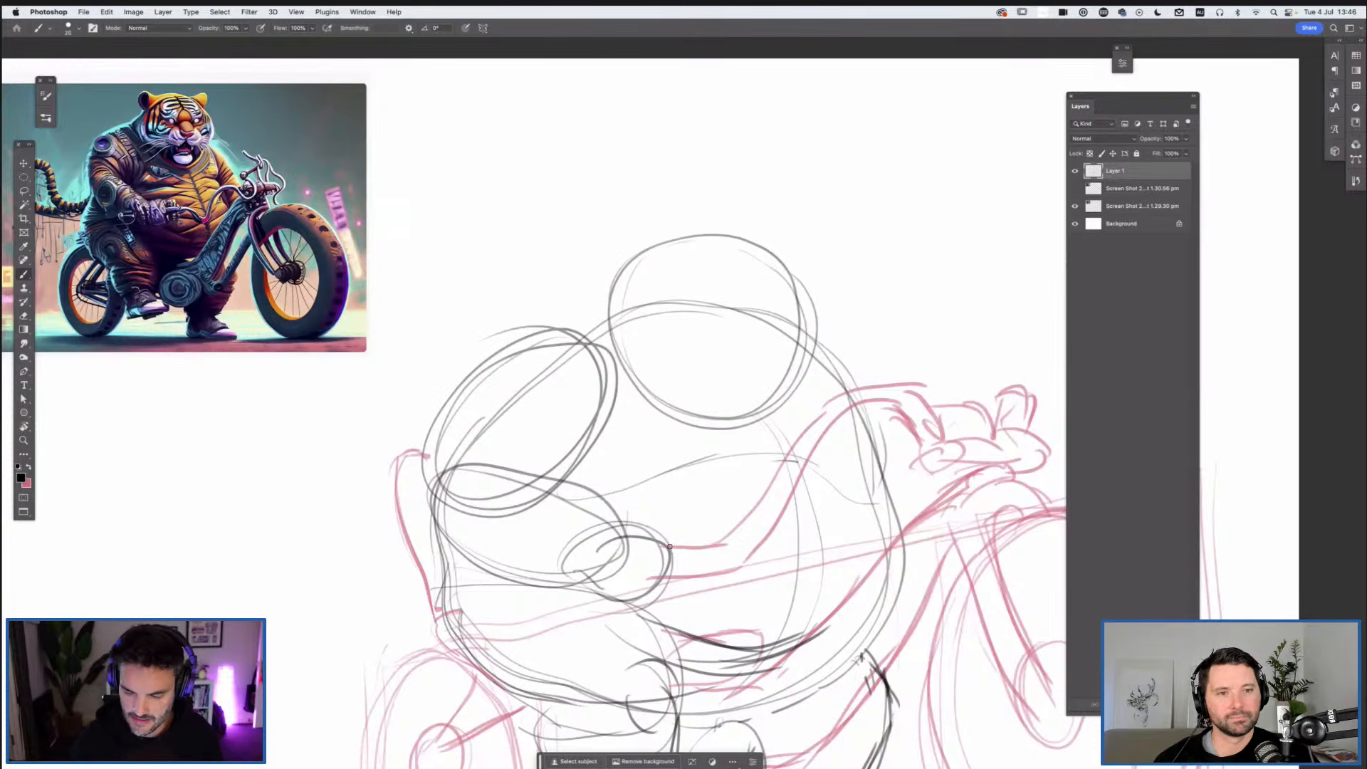
pyautogui.moveTo(830, 595)
pyautogui.mouseDown()
pyautogui.moveTo(769, 559)
pyautogui.moveTo(768, 492)
pyautogui.moveTo(821, 483)
pyautogui.mouseUp()
pyautogui.moveTo(630, 443)
pyautogui.mouseDown()
pyautogui.moveTo(664, 433)
pyautogui.moveTo(682, 467)
pyautogui.moveTo(662, 438)
pyautogui.moveTo(691, 452)
pyautogui.moveTo(655, 460)
pyautogui.moveTo(671, 499)
pyautogui.mouseUp()
pyautogui.moveTo(620, 445)
pyautogui.mouseDown()
pyautogui.moveTo(636, 507)
pyautogui.moveTo(651, 433)
pyautogui.moveTo(690, 477)
pyautogui.moveTo(706, 454)
pyautogui.mouseUp()
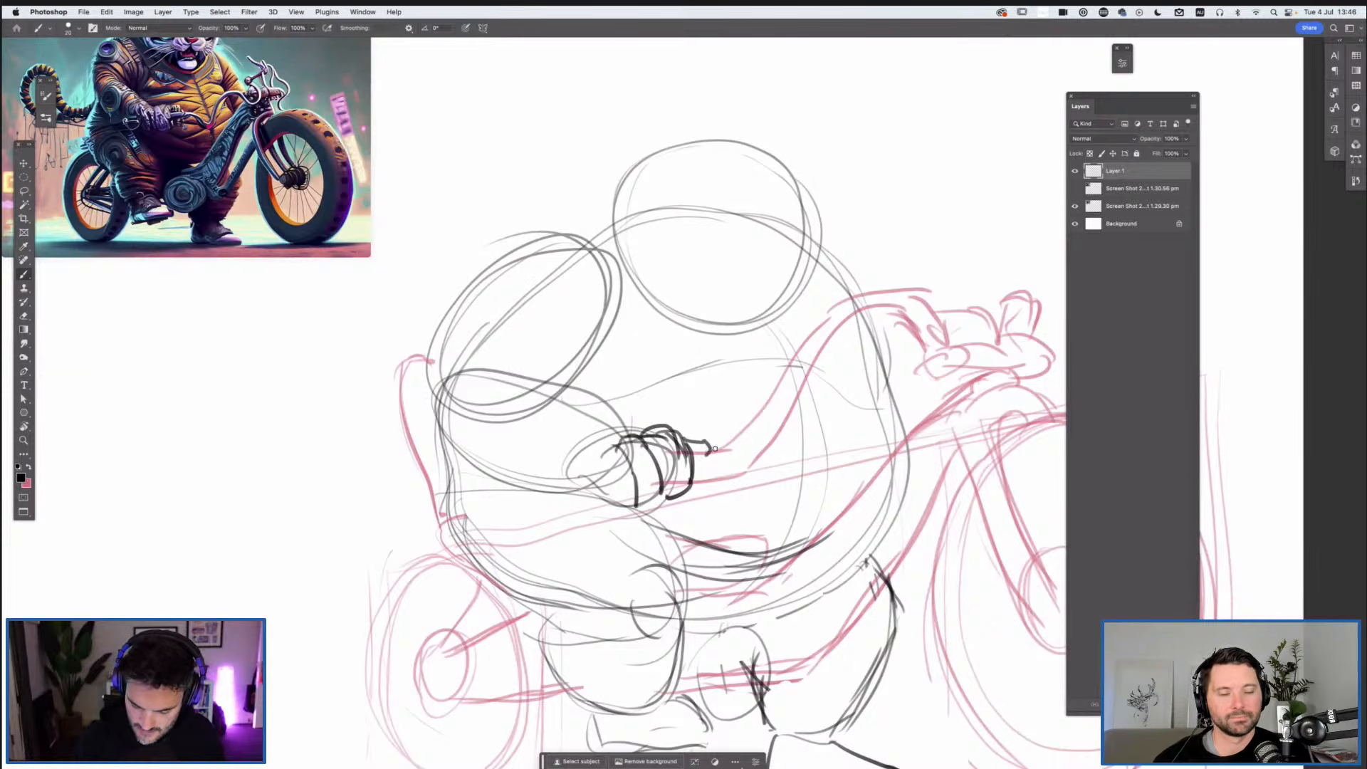
# Step: Finish the near hand with the last finger, a narrow curved bar beneath the fingers and a short cylindrical end near the wrist
pyautogui.moveTo(728, 478); pyautogui.dragTo(711, 493)
pyautogui.moveTo(702, 438)
pyautogui.mouseDown()
pyautogui.moveTo(695, 491)
pyautogui.moveTo(709, 494)
pyautogui.moveTo(632, 498)
pyautogui.moveTo(622, 519)
pyautogui.moveTo(711, 490)
pyautogui.mouseUp()
pyautogui.moveTo(616, 512); pyautogui.dragTo(624, 515)
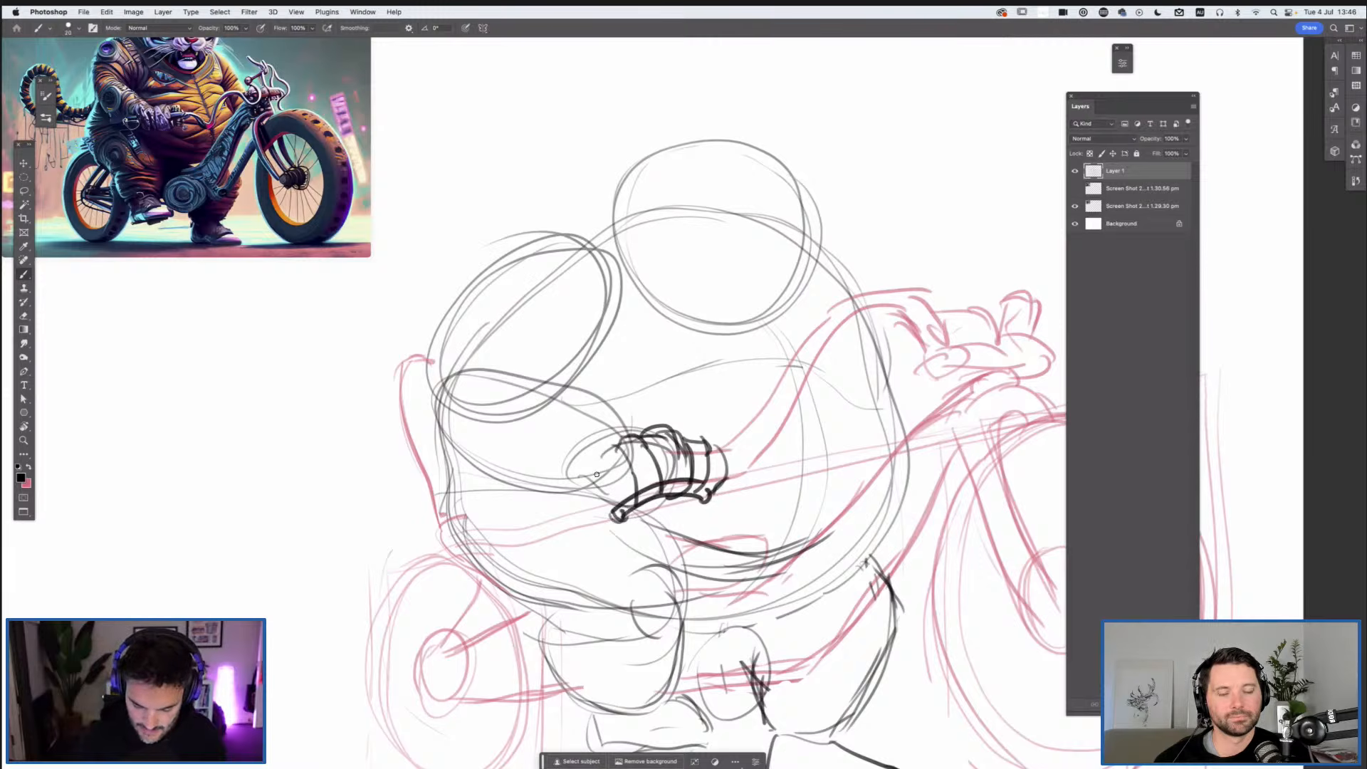
pyautogui.moveTo(584, 465)
pyautogui.mouseDown()
pyautogui.moveTo(597, 495)
pyautogui.moveTo(613, 454)
pyautogui.moveTo(603, 495)
pyautogui.mouseUp()
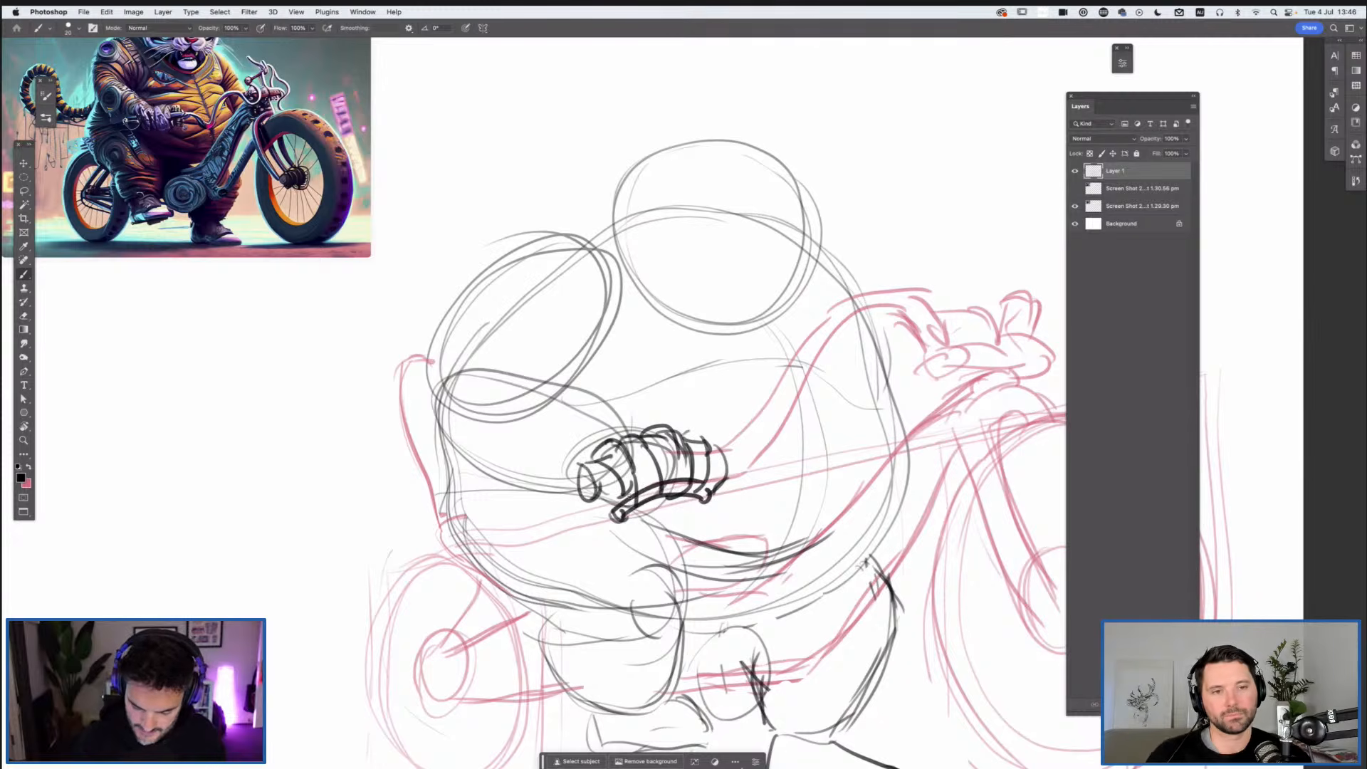
pyautogui.moveTo(597, 499); pyautogui.dragTo(621, 496)
# Step: Outline the forearm from hand to elbow and trace the outer edge of the upper arm with bold lines
pyautogui.moveTo(716, 524); pyautogui.dragTo(785, 579)
pyautogui.moveTo(702, 482)
pyautogui.mouseDown()
pyautogui.moveTo(584, 413)
pyautogui.moveTo(559, 419)
pyautogui.moveTo(546, 448)
pyautogui.mouseUp()
pyautogui.moveTo(647, 542); pyautogui.dragTo(499, 473)
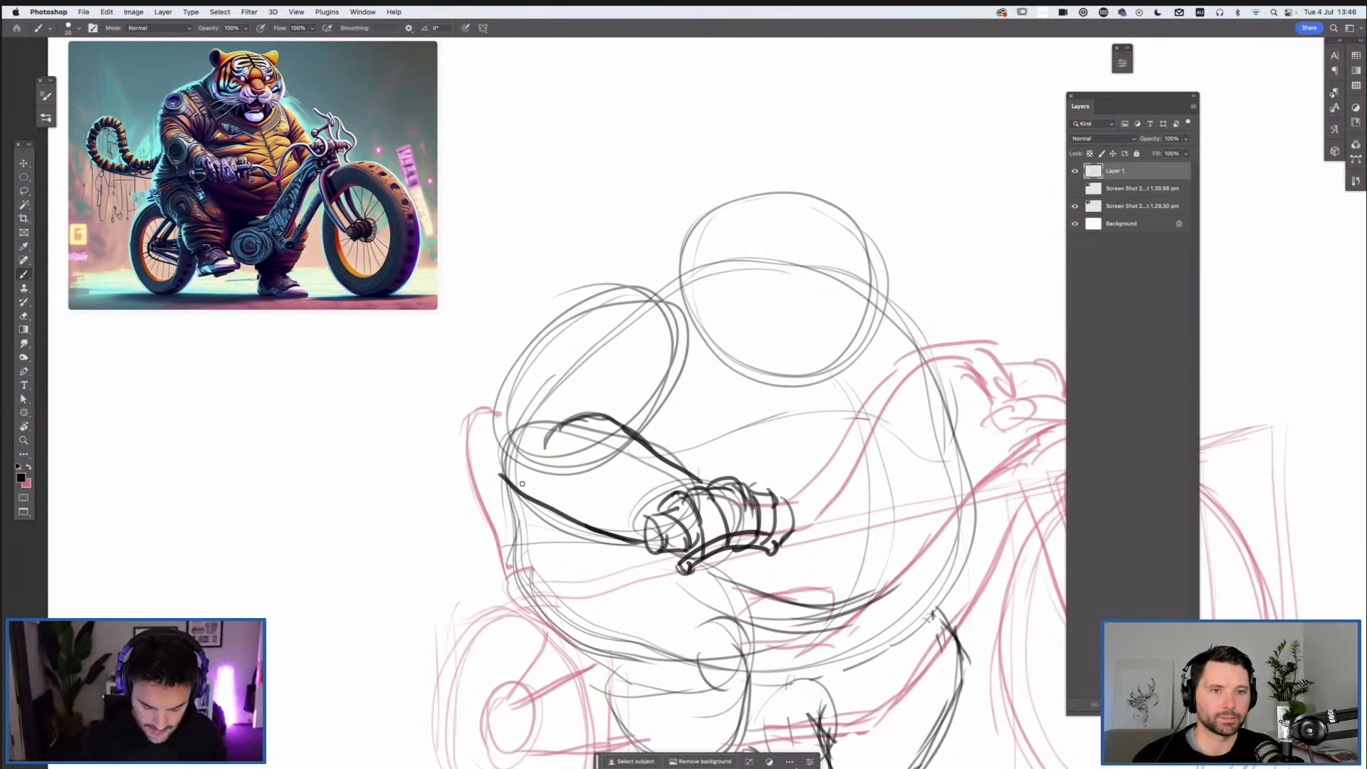
pyautogui.moveTo(570, 317); pyautogui.dragTo(494, 470)
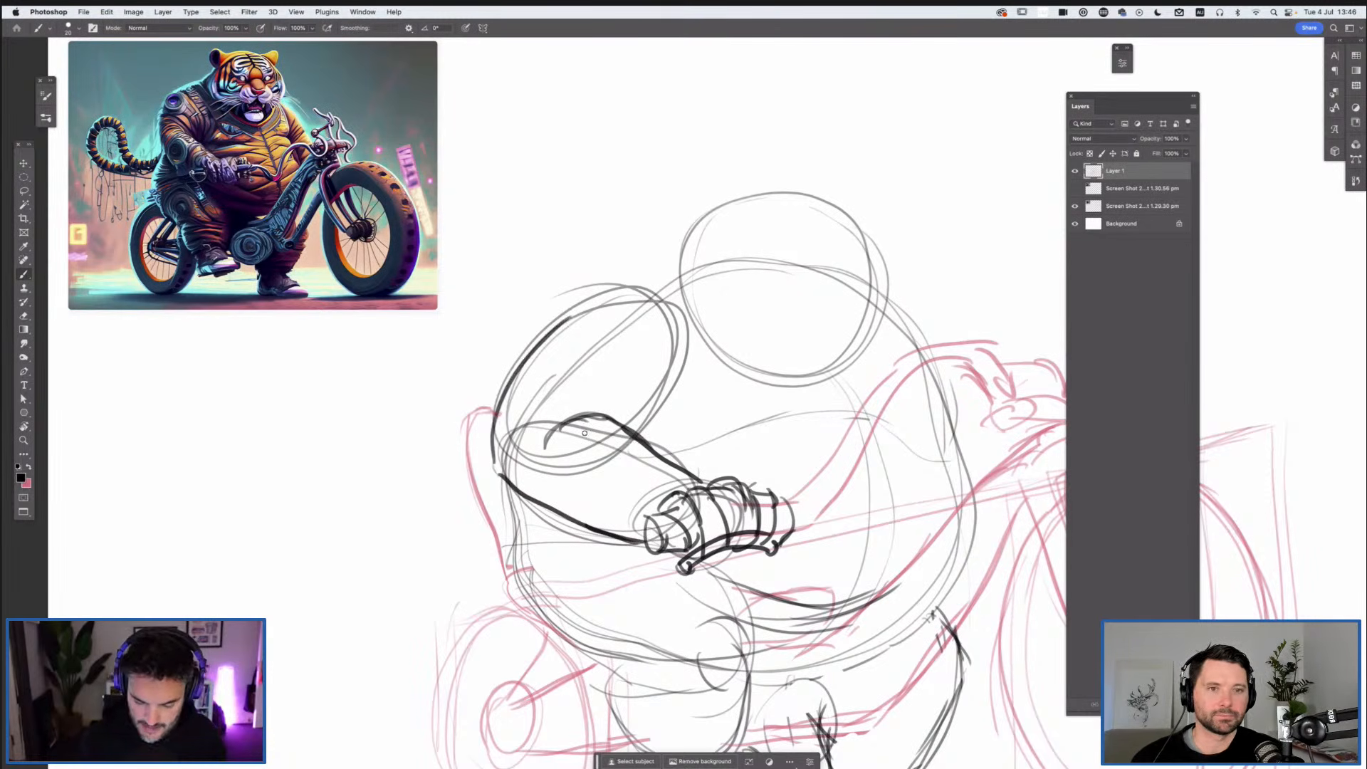
# Step: Erase the straight forearm outlines and the overlapping construction lines around the elbow
pyautogui.press('e')
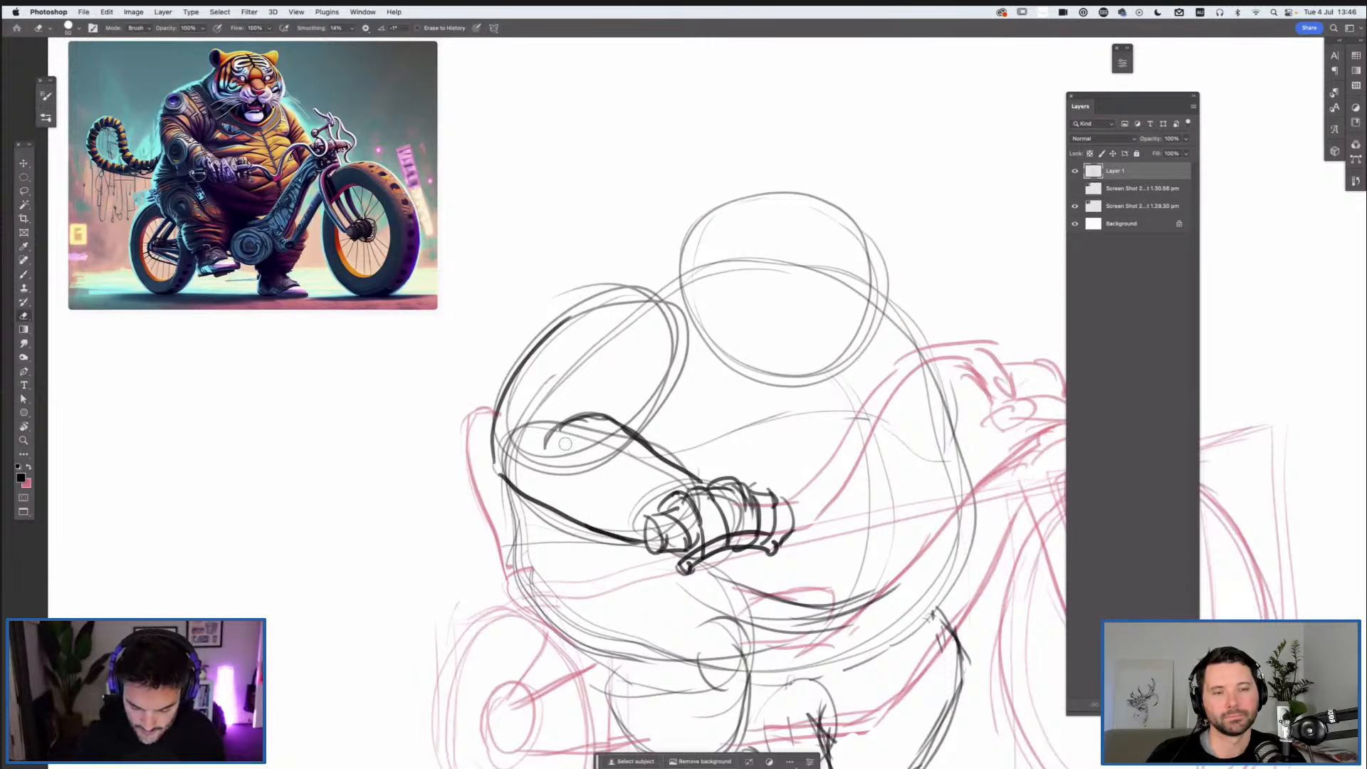
pyautogui.moveTo(565, 443); pyautogui.dragTo(591, 472)
pyautogui.moveTo(646, 436); pyautogui.dragTo(635, 463)
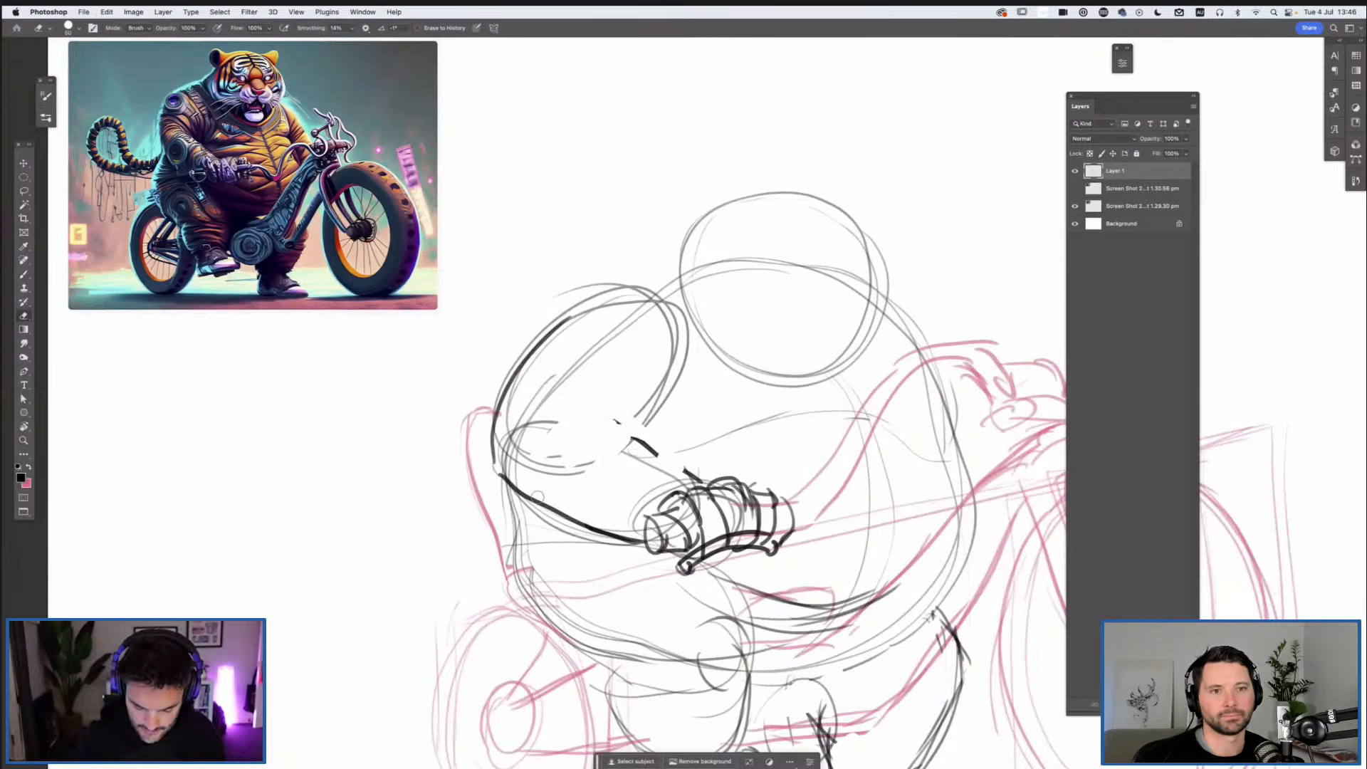
pyautogui.moveTo(588, 534); pyautogui.dragTo(515, 484)
pyautogui.moveTo(618, 529); pyautogui.dragTo(586, 524)
# Step: Redraw the forearm with fuller, rounded contours and add a small oval patch on the upper arm near the shoulder
pyautogui.press('b')
pyautogui.moveTo(500, 475); pyautogui.dragTo(581, 545)
pyautogui.moveTo(574, 427); pyautogui.dragTo(694, 479)
pyautogui.moveTo(611, 421)
pyautogui.mouseDown()
pyautogui.moveTo(549, 456)
pyautogui.moveTo(591, 413)
pyautogui.moveTo(557, 430)
pyautogui.mouseUp()
pyautogui.moveTo(562, 372)
pyautogui.mouseDown()
pyautogui.moveTo(555, 323)
pyautogui.moveTo(669, 283)
pyautogui.mouseUp()
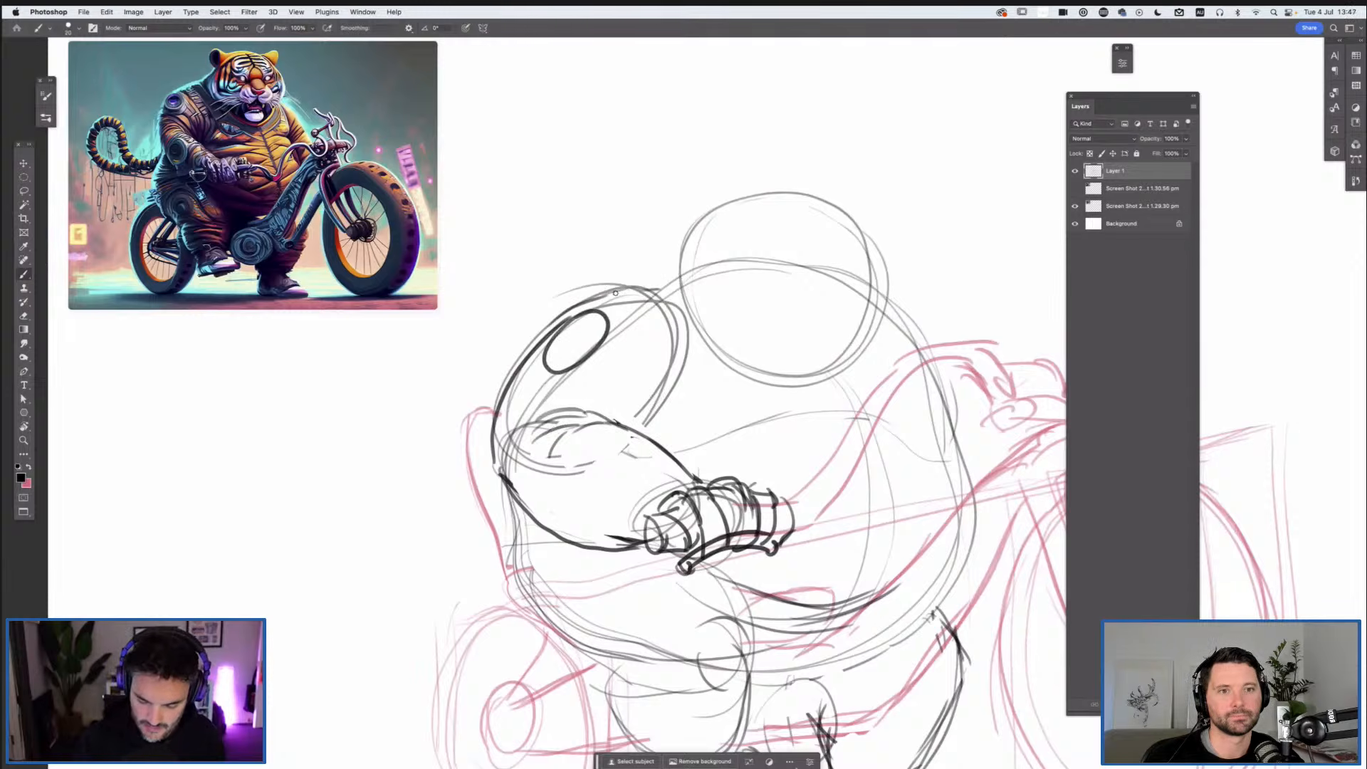
# Step: Draw the rider's lower back line from the elbow down towards the seat, undoing the extra stroke along the hip
pyautogui.moveTo(678, 495); pyautogui.dragTo(565, 537)
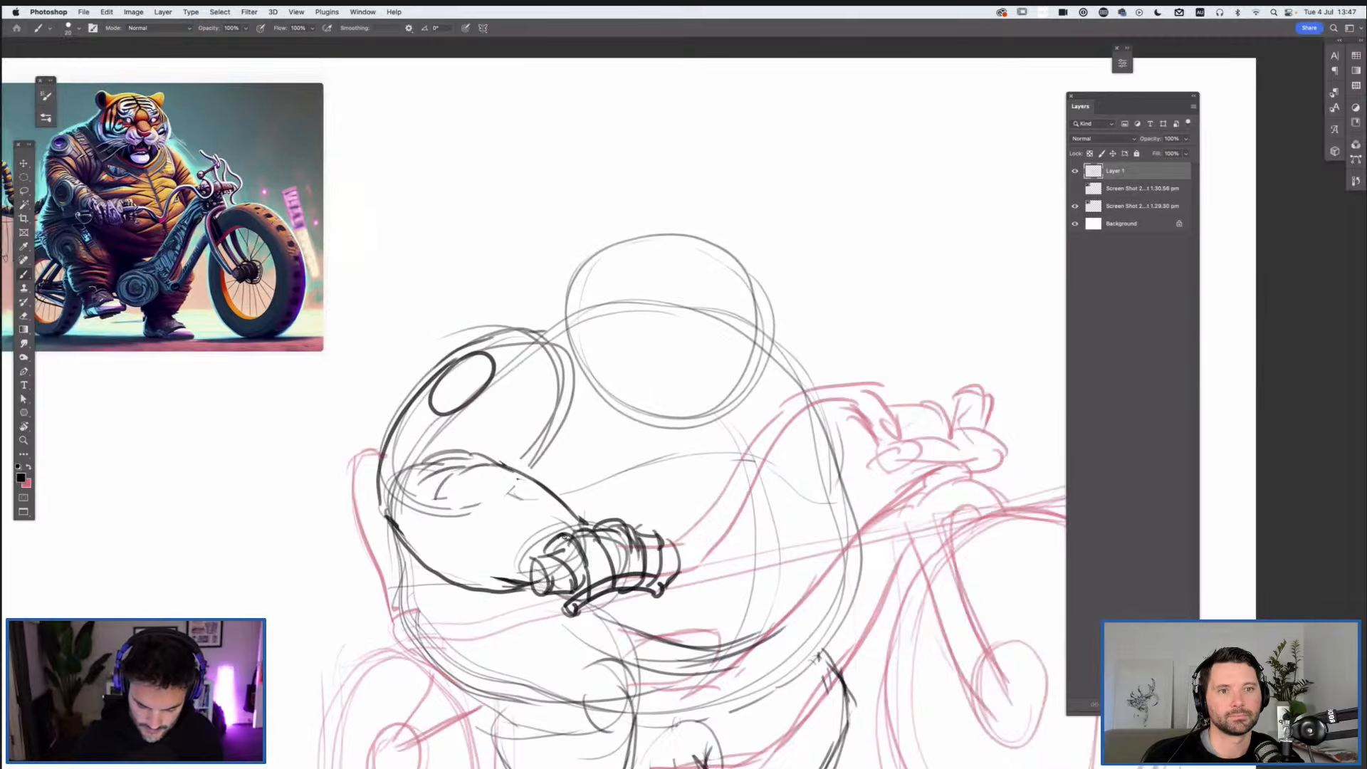
pyautogui.moveTo(651, 670)
pyautogui.mouseDown()
pyautogui.moveTo(743, 511)
pyautogui.moveTo(723, 596)
pyautogui.mouseUp()
pyautogui.moveTo(474, 505)
pyautogui.mouseDown()
pyautogui.moveTo(500, 563)
pyautogui.moveTo(560, 528)
pyautogui.mouseUp()
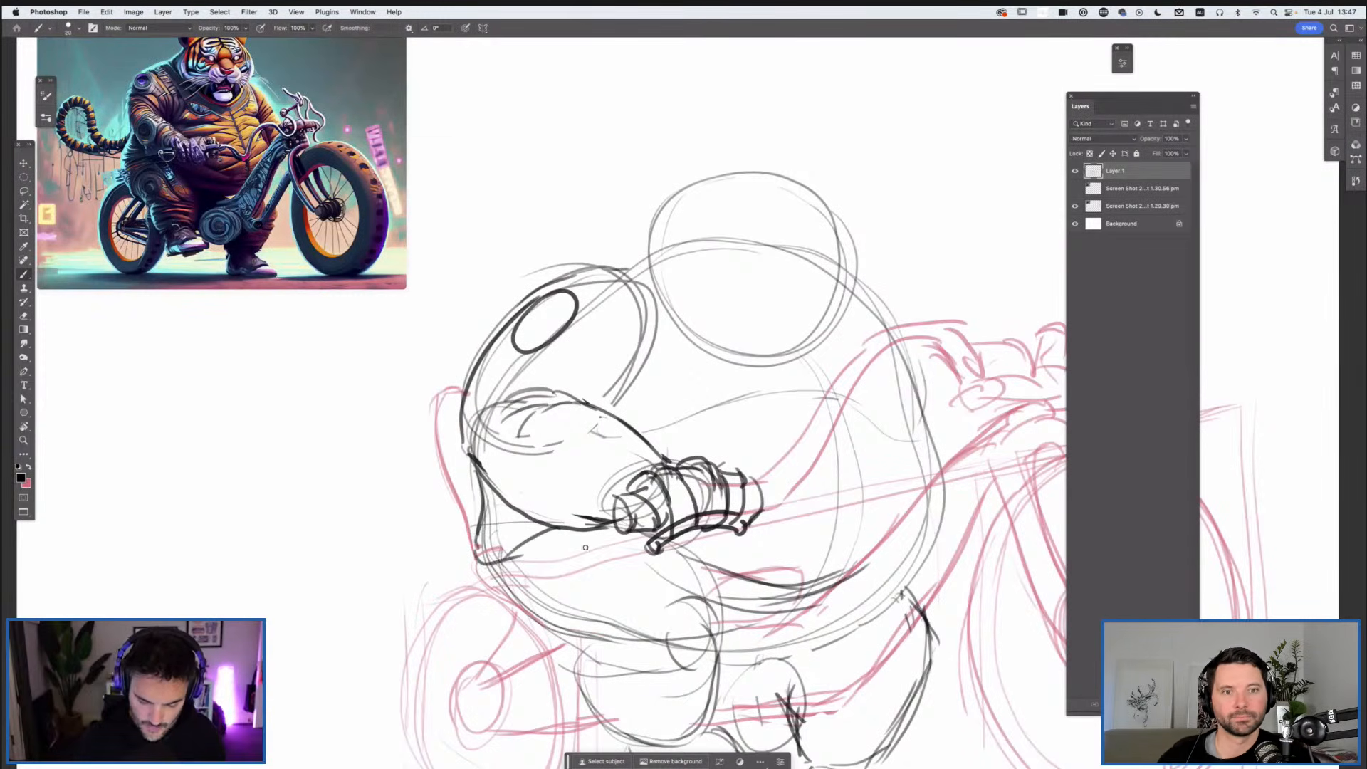
pyautogui.hotkey('ctrl', 'z')
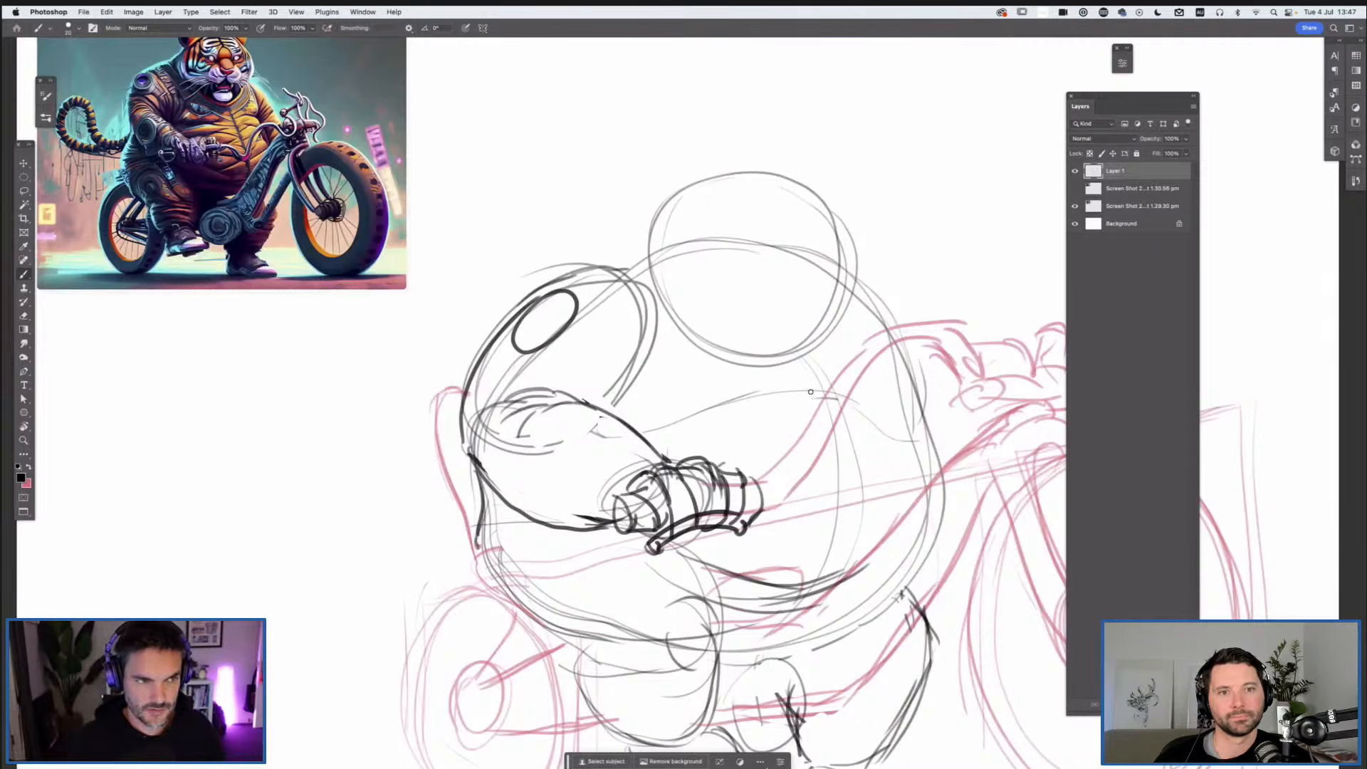
pyautogui.moveTo(799, 445); pyautogui.dragTo(726, 525)
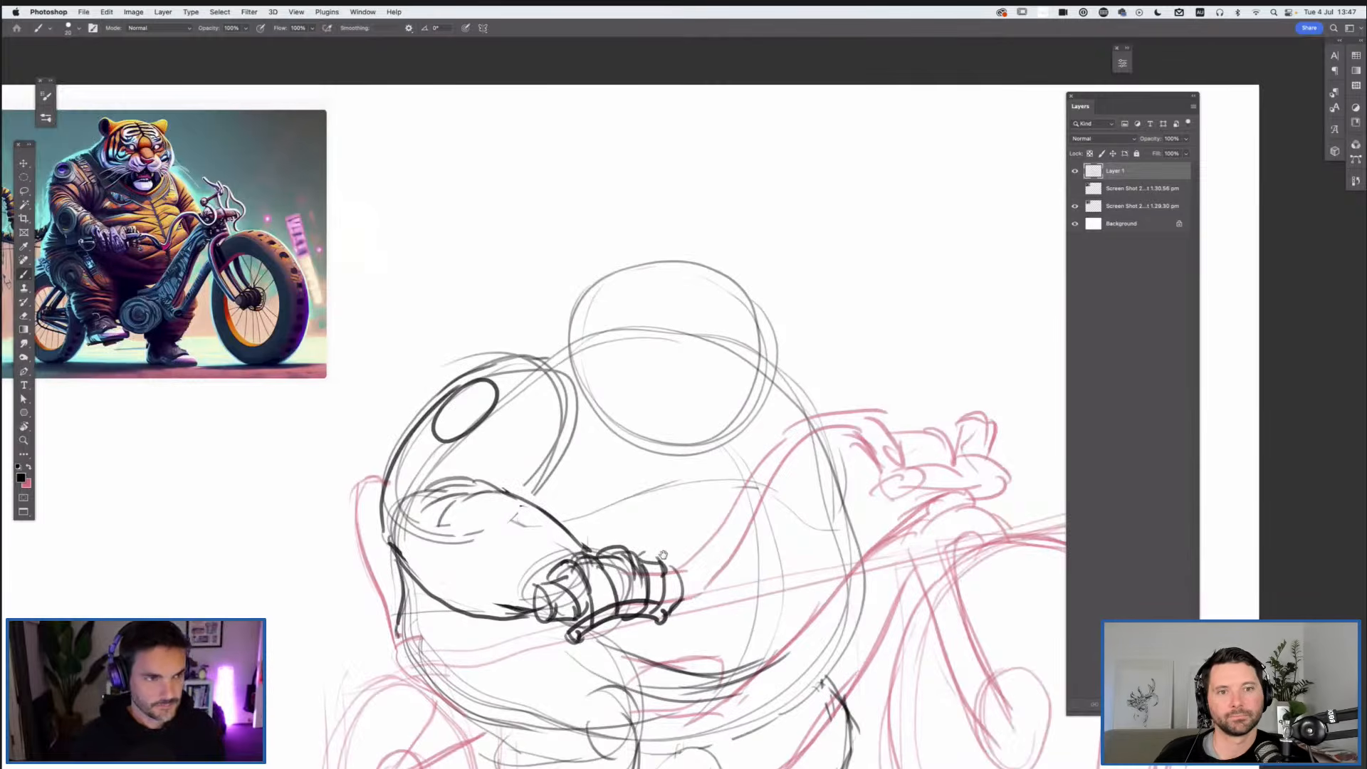
pyautogui.scroll(2, 747, 541)
pyautogui.hscroll(-2, 745, 511)
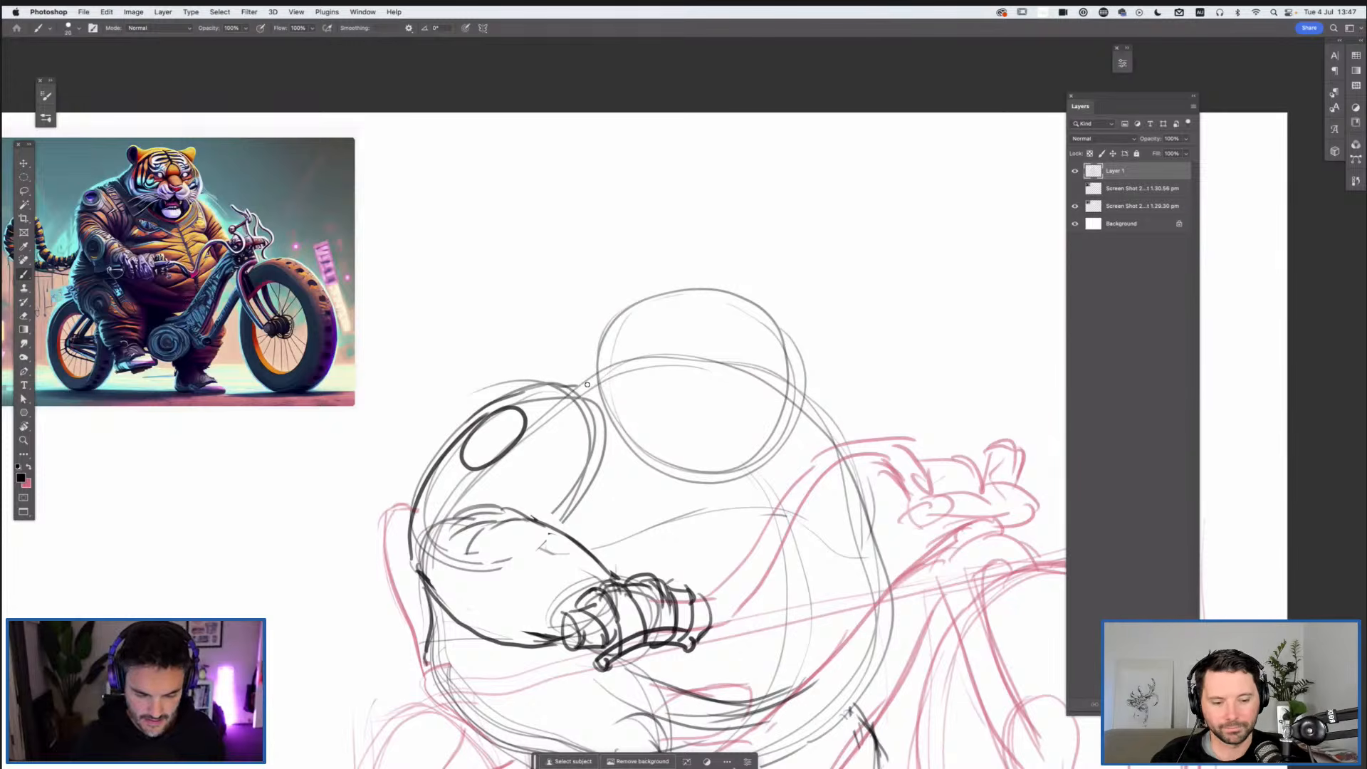
pyautogui.moveTo(467, 259)
pyautogui.mouseDown()
pyautogui.moveTo(514, 169)
pyautogui.moveTo(694, 191)
pyautogui.mouseUp()
pyautogui.moveTo(467, 265); pyautogui.dragTo(645, 252)
pyautogui.moveTo(692, 190); pyautogui.dragTo(728, 247)
pyautogui.moveTo(641, 253); pyautogui.dragTo(718, 248)
pyautogui.moveTo(509, 263)
pyautogui.mouseDown()
pyautogui.moveTo(562, 298)
pyautogui.moveTo(705, 237)
pyautogui.mouseUp()
pyautogui.moveTo(669, 158); pyautogui.dragTo(699, 175)
pyautogui.moveTo(531, 146); pyautogui.dragTo(496, 175)
pyautogui.press('l')
pyautogui.moveTo(755, 232)
pyautogui.mouseDown()
pyautogui.moveTo(680, 280)
pyautogui.moveTo(498, 330)
pyautogui.moveTo(430, 191)
pyautogui.moveTo(786, 166)
pyautogui.mouseUp()
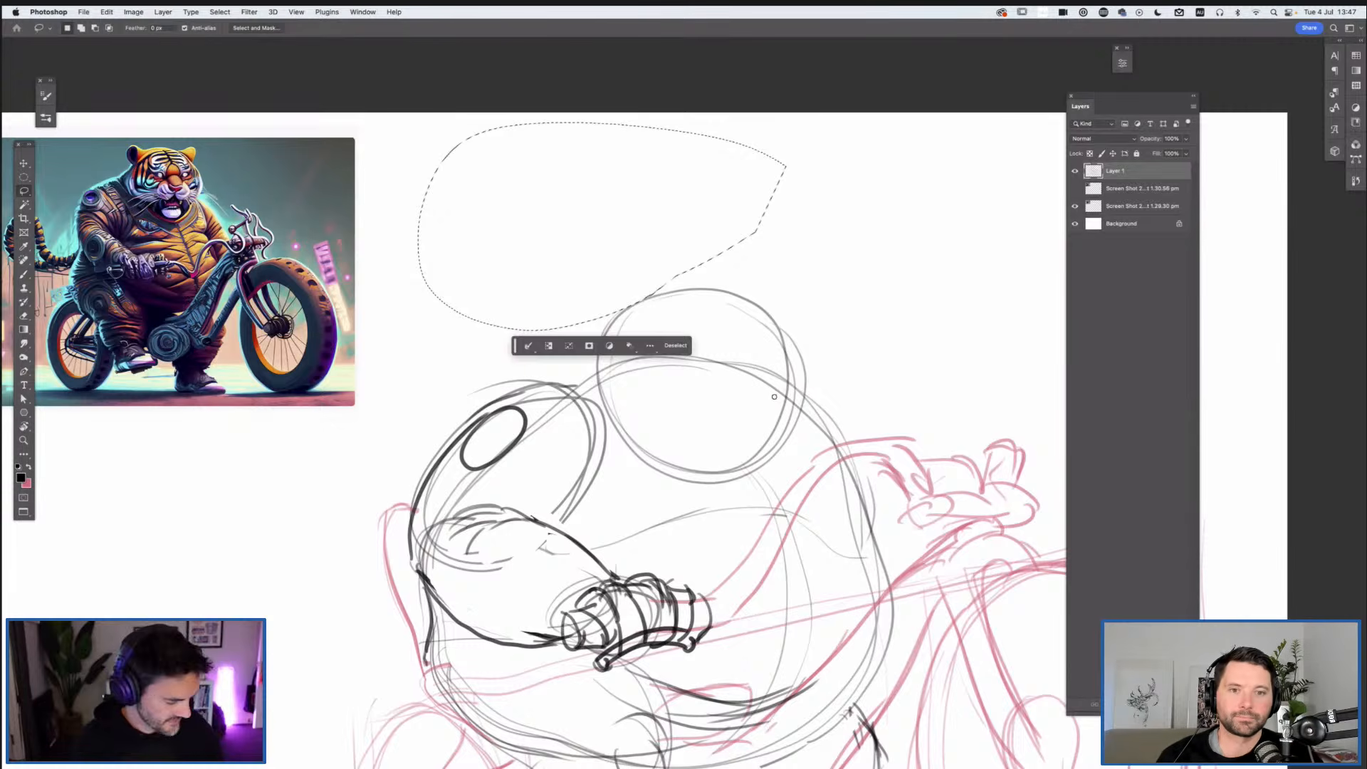
pyautogui.hotkey('ctrl', 'd')
pyautogui.press('b')
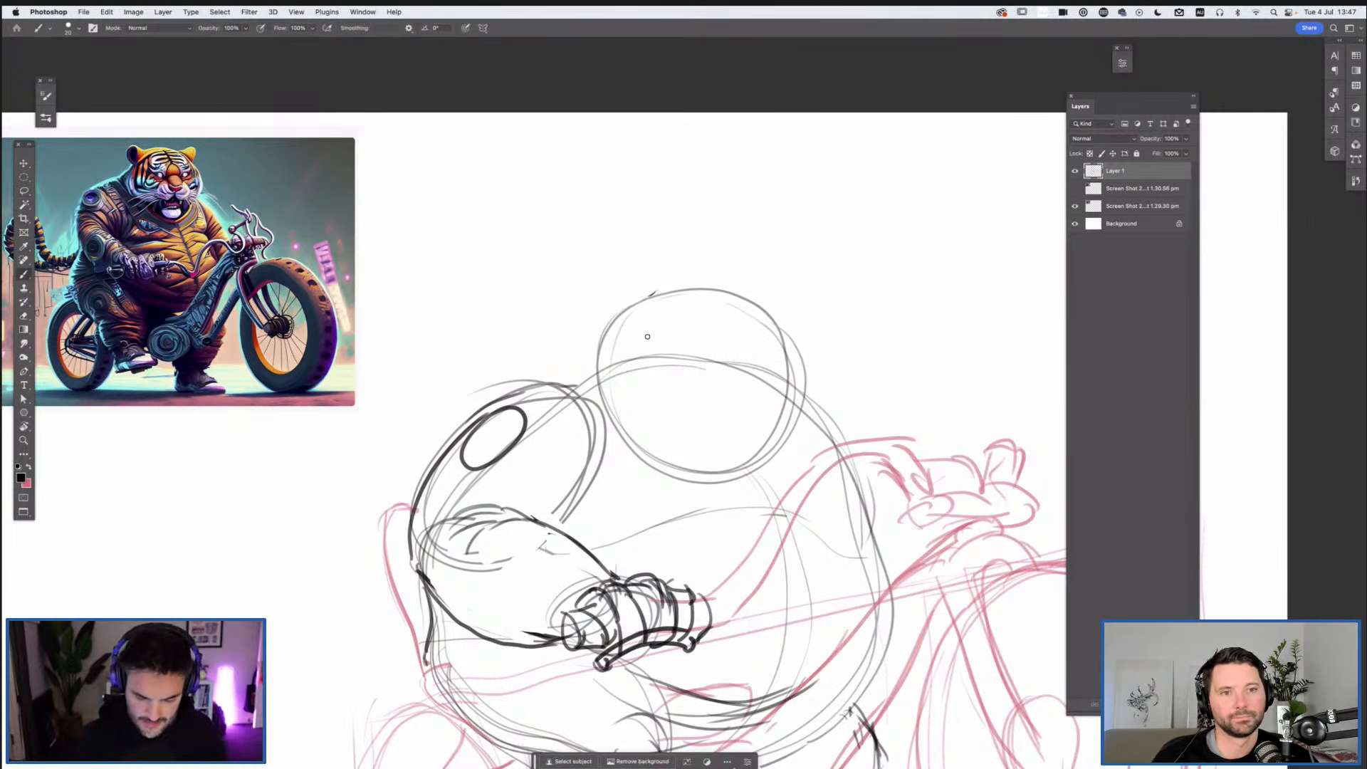
# Step: Draw the tiger's nose, nose bridge, muzzle lobes and chin inside the head circle, with the near side of the face and jaw line
pyautogui.moveTo(640, 326); pyautogui.dragTo(660, 366)
pyautogui.moveTo(629, 307)
pyautogui.mouseDown()
pyautogui.moveTo(587, 383)
pyautogui.moveTo(637, 400)
pyautogui.moveTo(590, 401)
pyautogui.moveTo(606, 341)
pyautogui.moveTo(585, 398)
pyautogui.moveTo(662, 436)
pyautogui.mouseUp()
pyautogui.moveTo(702, 389)
pyautogui.mouseDown()
pyautogui.moveTo(703, 429)
pyautogui.moveTo(736, 396)
pyautogui.moveTo(728, 427)
pyautogui.moveTo(742, 396)
pyautogui.mouseUp()
pyautogui.moveTo(739, 460); pyautogui.dragTo(698, 452)
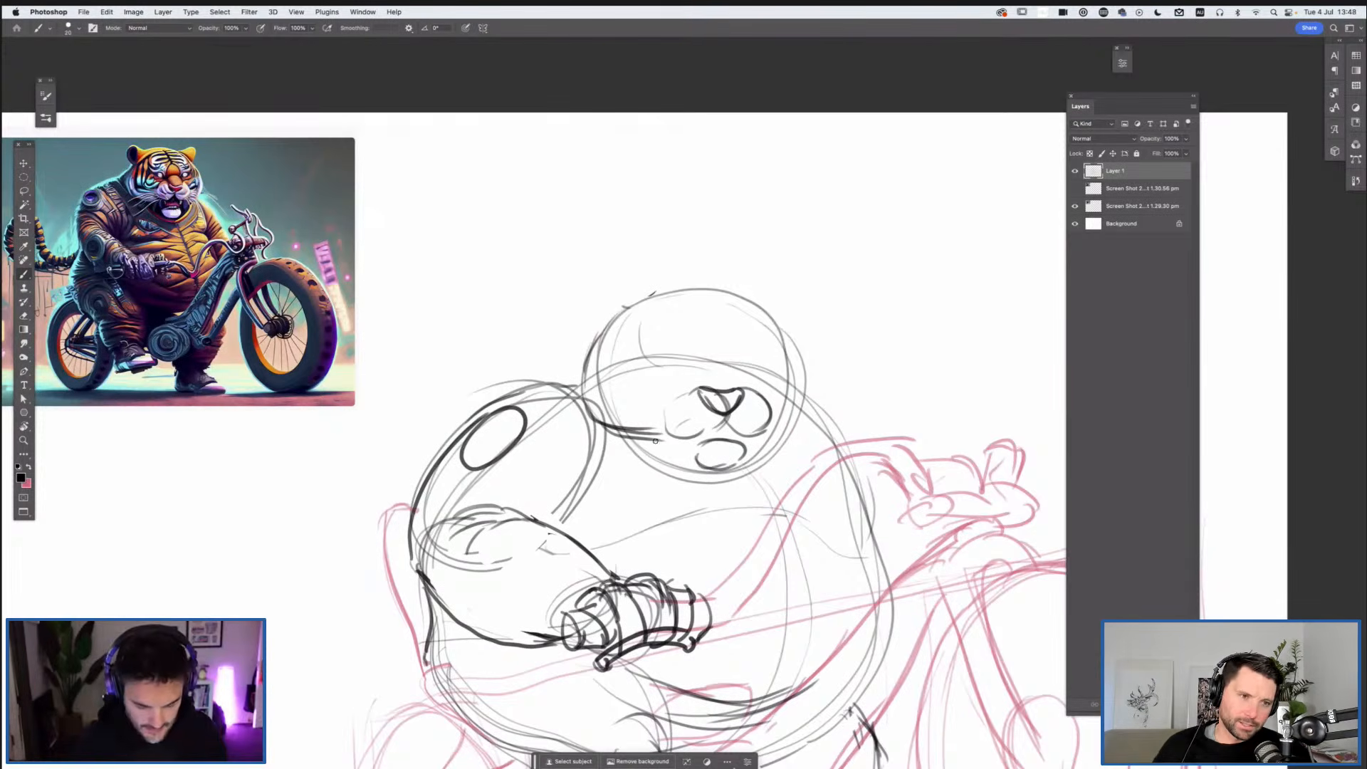
pyautogui.moveTo(589, 418); pyautogui.dragTo(665, 435)
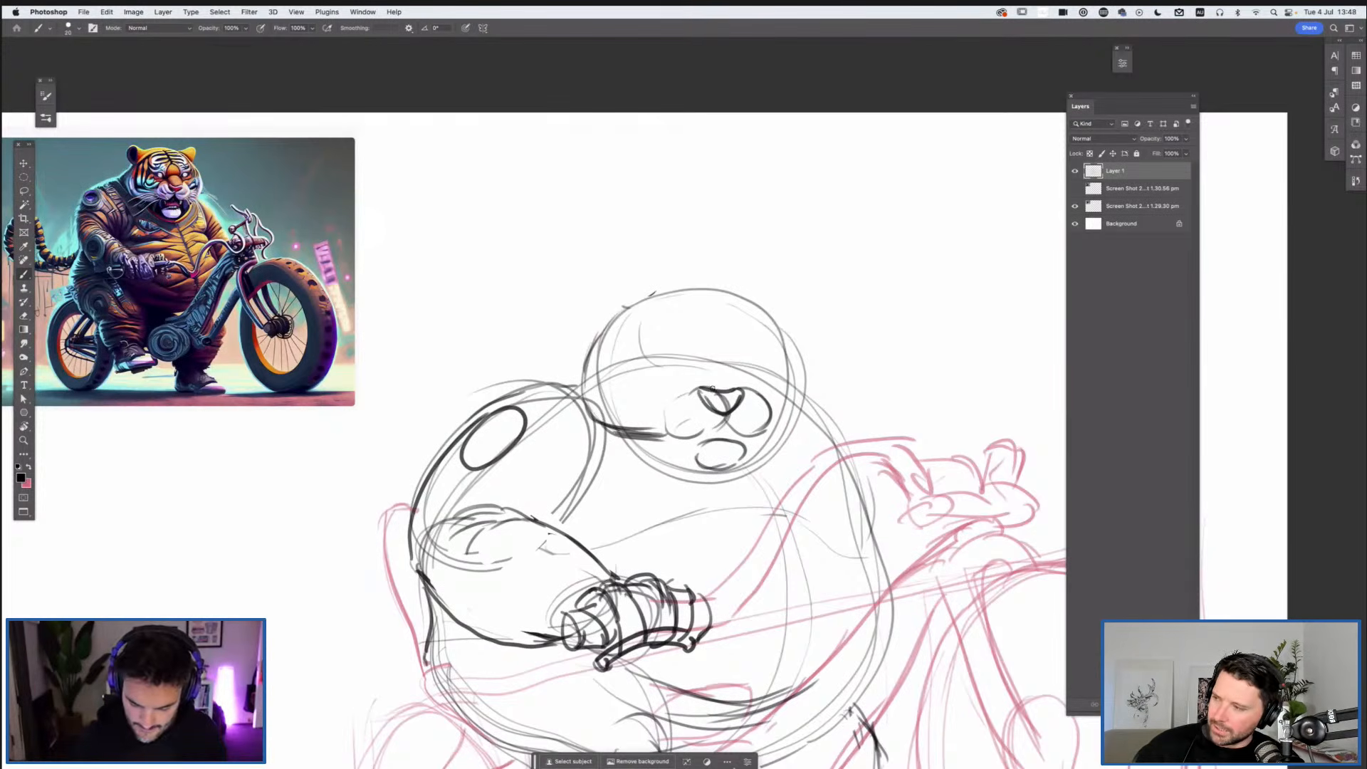
pyautogui.moveTo(738, 387); pyautogui.dragTo(704, 396)
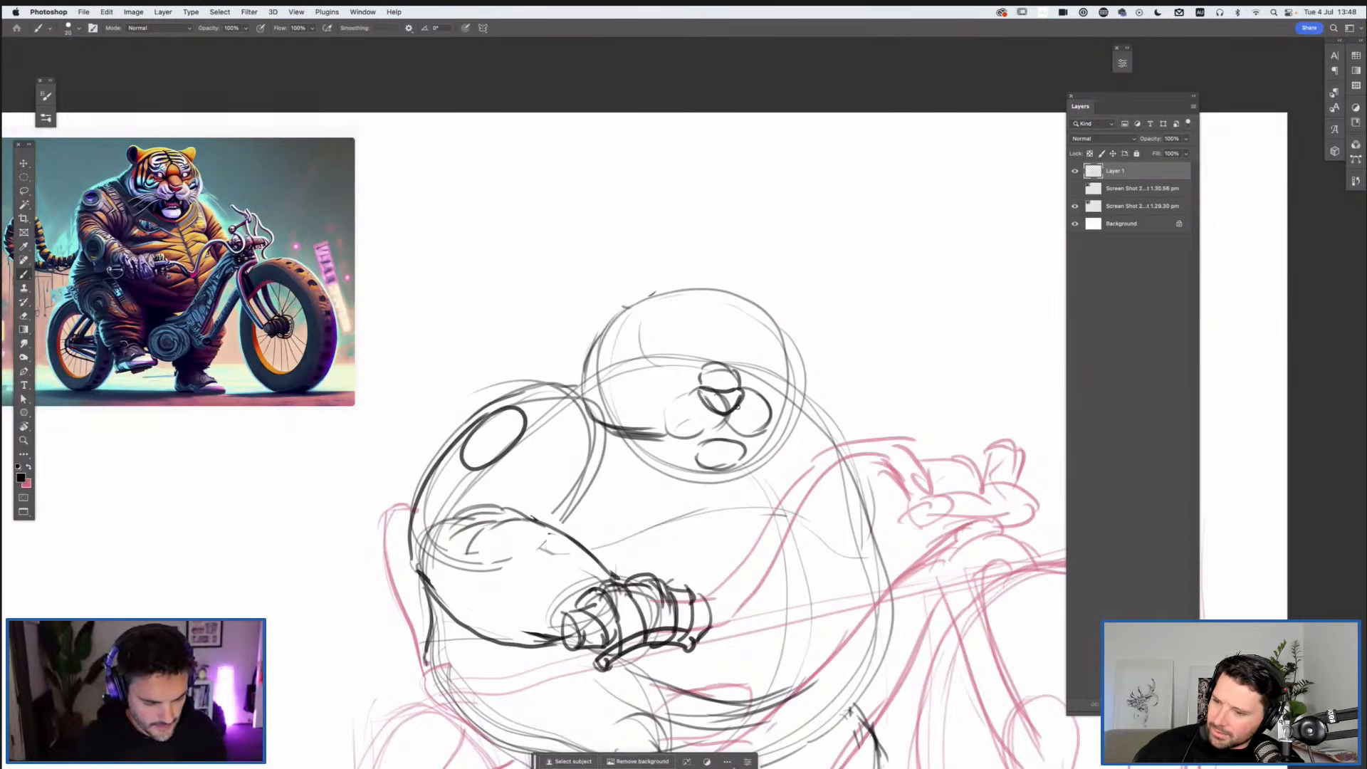
# Step: Add the tiger's narrow eyes, the top contour of the head and two ears with an inner ear line
pyautogui.moveTo(681, 363)
pyautogui.mouseDown()
pyautogui.moveTo(697, 368)
pyautogui.moveTo(666, 363)
pyautogui.moveTo(766, 363)
pyautogui.moveTo(805, 383)
pyautogui.moveTo(786, 336)
pyautogui.moveTo(676, 288)
pyautogui.mouseUp()
pyautogui.moveTo(596, 283); pyautogui.dragTo(654, 292)
pyautogui.moveTo(592, 301); pyautogui.dragTo(652, 291)
pyautogui.moveTo(741, 294)
pyautogui.mouseDown()
pyautogui.moveTo(760, 289)
pyautogui.moveTo(780, 307)
pyautogui.mouseUp()
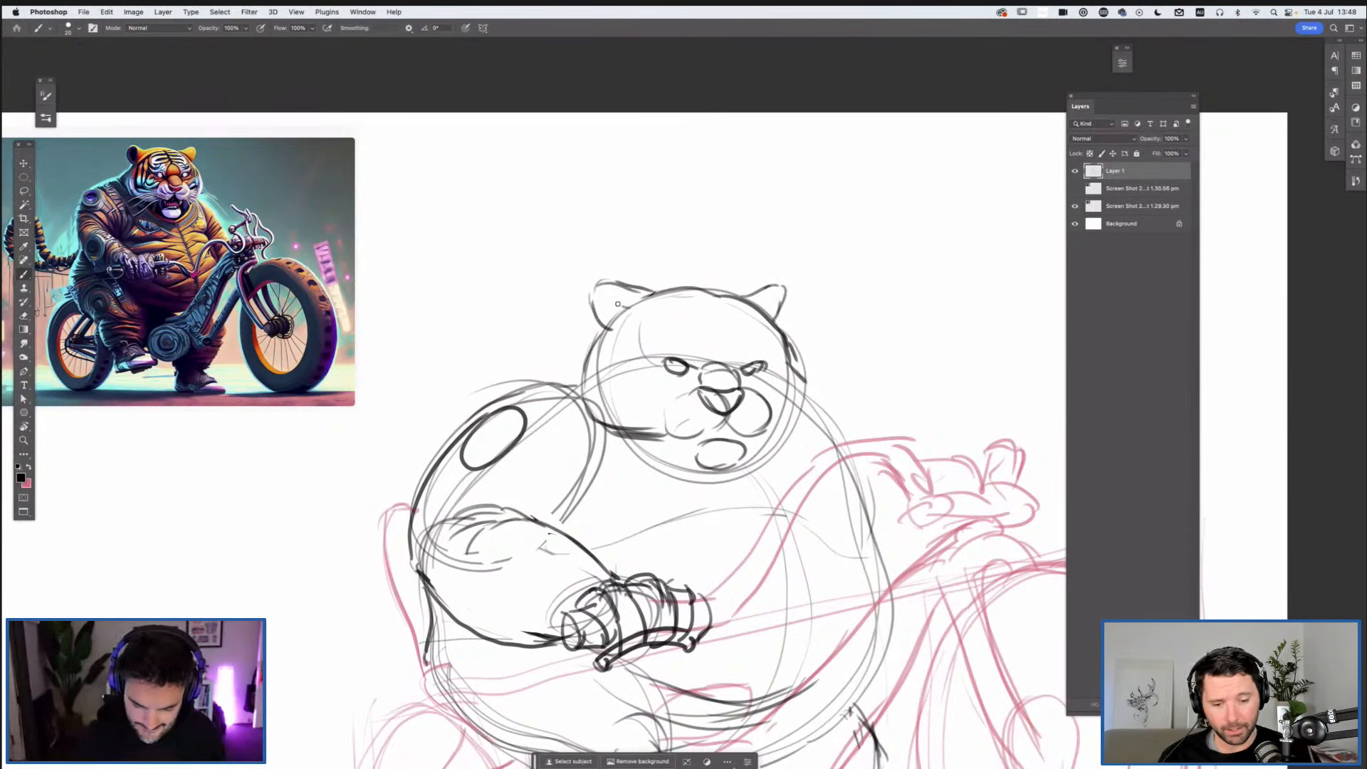
pyautogui.moveTo(621, 318); pyautogui.dragTo(609, 297)
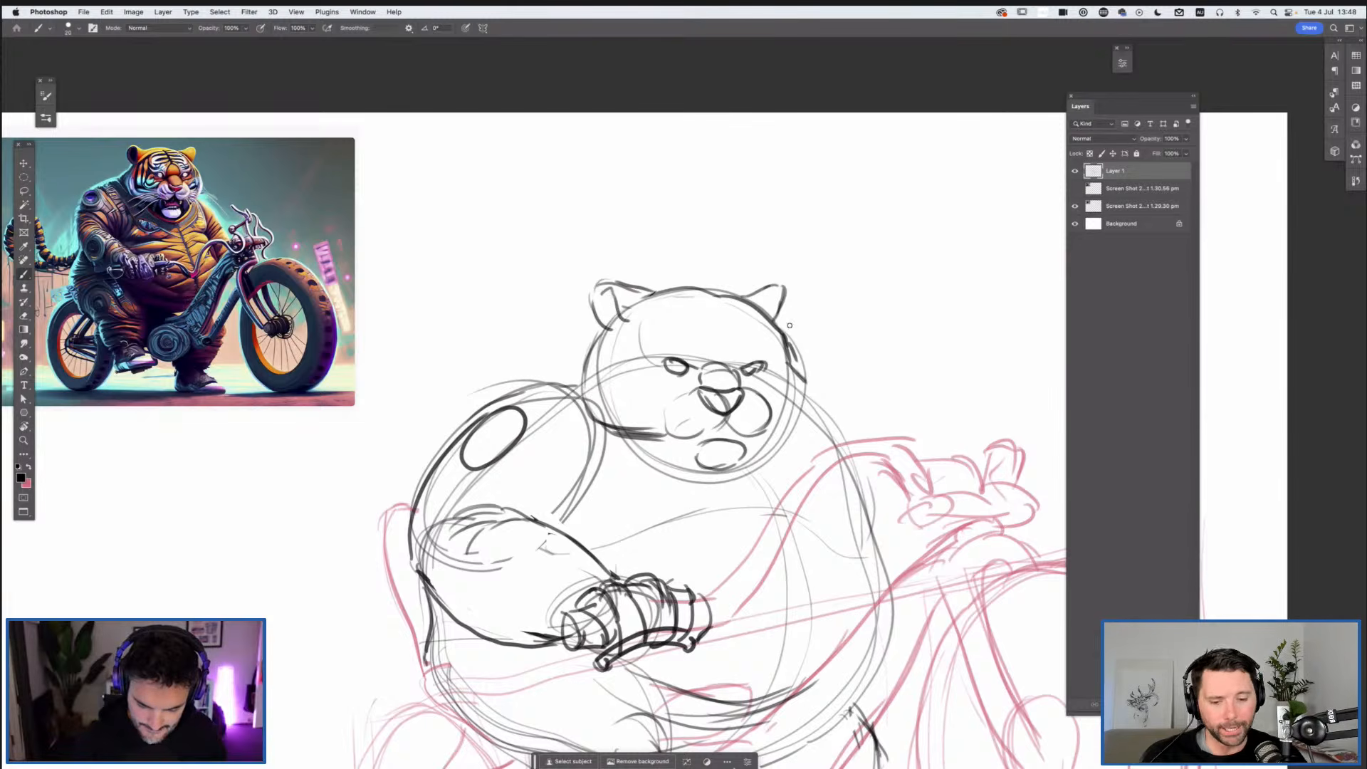
# Step: Add forehead stripes, the far side of the face, jagged fur on the near cheek and short strokes at the mouth corners
pyautogui.moveTo(743, 340)
pyautogui.mouseDown()
pyautogui.moveTo(688, 338)
pyautogui.moveTo(731, 322)
pyautogui.moveTo(727, 310)
pyautogui.mouseUp()
pyautogui.moveTo(787, 341); pyautogui.dragTo(805, 387)
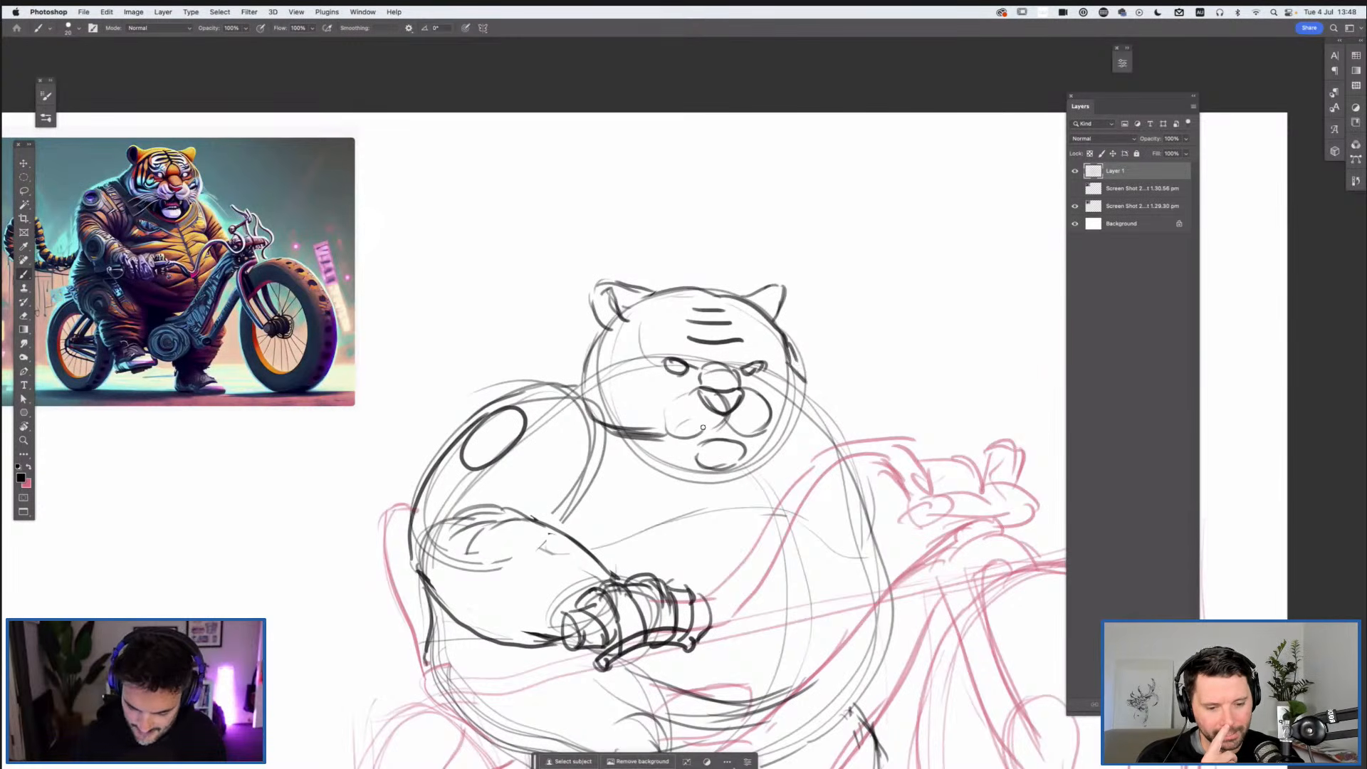
pyautogui.moveTo(588, 356)
pyautogui.mouseDown()
pyautogui.moveTo(568, 398)
pyautogui.moveTo(632, 441)
pyautogui.mouseUp()
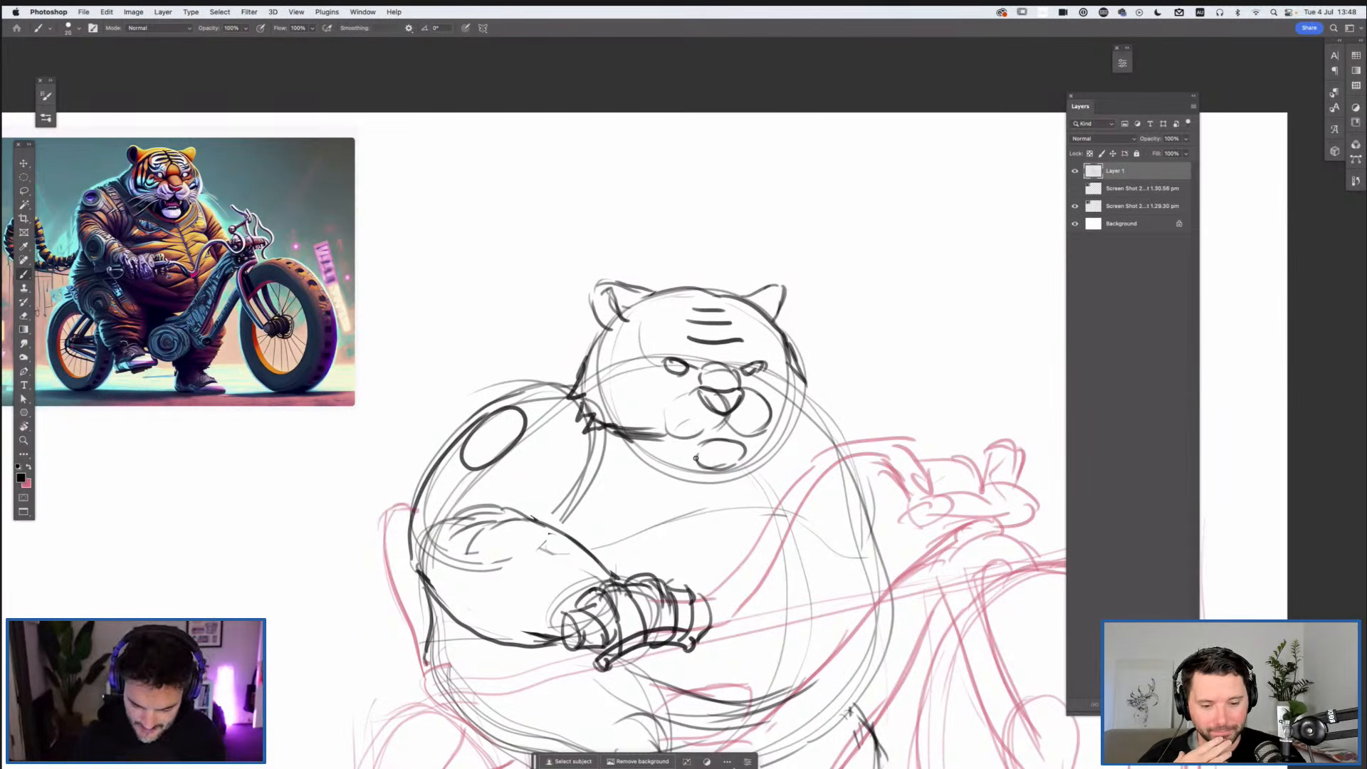
pyautogui.moveTo(739, 436); pyautogui.dragTo(742, 447)
pyautogui.moveTo(702, 435); pyautogui.dragTo(699, 449)
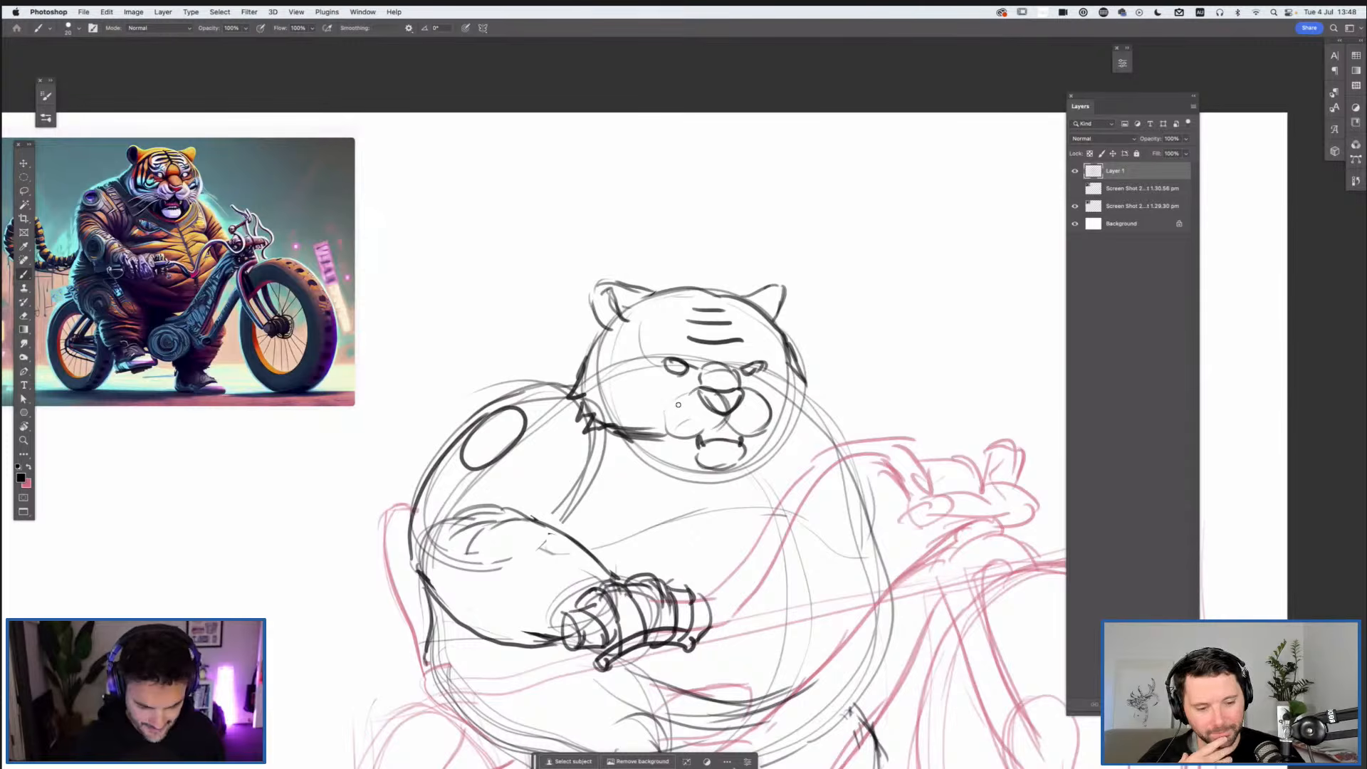
# Step: Strengthen the muzzle contours and add jagged fur along the far cheek, jaw and chin, plus a stripe above the far eye
pyautogui.moveTo(683, 391); pyautogui.dragTo(665, 419)
pyautogui.moveTo(774, 406); pyautogui.dragTo(764, 431)
pyautogui.moveTo(792, 372); pyautogui.dragTo(771, 427)
pyautogui.moveTo(798, 375); pyautogui.dragTo(812, 421)
pyautogui.moveTo(784, 420)
pyautogui.mouseDown()
pyautogui.moveTo(741, 450)
pyautogui.moveTo(626, 448)
pyautogui.moveTo(723, 489)
pyautogui.mouseUp()
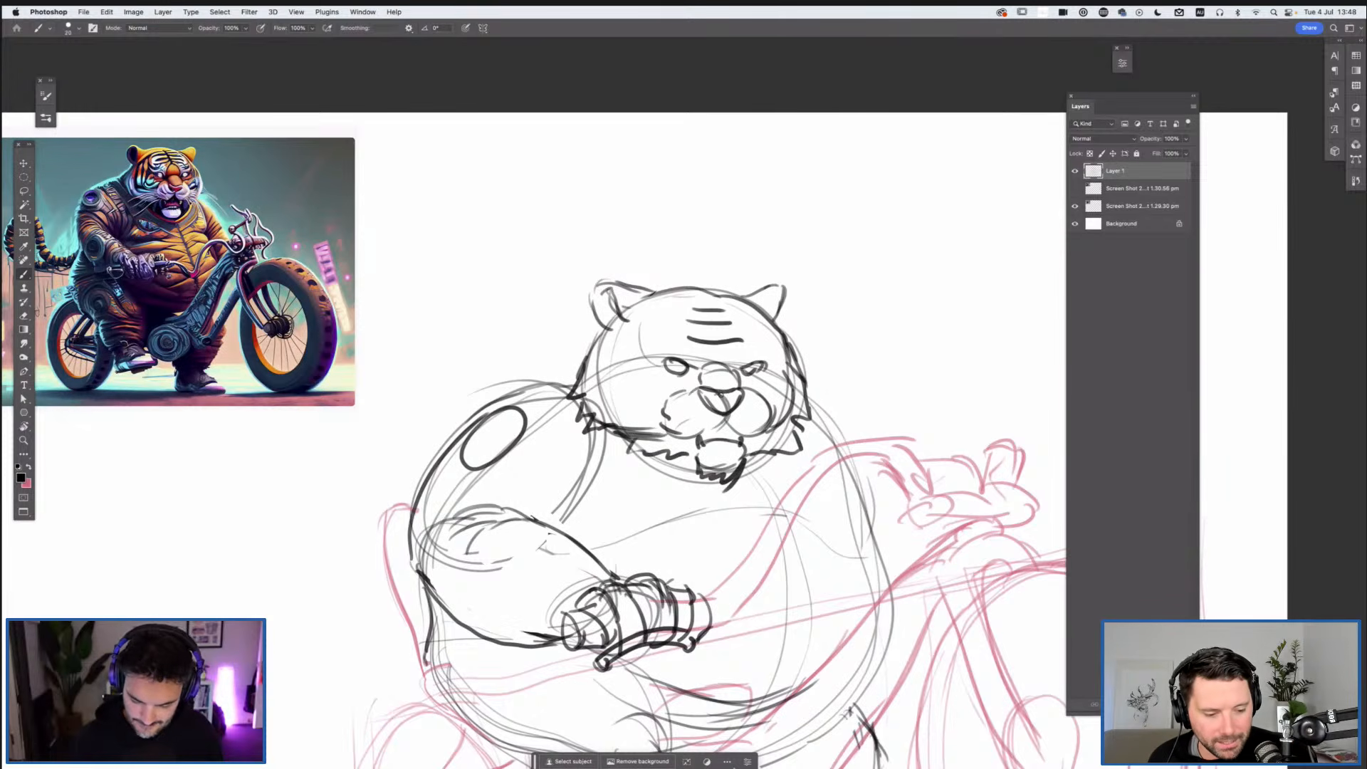
pyautogui.moveTo(757, 393); pyautogui.dragTo(750, 344)
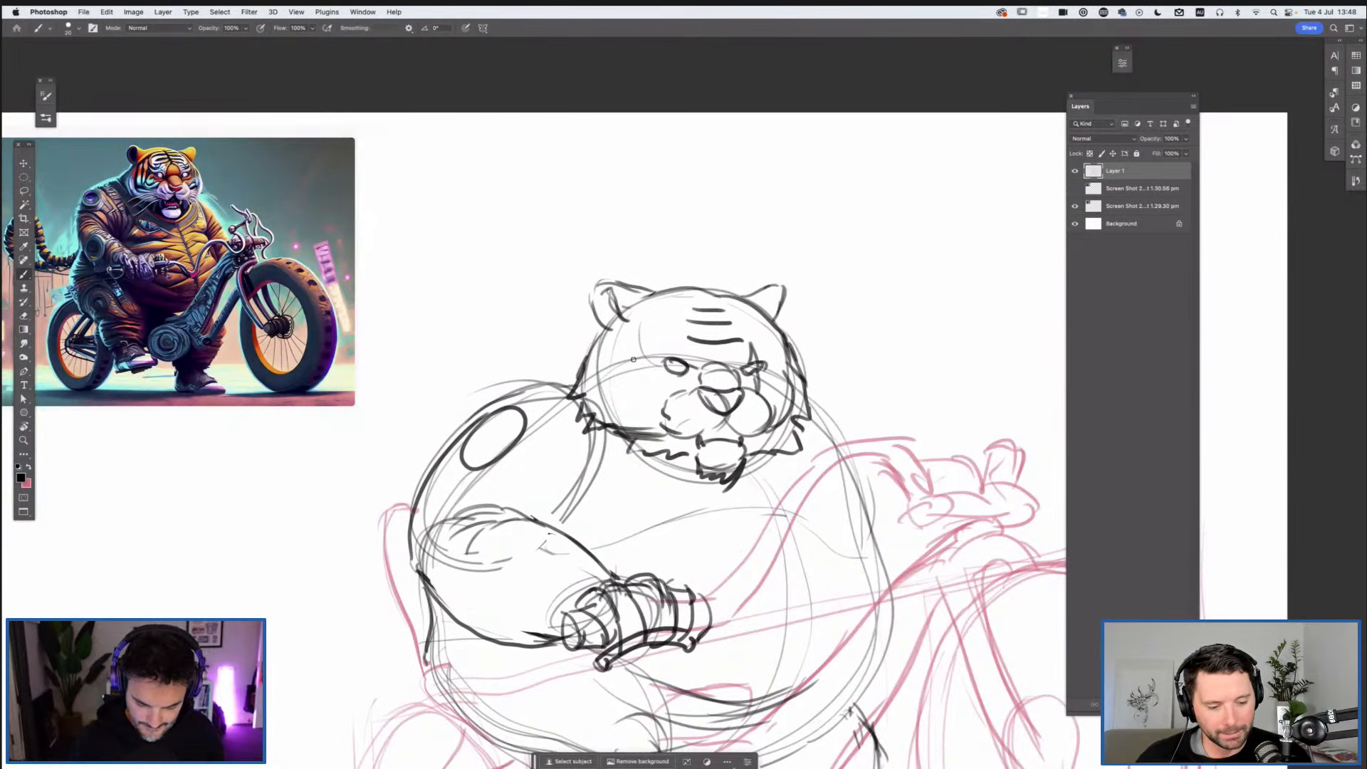
# Step: Add curved stripes to the tiger's near cheek and strengthen the lowest forehead stripe and the line beside the near ear
pyautogui.moveTo(635, 414)
pyautogui.mouseDown()
pyautogui.moveTo(618, 341)
pyautogui.moveTo(668, 396)
pyautogui.mouseUp()
pyautogui.moveTo(677, 332); pyautogui.dragTo(726, 342)
pyautogui.moveTo(626, 324); pyautogui.dragTo(638, 327)
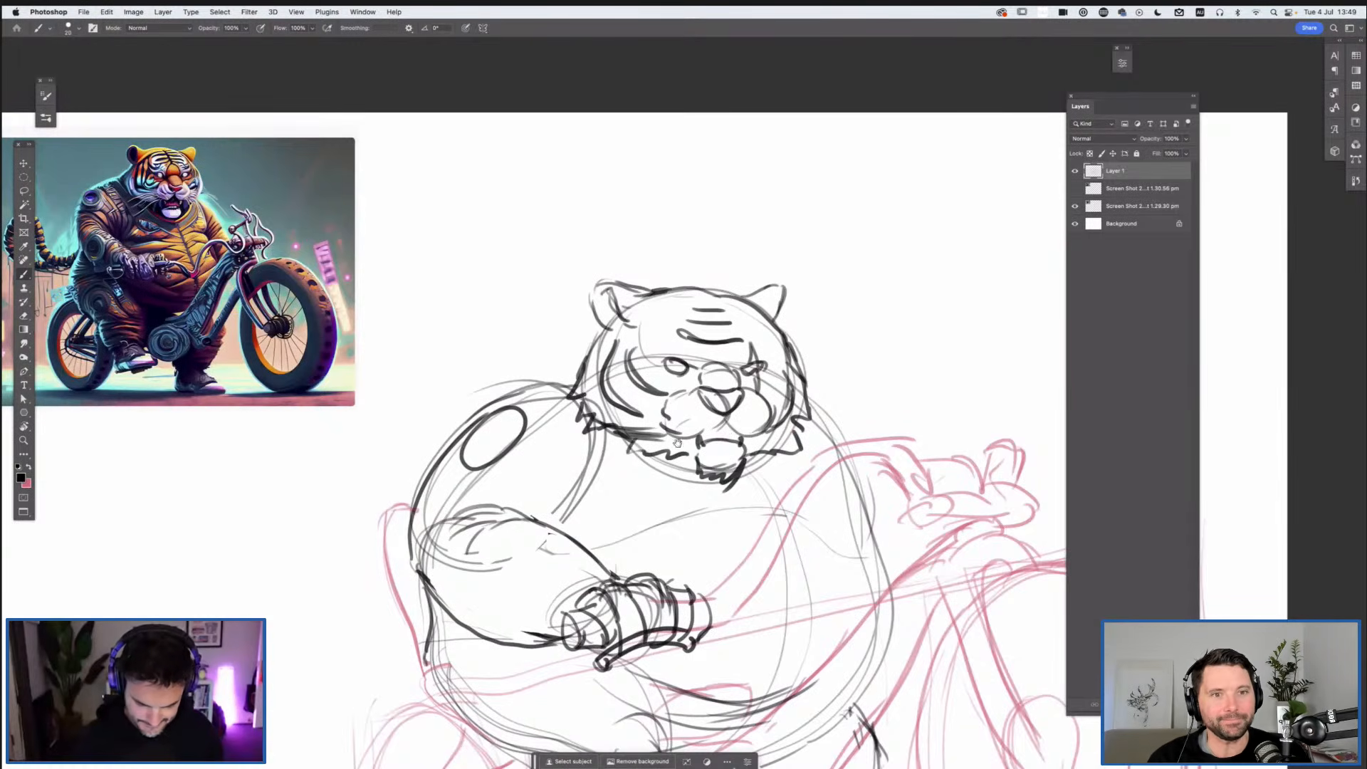
# Step: Erase the oval patch from the tiger's near shoulder
pyautogui.scroll(-3, 712, 466)
pyautogui.hscroll(4, 712, 467)
pyautogui.press('super+minus')
pyautogui.press('super+minus')
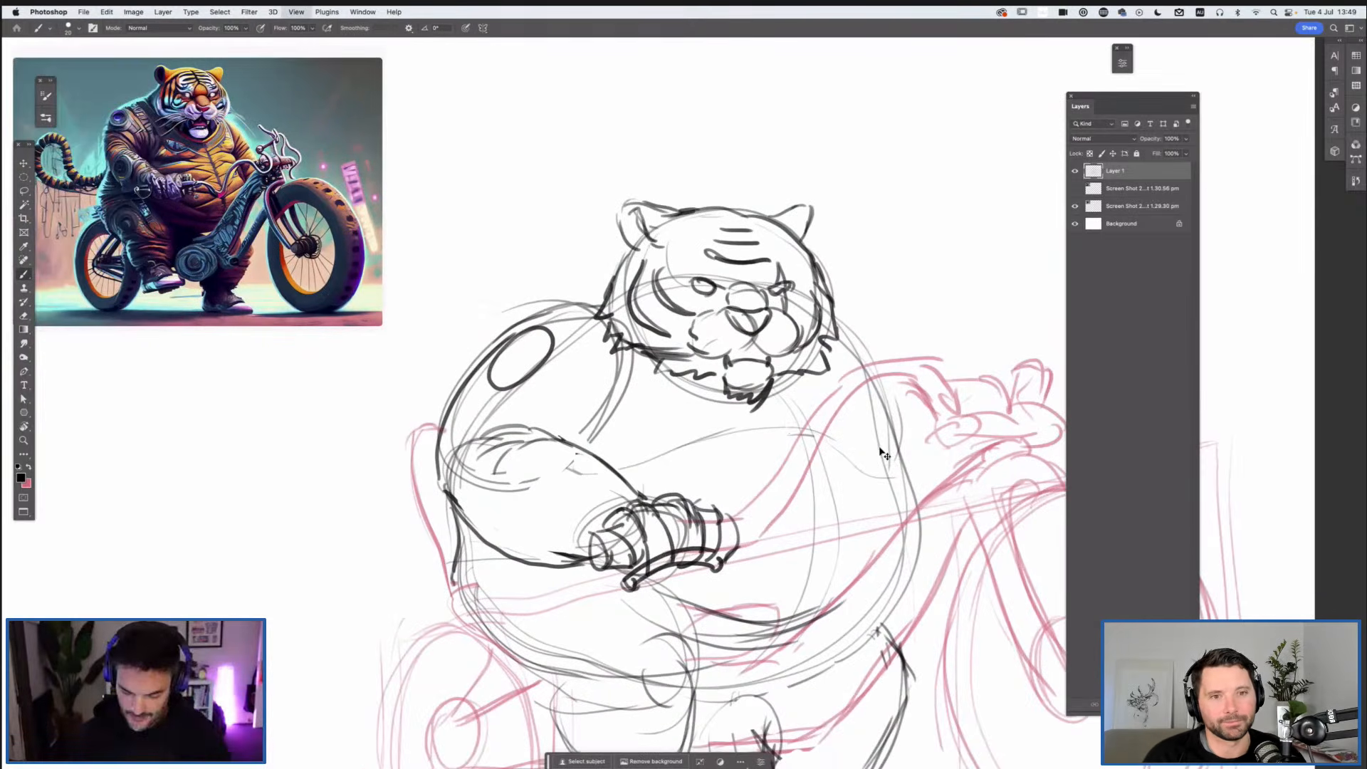
pyautogui.press('super+plus')
pyautogui.press('super+plus')
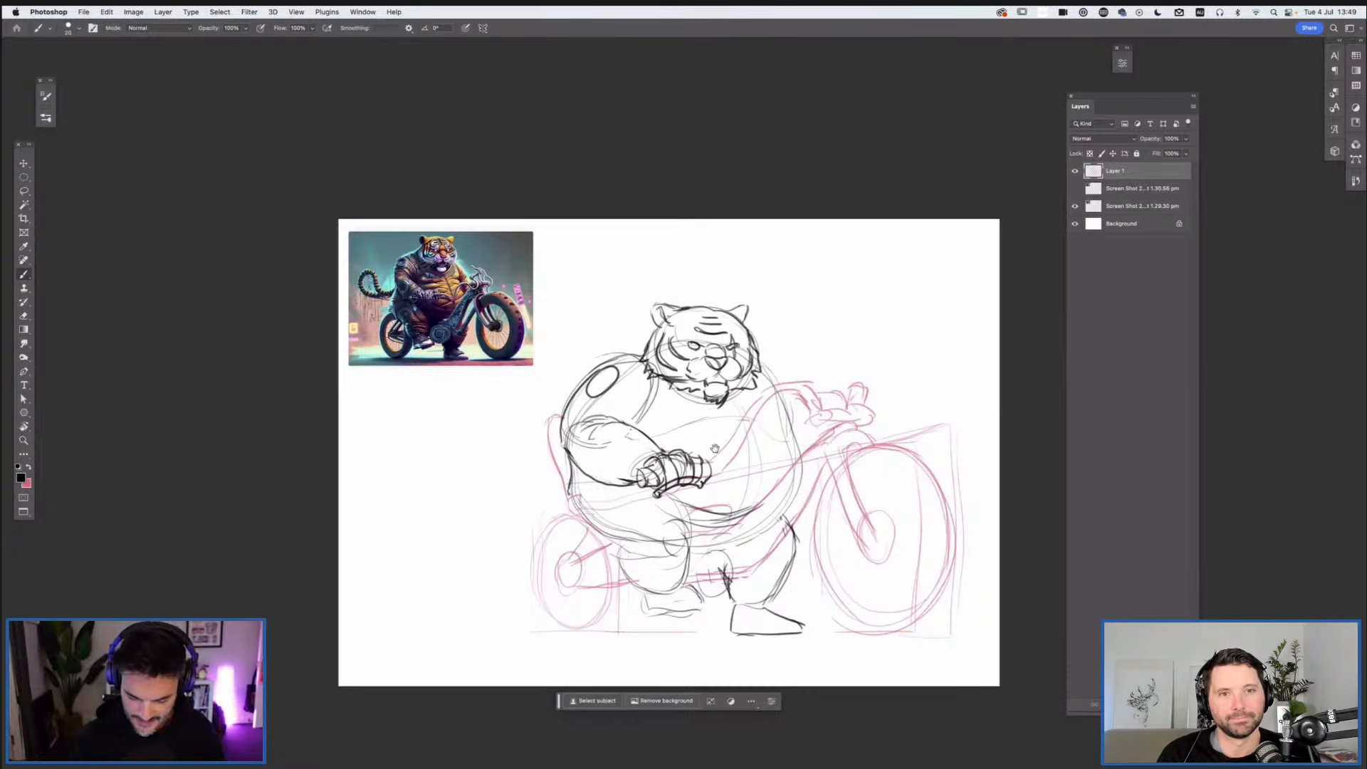
pyautogui.moveTo(787, 444); pyautogui.dragTo(746, 467)
pyautogui.press('super+plus')
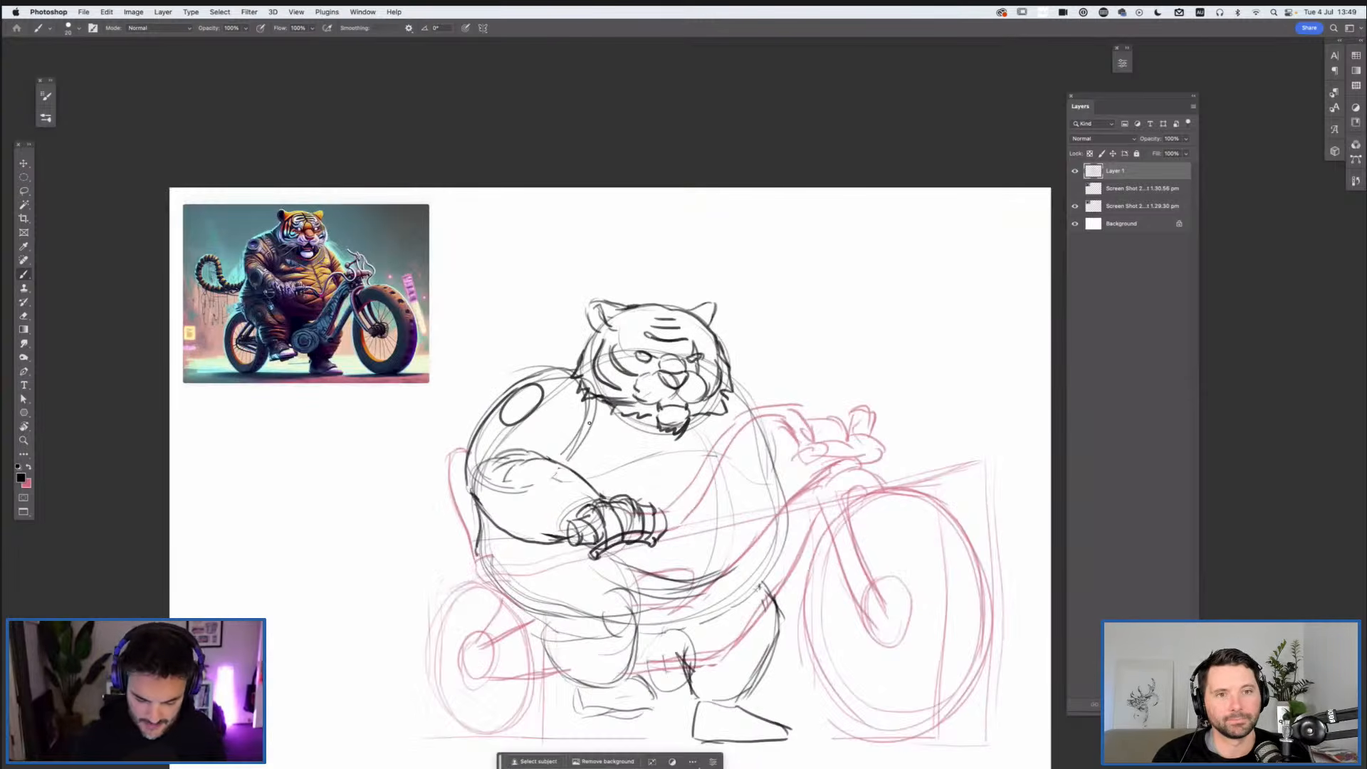
pyautogui.scroll(-3, 801, 406)
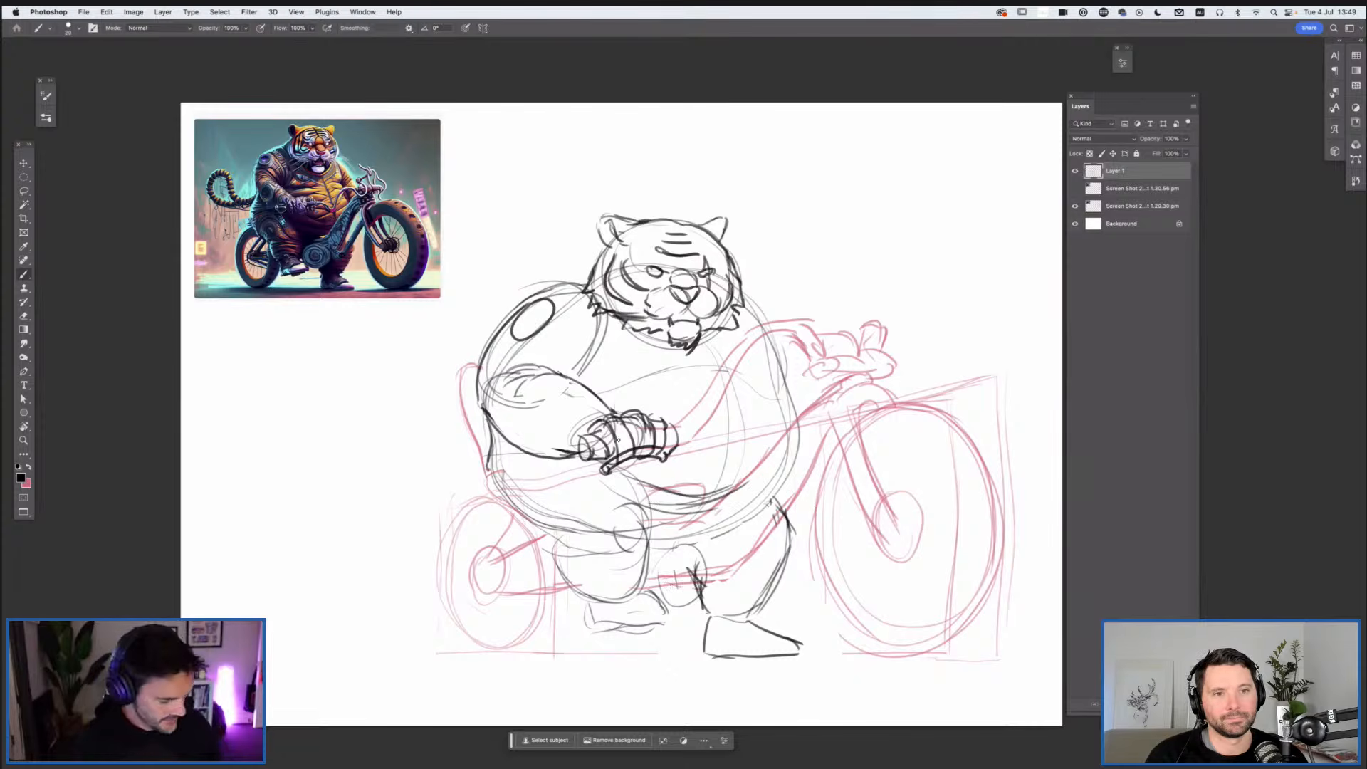
pyautogui.press('e')
pyautogui.moveTo(543, 333)
pyautogui.mouseDown()
pyautogui.moveTo(552, 294)
pyautogui.moveTo(566, 299)
pyautogui.moveTo(528, 346)
pyautogui.mouseUp()
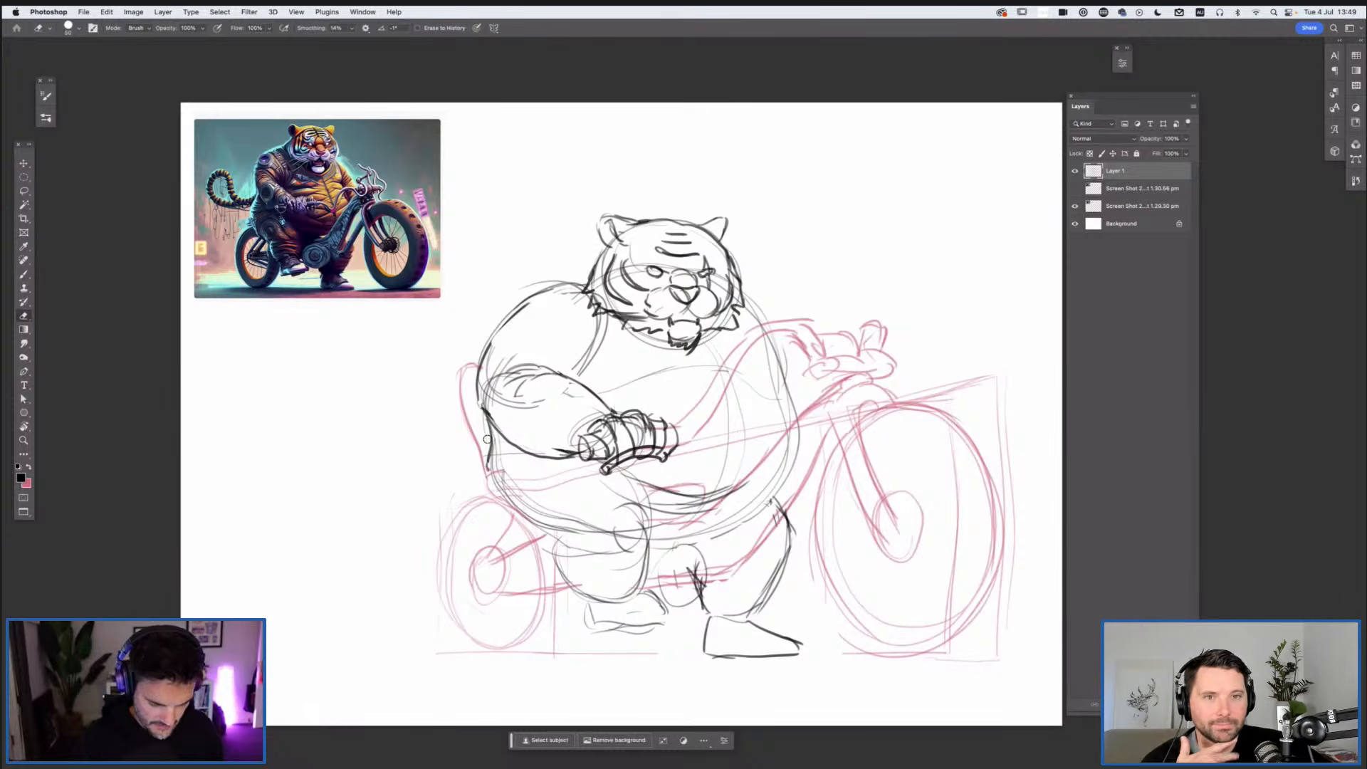
pyautogui.press('b')
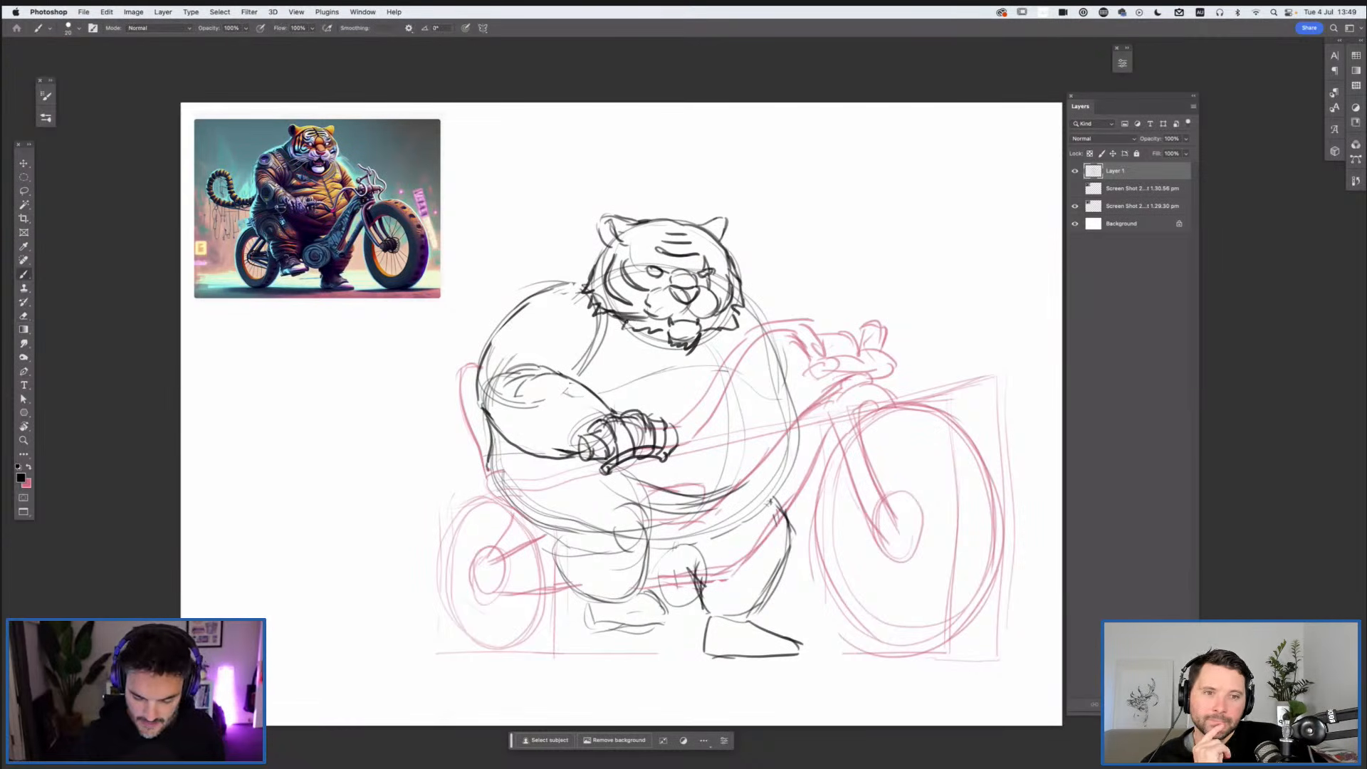
# Step: Try a raised collar piece between the near shoulder and the back of the head
pyautogui.moveTo(569, 287)
pyautogui.mouseDown()
pyautogui.moveTo(527, 297)
pyautogui.moveTo(541, 264)
pyautogui.moveTo(533, 280)
pyautogui.moveTo(594, 290)
pyautogui.mouseUp()
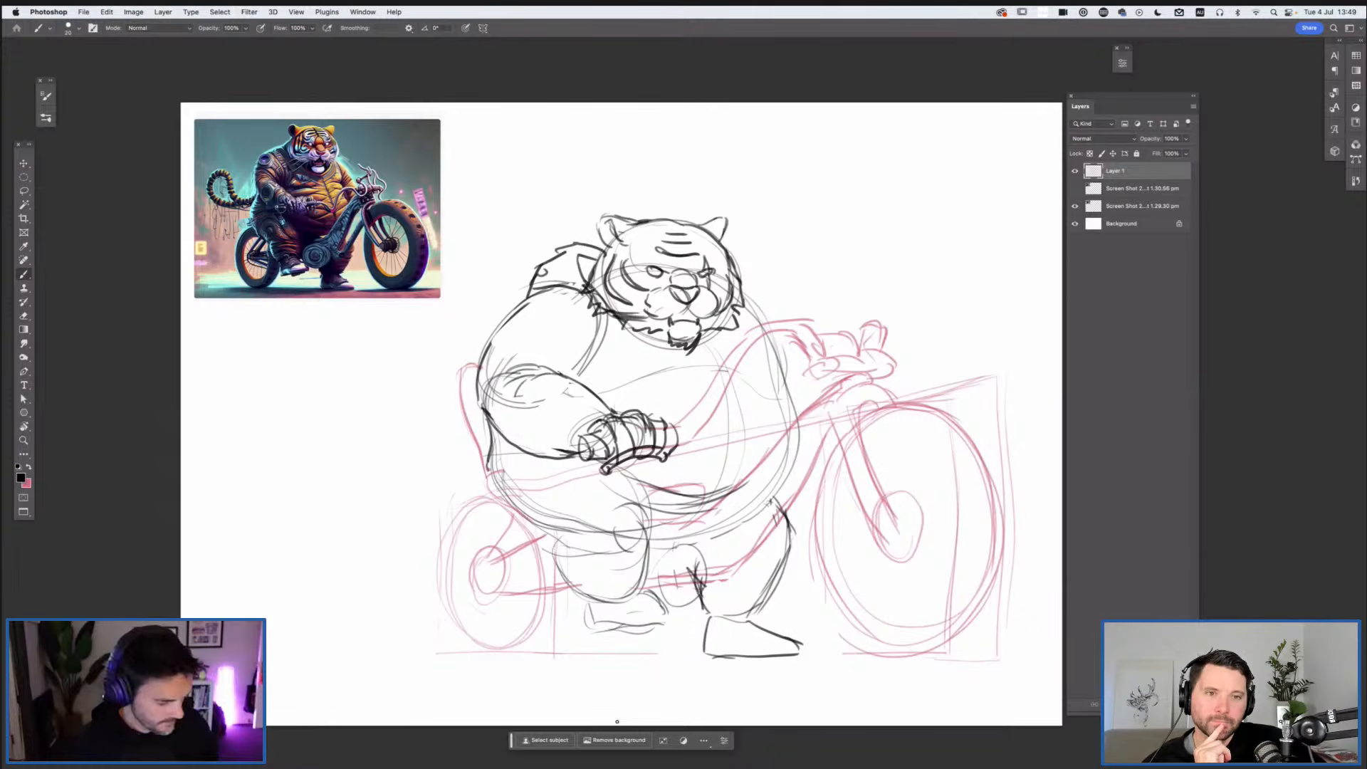
pyautogui.press('super+z')
pyautogui.press('super+z')
# Step: Try a curved neckline, a shoulder oval and far arm contours on the torso
pyautogui.moveTo(697, 383); pyautogui.dragTo(606, 312)
pyautogui.moveTo(720, 333); pyautogui.dragTo(691, 384)
pyautogui.moveTo(614, 322); pyautogui.dragTo(590, 394)
pyautogui.moveTo(512, 337); pyautogui.dragTo(516, 340)
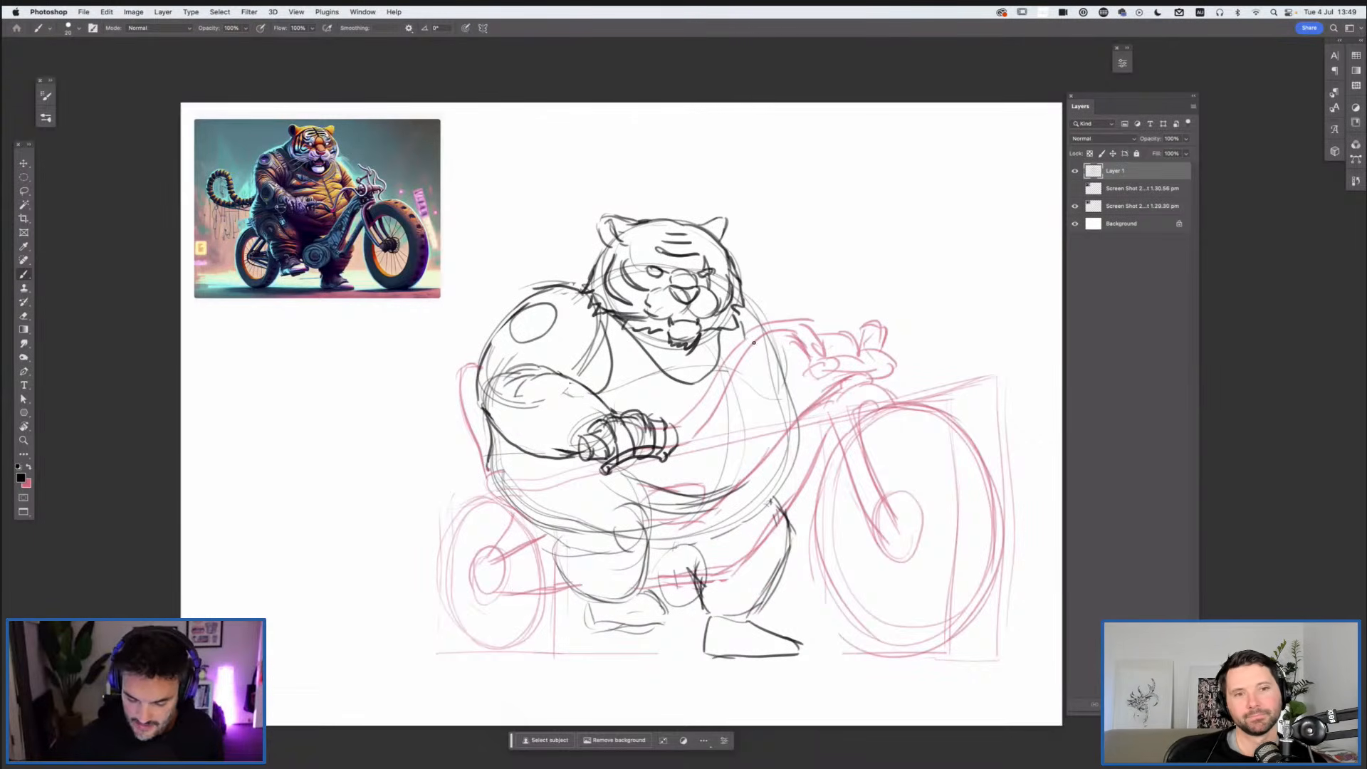
pyautogui.moveTo(767, 339); pyautogui.dragTo(788, 398)
pyautogui.moveTo(756, 339); pyautogui.dragTo(788, 400)
pyautogui.moveTo(745, 301); pyautogui.dragTo(770, 321)
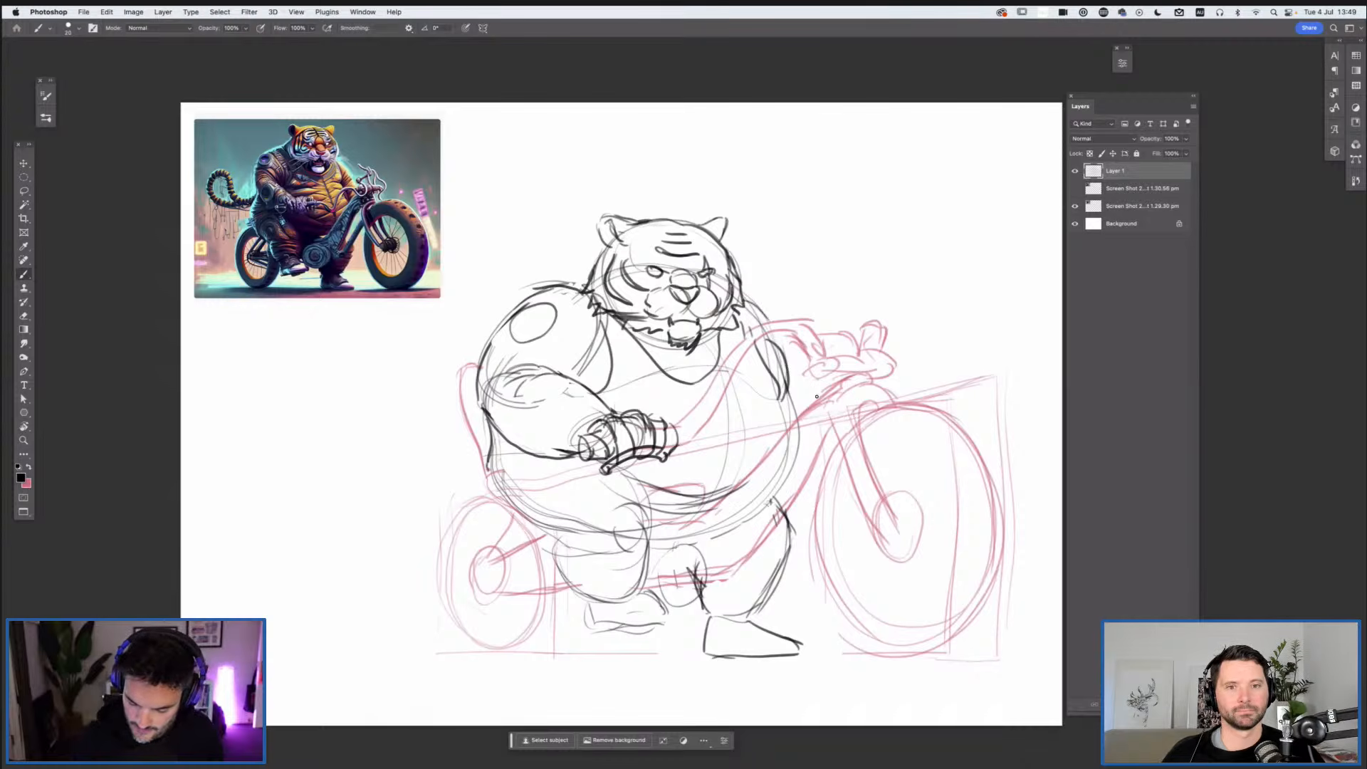
pyautogui.moveTo(818, 391)
pyautogui.mouseDown()
pyautogui.moveTo(802, 394)
pyautogui.moveTo(829, 390)
pyautogui.mouseUp()
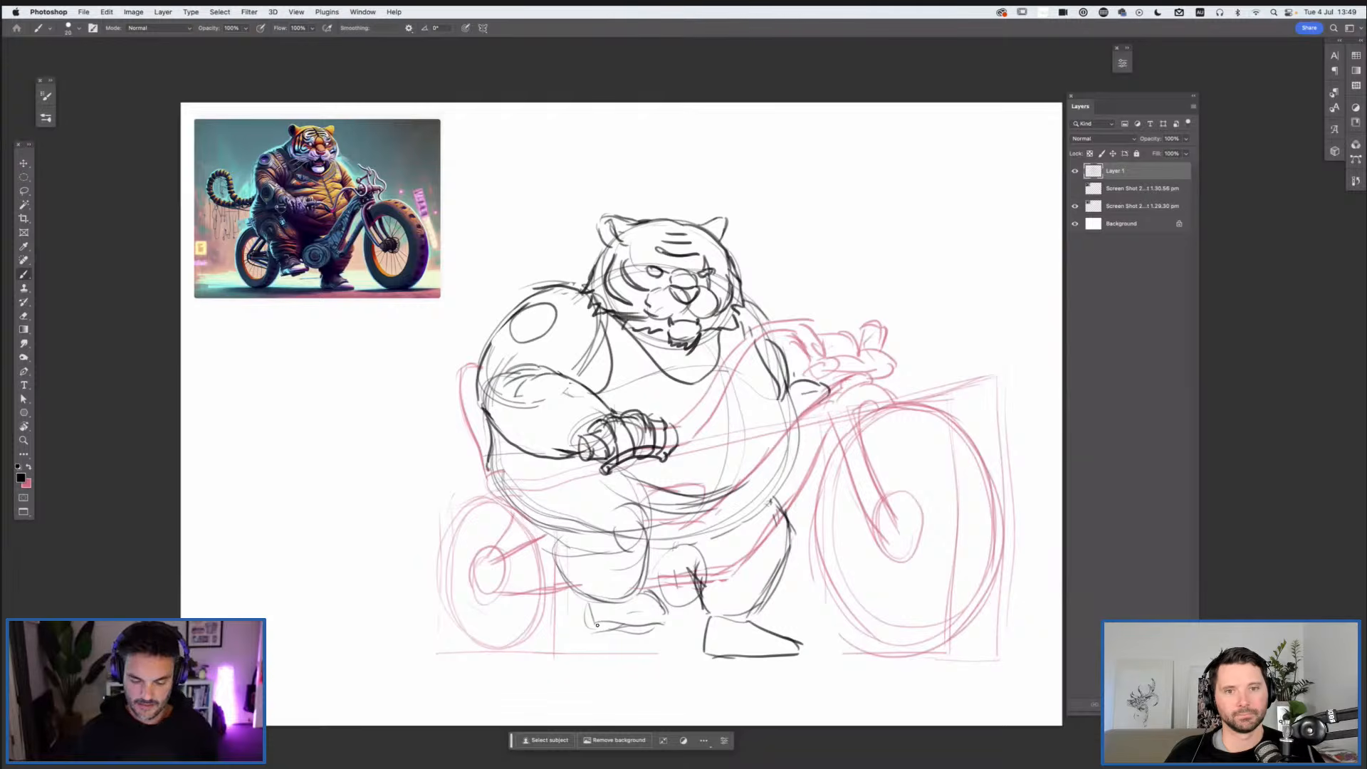
pyautogui.press('super+z')
pyautogui.press('super+z')
pyautogui.press('super+z')
pyautogui.press('super+z')
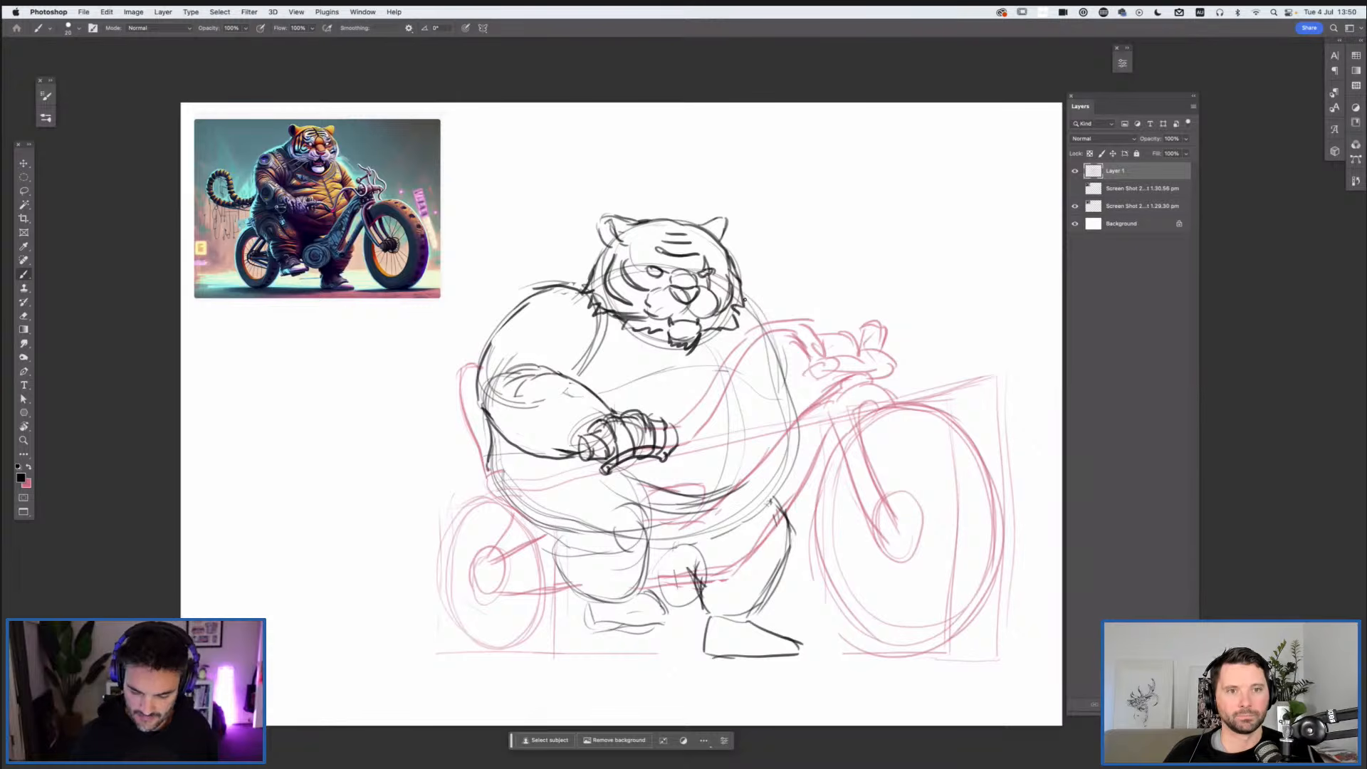
# Step: Rework the line from neck to near shoulder and add a round shoulder pad with sleeve and forearm bands
pyautogui.press('e')
pyautogui.moveTo(573, 292)
pyautogui.mouseDown()
pyautogui.moveTo(532, 289)
pyautogui.moveTo(585, 271)
pyautogui.moveTo(480, 356)
pyautogui.mouseUp()
pyautogui.press('b')
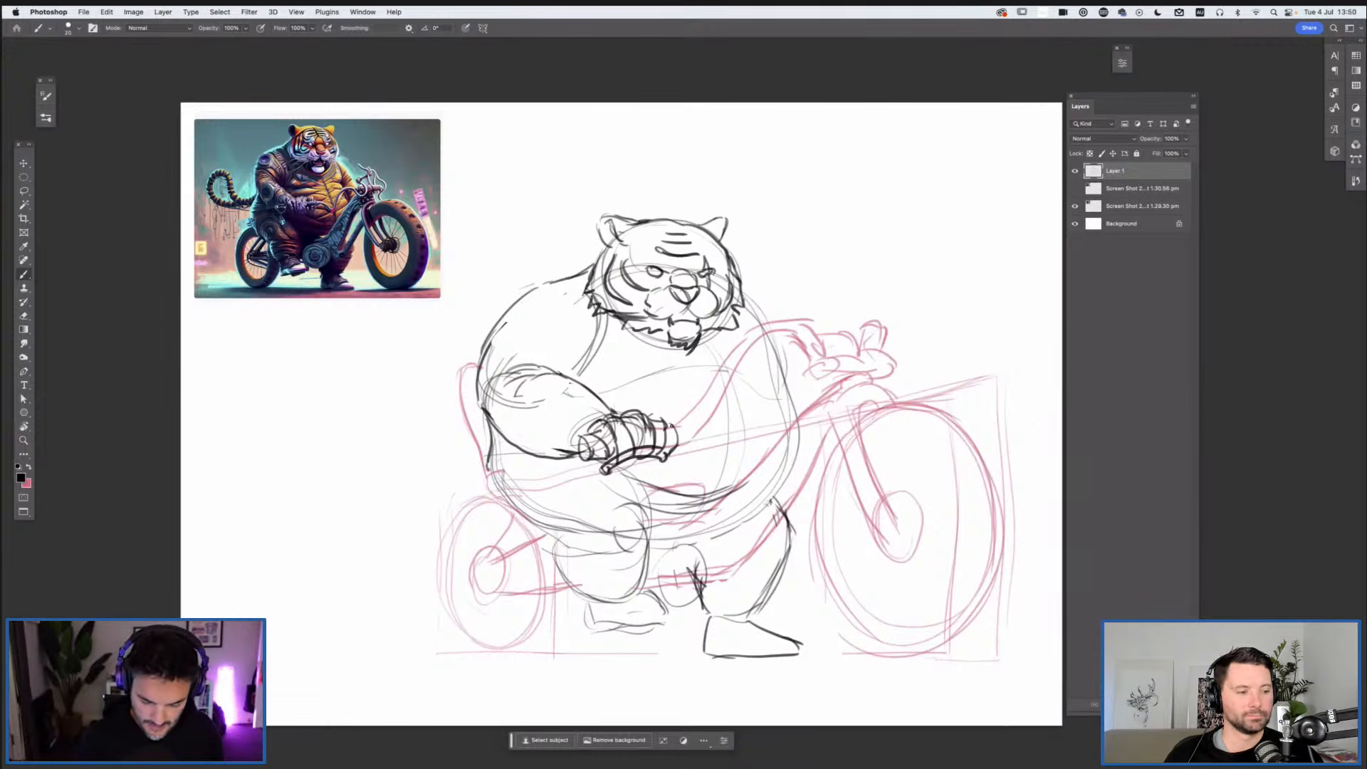
pyautogui.moveTo(609, 405)
pyautogui.mouseDown()
pyautogui.moveTo(568, 443)
pyautogui.moveTo(595, 395)
pyautogui.mouseUp()
pyautogui.moveTo(491, 332)
pyautogui.mouseDown()
pyautogui.moveTo(533, 297)
pyautogui.moveTo(504, 340)
pyautogui.moveTo(537, 303)
pyautogui.moveTo(518, 294)
pyautogui.moveTo(542, 288)
pyautogui.moveTo(600, 341)
pyautogui.mouseUp()
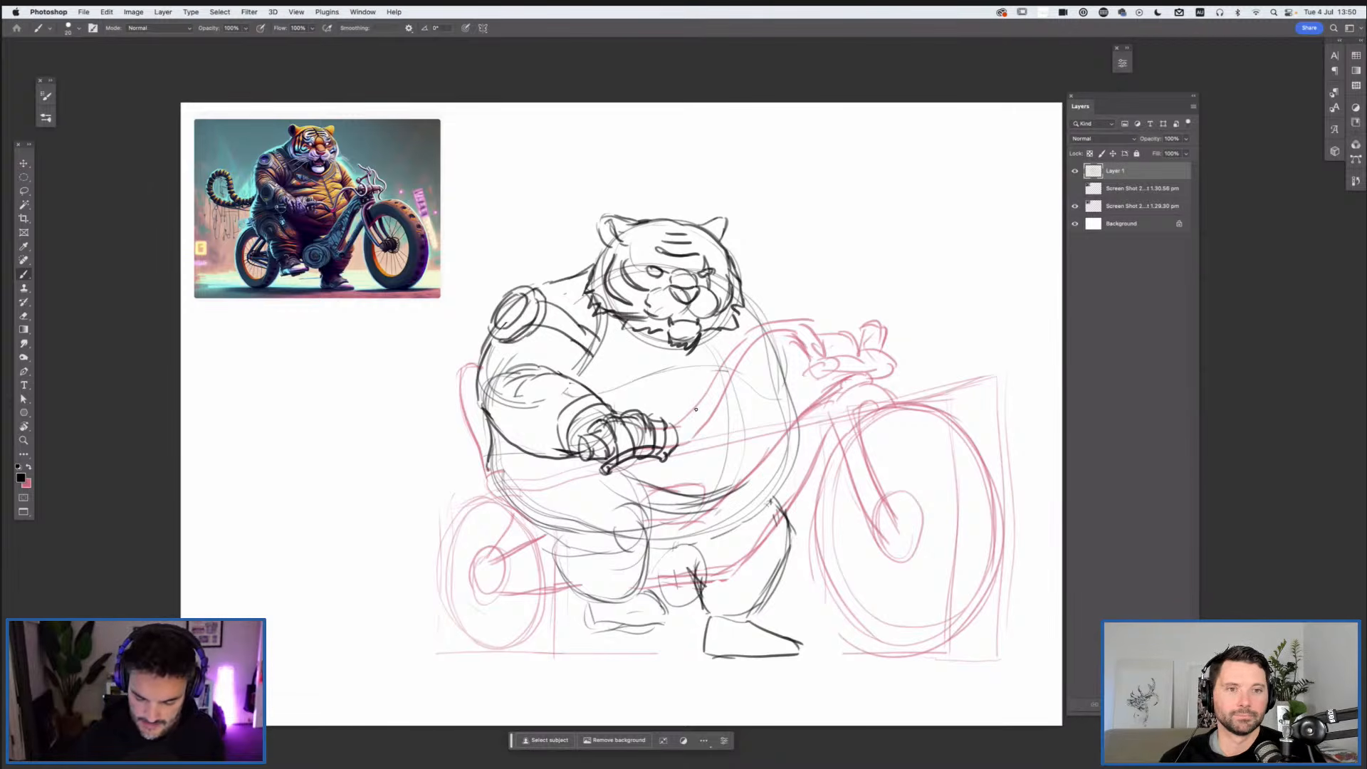
# Step: Draw a game-controller-shaped plate below the chin with a round dial and an X, plus collar lines around the neck
pyautogui.moveTo(636, 345)
pyautogui.mouseDown()
pyautogui.moveTo(646, 381)
pyautogui.moveTo(704, 372)
pyautogui.mouseUp()
pyautogui.moveTo(628, 340)
pyautogui.mouseDown()
pyautogui.moveTo(723, 342)
pyautogui.moveTo(704, 378)
pyautogui.mouseUp()
pyautogui.moveTo(602, 318); pyautogui.dragTo(630, 354)
pyautogui.moveTo(595, 311); pyautogui.dragTo(616, 343)
pyautogui.moveTo(726, 344); pyautogui.dragTo(732, 328)
pyautogui.moveTo(629, 340)
pyautogui.mouseDown()
pyautogui.moveTo(668, 376)
pyautogui.moveTo(730, 350)
pyautogui.moveTo(648, 344)
pyautogui.mouseUp()
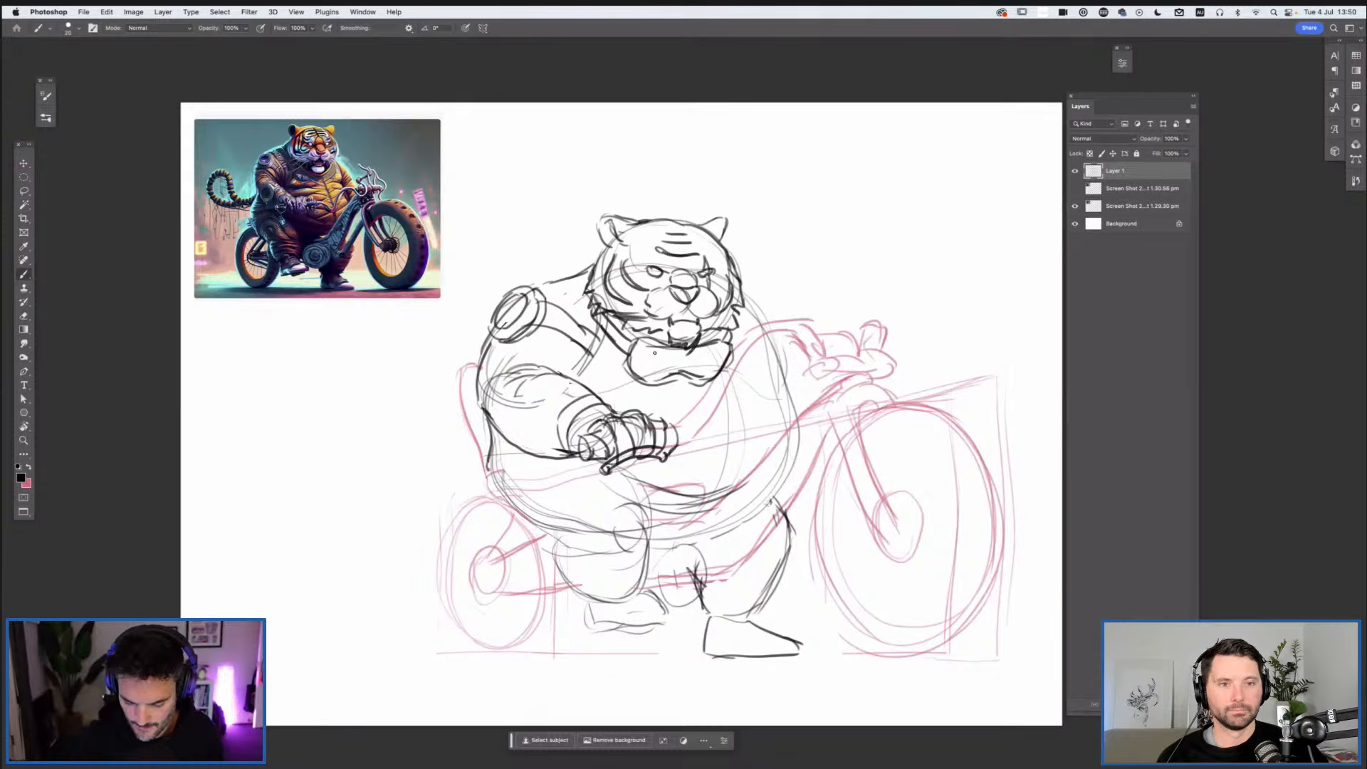
pyautogui.moveTo(648, 357)
pyautogui.mouseDown()
pyautogui.moveTo(701, 355)
pyautogui.moveTo(695, 371)
pyautogui.moveTo(629, 350)
pyautogui.mouseUp()
pyautogui.moveTo(591, 266); pyautogui.dragTo(577, 306)
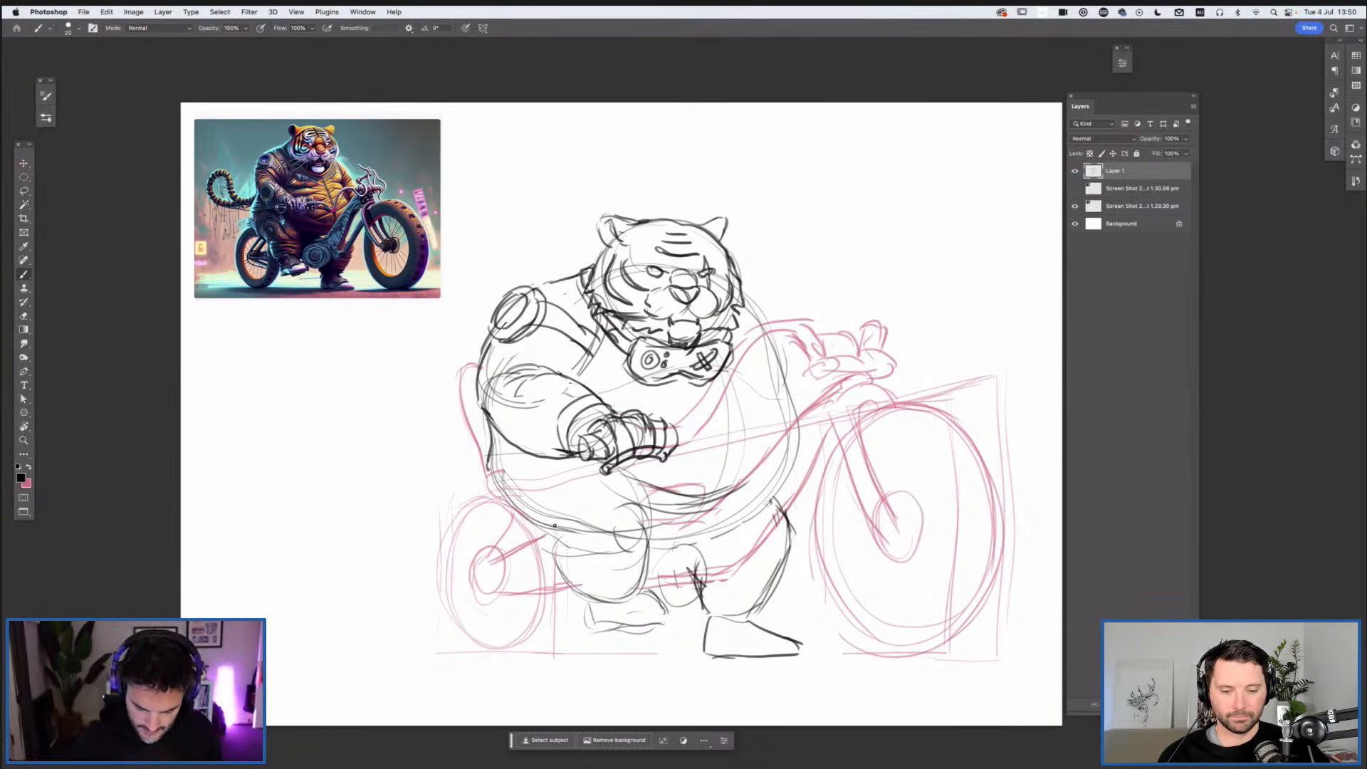
# Step: Outline the near leg in bold lines with a striped knee pad, thigh contour, fabric folds and trouser cuff
pyautogui.moveTo(553, 526)
pyautogui.mouseDown()
pyautogui.moveTo(548, 560)
pyautogui.moveTo(596, 603)
pyautogui.moveTo(649, 564)
pyautogui.moveTo(646, 575)
pyautogui.moveTo(611, 500)
pyautogui.moveTo(643, 552)
pyautogui.mouseUp()
pyautogui.moveTo(626, 490); pyautogui.dragTo(645, 551)
pyautogui.moveTo(621, 505); pyautogui.dragTo(653, 498)
pyautogui.moveTo(622, 520); pyautogui.dragTo(651, 511)
pyautogui.moveTo(617, 466); pyautogui.dragTo(643, 482)
pyautogui.moveTo(549, 527)
pyautogui.mouseDown()
pyautogui.moveTo(568, 524)
pyautogui.moveTo(549, 541)
pyautogui.mouseUp()
pyautogui.moveTo(488, 465); pyautogui.dragTo(546, 533)
pyautogui.moveTo(526, 448); pyautogui.dragTo(490, 470)
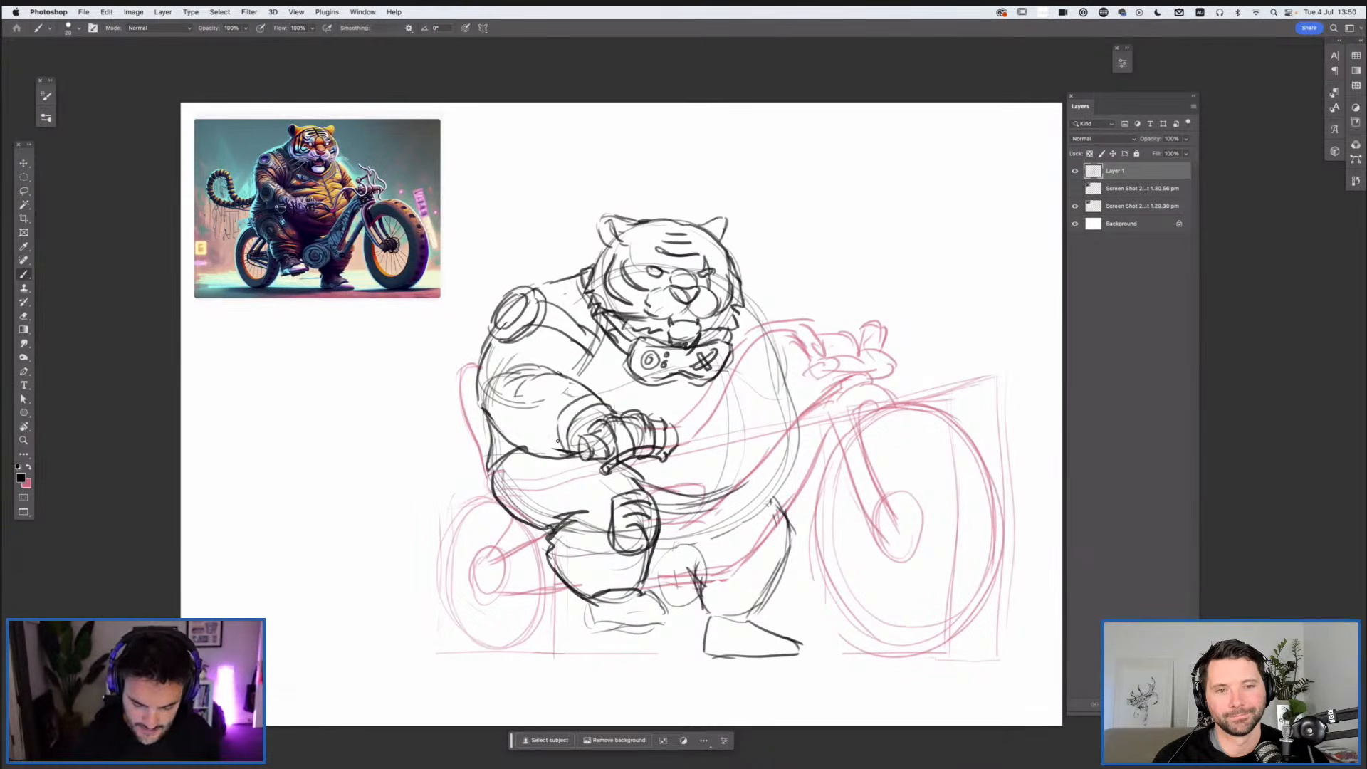
# Step: Add an elbow pad to the near arm and strengthen the upper forearm and knuckle contours
pyautogui.moveTo(476, 384)
pyautogui.mouseDown()
pyautogui.moveTo(494, 421)
pyautogui.moveTo(501, 405)
pyautogui.mouseUp()
pyautogui.moveTo(503, 430)
pyautogui.mouseDown()
pyautogui.moveTo(514, 419)
pyautogui.moveTo(498, 424)
pyautogui.moveTo(520, 443)
pyautogui.mouseUp()
pyautogui.moveTo(525, 368)
pyautogui.mouseDown()
pyautogui.moveTo(570, 377)
pyautogui.moveTo(591, 356)
pyautogui.mouseUp()
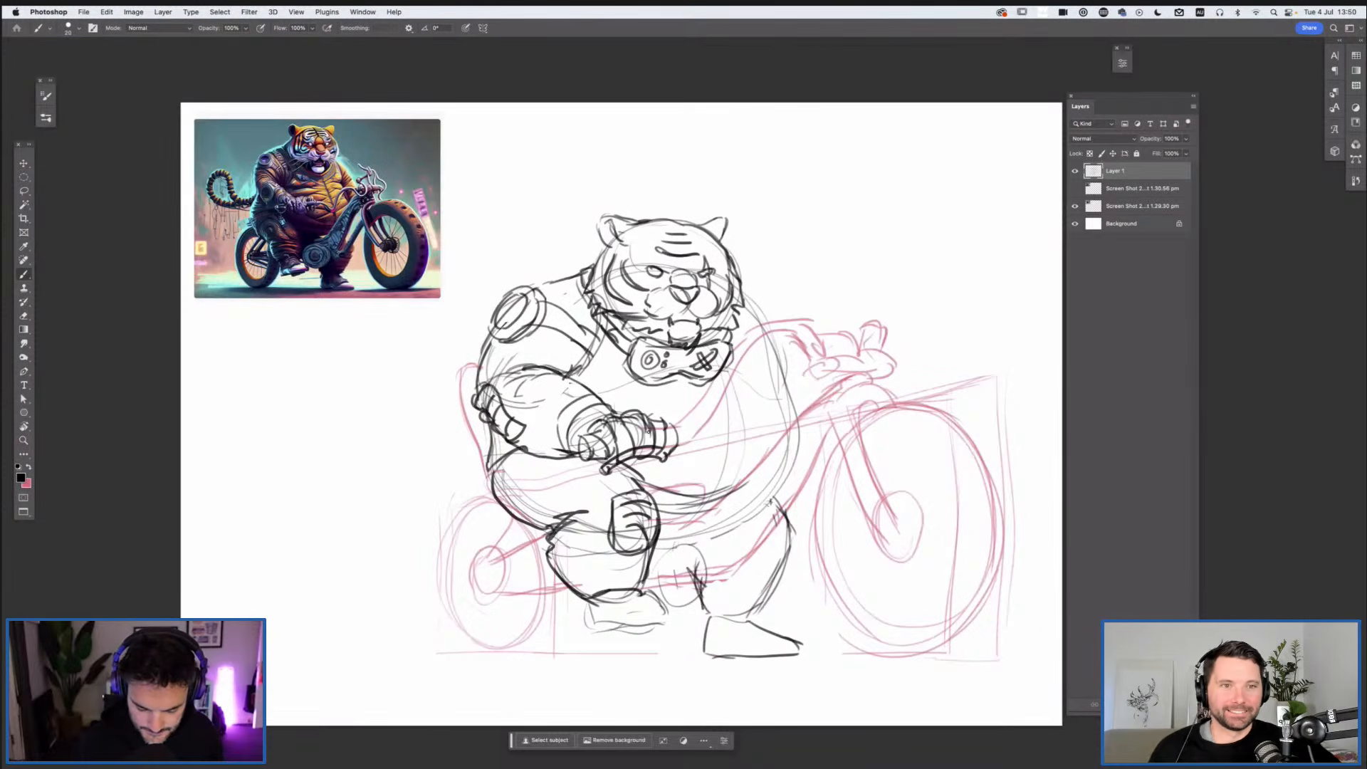
pyautogui.moveTo(595, 418)
pyautogui.mouseDown()
pyautogui.moveTo(638, 409)
pyautogui.moveTo(648, 422)
pyautogui.mouseUp()
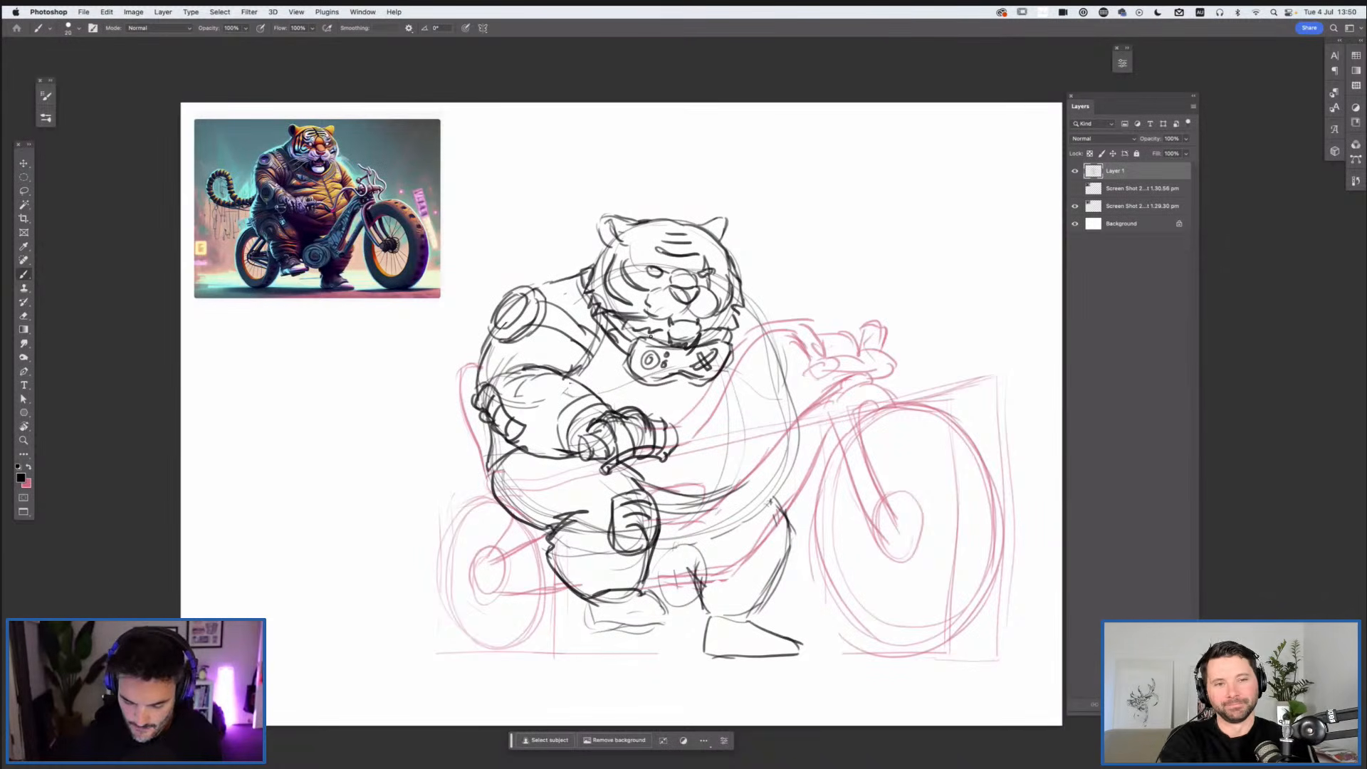
# Step: On a new layer, draw a rounded helmet with a visor outline over the tiger's head
pyautogui.press('super+shift+alt+n')
pyautogui.moveTo(604, 246); pyautogui.dragTo(732, 247)
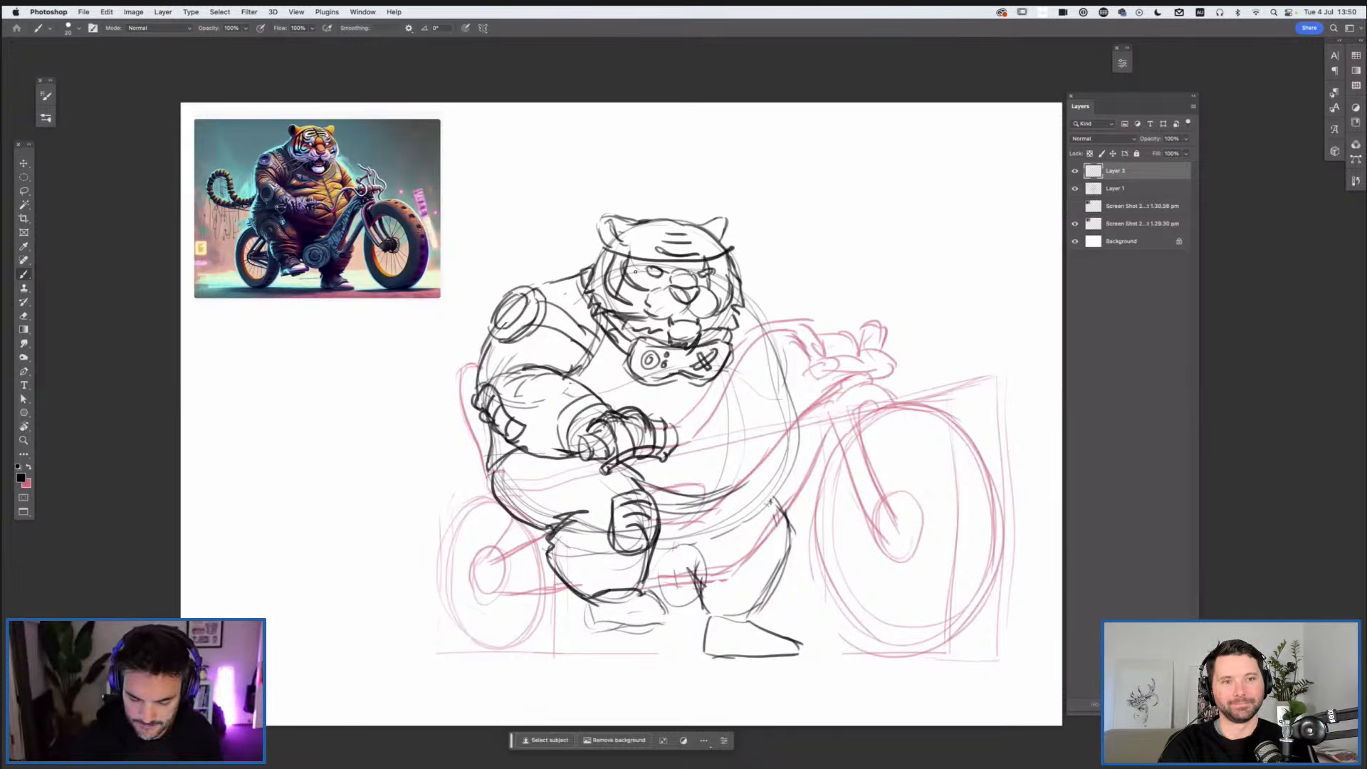
pyautogui.moveTo(721, 214); pyautogui.dragTo(582, 281)
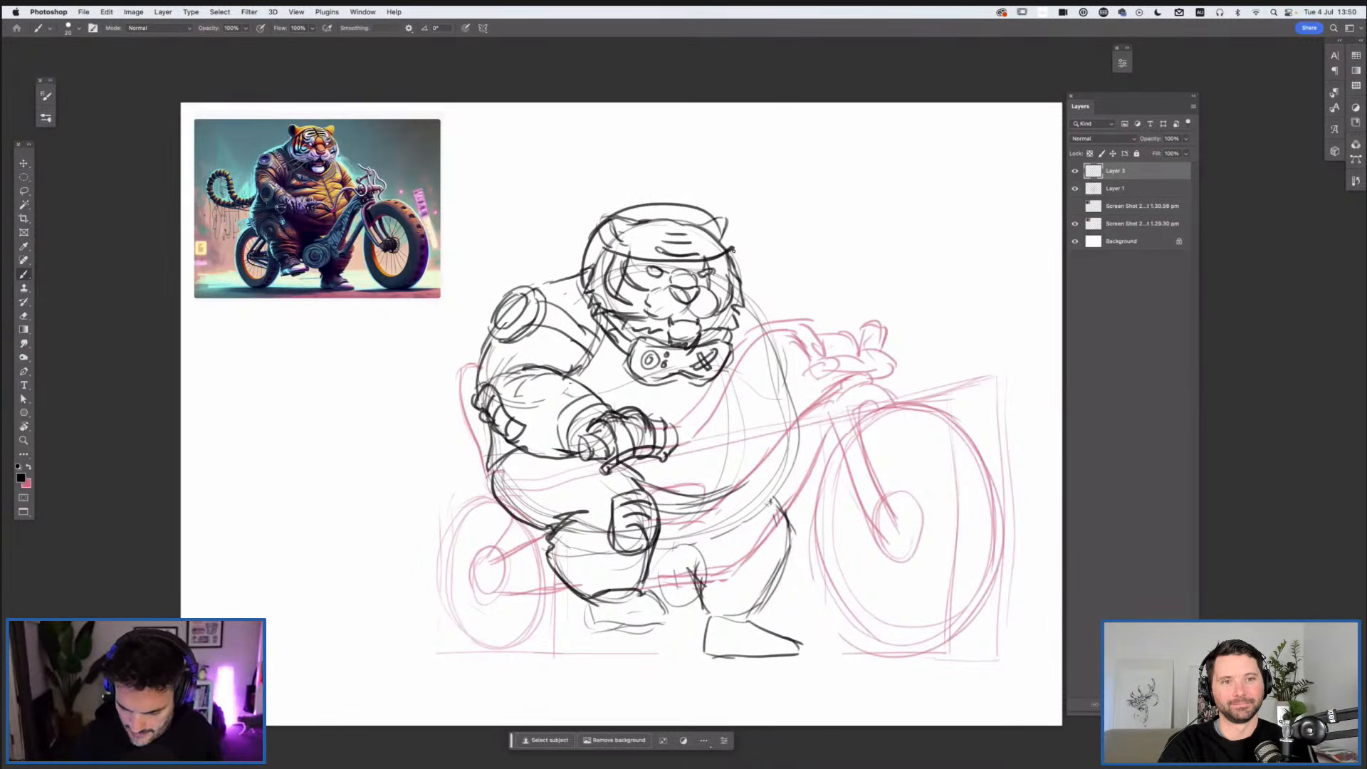
pyautogui.moveTo(732, 249); pyautogui.dragTo(610, 213)
pyautogui.moveTo(735, 246)
pyautogui.mouseDown()
pyautogui.moveTo(628, 264)
pyautogui.moveTo(619, 304)
pyautogui.mouseUp()
pyautogui.moveTo(734, 243)
pyautogui.mouseDown()
pyautogui.moveTo(737, 287)
pyautogui.moveTo(621, 299)
pyautogui.moveTo(709, 291)
pyautogui.moveTo(735, 257)
pyautogui.mouseUp()
# Step: Fill the helmet visor with dark hatching and add a side earpiece and two upright antennae
pyautogui.moveTo(644, 257); pyautogui.dragTo(633, 302)
pyautogui.moveTo(587, 237); pyautogui.dragTo(584, 258)
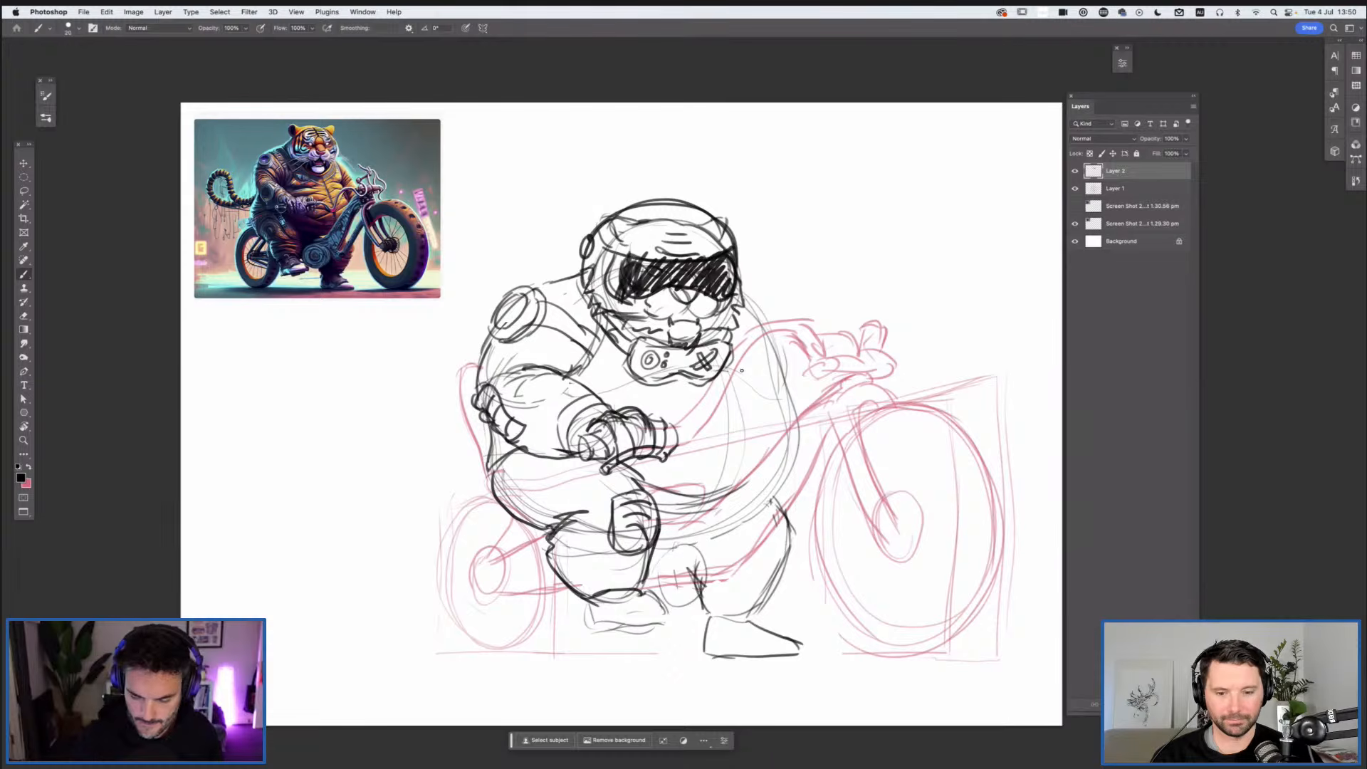
pyautogui.moveTo(568, 194); pyautogui.dragTo(588, 245)
pyautogui.moveTo(703, 217); pyautogui.dragTo(725, 222)
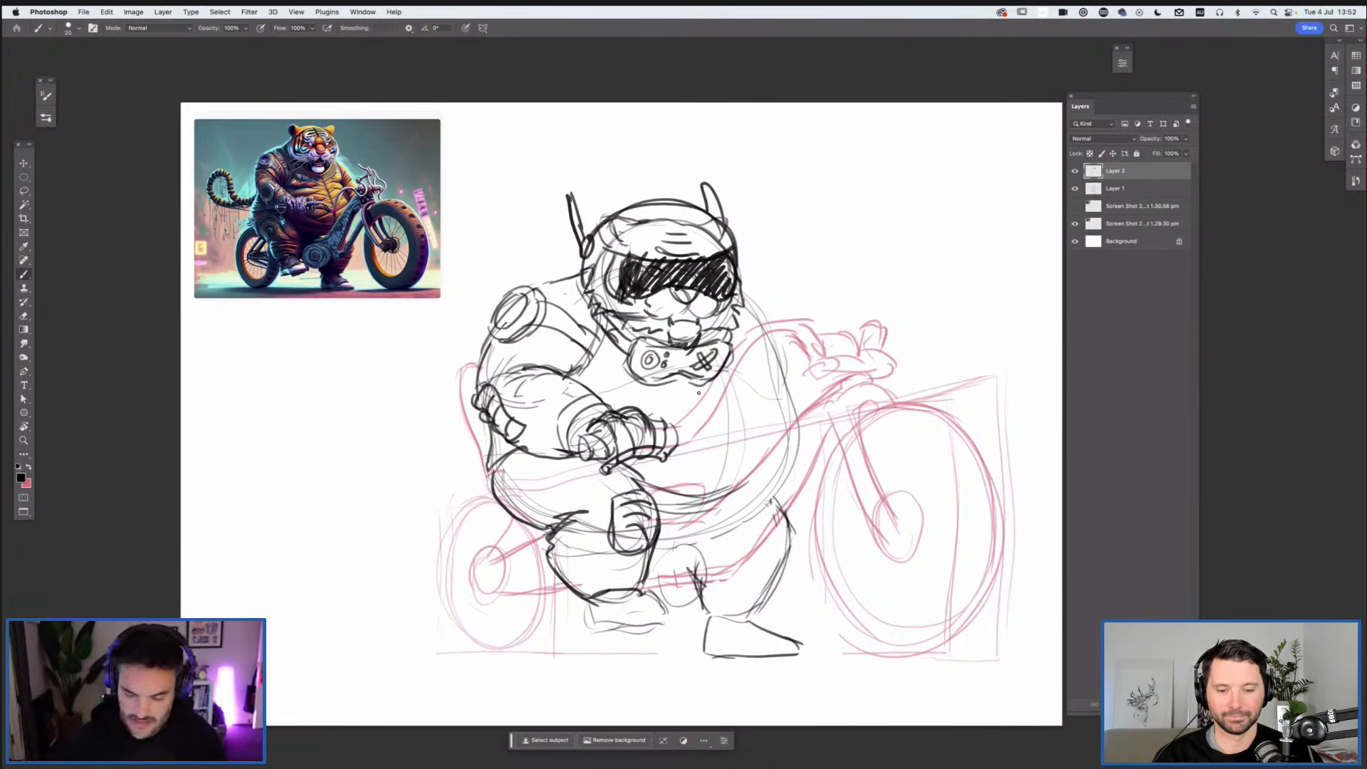
# Step: Hide the helmet layer and try a curved centre line down the belly on Layer 1
pyautogui.click(1075, 171)
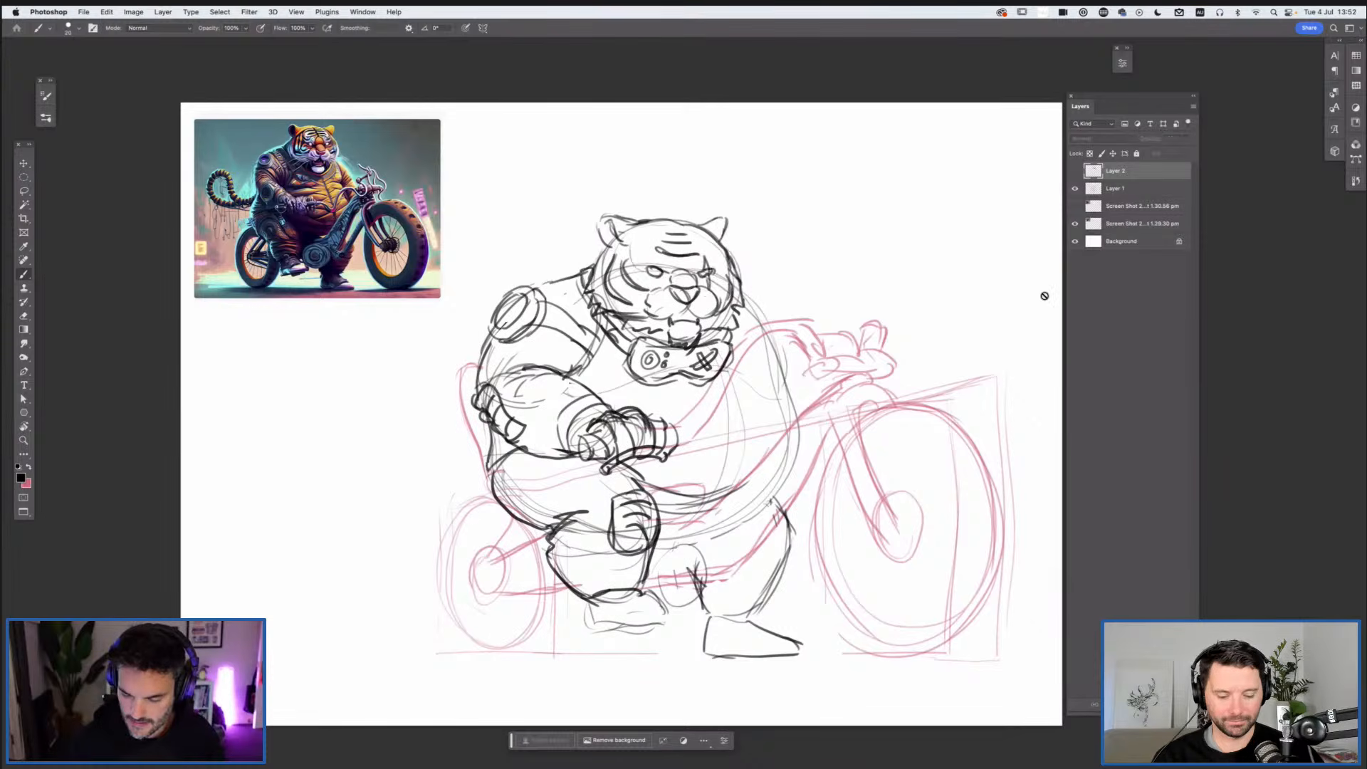
pyautogui.click(1123, 190)
pyautogui.moveTo(634, 468)
pyautogui.mouseDown()
pyautogui.moveTo(705, 517)
pyautogui.moveTo(736, 501)
pyautogui.mouseUp()
pyautogui.moveTo(700, 393)
pyautogui.mouseDown()
pyautogui.moveTo(731, 421)
pyautogui.moveTo(733, 498)
pyautogui.moveTo(683, 524)
pyautogui.mouseUp()
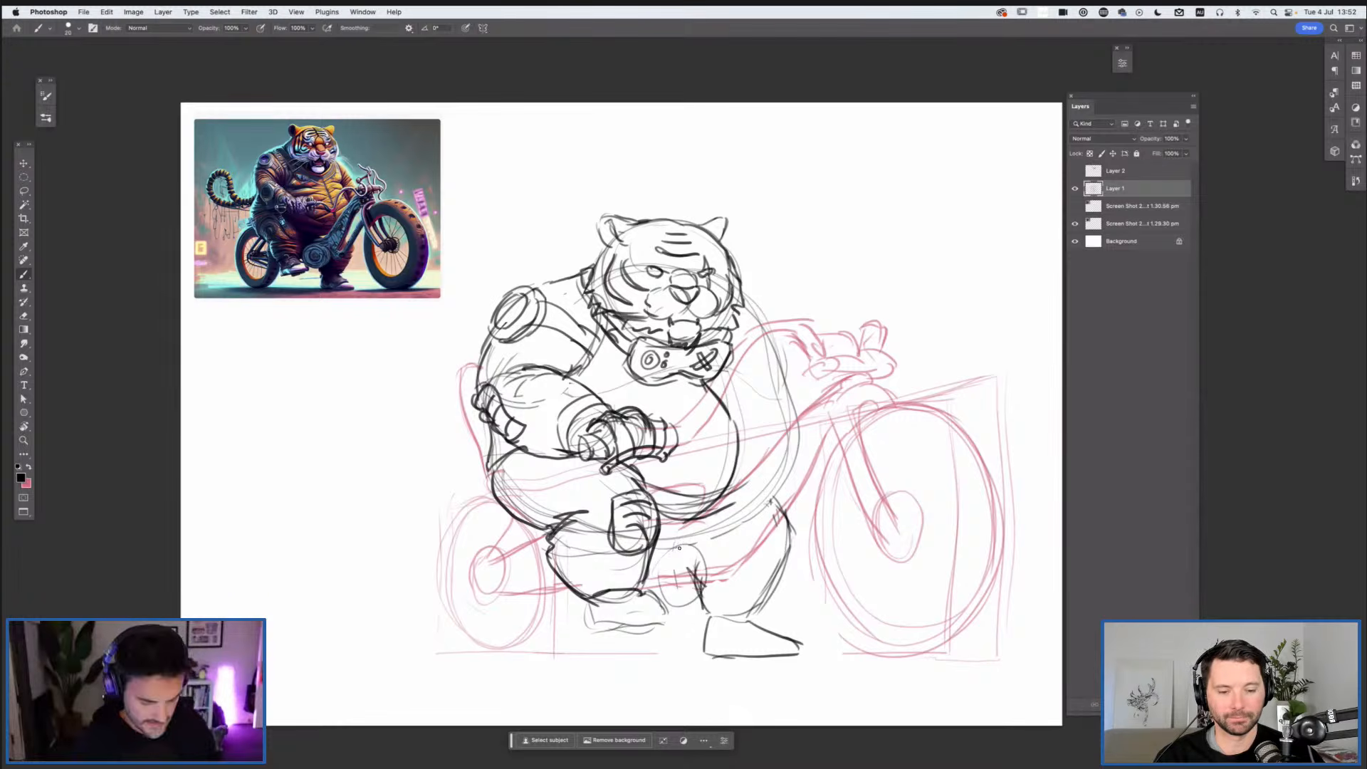
pyautogui.press('super+z')
pyautogui.press('super+z')
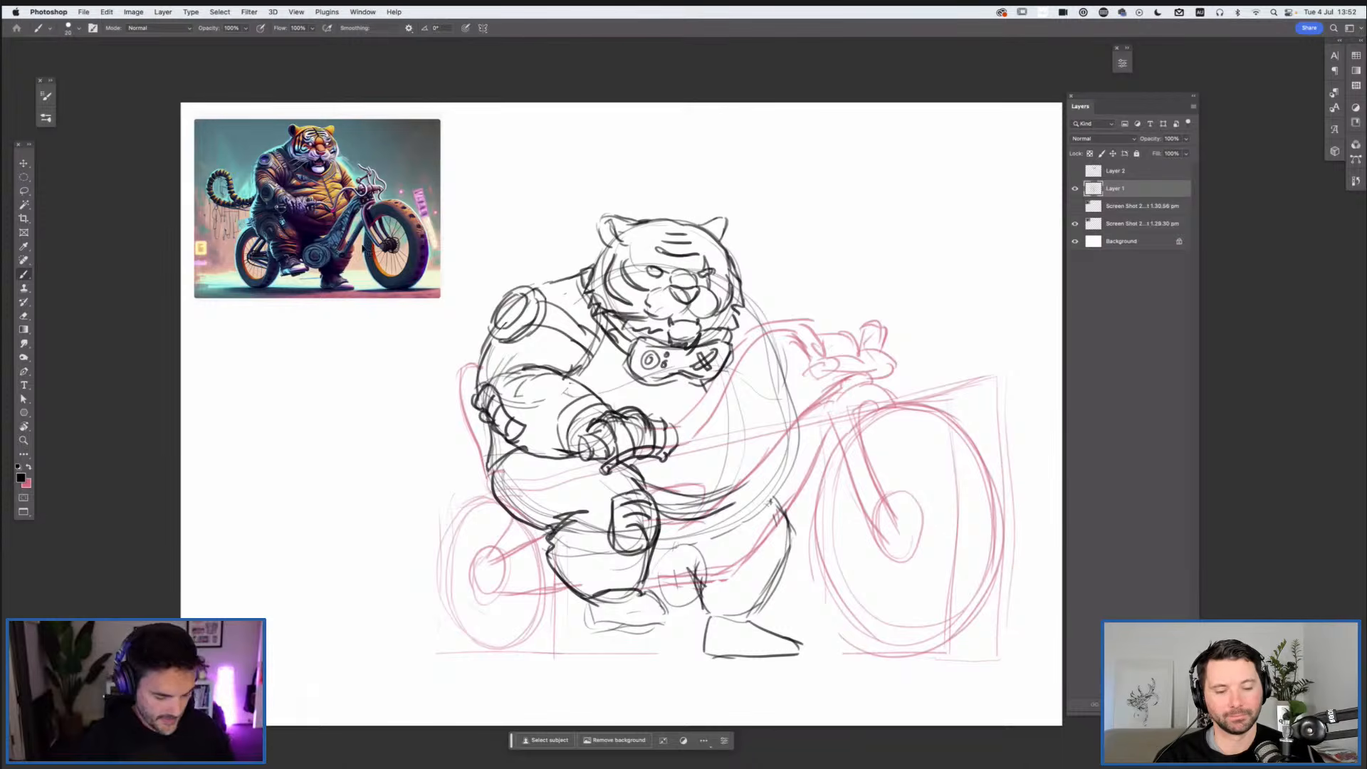
# Step: Examine the tiger's suit and belly in the reference image
pyautogui.press('super+equal')
pyautogui.moveTo(632, 469); pyautogui.dragTo(660, 482)
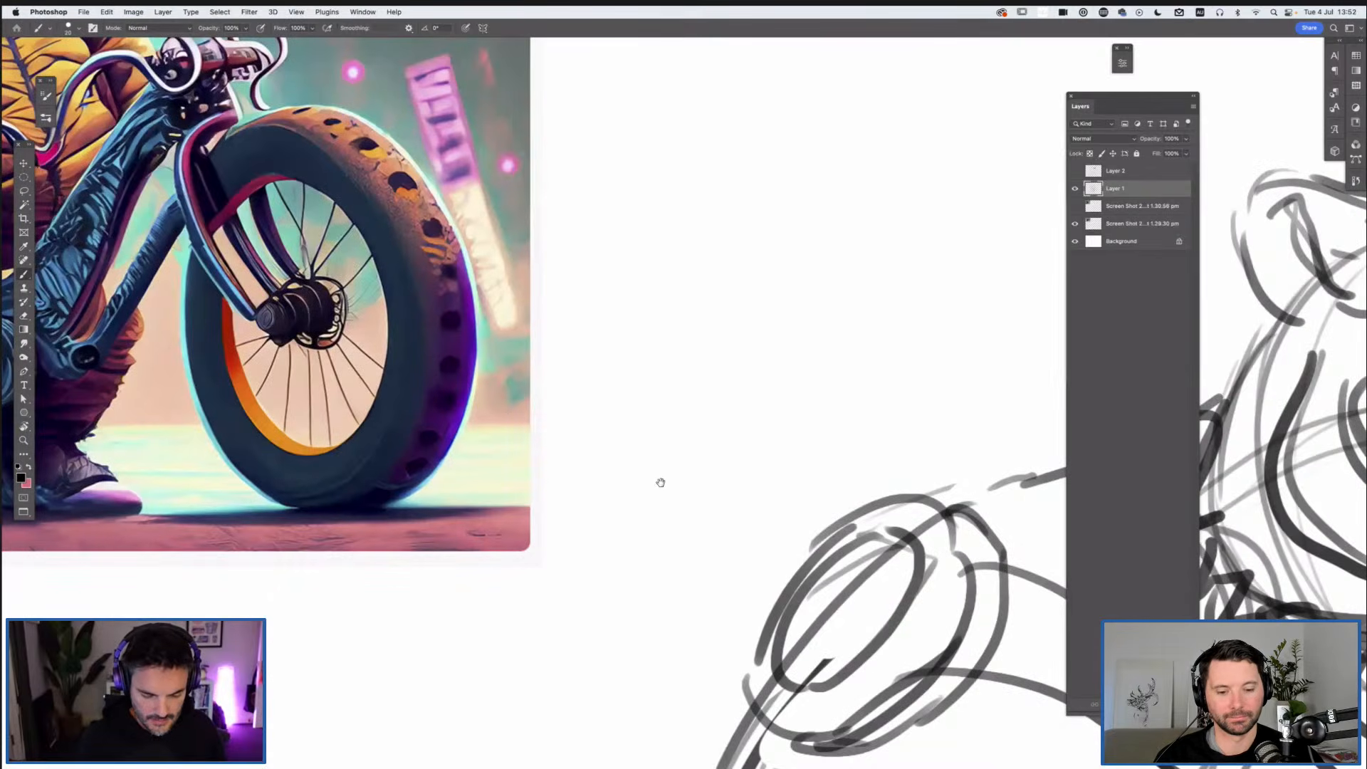
pyautogui.moveTo(546, 406); pyautogui.dragTo(826, 485)
pyautogui.press('super+minus')
pyautogui.press('super+minus')
pyautogui.press('super+minus')
pyautogui.press('super+minus')
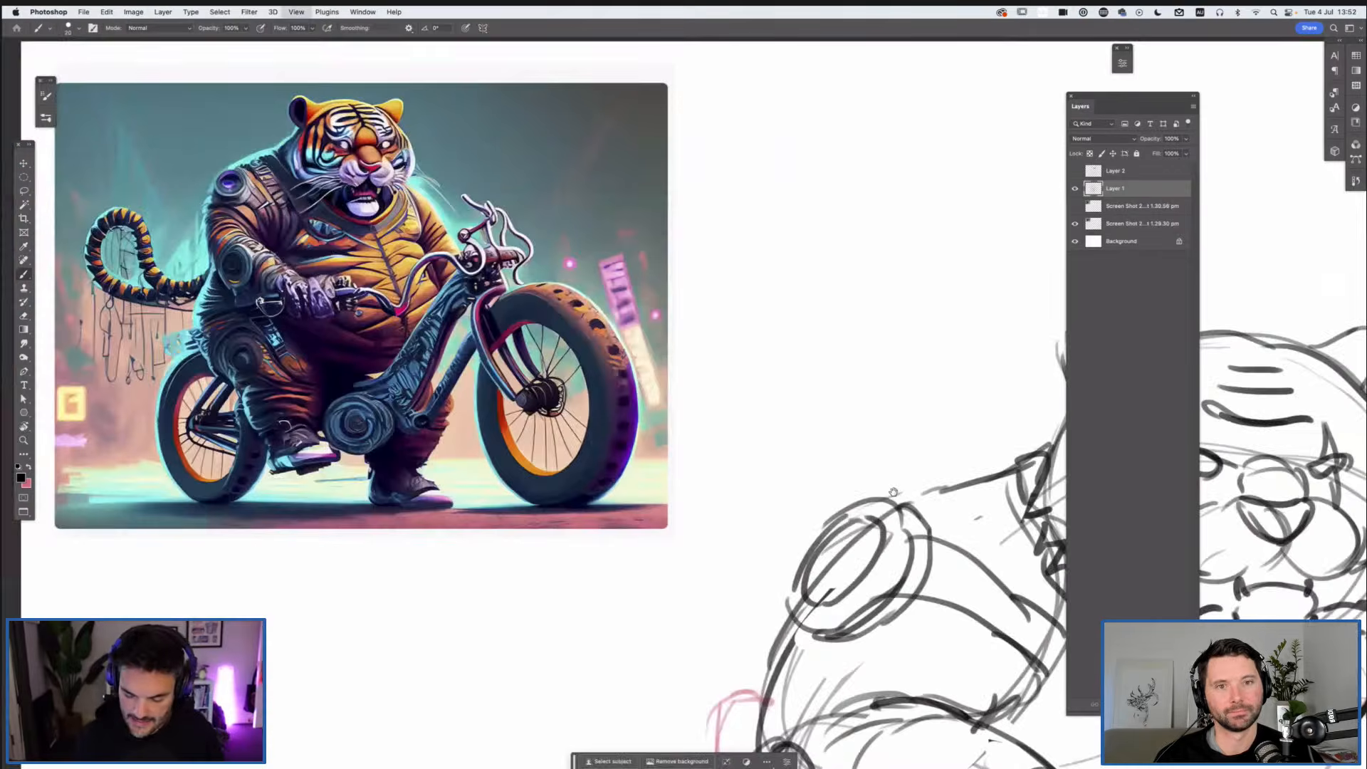
pyautogui.press('super+equal')
pyautogui.moveTo(789, 455); pyautogui.dragTo(672, 349)
# Step: Sketch a sphere with a curved centre line beside the figure and draw a matching centre seam down the belly
pyautogui.moveTo(819, 105)
pyautogui.mouseDown()
pyautogui.moveTo(806, 241)
pyautogui.moveTo(826, 229)
pyautogui.moveTo(755, 394)
pyautogui.mouseUp()
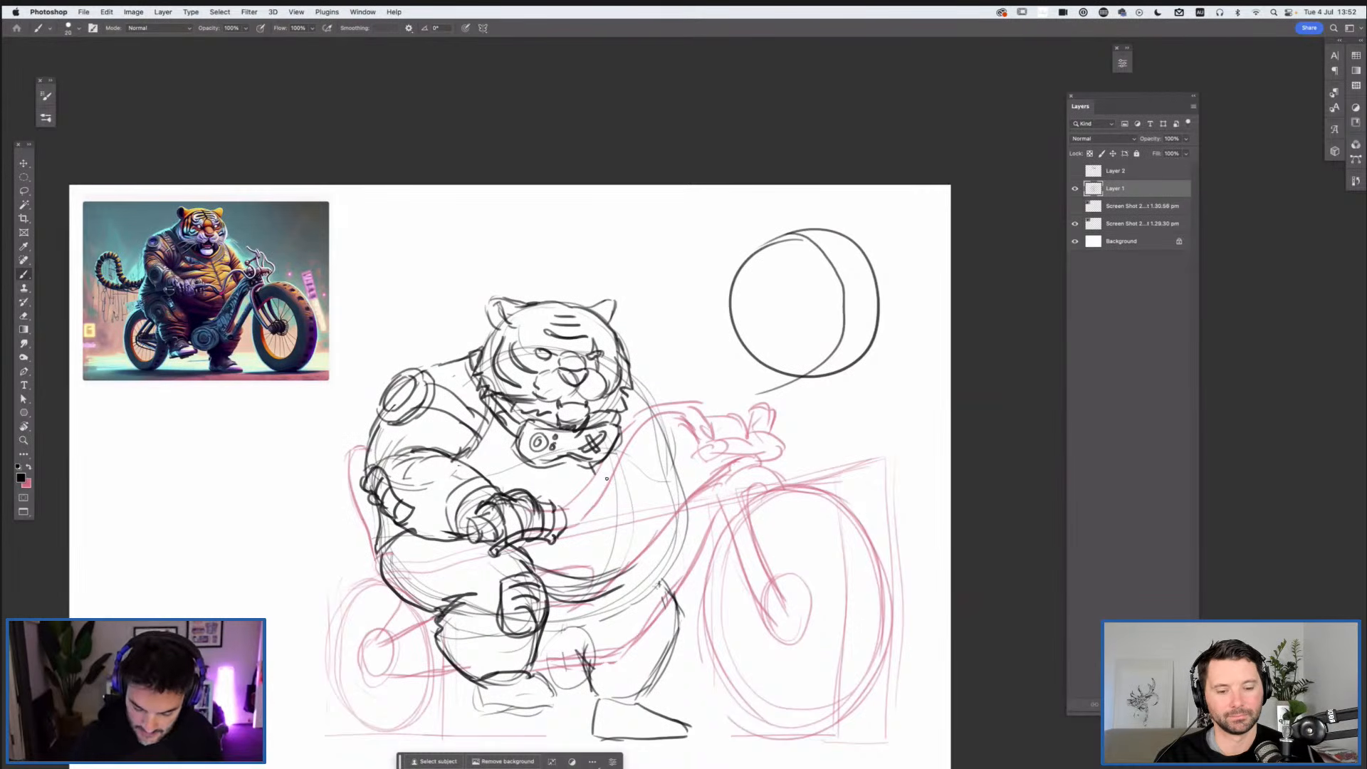
pyautogui.moveTo(605, 489)
pyautogui.mouseDown()
pyautogui.moveTo(616, 541)
pyautogui.moveTo(621, 528)
pyautogui.moveTo(586, 589)
pyautogui.mouseUp()
pyautogui.moveTo(609, 498); pyautogui.dragTo(598, 589)
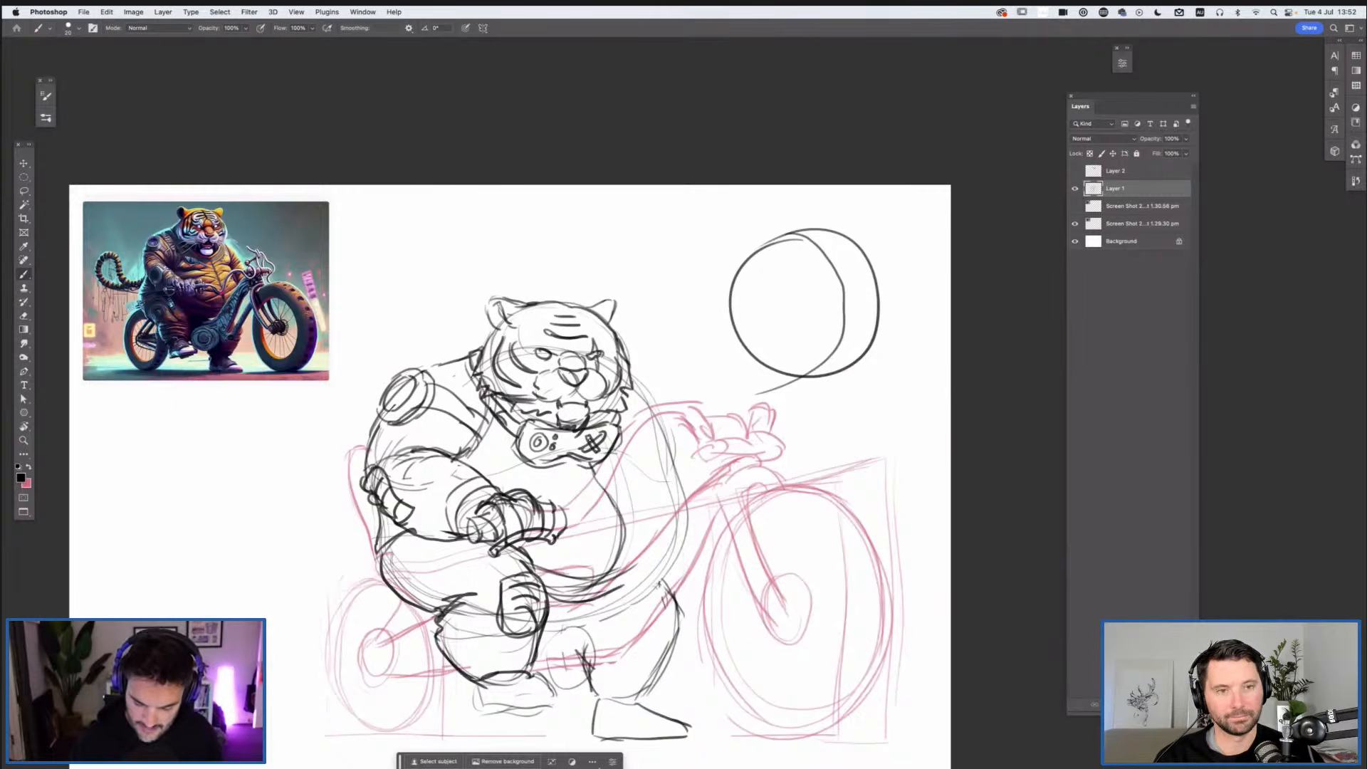
# Step: Undo the stray line on the torso's far side and erase construction lines around the belly's centre seam
pyautogui.moveTo(668, 481)
pyautogui.mouseDown()
pyautogui.moveTo(680, 505)
pyautogui.moveTo(643, 418)
pyautogui.mouseUp()
pyautogui.press('super+z')
pyautogui.press('super+z')
pyautogui.press('e')
pyautogui.moveTo(674, 494); pyautogui.dragTo(668, 485)
pyautogui.moveTo(626, 546); pyautogui.dragTo(614, 492)
pyautogui.press('b')
pyautogui.press('super+z')
# Step: Select the example sphere beside the figure, delete it and clear the selection
pyautogui.press('l')
pyautogui.moveTo(715, 340)
pyautogui.mouseDown()
pyautogui.moveTo(793, 401)
pyautogui.moveTo(921, 320)
pyautogui.moveTo(729, 232)
pyautogui.mouseUp()
pyautogui.press('BackSpace')
pyautogui.press('super+d')
# Step: Draw the far contour of the chest and upper belly in bold lines
pyautogui.press('b')
pyautogui.moveTo(666, 463); pyautogui.dragTo(680, 500)
pyautogui.moveTo(654, 443); pyautogui.dragTo(684, 504)
pyautogui.moveTo(626, 400); pyautogui.dragTo(664, 455)
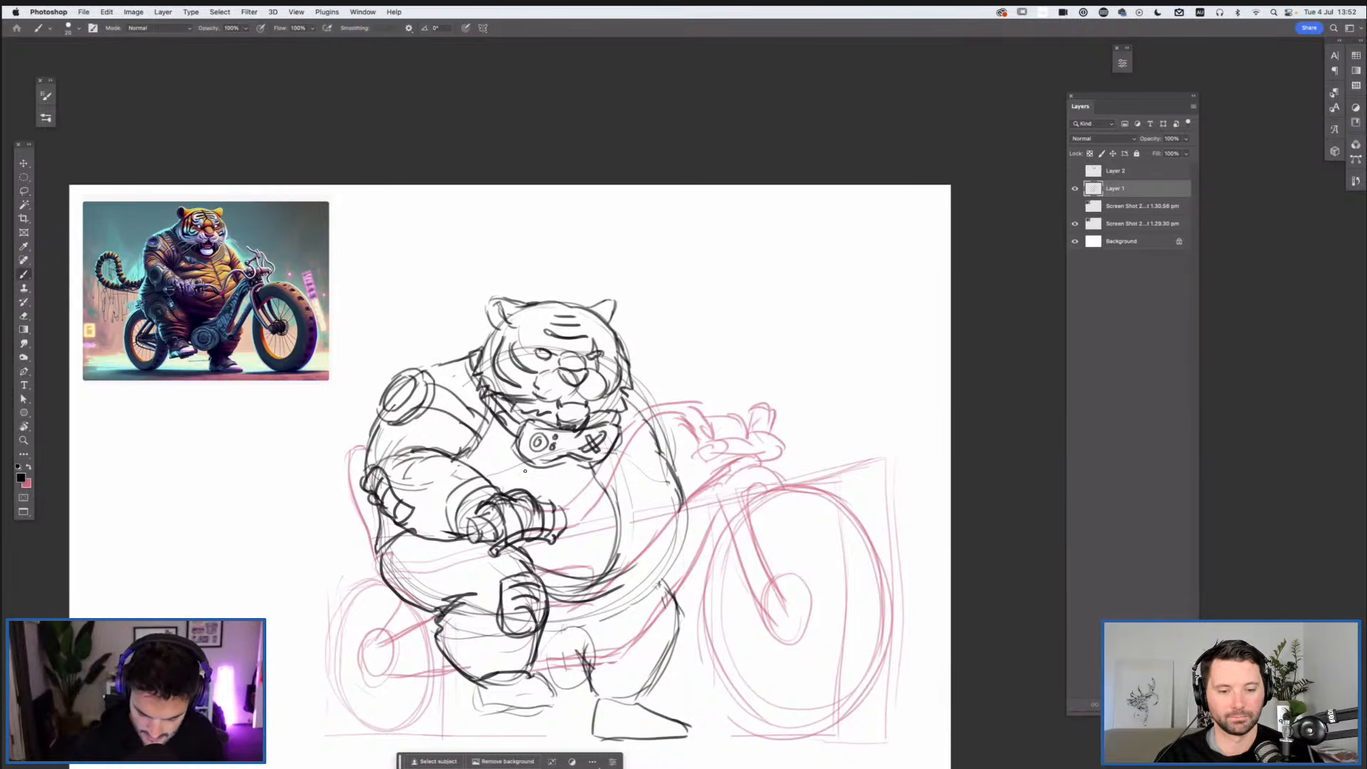
# Step: Scatter small patches, slots and circles over the suit's chest, belly, far side and near arm
pyautogui.moveTo(530, 470); pyautogui.dragTo(510, 485)
pyautogui.moveTo(573, 539); pyautogui.dragTo(562, 551)
pyautogui.moveTo(670, 523)
pyautogui.mouseDown()
pyautogui.moveTo(654, 518)
pyautogui.moveTo(641, 463)
pyautogui.mouseUp()
pyautogui.moveTo(495, 442); pyautogui.dragTo(499, 443)
pyautogui.moveTo(424, 491); pyautogui.dragTo(425, 492)
pyautogui.moveTo(442, 467); pyautogui.dragTo(411, 431)
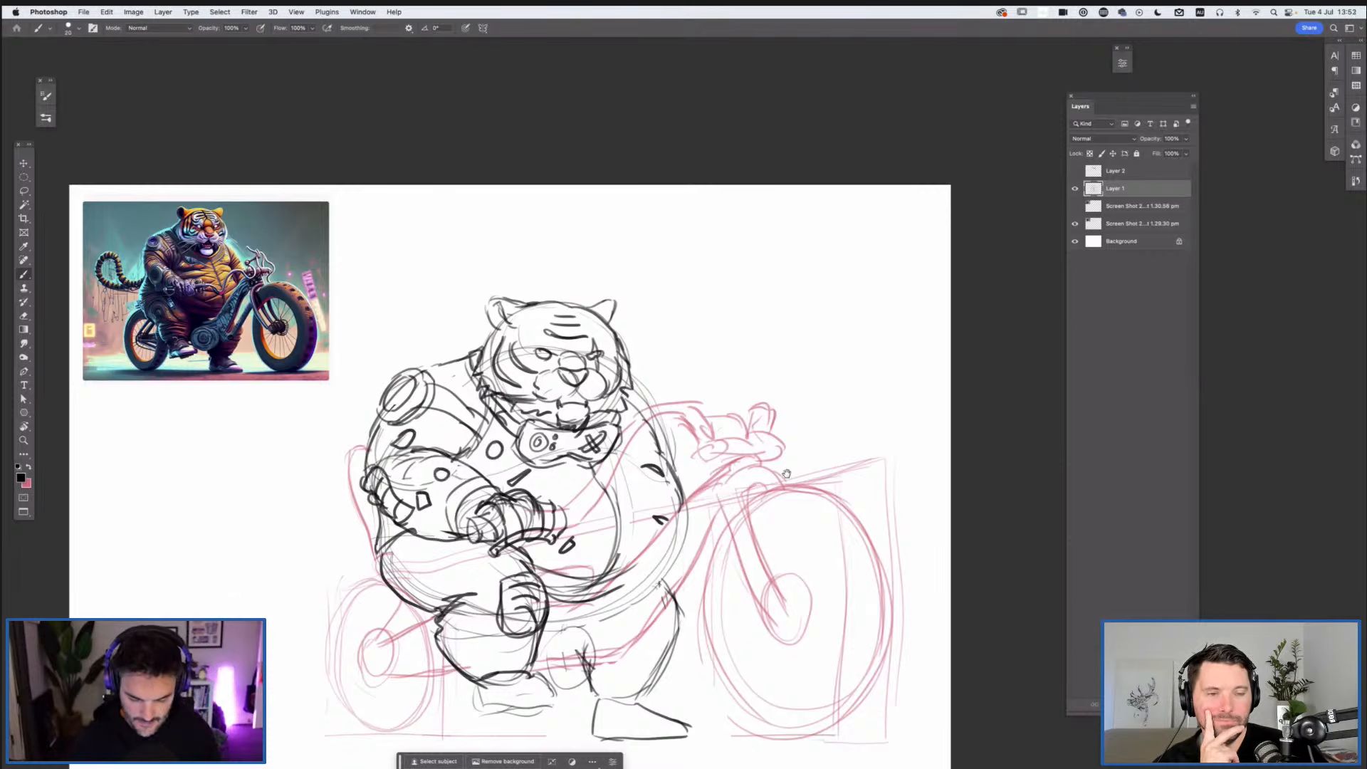
# Step: Fill the tips of both ears dark and add heavy frowning brows above the tiger's eyes
pyautogui.moveTo(763, 510); pyautogui.dragTo(796, 443)
pyautogui.moveTo(826, 506); pyautogui.dragTo(871, 548)
pyautogui.moveTo(607, 317)
pyautogui.mouseDown()
pyautogui.moveTo(686, 319)
pyautogui.moveTo(645, 327)
pyautogui.moveTo(586, 272)
pyautogui.mouseUp()
pyautogui.moveTo(686, 273); pyautogui.dragTo(692, 285)
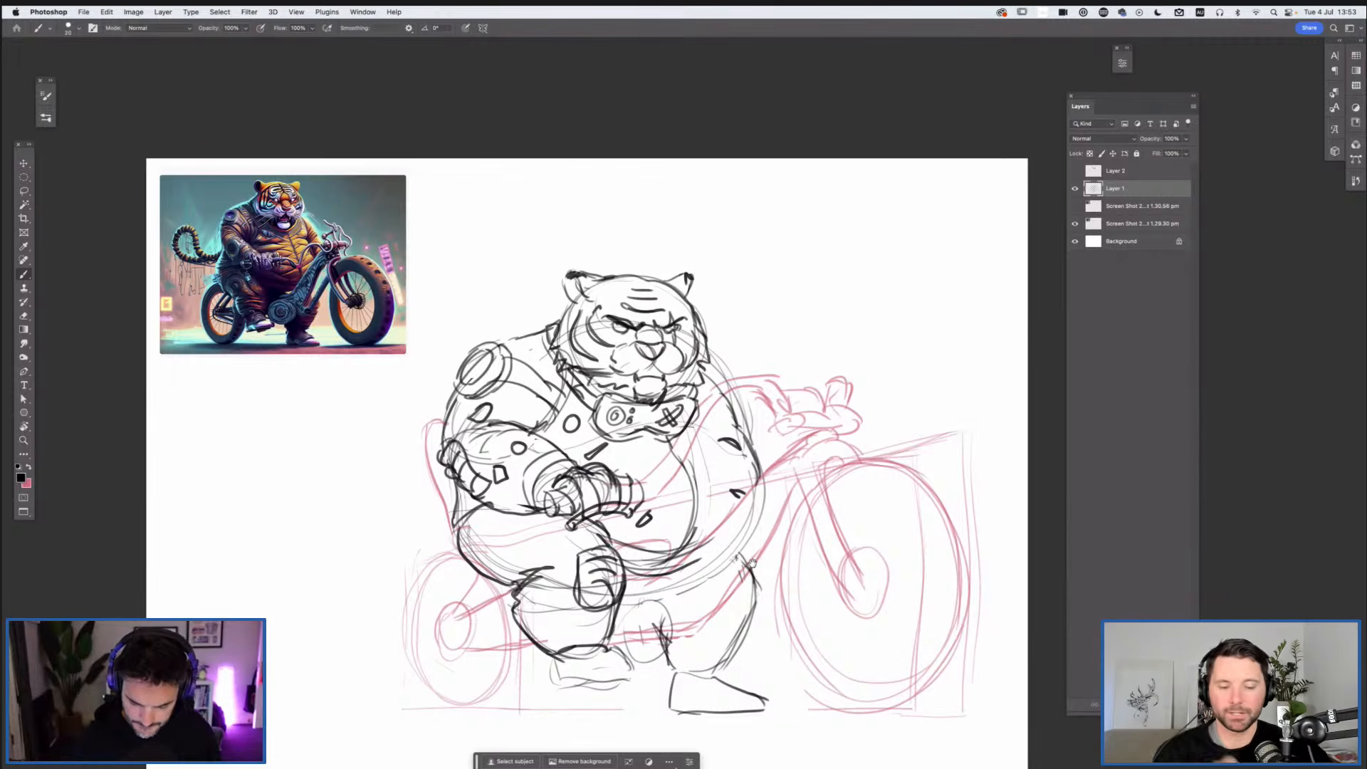
pyautogui.moveTo(640, 477)
pyautogui.mouseDown()
pyautogui.moveTo(720, 422)
pyautogui.moveTo(674, 490)
pyautogui.mouseUp()
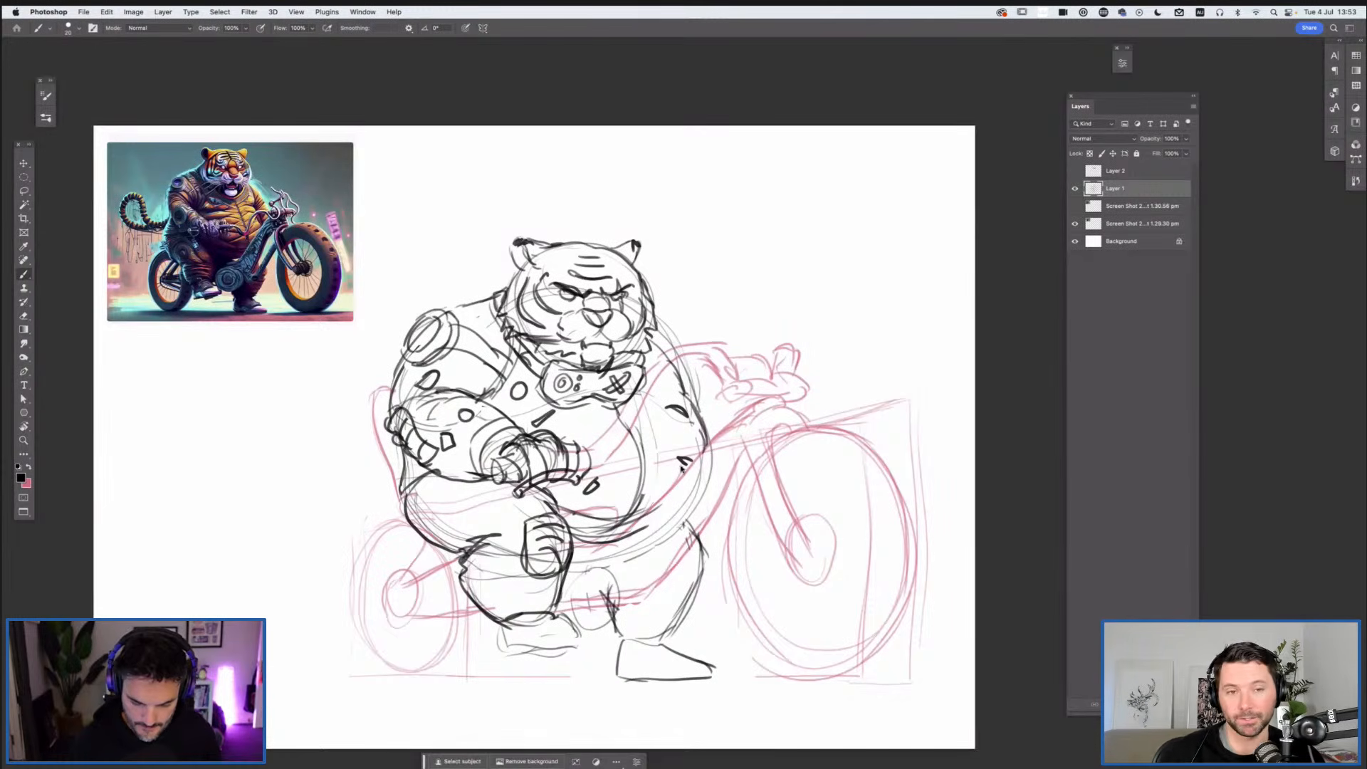
pyautogui.press('super+s')
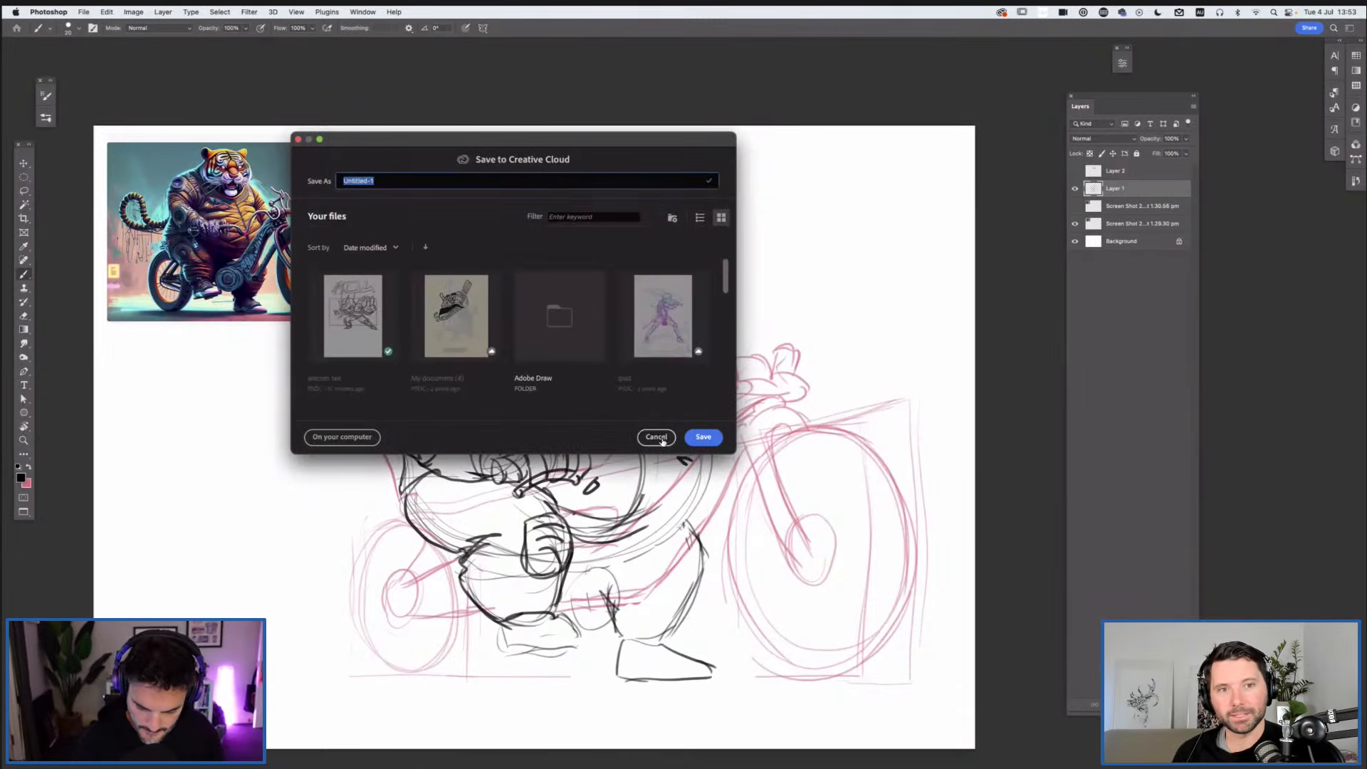
pyautogui.click(656, 437)
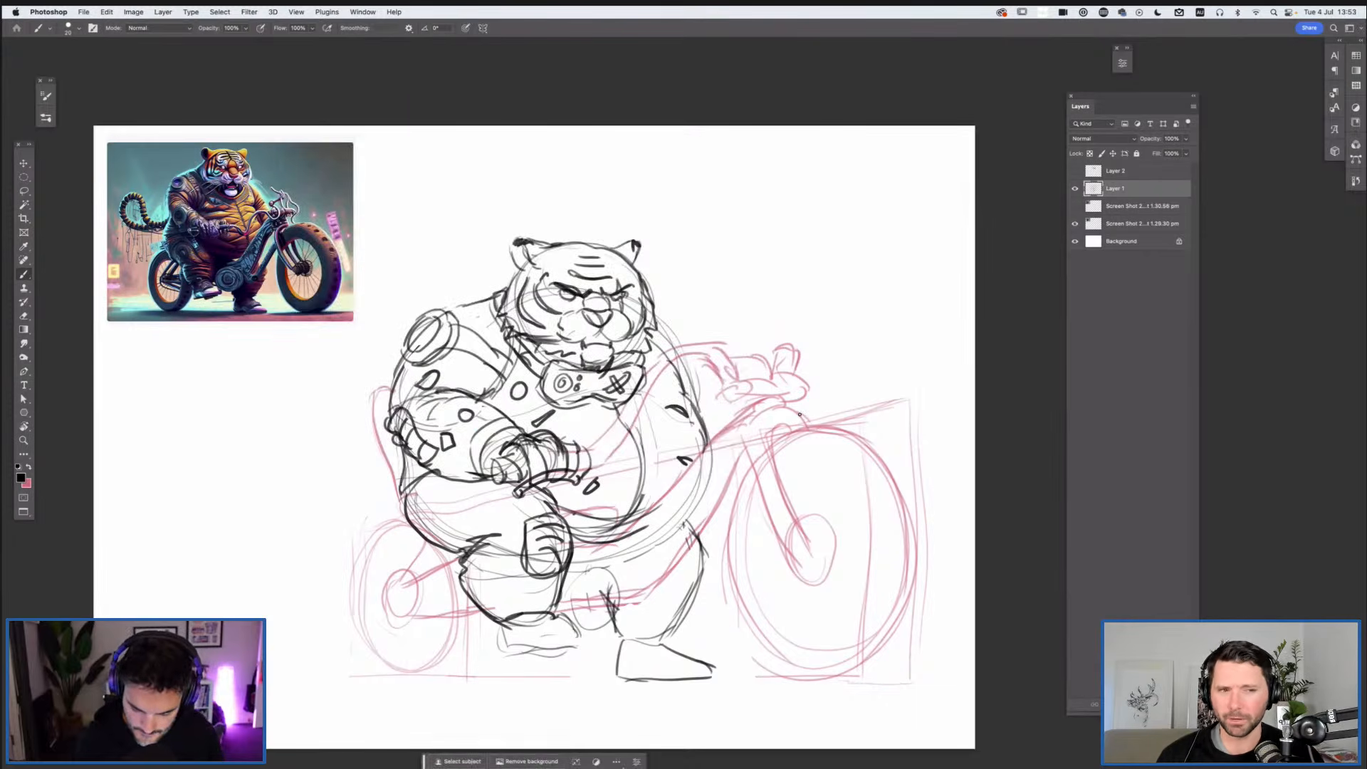
# Step: Draw a pair of slanting parallel lines rising behind the tiger's near shoulder
pyautogui.moveTo(413, 239); pyautogui.dragTo(450, 309)
pyautogui.moveTo(414, 205); pyautogui.dragTo(463, 292)
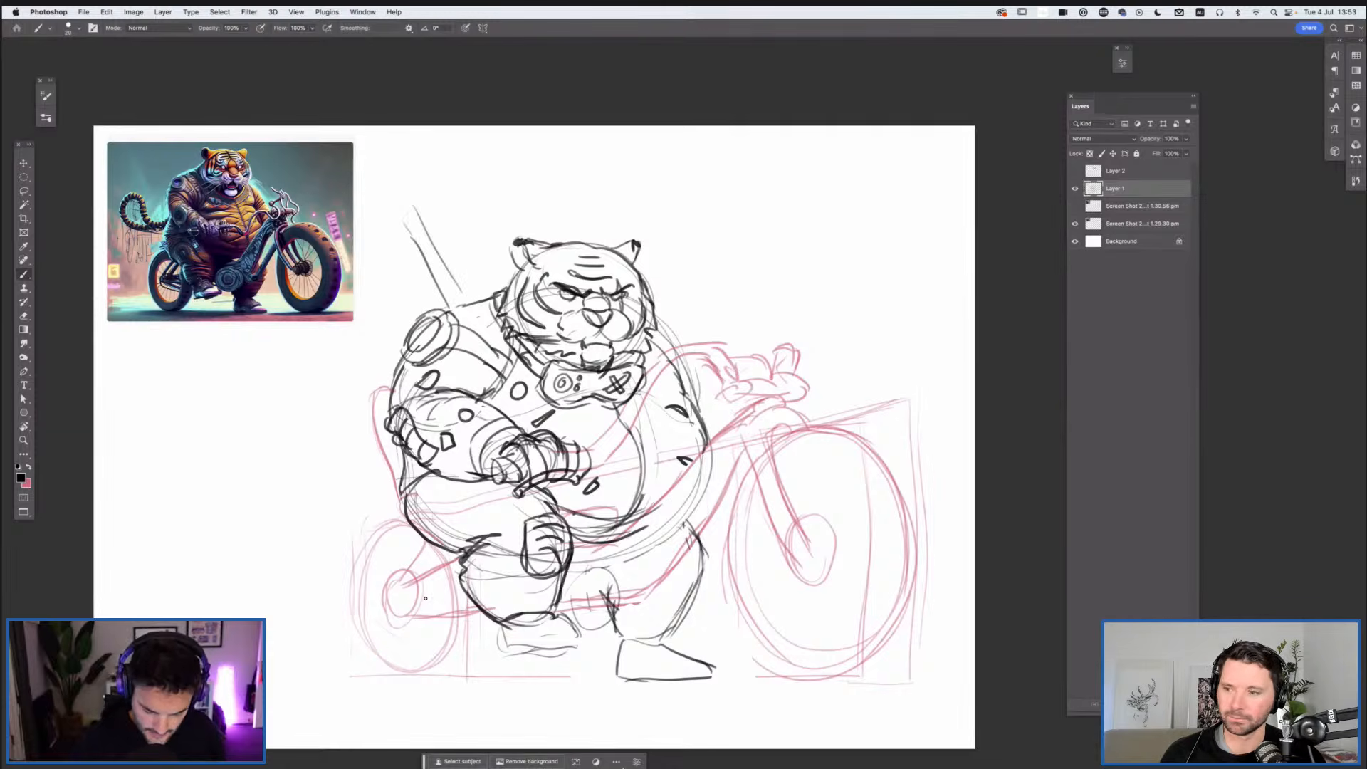
# Step: Draw the rear wheel's frame struts, hub, rim and thick tyre in dark lines over the pink guide
pyautogui.moveTo(428, 549)
pyautogui.mouseDown()
pyautogui.moveTo(391, 596)
pyautogui.moveTo(467, 558)
pyautogui.mouseUp()
pyautogui.moveTo(388, 590); pyautogui.dragTo(484, 611)
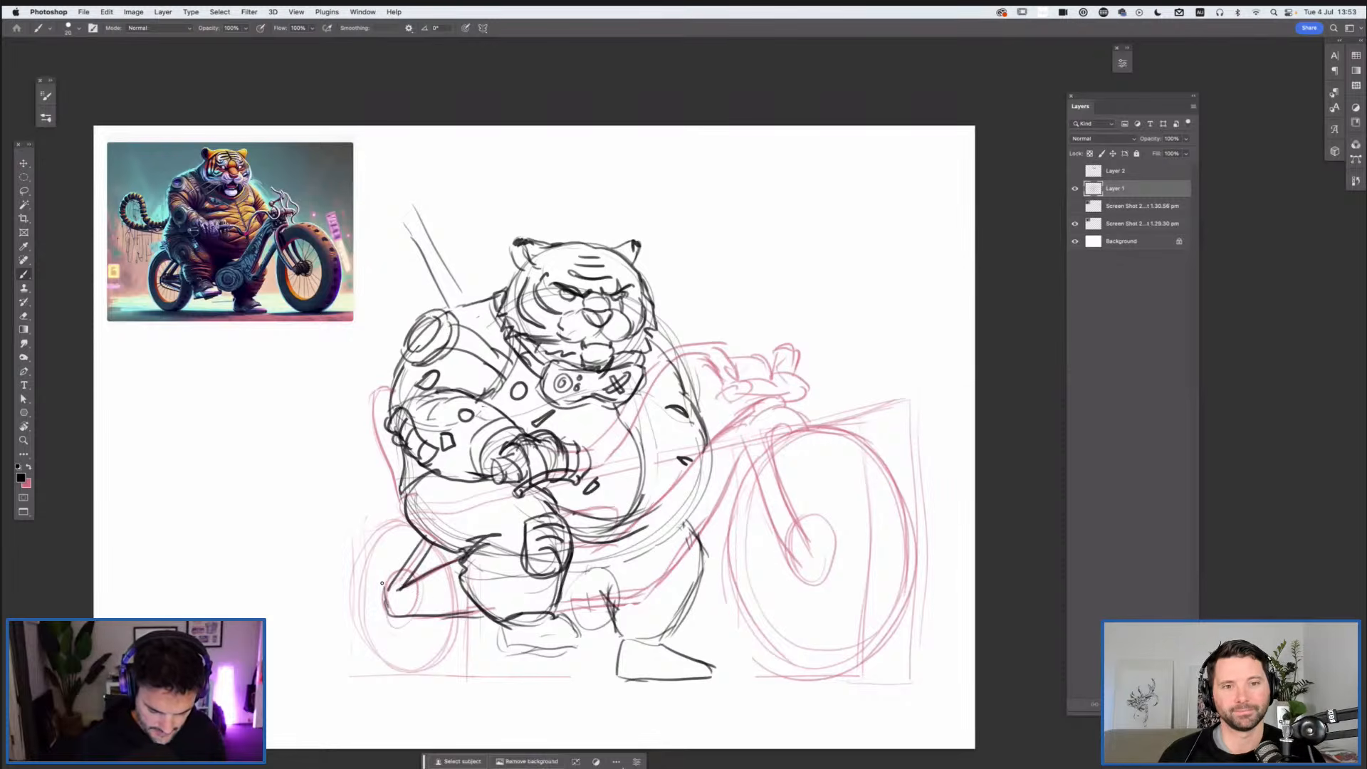
pyautogui.moveTo(394, 570)
pyautogui.mouseDown()
pyautogui.moveTo(389, 624)
pyautogui.moveTo(426, 574)
pyautogui.moveTo(360, 590)
pyautogui.moveTo(399, 666)
pyautogui.mouseUp()
pyautogui.moveTo(451, 619); pyautogui.dragTo(407, 666)
pyautogui.moveTo(397, 522); pyautogui.dragTo(347, 577)
pyautogui.moveTo(390, 669)
pyautogui.mouseDown()
pyautogui.moveTo(366, 554)
pyautogui.moveTo(348, 567)
pyautogui.mouseUp()
pyautogui.moveTo(397, 688); pyautogui.dragTo(472, 621)
pyautogui.moveTo(426, 574); pyautogui.dragTo(458, 550)
pyautogui.moveTo(413, 661); pyautogui.dragTo(452, 618)
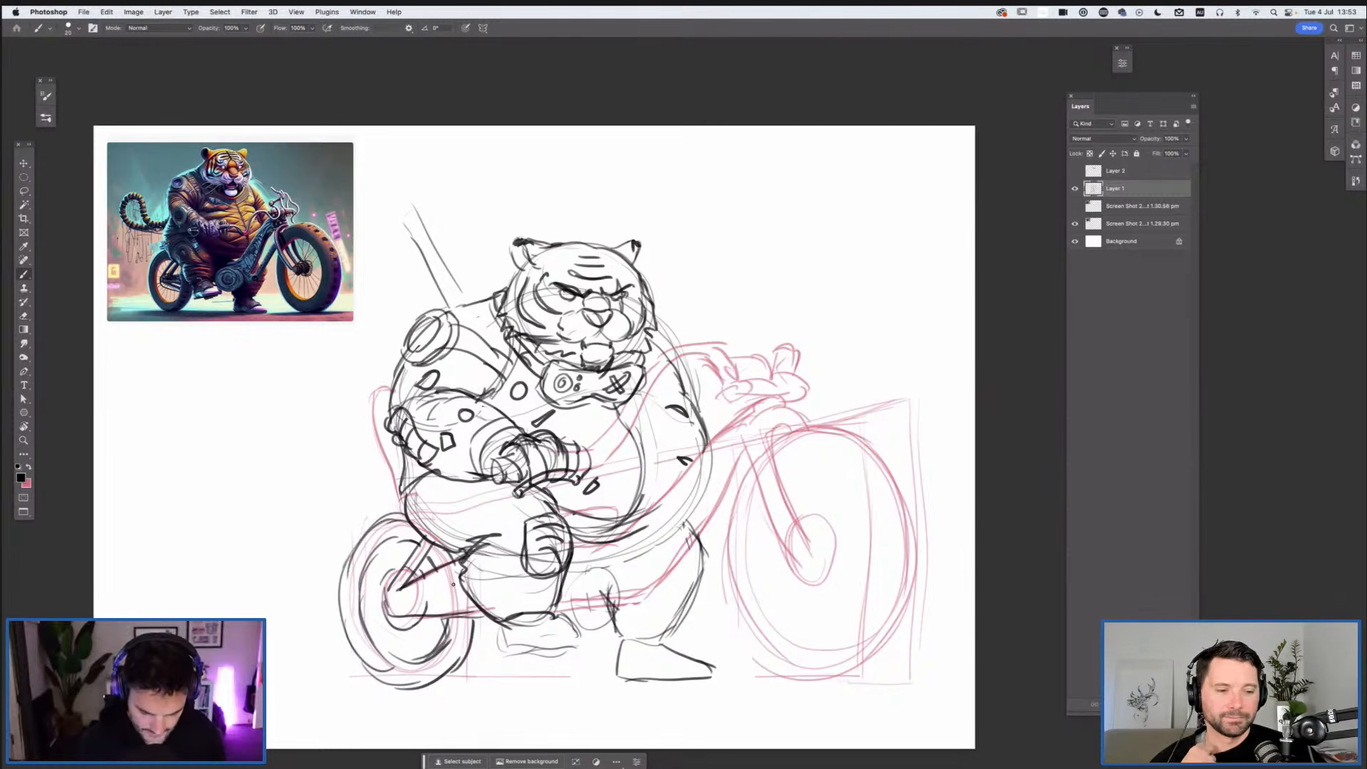
# Step: Outline the raised seat back behind the tiger in dark lines and stroke a dark arc along the front wheel's inner edge
pyautogui.moveTo(365, 412); pyautogui.dragTo(396, 489)
pyautogui.moveTo(386, 511); pyautogui.dragTo(413, 493)
pyautogui.moveTo(362, 404); pyautogui.dragTo(394, 380)
pyautogui.moveTo(720, 572); pyautogui.dragTo(735, 478)
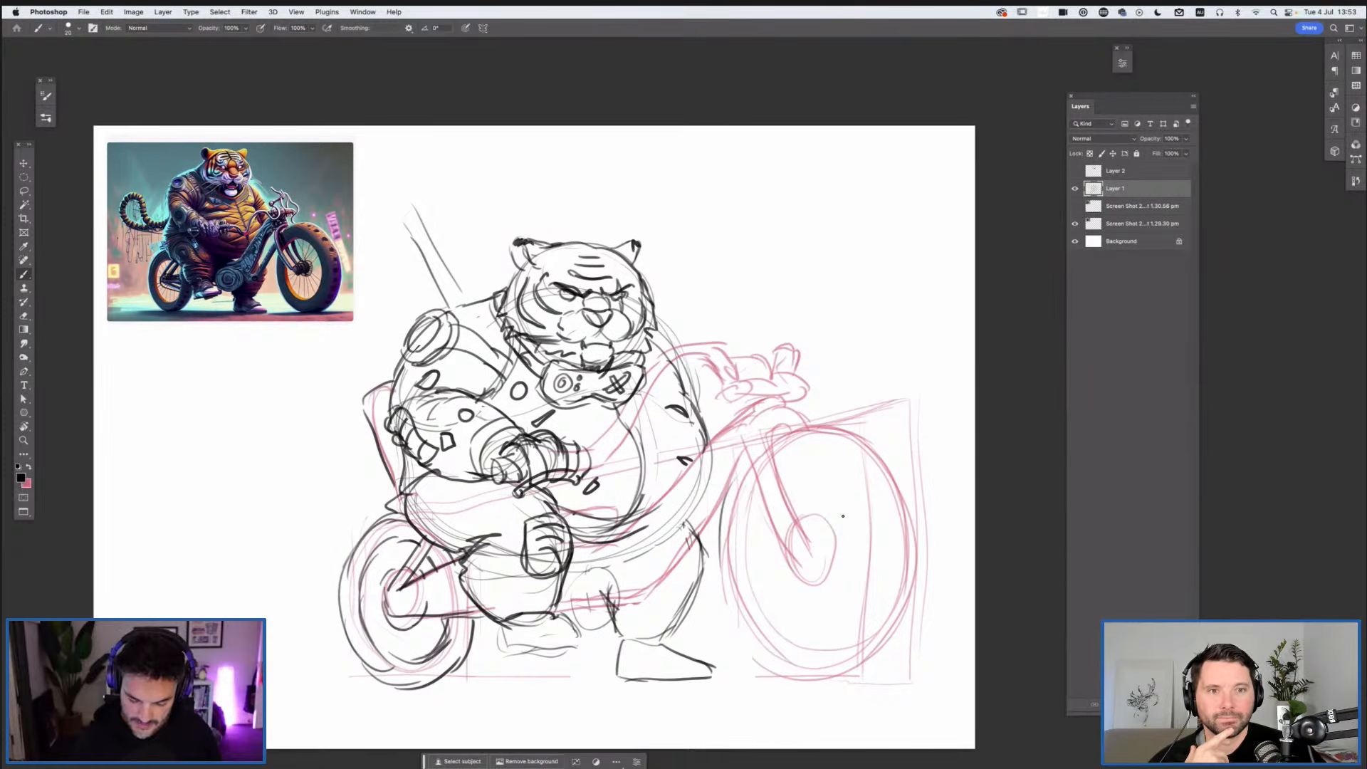
# Step: Distort the whole drawing with Free Transform, lowering its upper corners and widening the front-wheel side slightly, and compare before and after
pyautogui.press('super+minus')
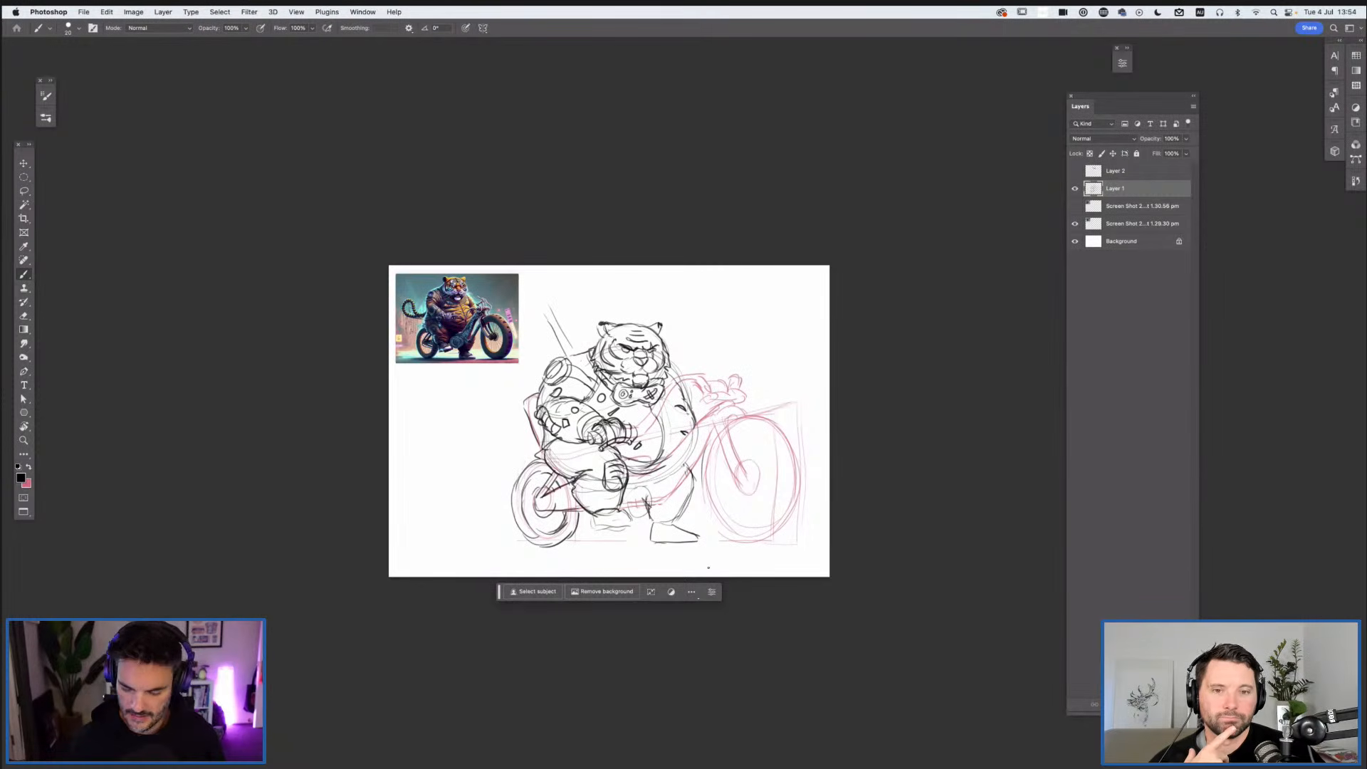
pyautogui.press('super+t')
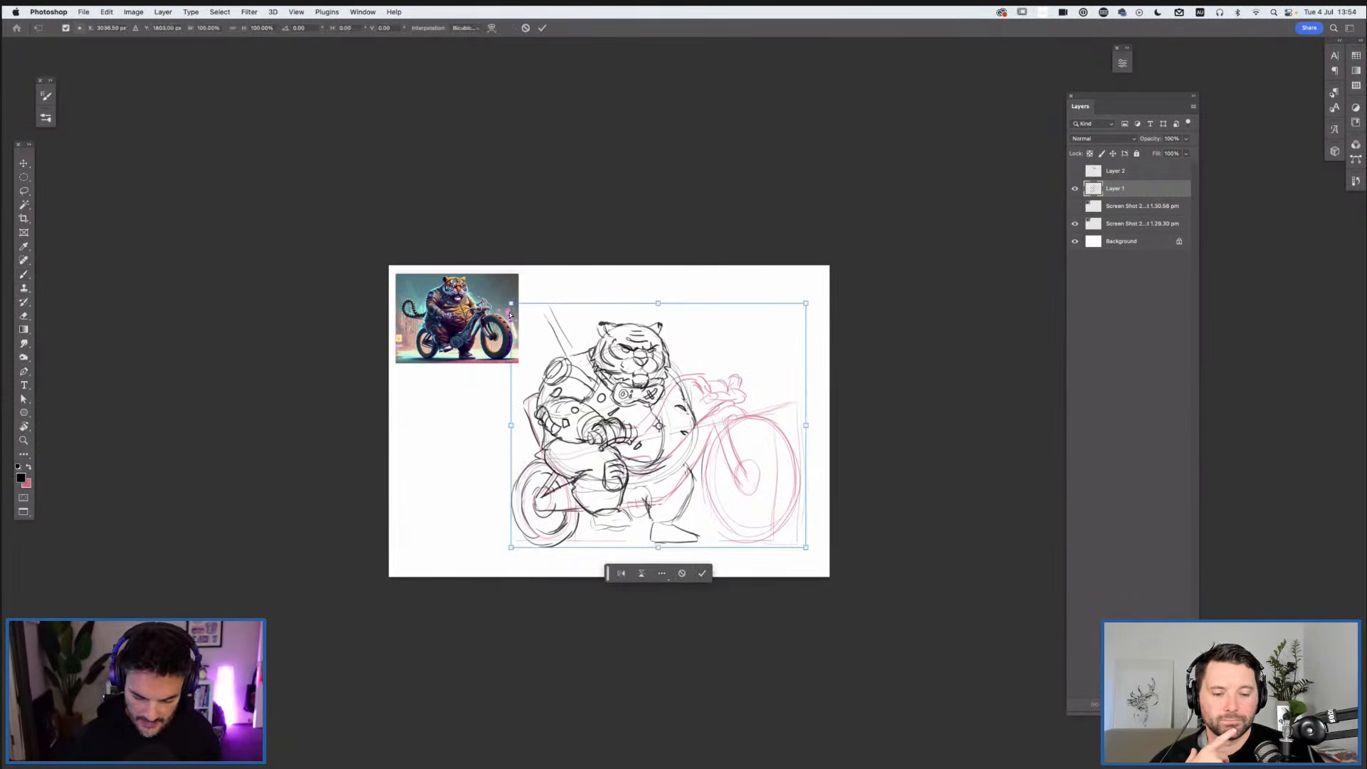
pyautogui.moveTo(512, 305); pyautogui.dragTo(511, 322)
pyautogui.moveTo(805, 308); pyautogui.dragTo(809, 317)
pyautogui.moveTo(807, 423); pyautogui.dragTo(813, 428)
pyautogui.press('Return')
pyautogui.press('super+z')
pyautogui.press('super+shift+z')
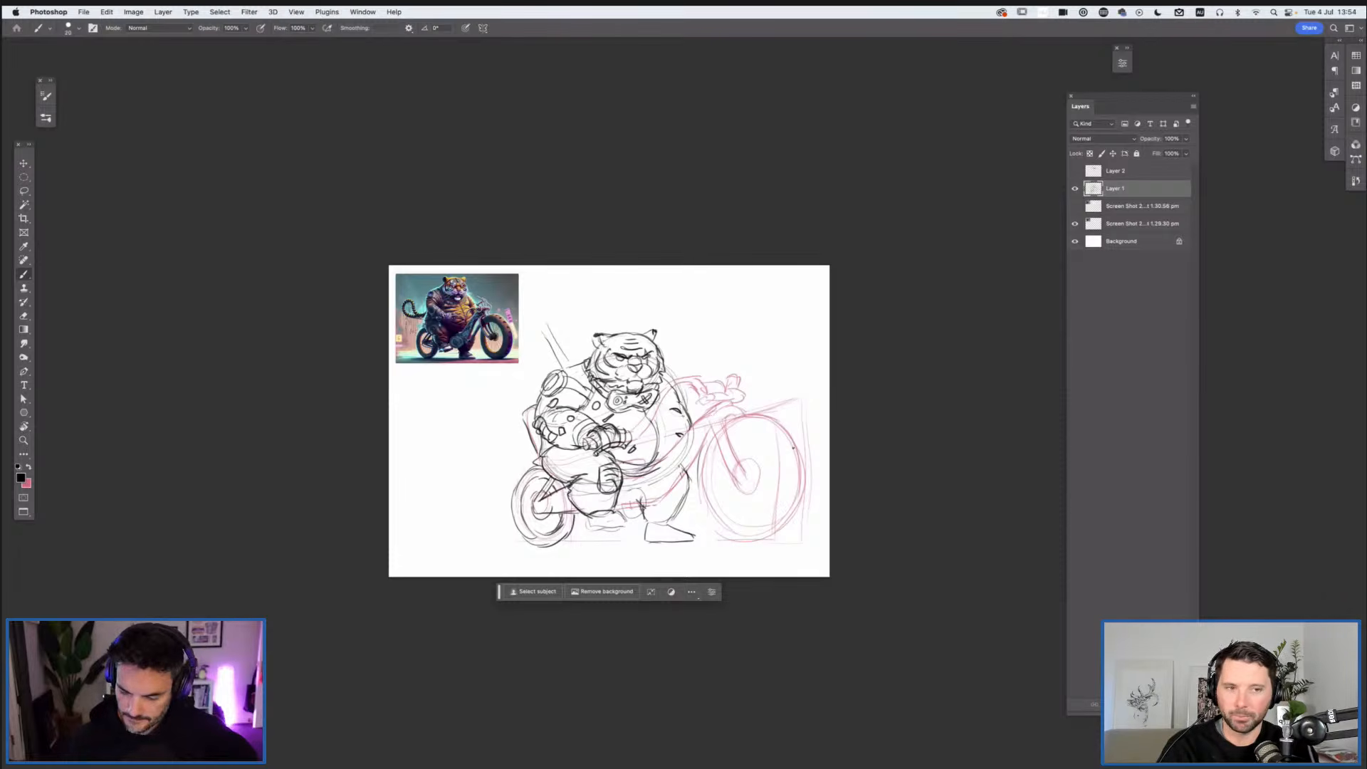
# Step: Show Layer 2 briefly to check the helmet and visor against the reshaped head, then hide it again
pyautogui.click(1076, 173)
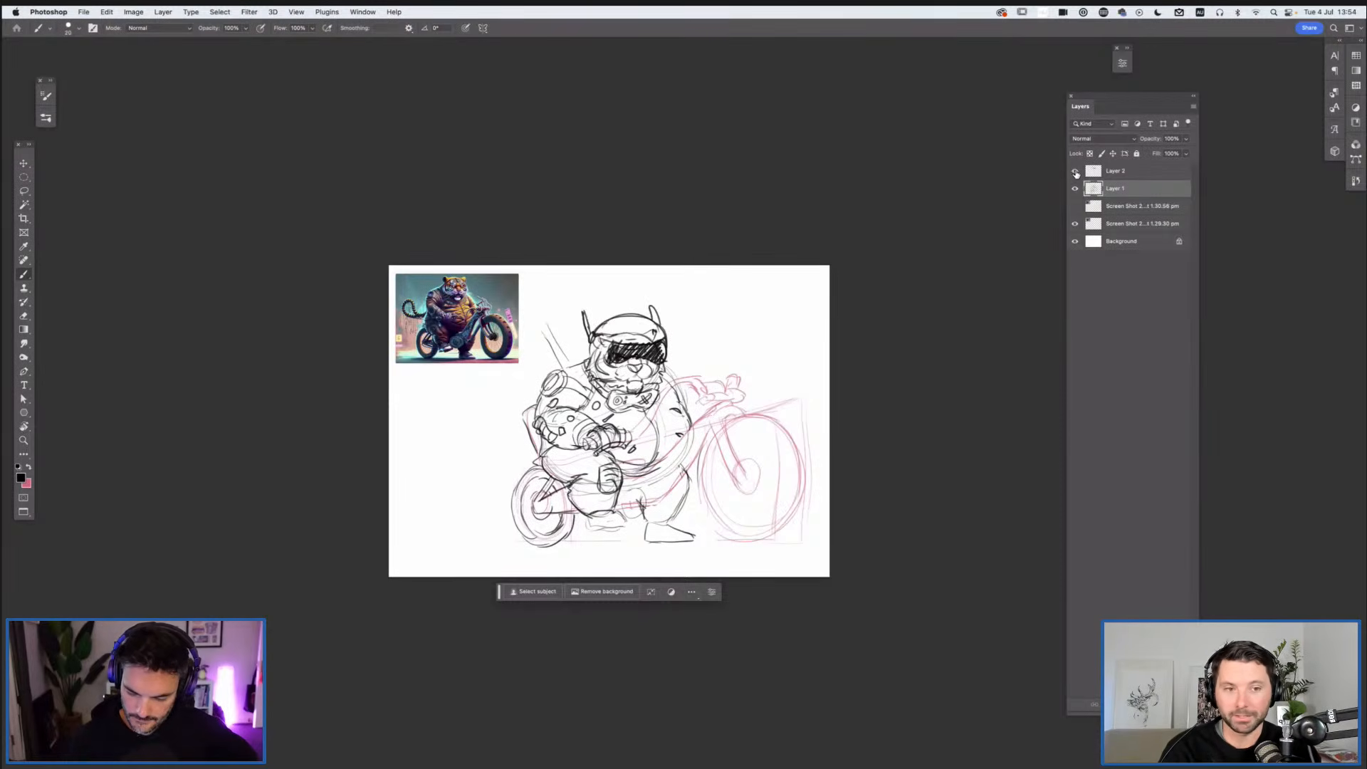
pyautogui.click(1075, 173)
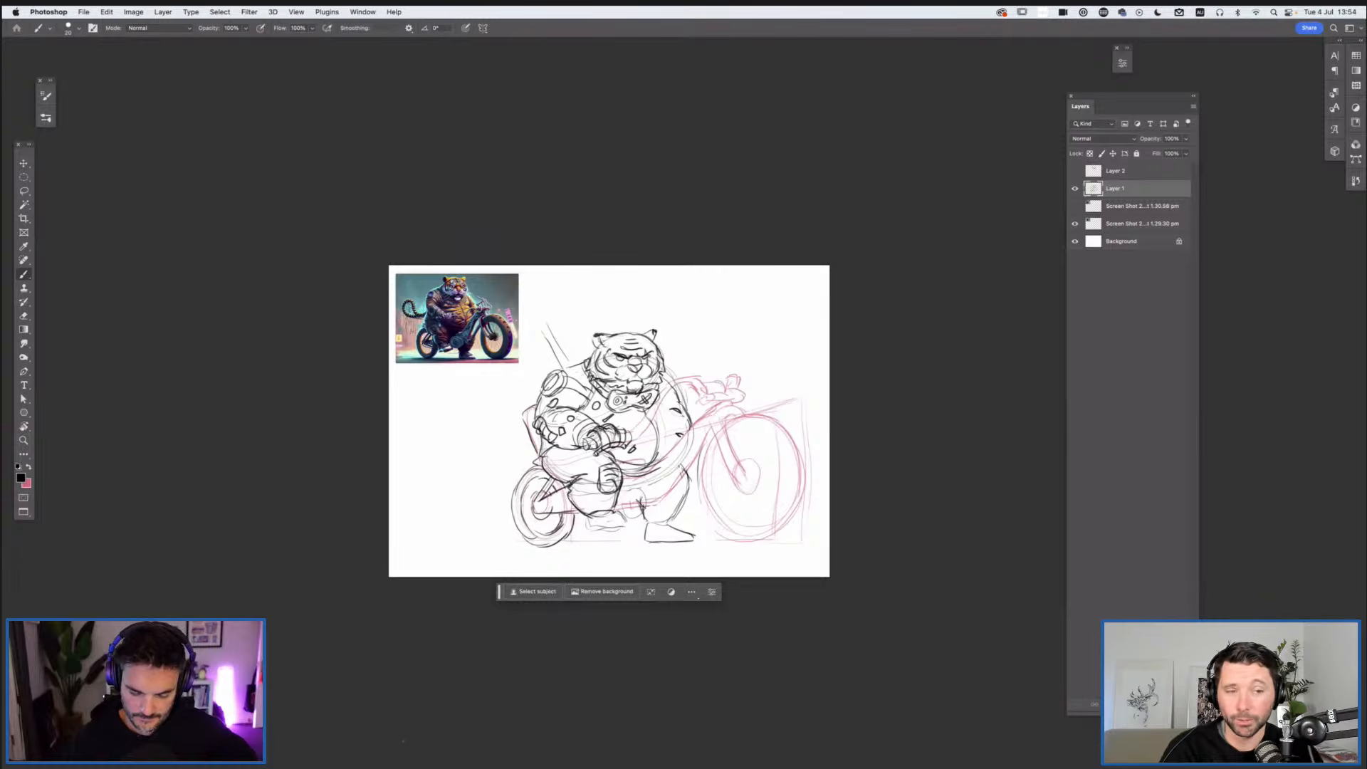
# Step: Draw the tiger's tail sweeping back from the hips over the rear wheel and curling at the tip
pyautogui.press('super+plus')
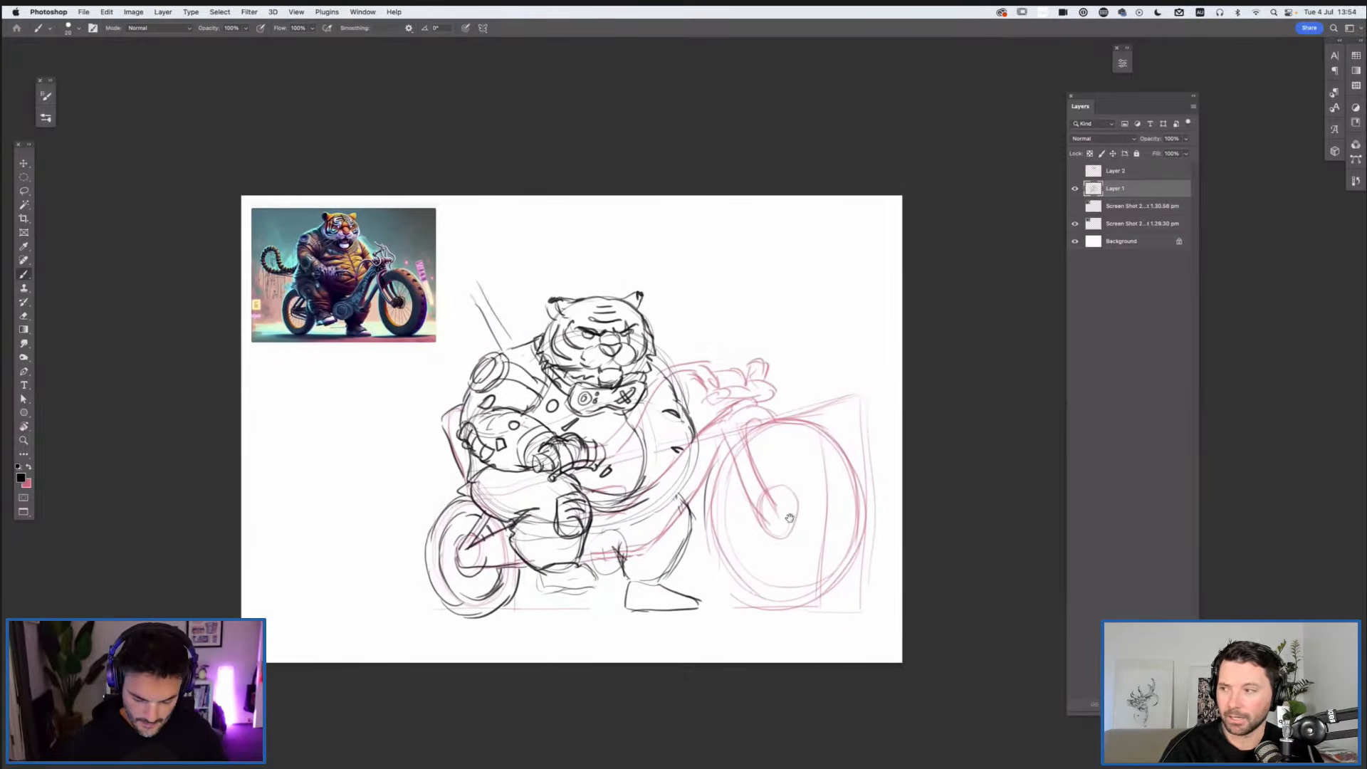
pyautogui.moveTo(789, 518); pyautogui.dragTo(849, 524)
pyautogui.moveTo(516, 482)
pyautogui.mouseDown()
pyautogui.moveTo(424, 445)
pyautogui.moveTo(396, 463)
pyautogui.mouseUp()
pyautogui.press('super+z')
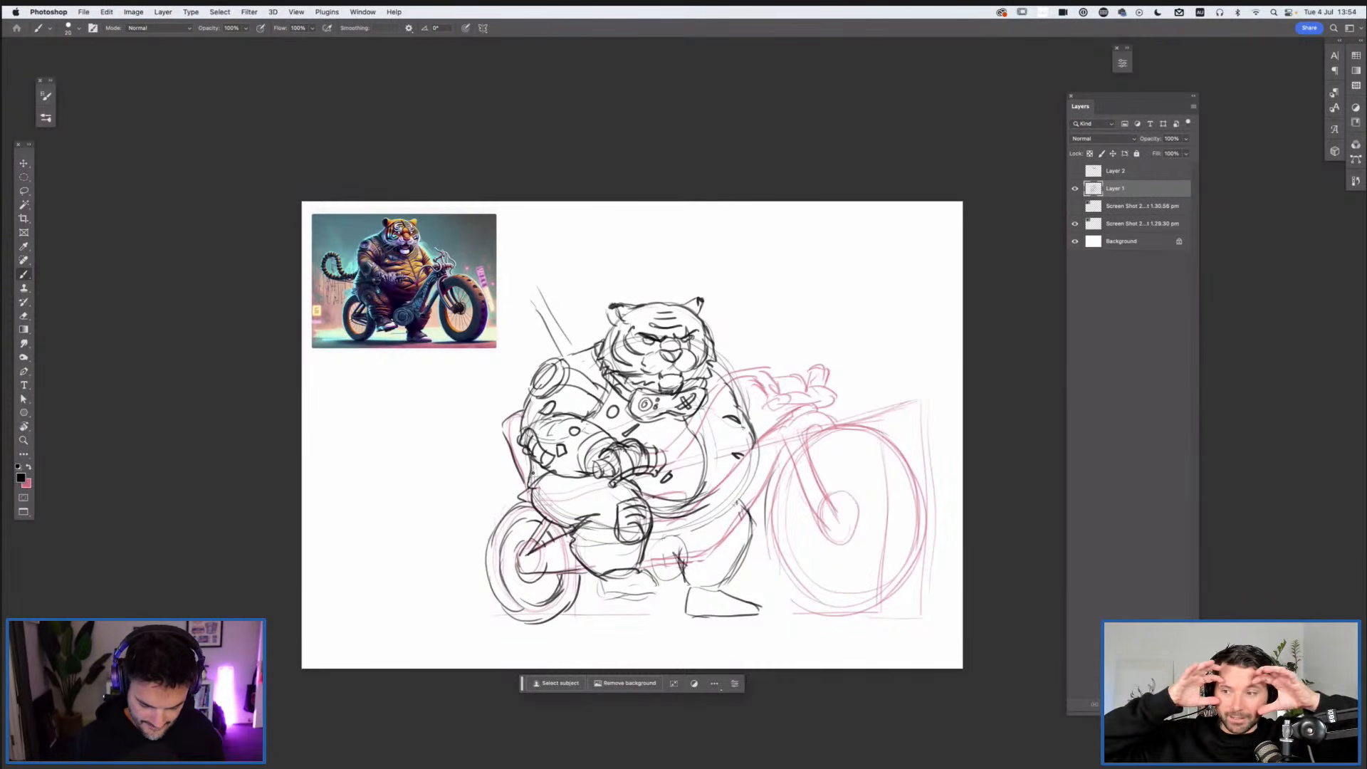
pyautogui.moveTo(524, 481)
pyautogui.mouseDown()
pyautogui.moveTo(424, 460)
pyautogui.moveTo(403, 518)
pyautogui.moveTo(481, 485)
pyautogui.moveTo(422, 483)
pyautogui.moveTo(428, 523)
pyautogui.mouseUp()
pyautogui.moveTo(429, 471)
pyautogui.mouseDown()
pyautogui.moveTo(531, 491)
pyautogui.moveTo(530, 477)
pyautogui.moveTo(419, 511)
pyautogui.moveTo(415, 463)
pyautogui.moveTo(439, 456)
pyautogui.mouseUp()
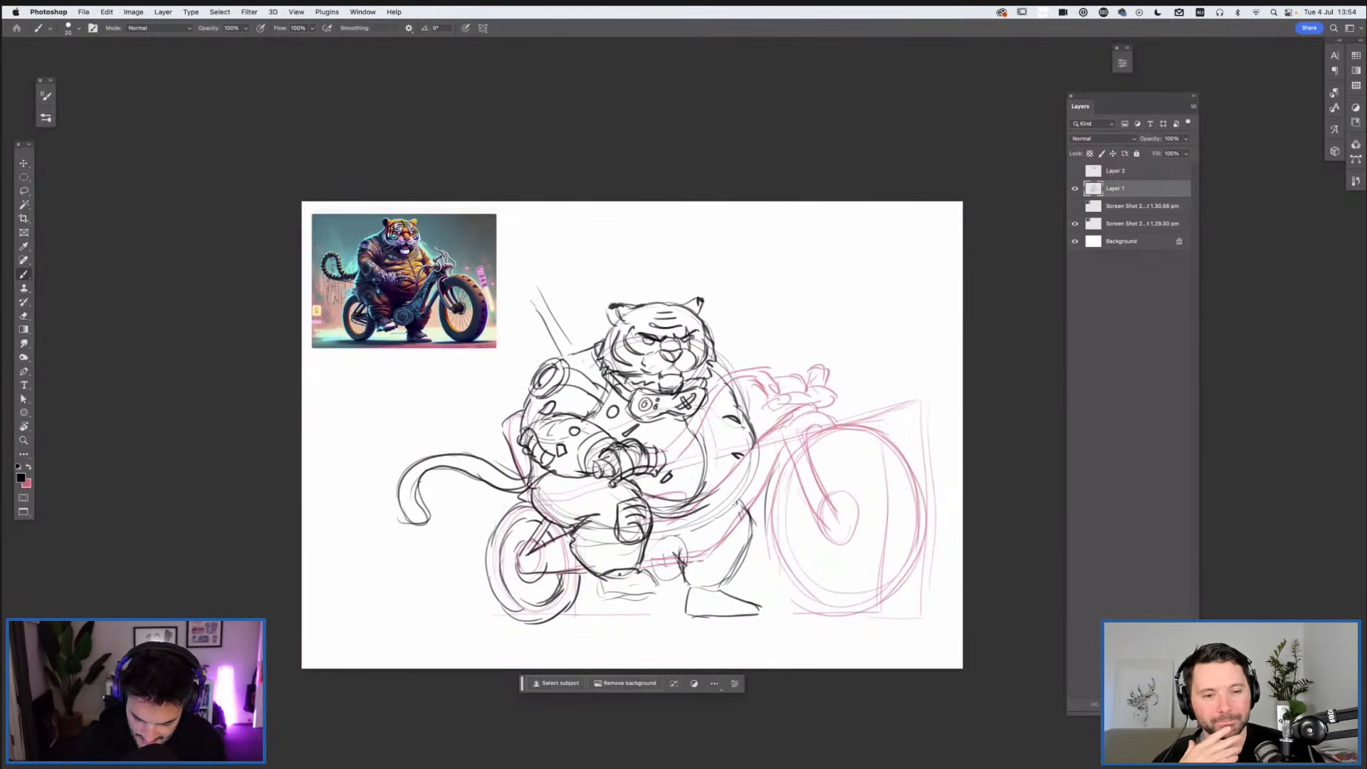
# Step: Draw the near boot with its cuff and sole, and strengthen the far leg's contour and ankle
pyautogui.moveTo(621, 558)
pyautogui.mouseDown()
pyautogui.moveTo(641, 554)
pyautogui.moveTo(622, 575)
pyautogui.moveTo(659, 586)
pyautogui.moveTo(614, 582)
pyautogui.moveTo(606, 598)
pyautogui.moveTo(655, 591)
pyautogui.moveTo(650, 579)
pyautogui.moveTo(637, 589)
pyautogui.moveTo(711, 580)
pyautogui.mouseUp()
pyautogui.moveTo(750, 528); pyautogui.dragTo(729, 584)
pyautogui.moveTo(679, 569); pyautogui.dragTo(686, 586)
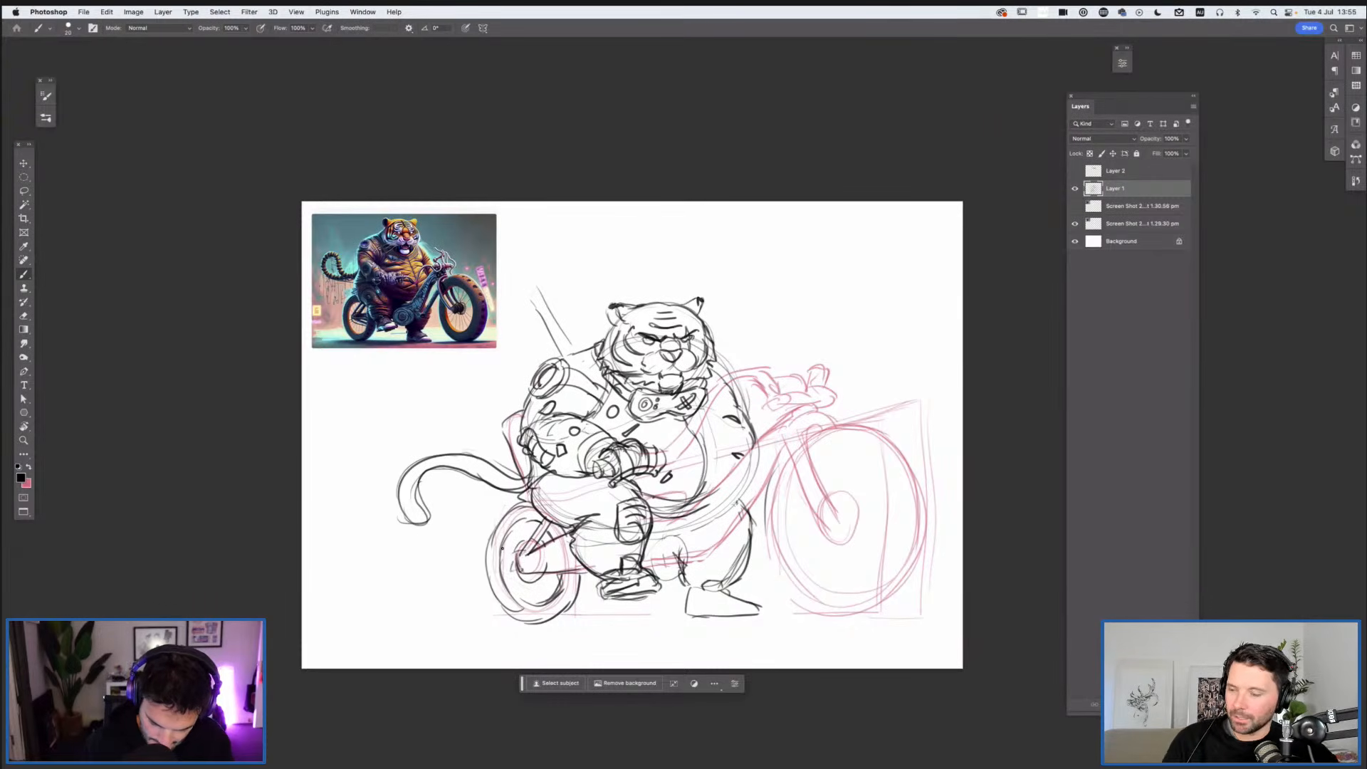
# Step: Strengthen the outer edge of the rear tyre with a darker stroke
pyautogui.moveTo(486, 562); pyautogui.dragTo(521, 502)
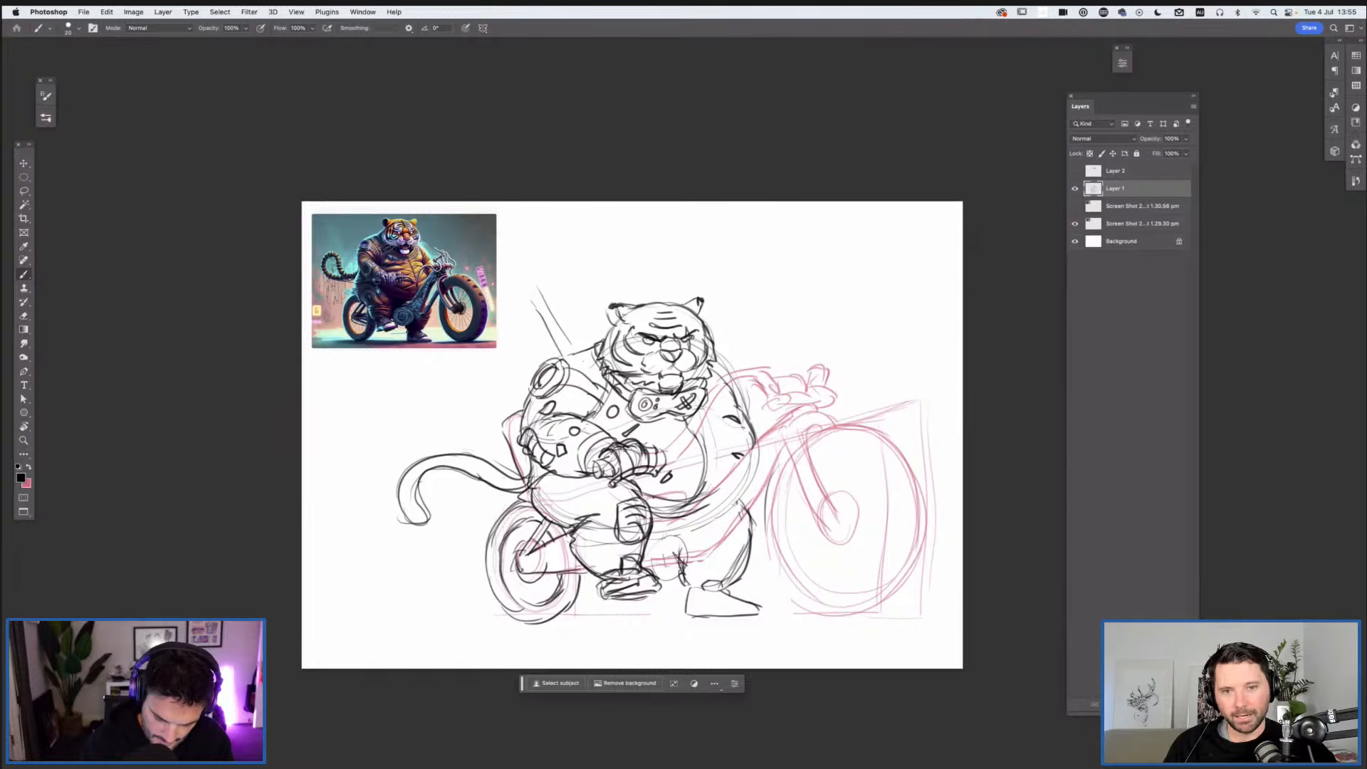